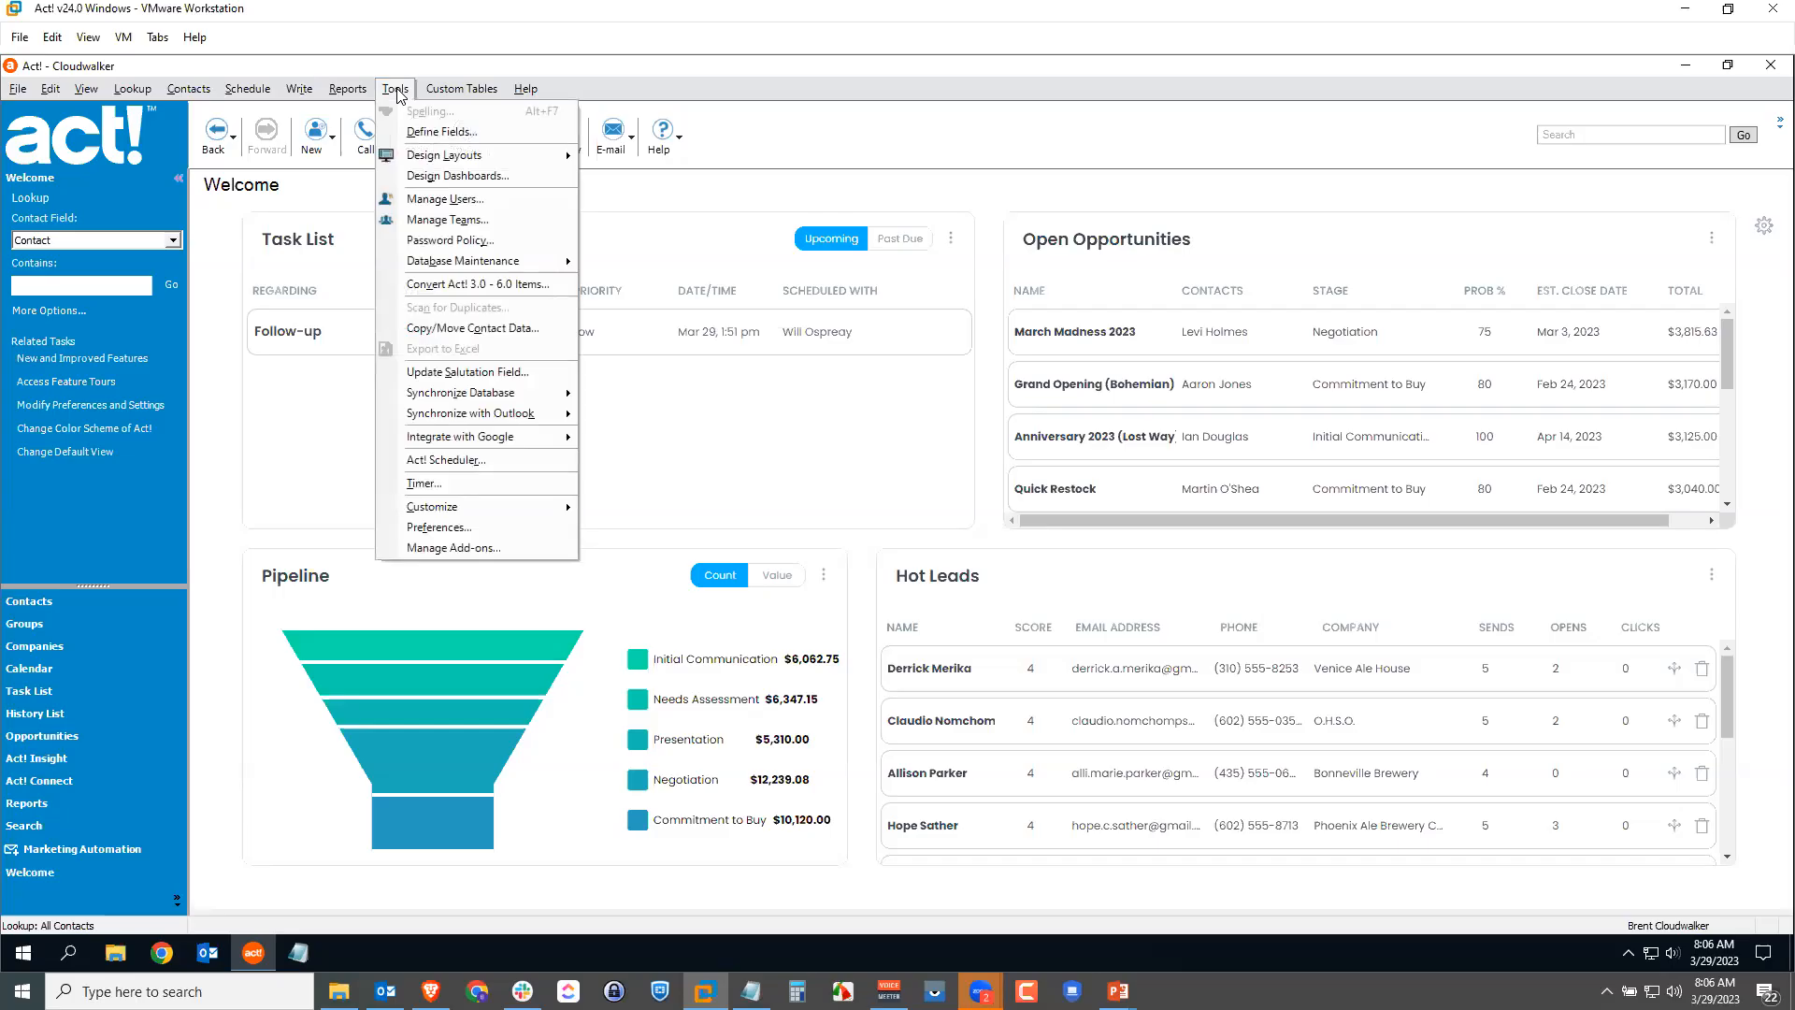
Step: Open Manage Users, widen the Security Role column, and edit a Standard-role user's information
{"action": "left_click", "coordinate": [449, 202]}
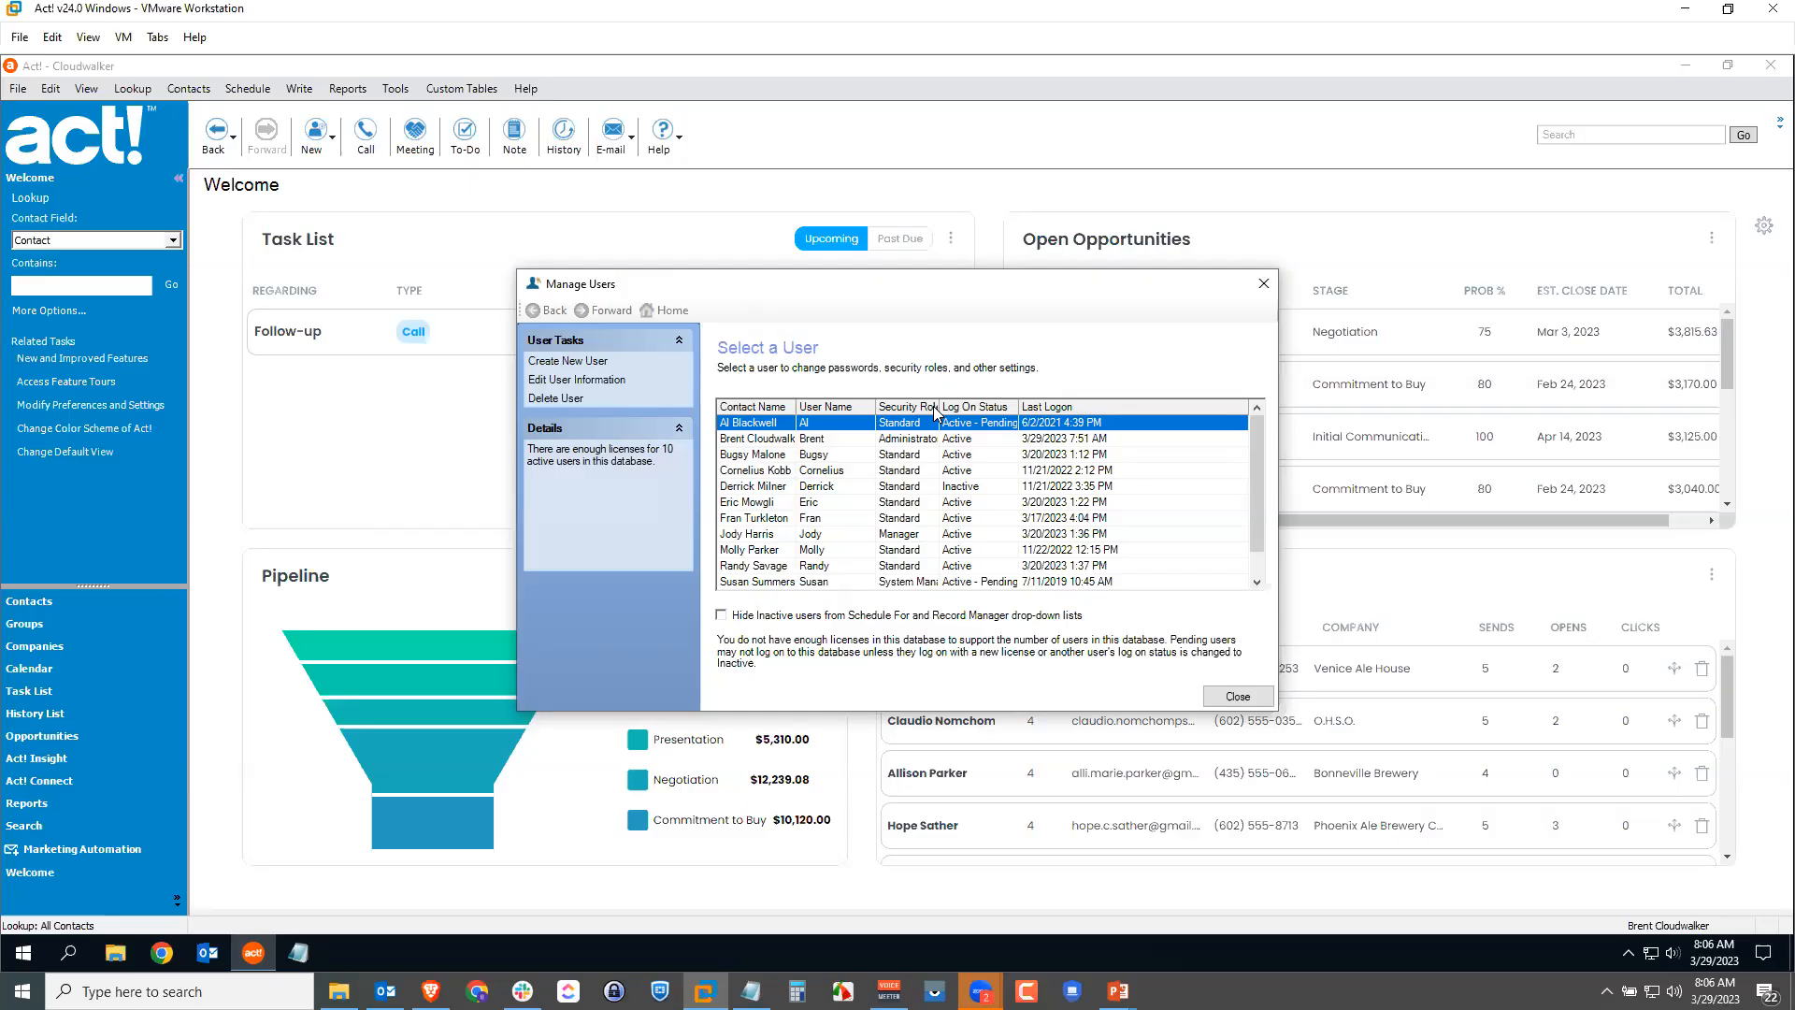
{"action": "left_click_drag", "start_coordinate": [940, 406], "coordinate": [968, 404]}
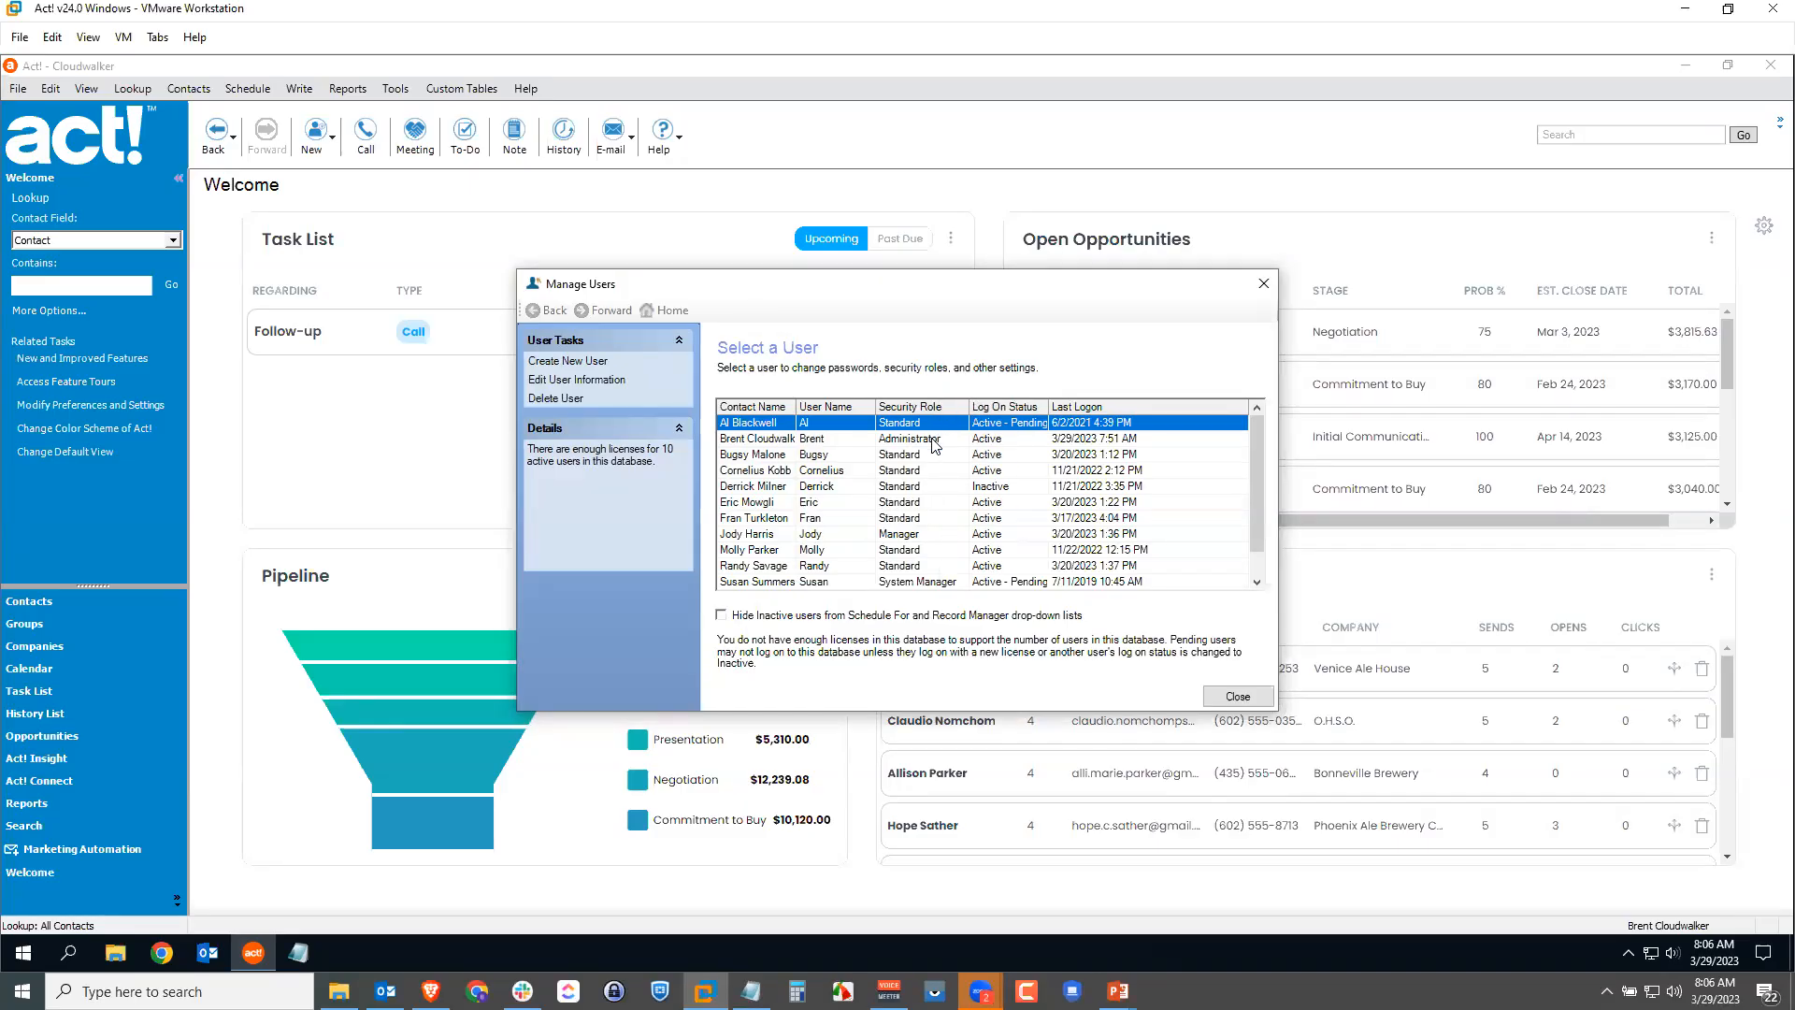
{"action": "left_click", "coordinate": [915, 471]}
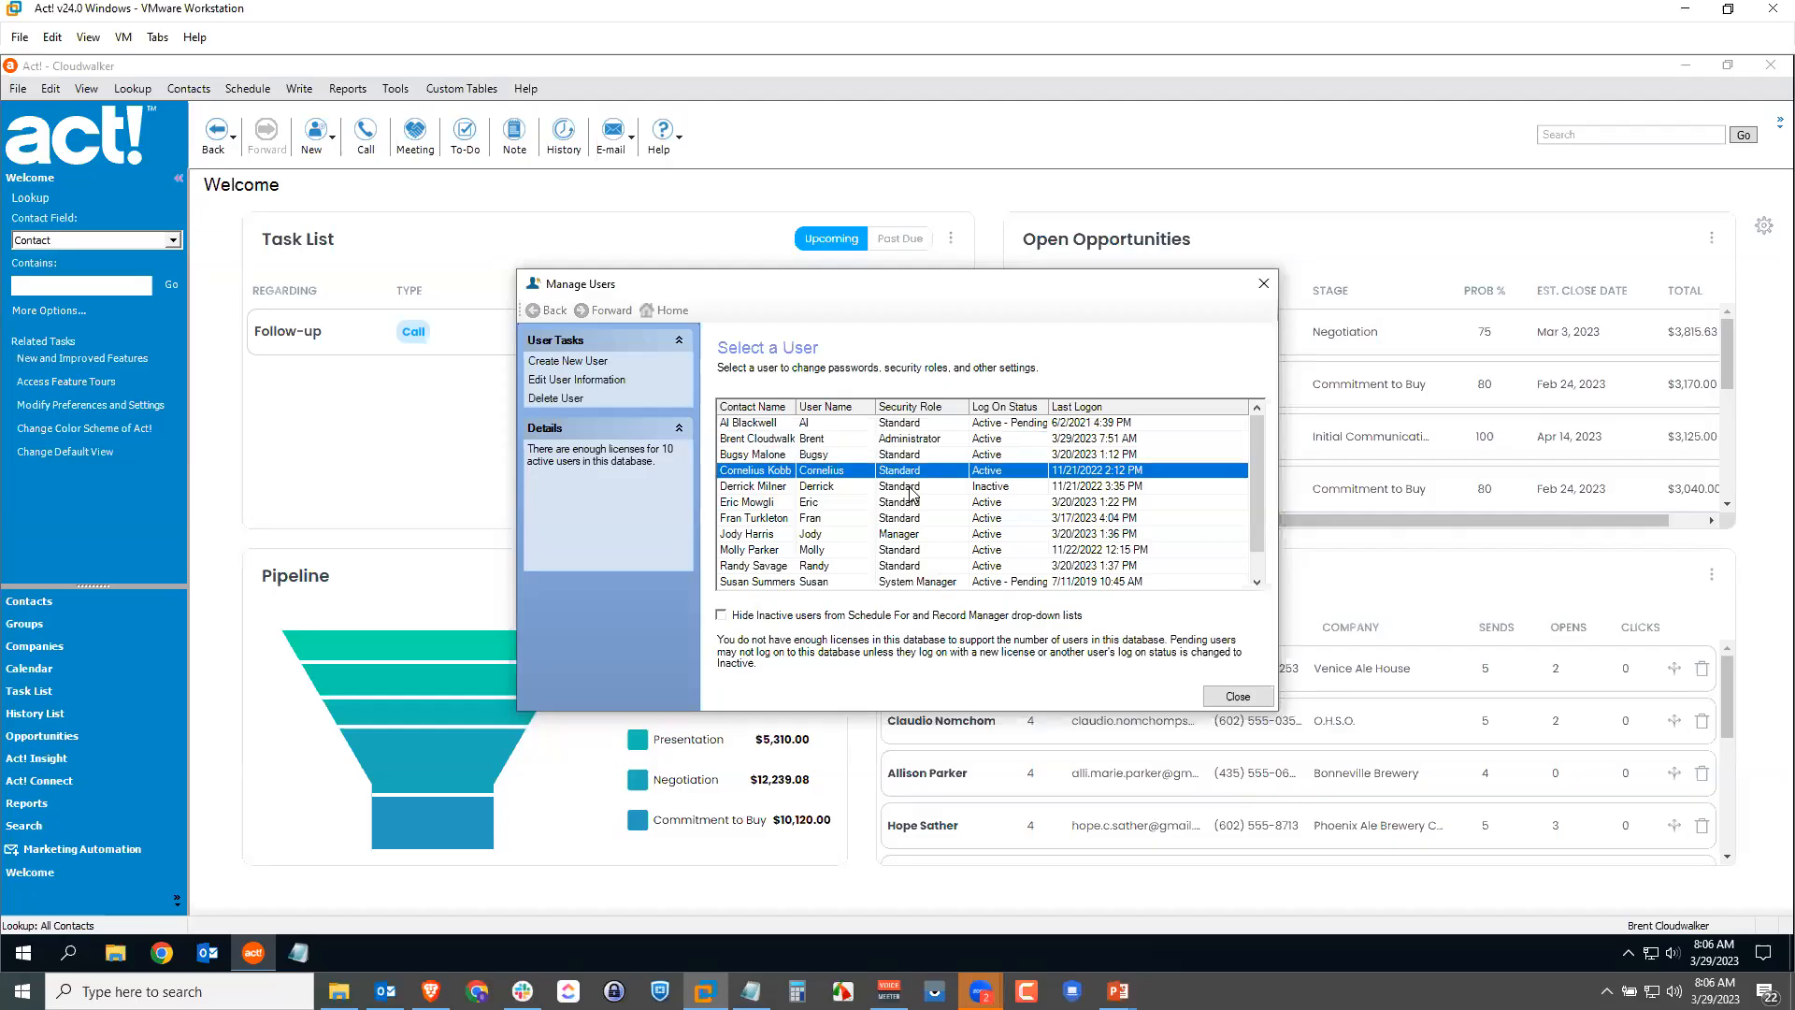
{"action": "left_click", "coordinate": [918, 534]}
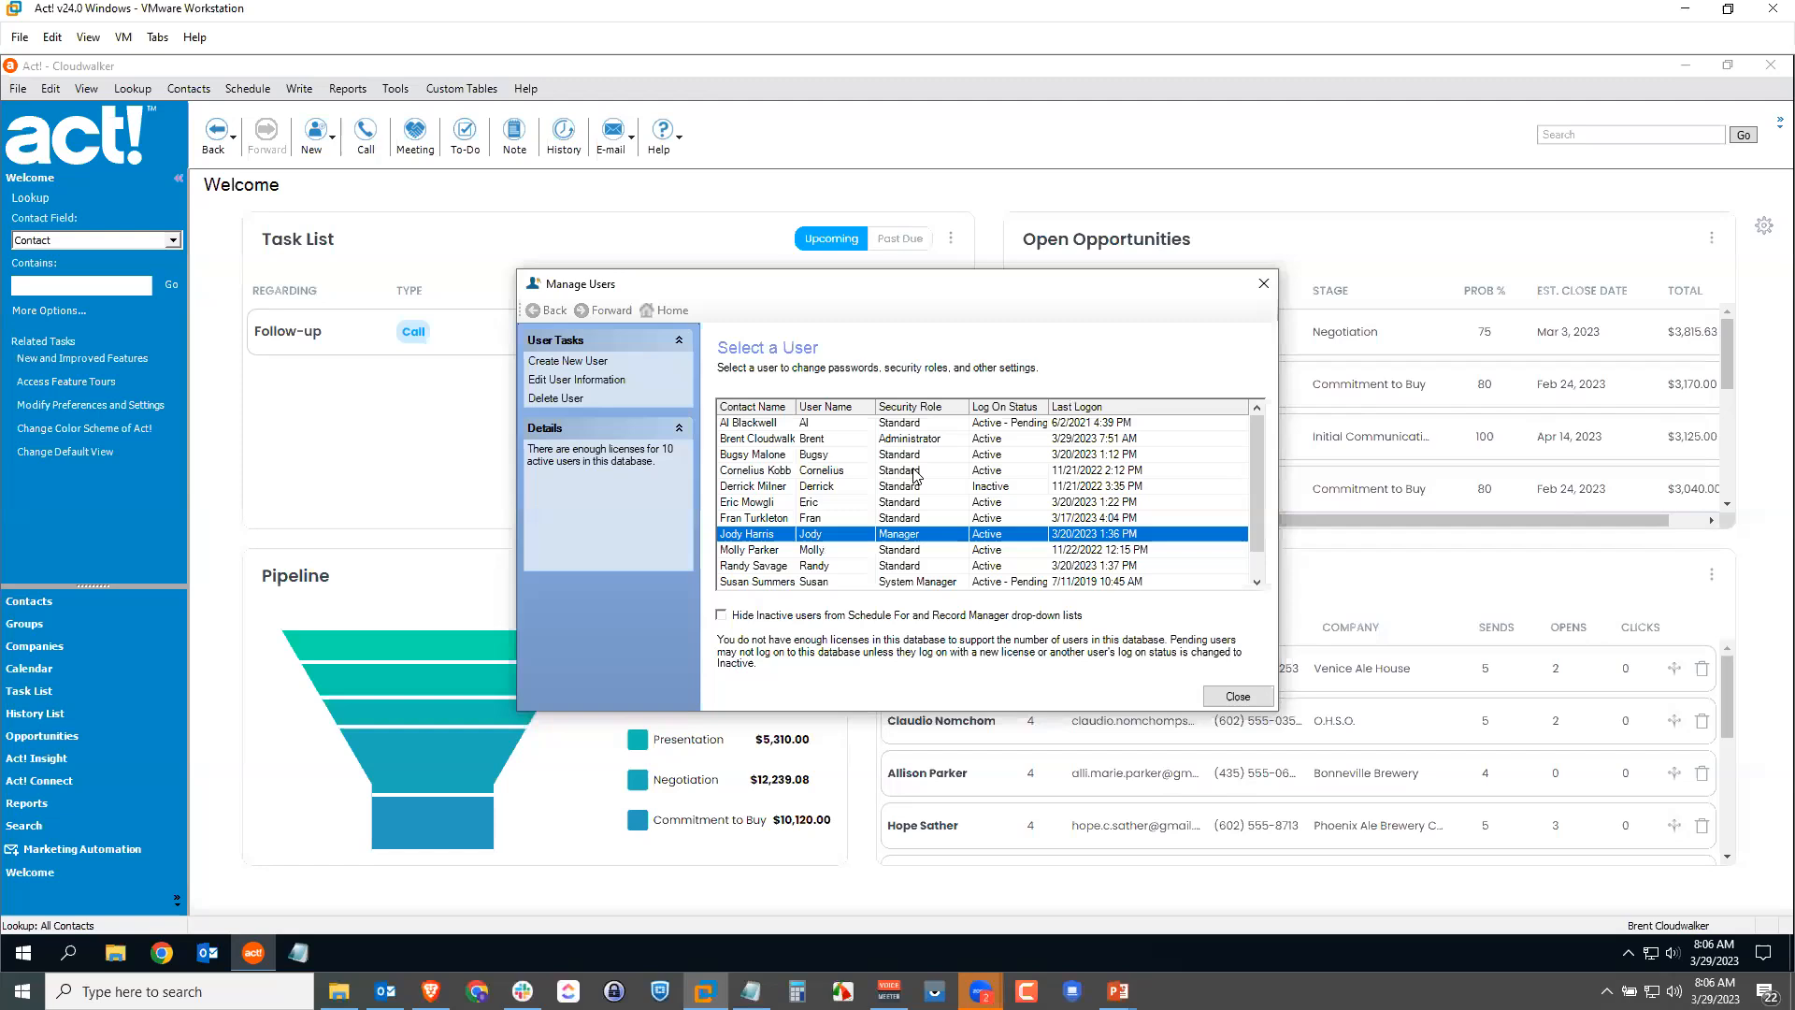
{"action": "left_click", "coordinate": [797, 504]}
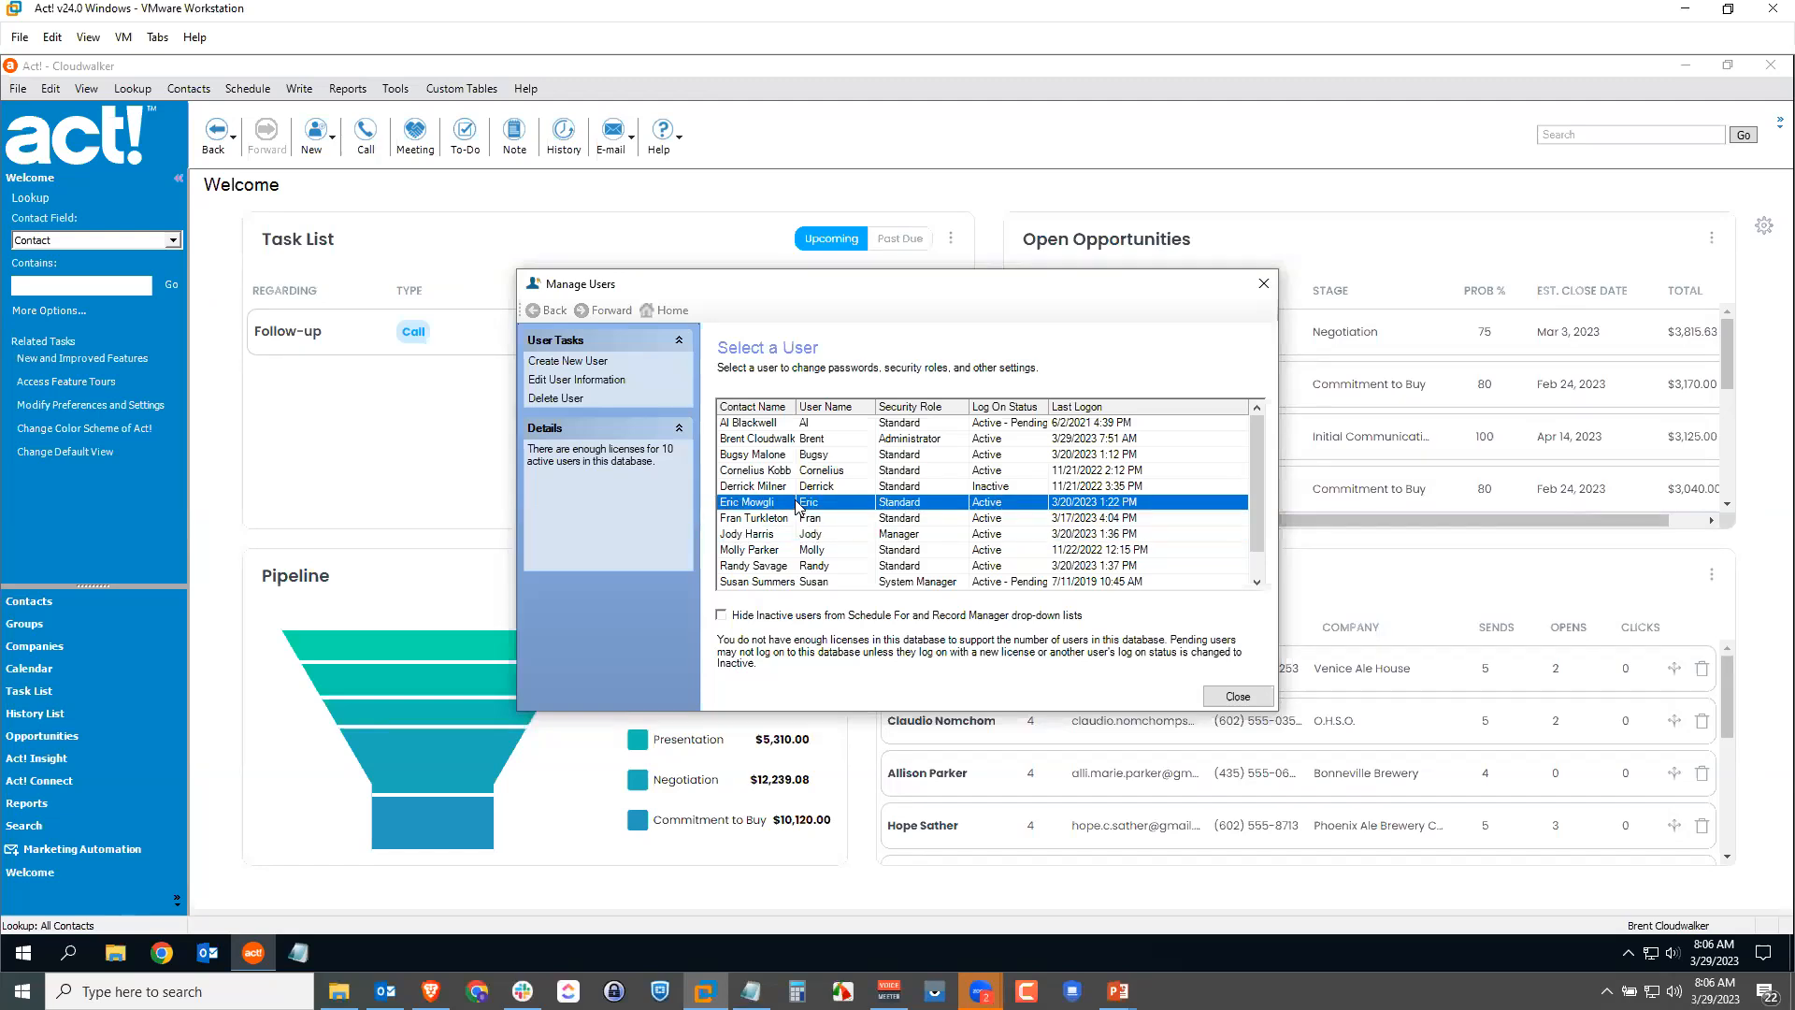
{"action": "left_click", "coordinate": [592, 381]}
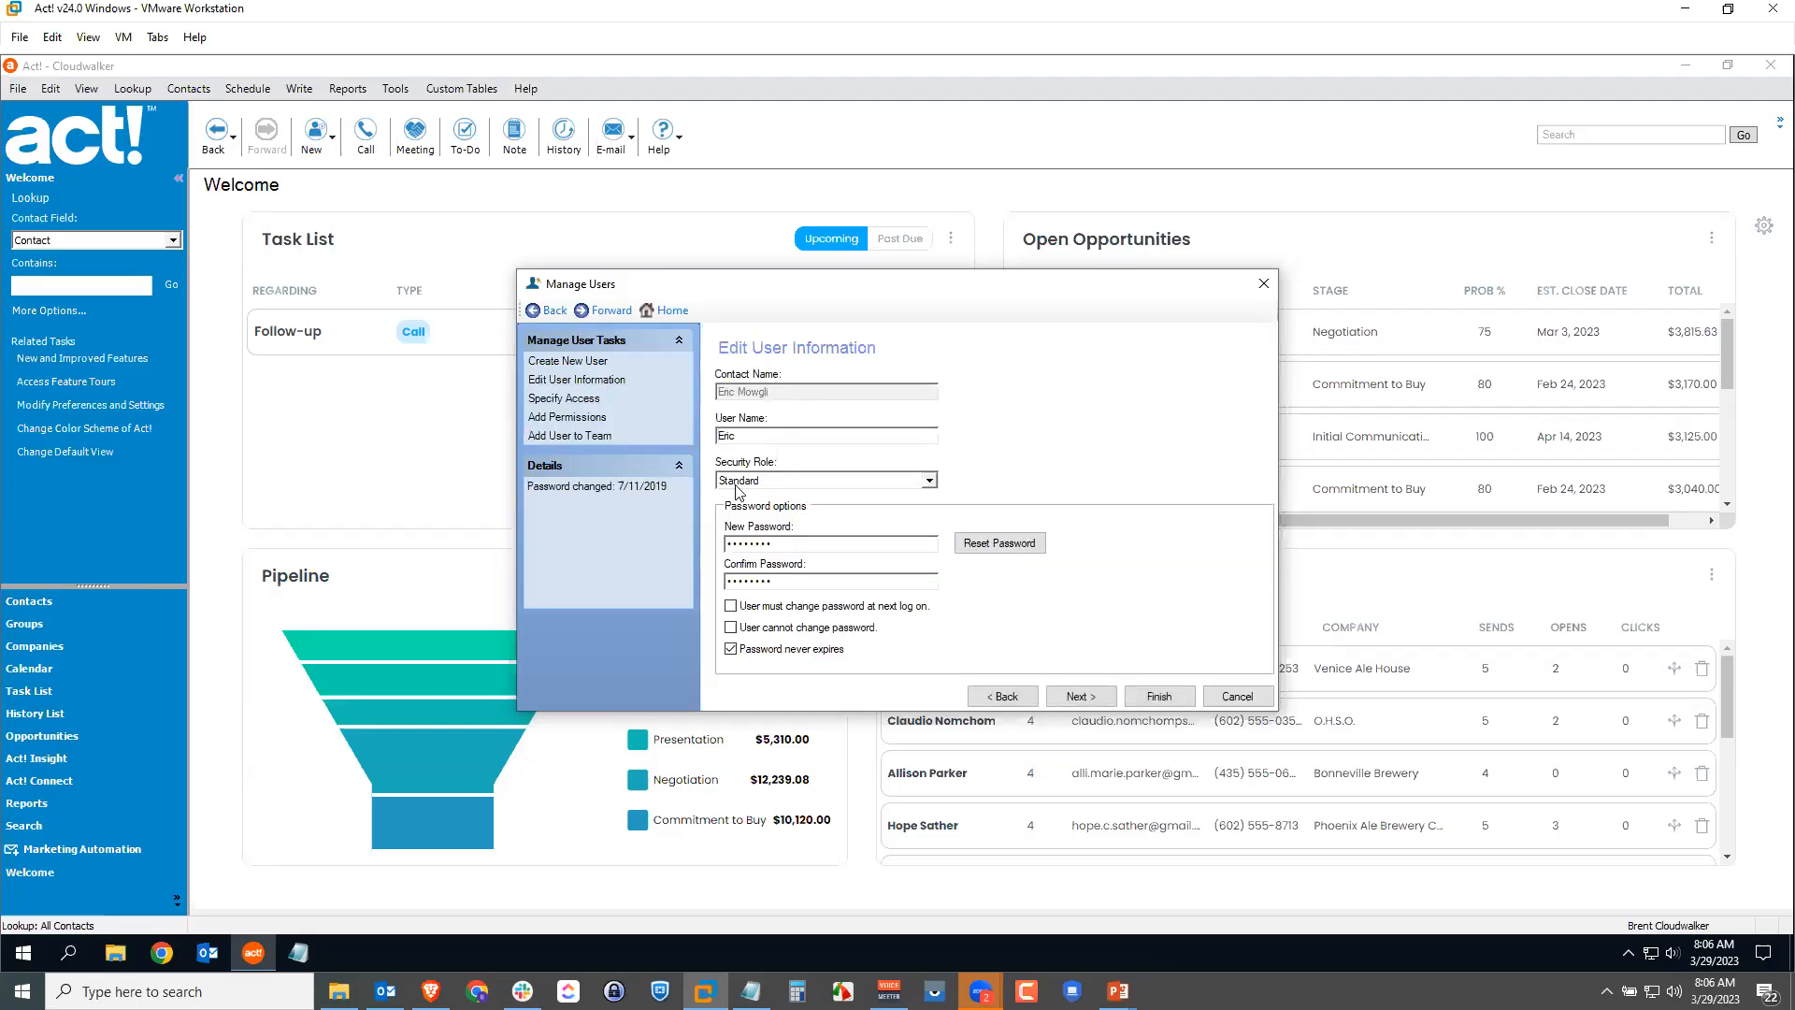
Step: Leave the user's security role as Standard, cancel the edit, and close Manage Users
{"action": "left_click", "coordinate": [791, 480]}
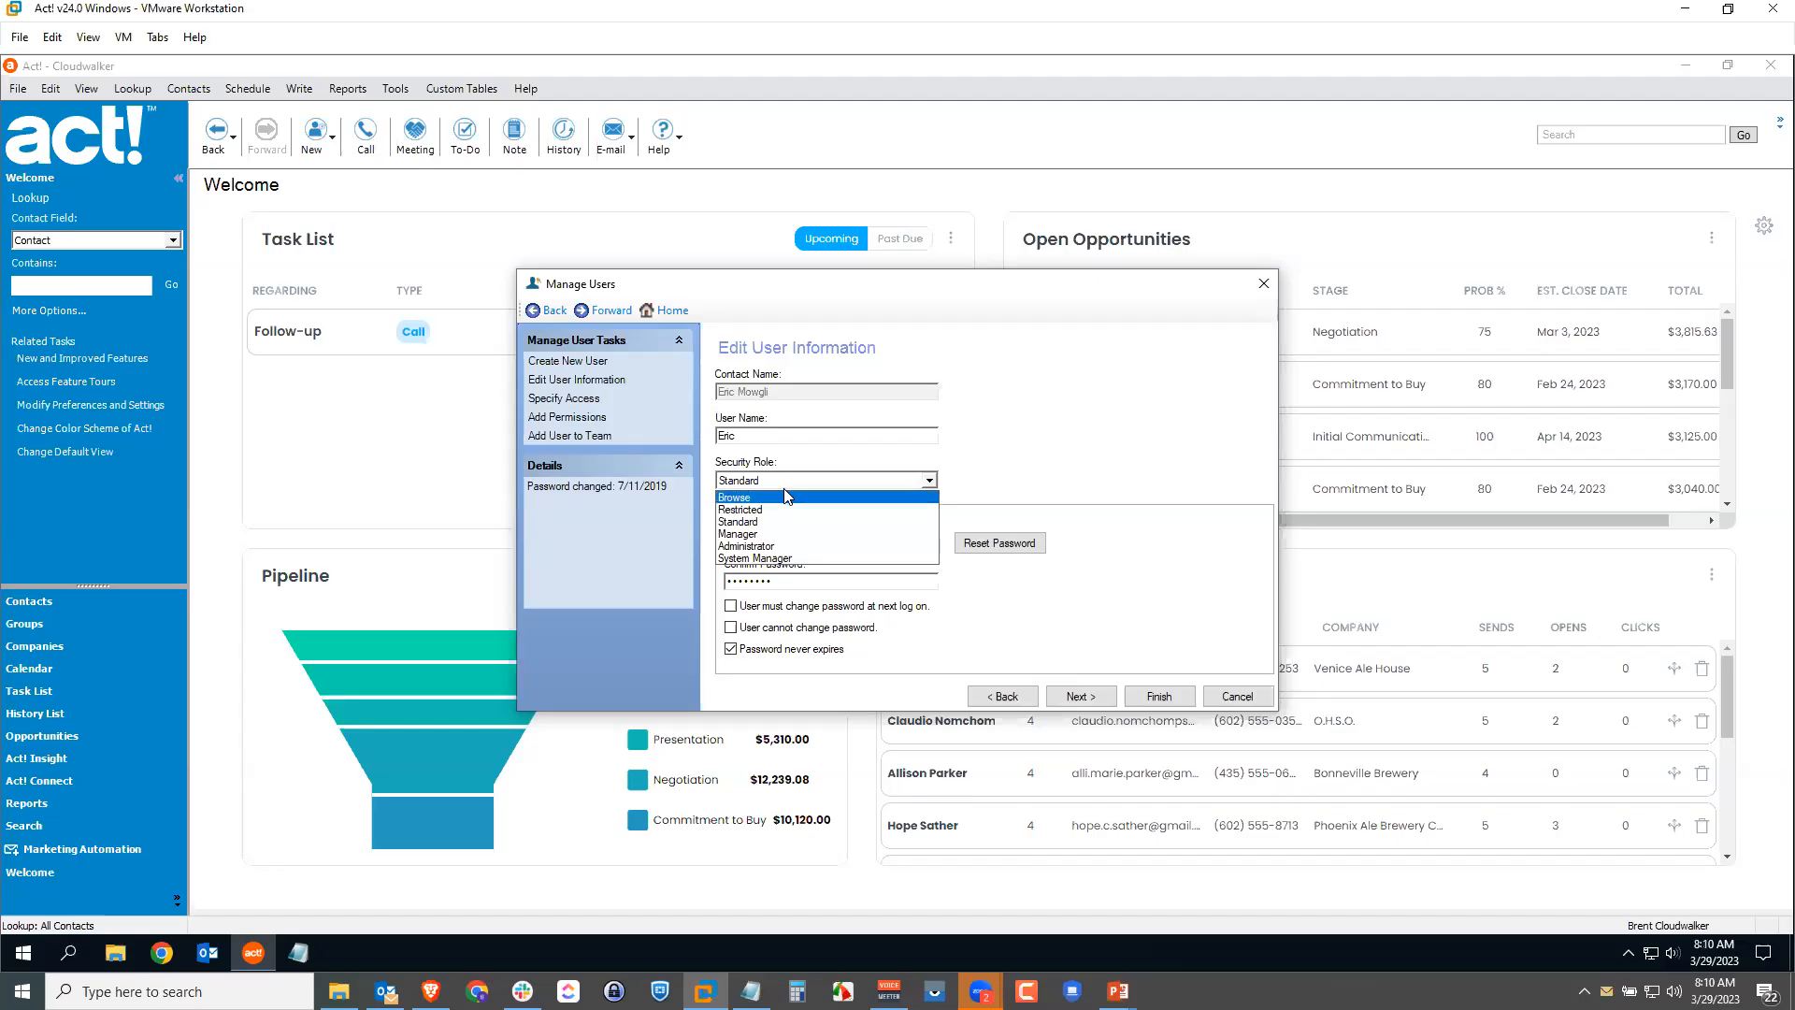
{"action": "left_click", "coordinate": [1236, 695]}
{"action": "left_click", "coordinate": [1236, 696]}
{"action": "left_click", "coordinate": [1227, 696]}
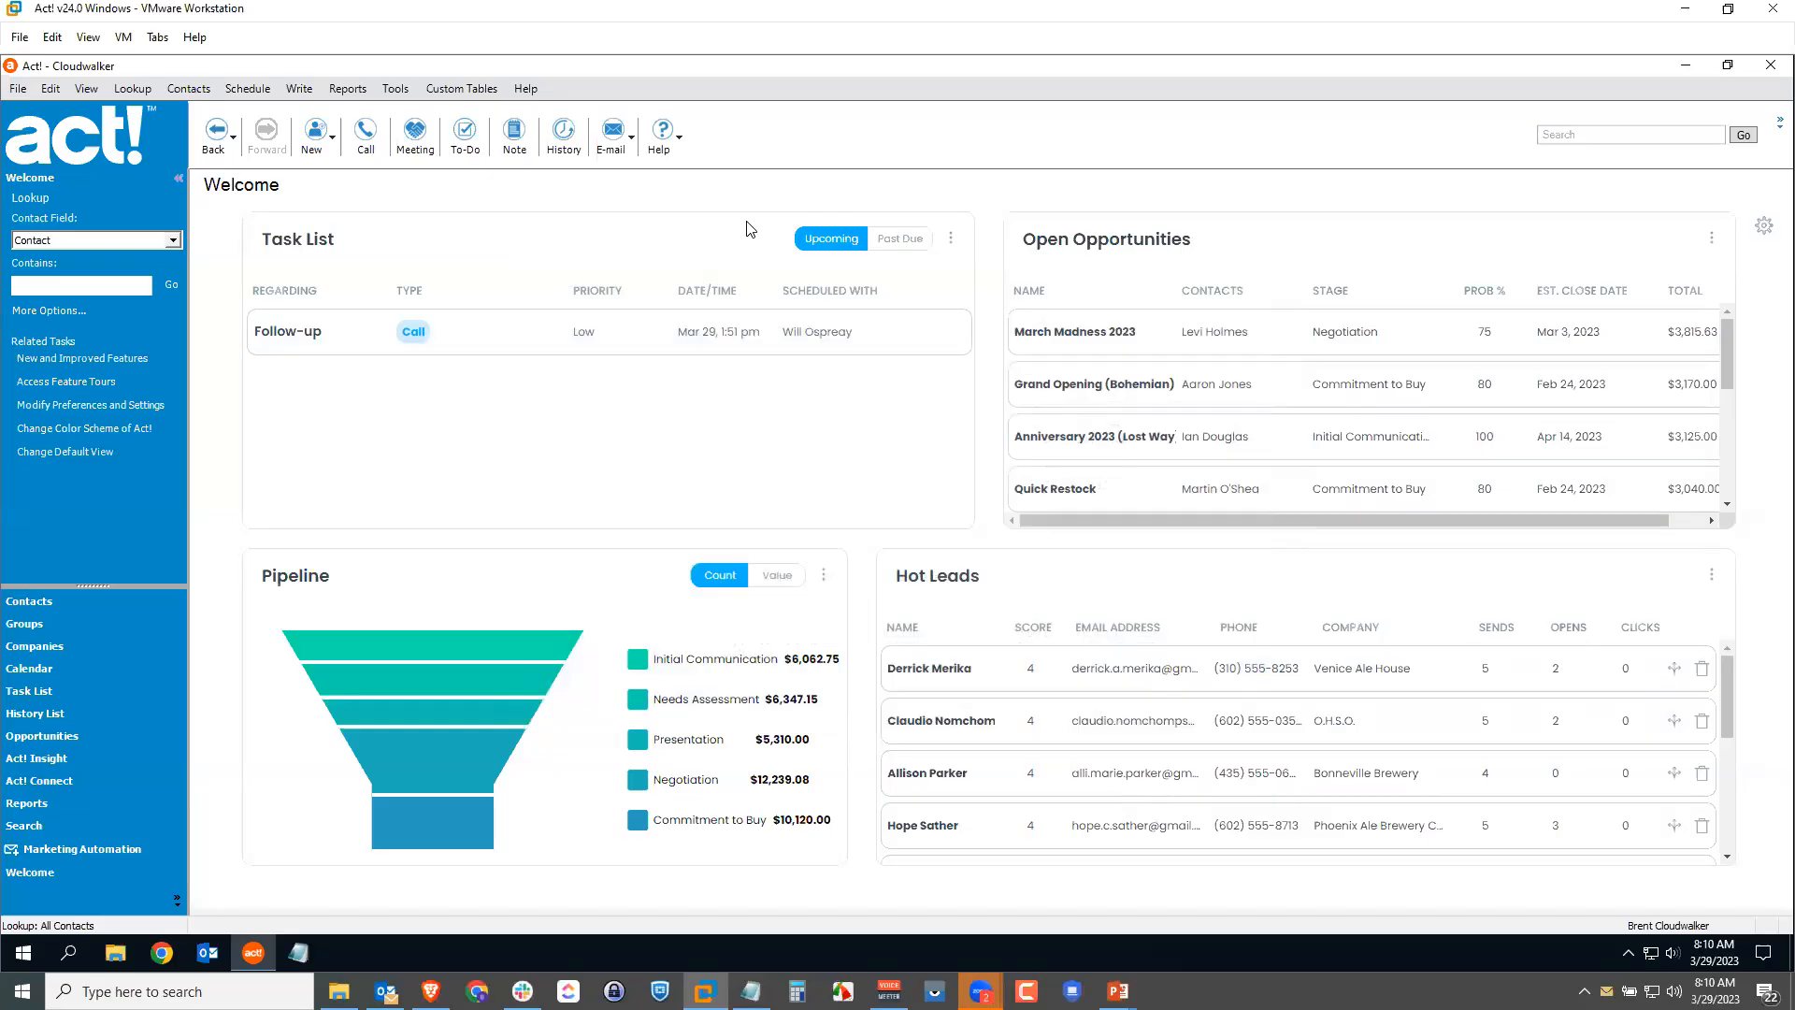
{"action": "left_click", "coordinate": [529, 88]}
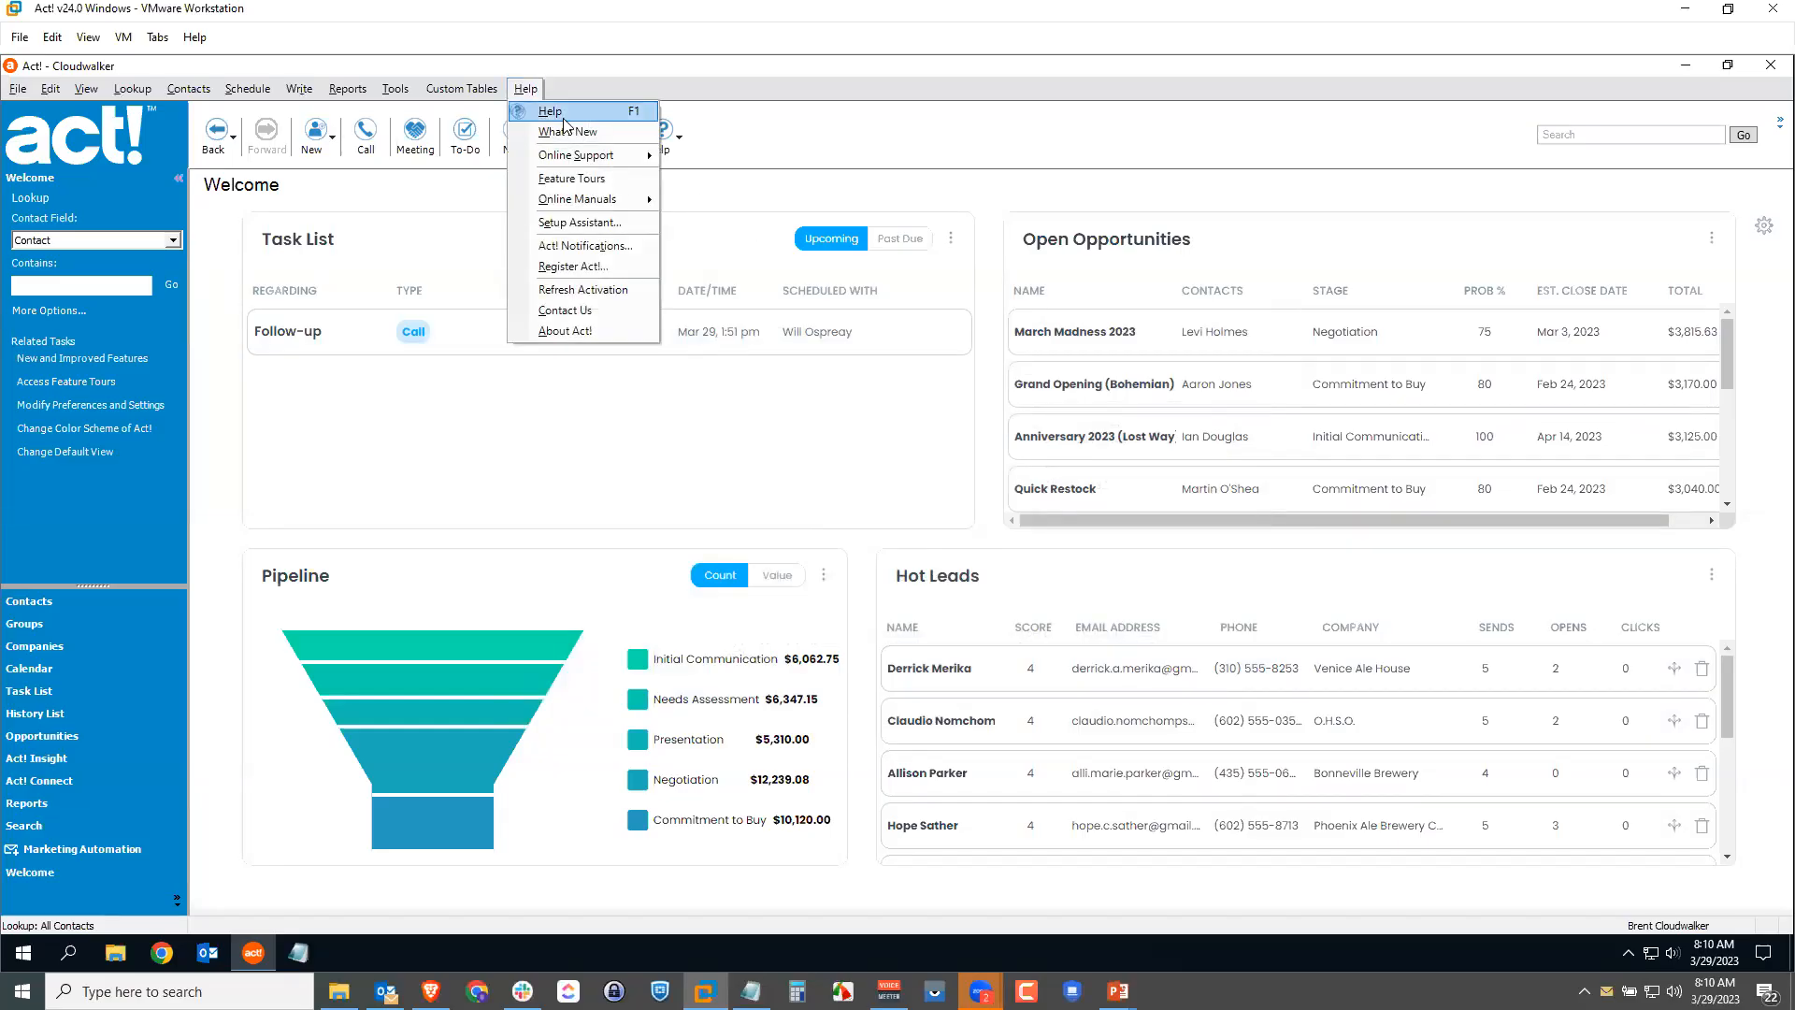
{"action": "left_click", "coordinate": [573, 110]}
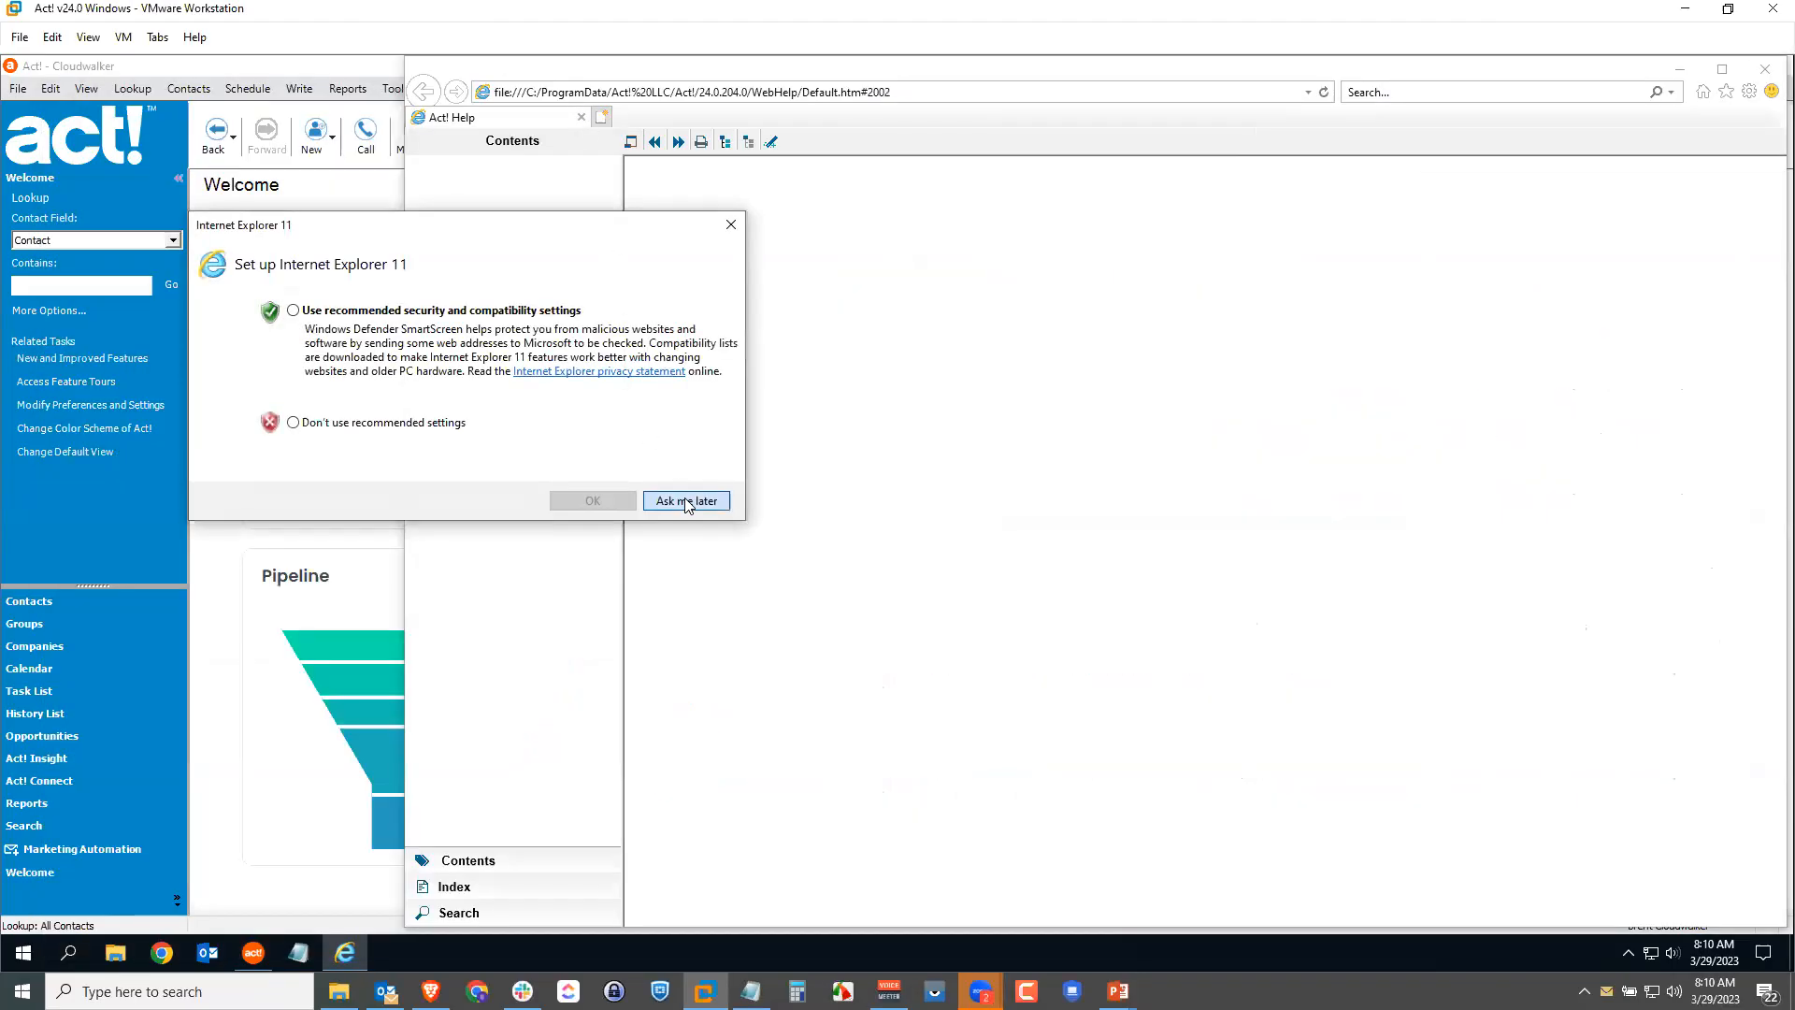
{"action": "left_click", "coordinate": [686, 501]}
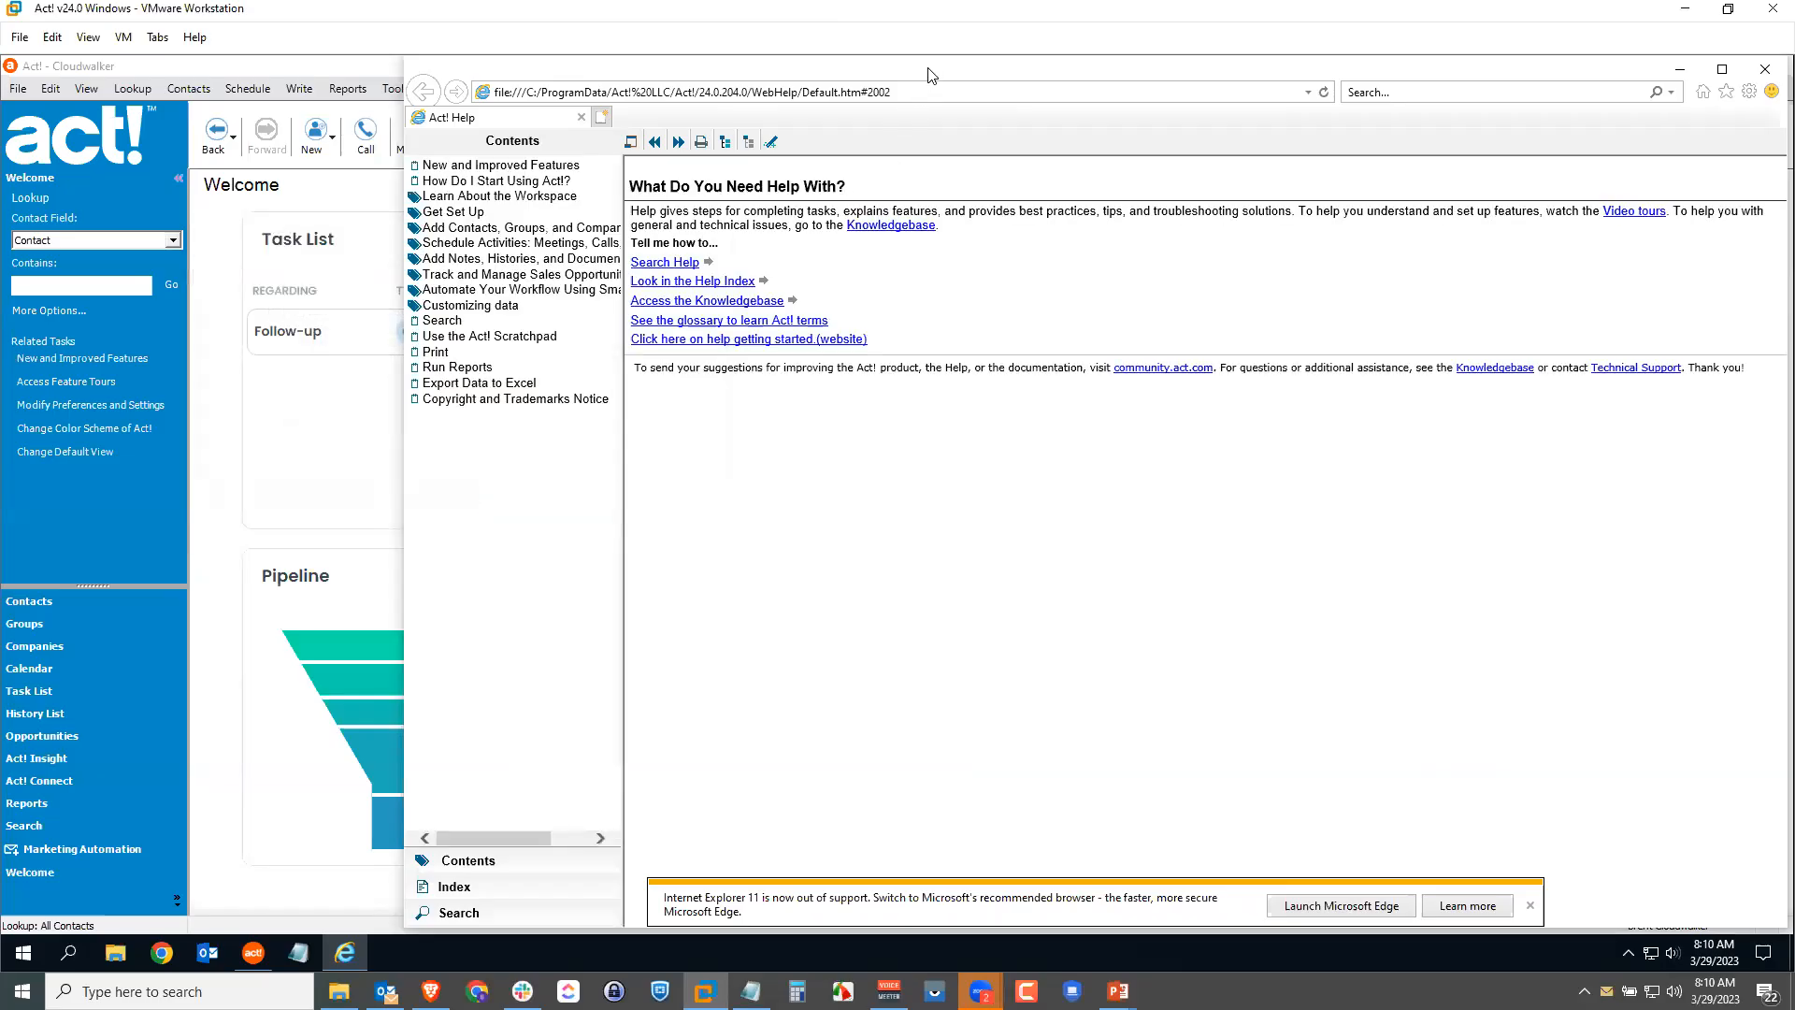
{"action": "left_click", "coordinate": [478, 889]}
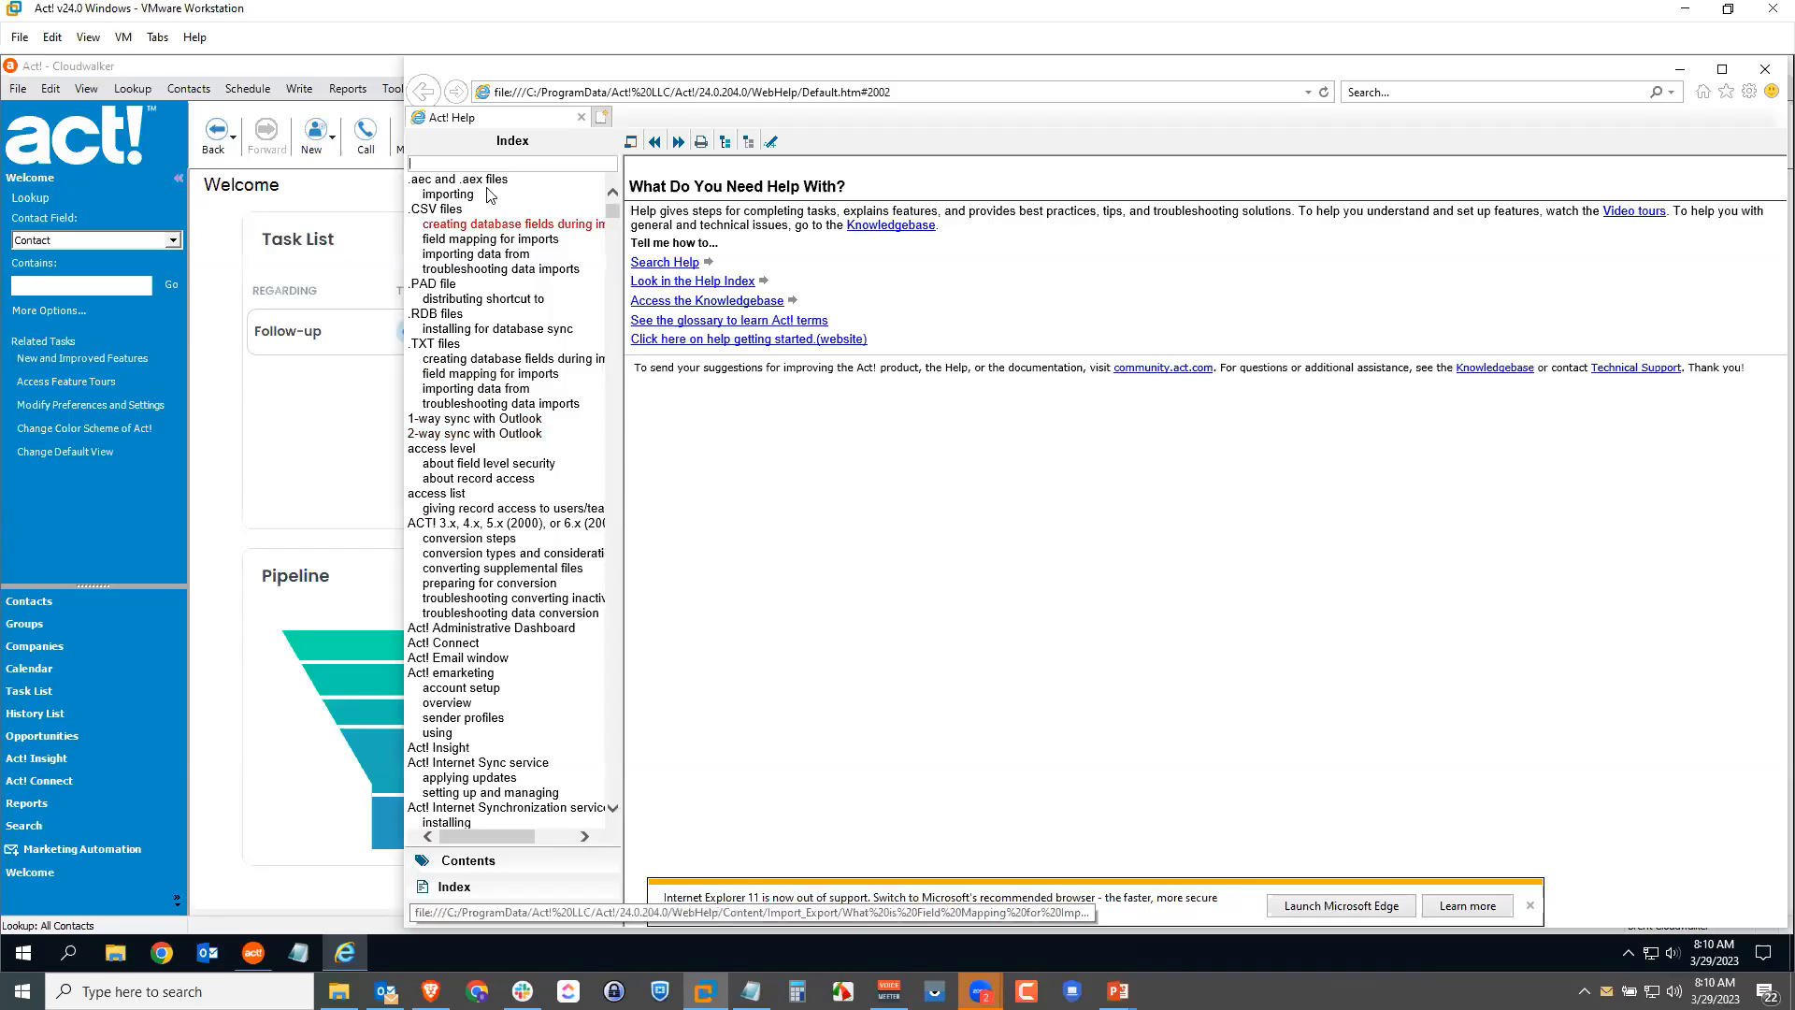
{"action": "type", "text": "u"}
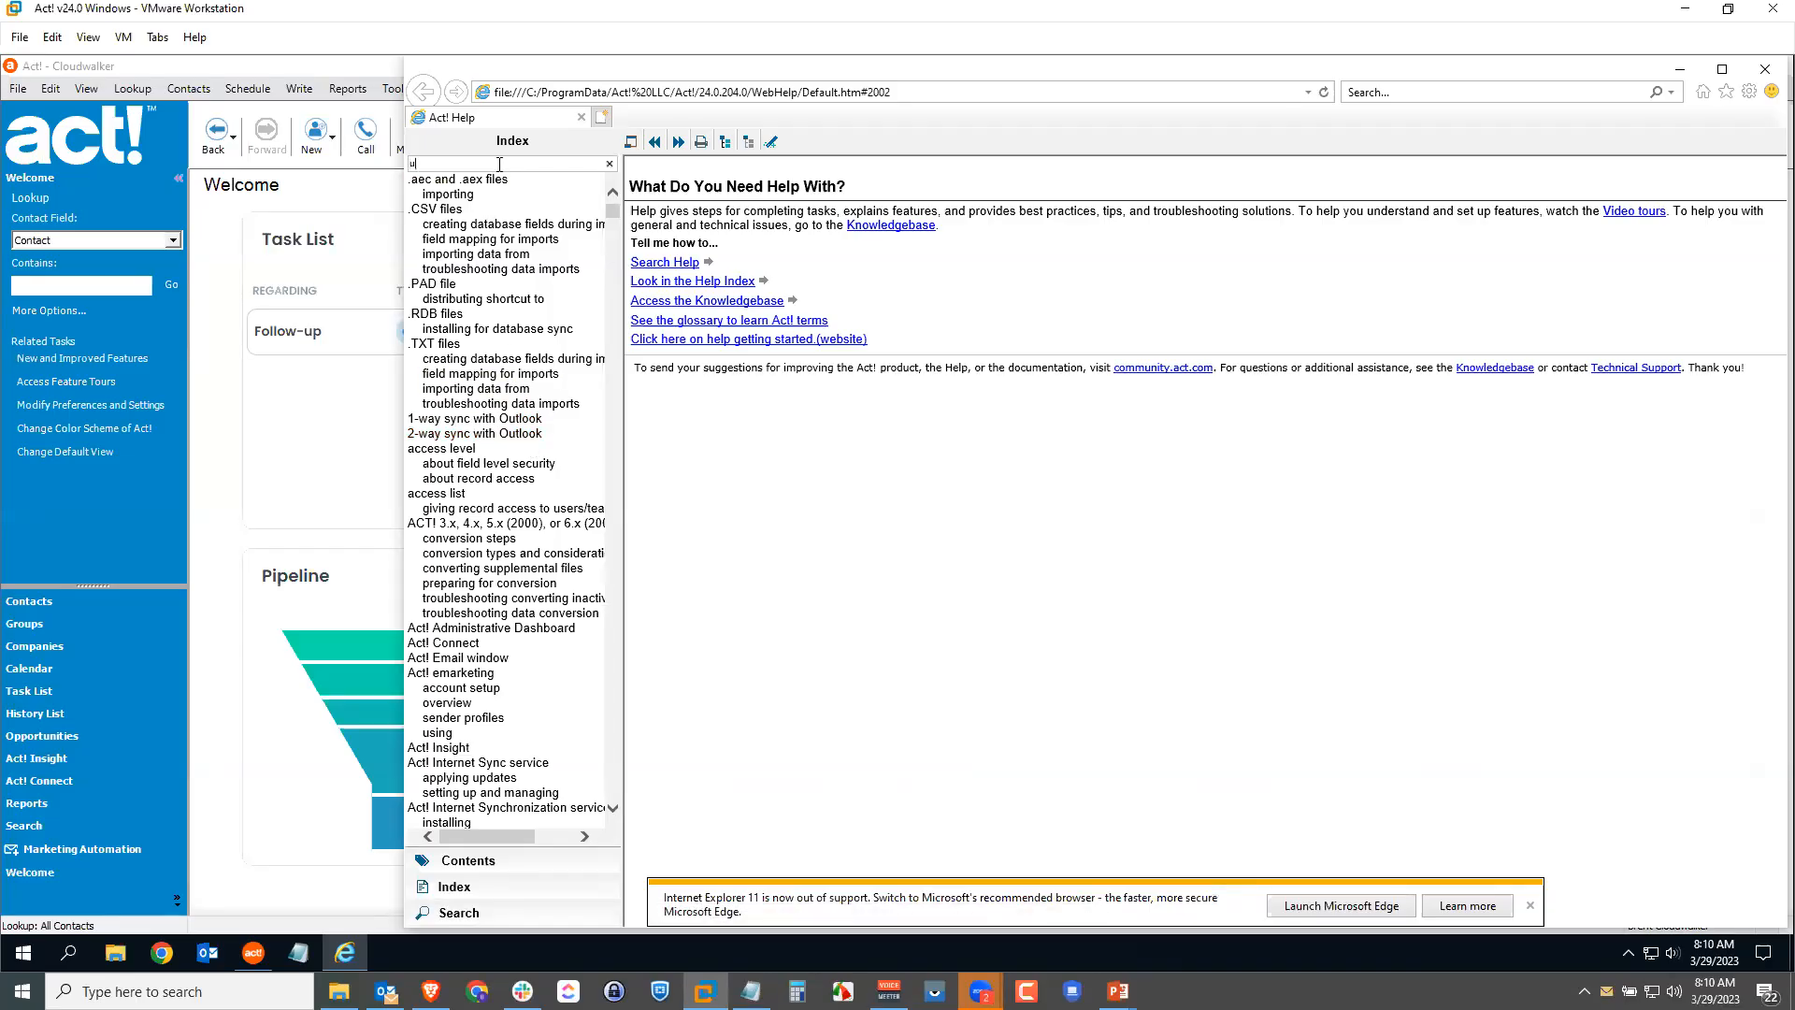
{"action": "type", "text": "ser"}
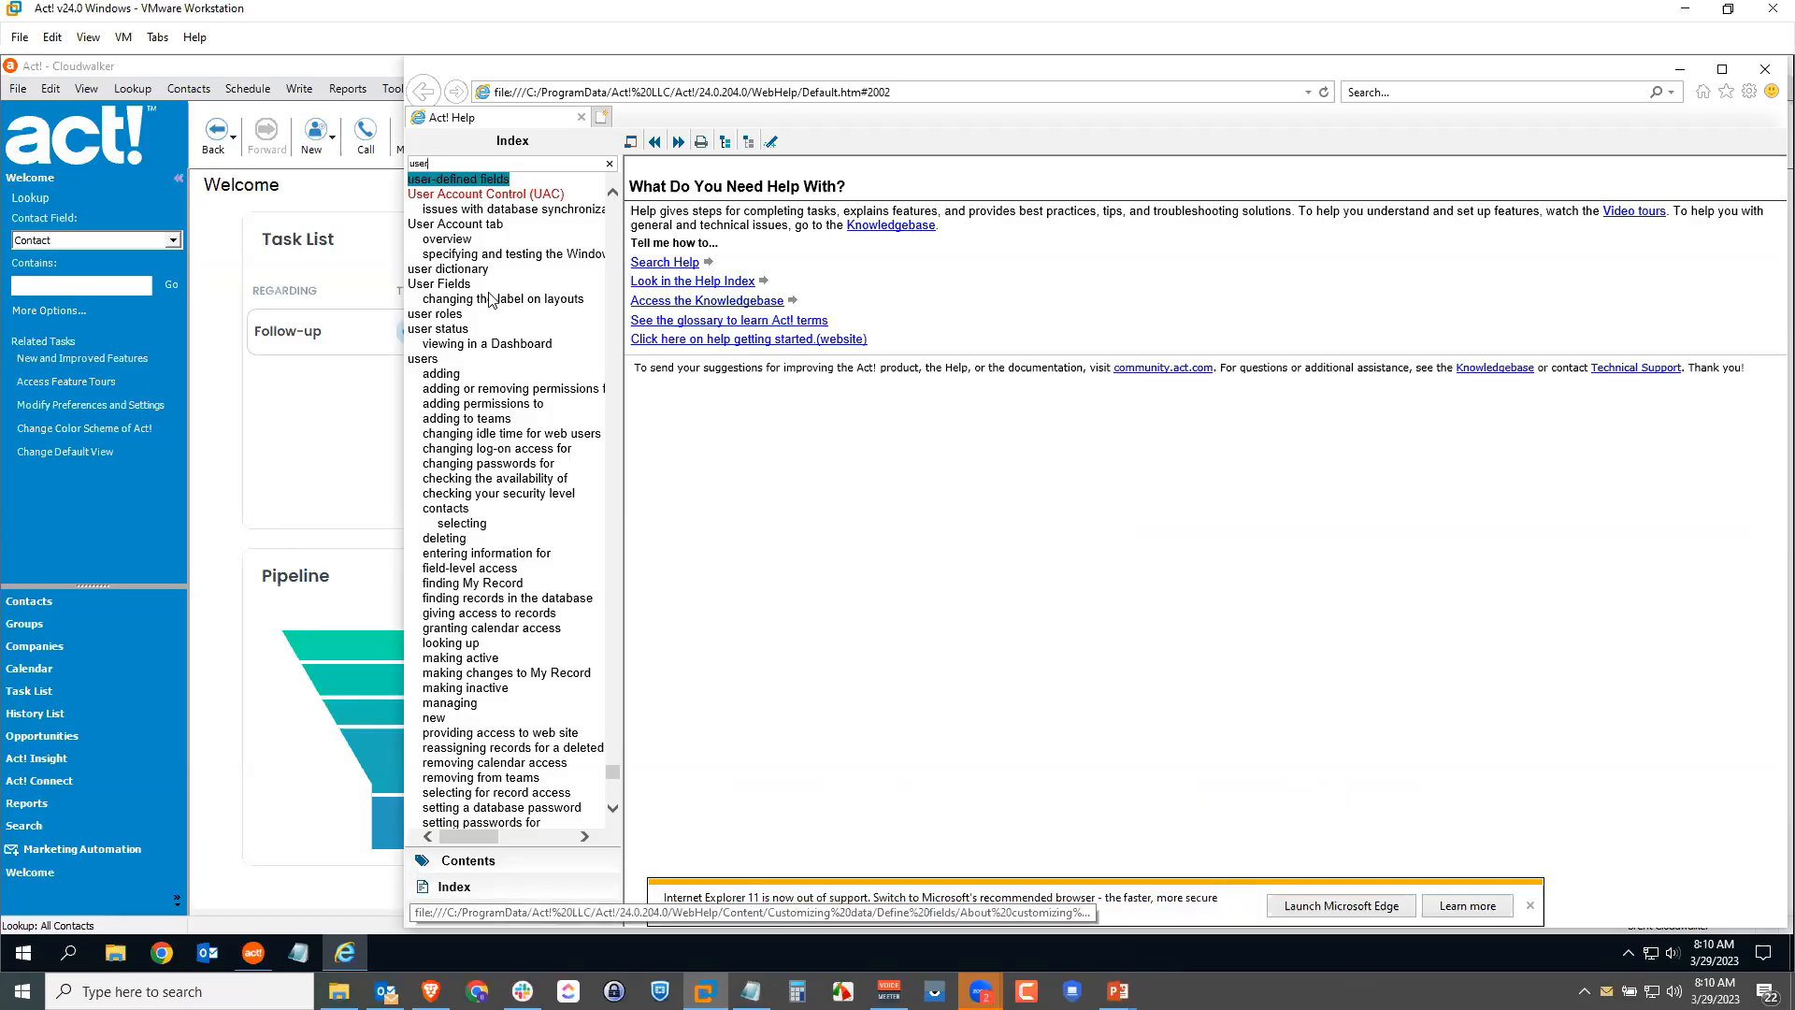
{"action": "left_click", "coordinate": [453, 318]}
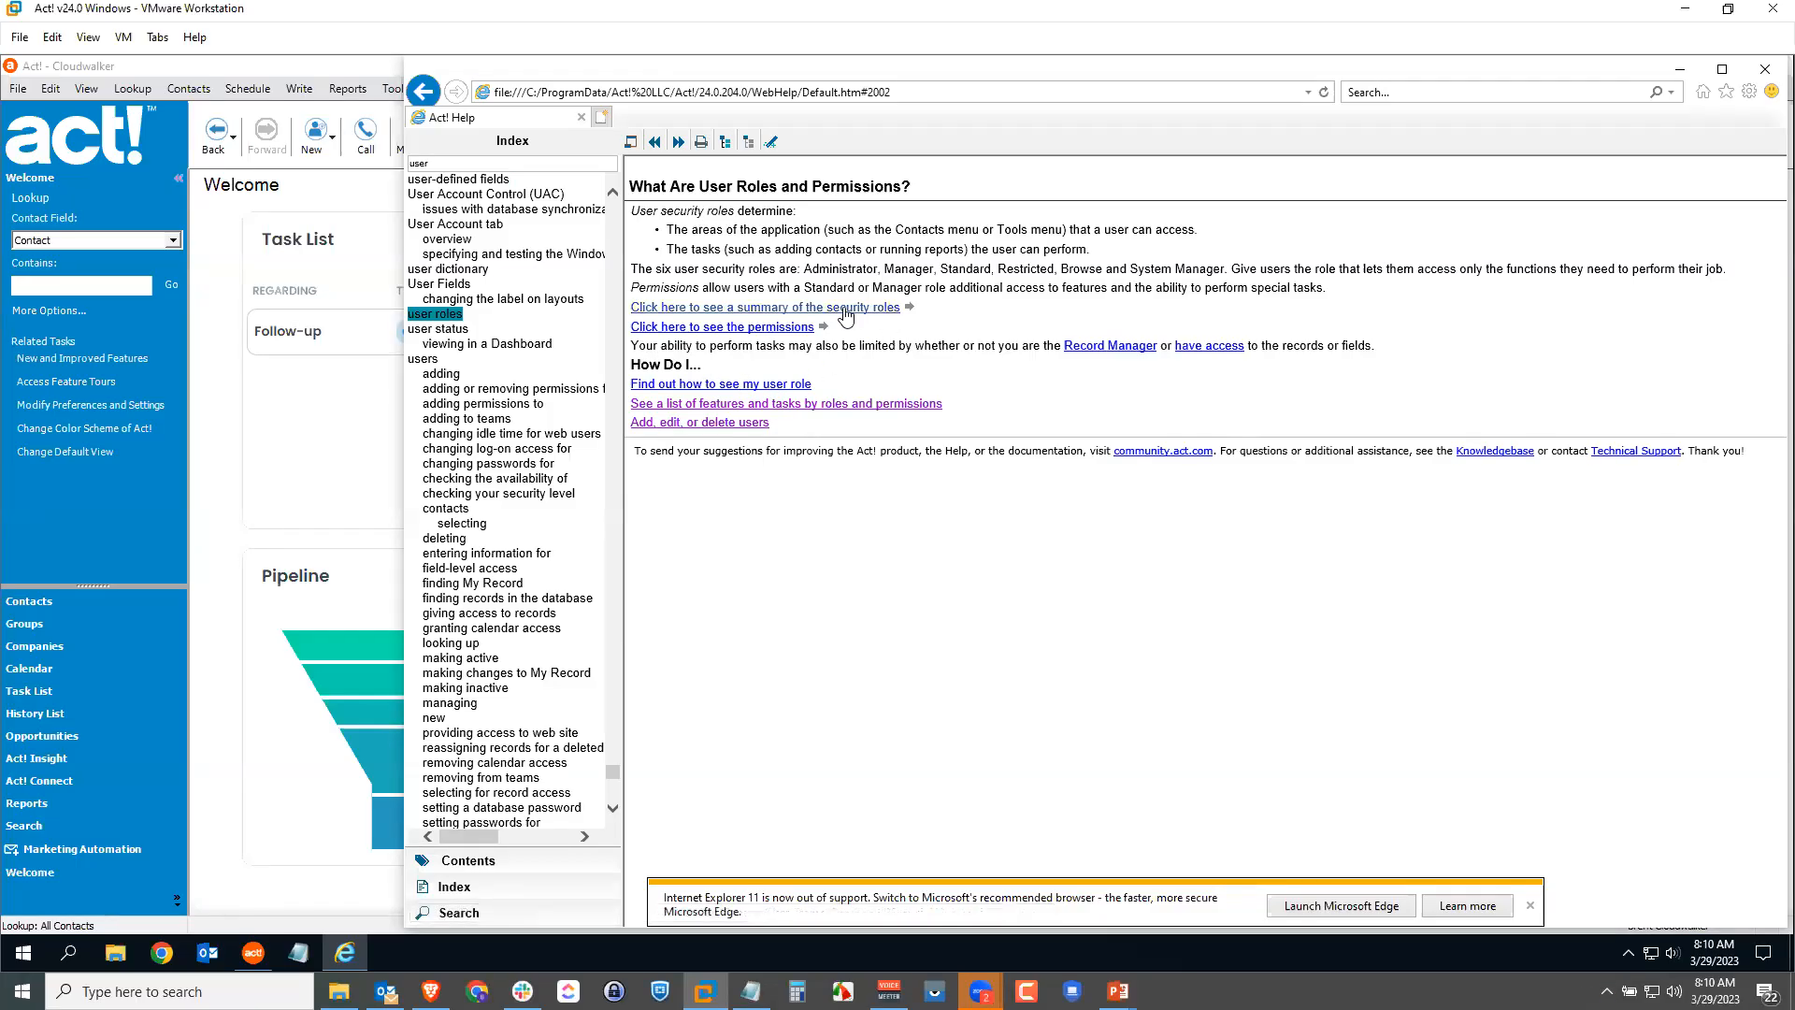
{"action": "left_click", "coordinate": [905, 309]}
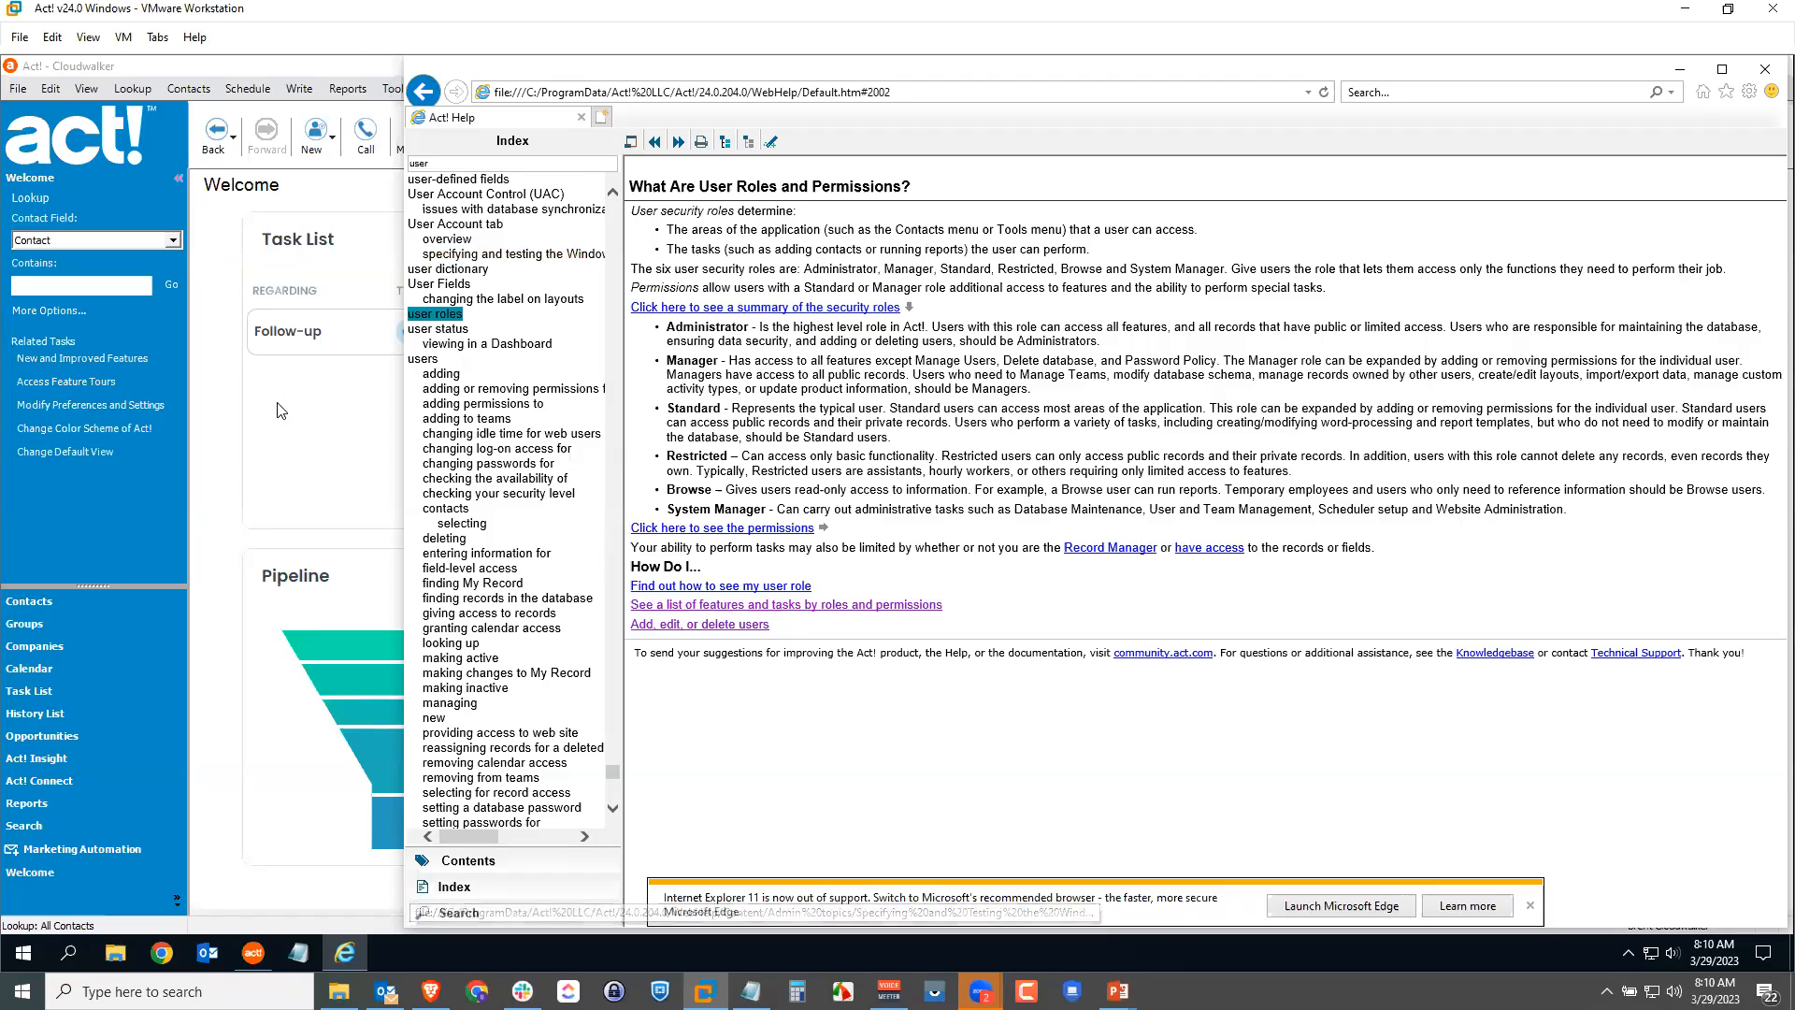
{"action": "left_click", "coordinate": [221, 427]}
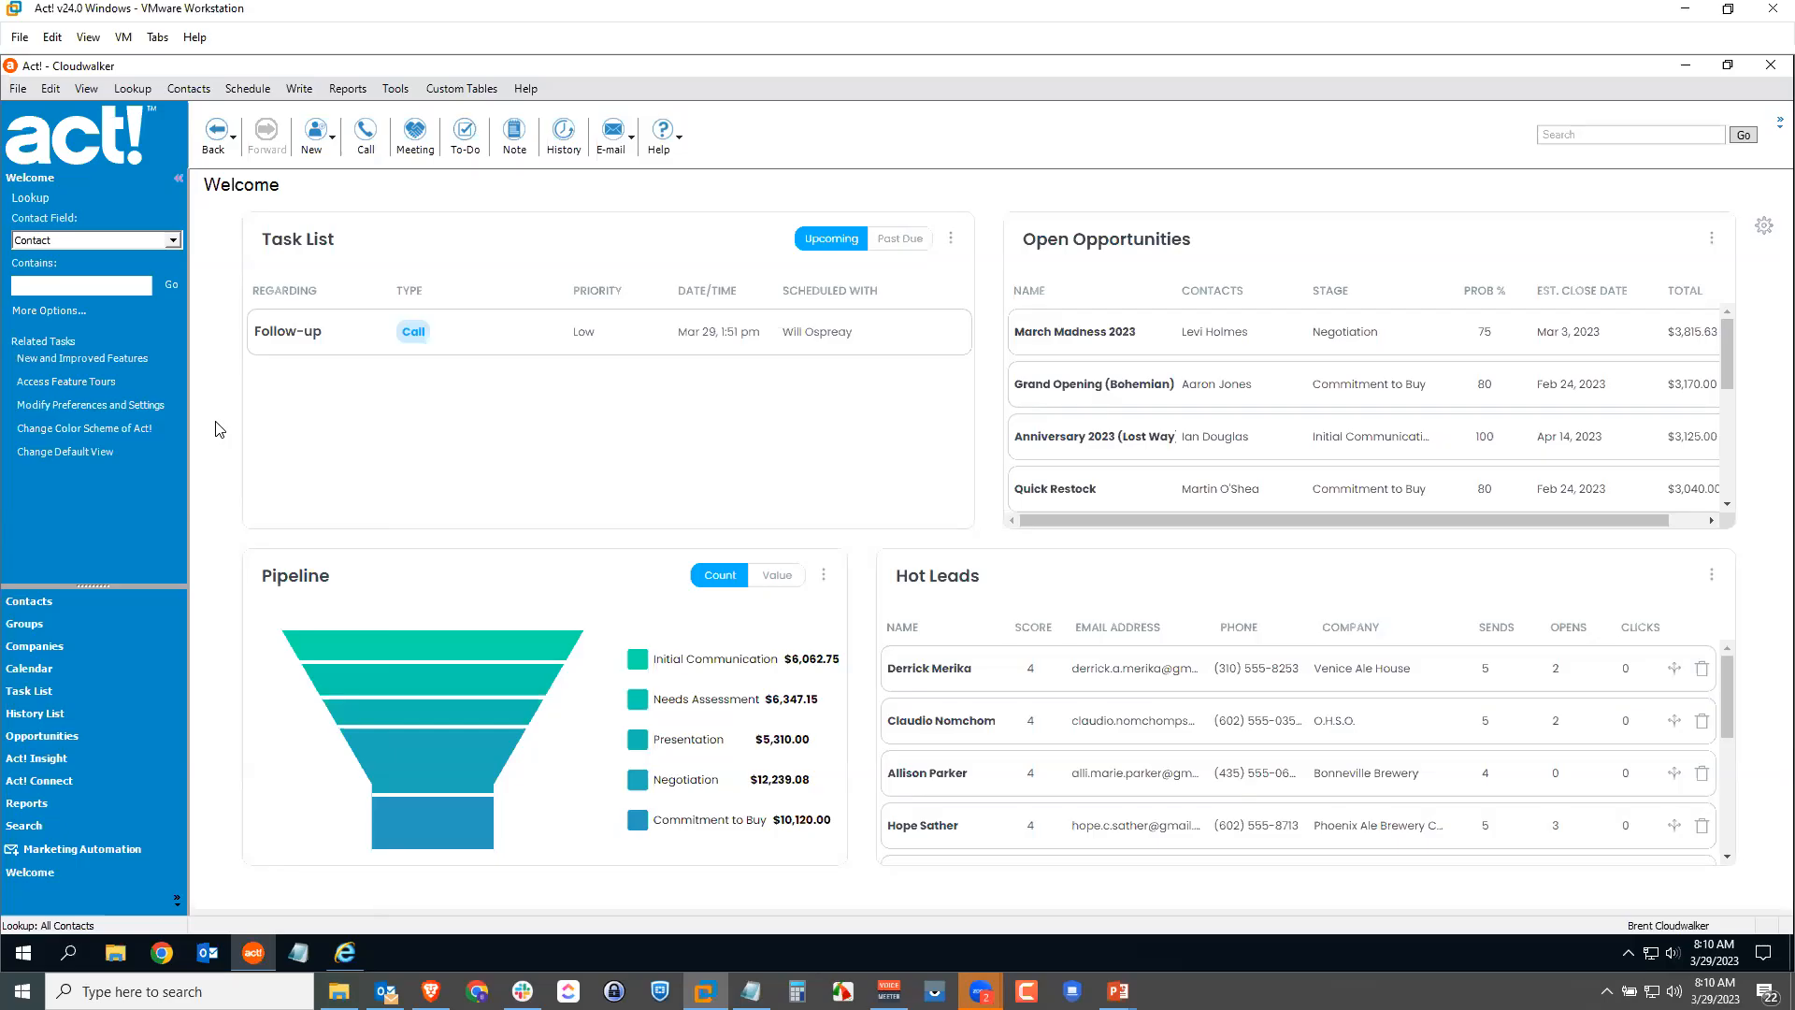
Step: From Tools, open Manage Users and edit the same user's information again
{"action": "left_click", "coordinate": [395, 88]}
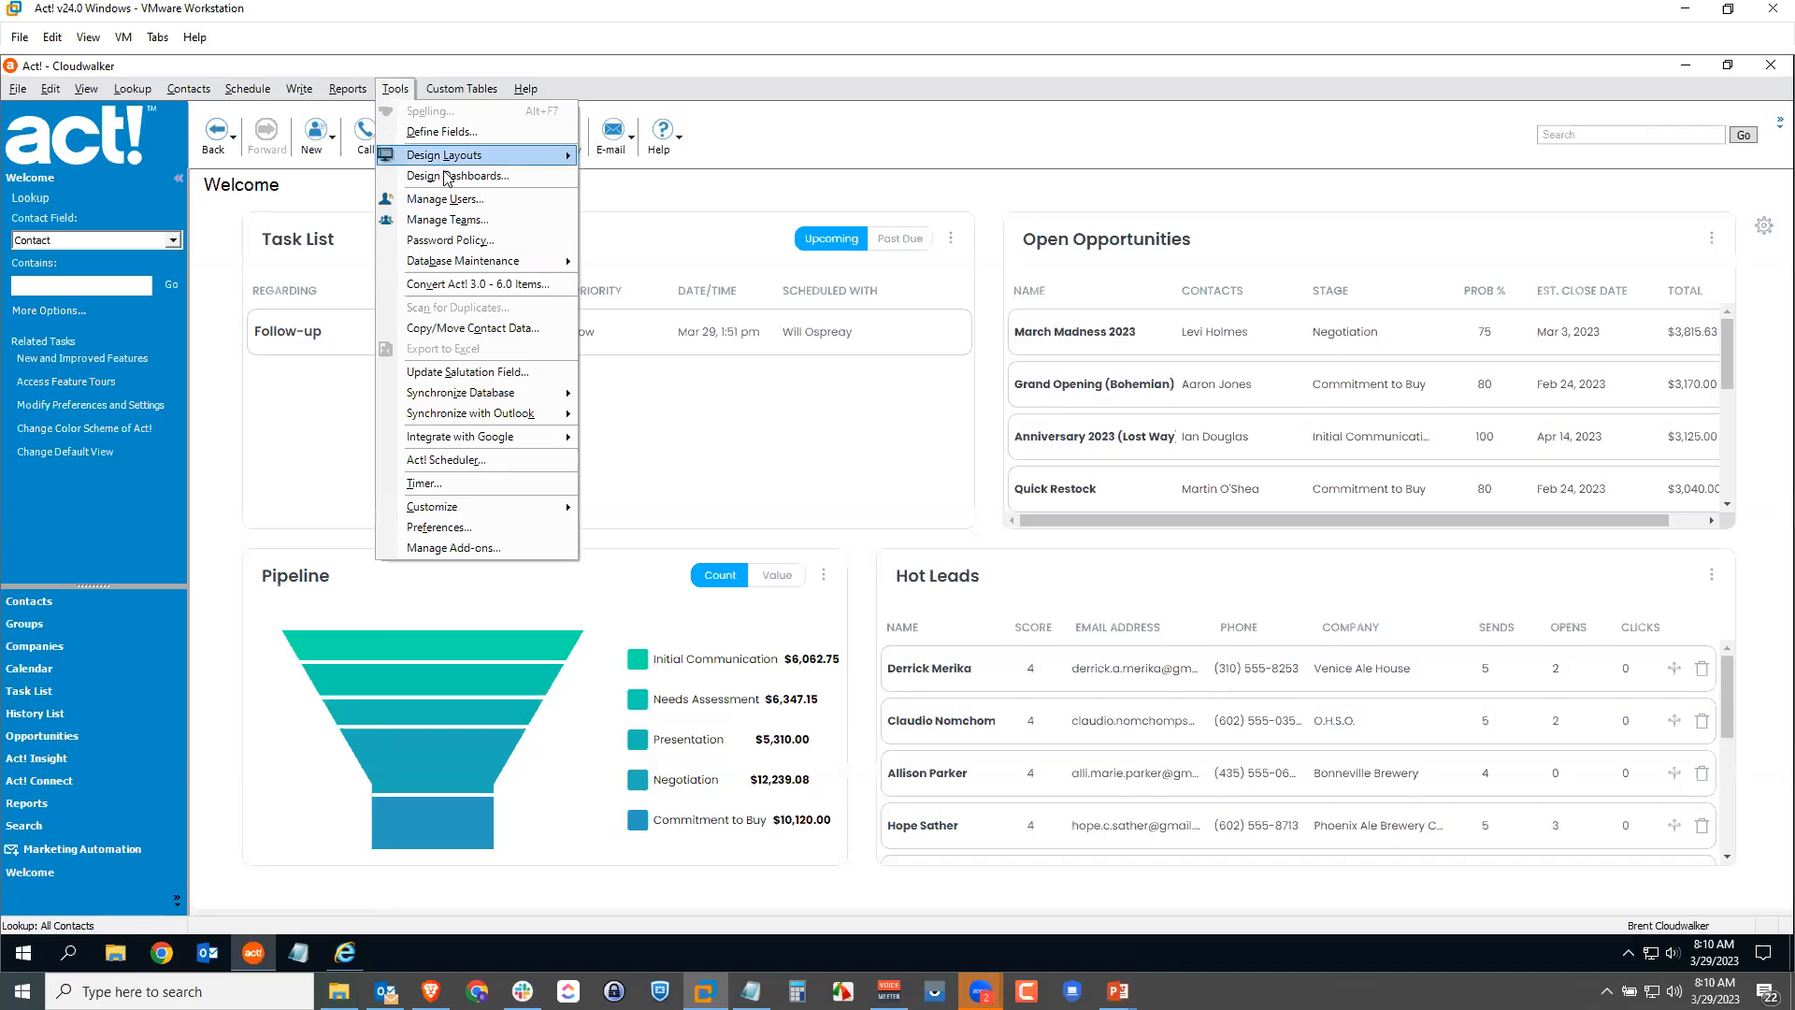
{"action": "left_click", "coordinate": [446, 199]}
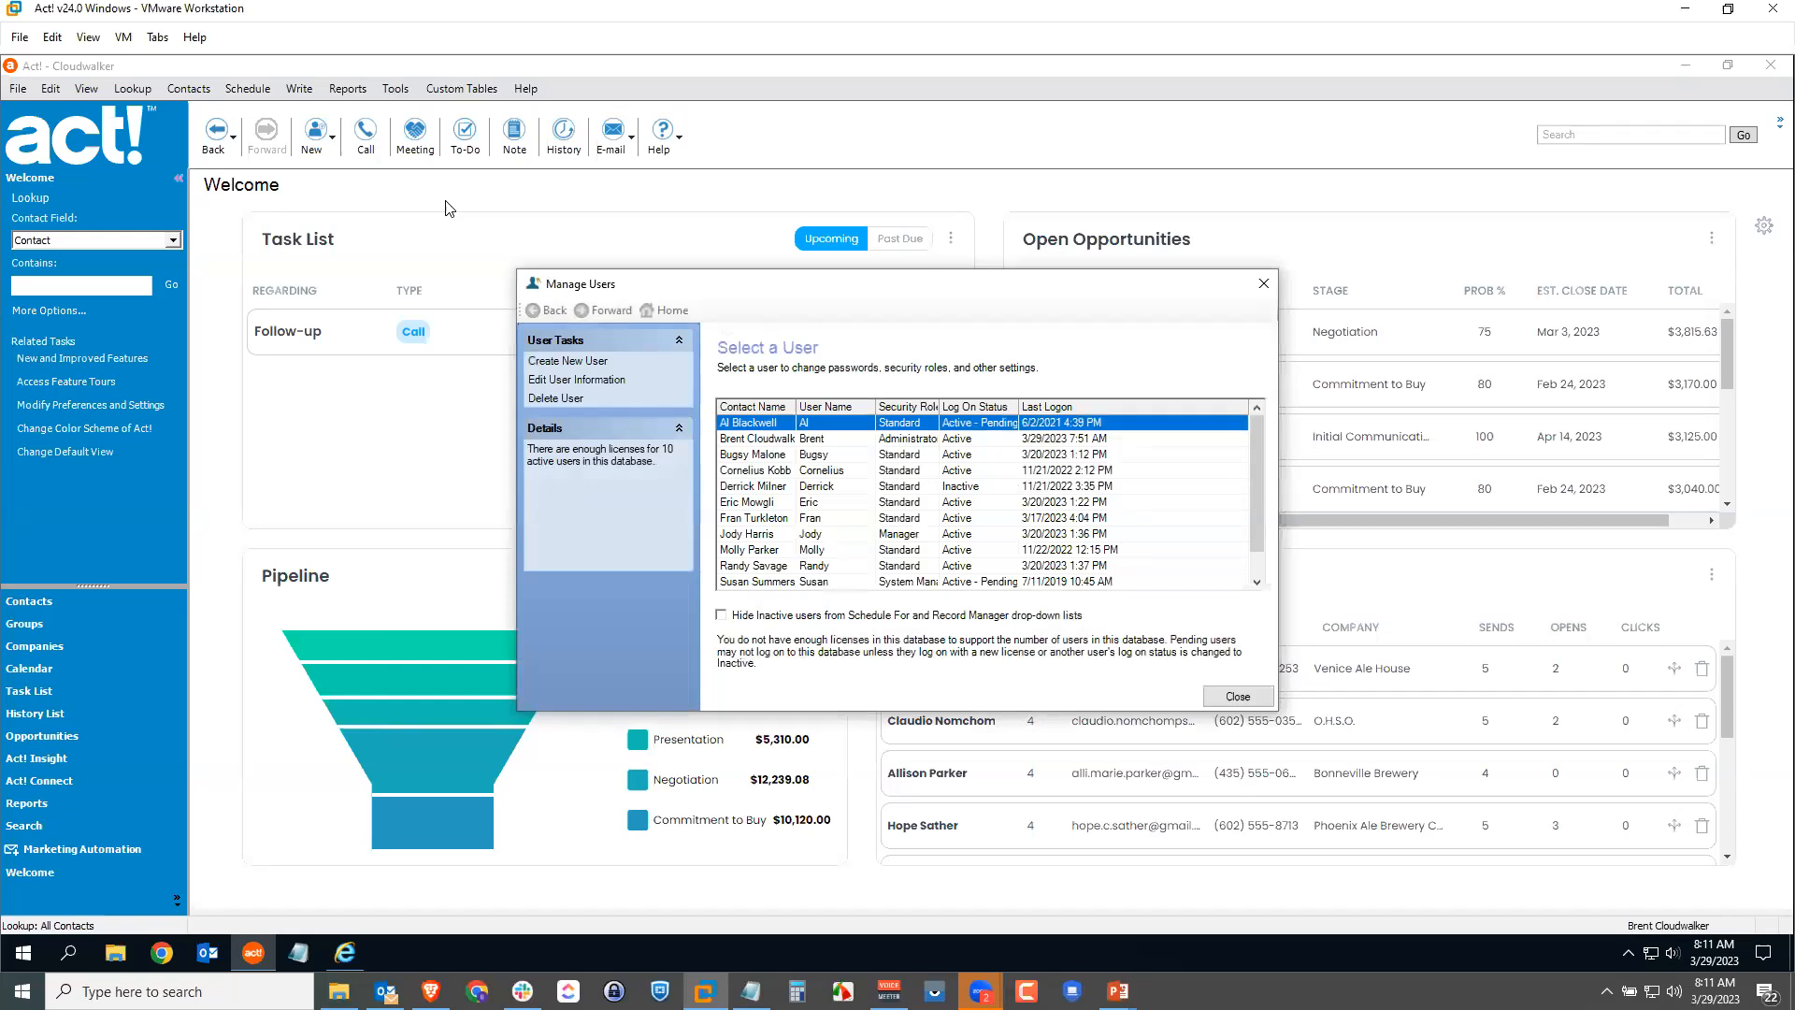
{"action": "left_click", "coordinate": [824, 503]}
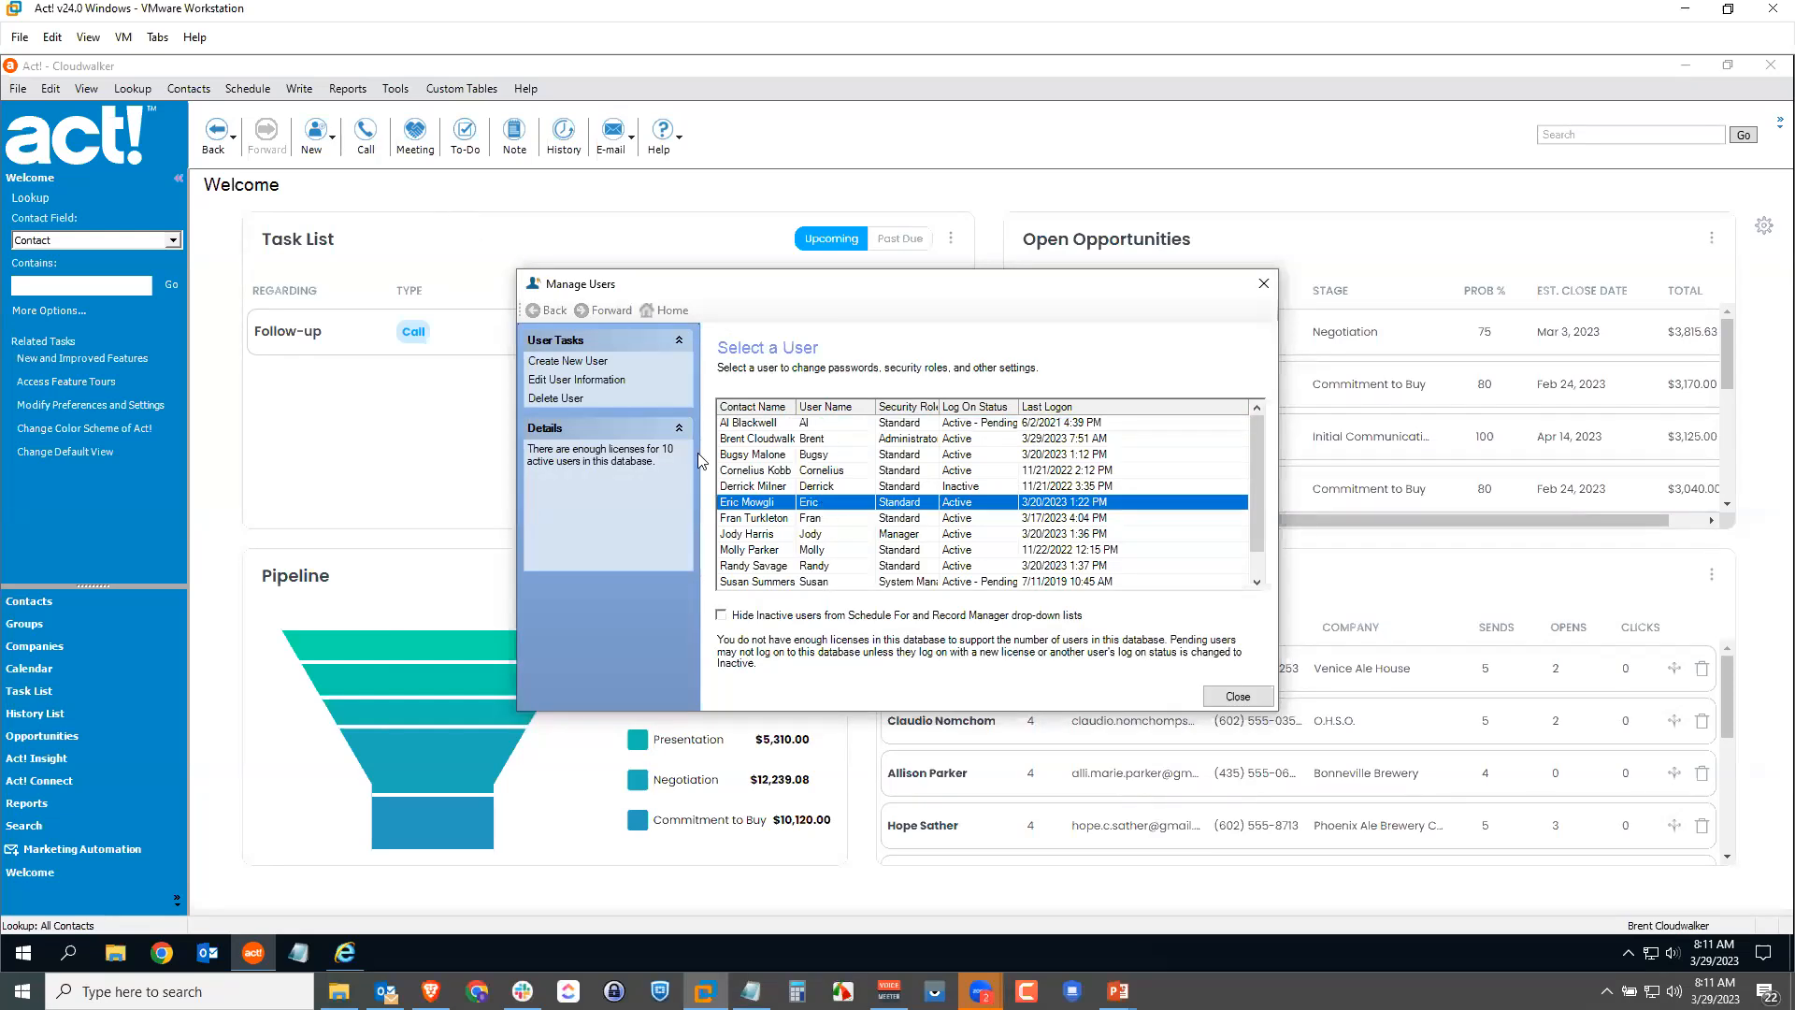
{"action": "left_click", "coordinate": [612, 384]}
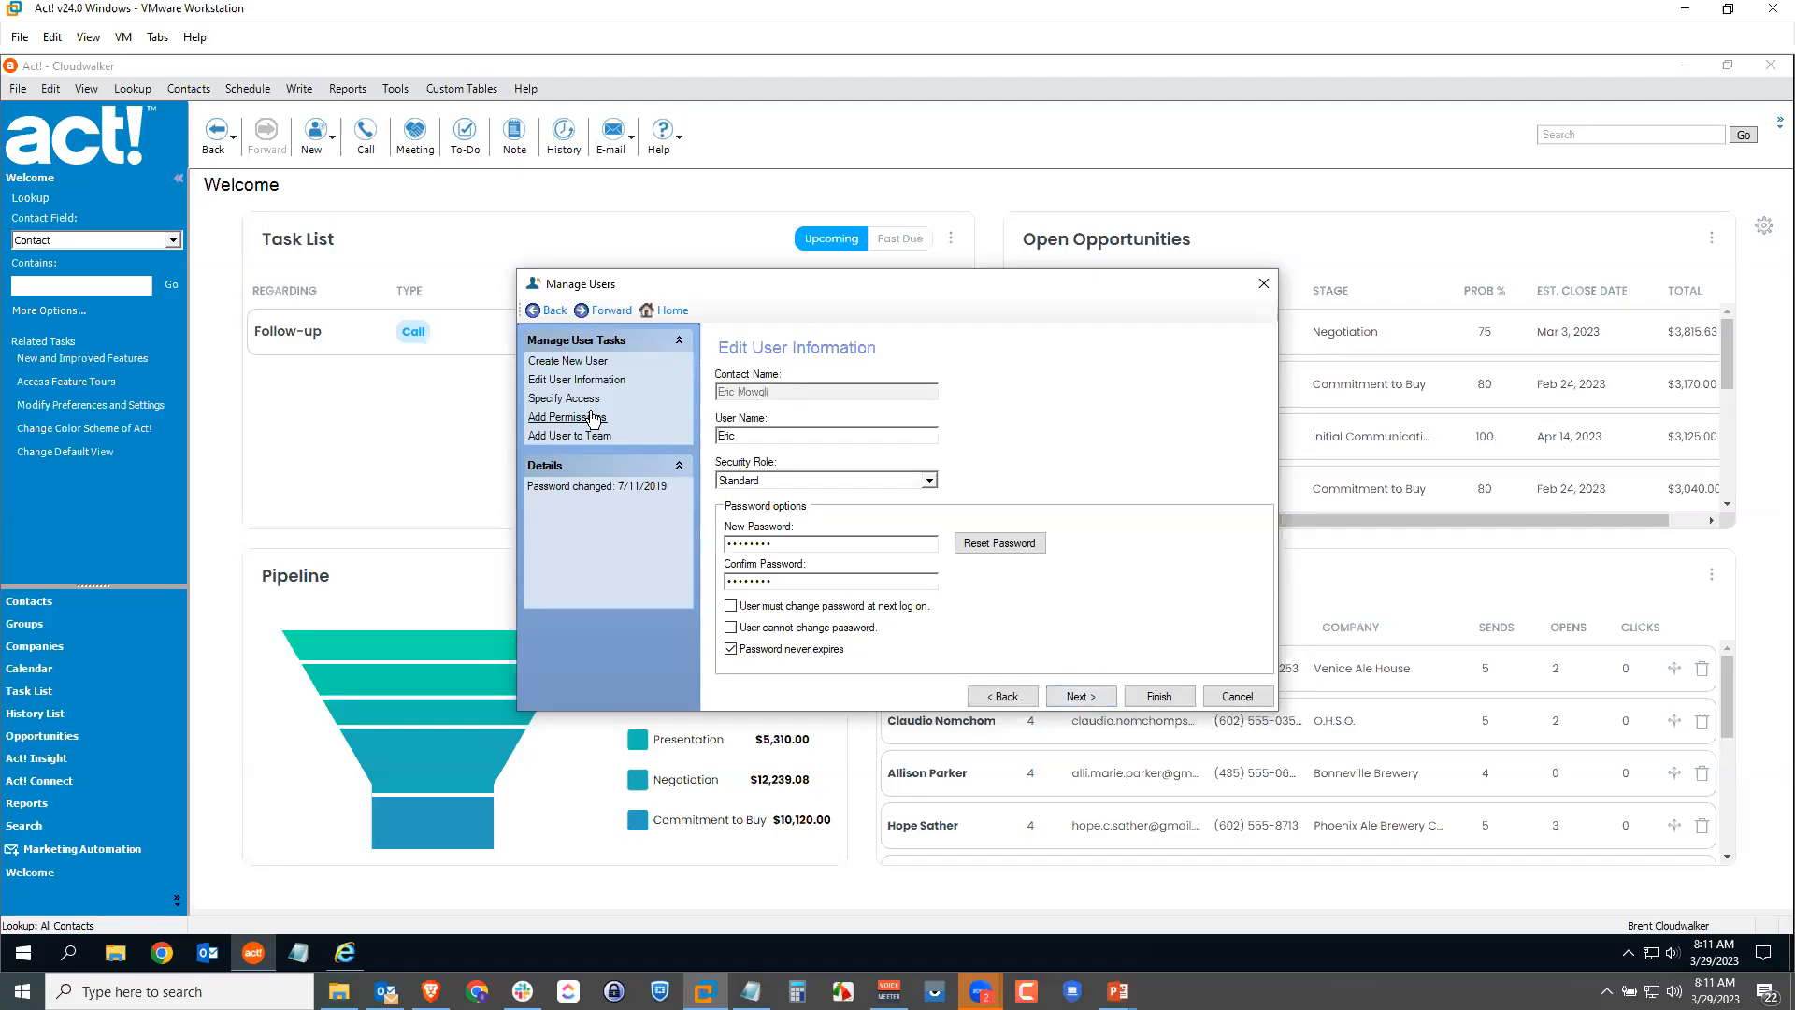
Step: Grant the user the Remote Administration permission on the Add Permissions page
{"action": "left_click", "coordinate": [589, 420]}
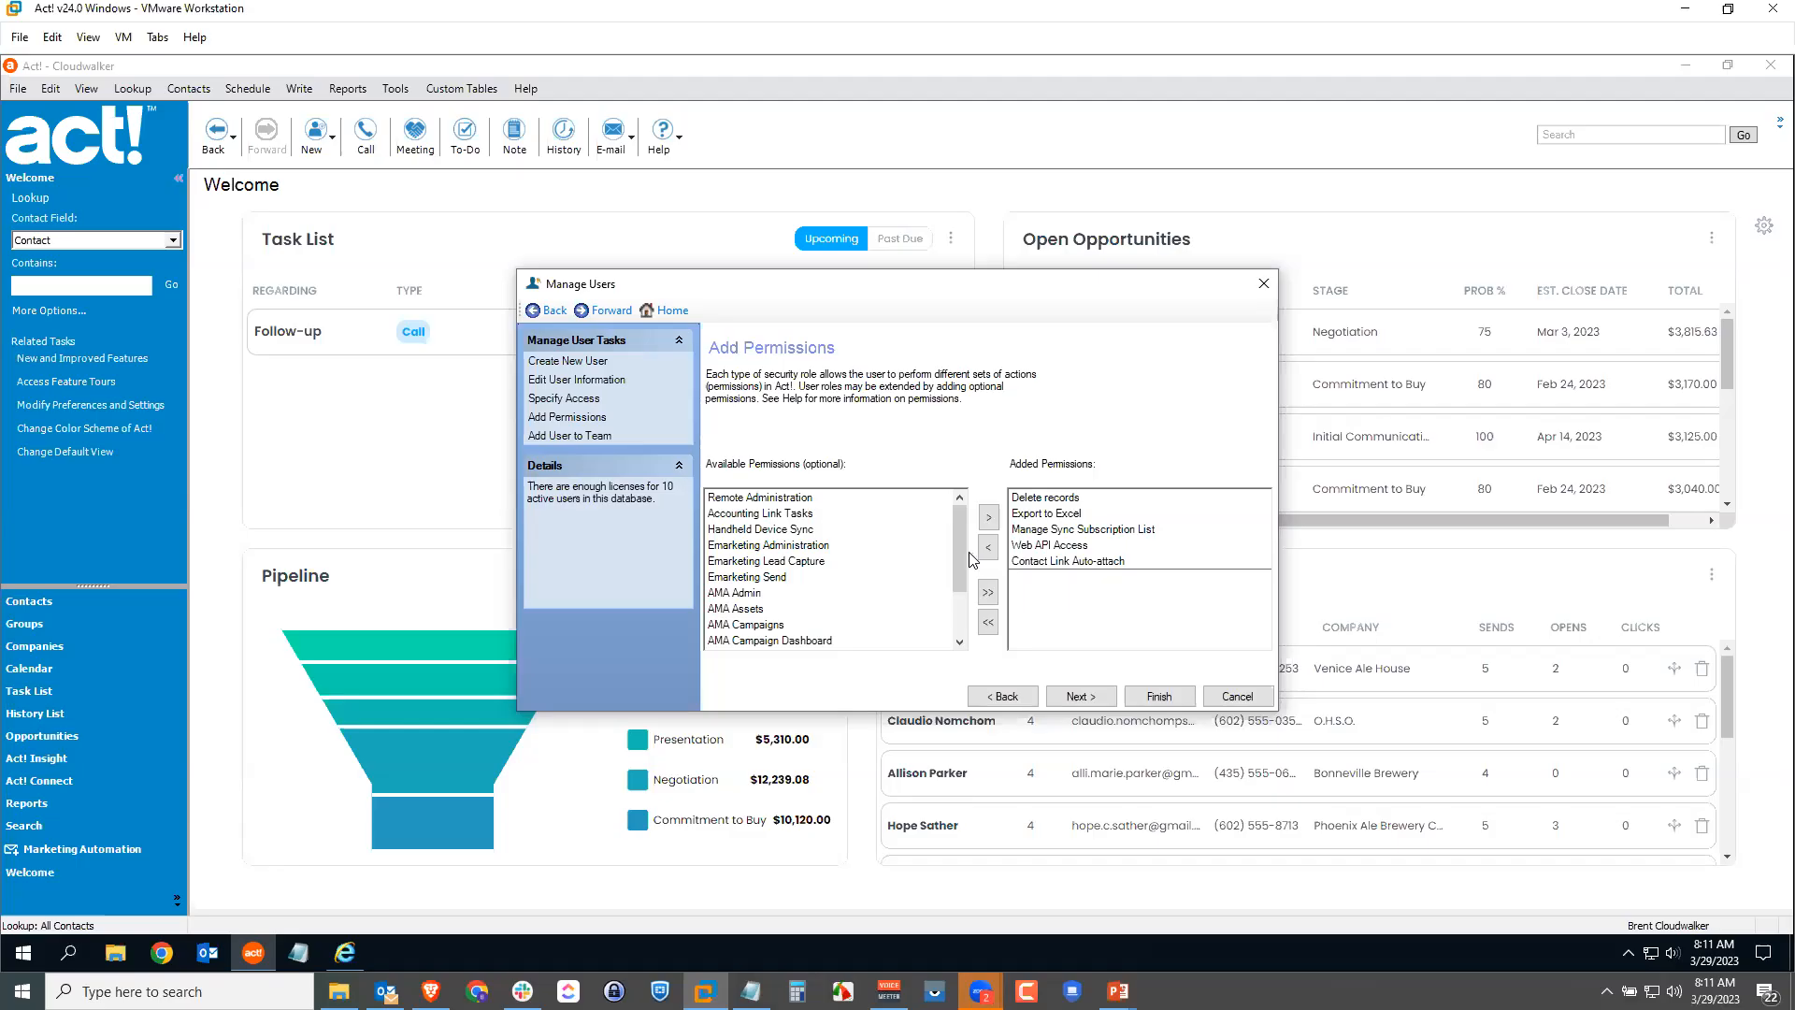
{"action": "left_click", "coordinate": [810, 500]}
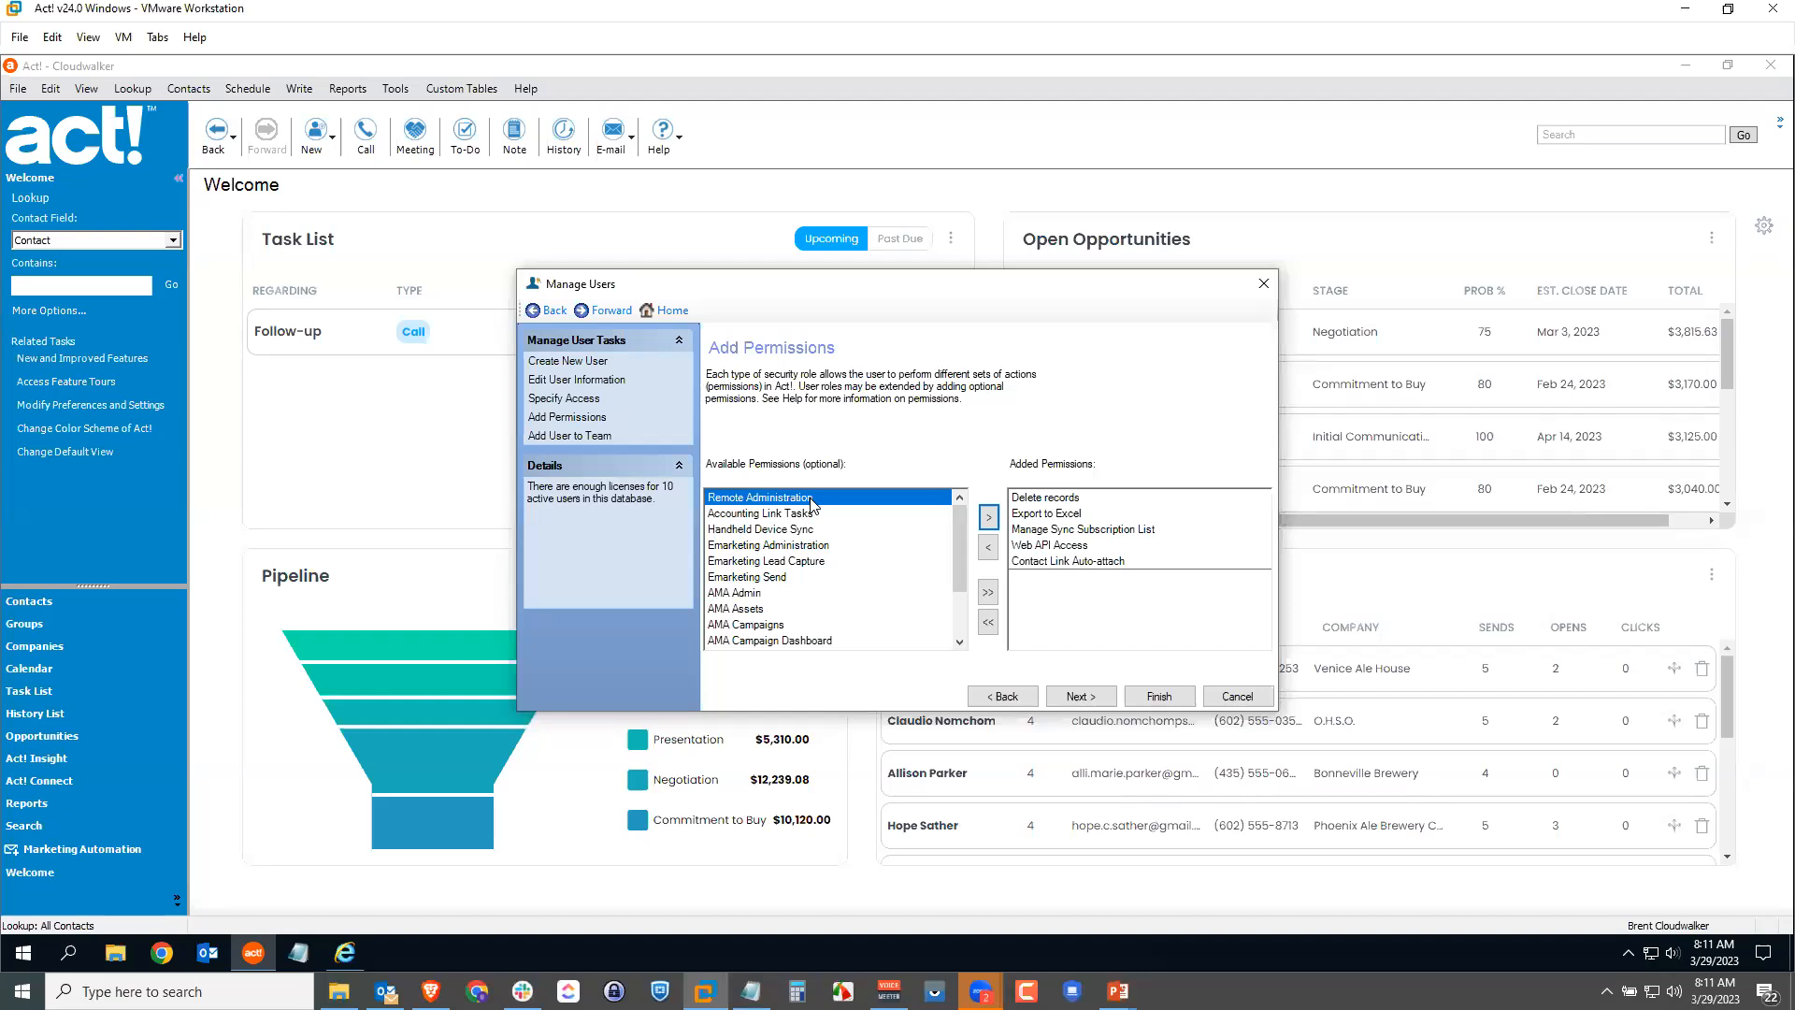
{"action": "left_click", "coordinate": [988, 517]}
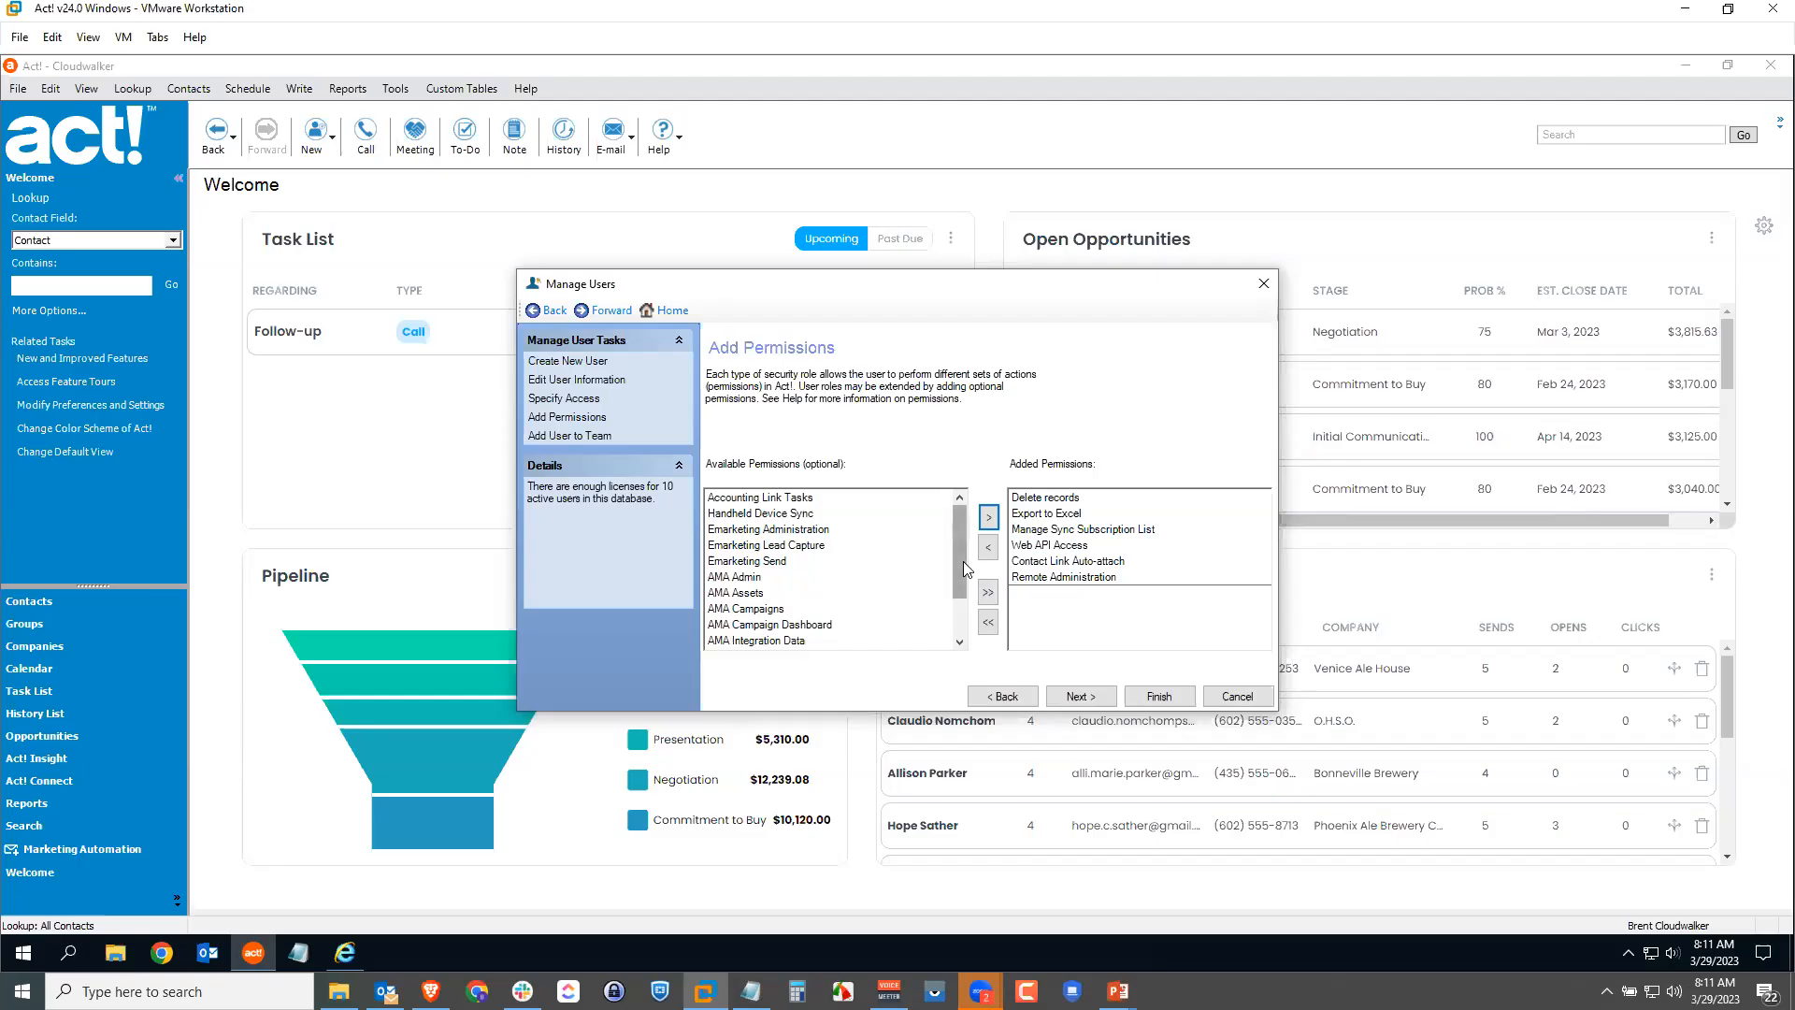
Step: Select Web API Access among the granted permissions, then cancel without saving
{"action": "scroll", "coordinate": [963, 561], "scroll_direction": "down", "scroll_amount": 2}
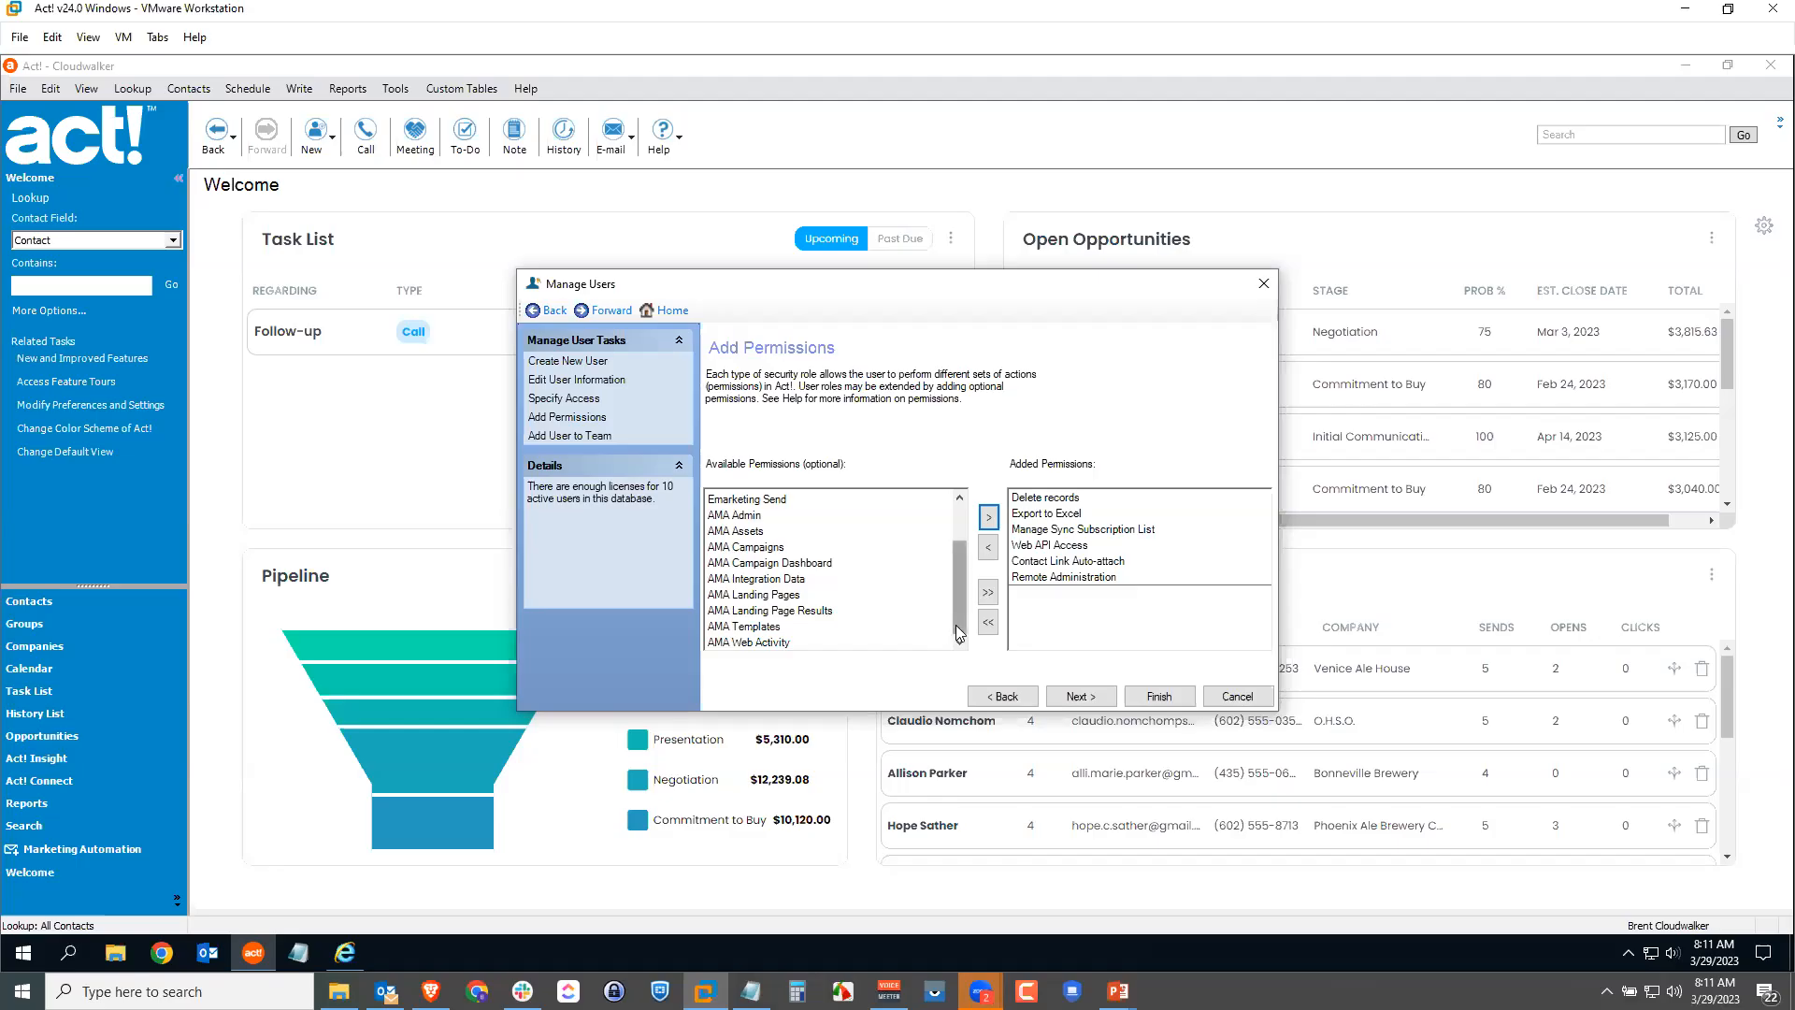
{"action": "left_click_drag", "start_coordinate": [958, 634], "coordinate": [955, 584]}
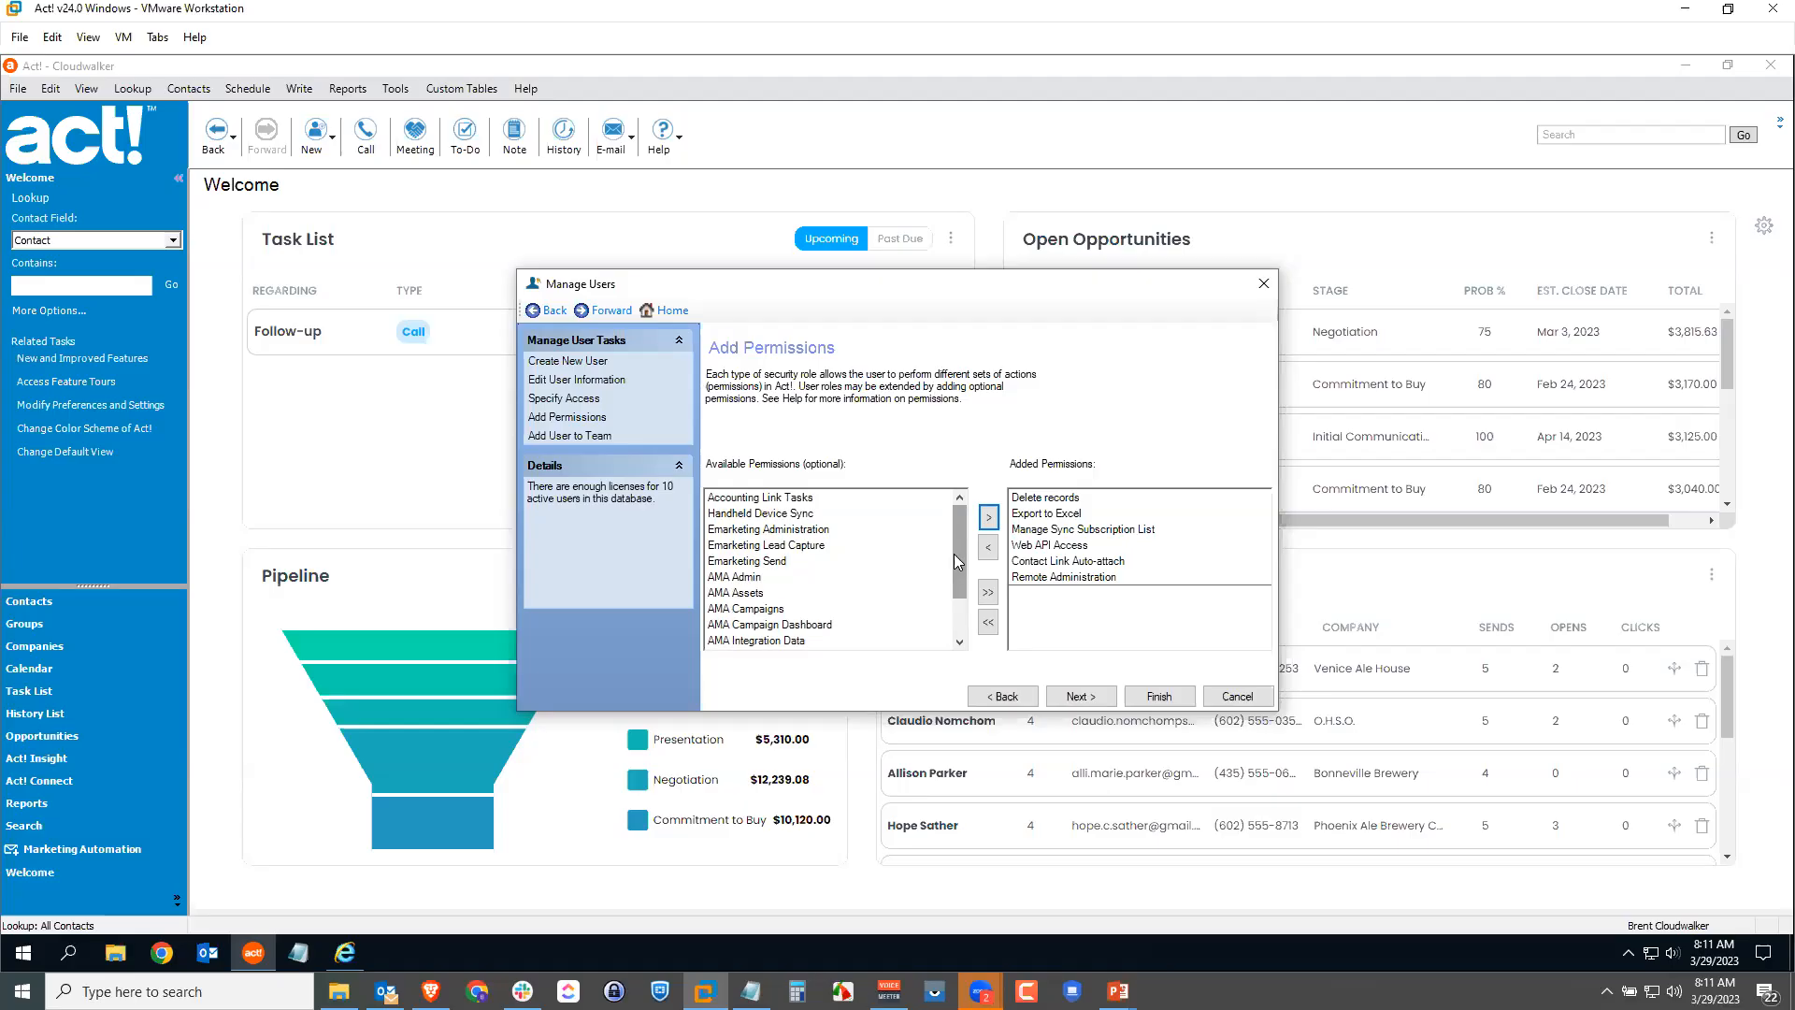
{"action": "left_click", "coordinate": [1049, 545]}
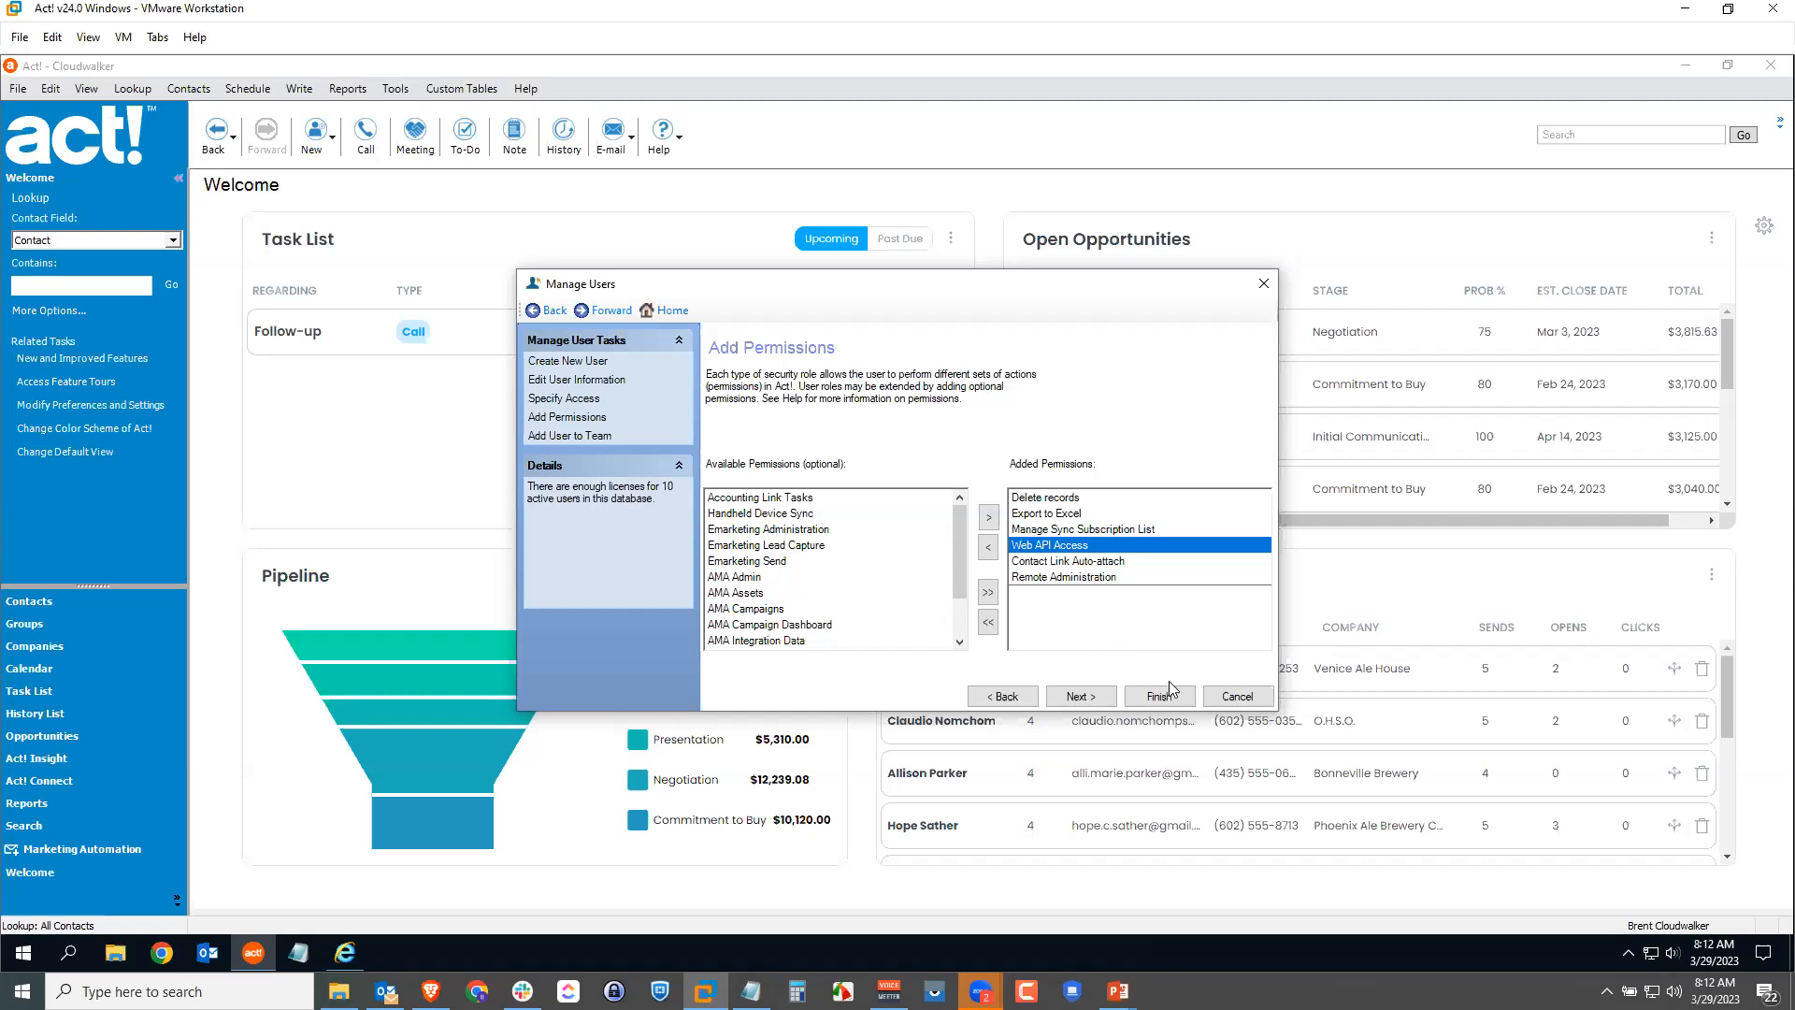
{"action": "left_click", "coordinate": [1234, 697]}
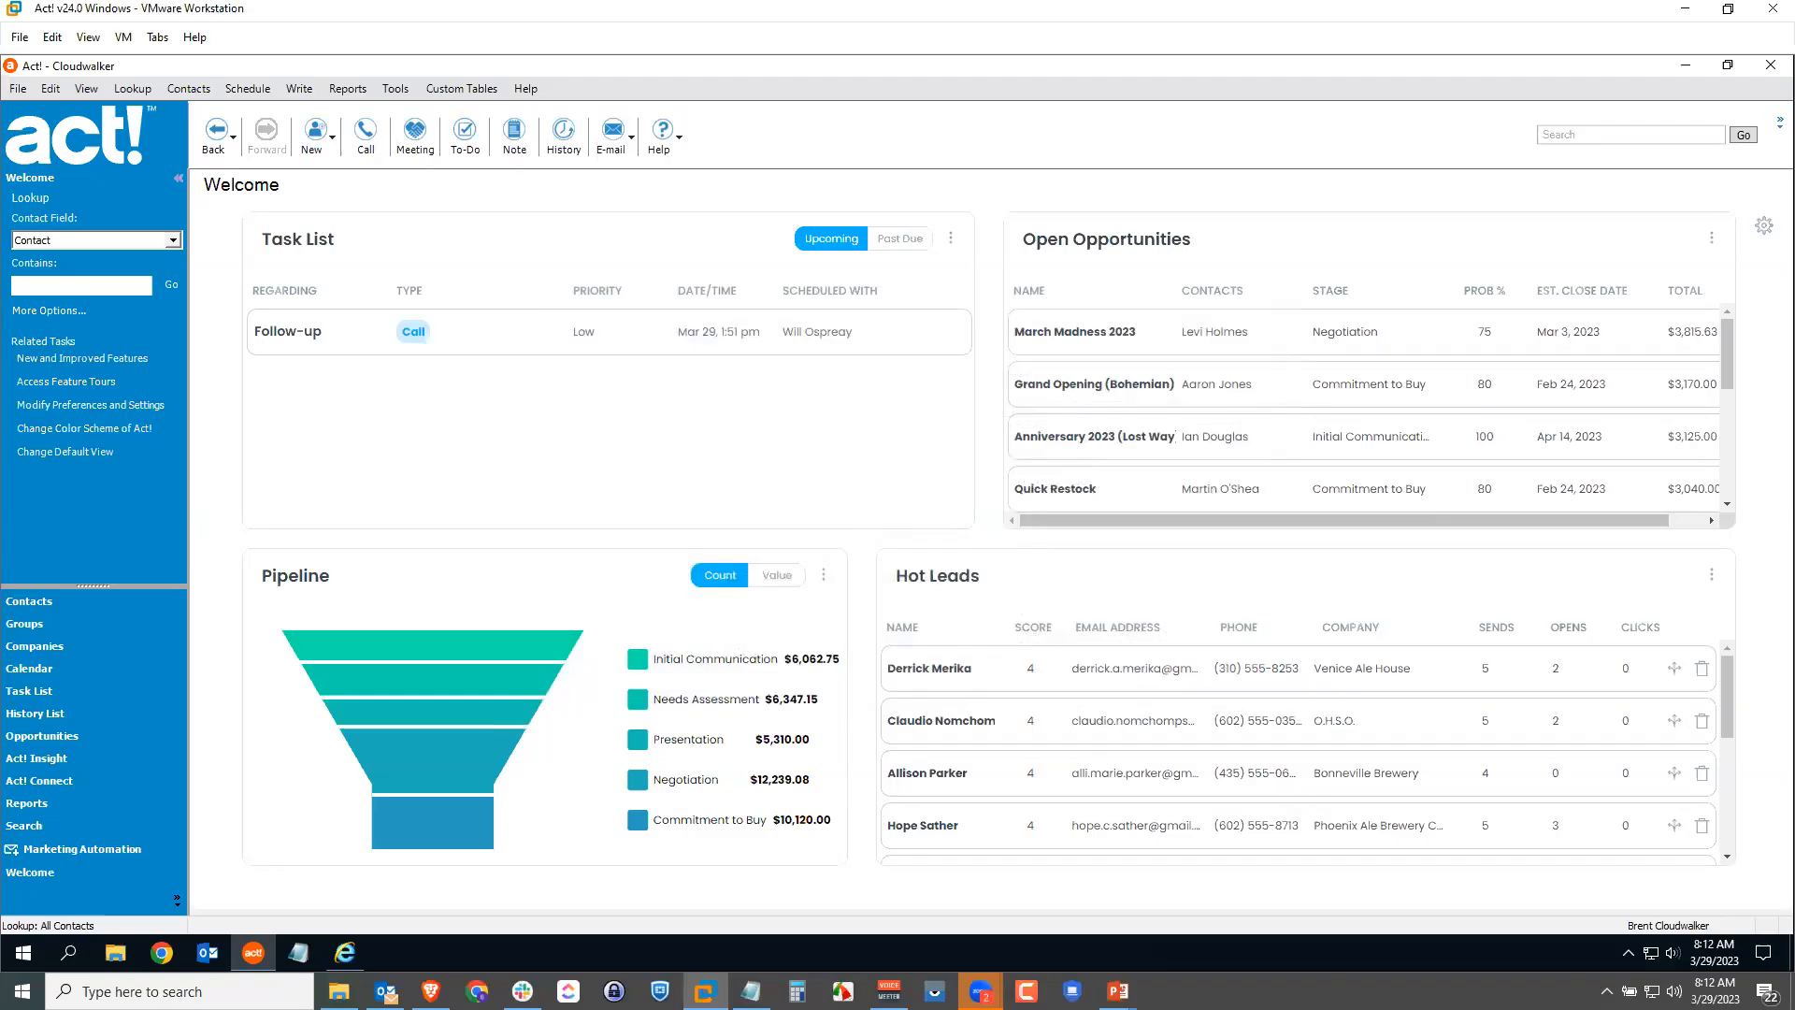
Step: Switch back to Act! and open Manage Users from the Tools menu
{"action": "key", "text": "alt+Tab"}
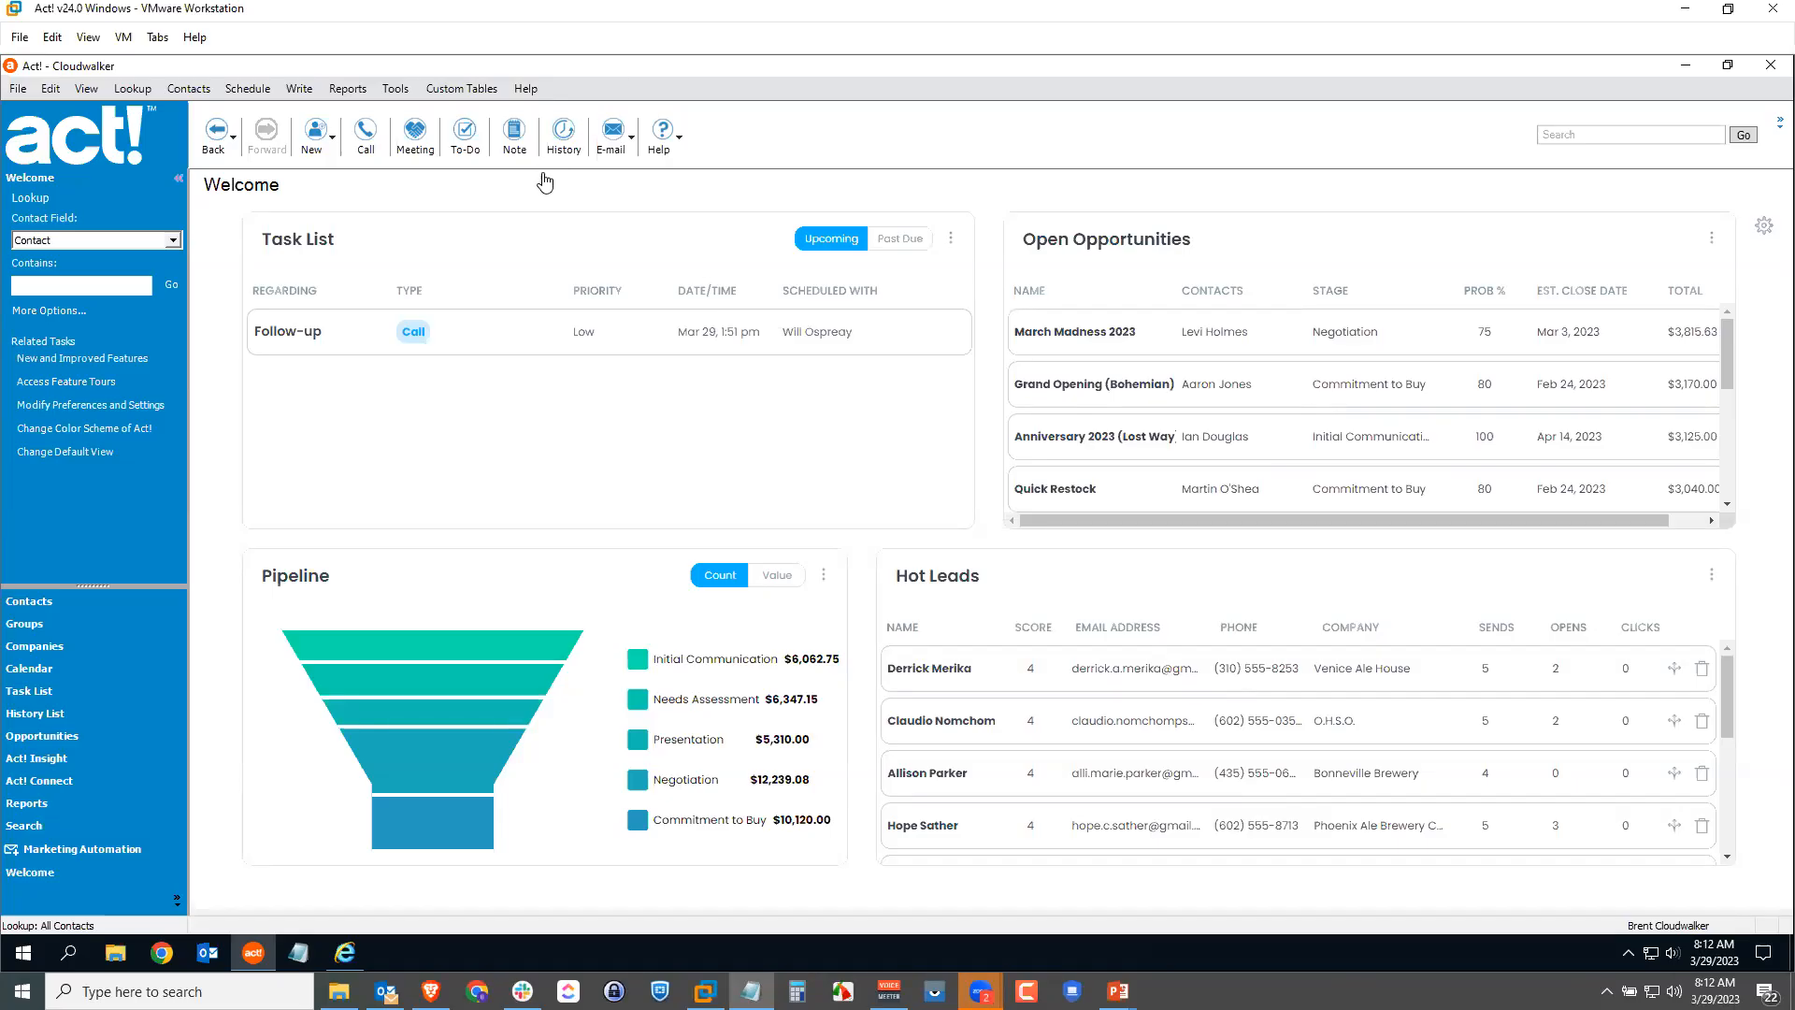
{"action": "left_click", "coordinate": [398, 97]}
{"action": "left_click", "coordinate": [398, 96]}
{"action": "left_click", "coordinate": [513, 220]}
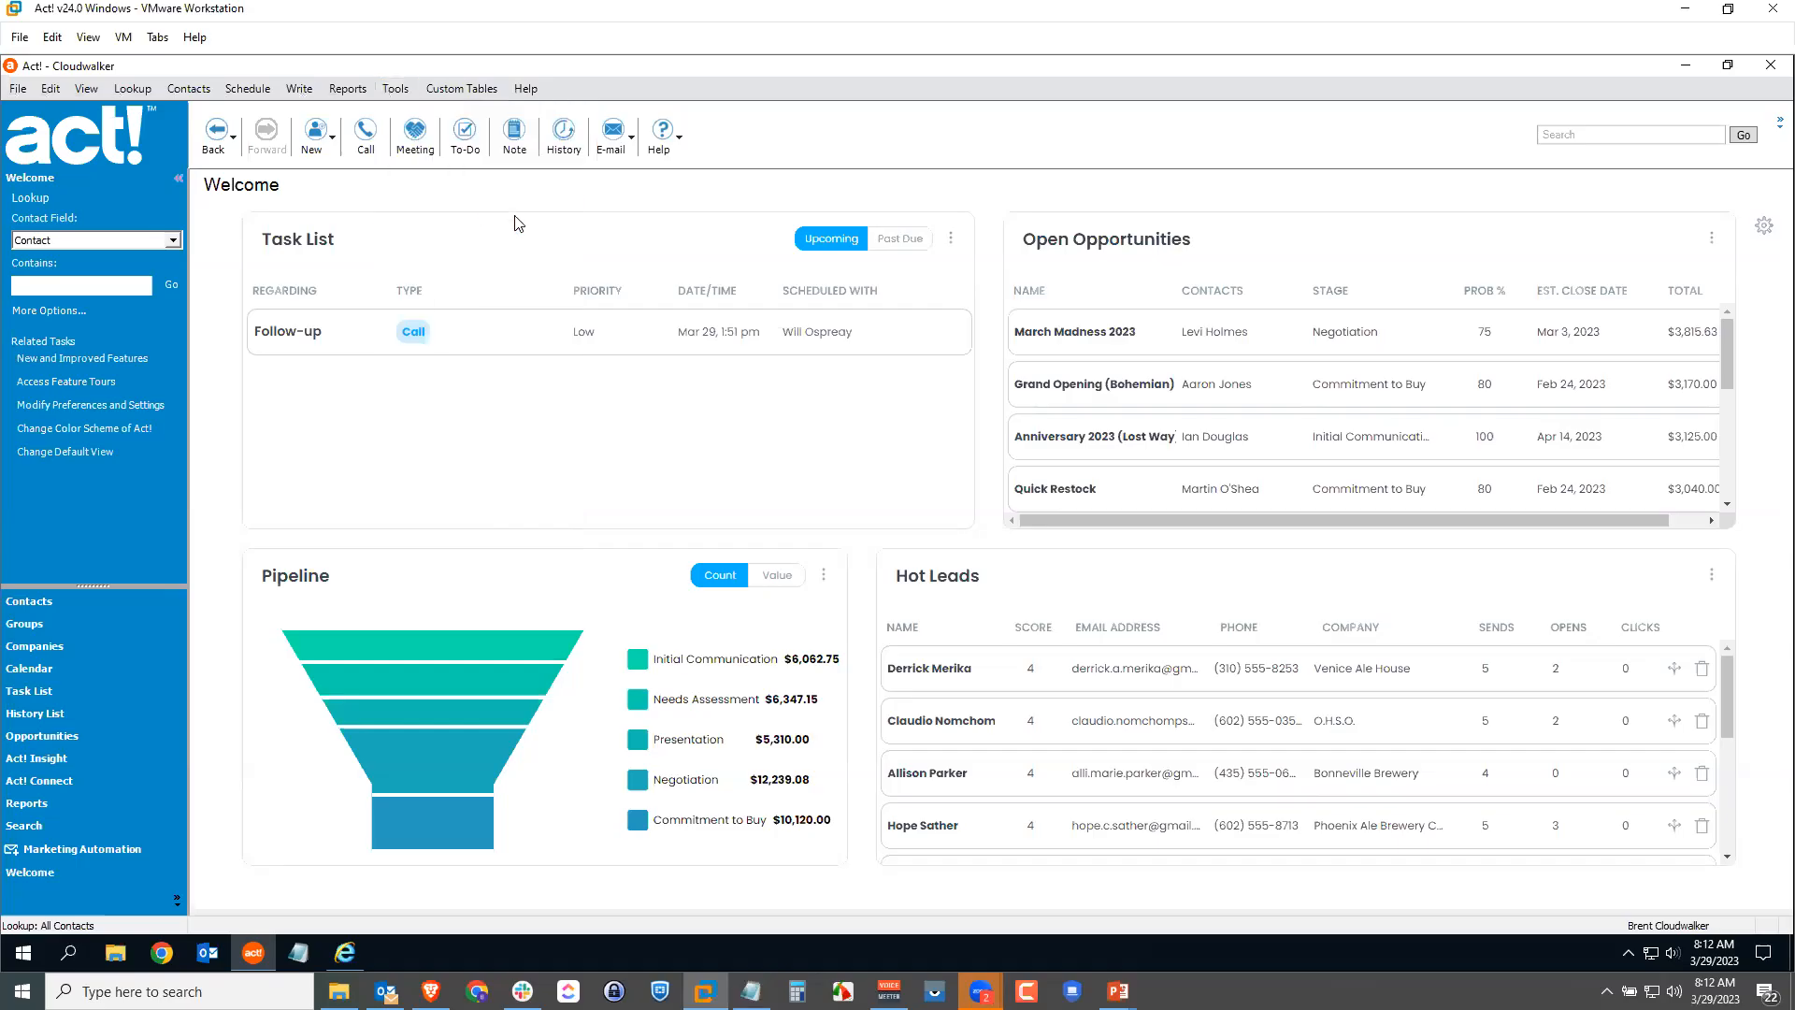
Step: Edit the user's optional permissions, selecting Accounting Link Tasks and Delete records
{"action": "left_click", "coordinate": [784, 504]}
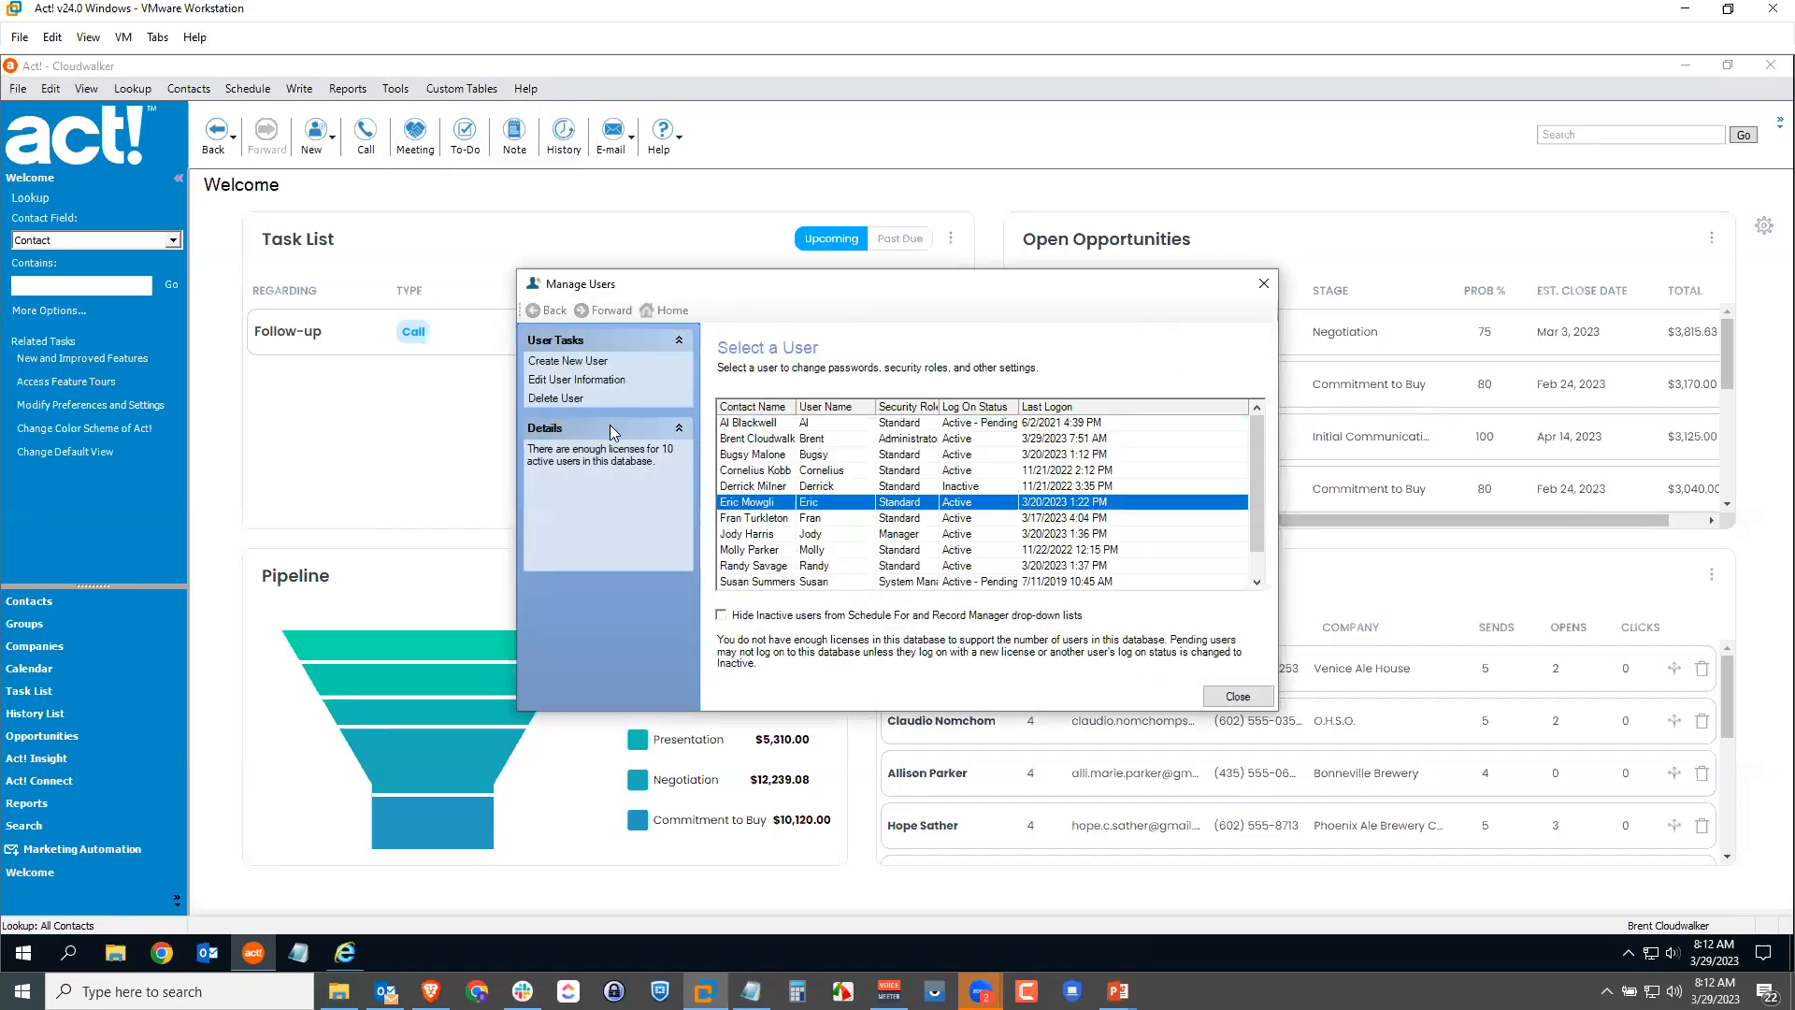
{"action": "left_click", "coordinate": [575, 379]}
{"action": "left_click", "coordinate": [564, 417]}
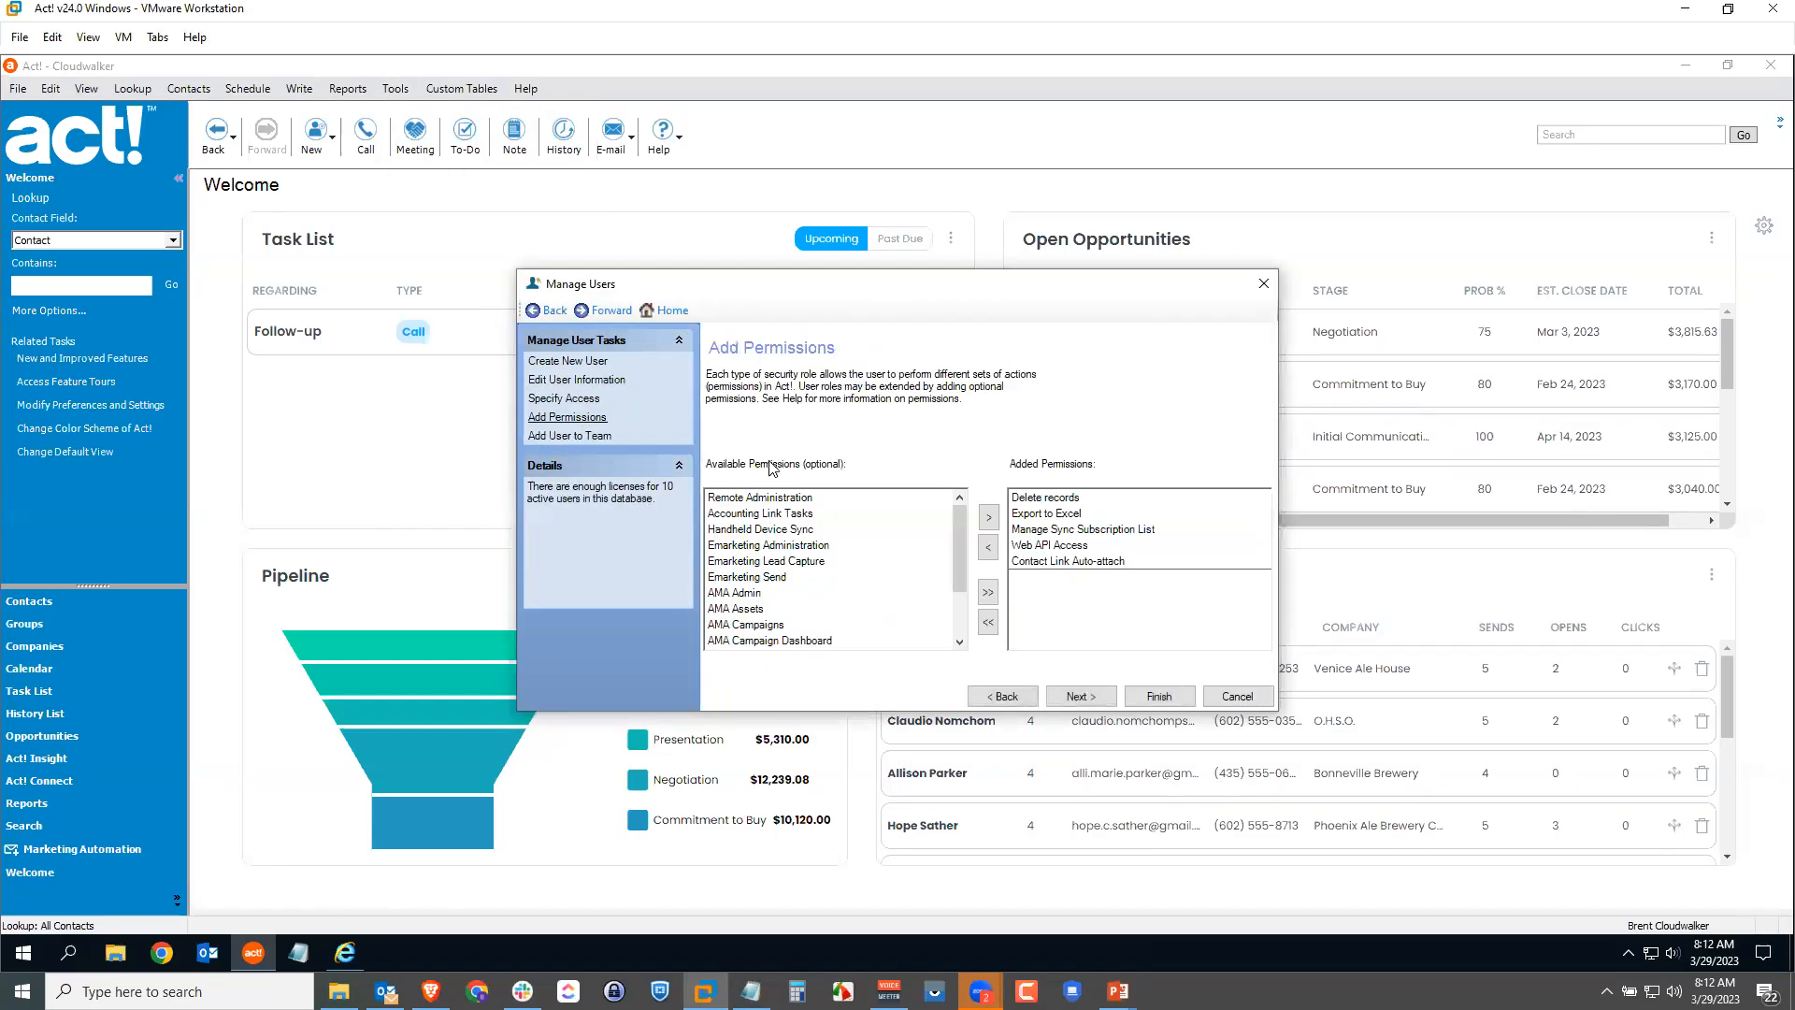
{"action": "left_click", "coordinate": [812, 514]}
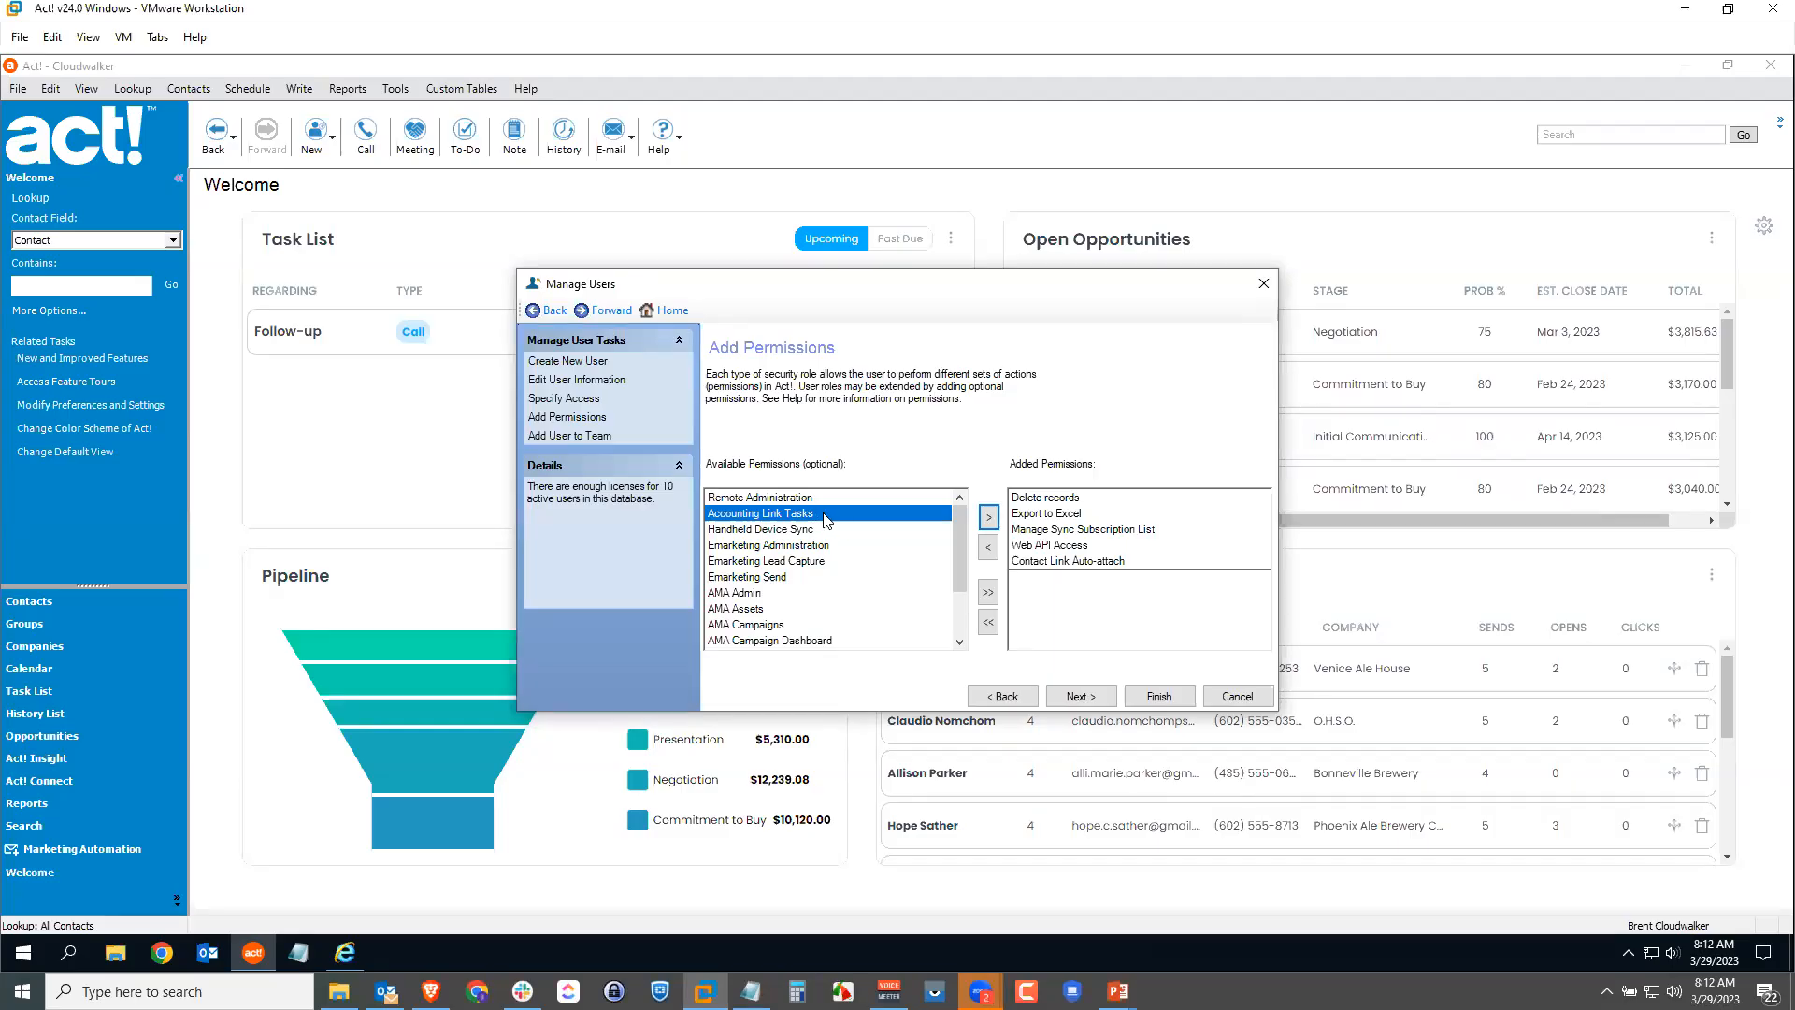
{"action": "left_click", "coordinate": [1047, 502]}
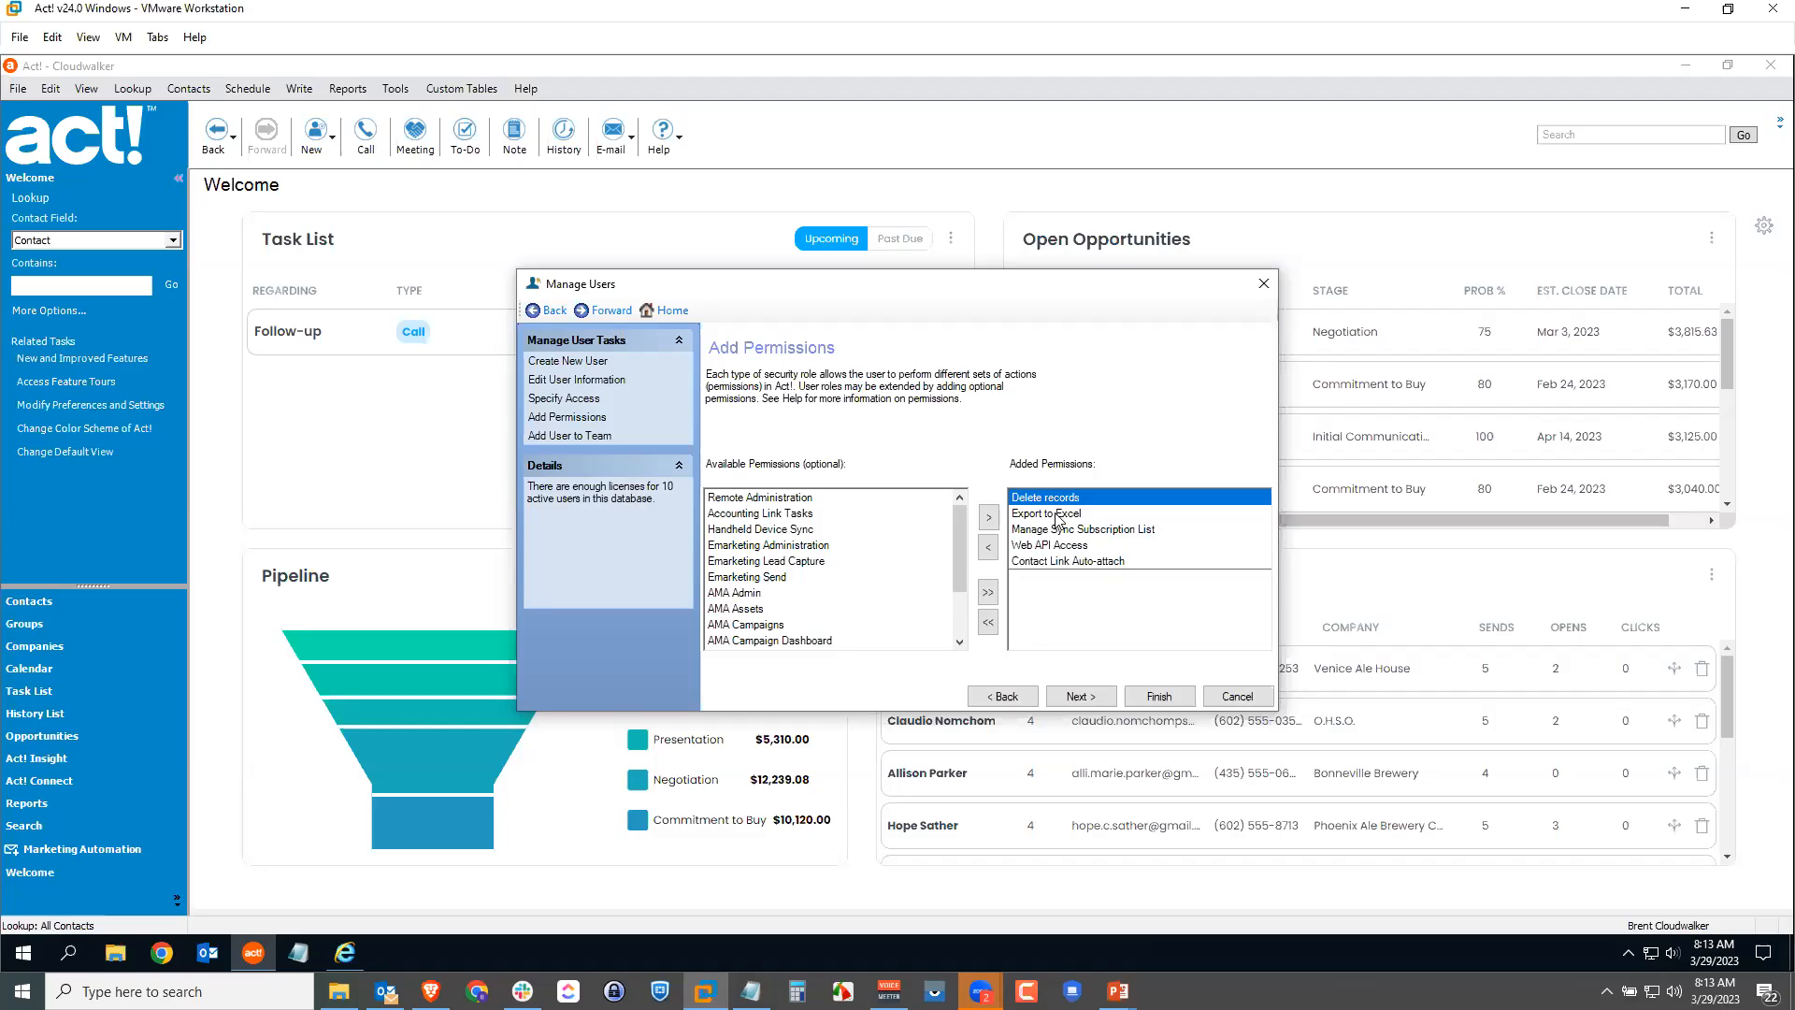
Step: Select Export to Excel and Handheld Device Sync, then cancel back to Select a User
{"action": "left_click", "coordinate": [1059, 514]}
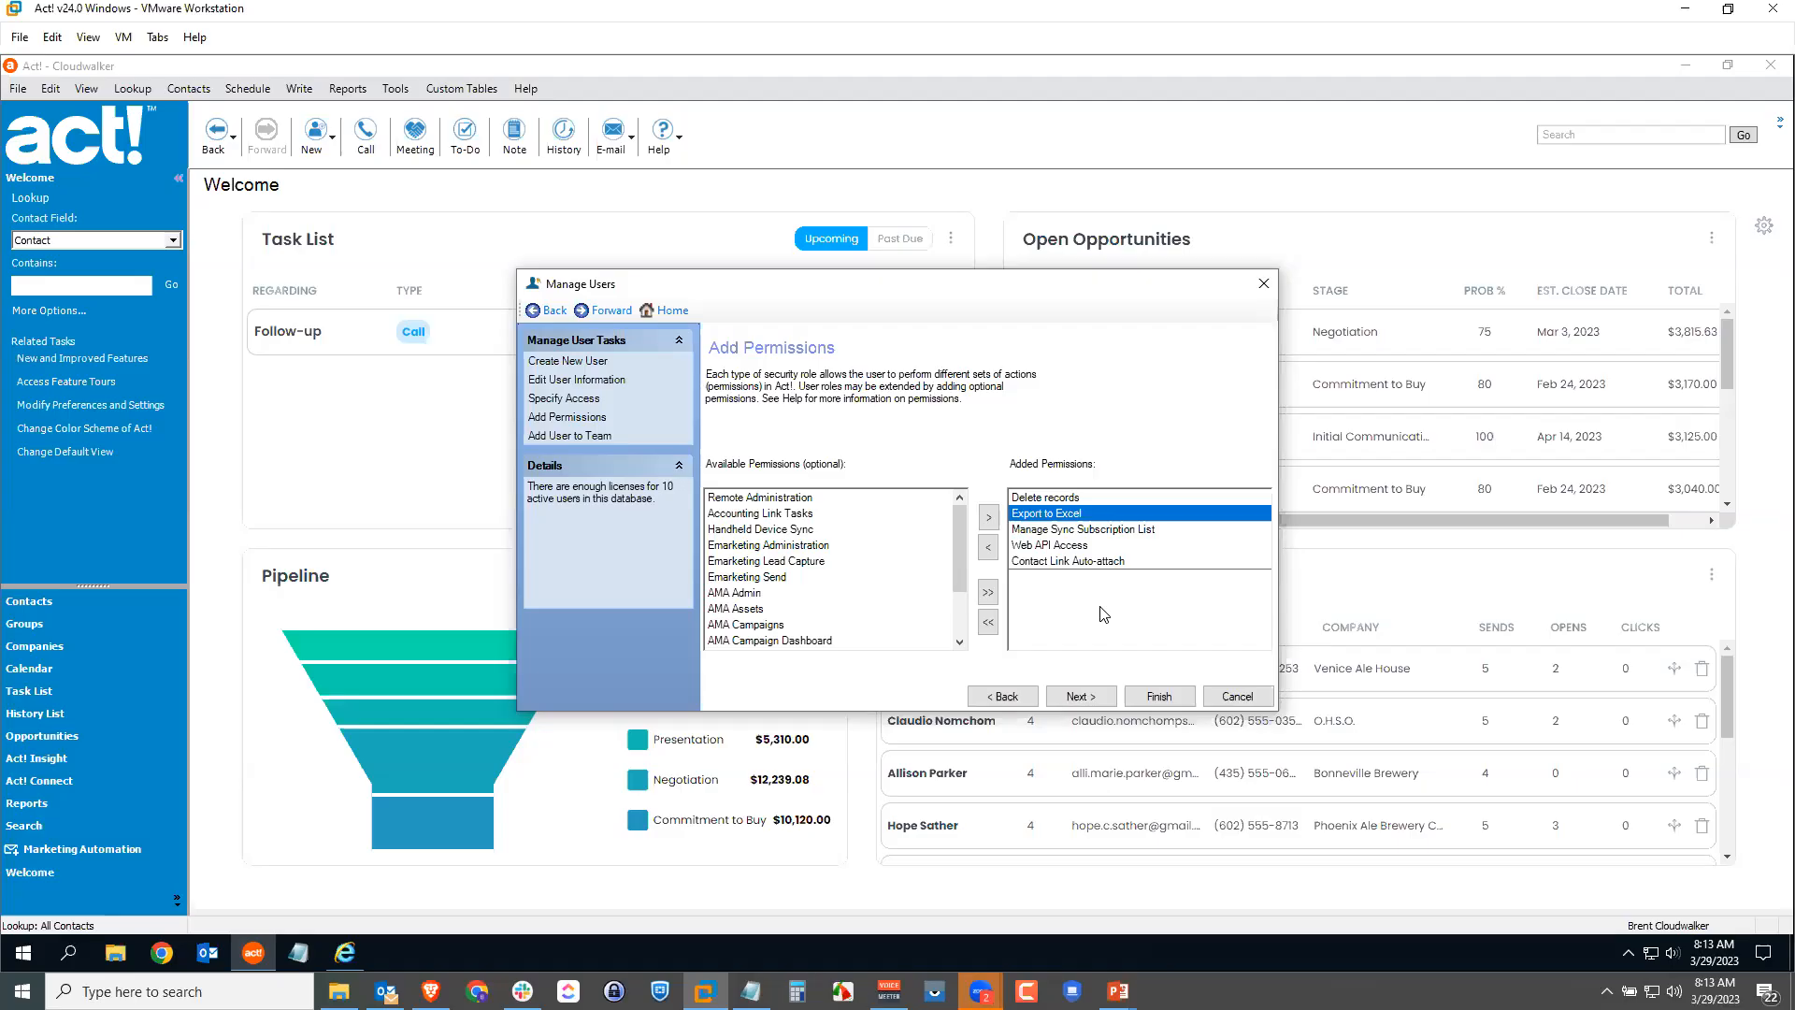
{"action": "left_click", "coordinate": [810, 532]}
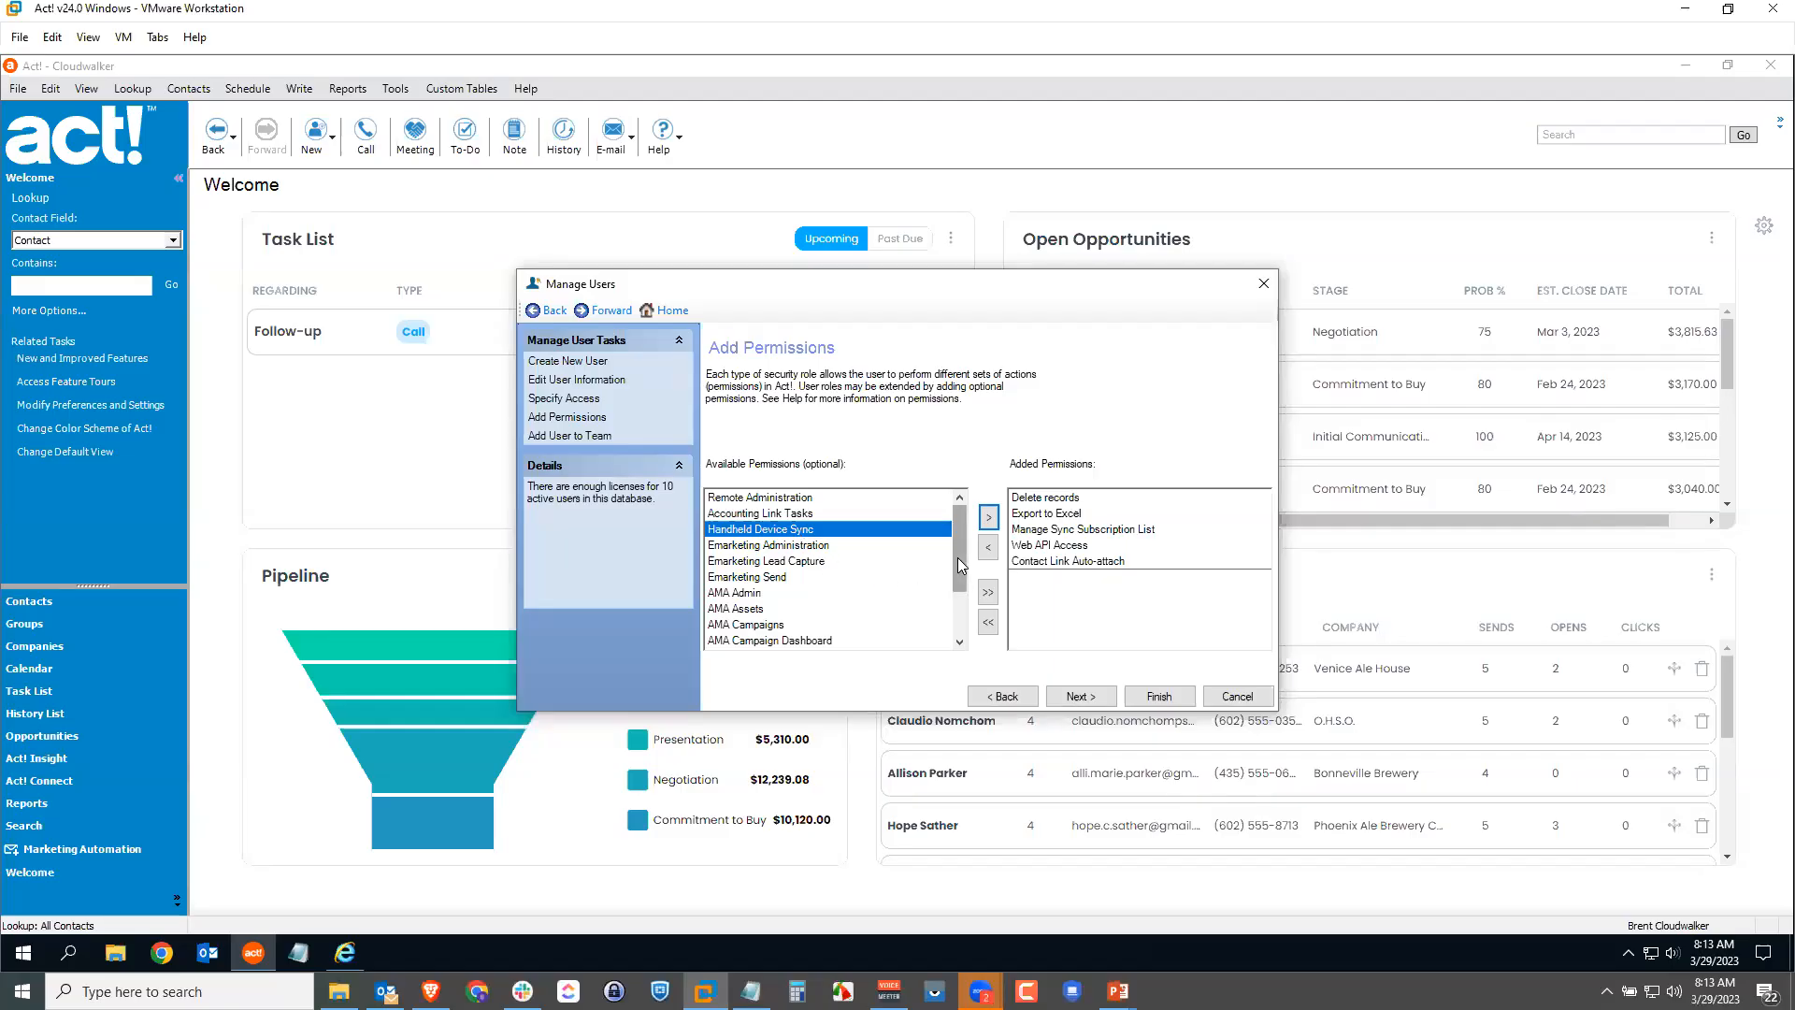
{"action": "left_click_drag", "start_coordinate": [959, 564], "coordinate": [964, 628]}
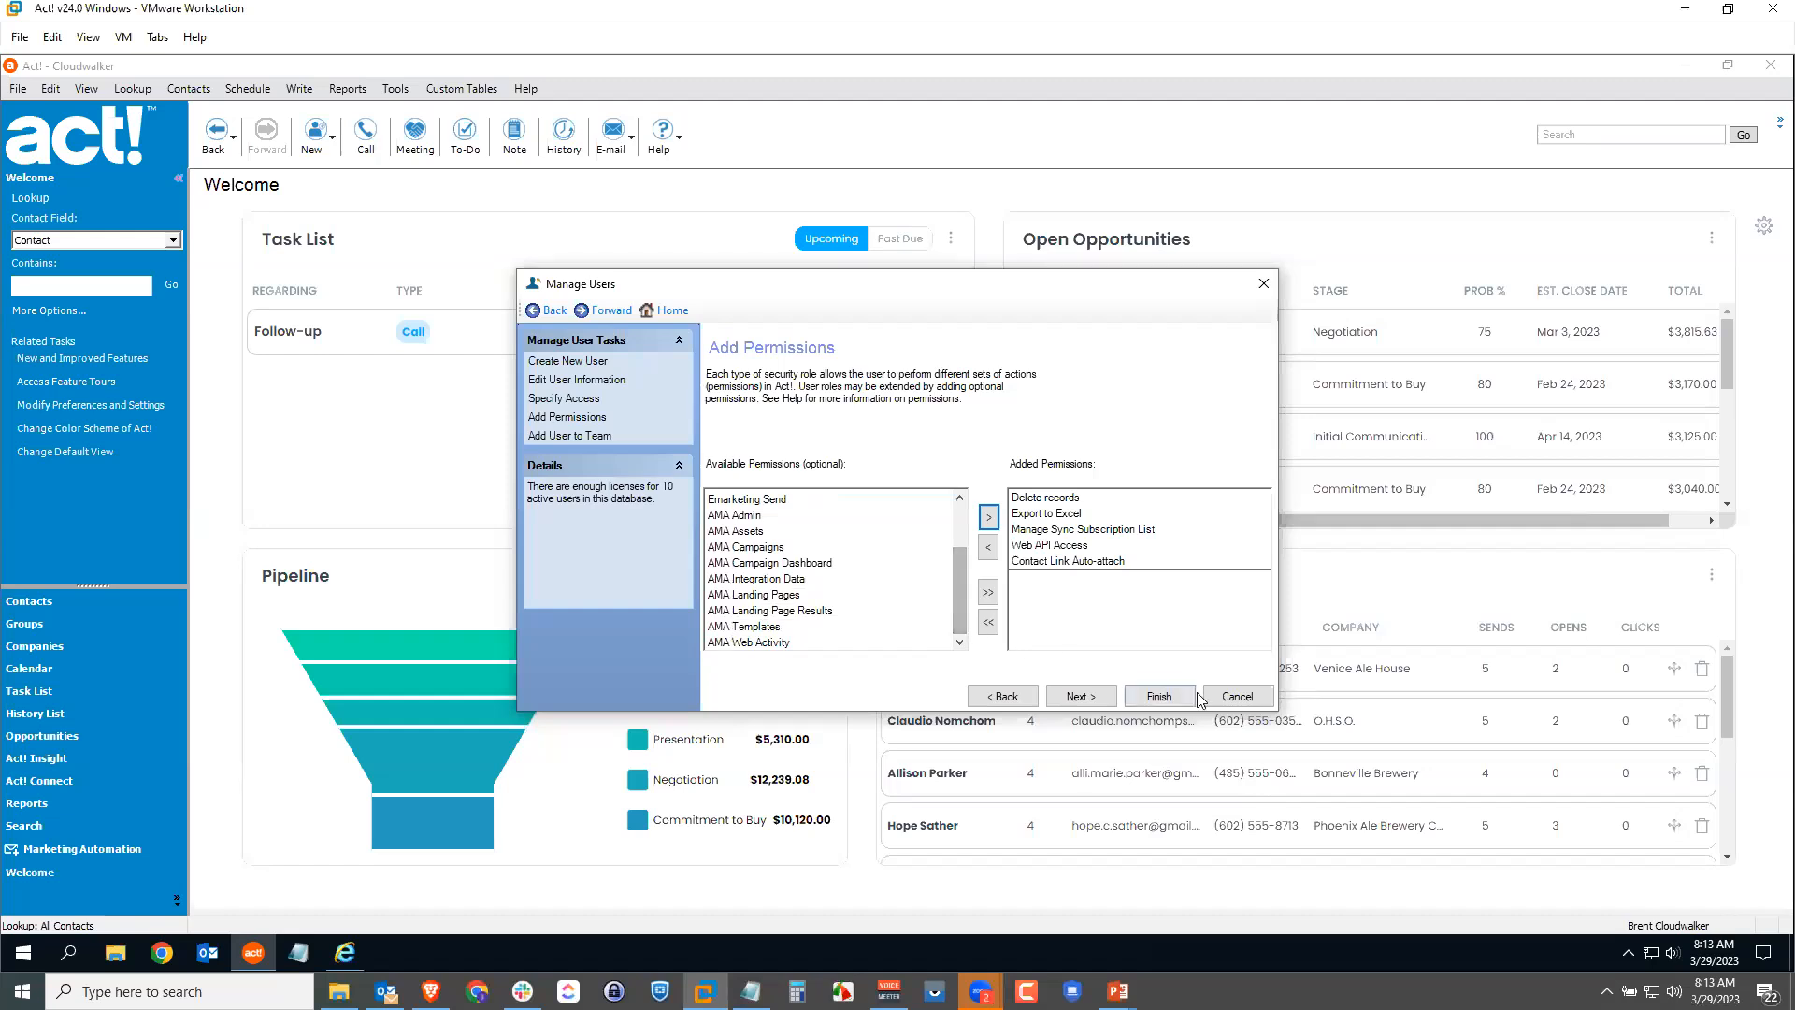
{"action": "left_click", "coordinate": [1235, 697]}
Step: Close Manage Users and review the Act! Help table explaining each permission
{"action": "left_click", "coordinate": [1237, 697]}
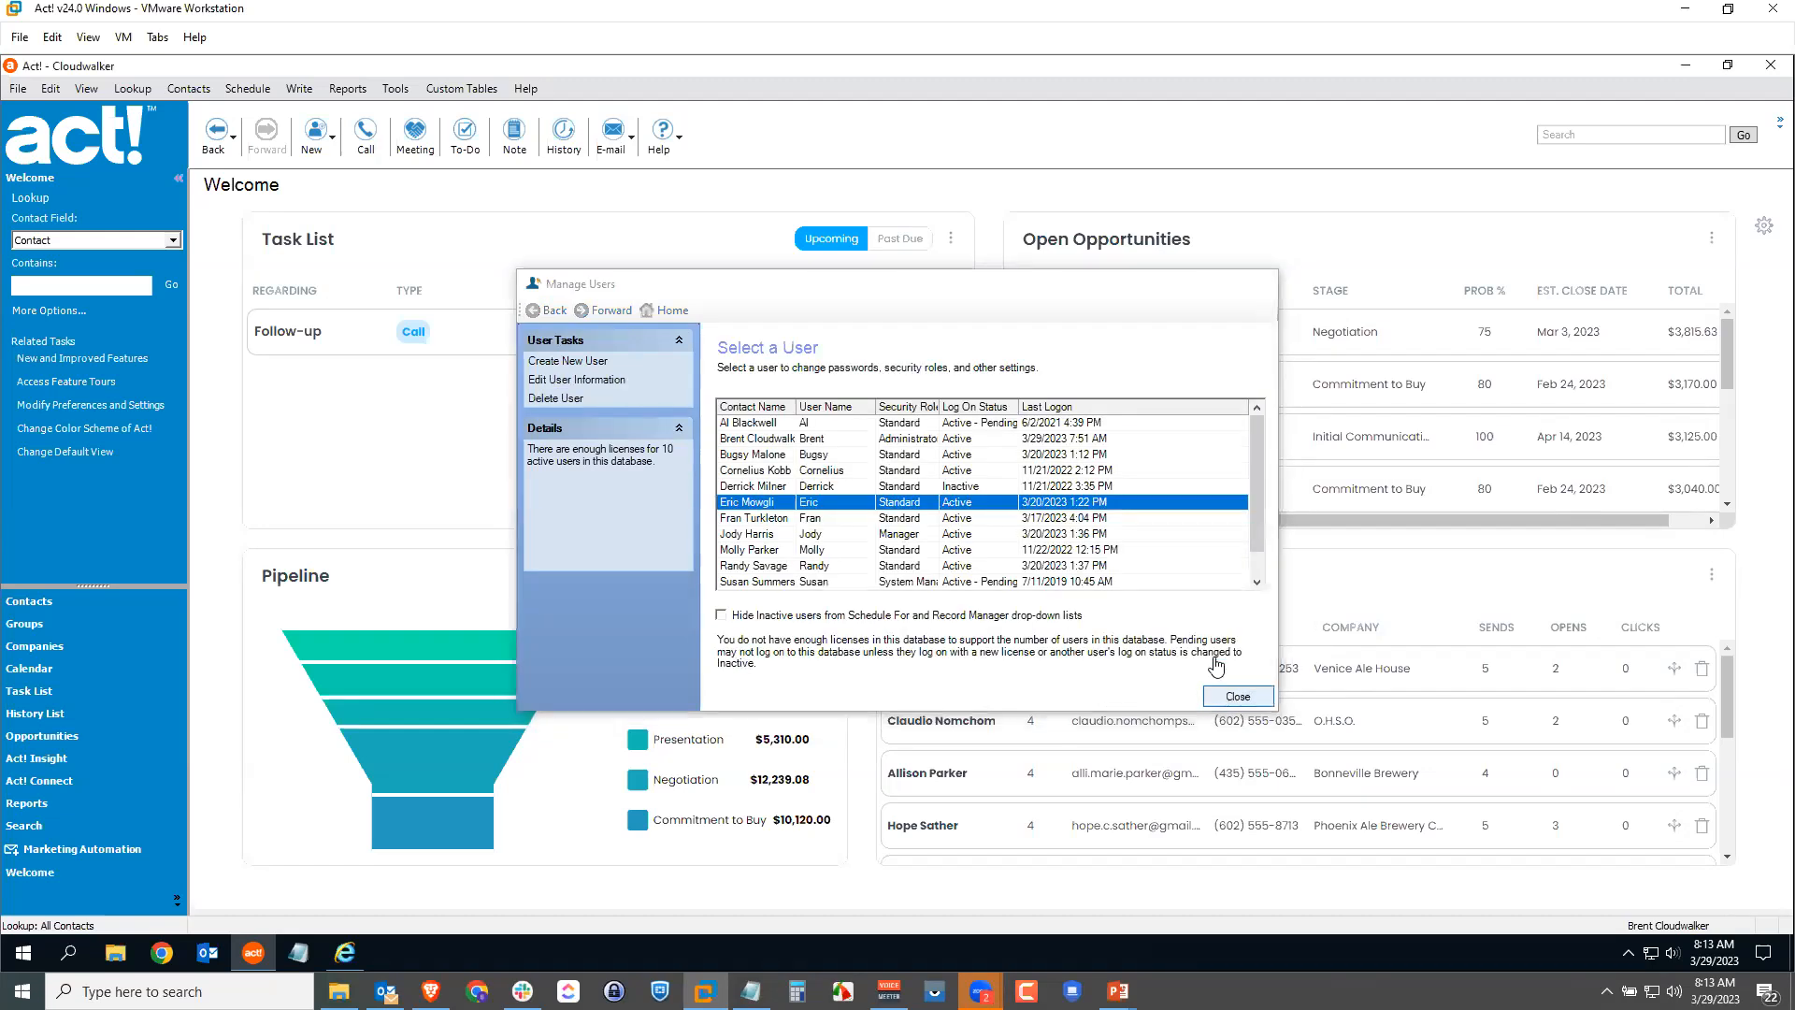
{"action": "left_click", "coordinate": [345, 952]}
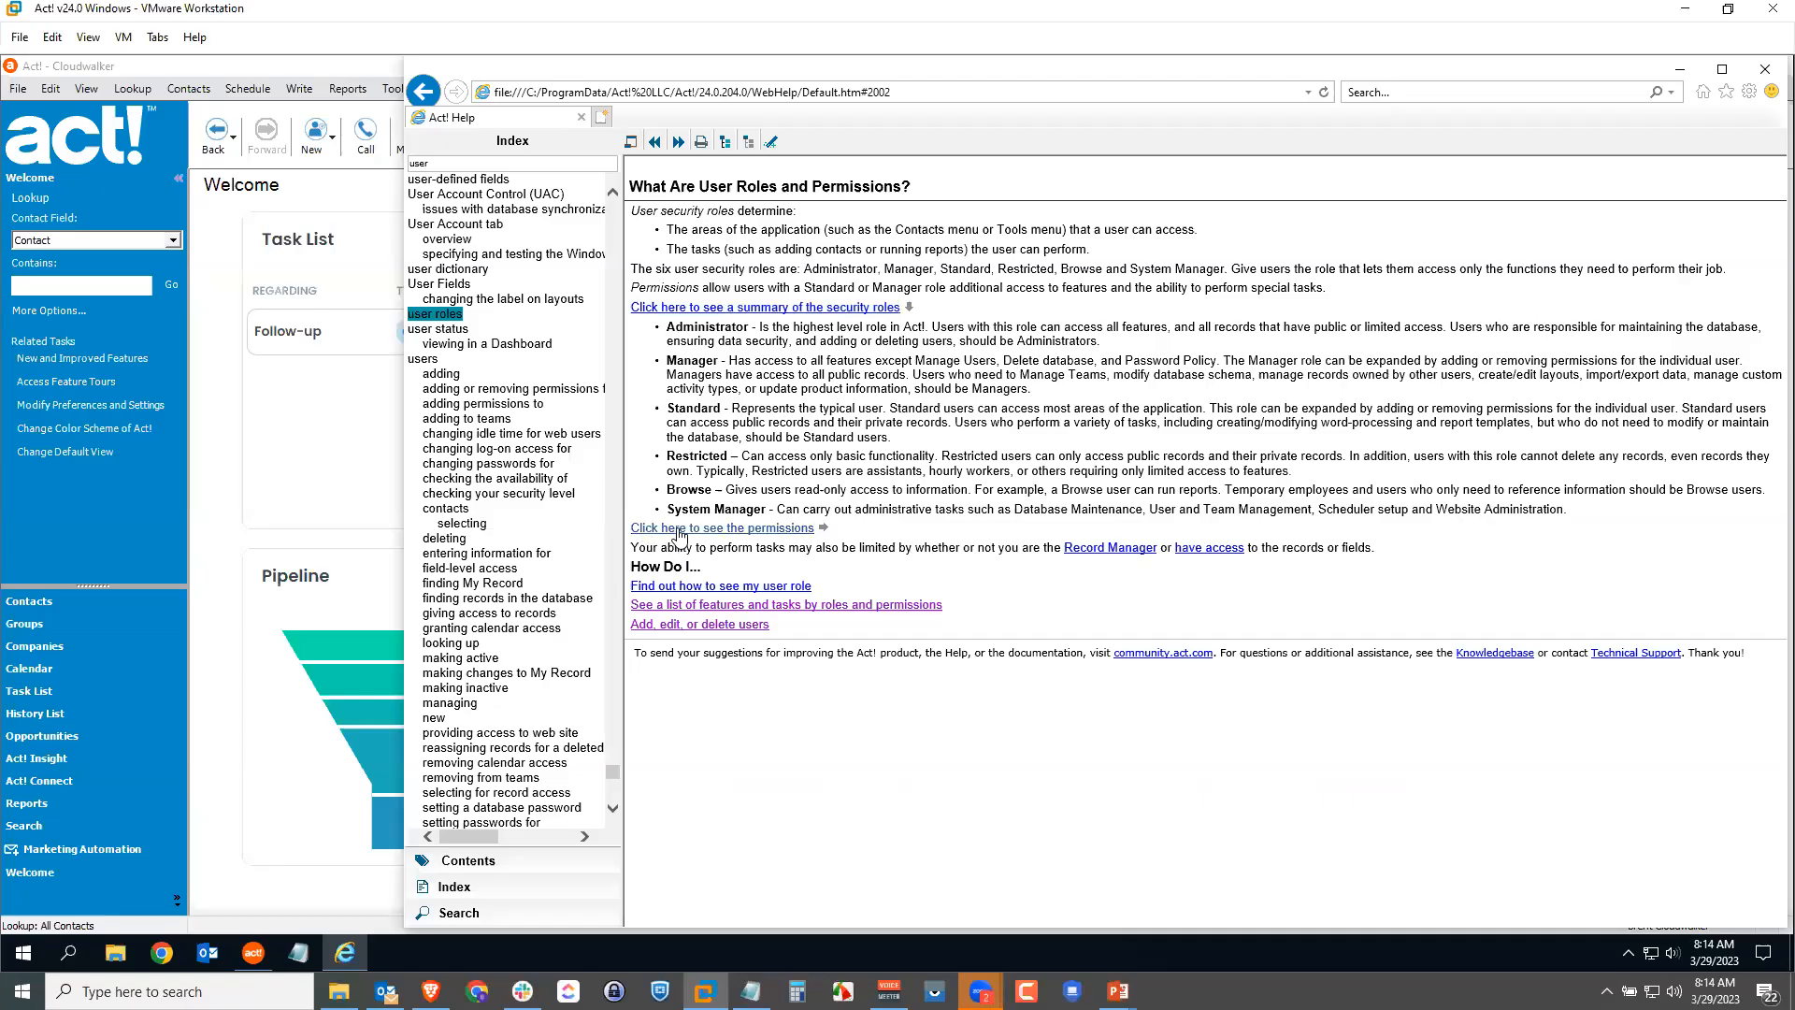
{"action": "left_click", "coordinate": [821, 530]}
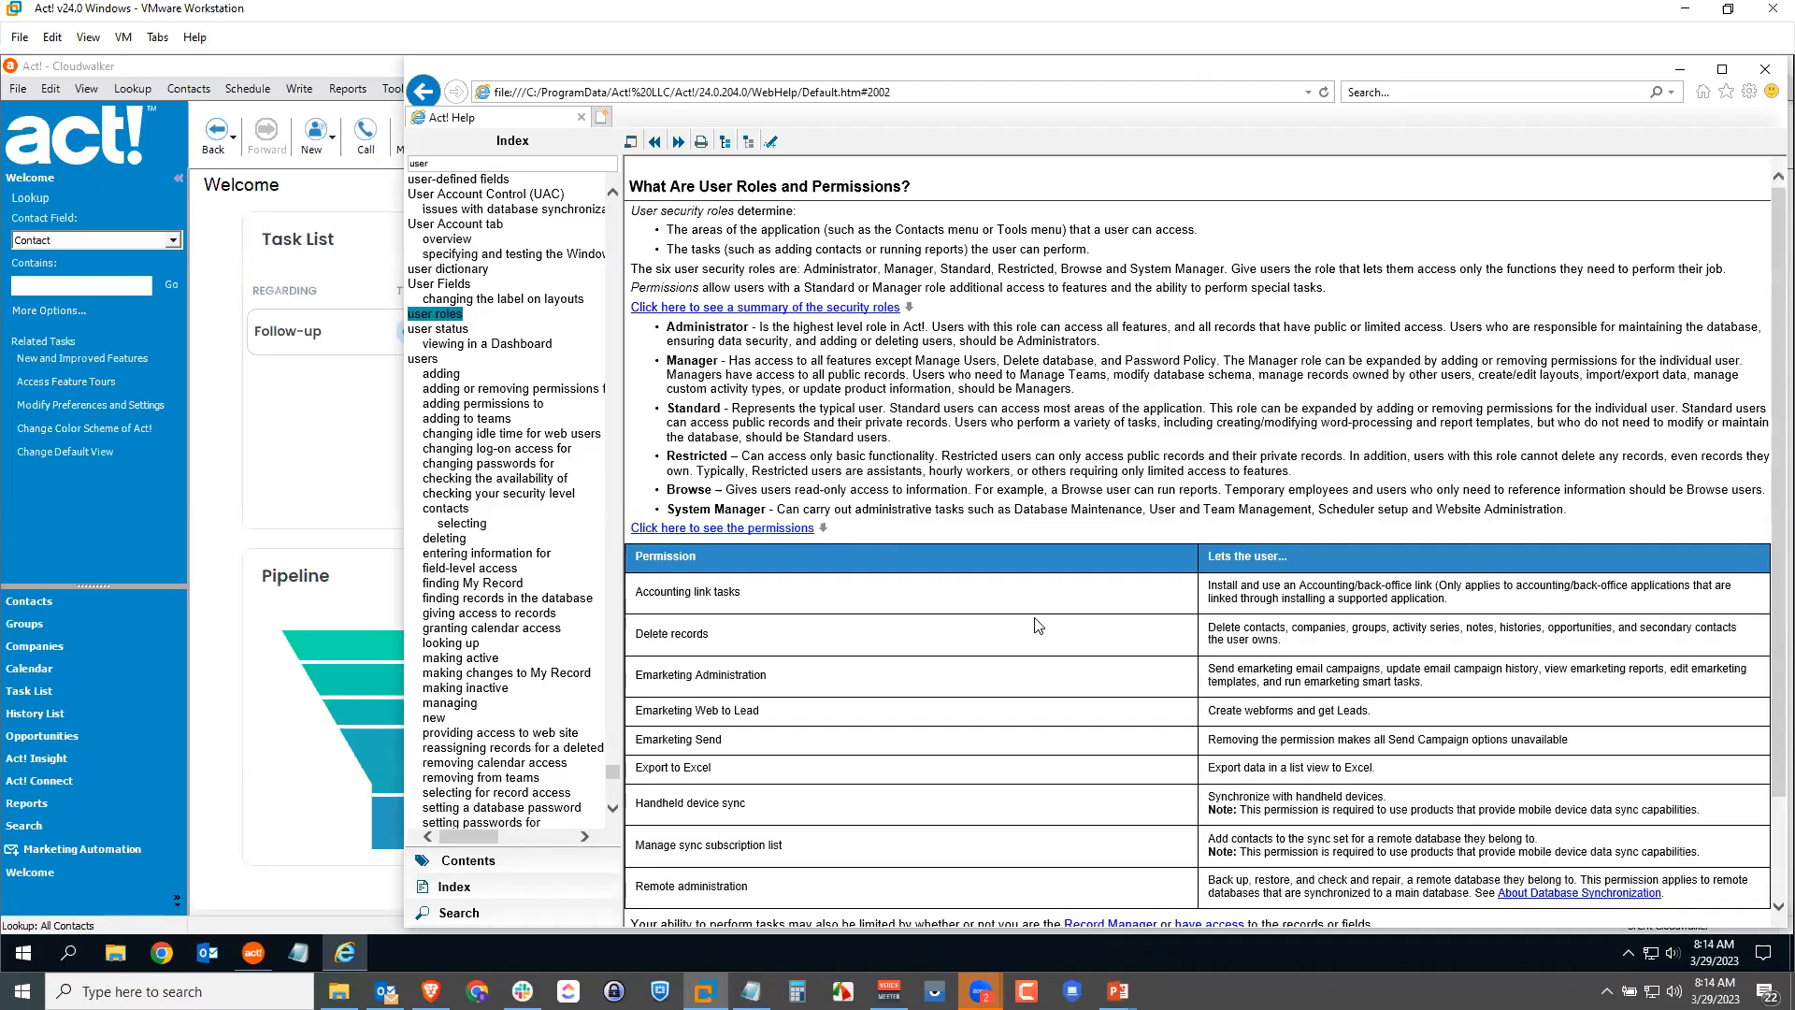
{"action": "scroll", "coordinate": [1080, 604], "scroll_direction": "down", "scroll_amount": 3}
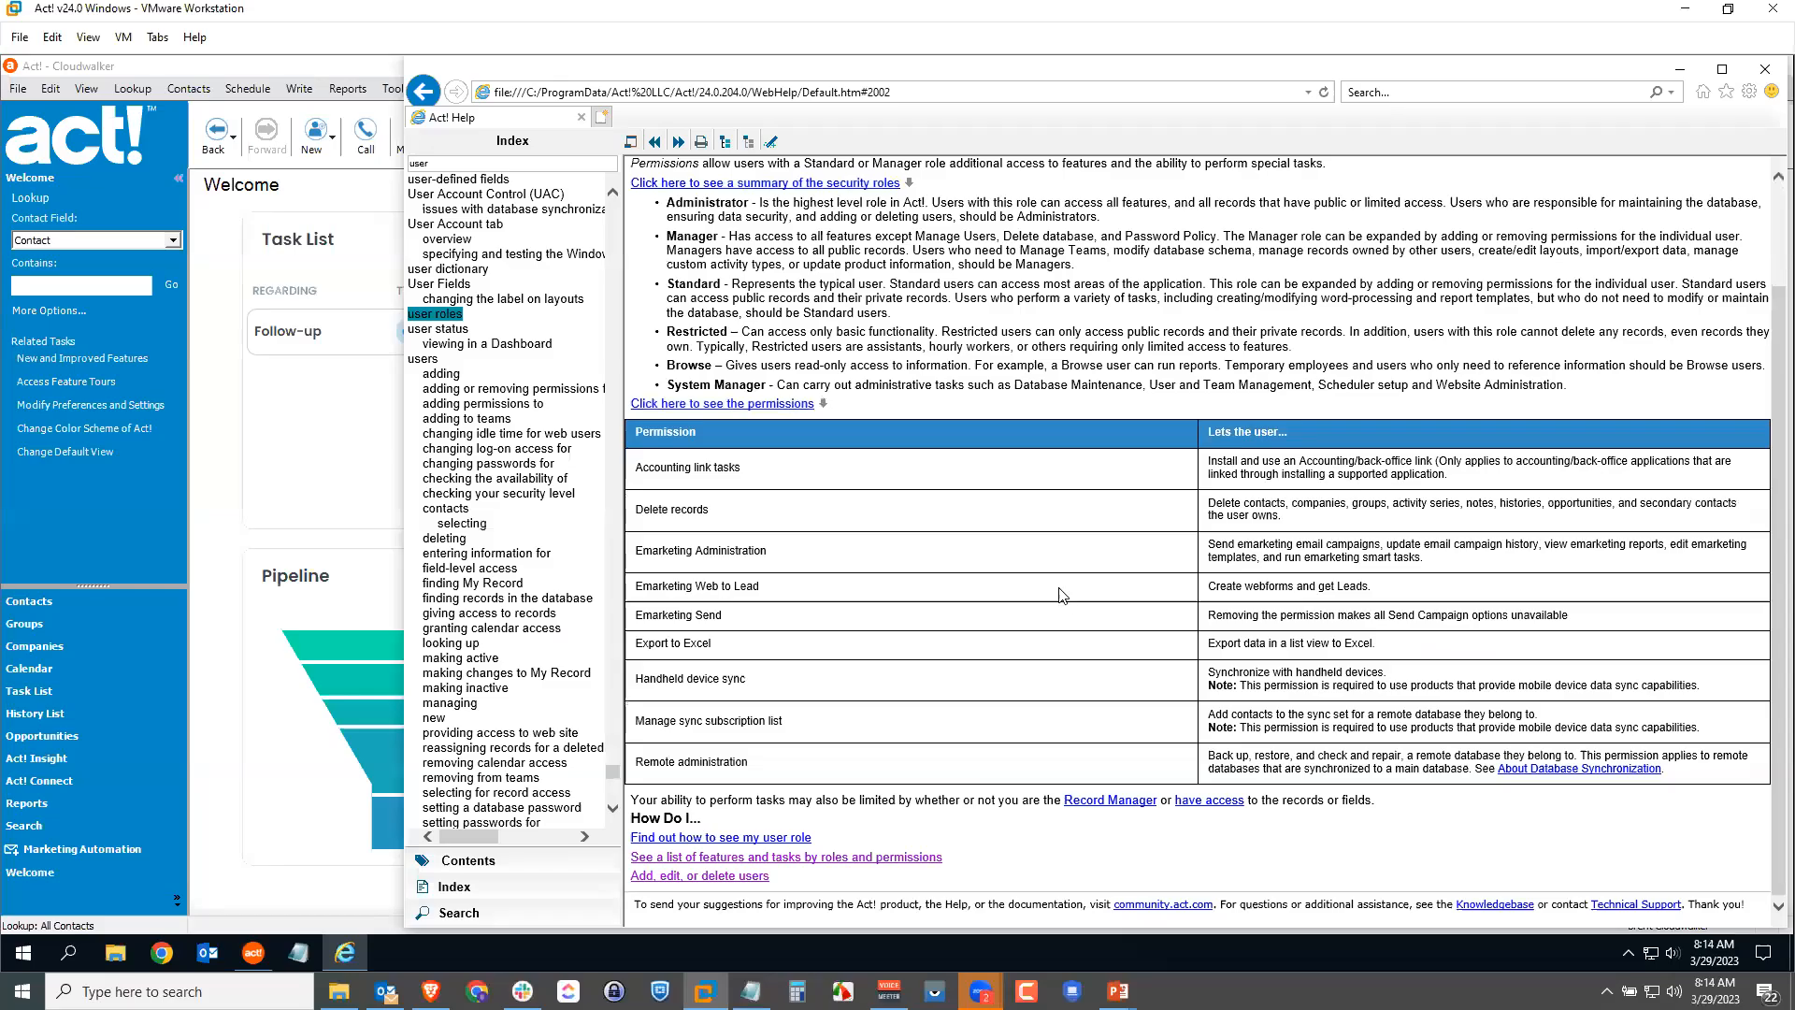
{"action": "scroll", "coordinate": [1062, 591], "scroll_direction": "up", "scroll_amount": 2}
{"action": "scroll", "coordinate": [1057, 595], "scroll_direction": "down", "scroll_amount": 2}
Step: Close Help and go to my.act.com in Chrome
{"action": "left_click", "coordinate": [1765, 69]}
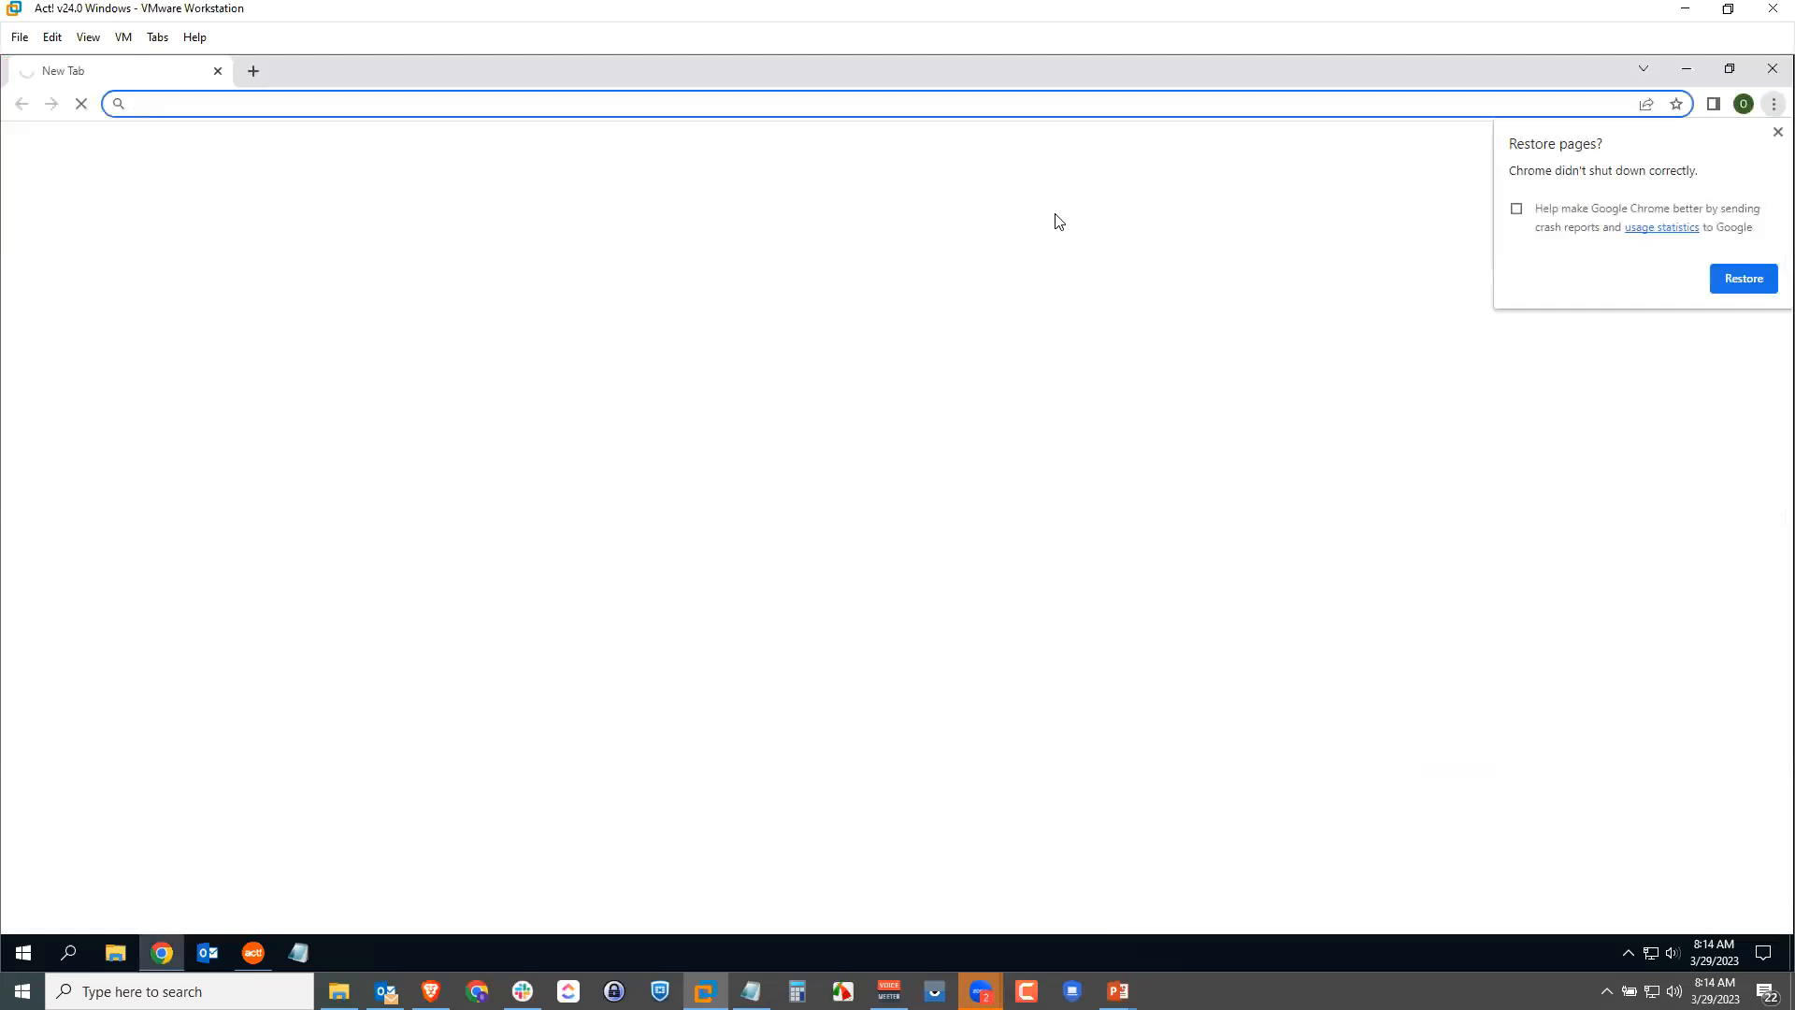
{"action": "left_click", "coordinate": [1230, 100]}
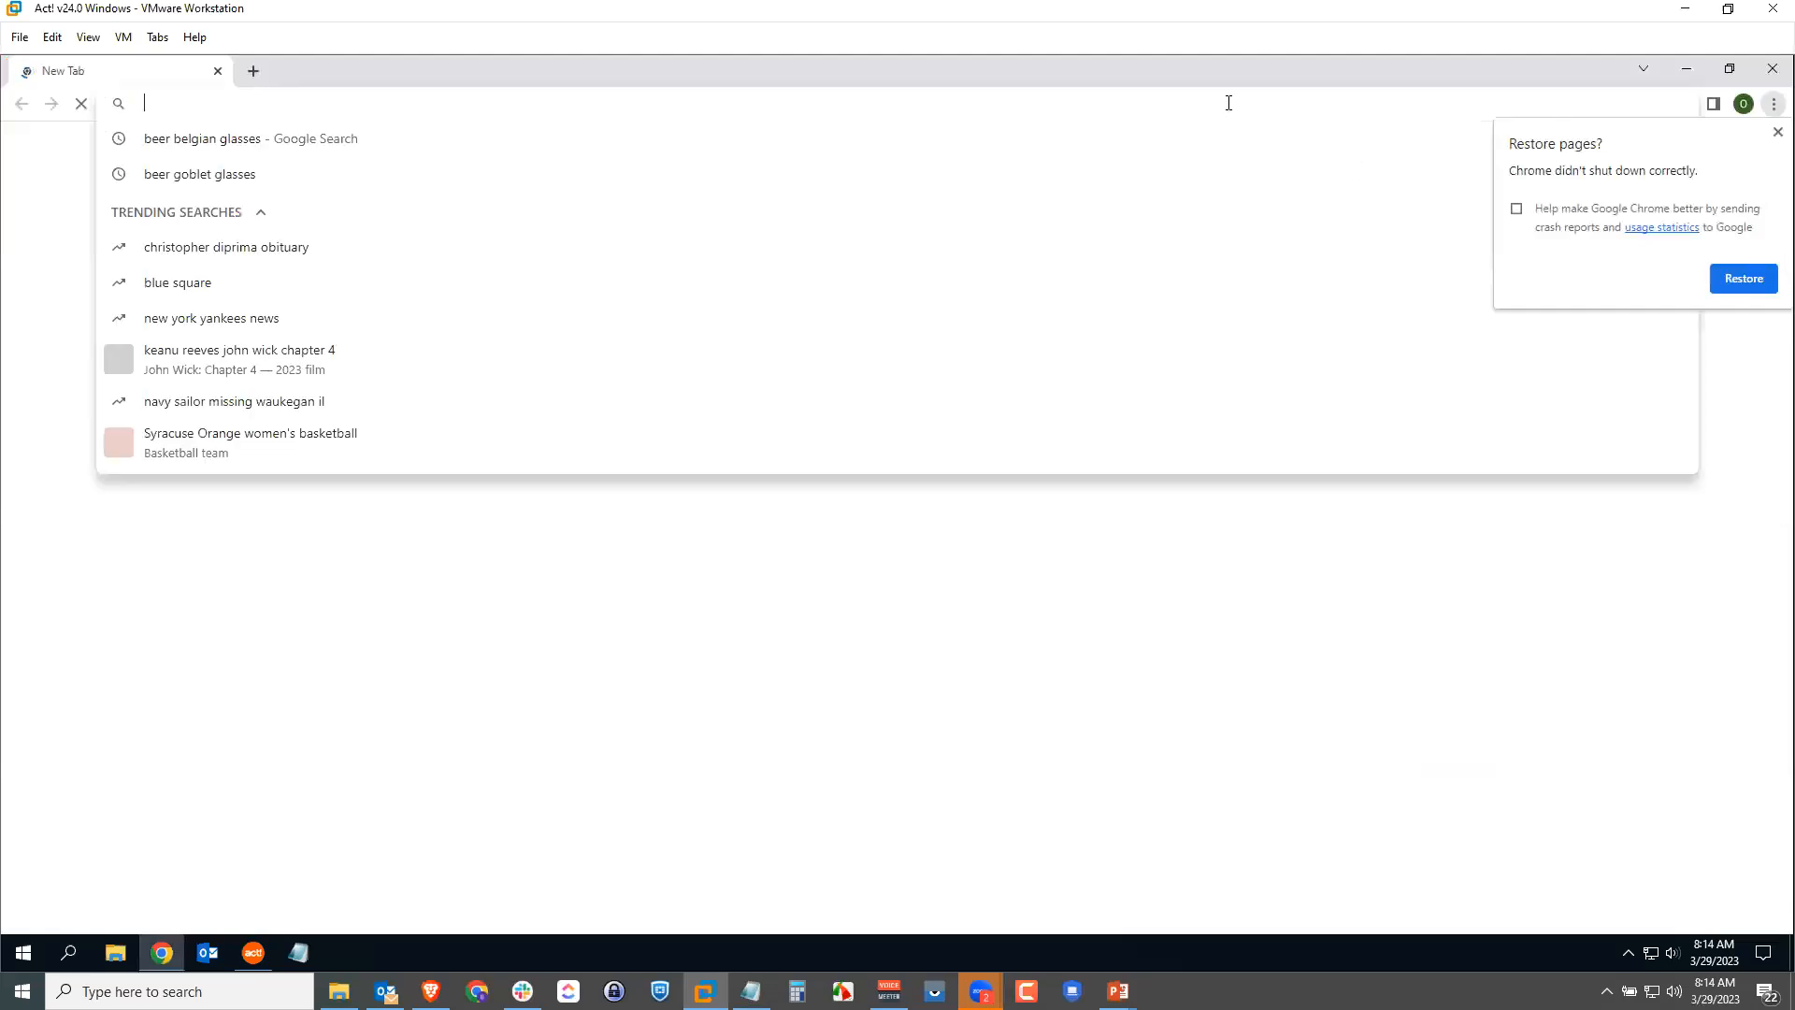
{"action": "type", "text": "my.act.com"}
{"action": "key", "text": "Return"}
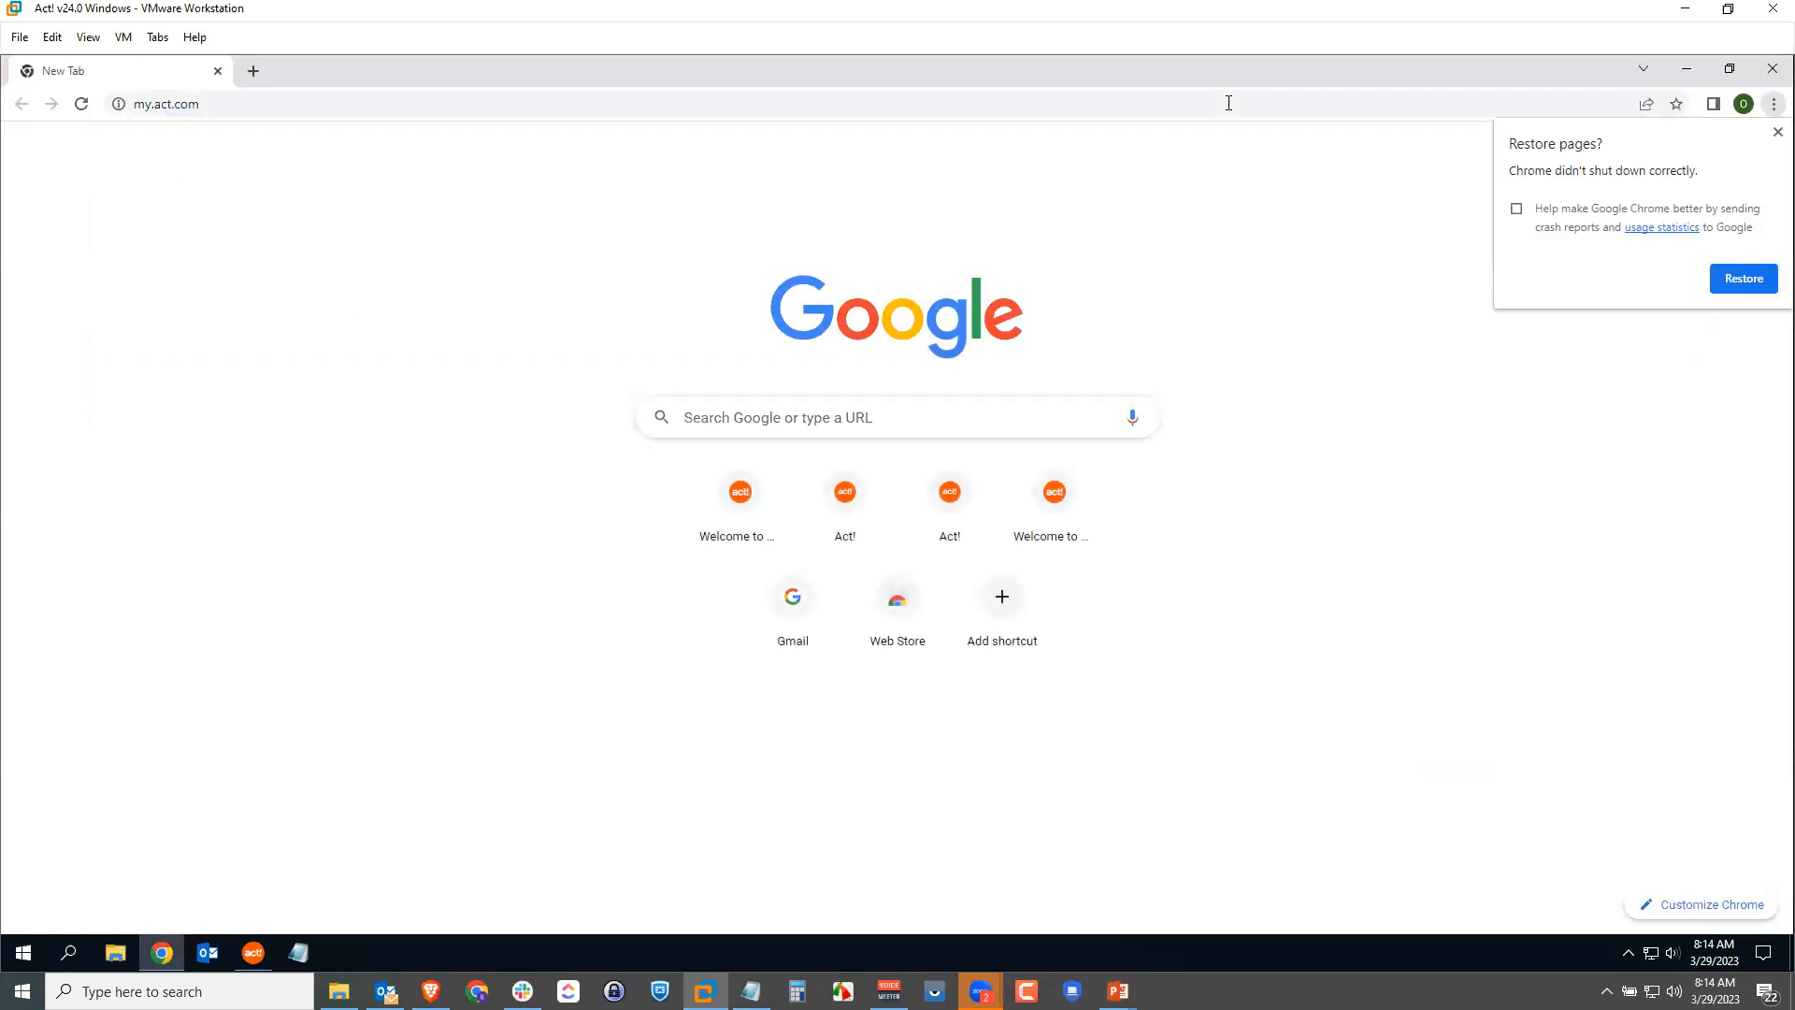
{"action": "left_click", "coordinate": [1777, 131]}
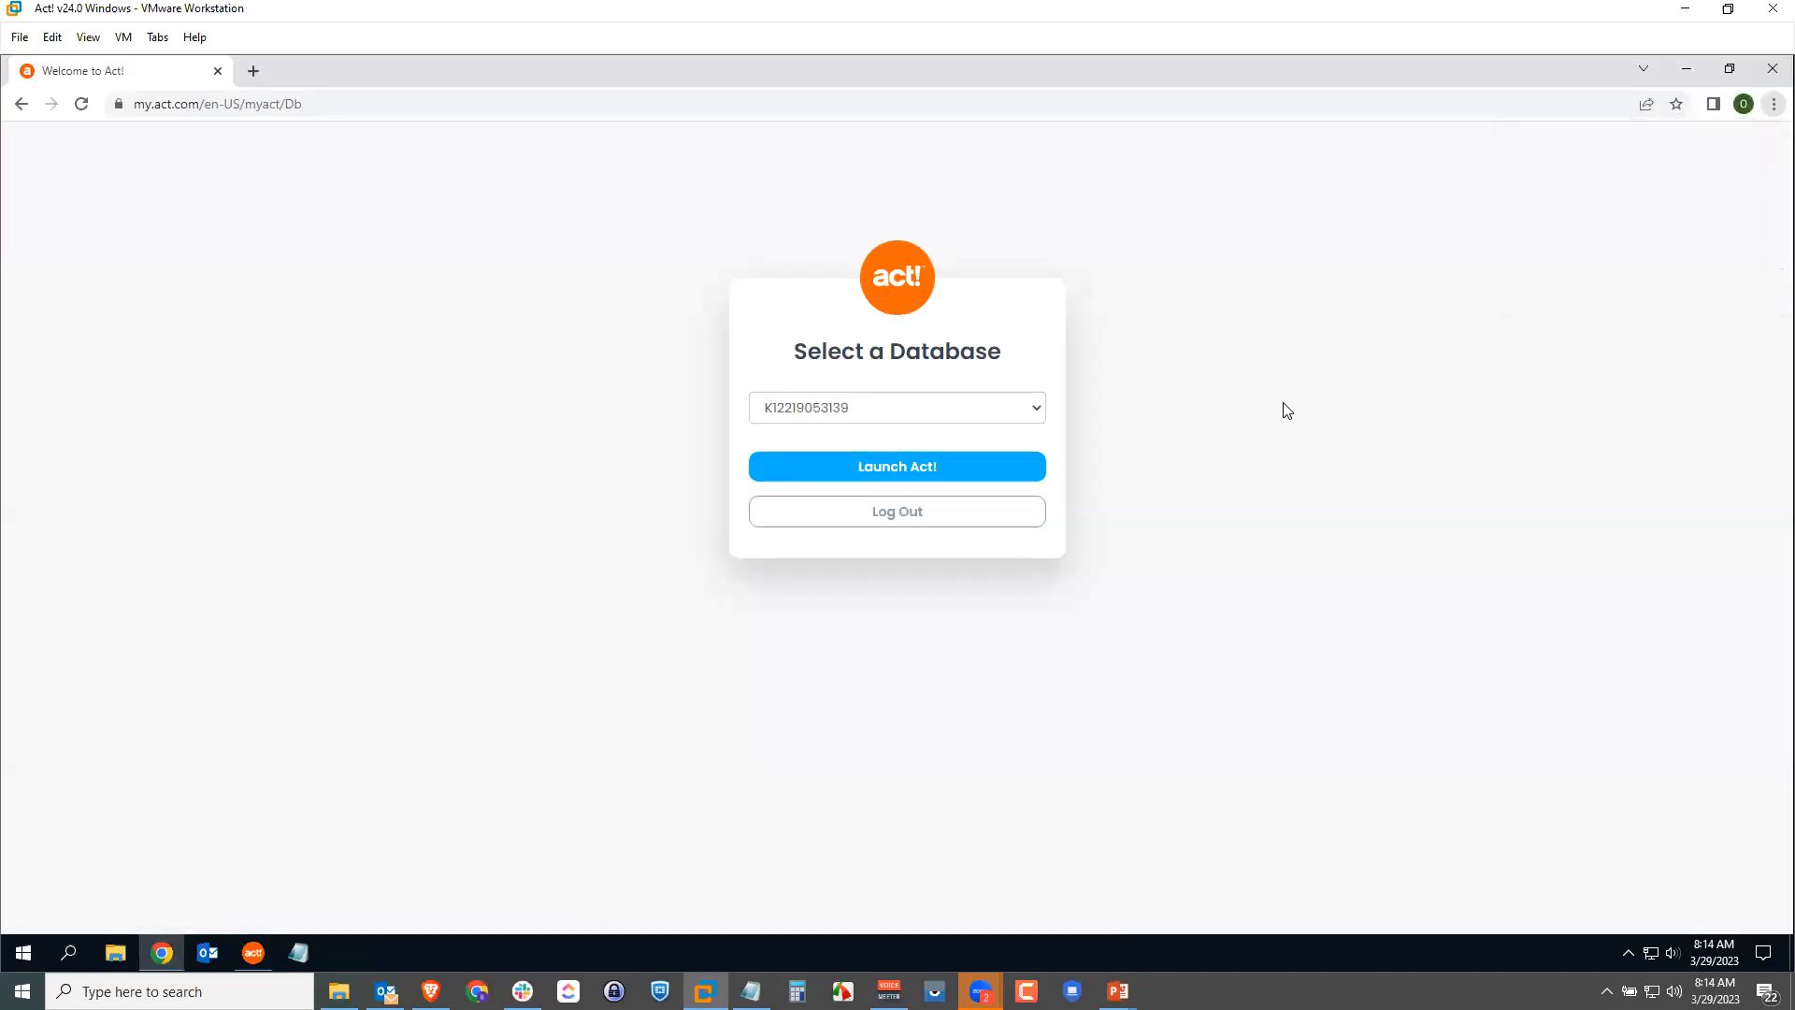
Step: Choose the Cloudwalker20545 database and launch Act!
{"action": "left_click", "coordinate": [885, 418]}
{"action": "left_click", "coordinate": [883, 639]}
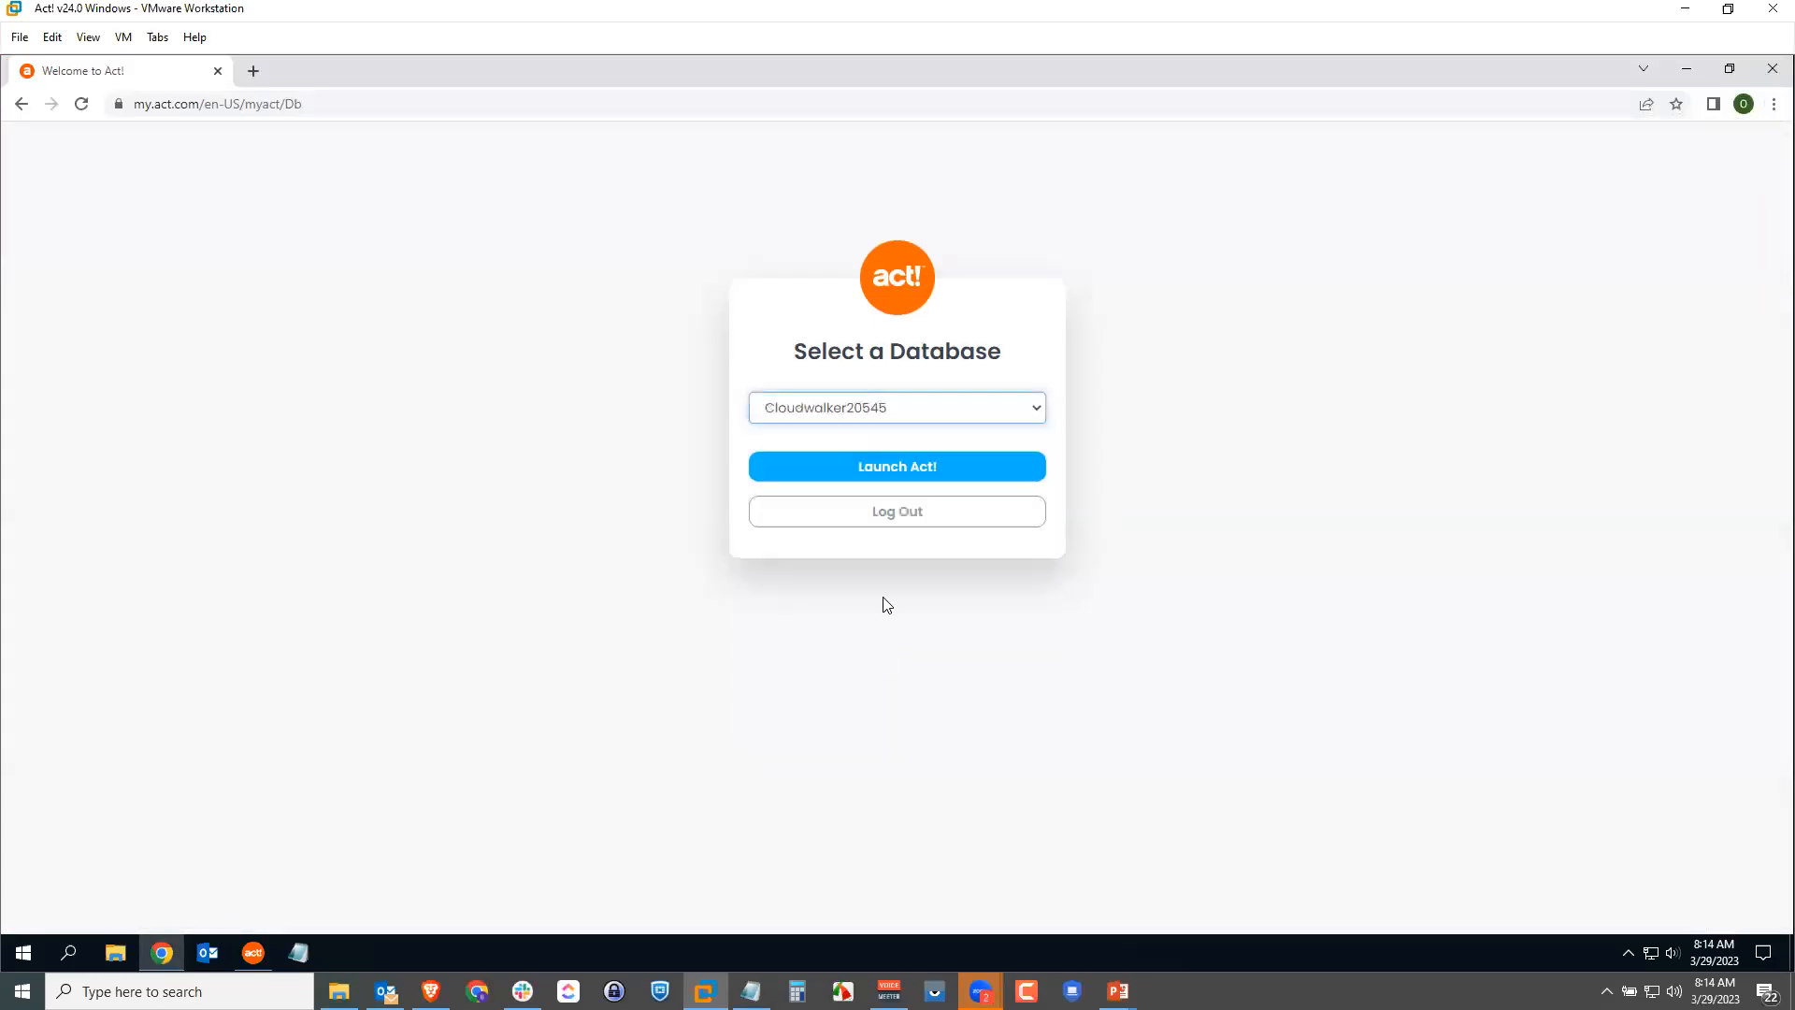
{"action": "left_click", "coordinate": [899, 471]}
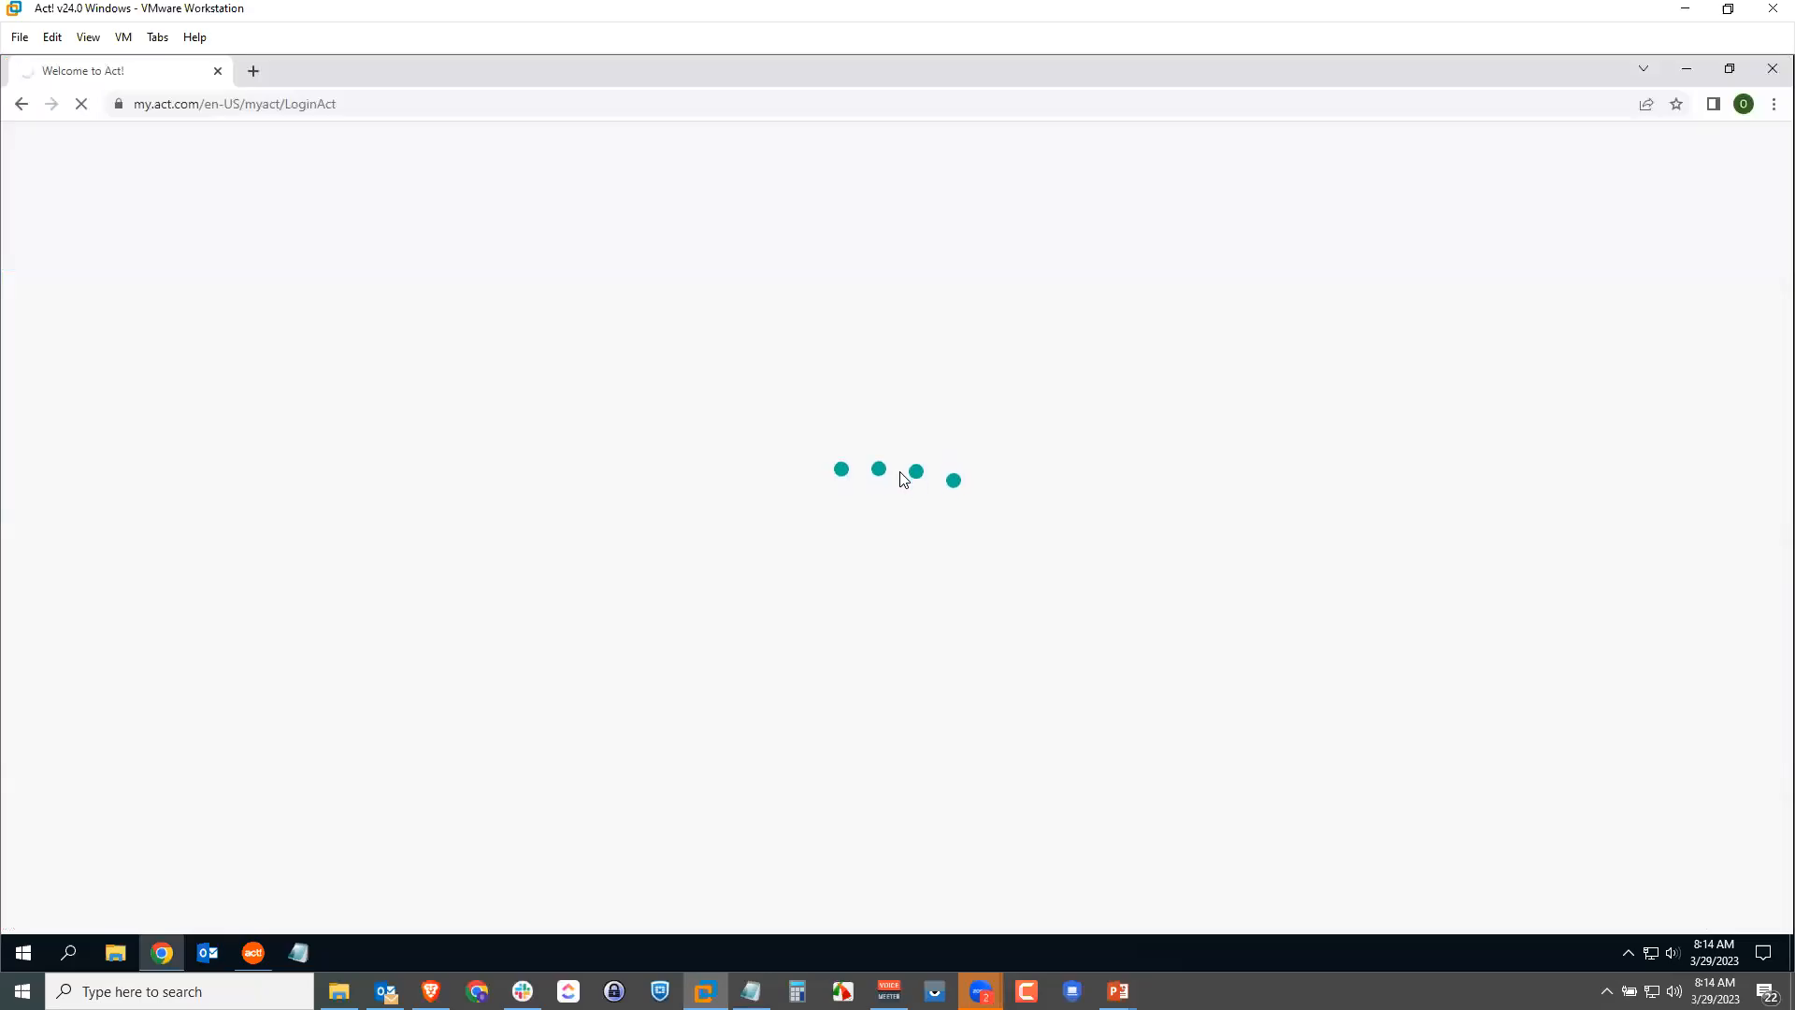
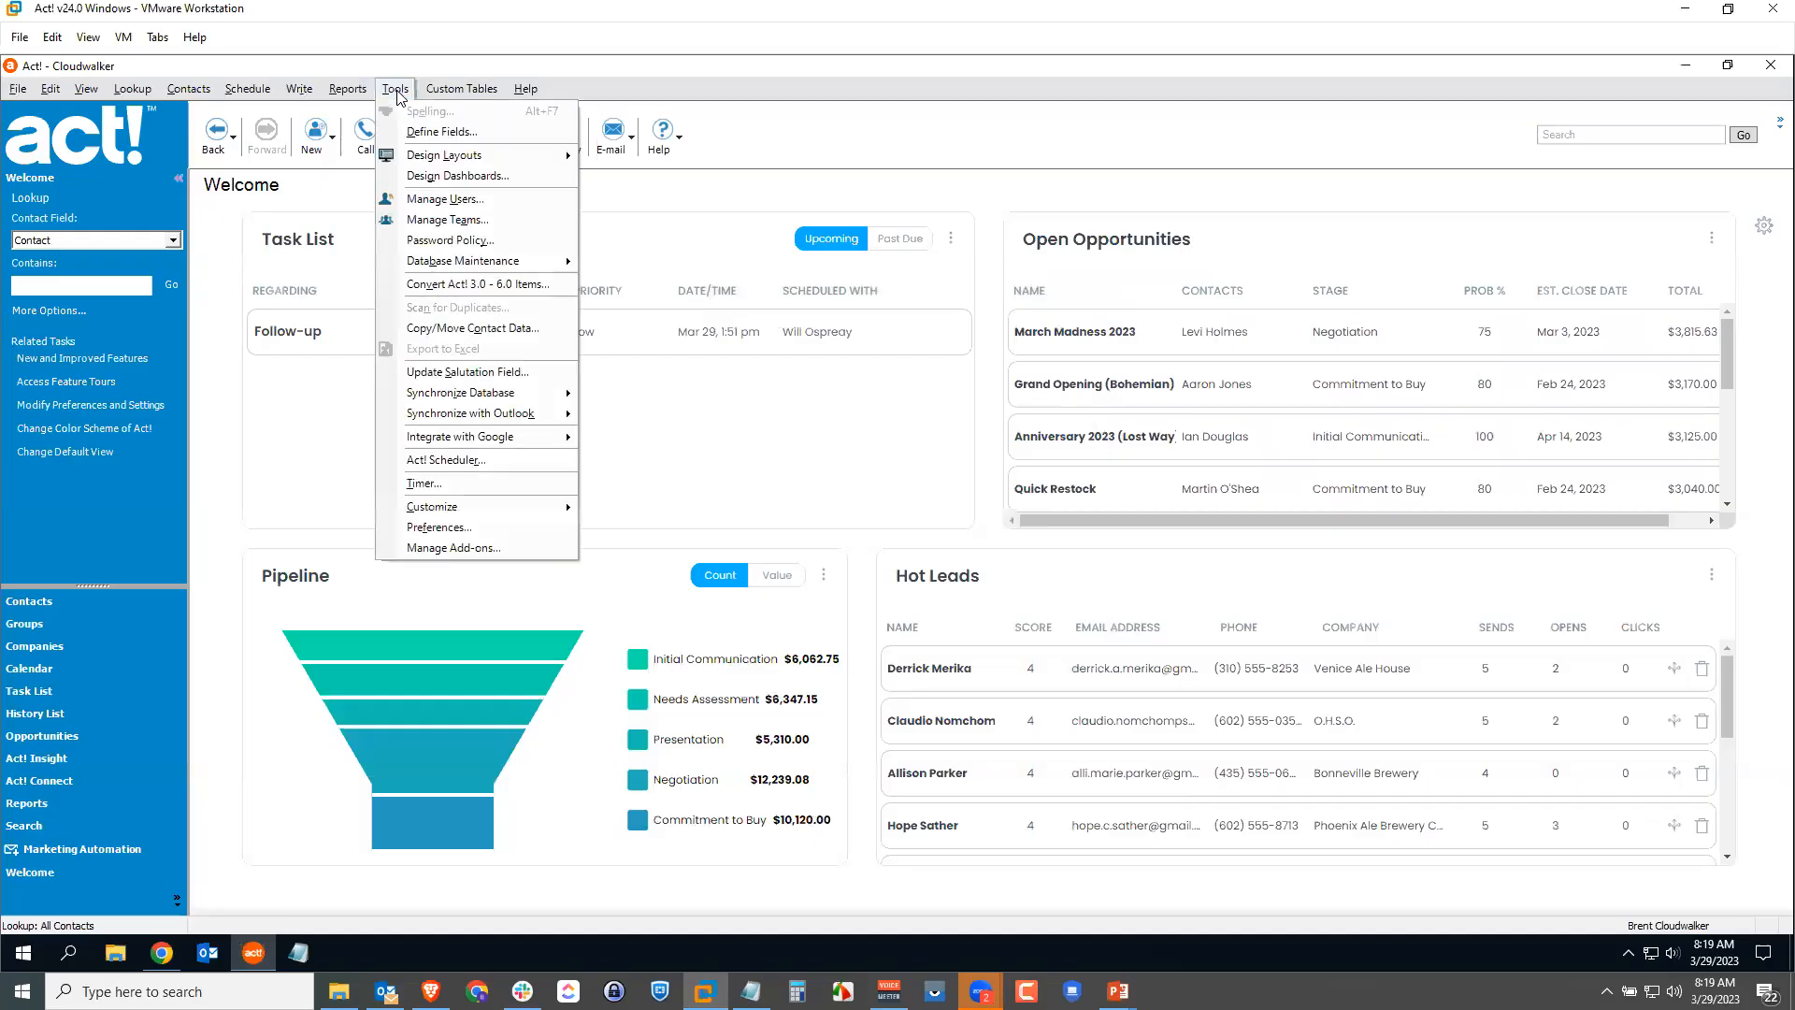
Step: Open Manage Teams and bring up the Finance team's details with its three members
{"action": "left_click", "coordinate": [473, 227]}
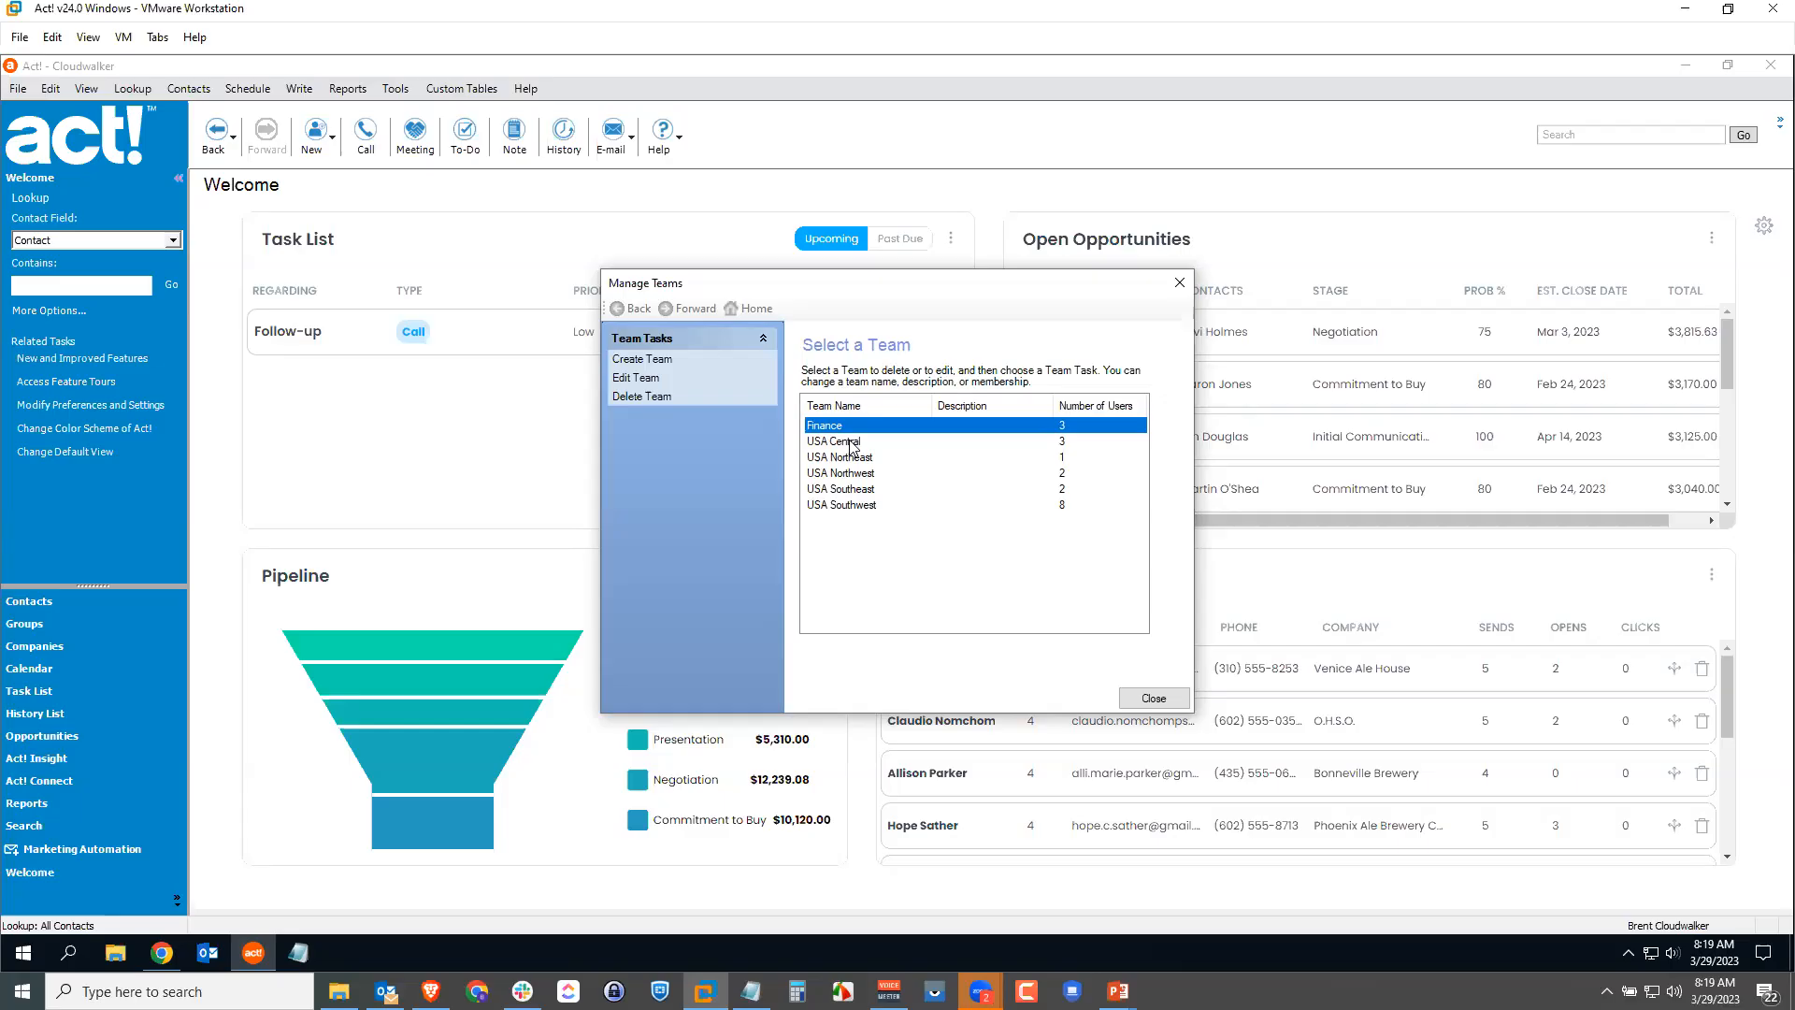
{"action": "left_click_drag", "start_coordinate": [851, 446], "coordinate": [852, 506]}
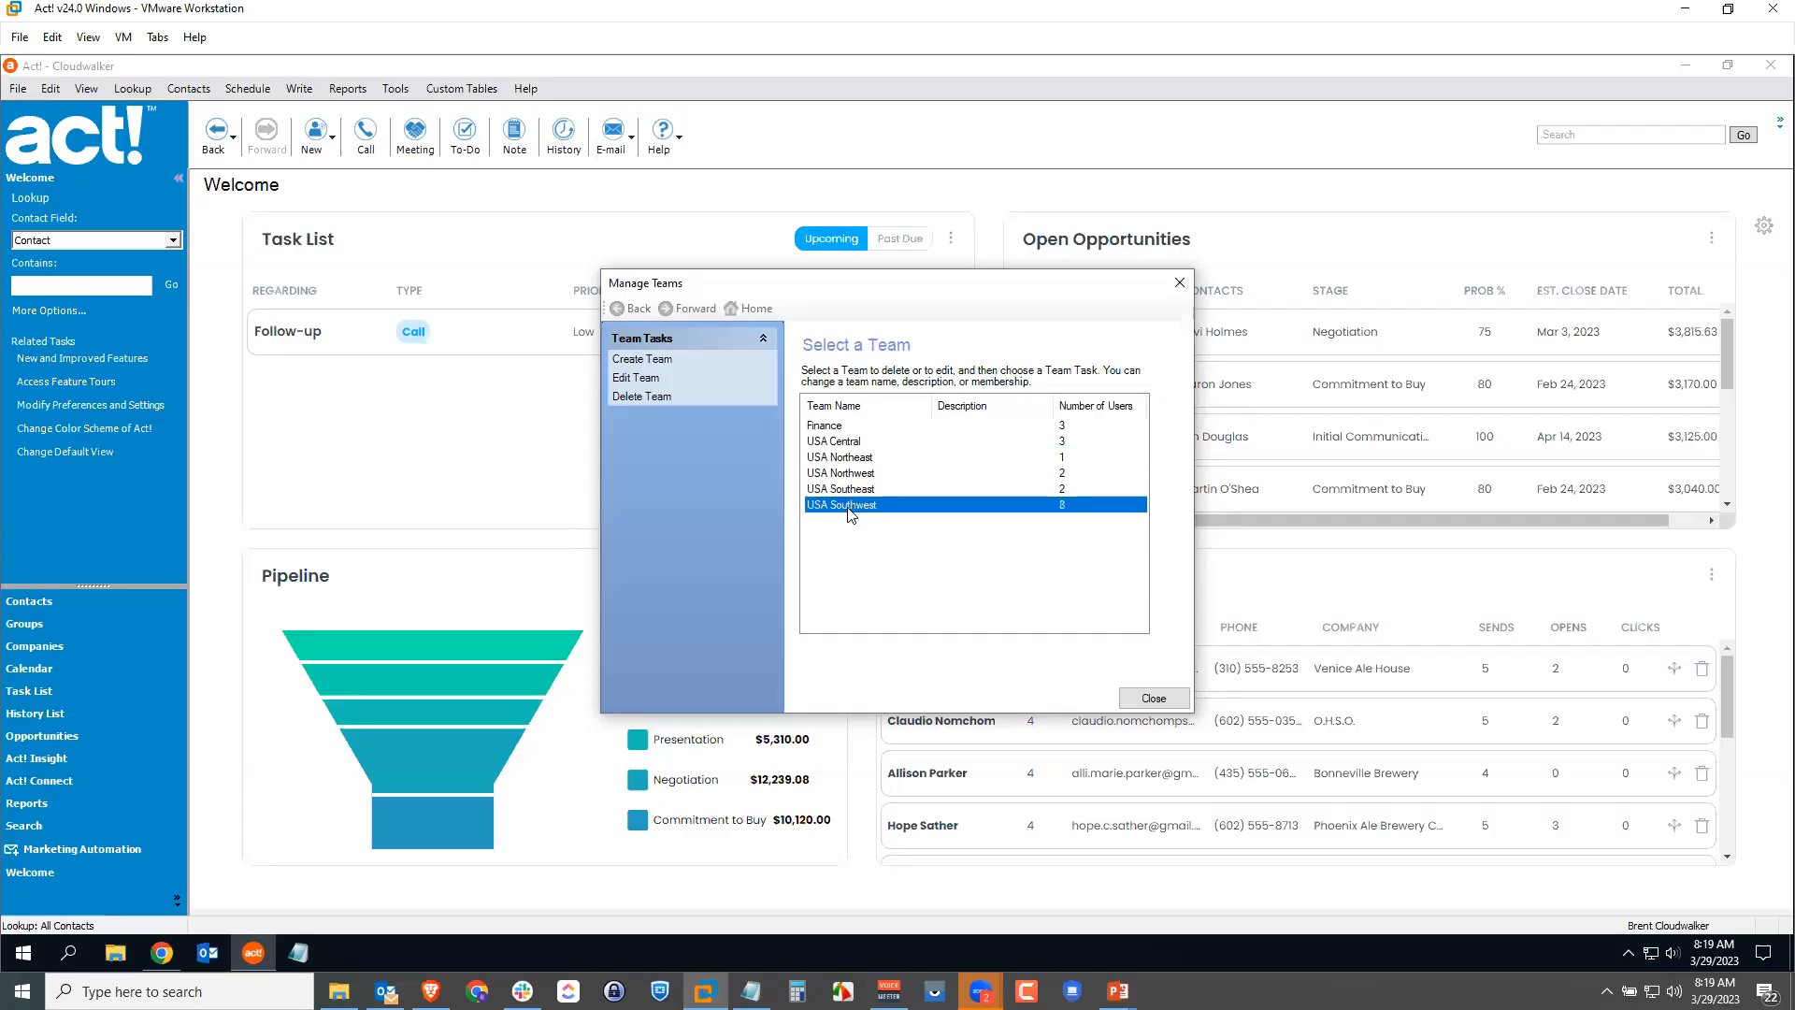
{"action": "left_click", "coordinate": [850, 429]}
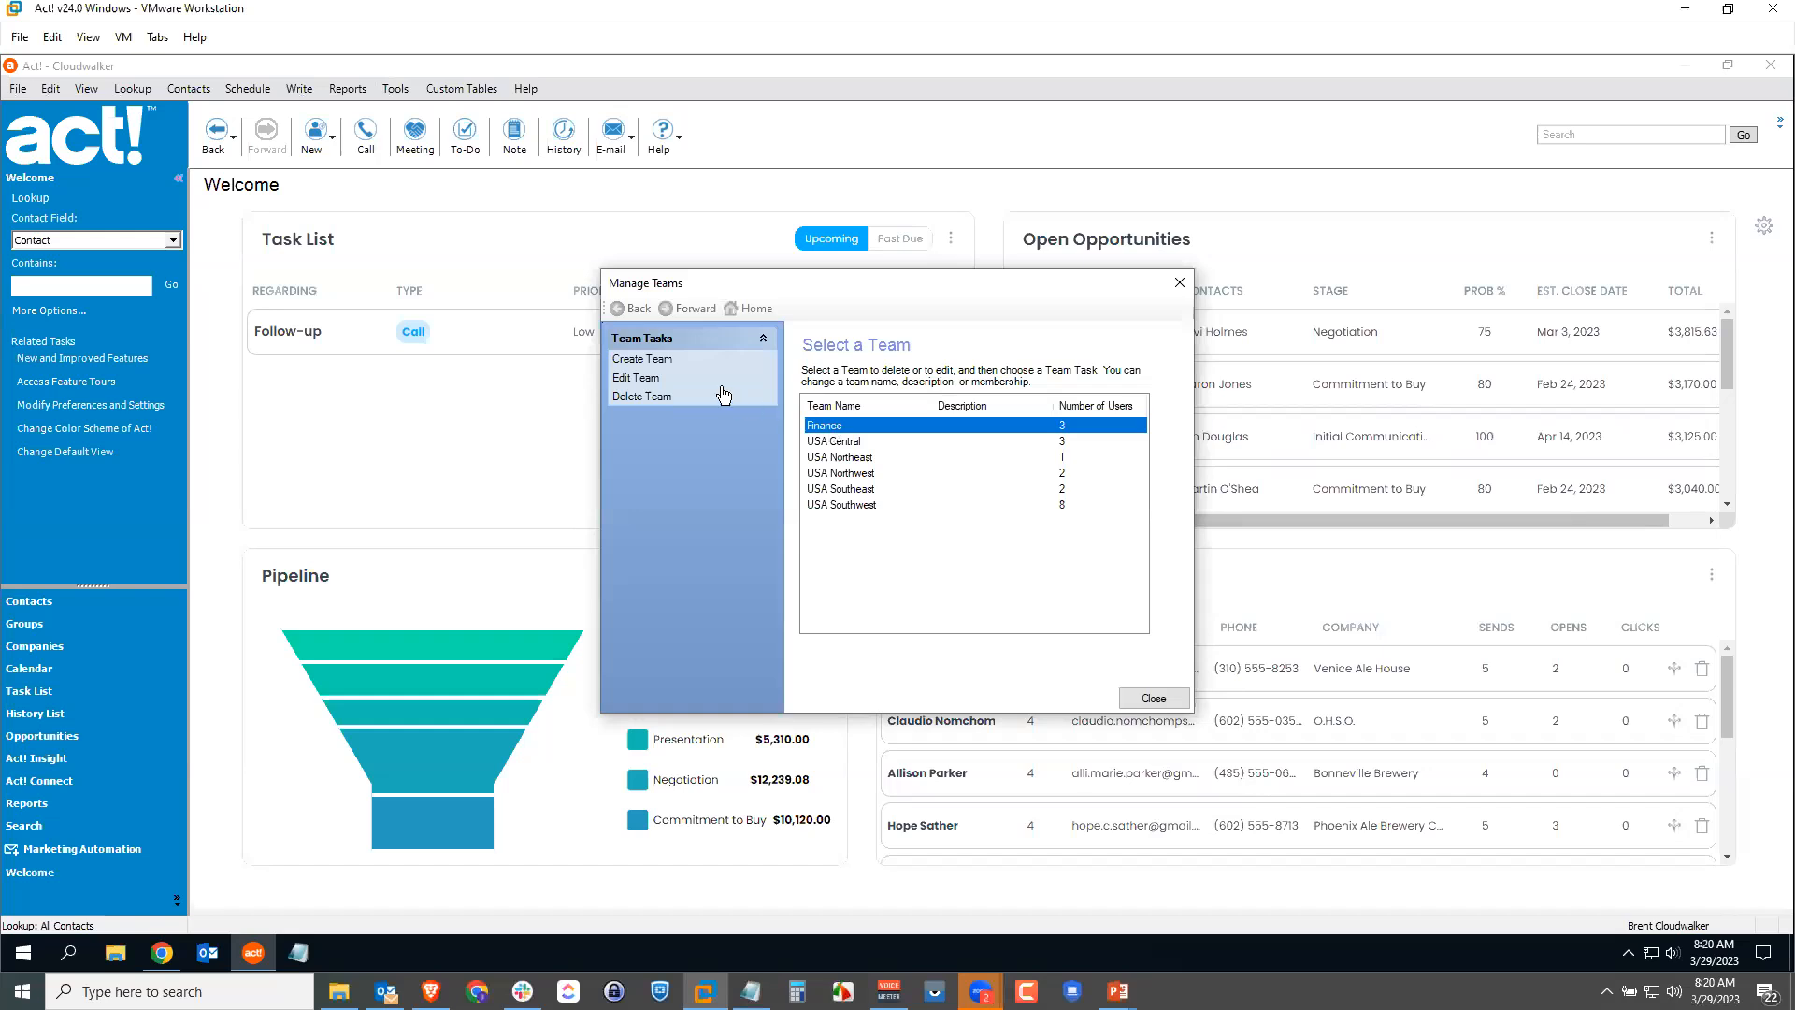
{"action": "left_click", "coordinate": [645, 376]}
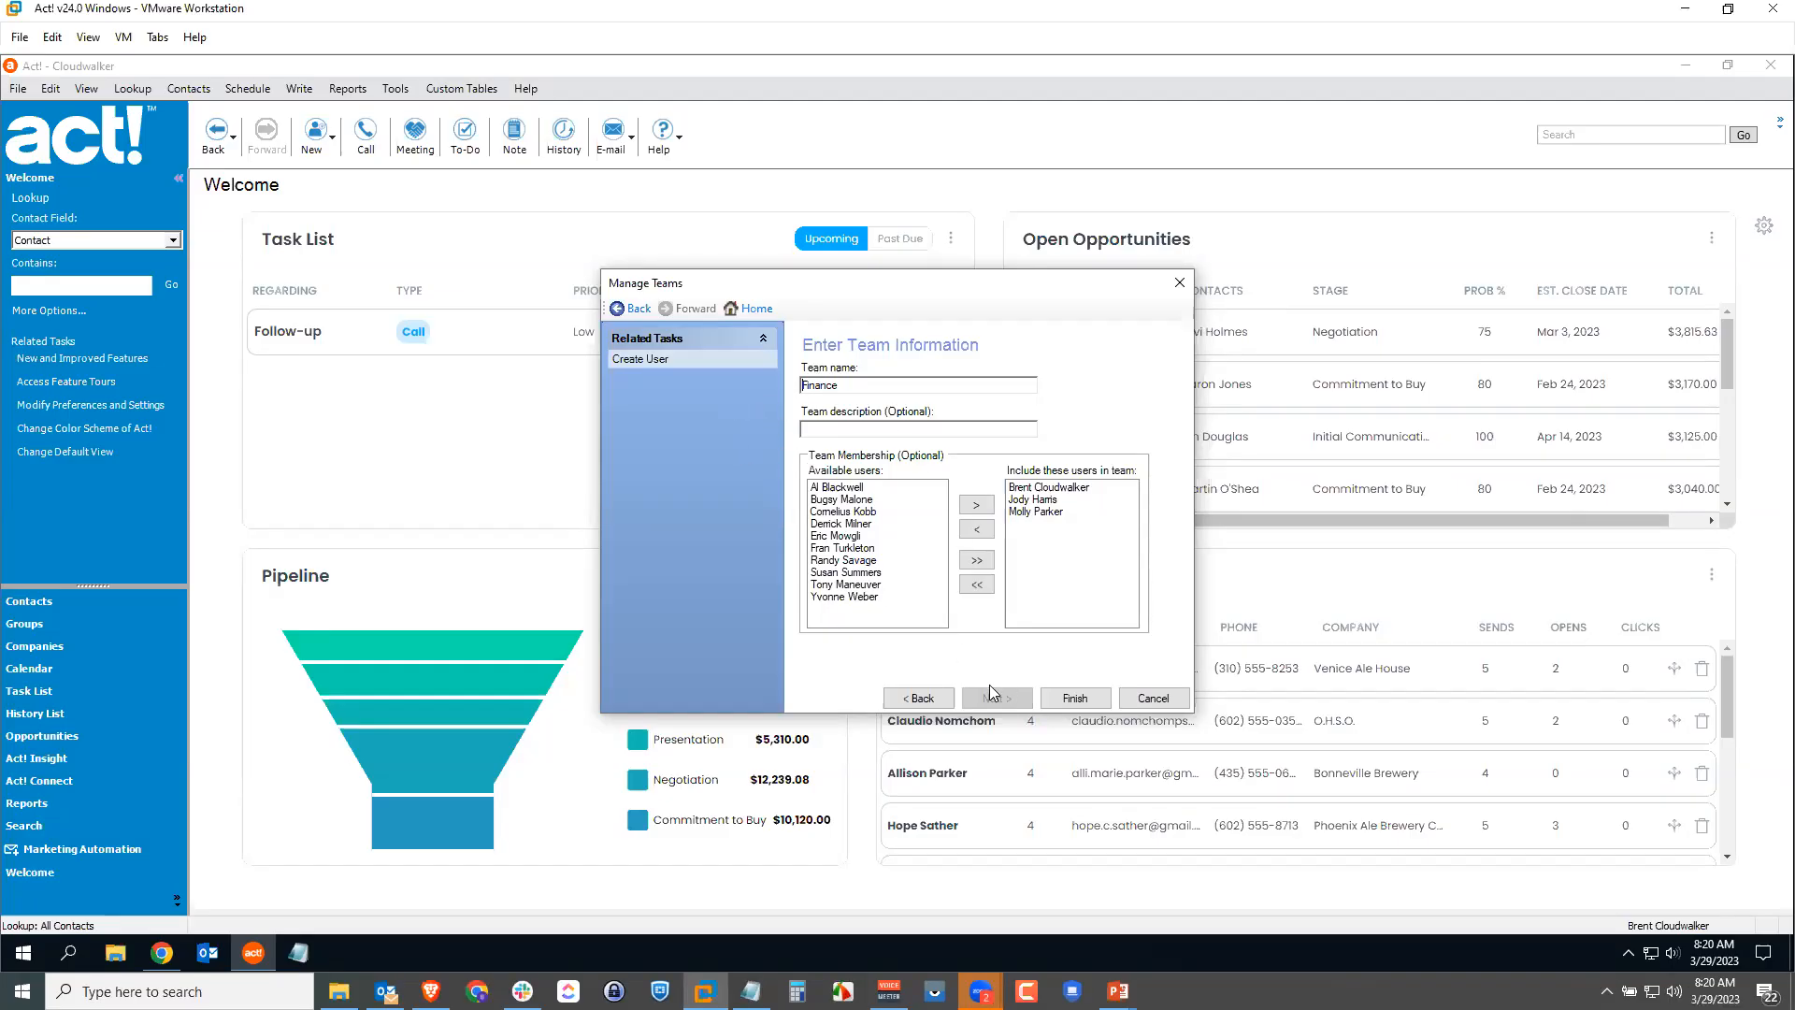
Step: Open the USA Southeast team, review its two members and finish the wizard
{"action": "left_click", "coordinate": [924, 699]}
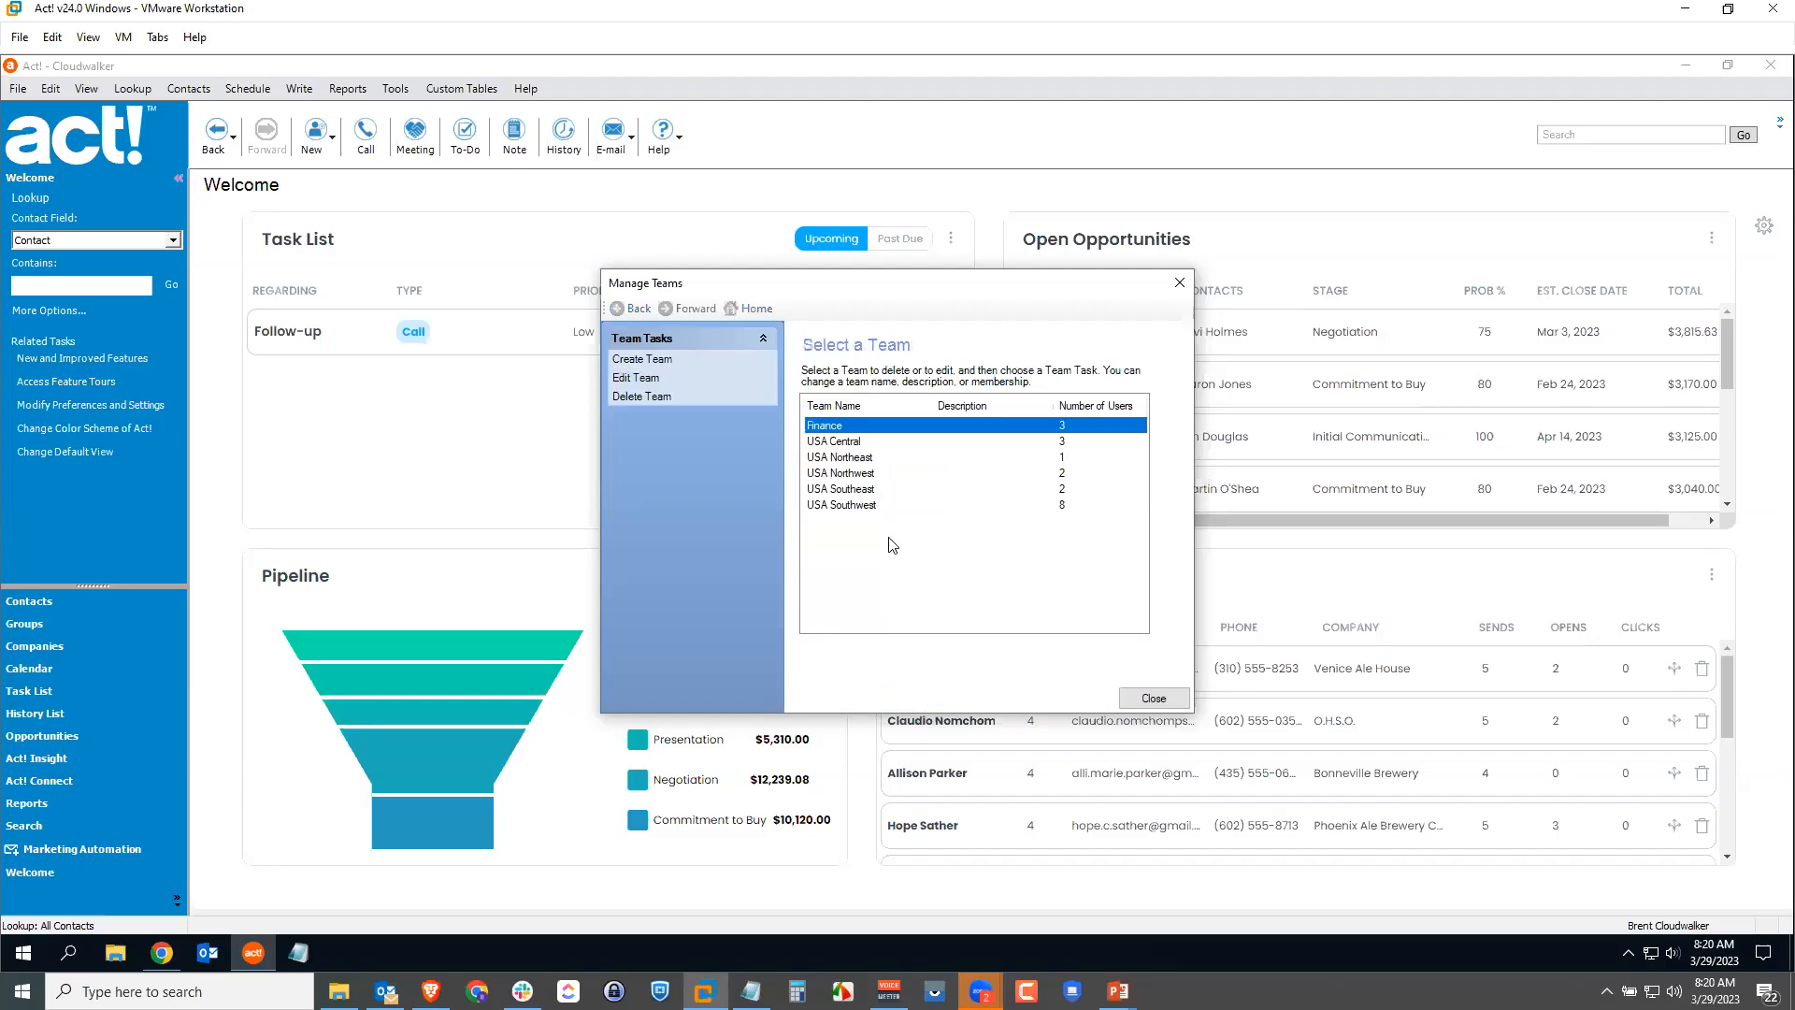
{"action": "left_click", "coordinate": [860, 489]}
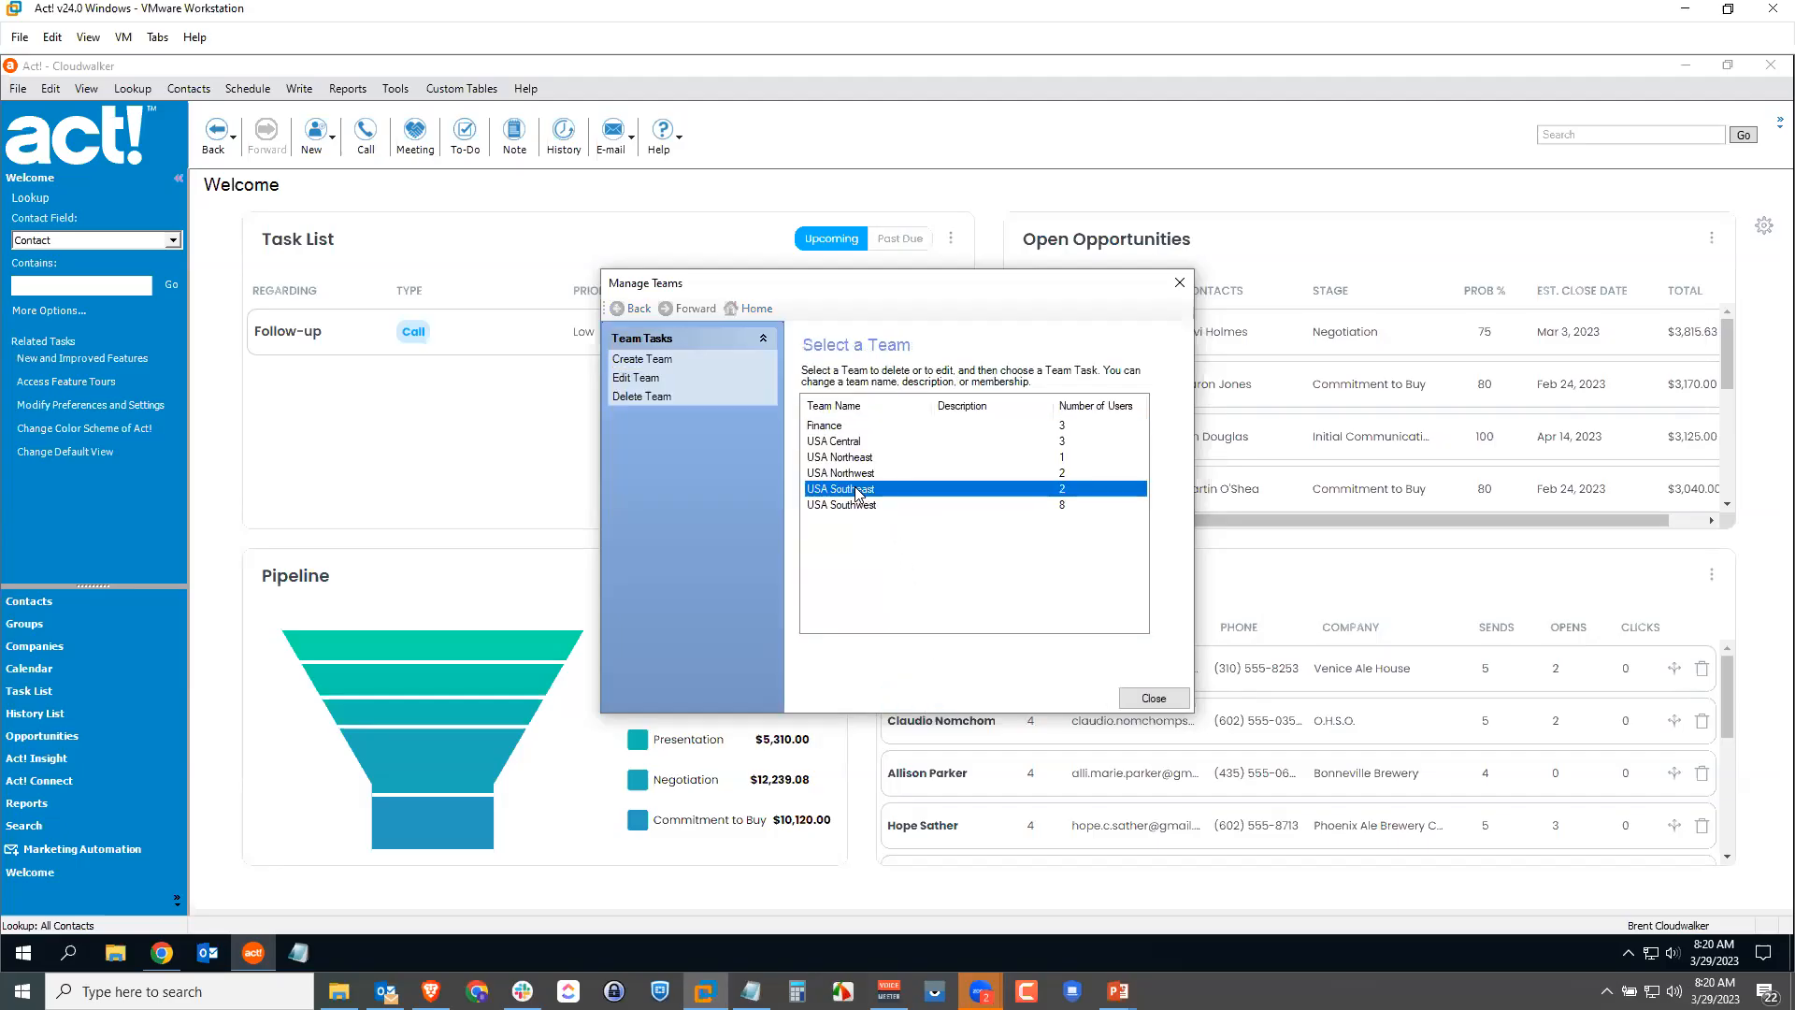
{"action": "double_click", "coordinate": [858, 491]}
{"action": "left_click", "coordinate": [1036, 502]}
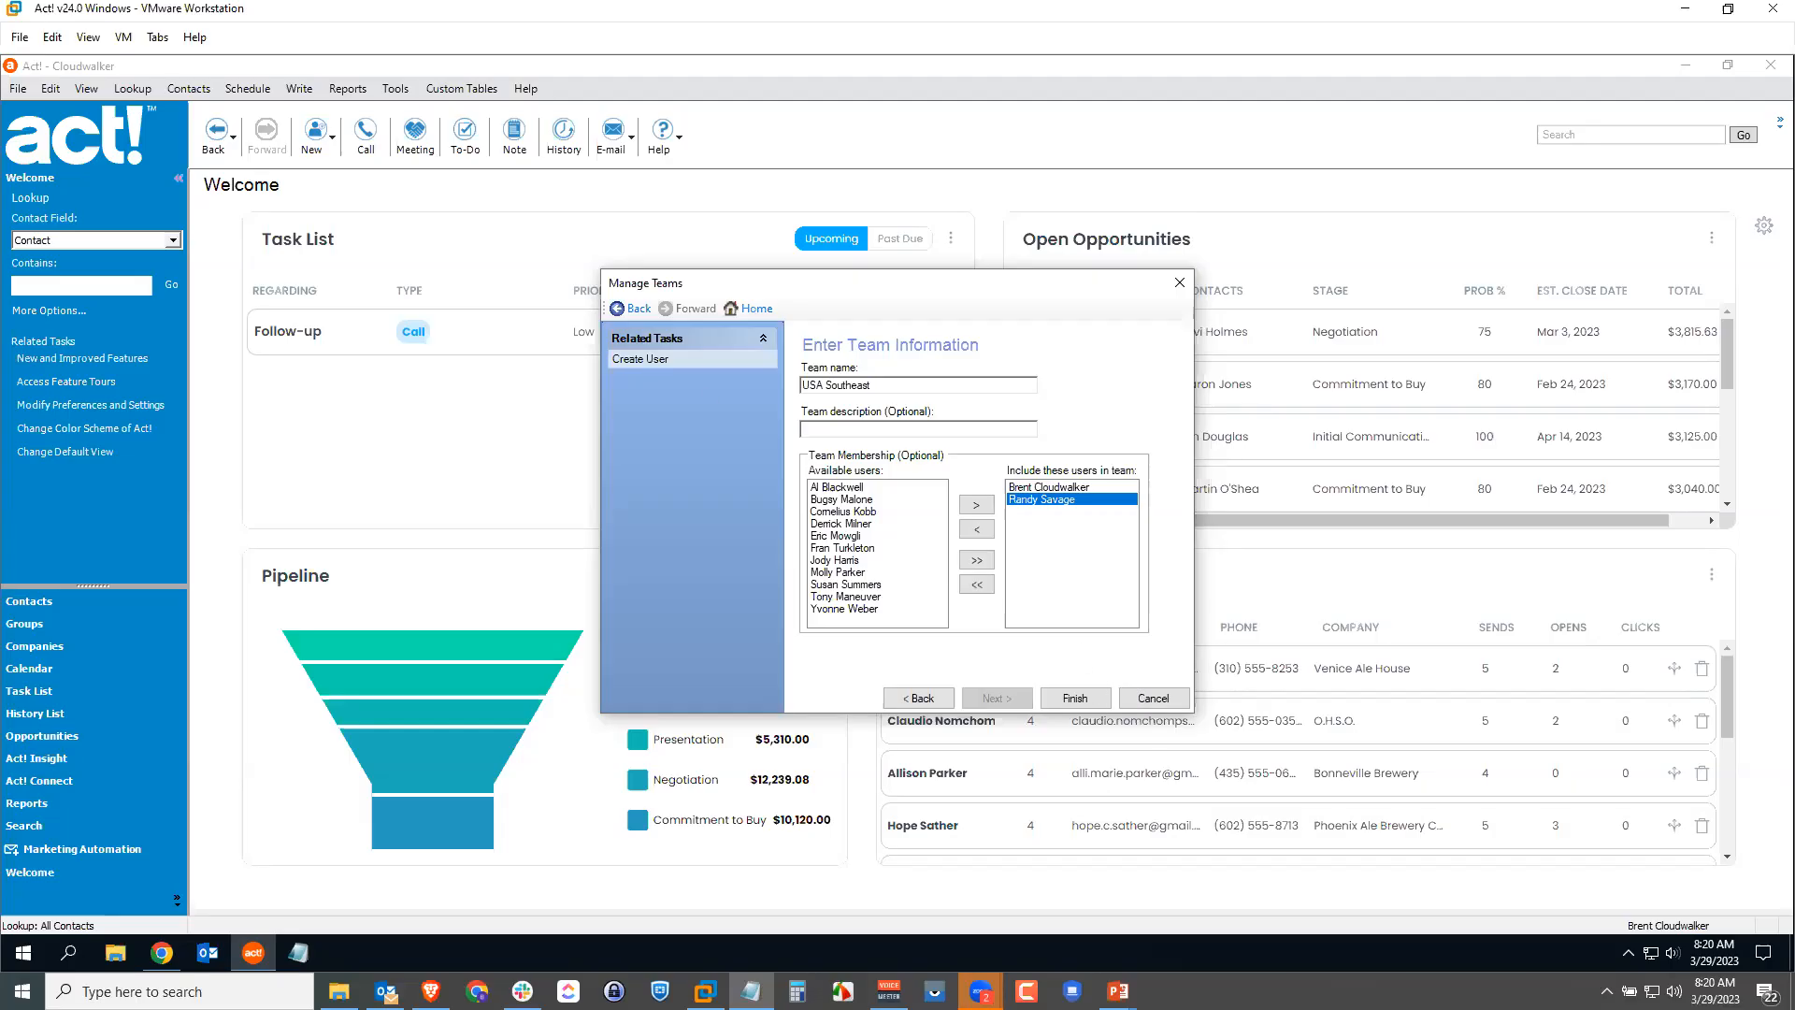
{"action": "left_click", "coordinate": [1083, 699]}
Step: Close Manage Teams and reopen the Cloudwalker database from the database list
{"action": "left_click", "coordinate": [1149, 701]}
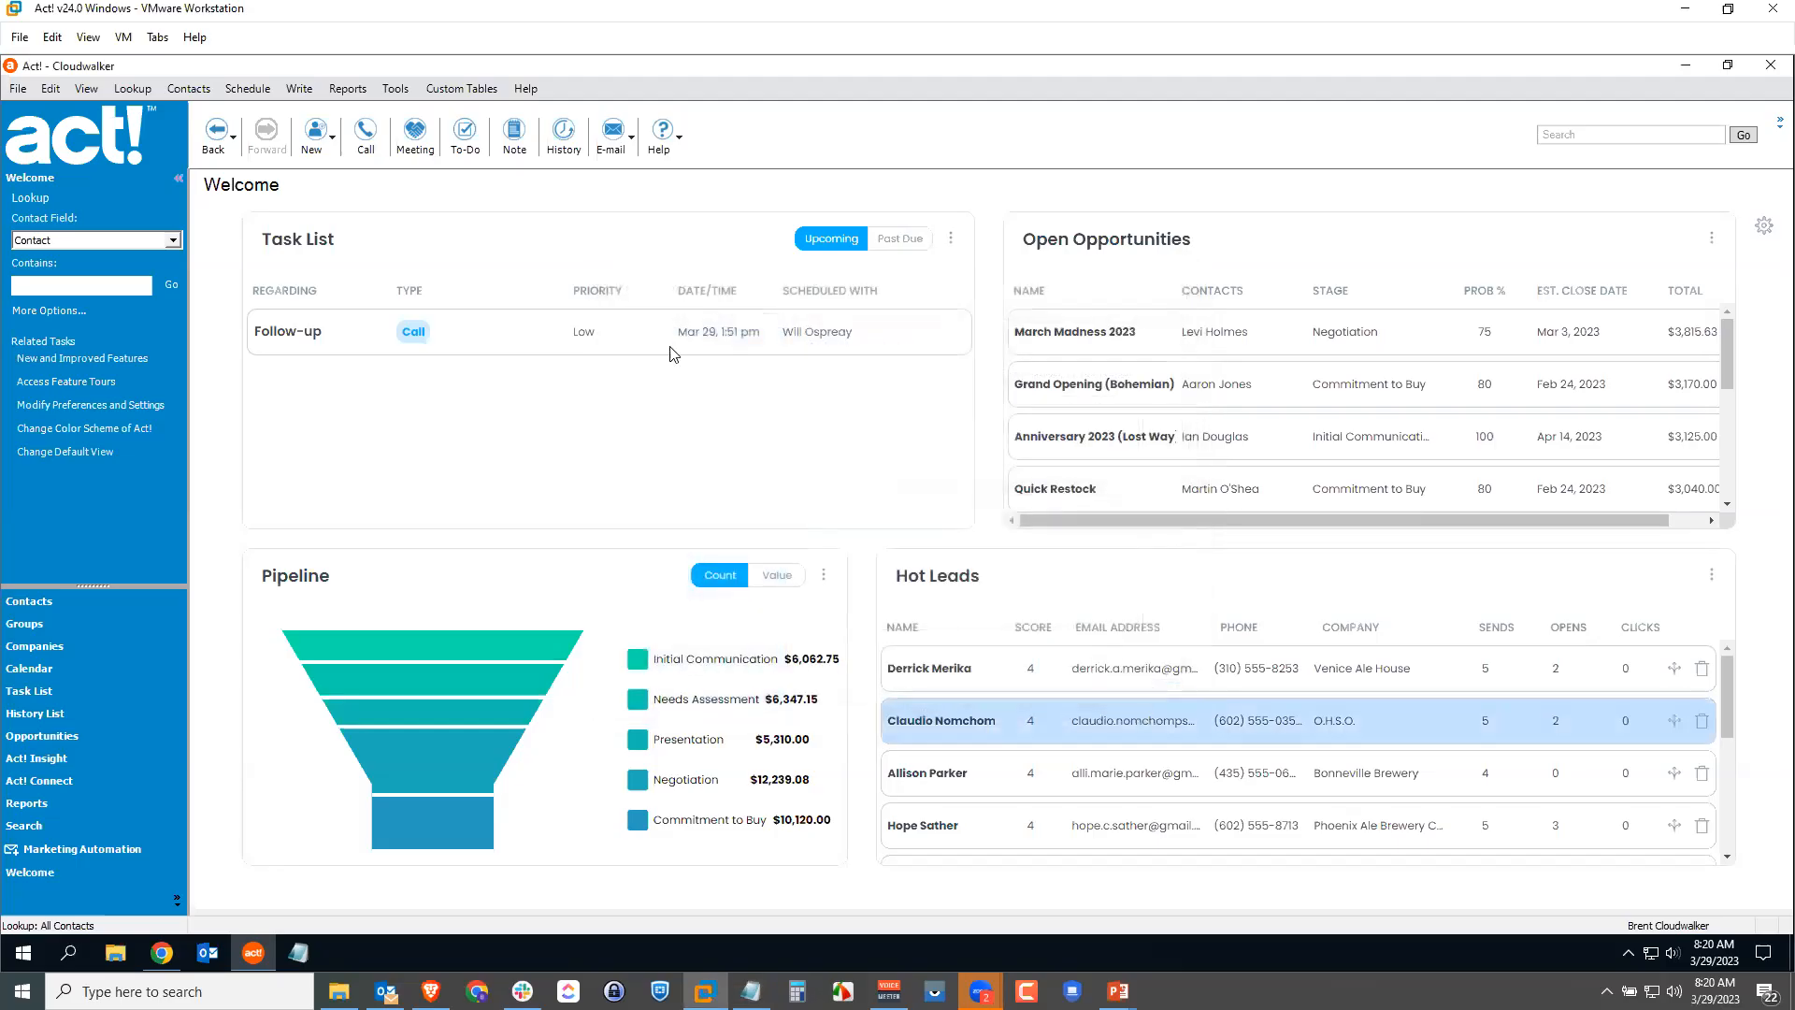
{"action": "left_click", "coordinate": [16, 89]}
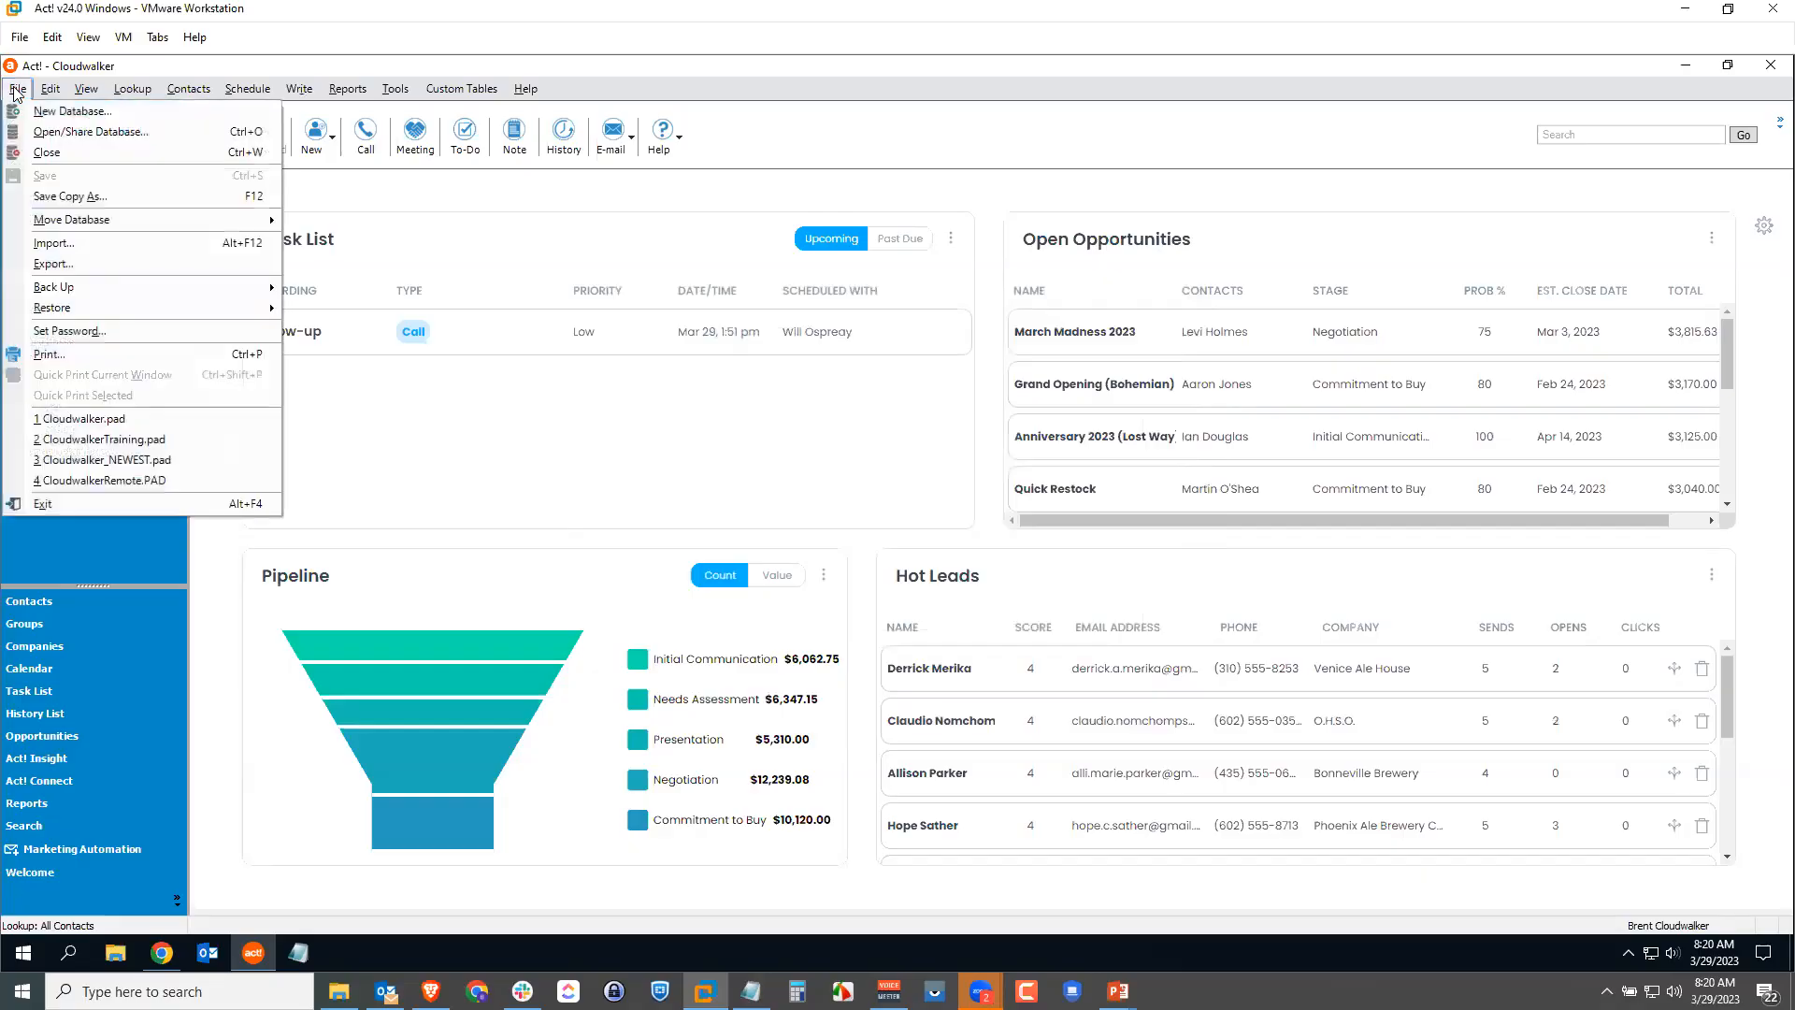
{"action": "left_click", "coordinate": [59, 133]}
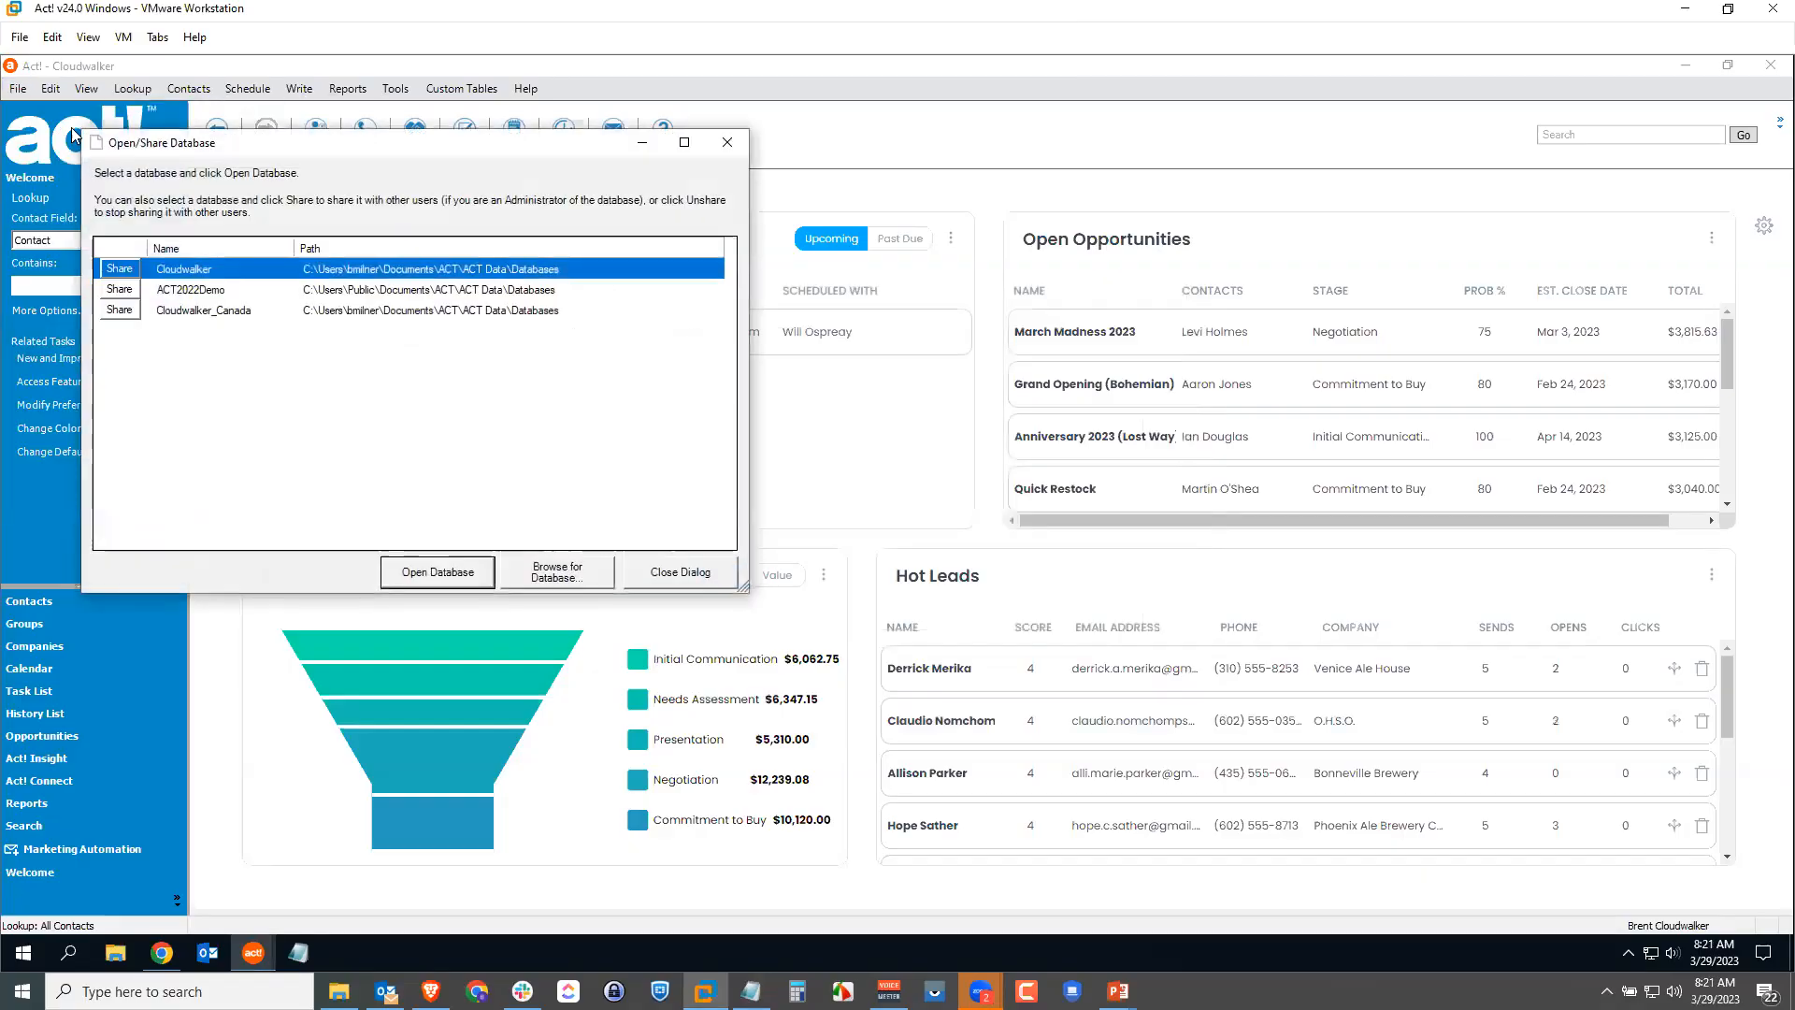
{"action": "left_click", "coordinate": [432, 566]}
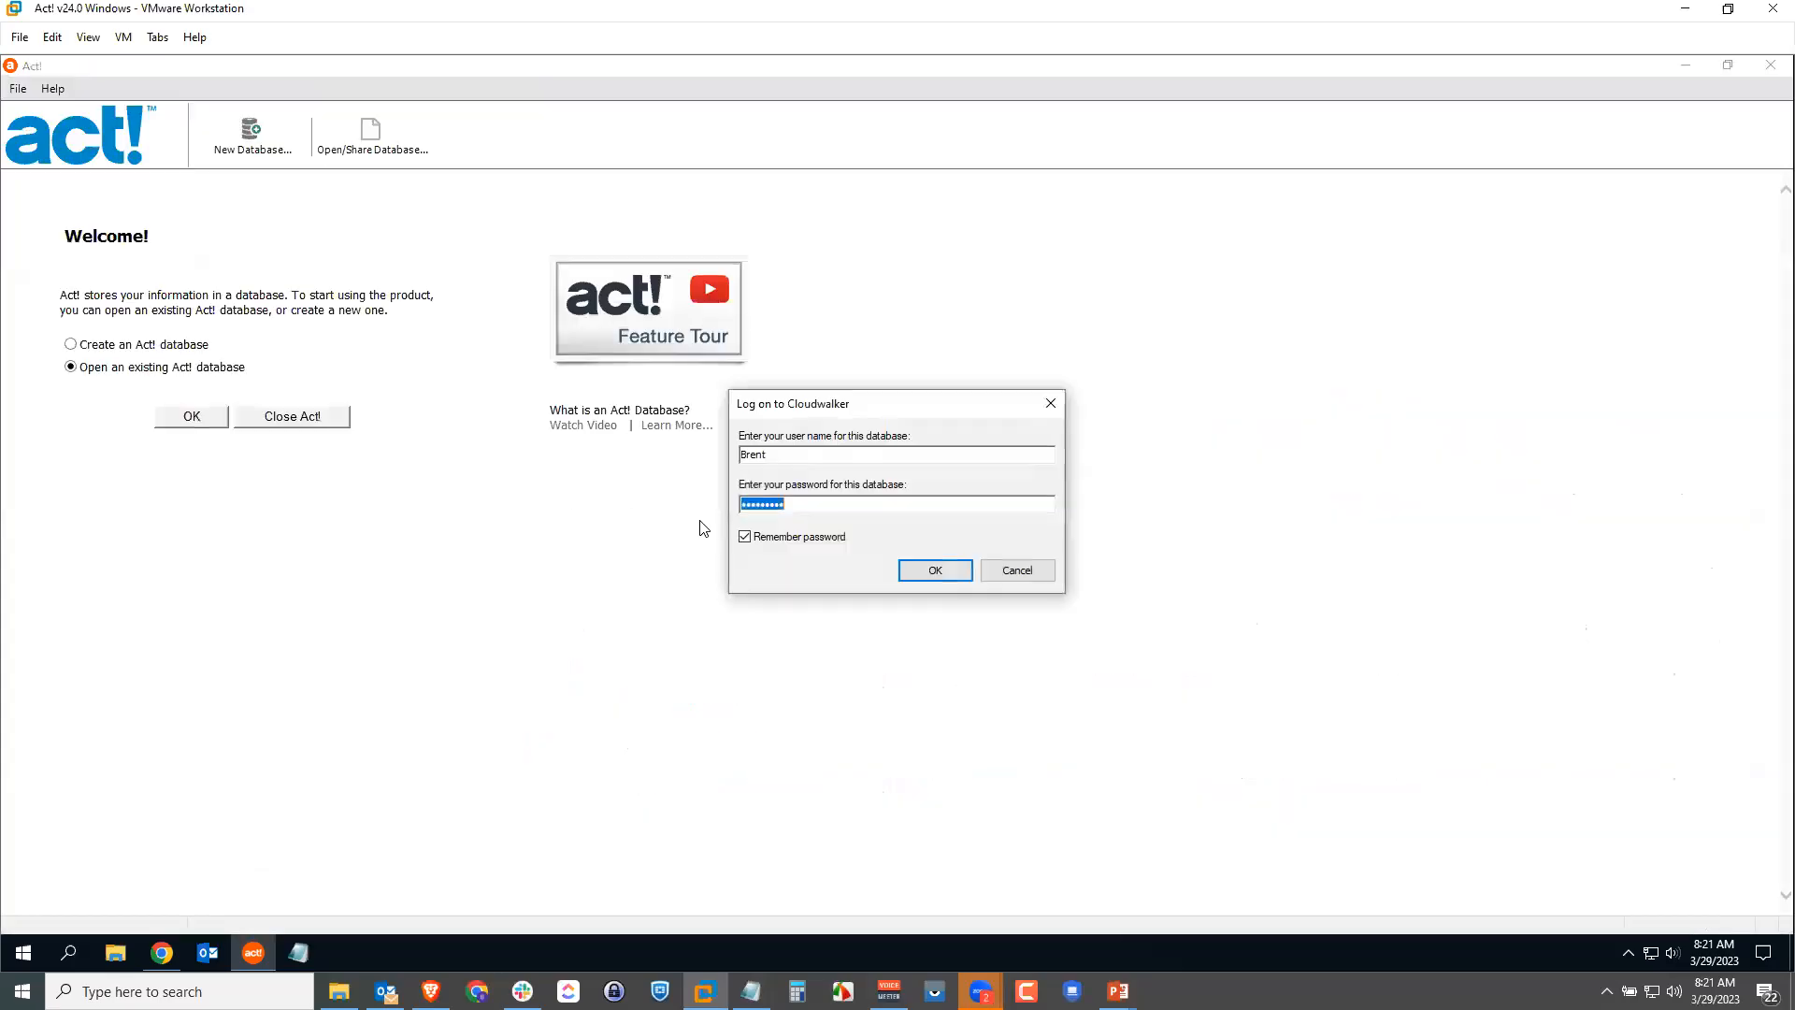
Step: Log on to Cloudwalker as a different user with a blank password
{"action": "left_click_drag", "start_coordinate": [821, 460], "coordinate": [715, 466]}
{"action": "type", "text": "Randy"}
{"action": "key", "text": "Tab"}
{"action": "key", "text": "Return"}
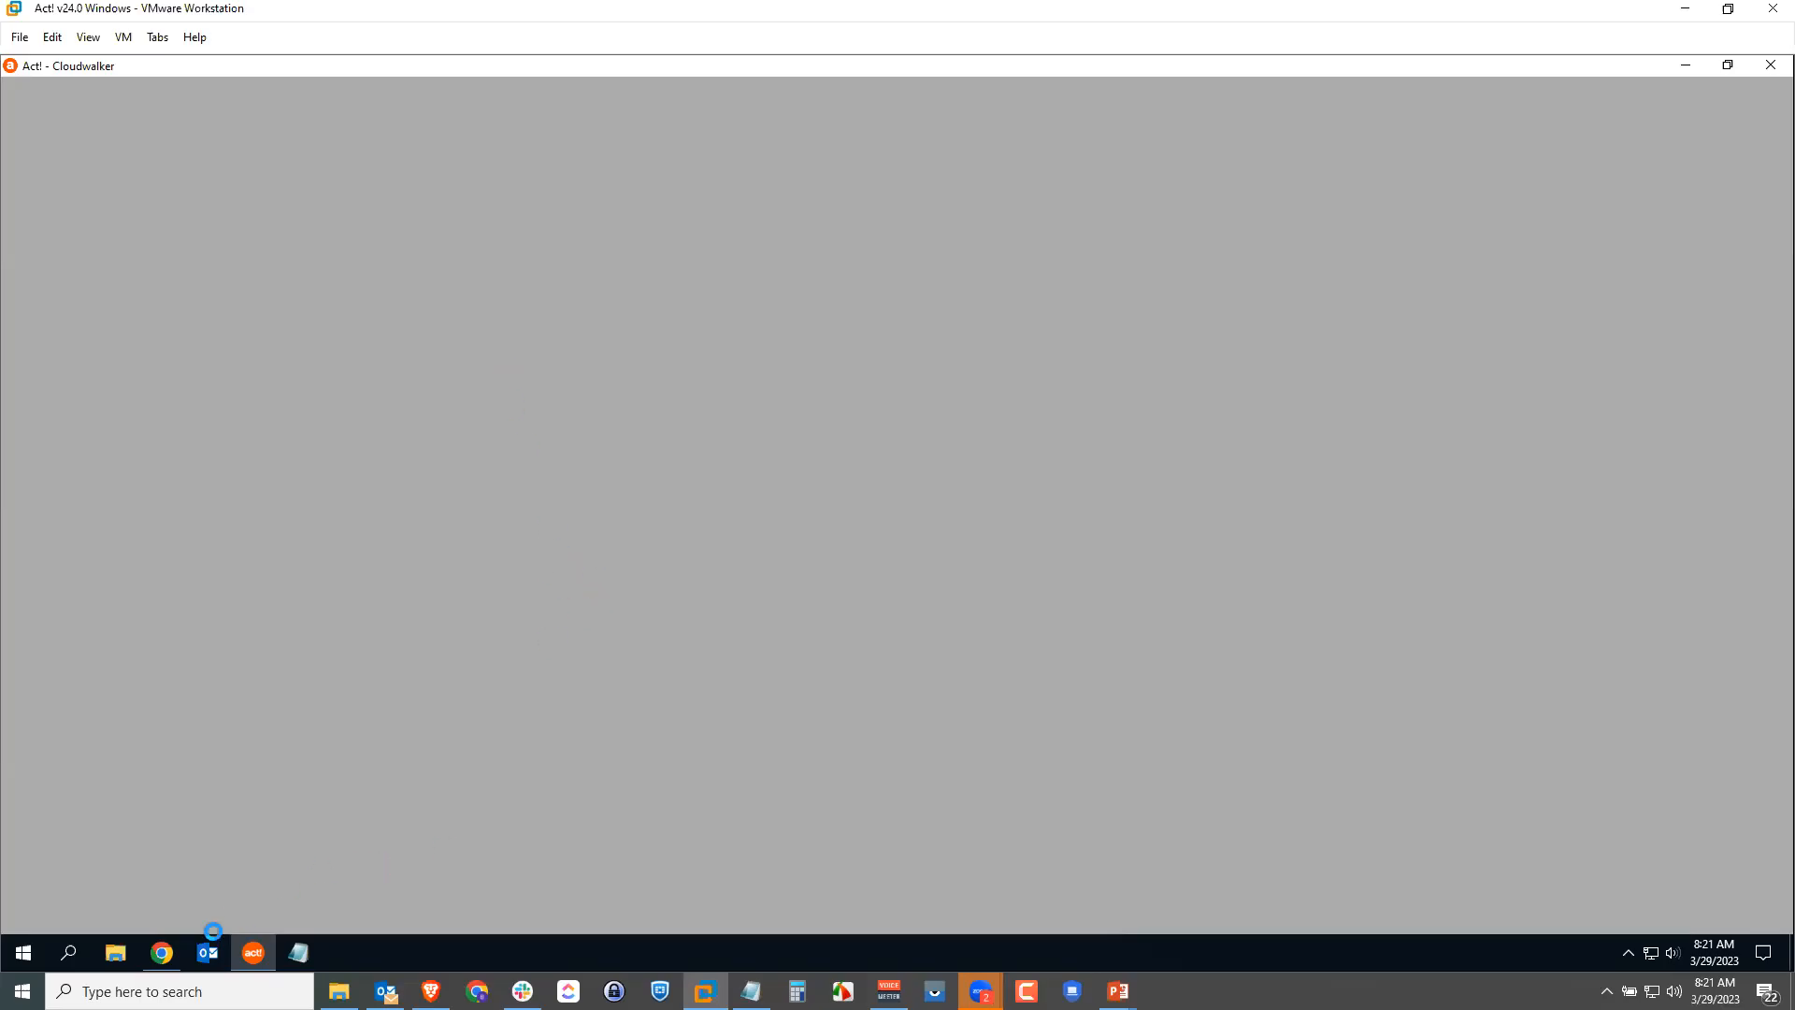
Step: In Act! web, open Manage Teams to view the five USA teams
{"action": "left_click", "coordinate": [162, 952]}
{"action": "mouse_move", "coordinate": [449, 324]}
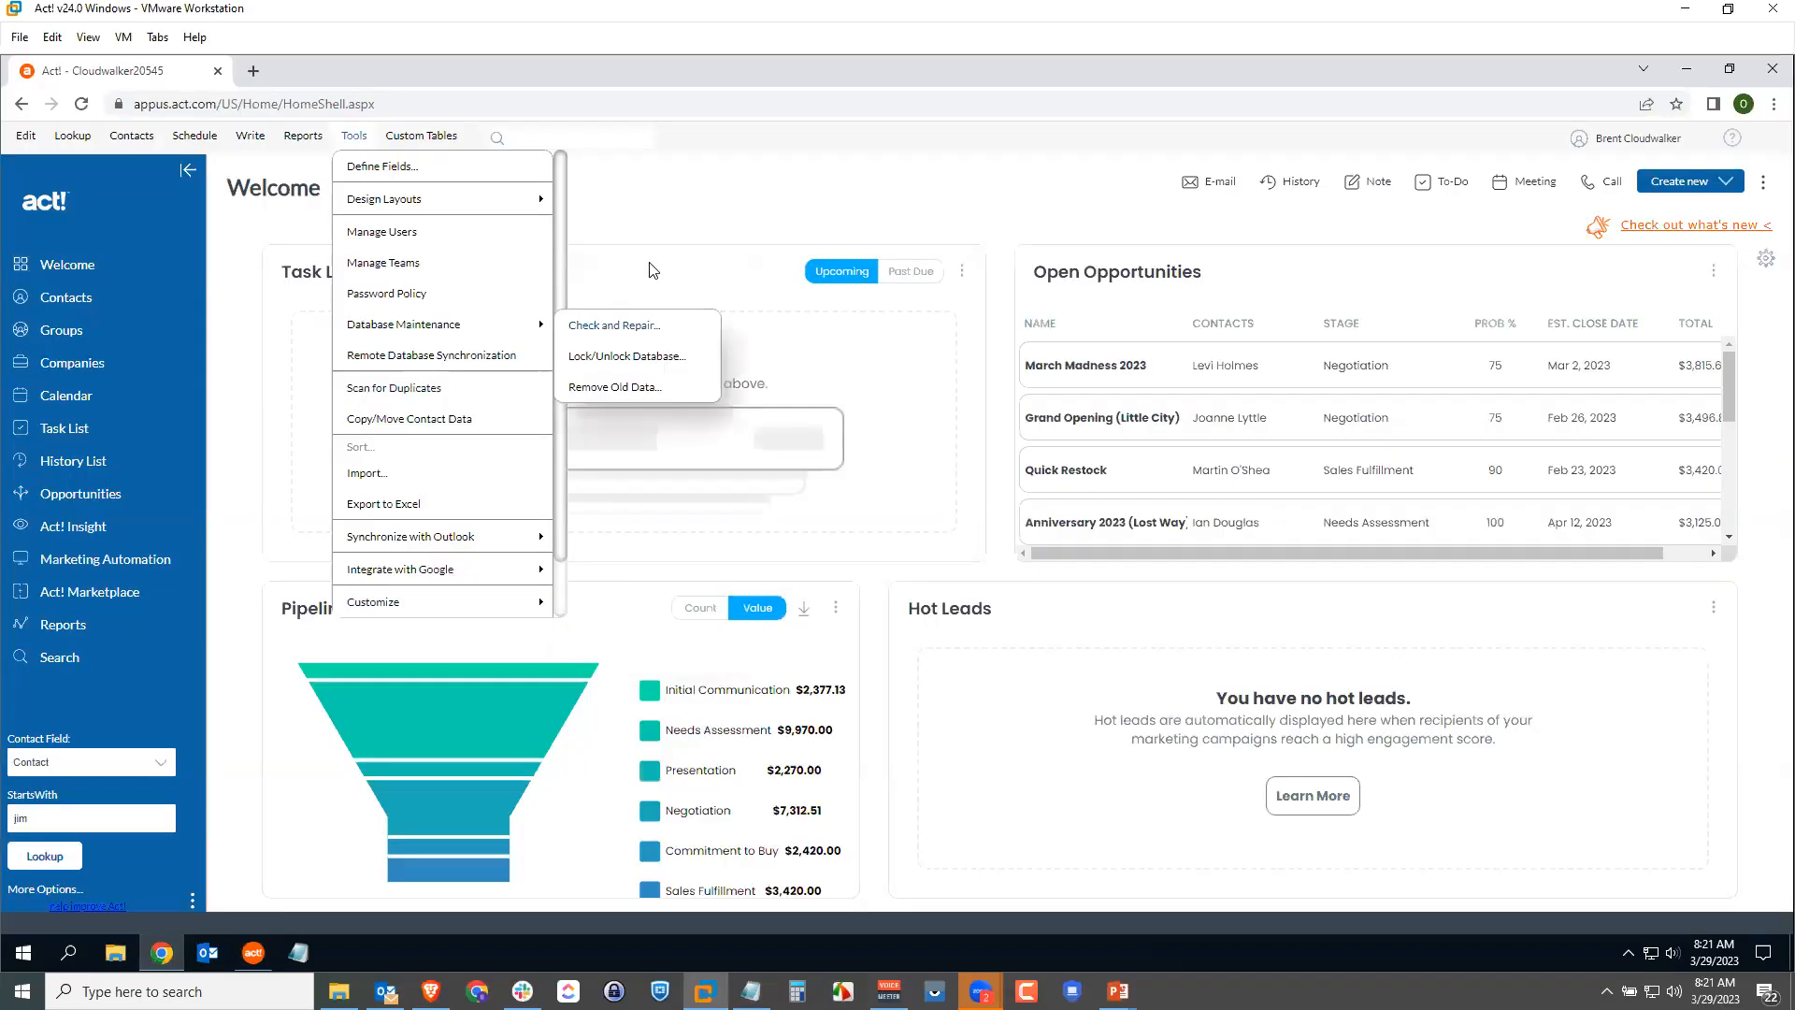
{"action": "left_click", "coordinate": [759, 94]}
{"action": "left_click", "coordinate": [773, 260]}
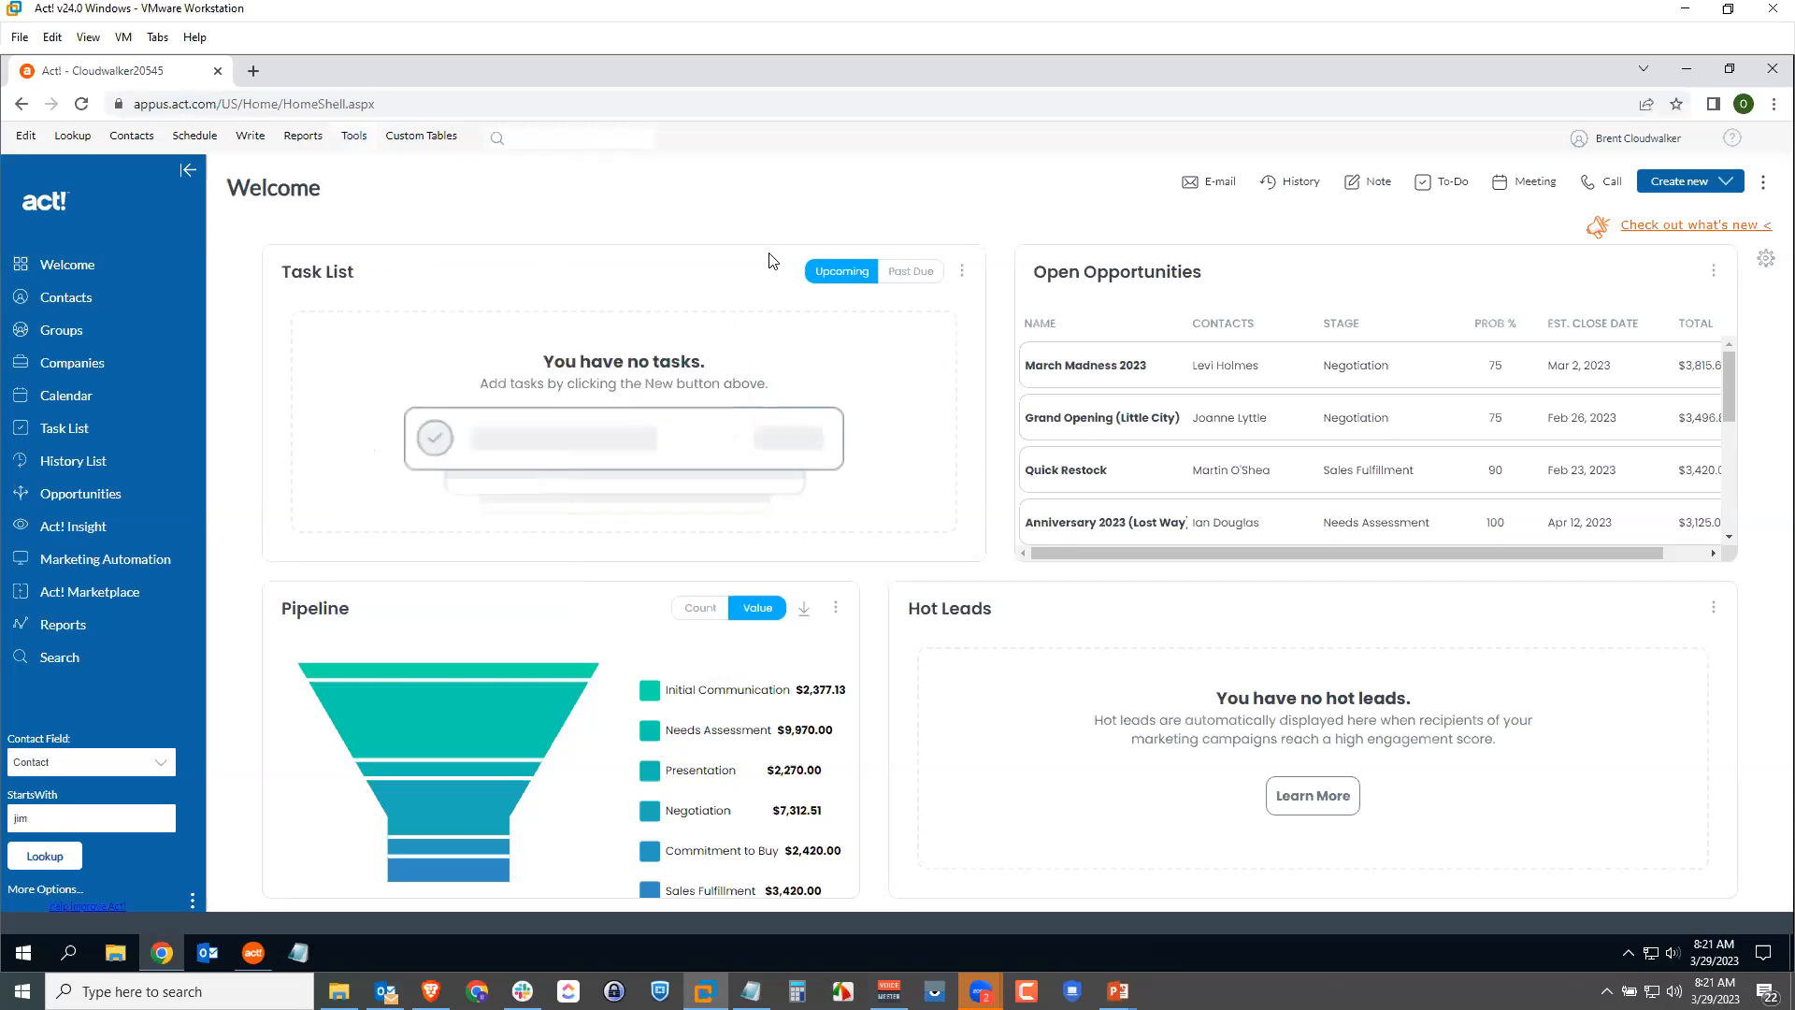
{"action": "left_click", "coordinate": [355, 136]}
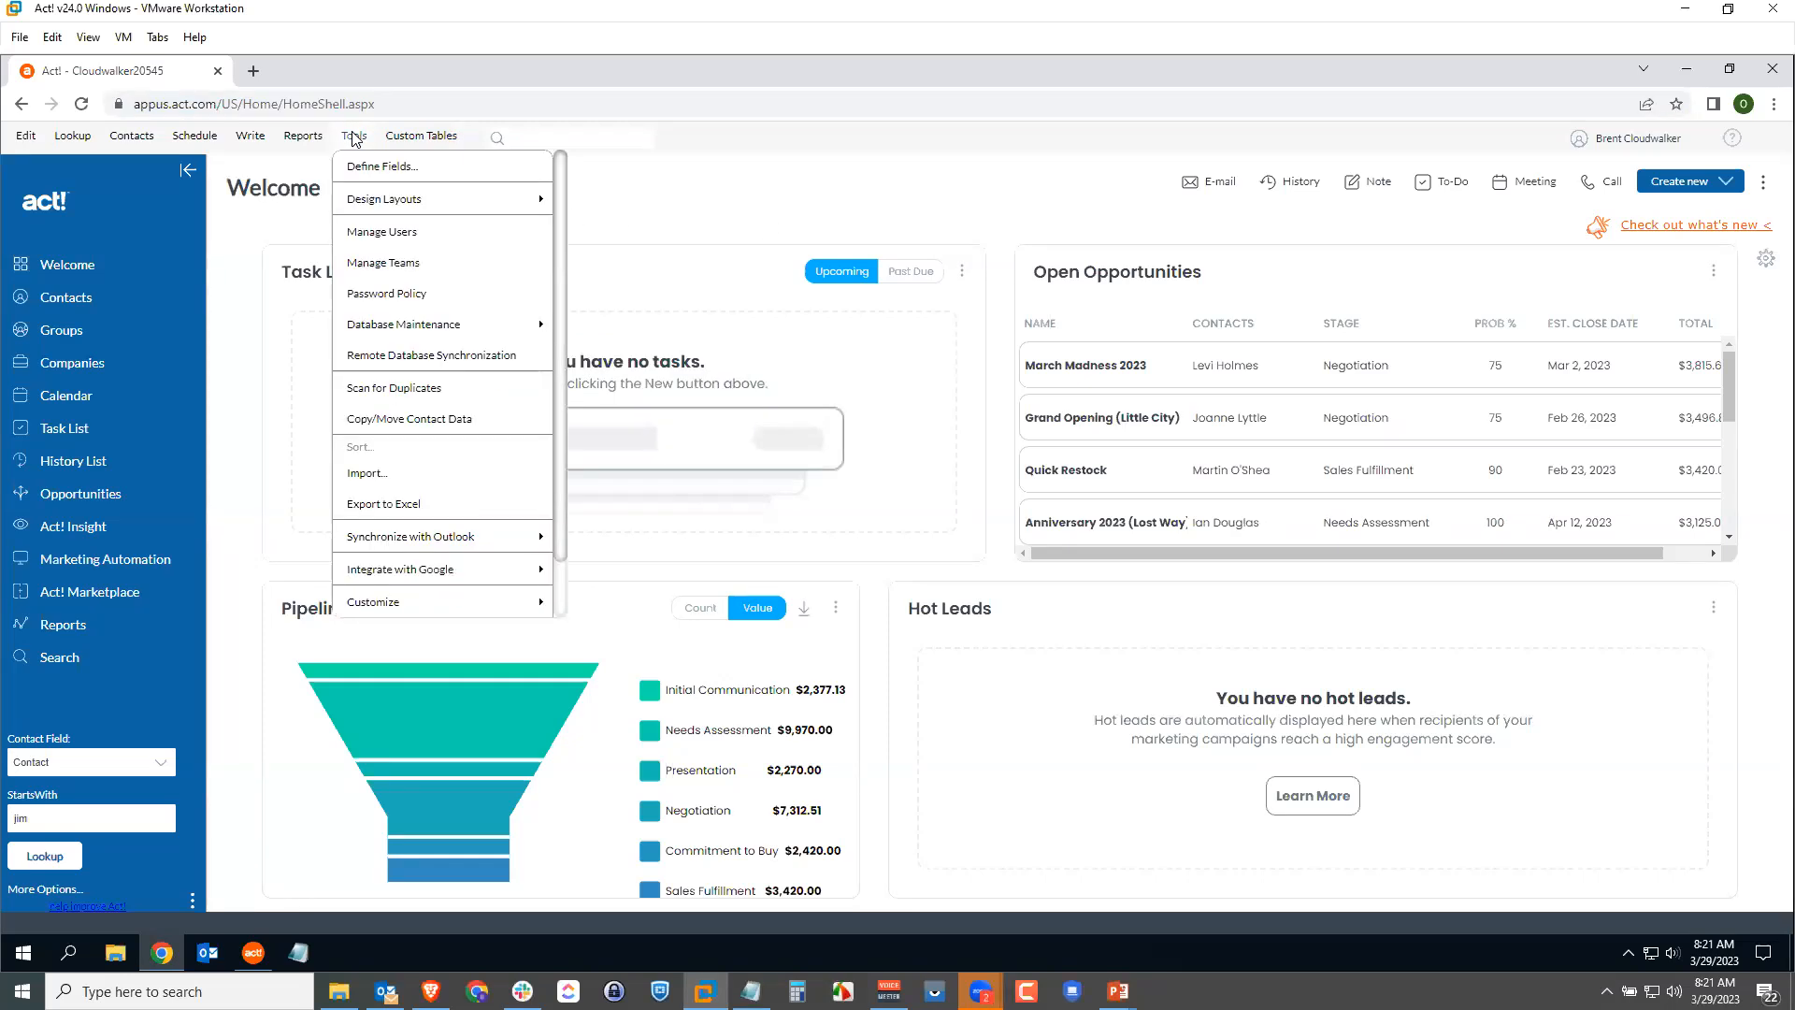
{"action": "left_click", "coordinate": [411, 266]}
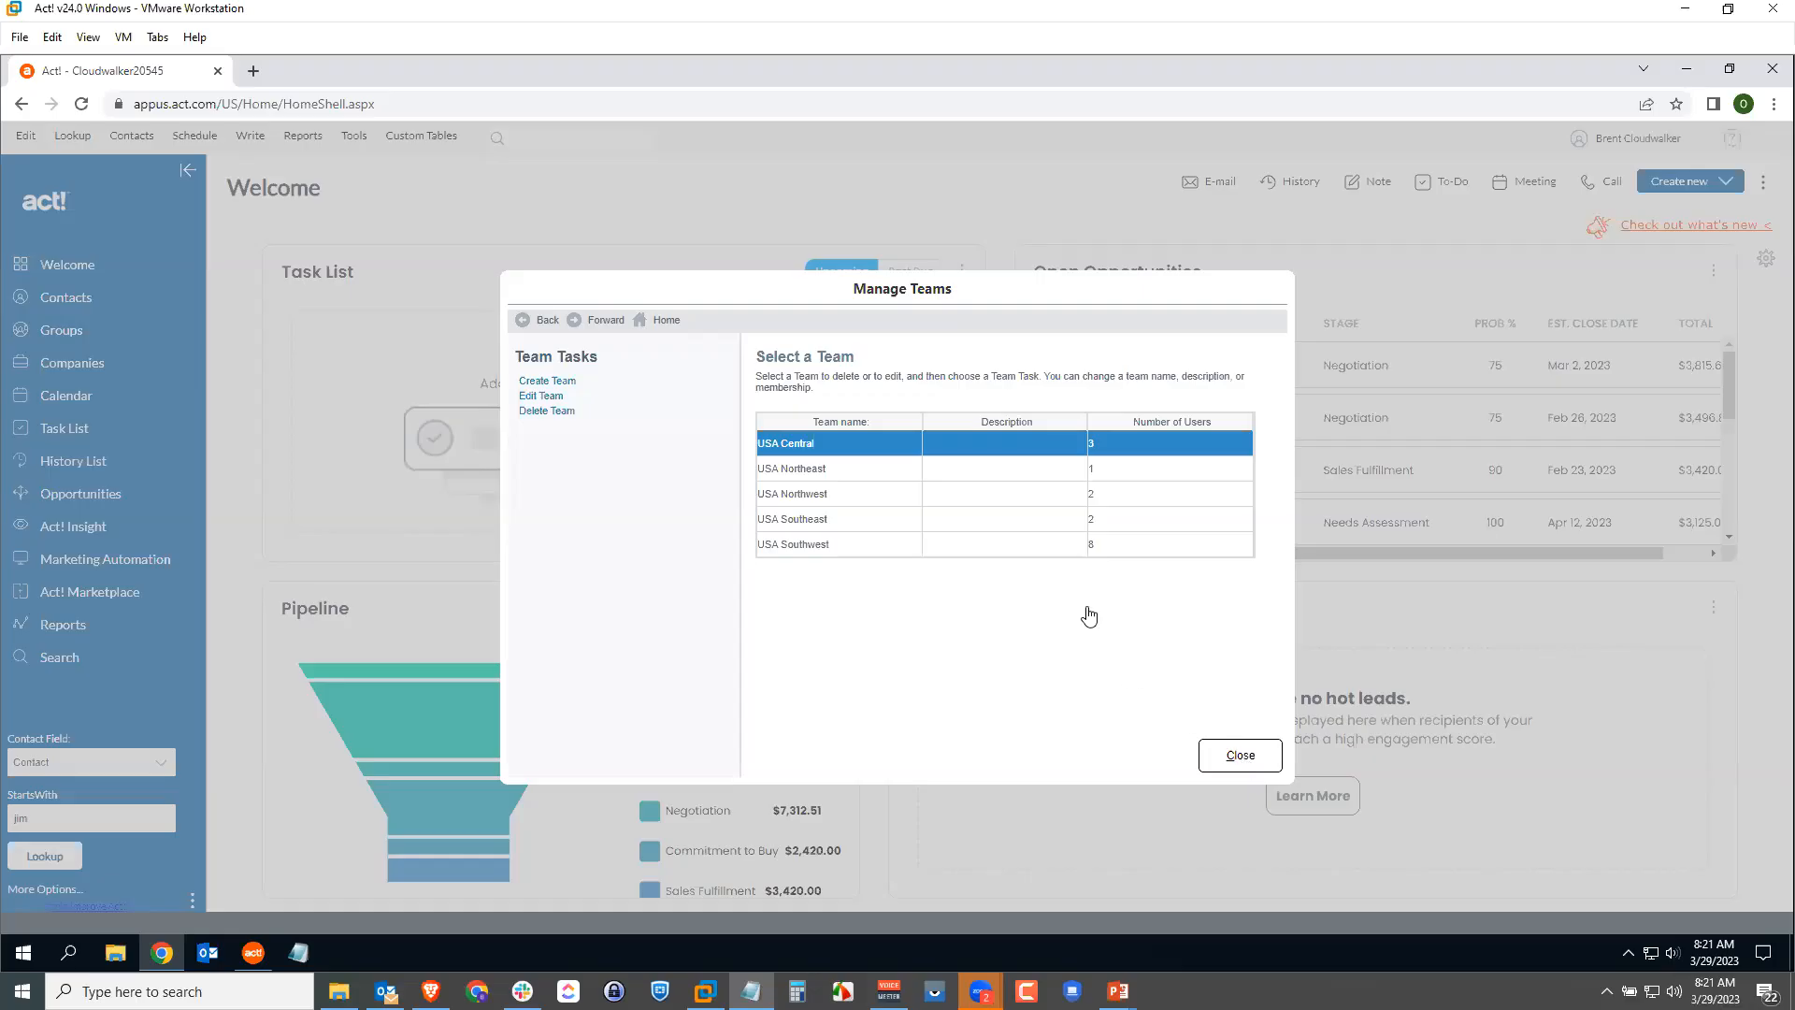
Step: Return to the desktop Act! window showing the Cloudwalker Welcome dashboard
{"action": "left_click", "coordinate": [1241, 758]}
{"action": "left_click", "coordinate": [253, 951]}
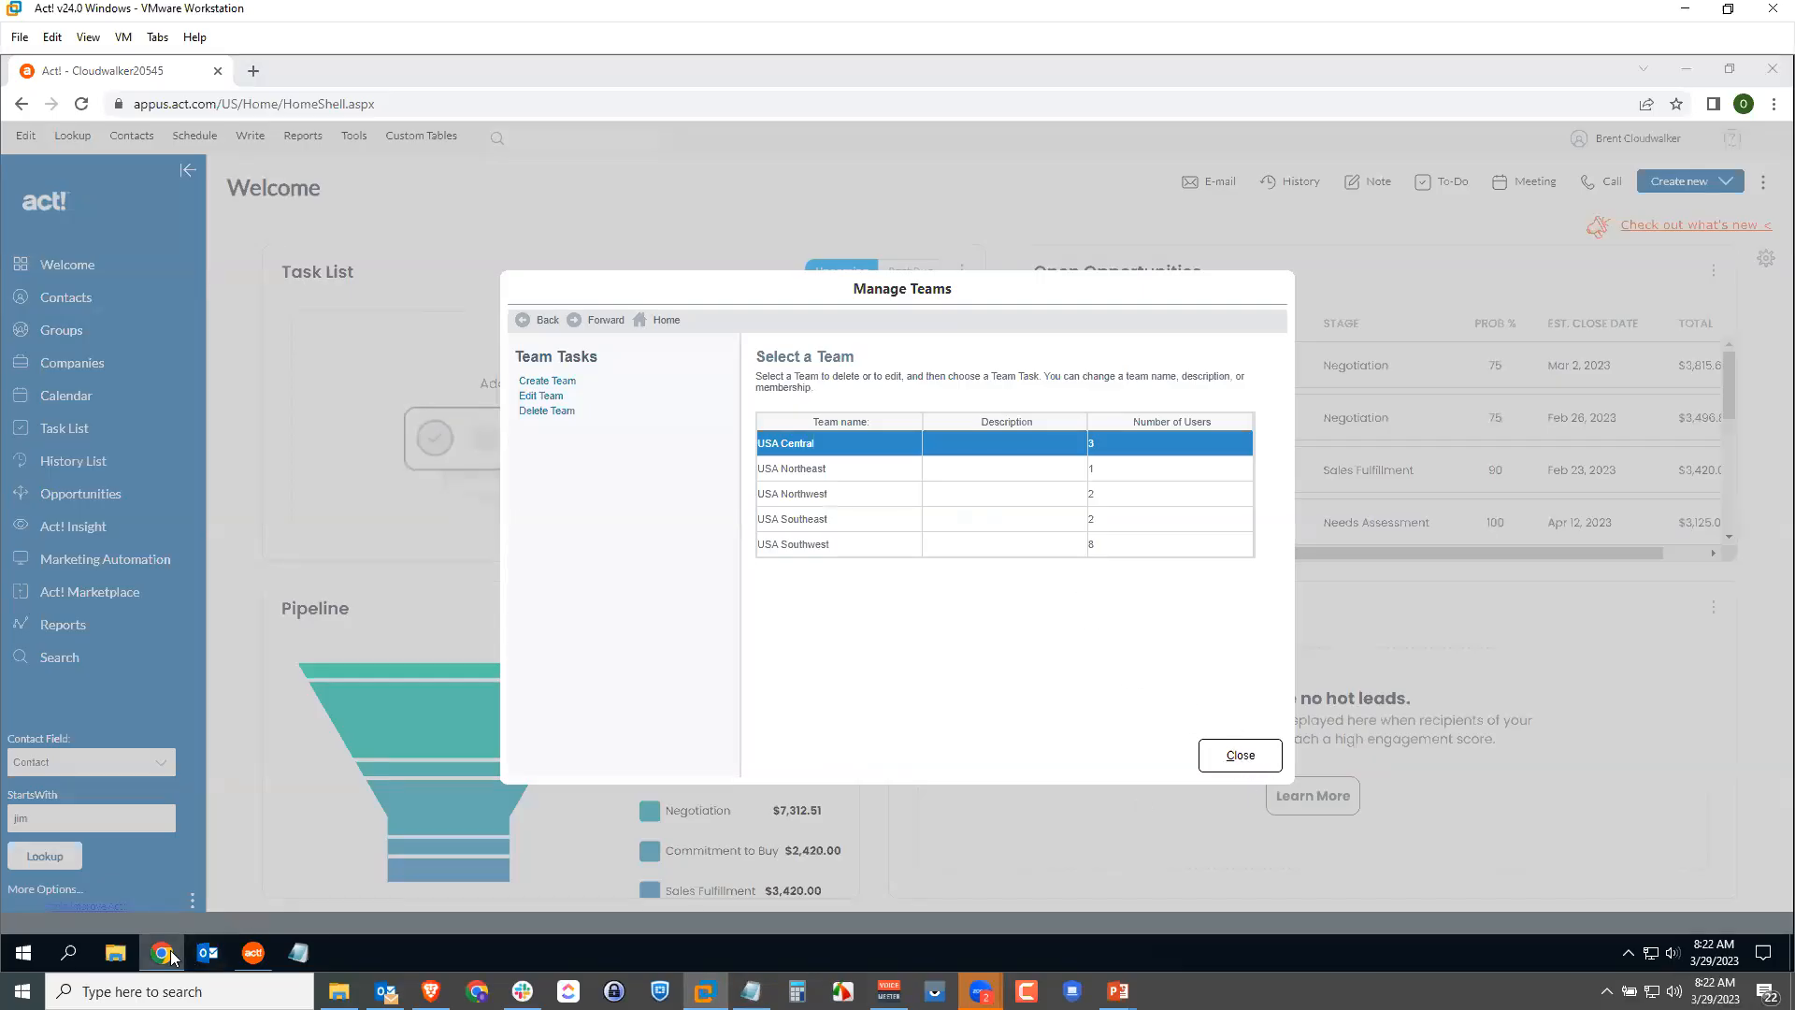
{"action": "left_click", "coordinate": [253, 952]}
{"action": "left_click", "coordinate": [254, 952]}
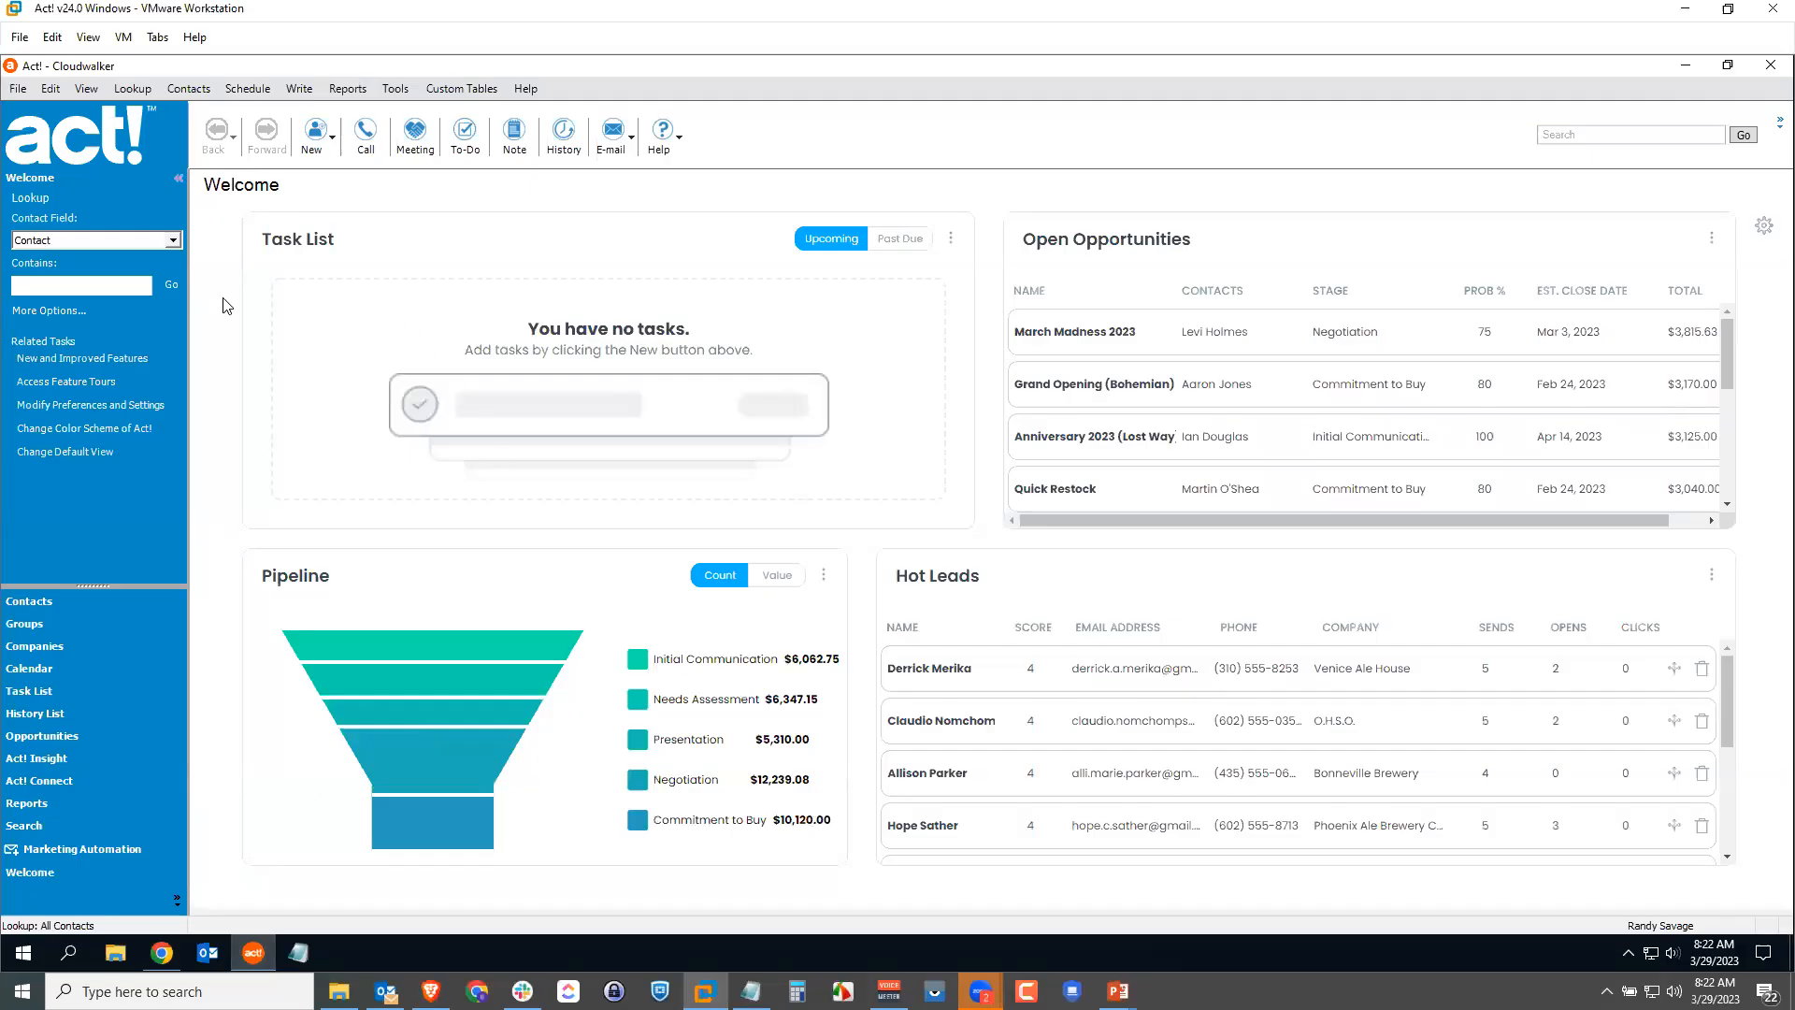
Step: Open Preferences and show the Startup settings, with Welcome as the startup view
{"action": "left_click", "coordinate": [985, 203]}
{"action": "left_click", "coordinate": [388, 92]}
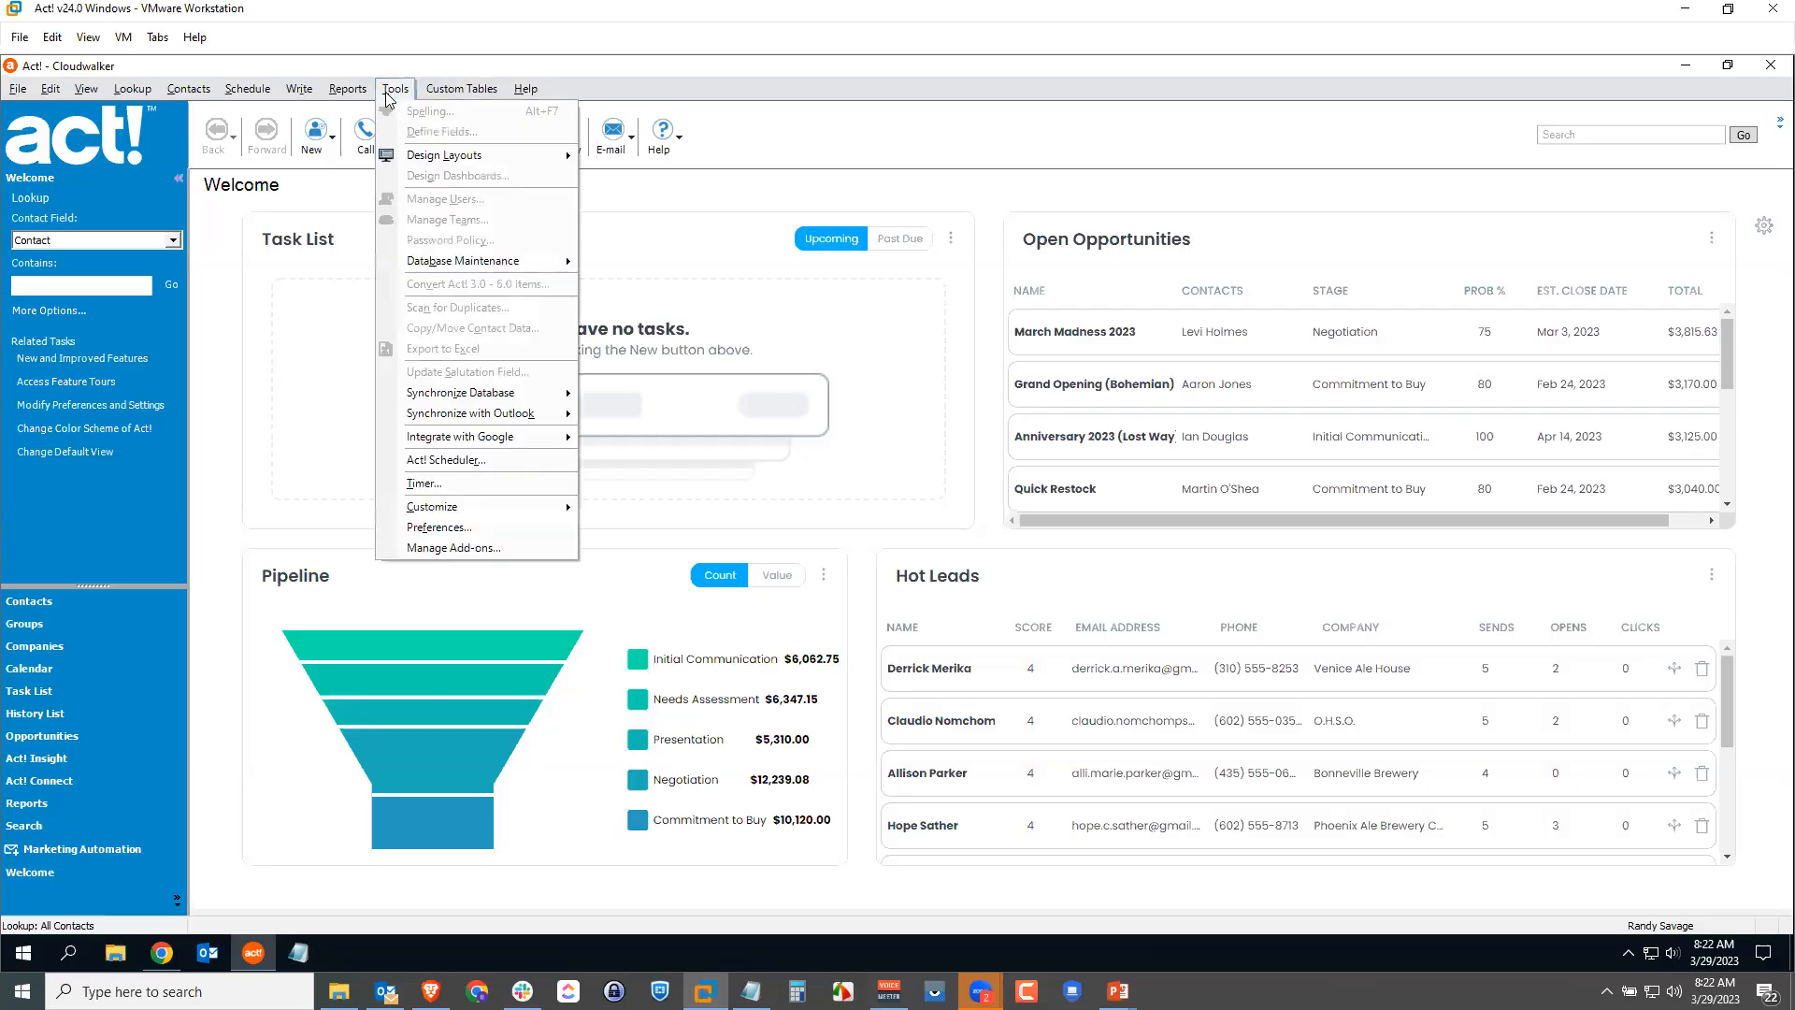
{"action": "left_click", "coordinate": [465, 529]}
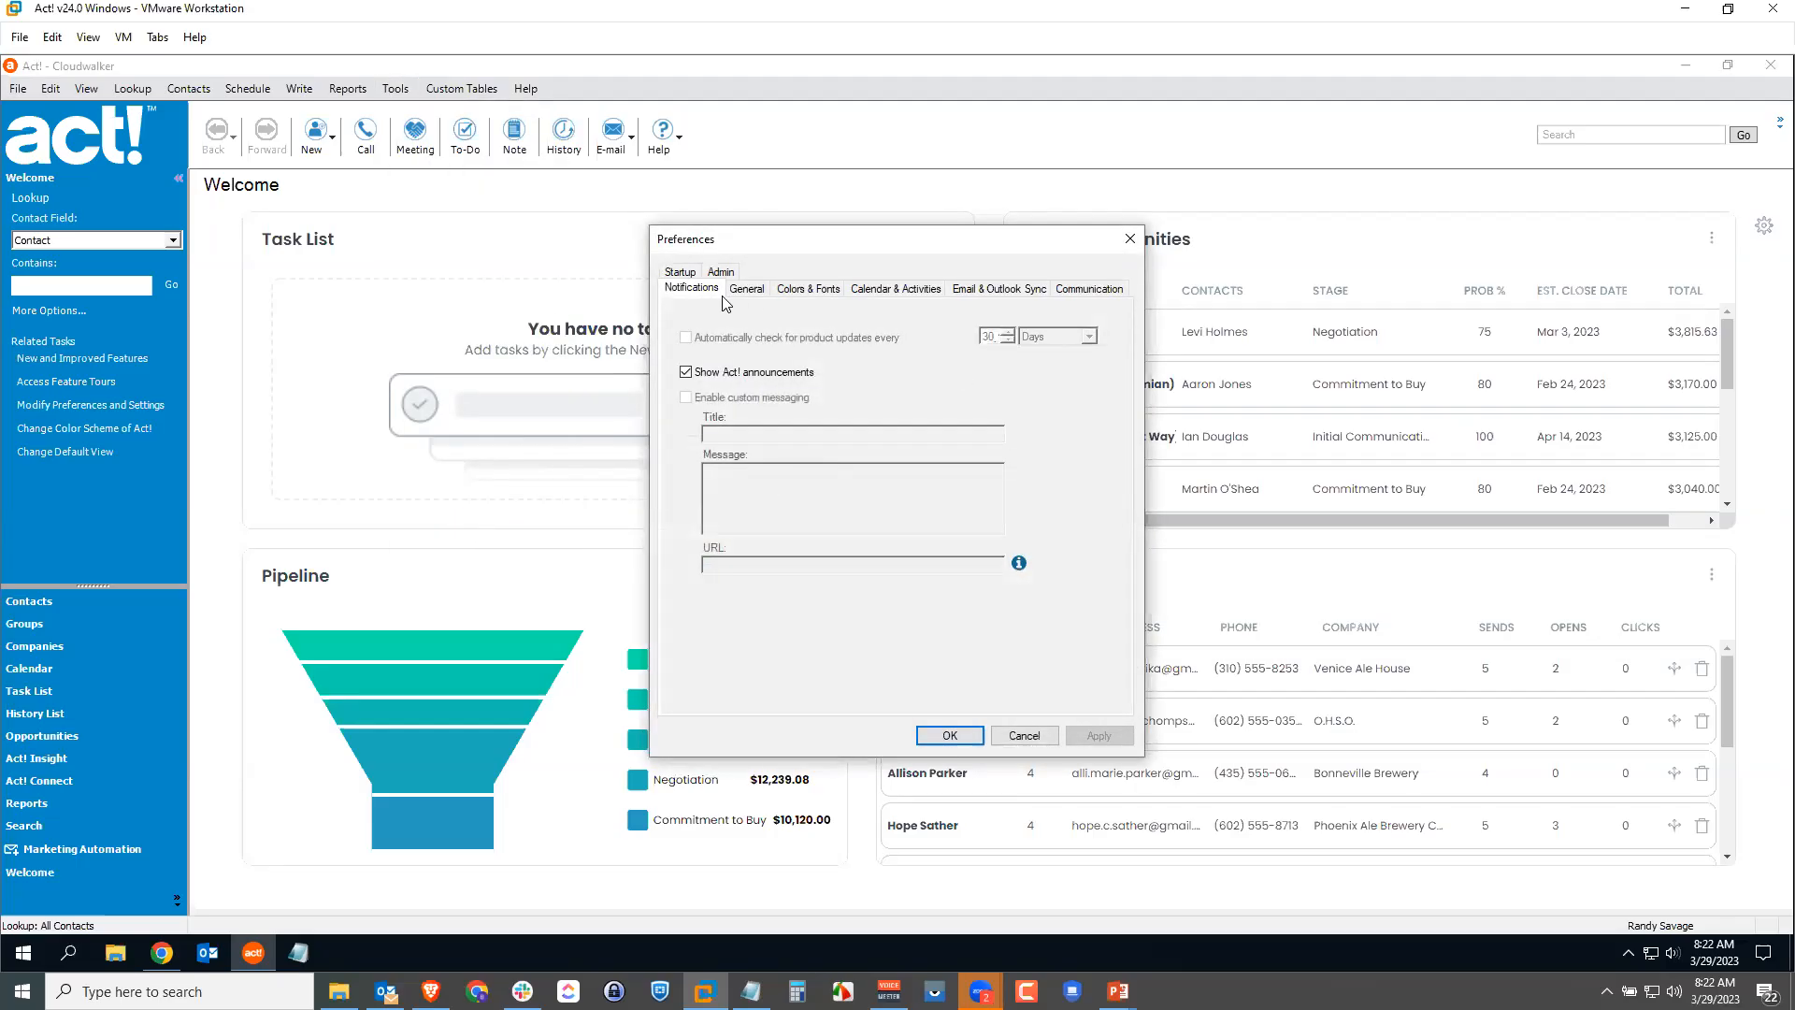
{"action": "left_click", "coordinate": [681, 272]}
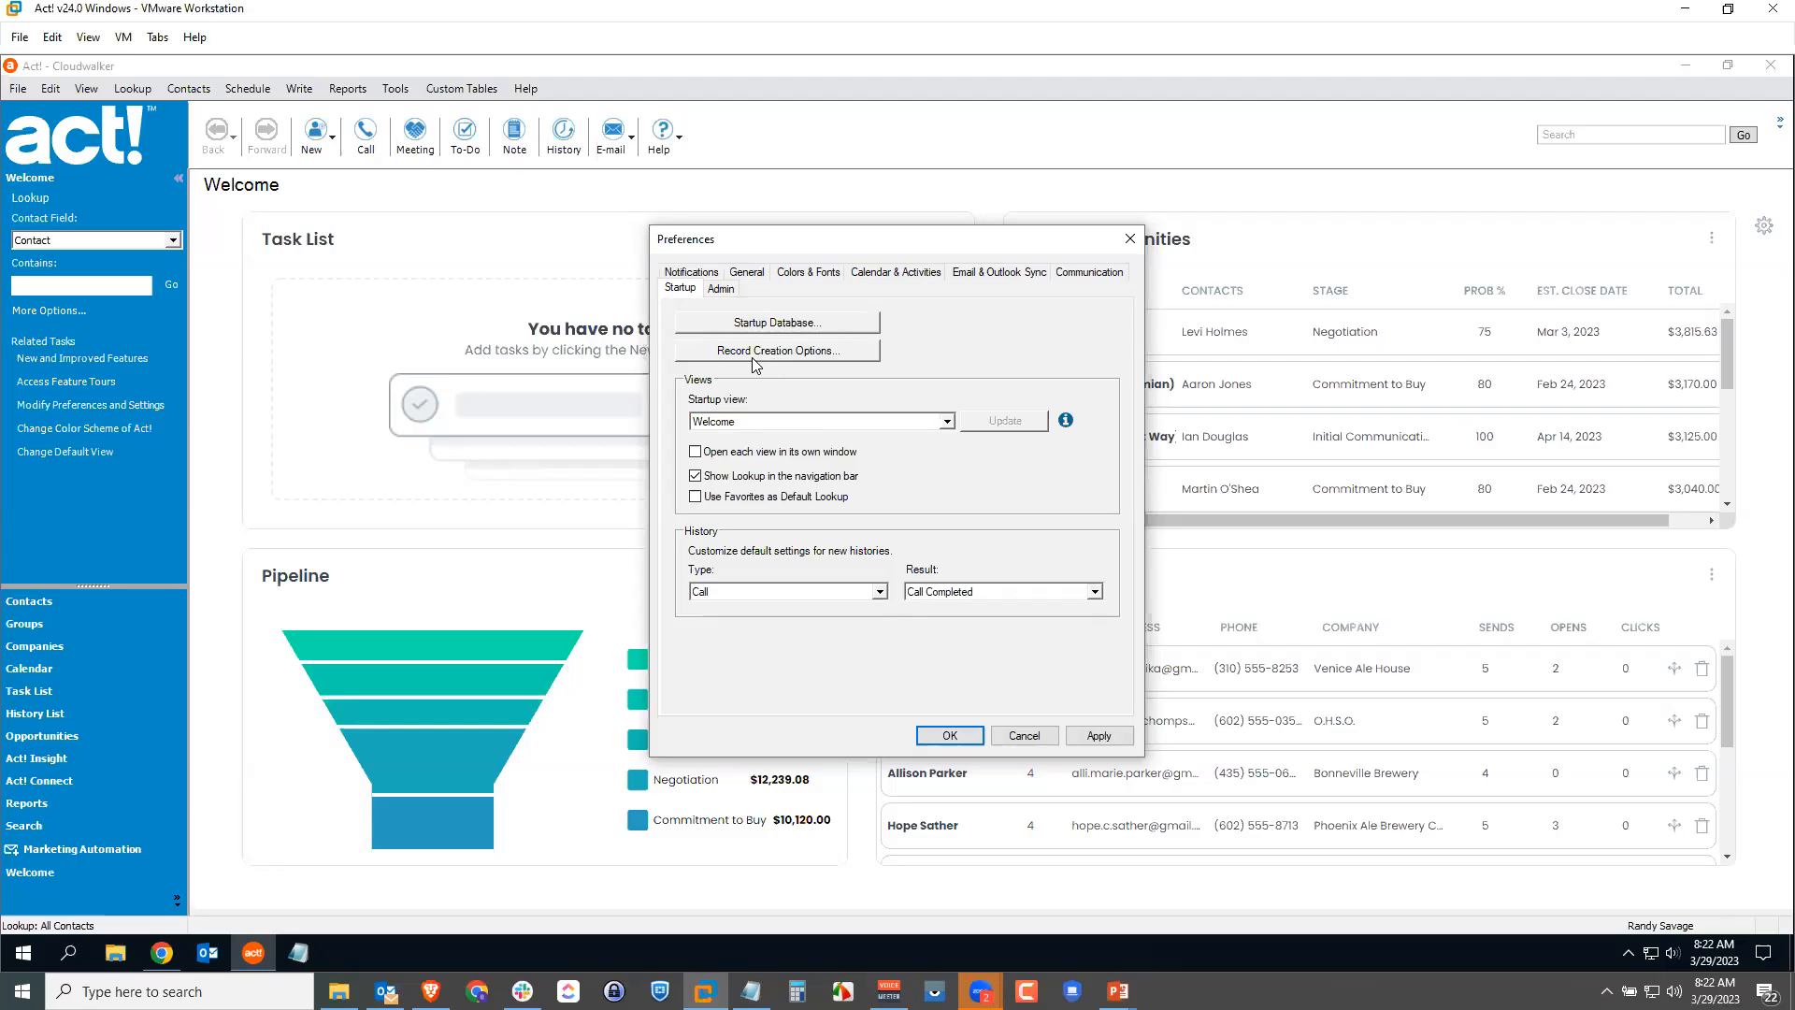
Step: In Record Creation Options, make new contacts default to Limited Access
{"action": "left_click", "coordinate": [783, 357]}
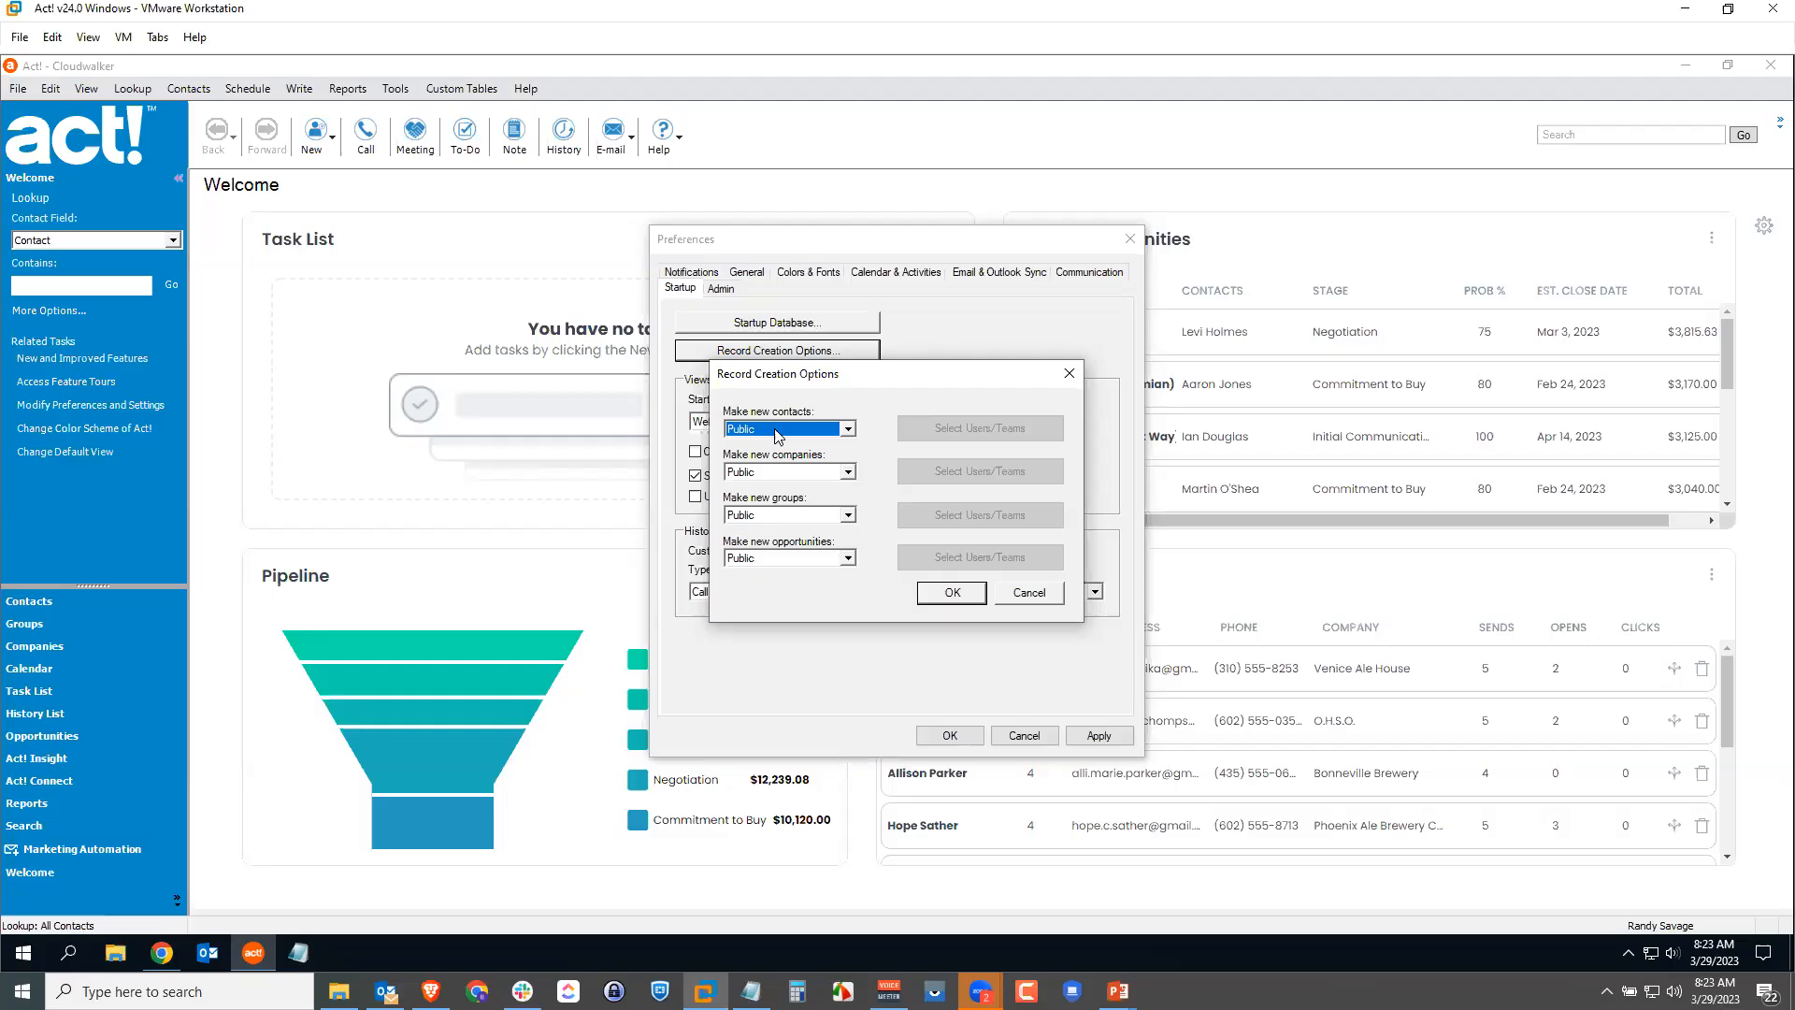
{"action": "left_click", "coordinate": [848, 430]}
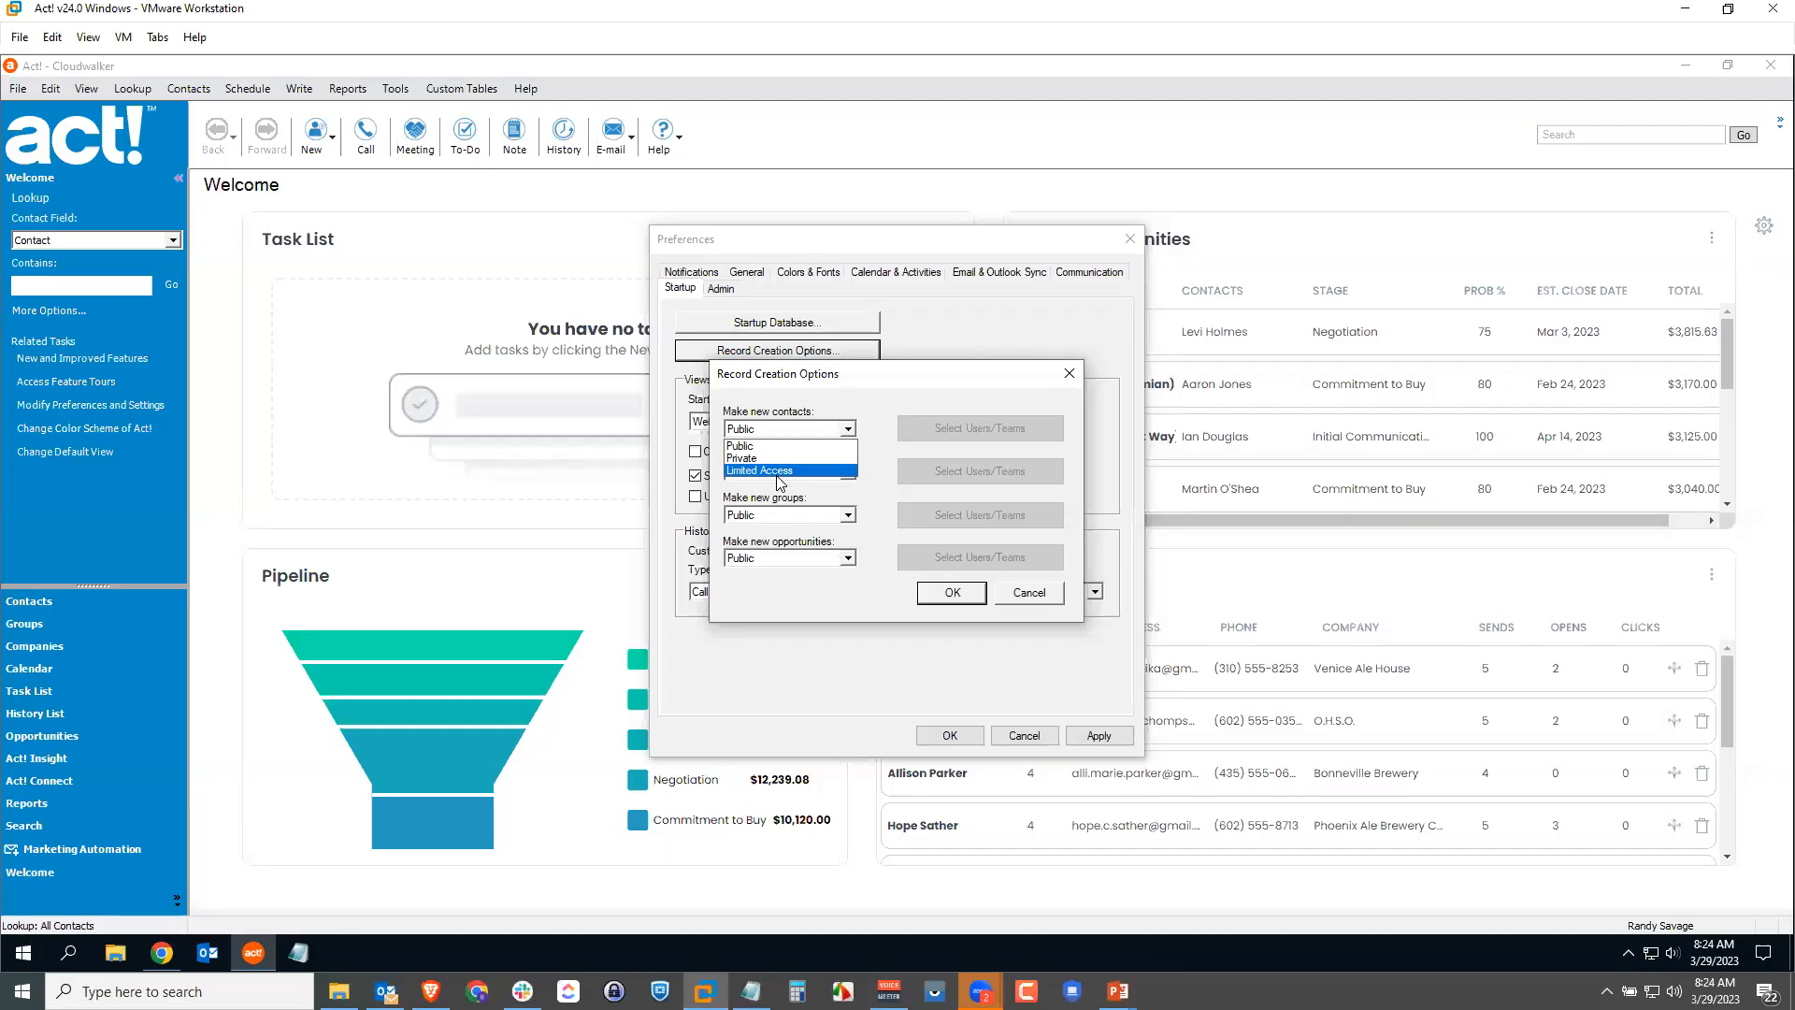
{"action": "left_click", "coordinate": [780, 473]}
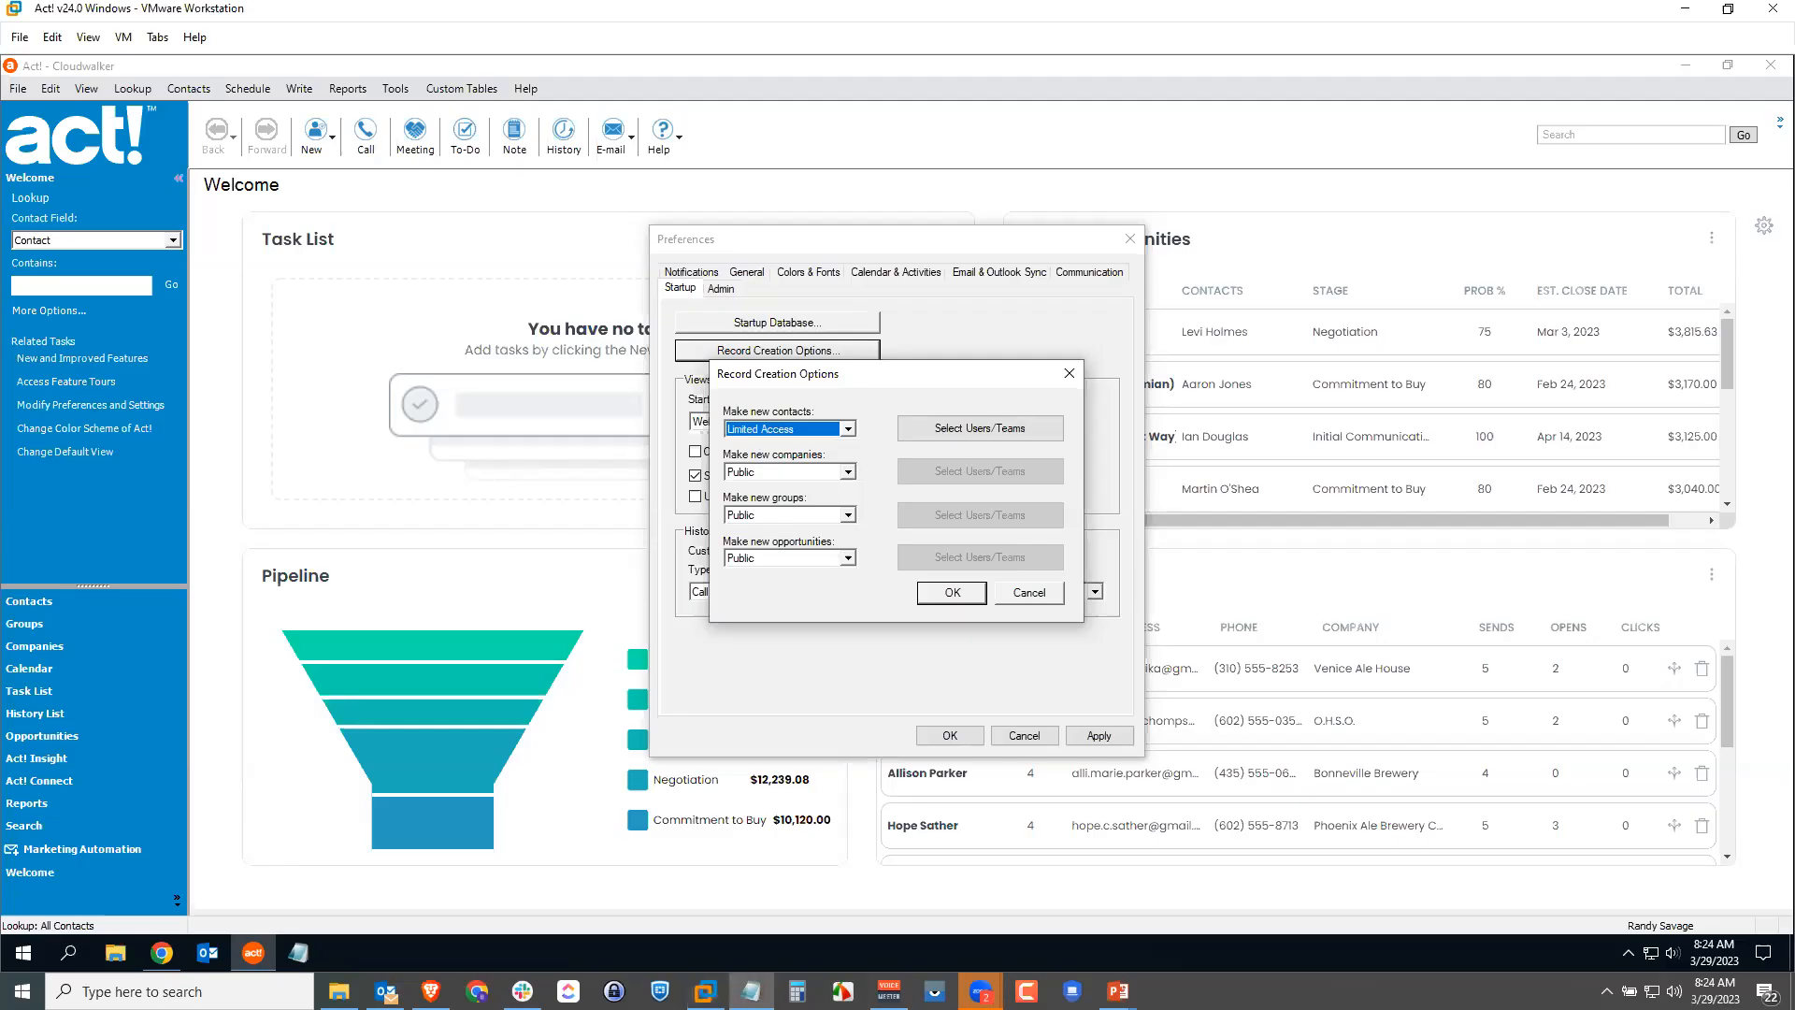
{"action": "left_click", "coordinate": [921, 420]}
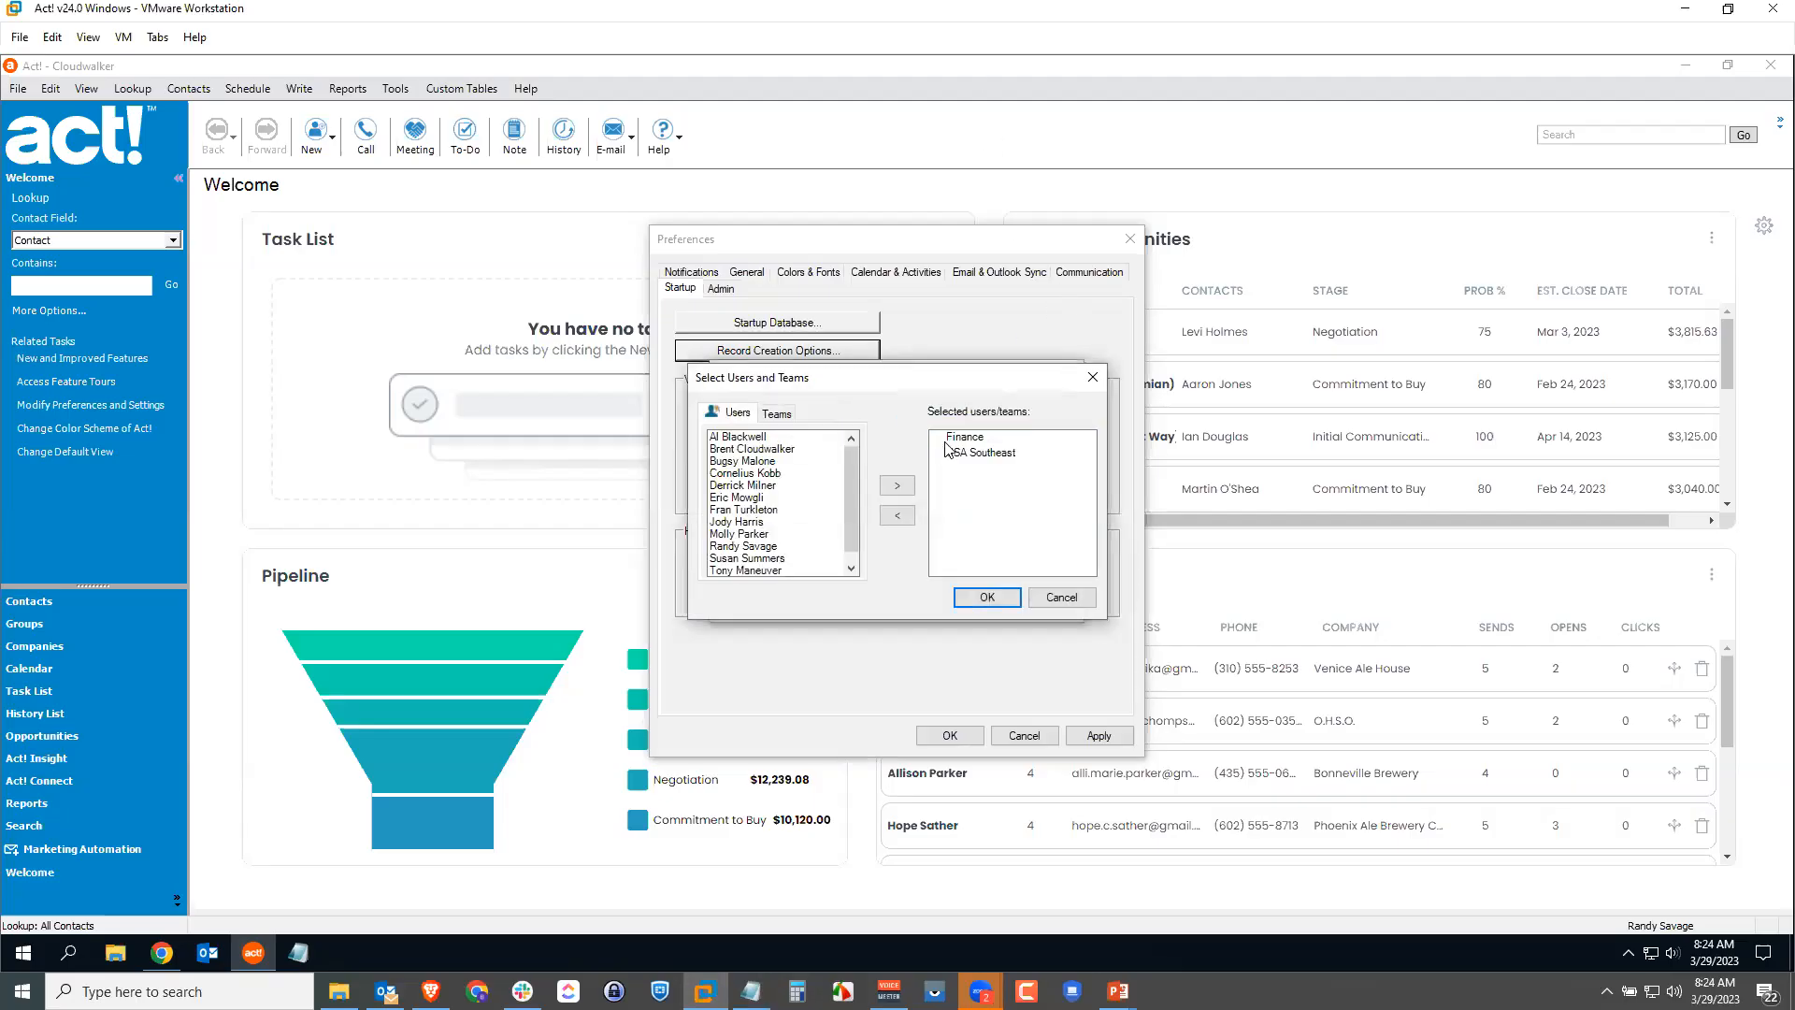
Step: Share new contacts with the Finance and USA Southeast teams, confirm, and apply preferences
{"action": "left_click", "coordinate": [972, 440]}
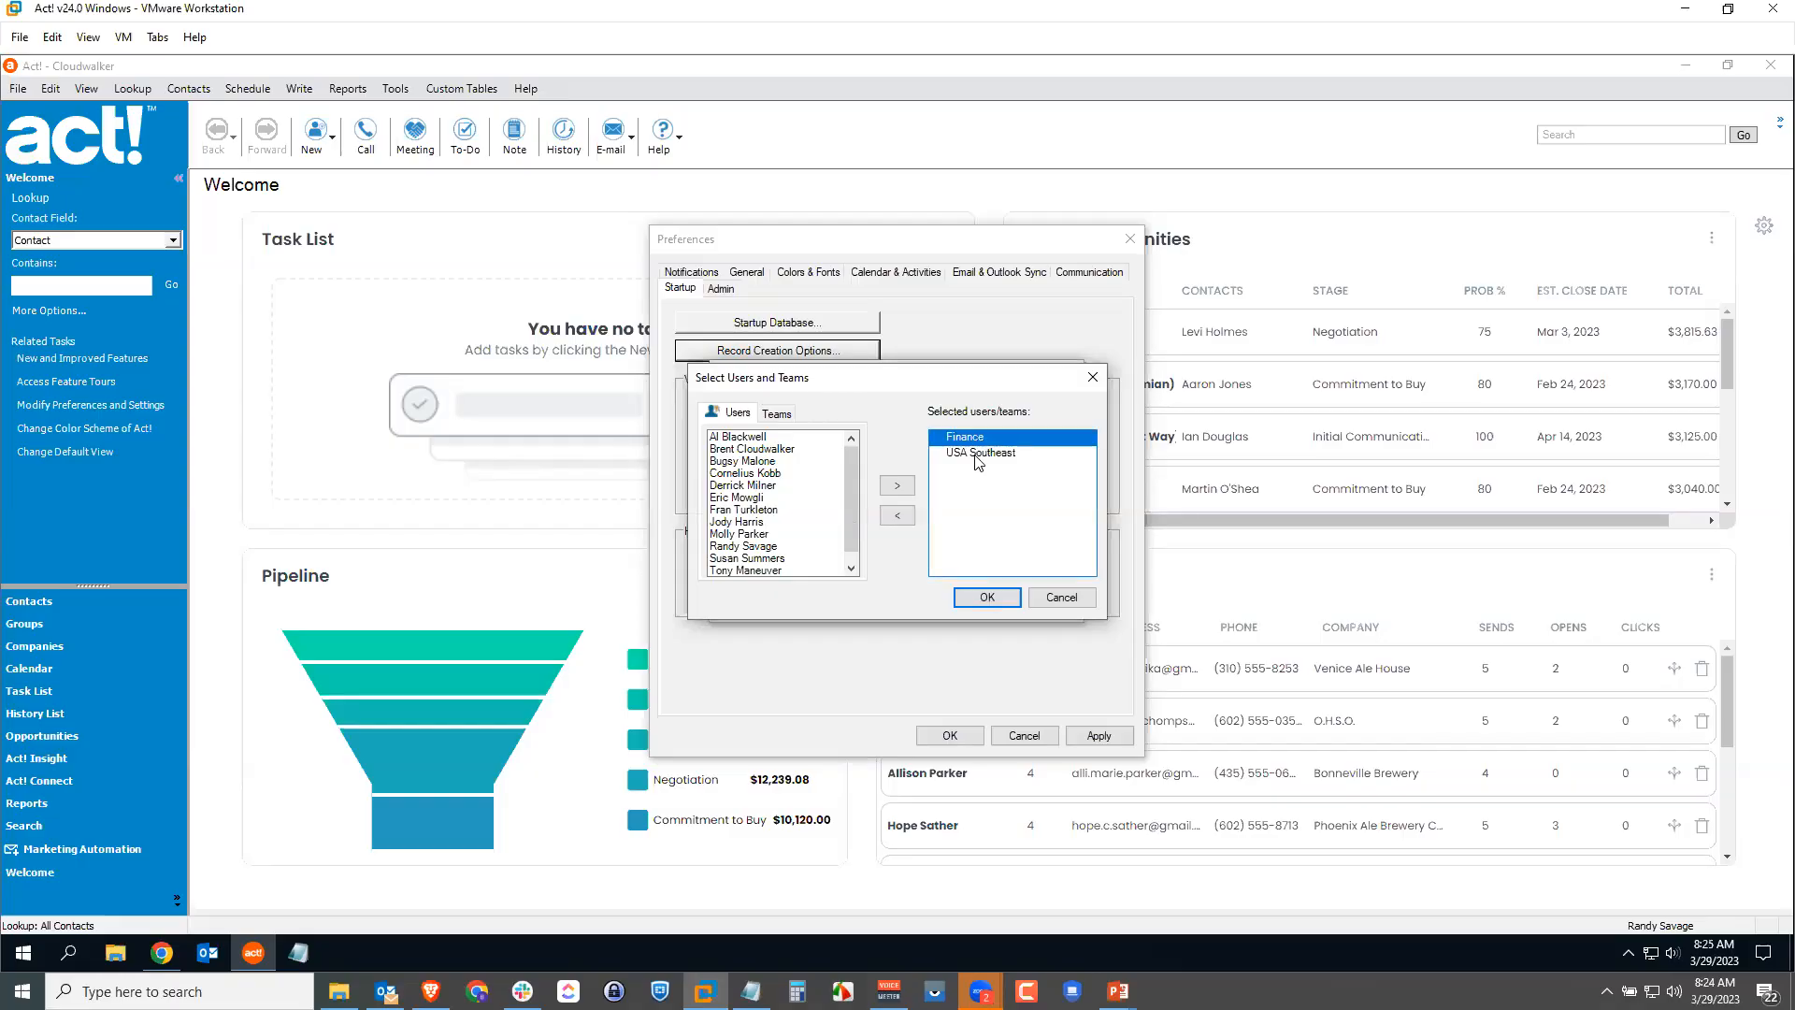
{"action": "left_click", "coordinate": [982, 455]}
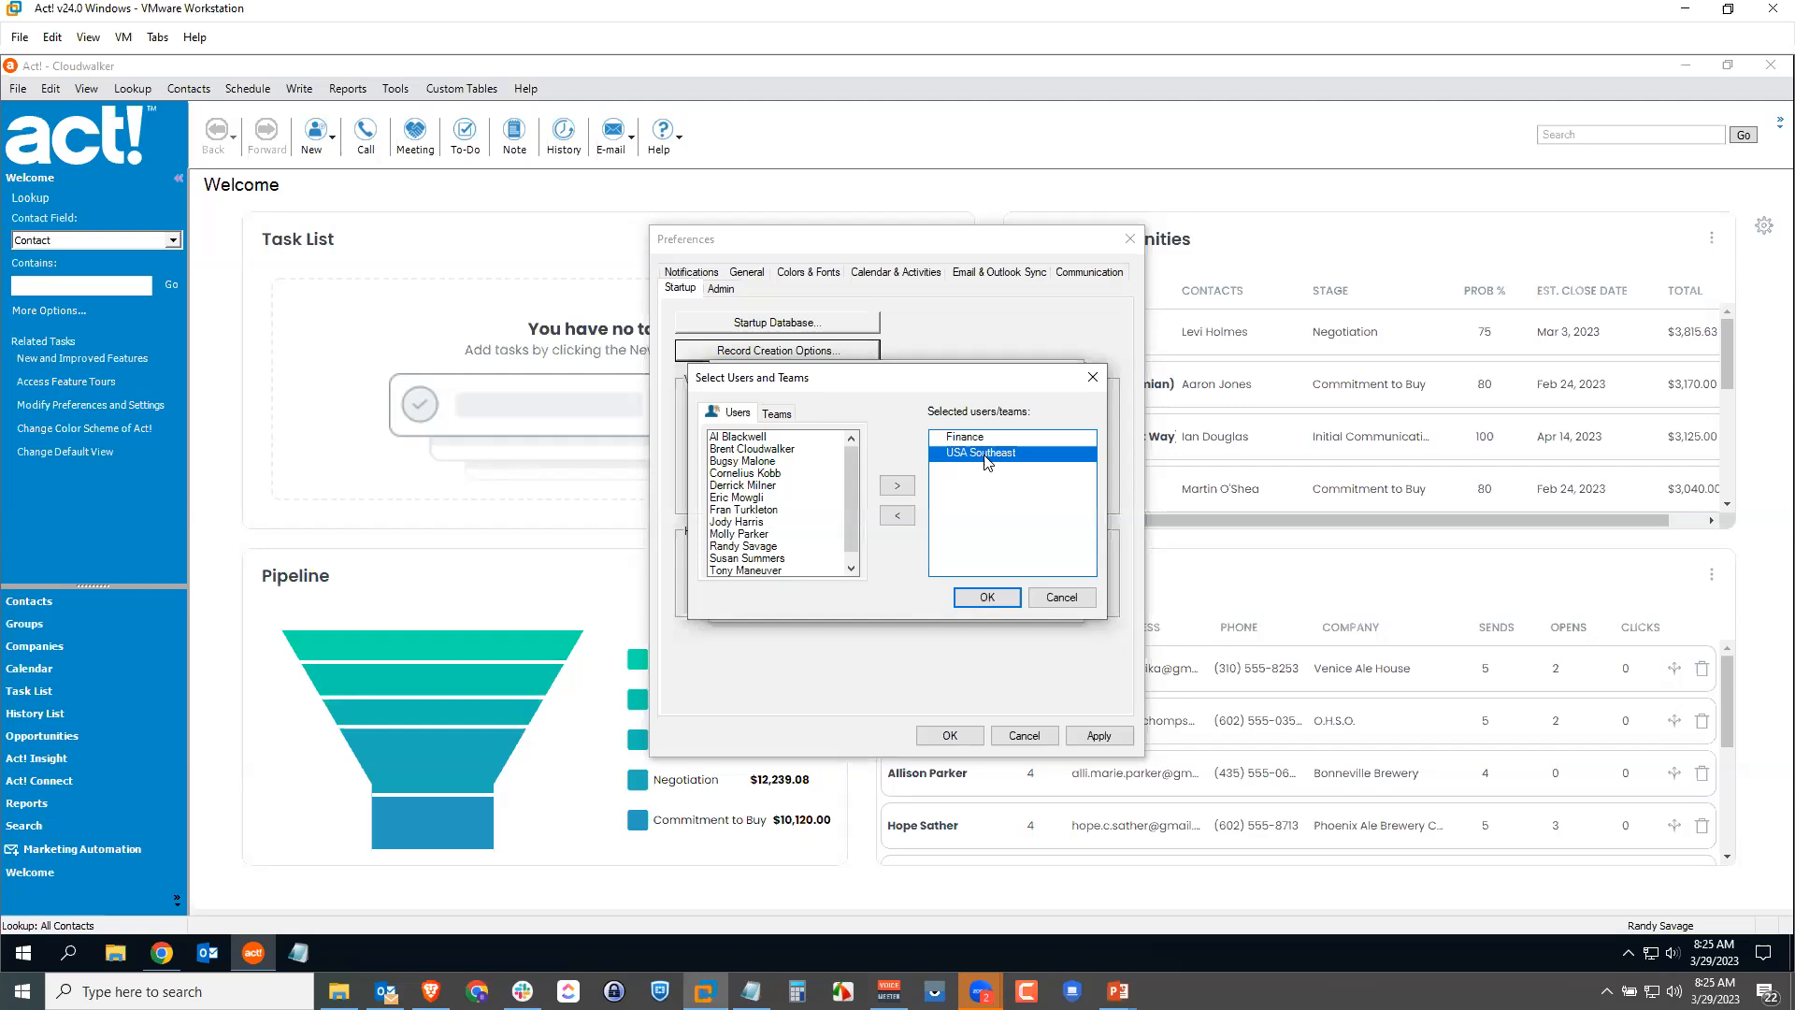
{"action": "left_click", "coordinate": [974, 440]}
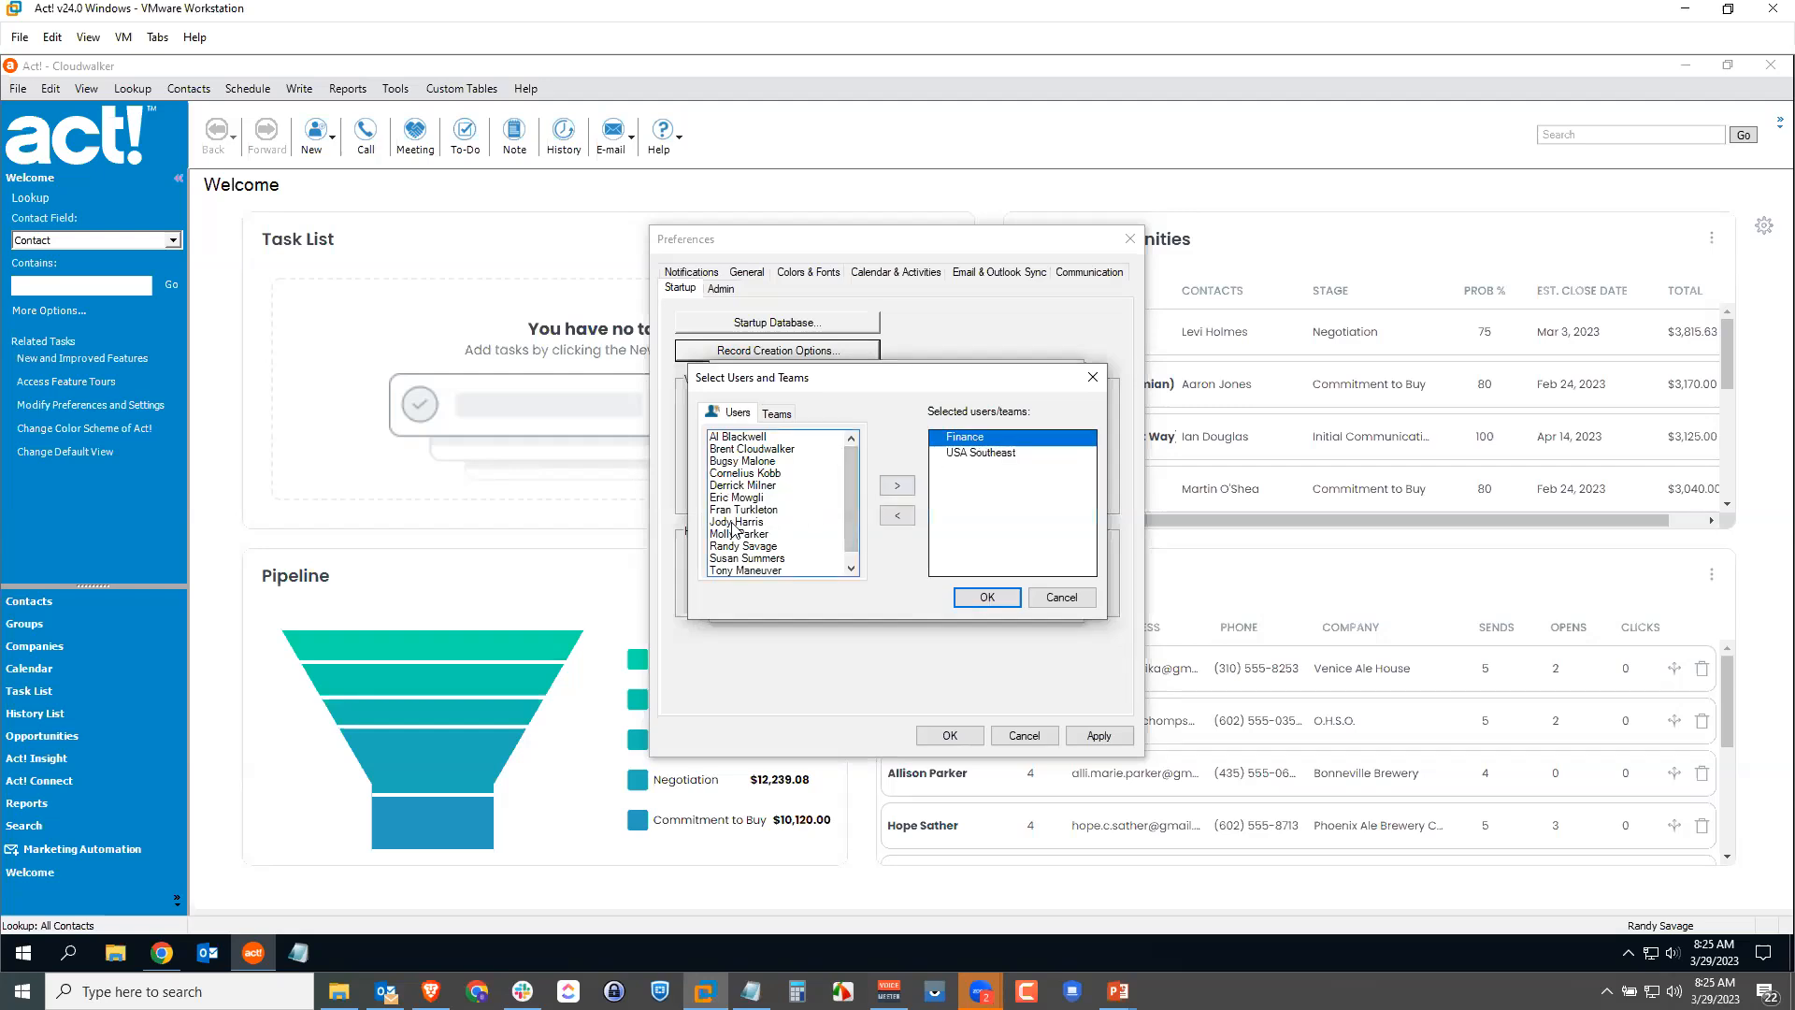
{"action": "left_click", "coordinate": [776, 413]}
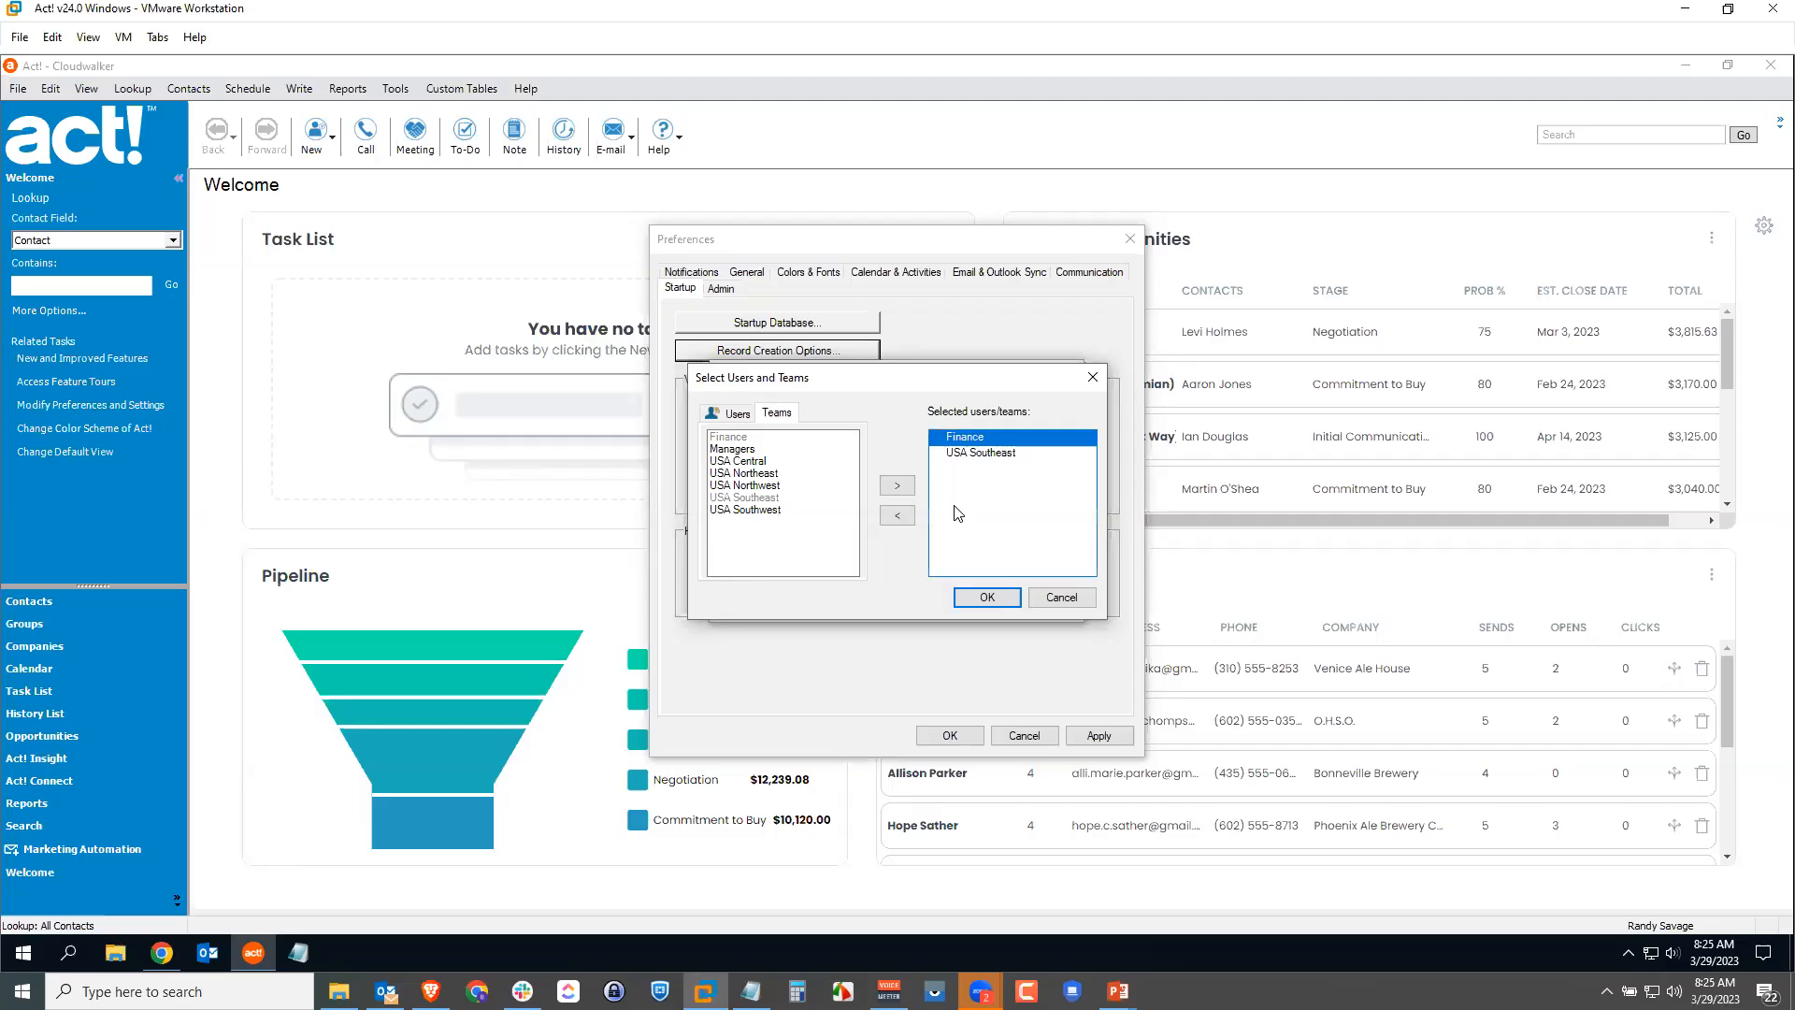
{"action": "left_click", "coordinate": [993, 597]}
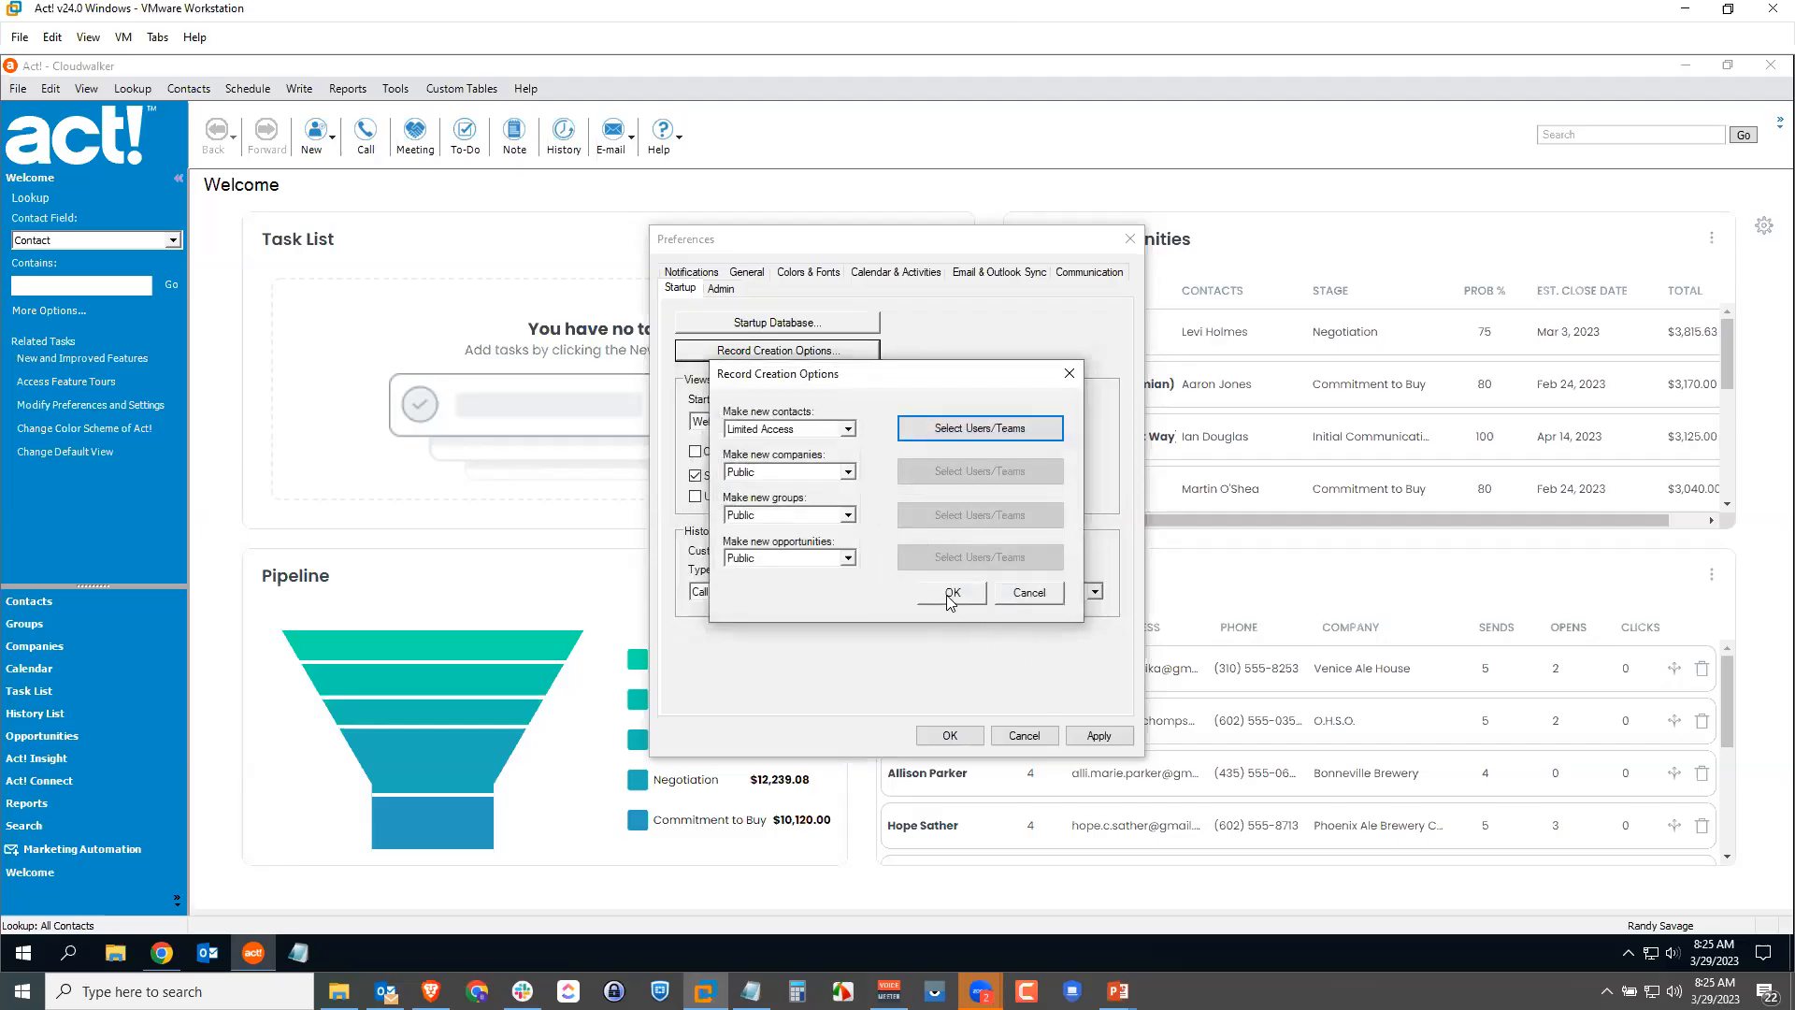
{"action": "left_click", "coordinate": [952, 593]}
{"action": "left_click", "coordinate": [1100, 736]}
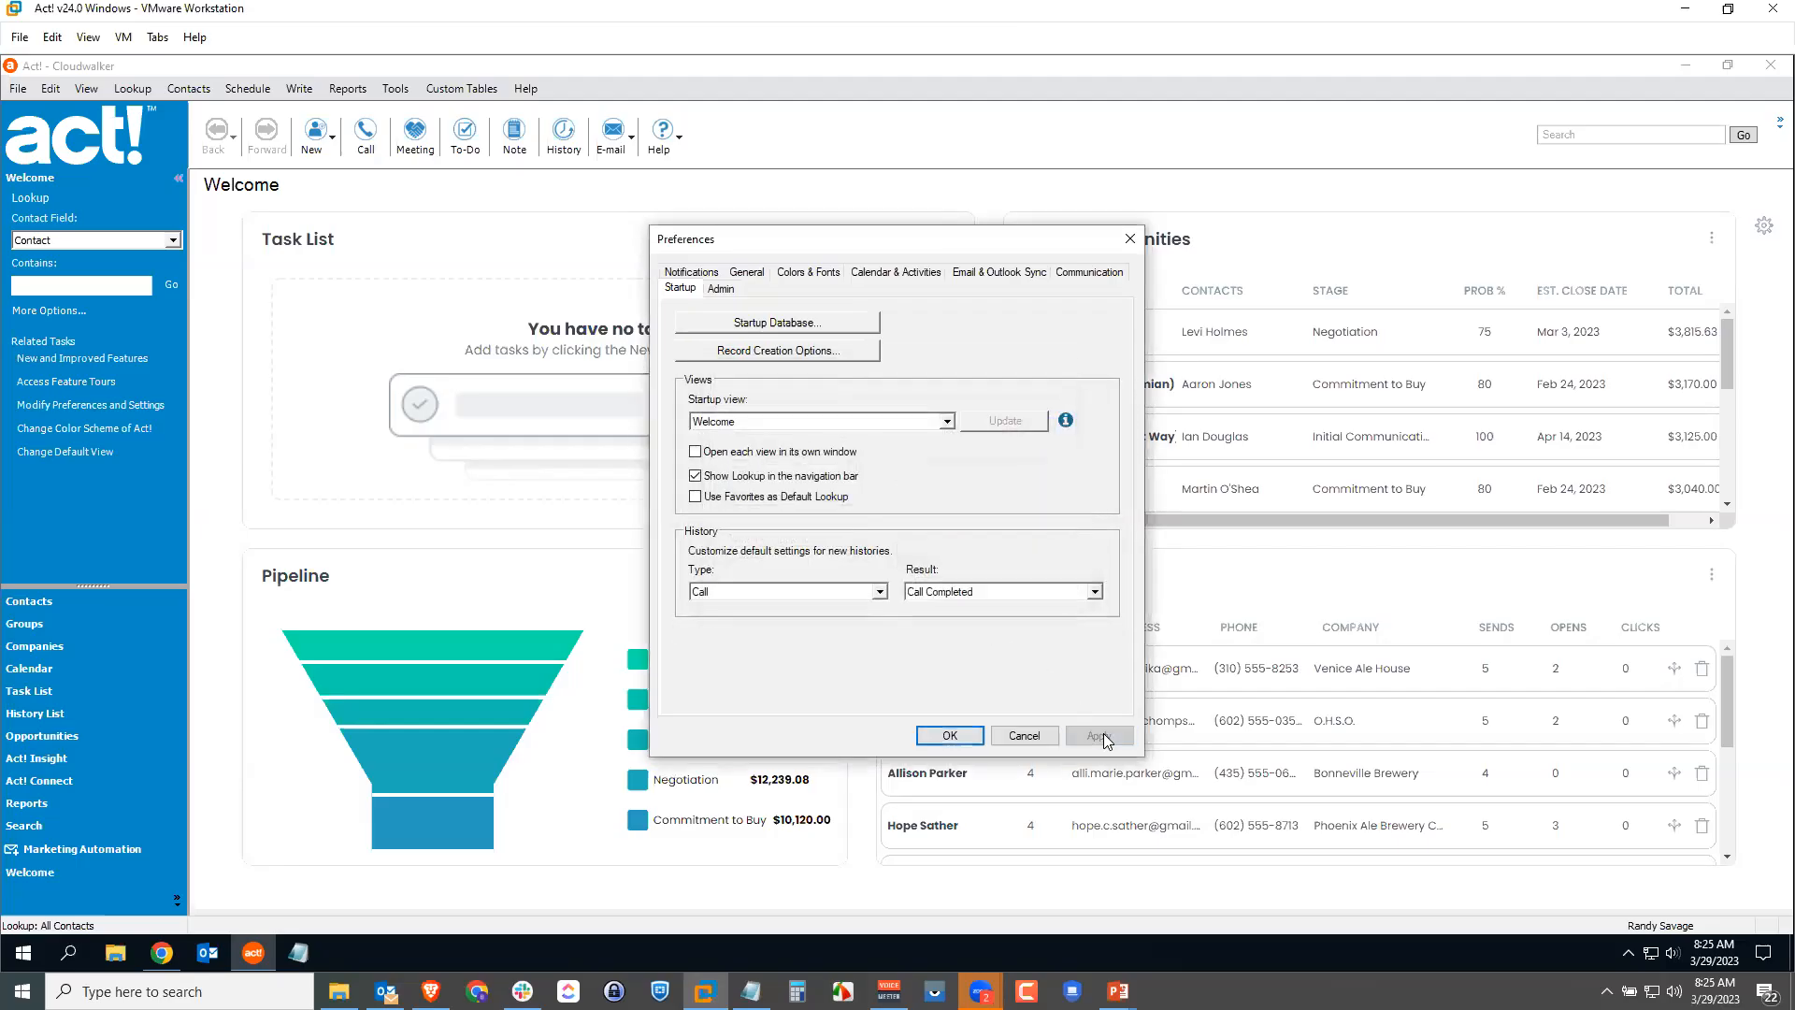
Step: Close Preferences with OK and enter the new contact's full name
{"action": "left_click", "coordinate": [946, 735]}
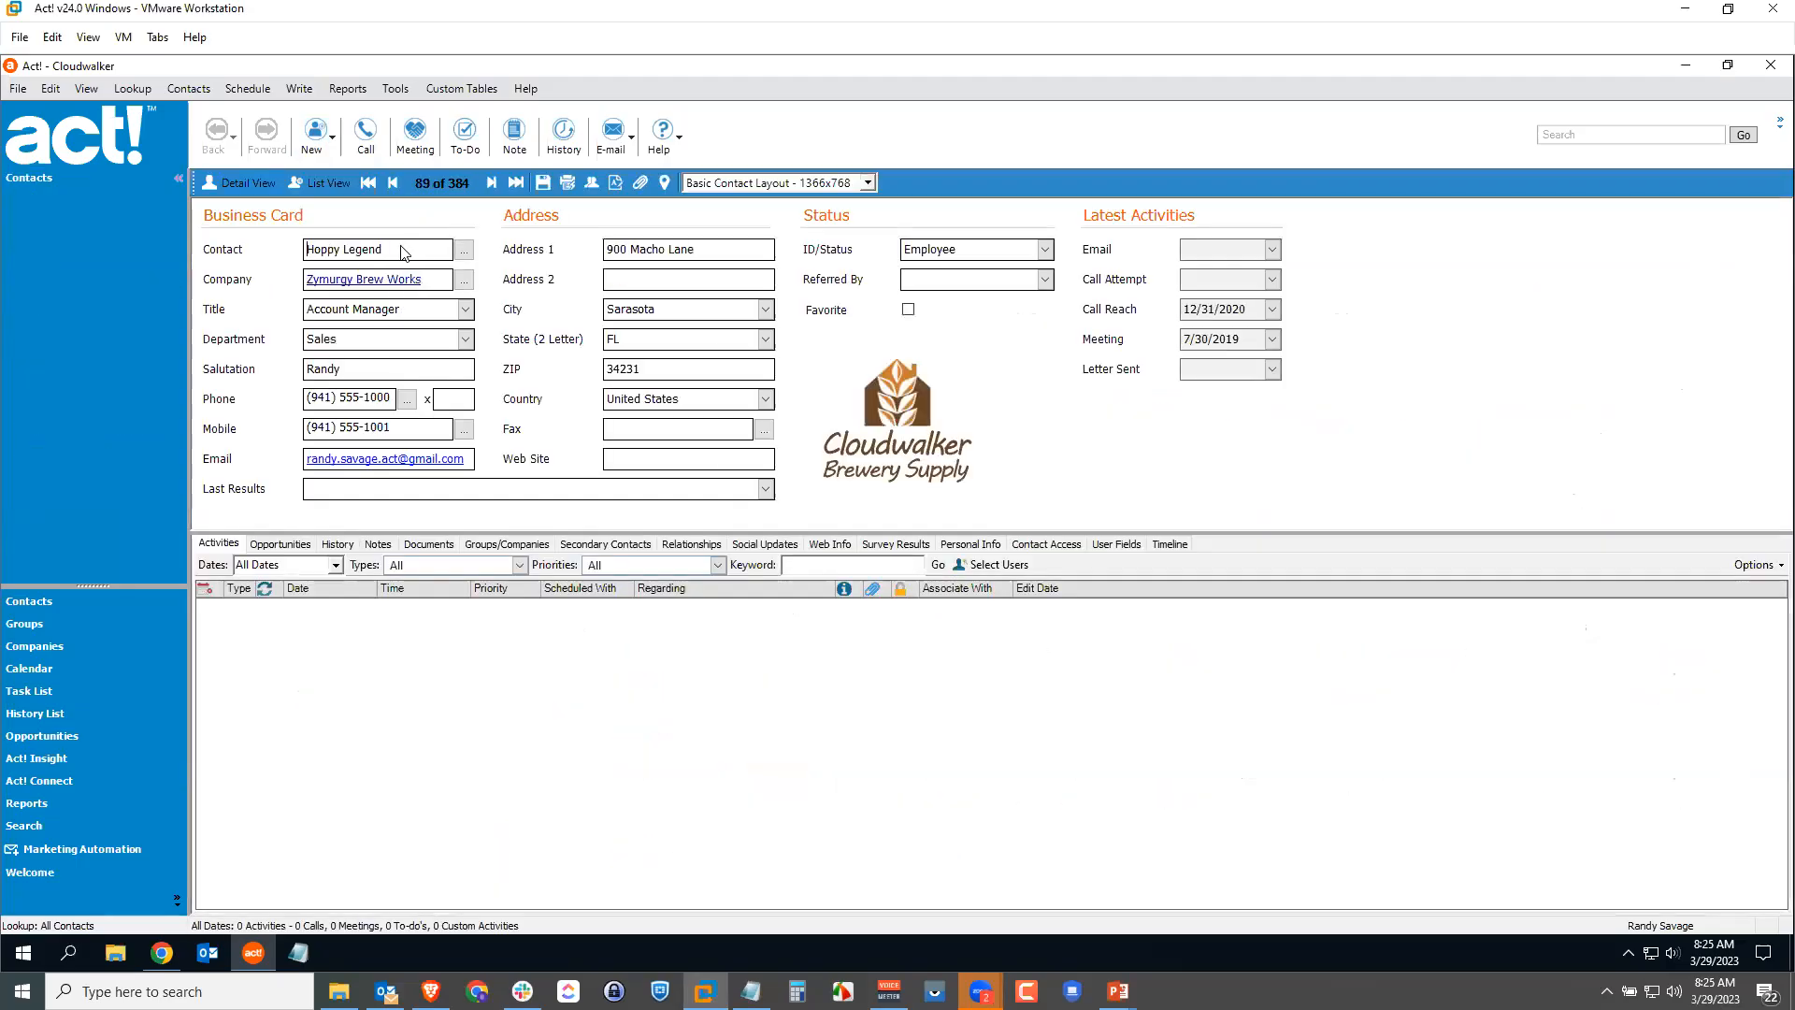
{"action": "type", "text": "Ricky Steamboat"}
Step: Enter title Owner, department Administration and the contact's phone number, then save
{"action": "key", "text": "Tab"}
{"action": "type", "text": "Owner"}
{"action": "key", "text": "Tab"}
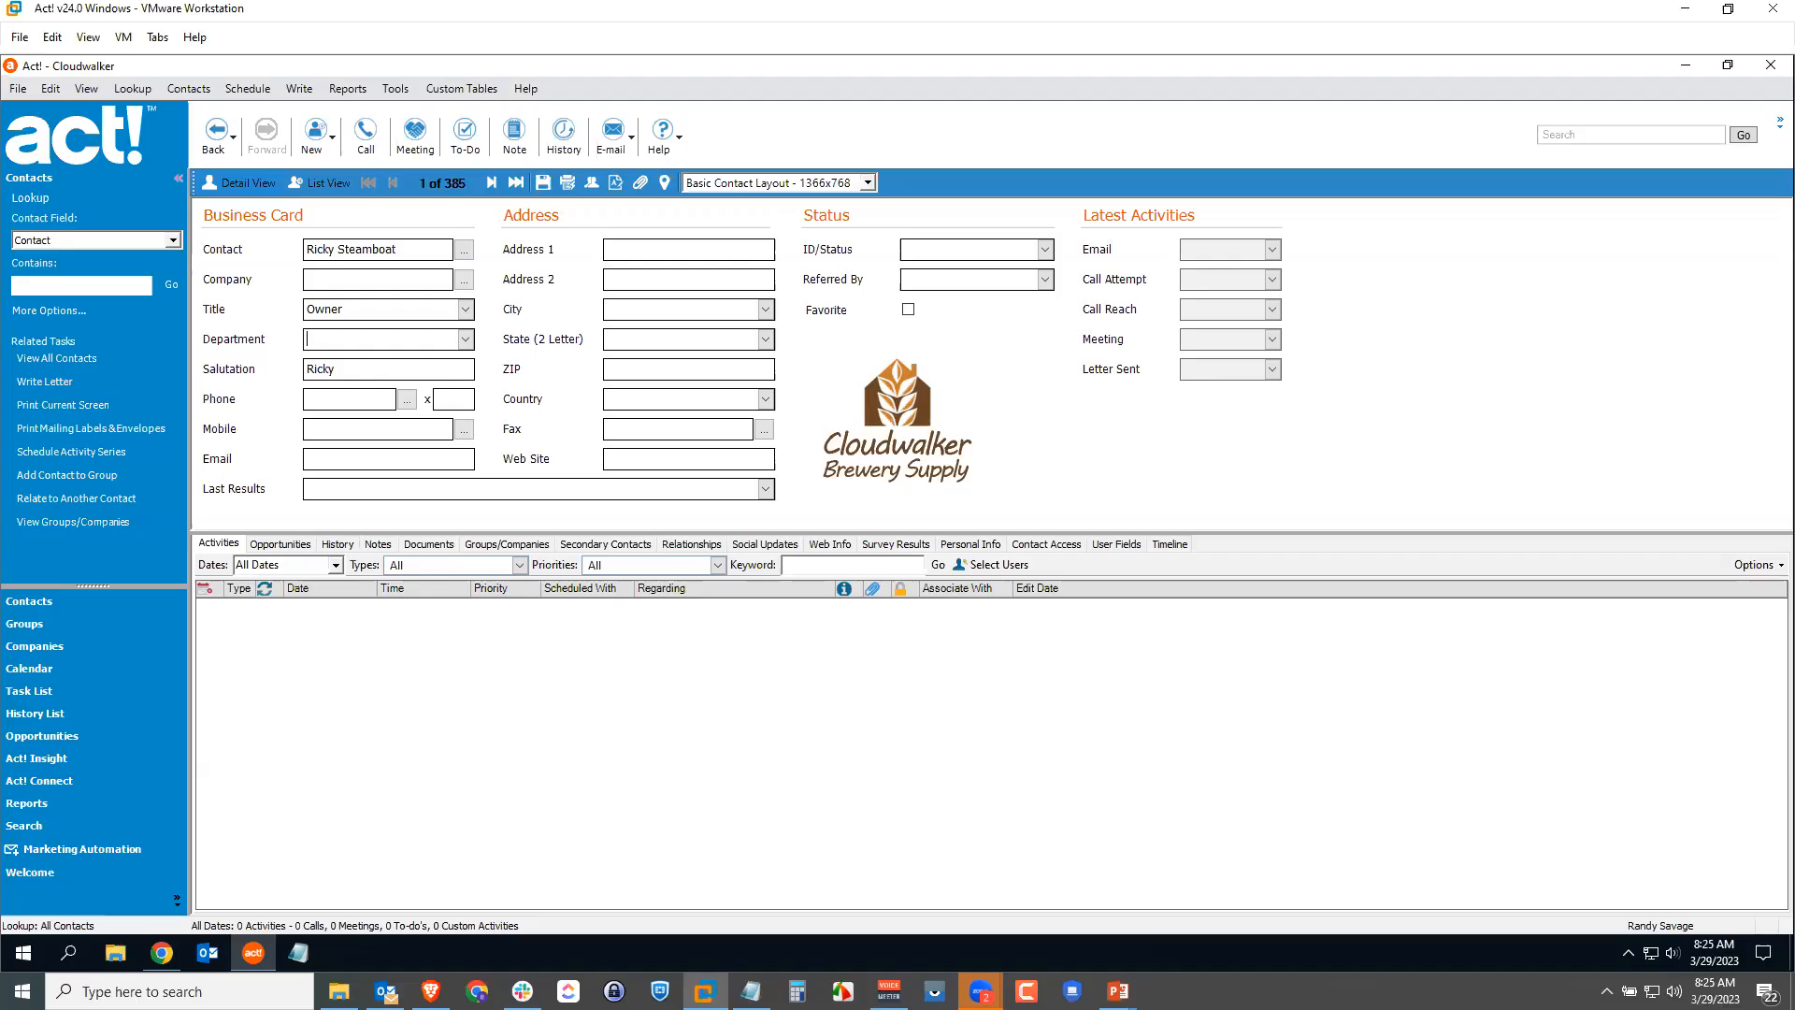
{"action": "type", "text": "Administration"}
{"action": "key", "text": "Tab"}
{"action": "type", "text": "403) 555-9124"}
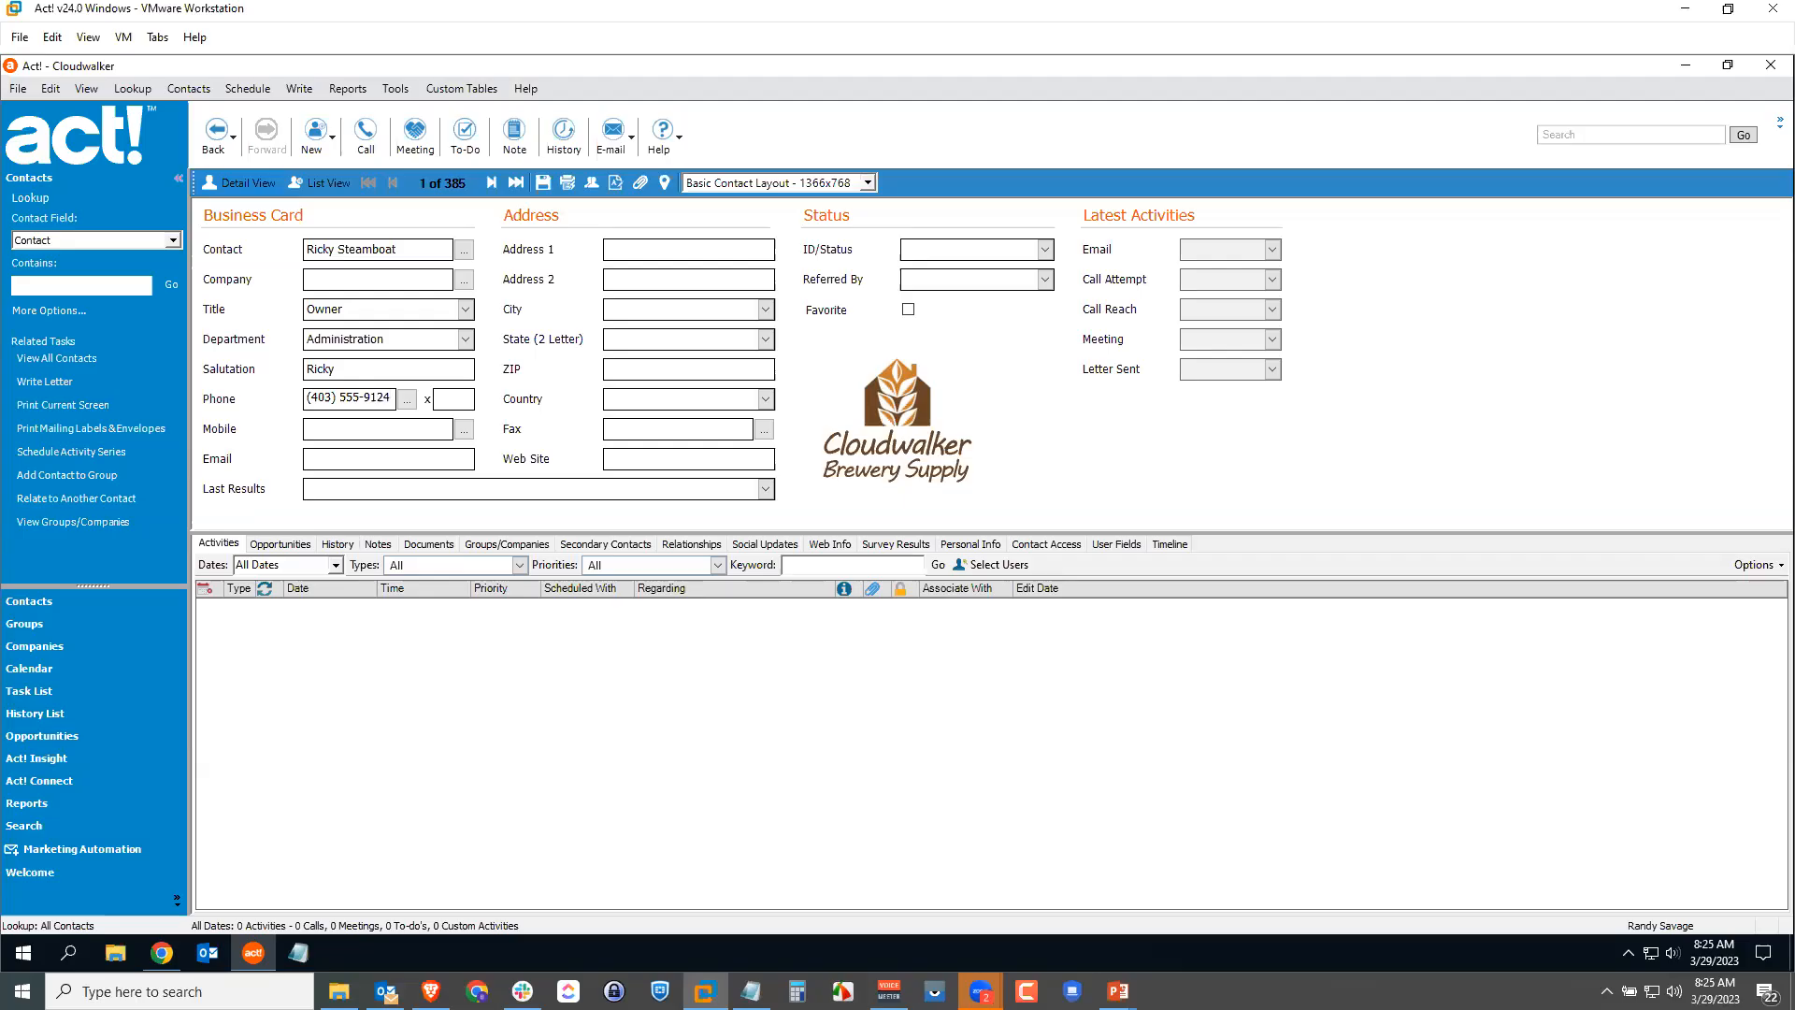
{"action": "left_click", "coordinate": [544, 183]}
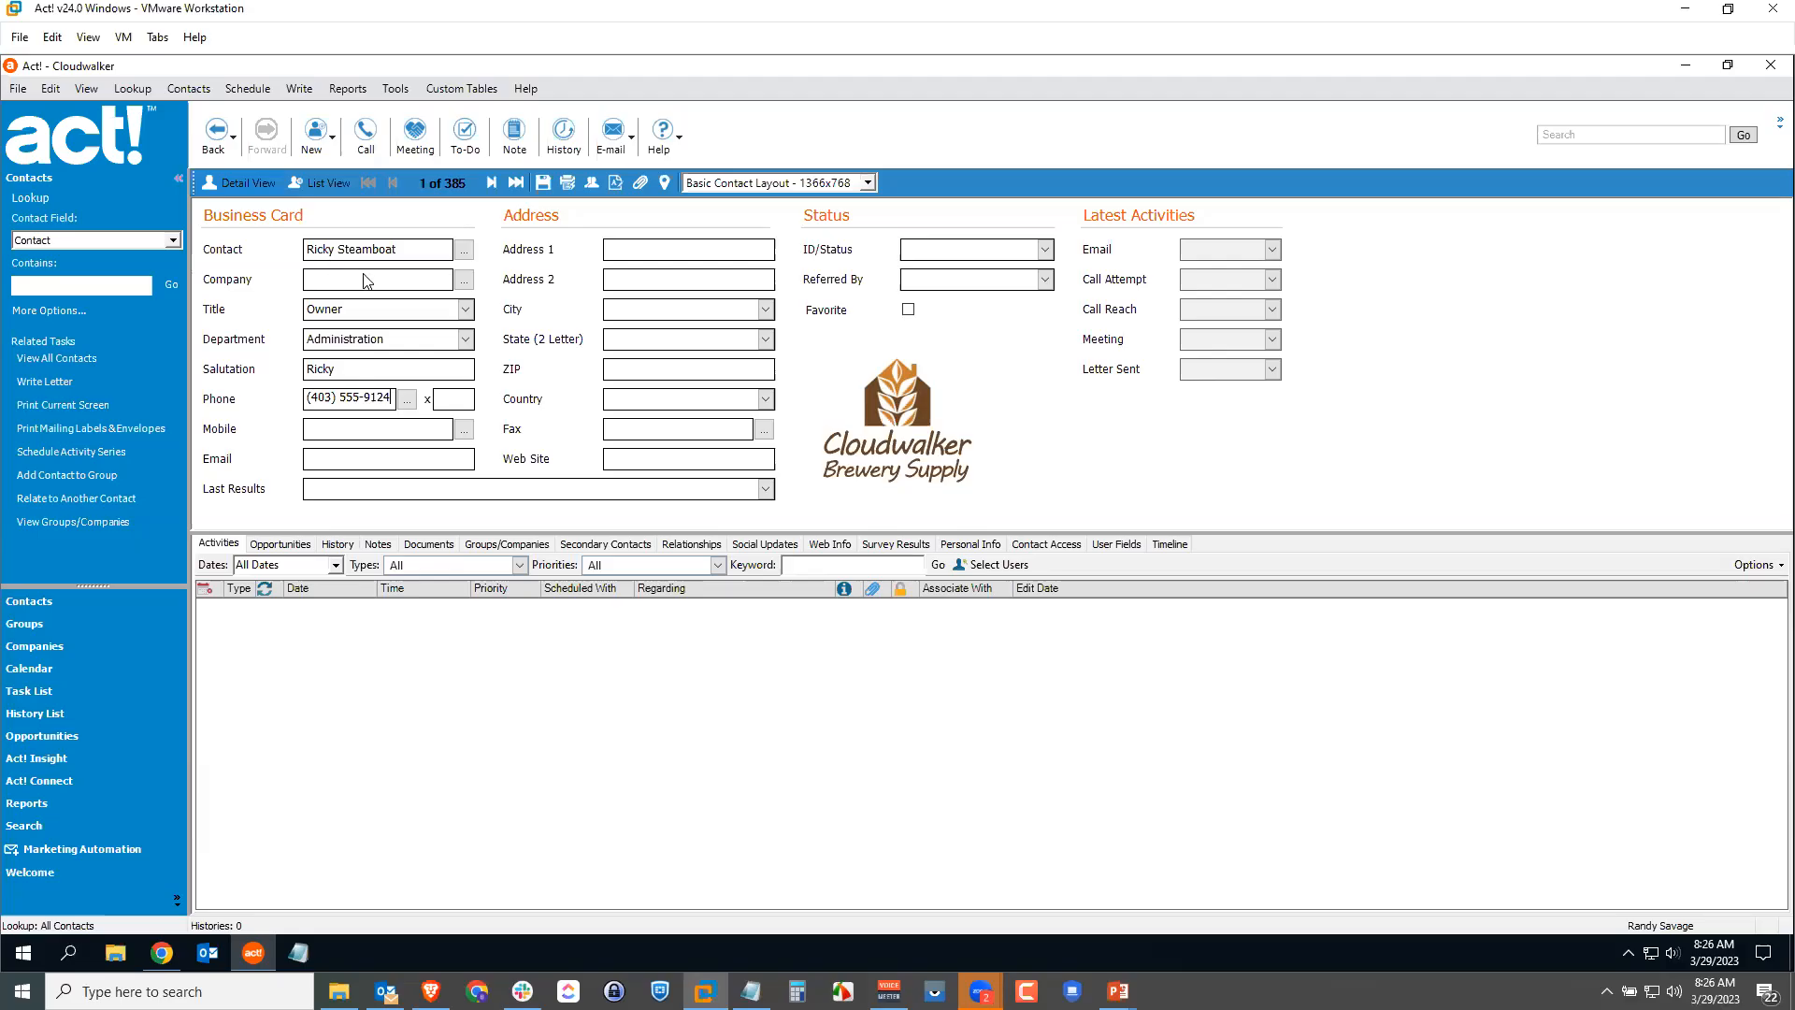
Step: Check the contact's Limited Access sharing with Finance, USA Southeast, Administrators and record manager
{"action": "left_click", "coordinate": [1059, 548]}
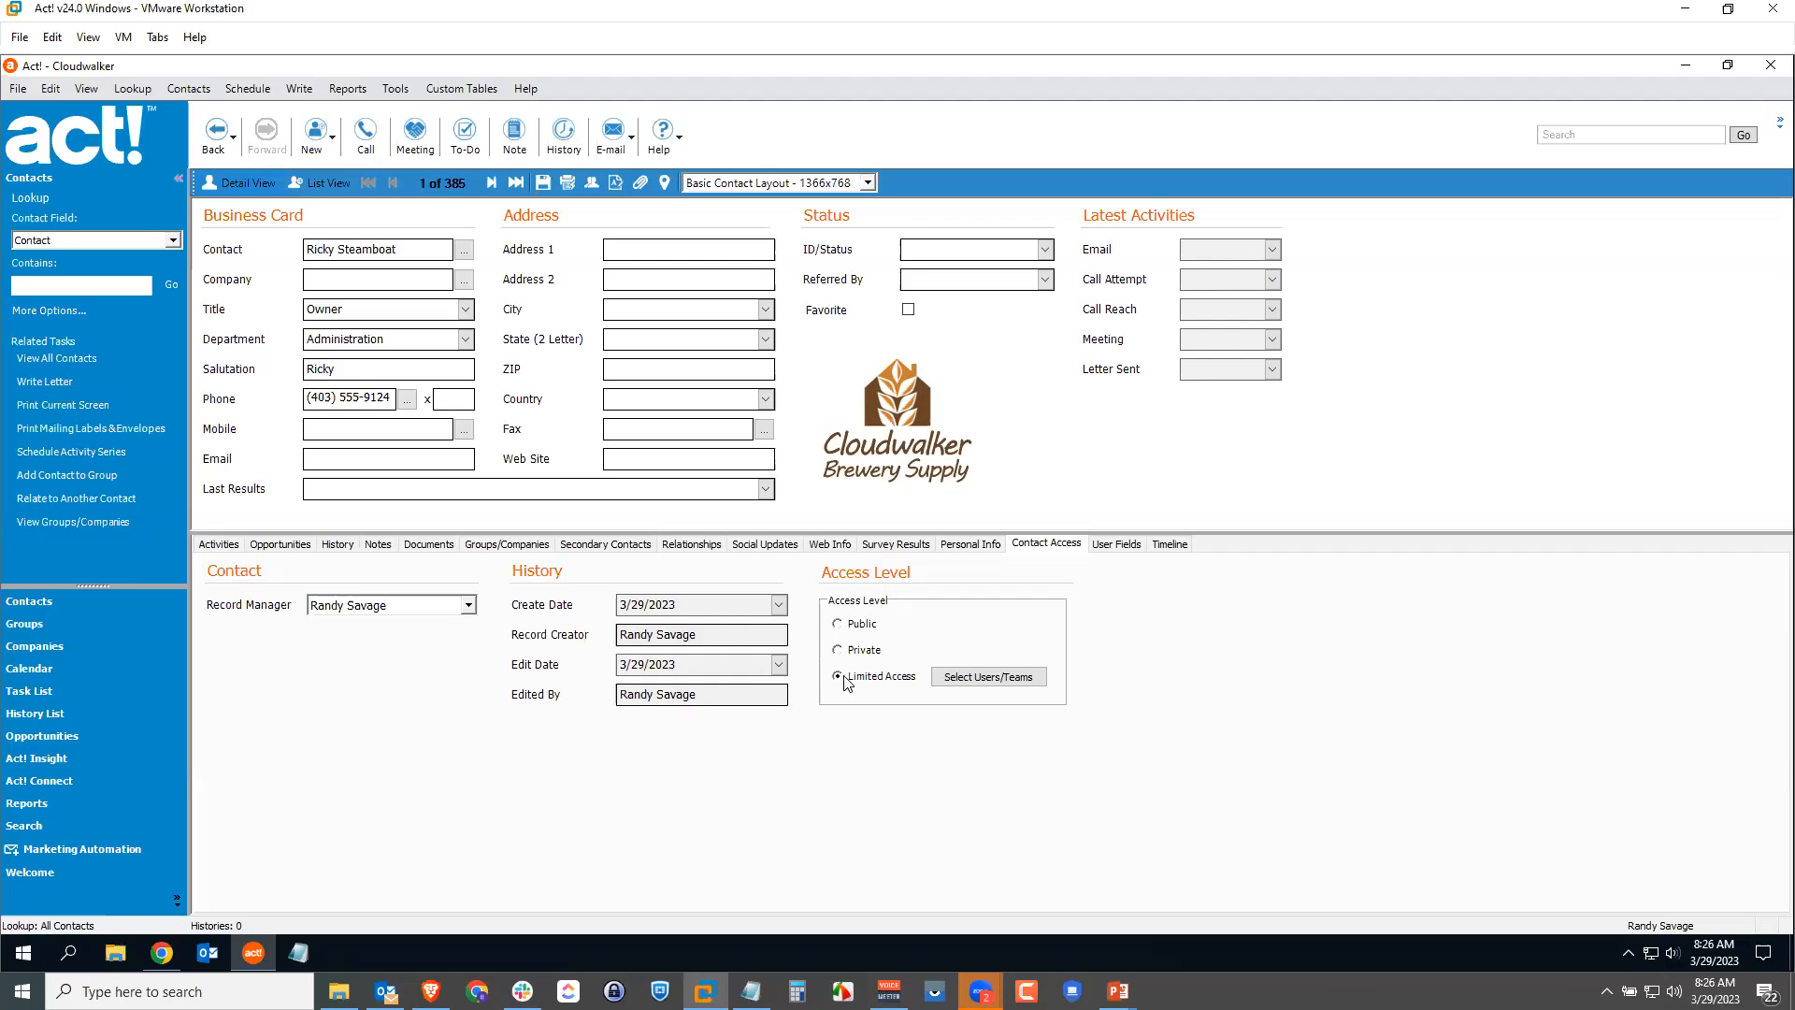
{"action": "left_click", "coordinate": [973, 685]}
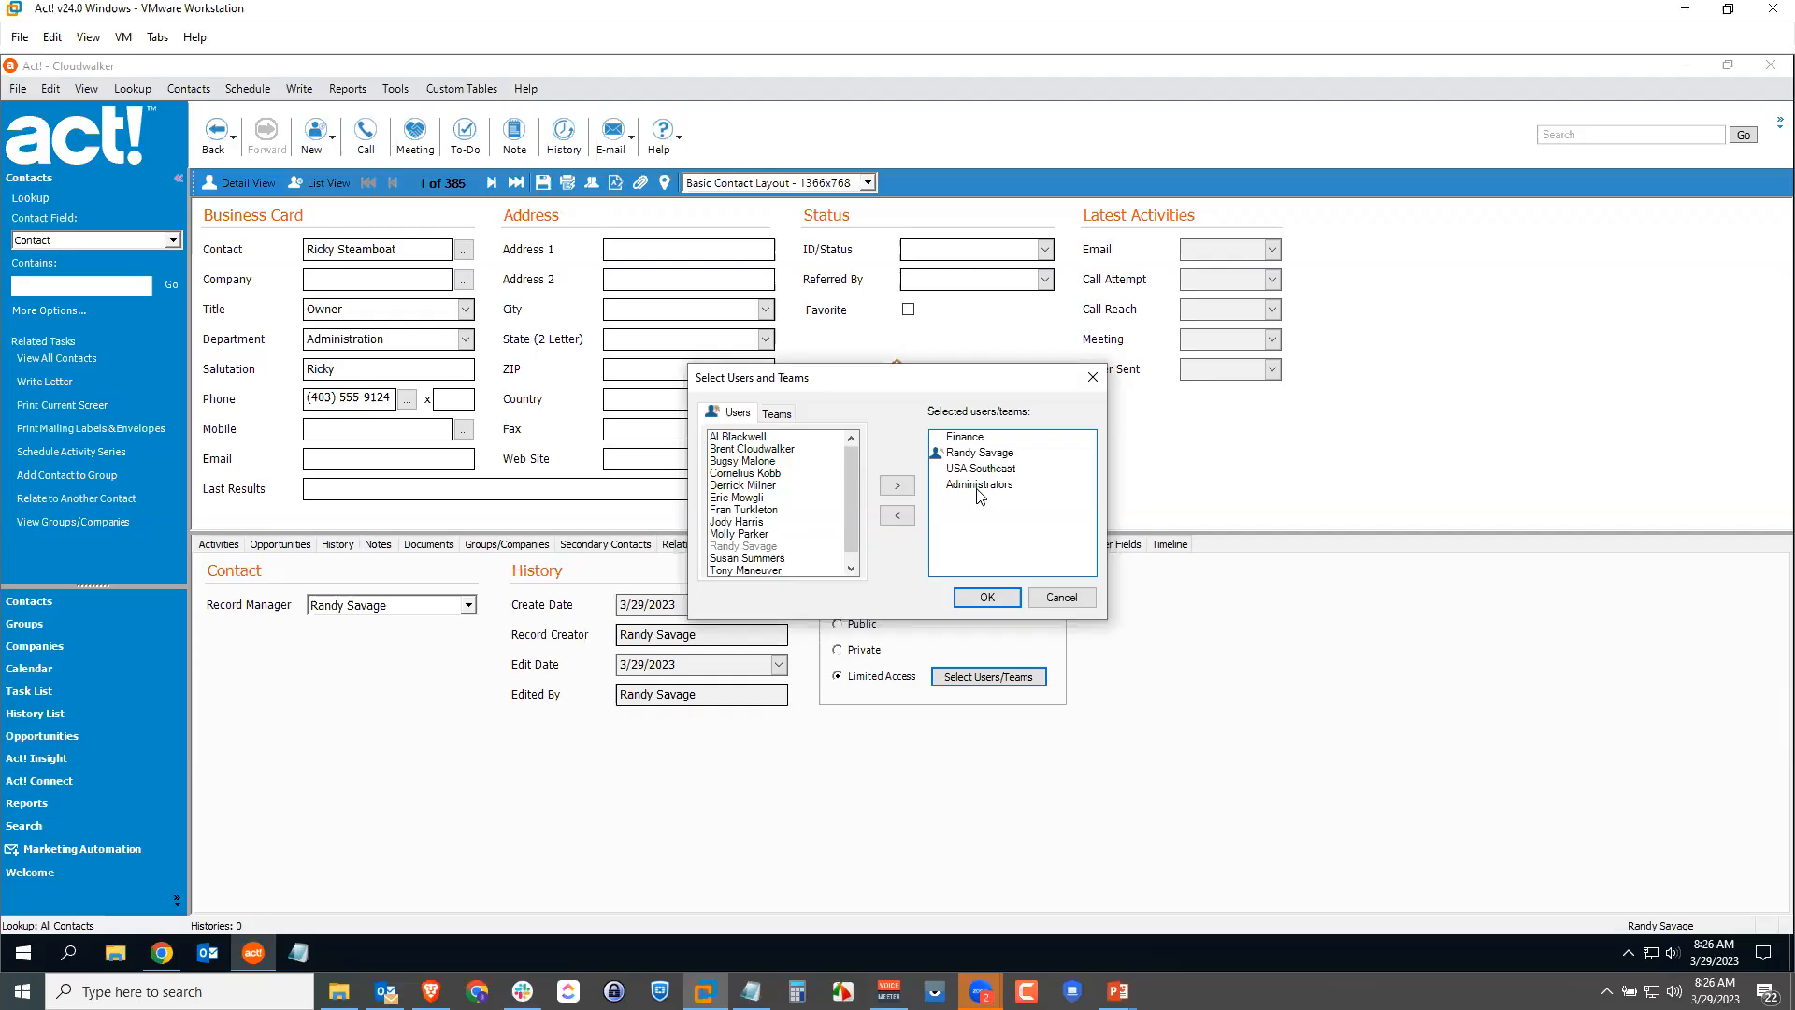
{"action": "left_click", "coordinate": [1053, 602]}
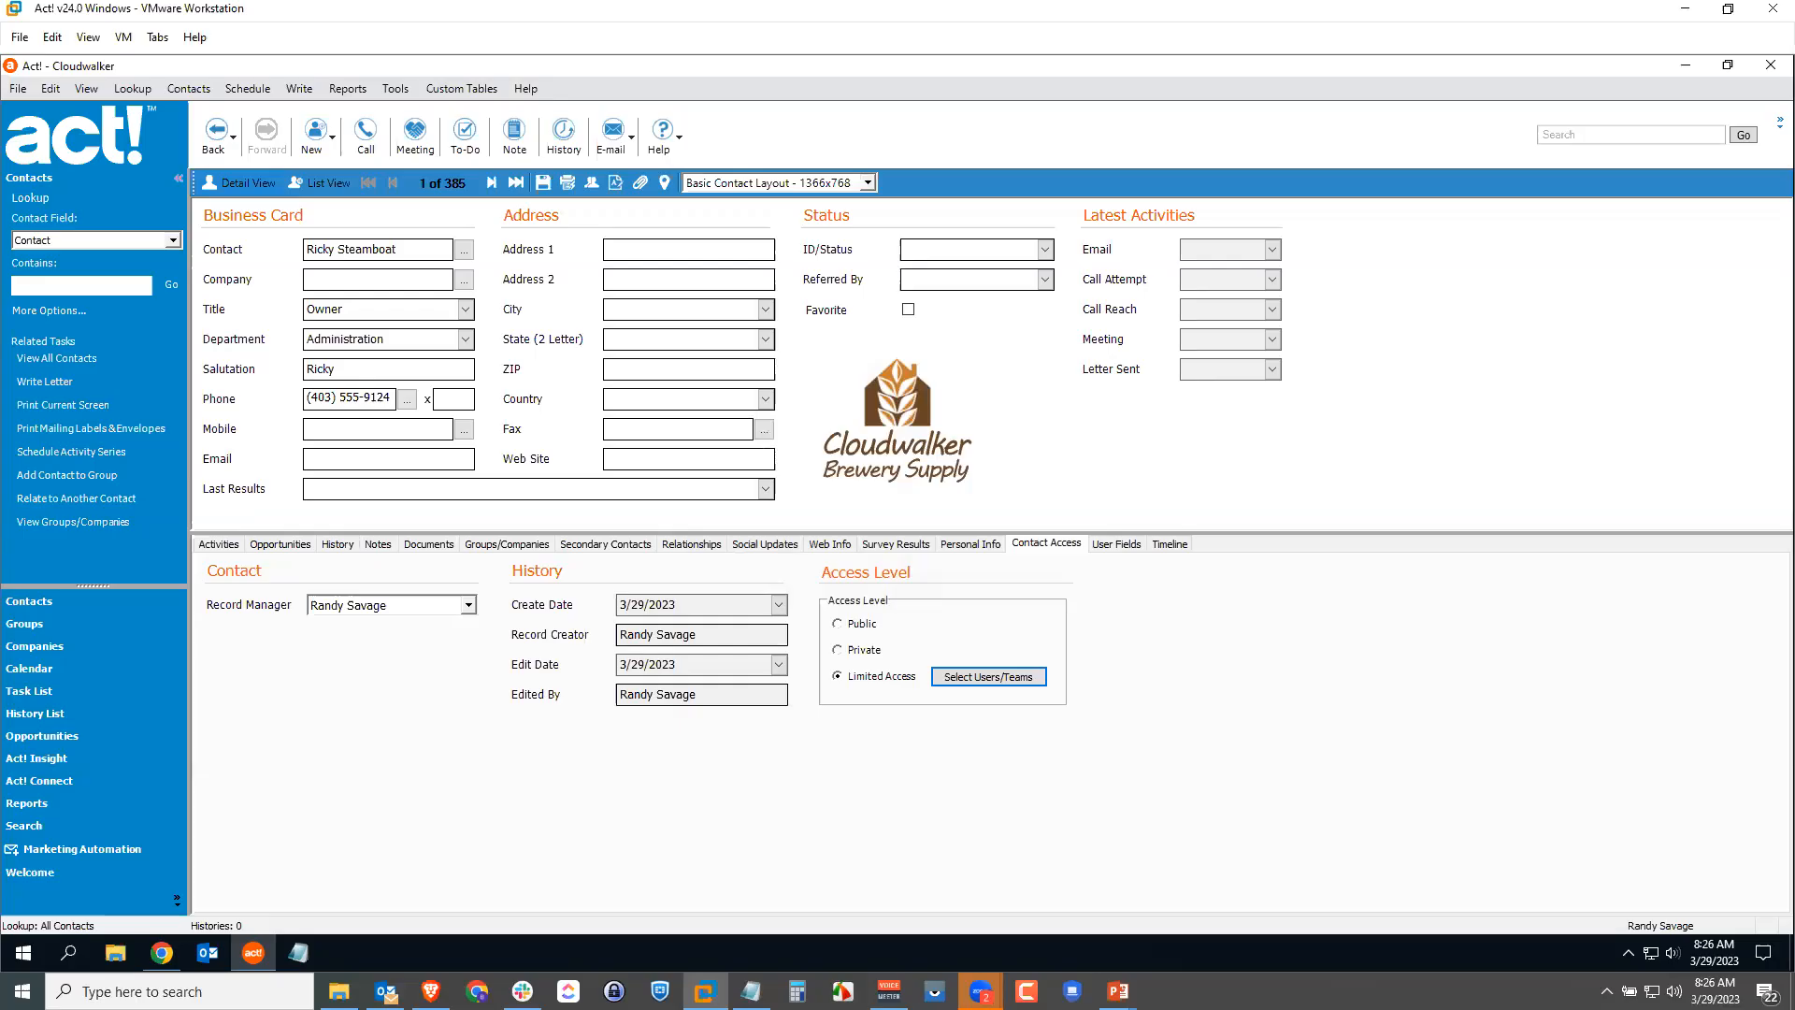
{"action": "left_click", "coordinate": [18, 89]}
Step: Reopen the Cloudwalker database and log on with a different user name
{"action": "left_click", "coordinate": [56, 131]}
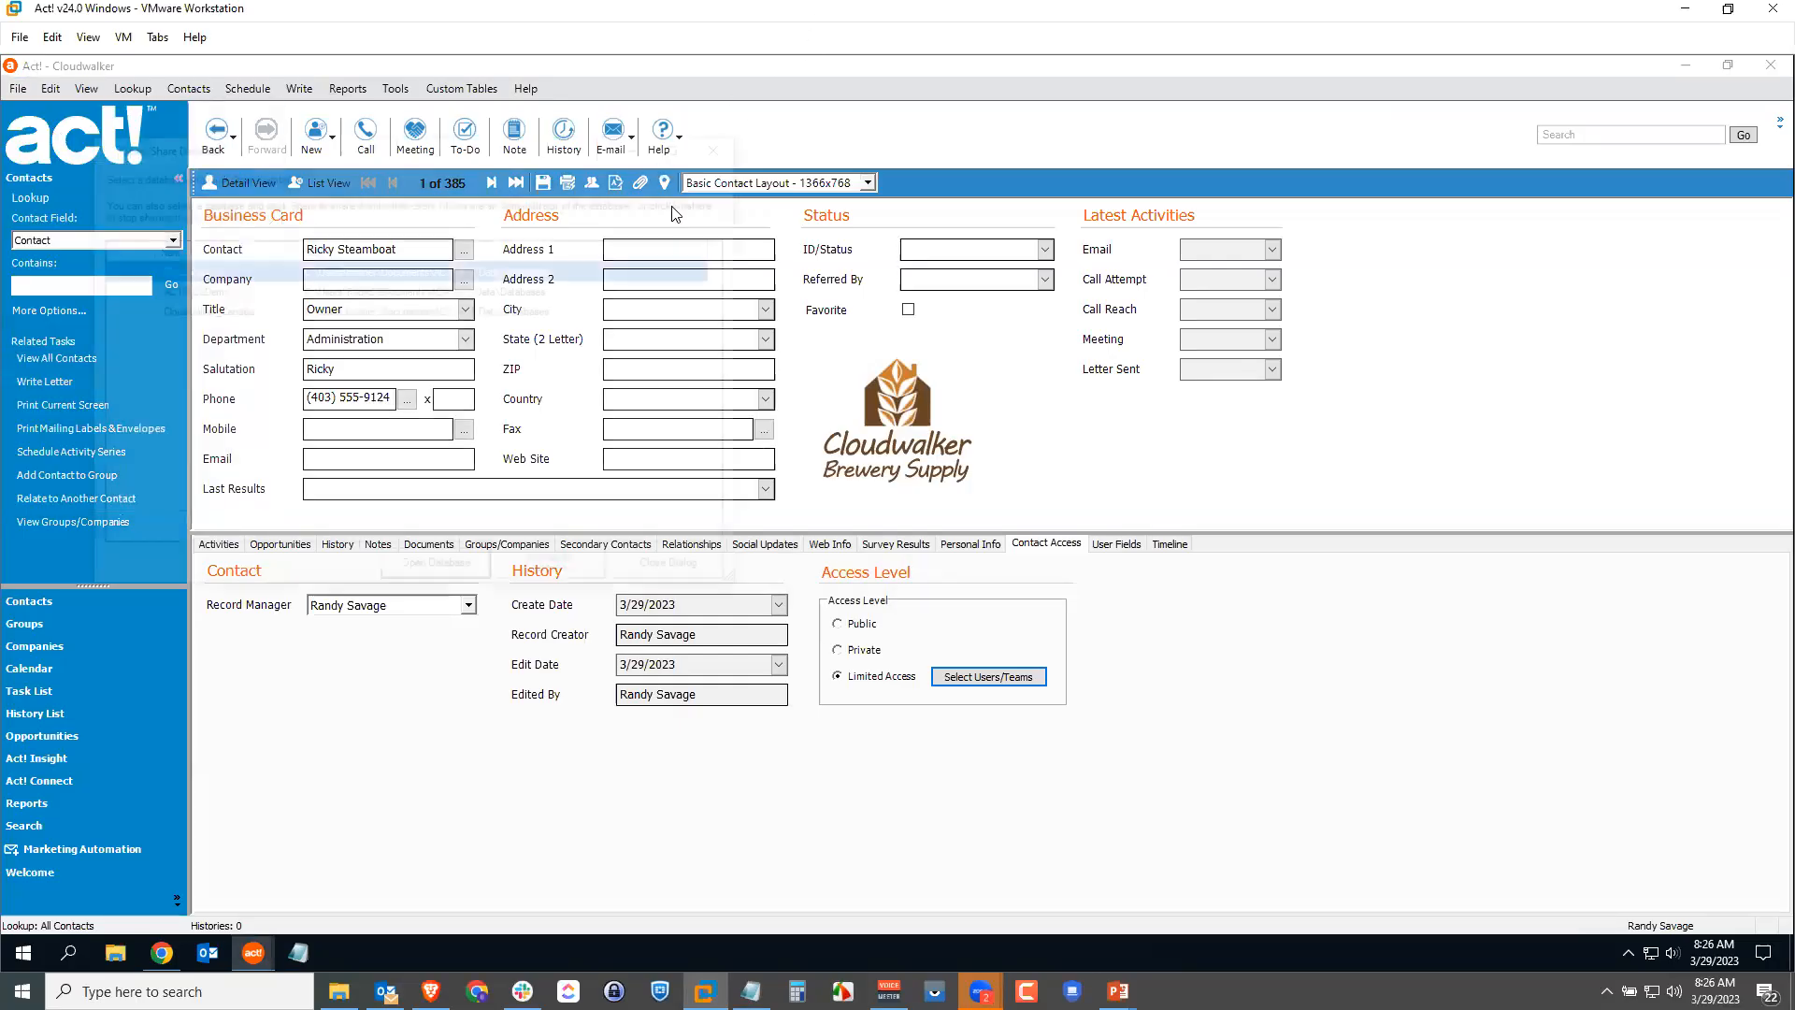
{"action": "left_click", "coordinate": [432, 578]}
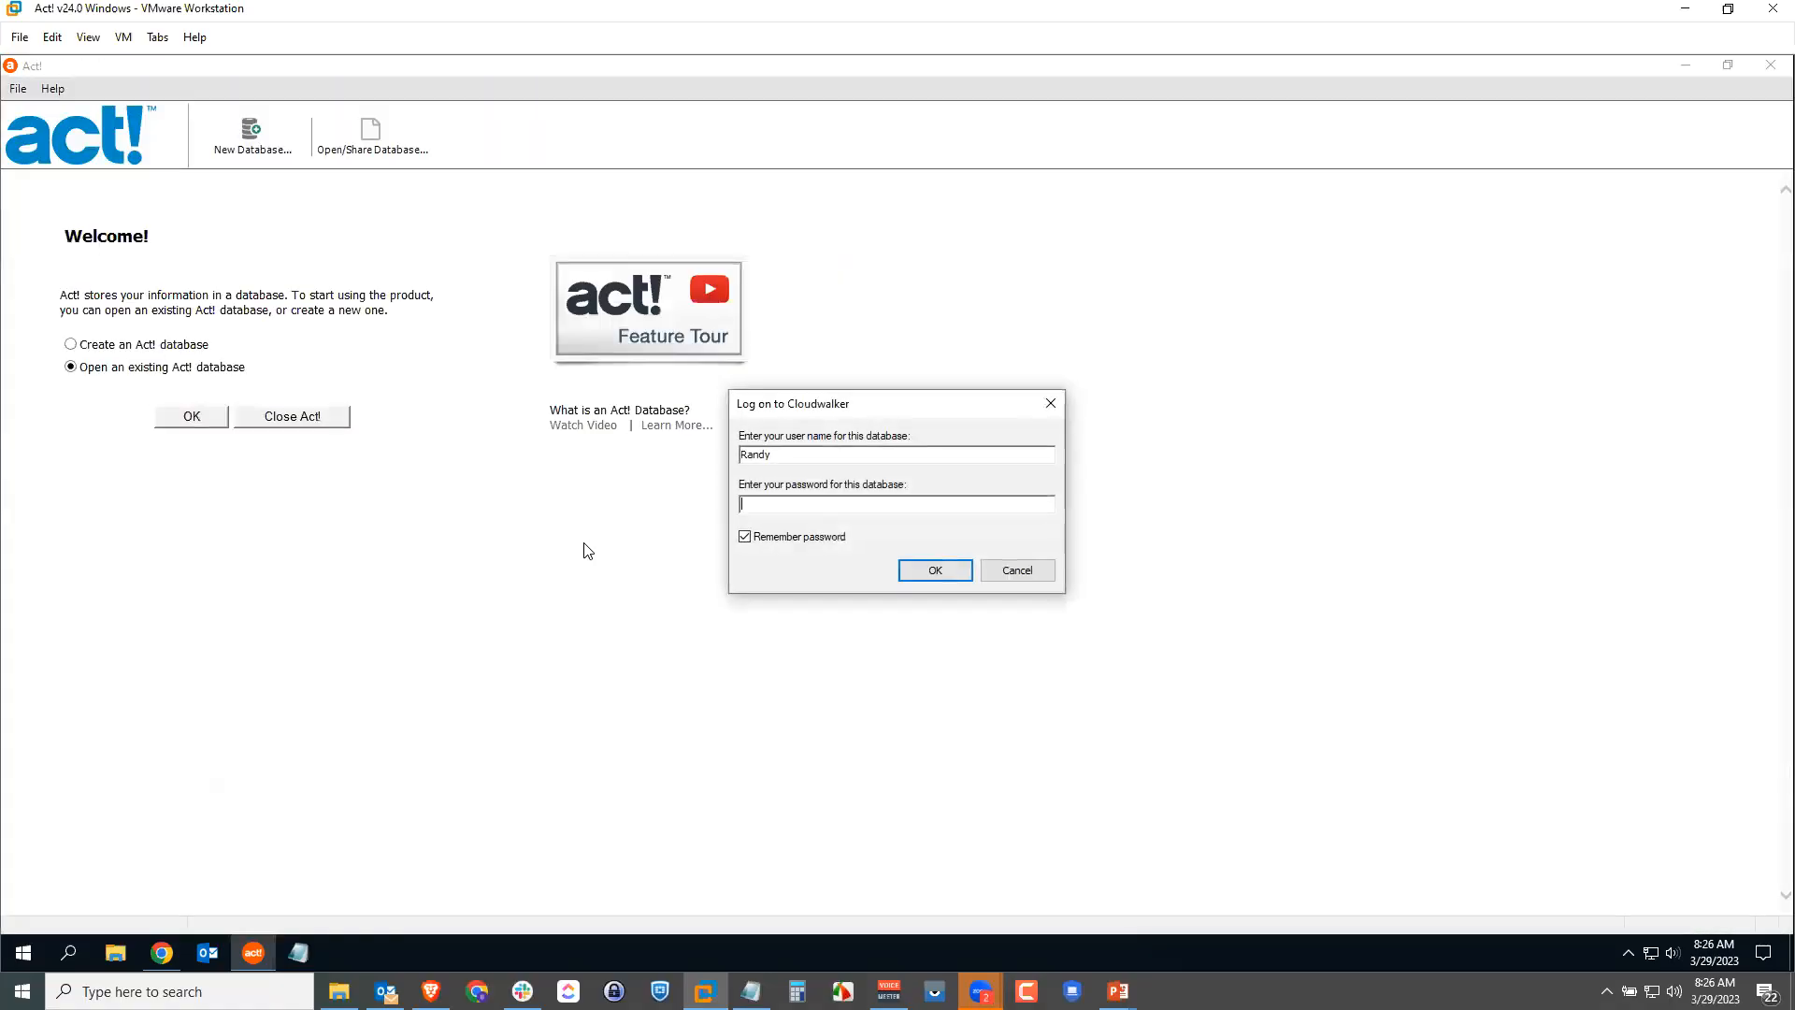
{"action": "type", "text": "Bugsy"}
{"action": "left_click", "coordinate": [948, 575]}
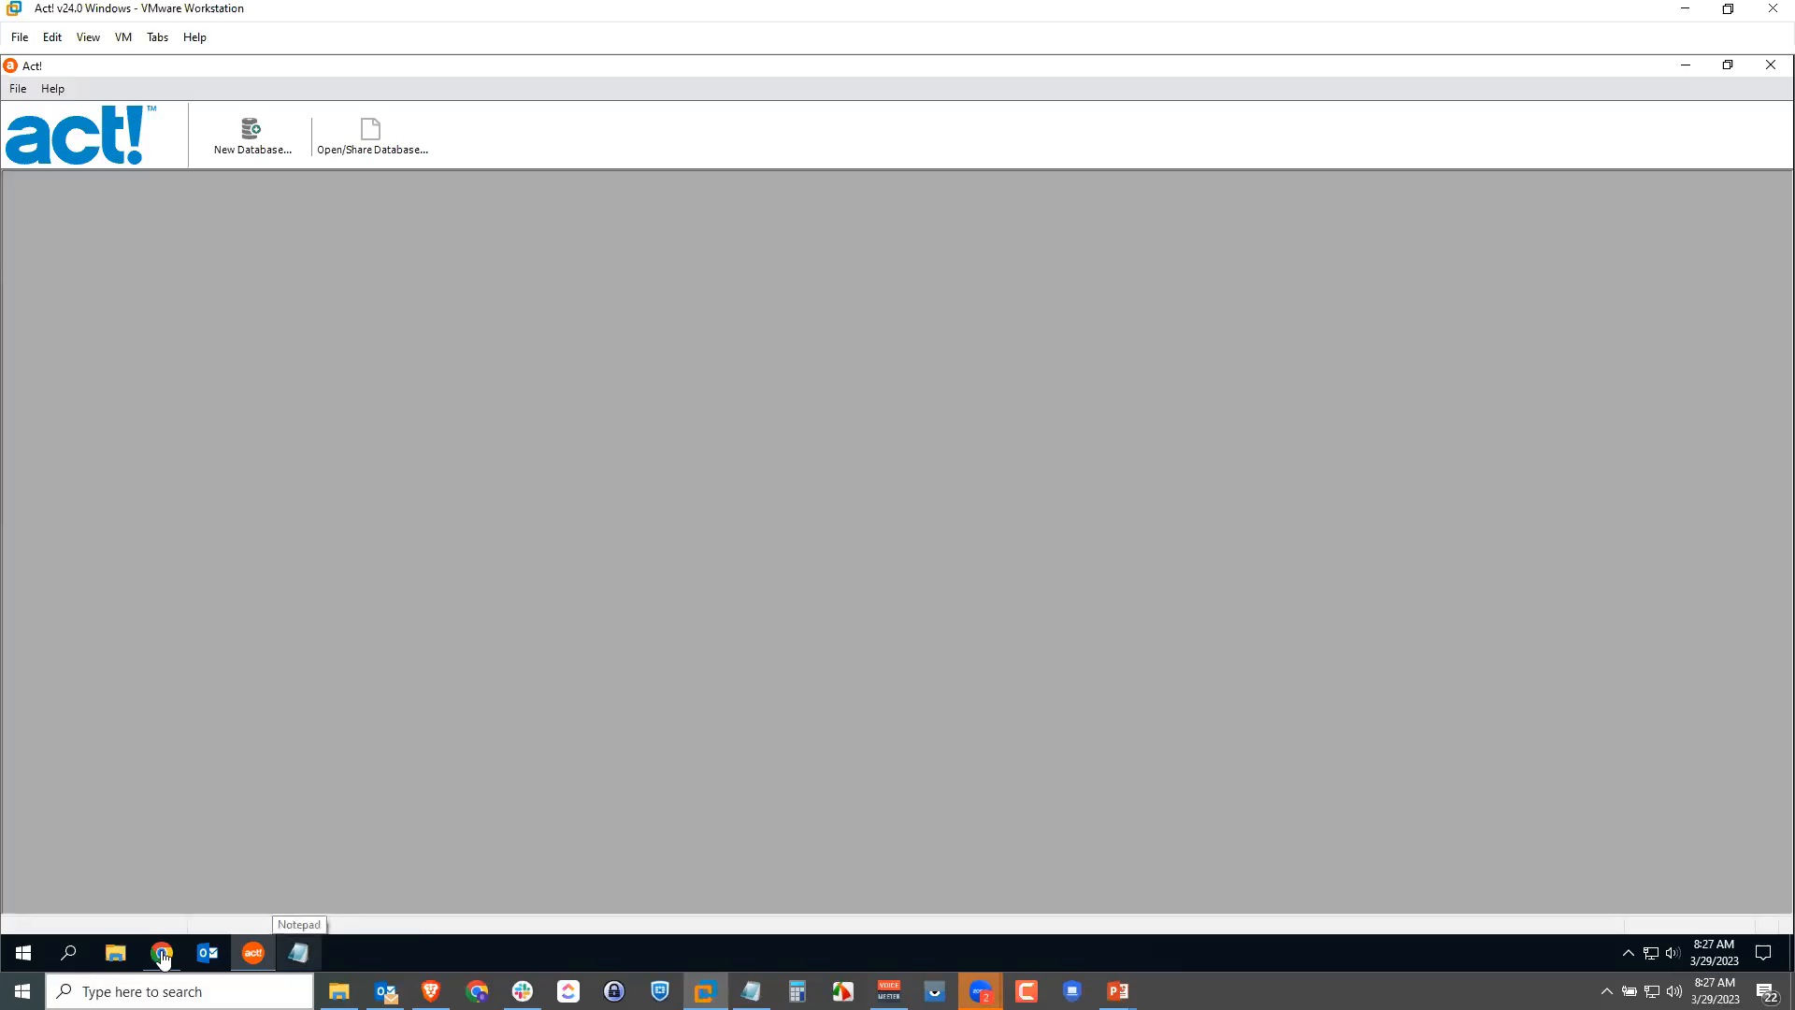
Step: Switch to Act! Premium Cloud in Chrome and close the Manage Teams window
{"action": "mouse_move", "coordinate": [162, 954]}
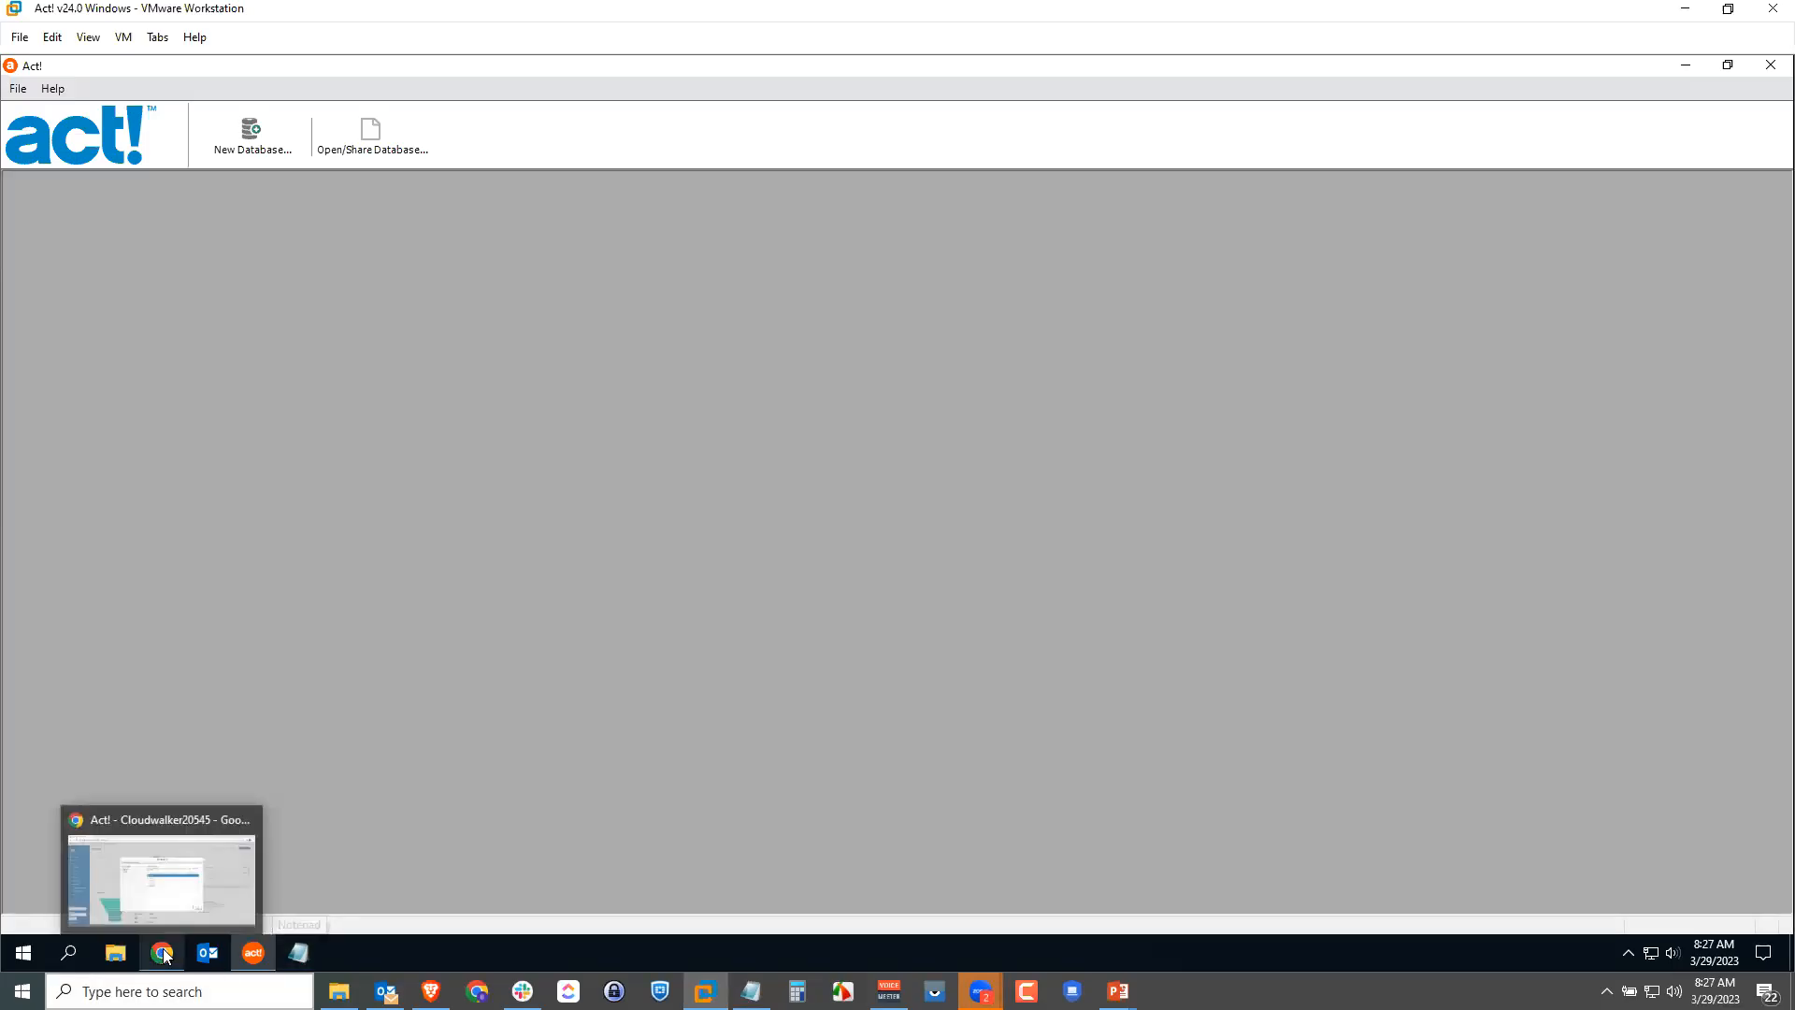
{"action": "left_click", "coordinate": [183, 904]}
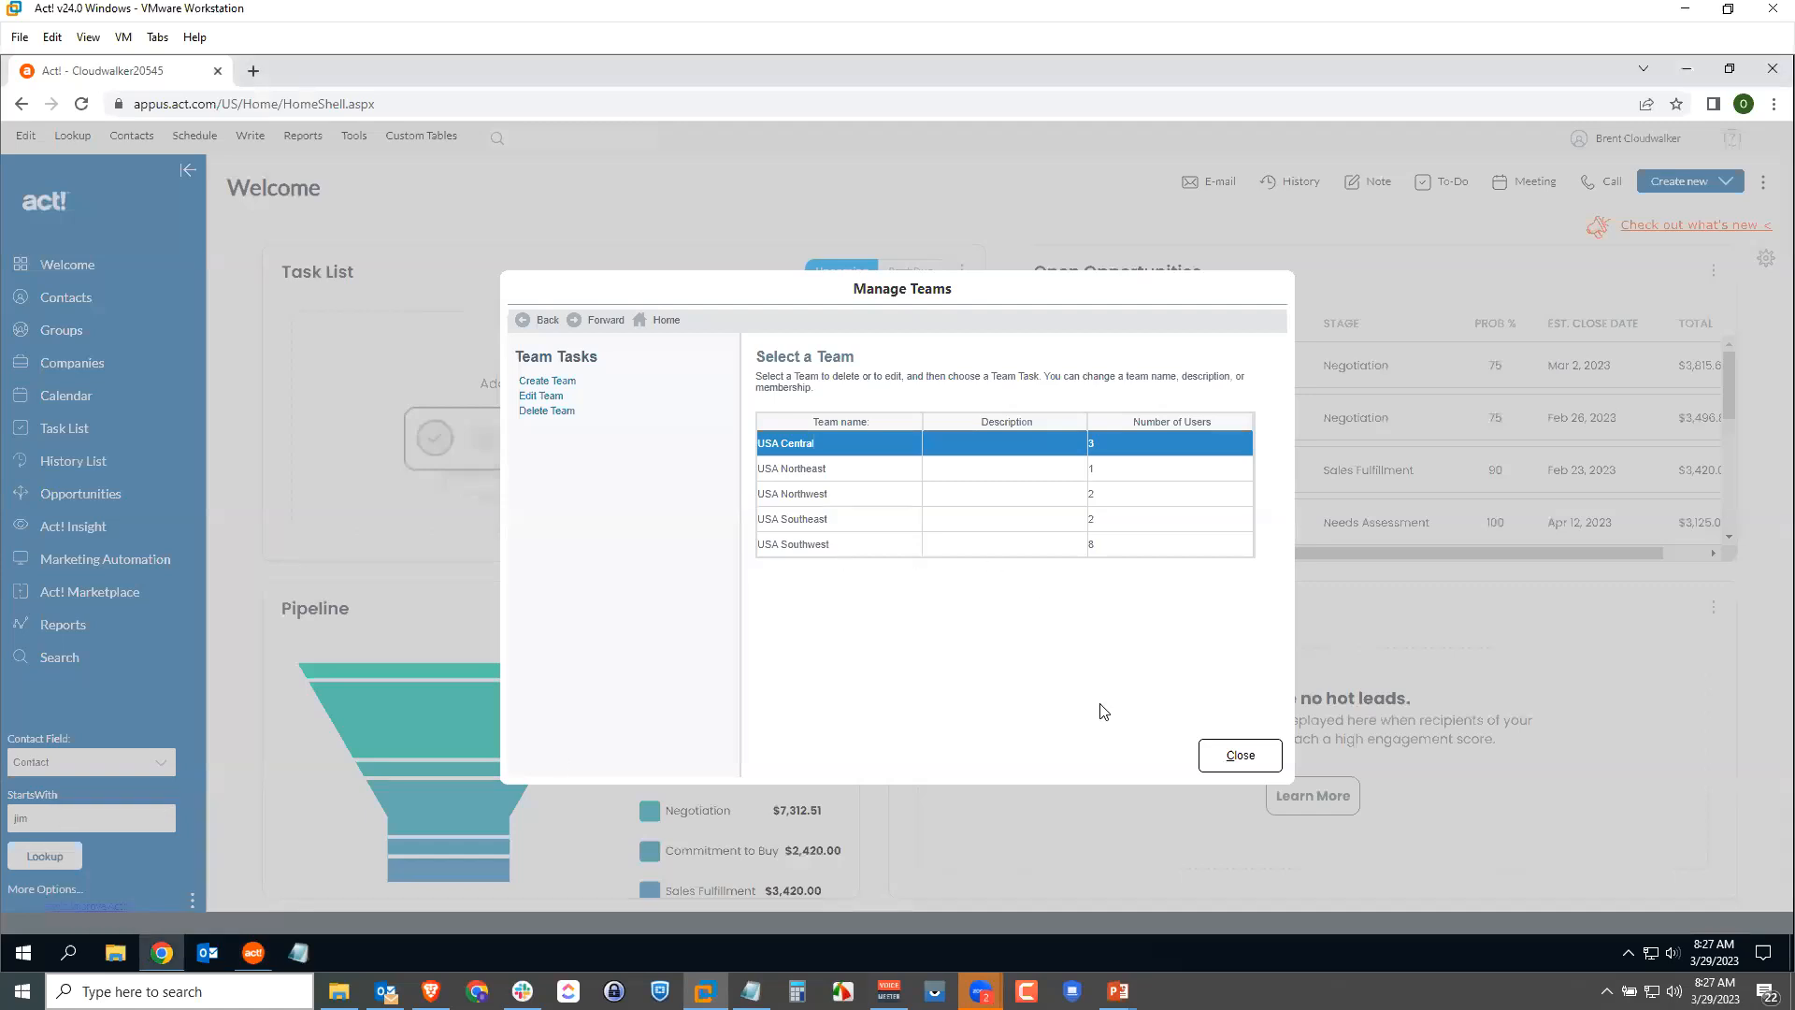
{"action": "left_click", "coordinate": [1237, 760]}
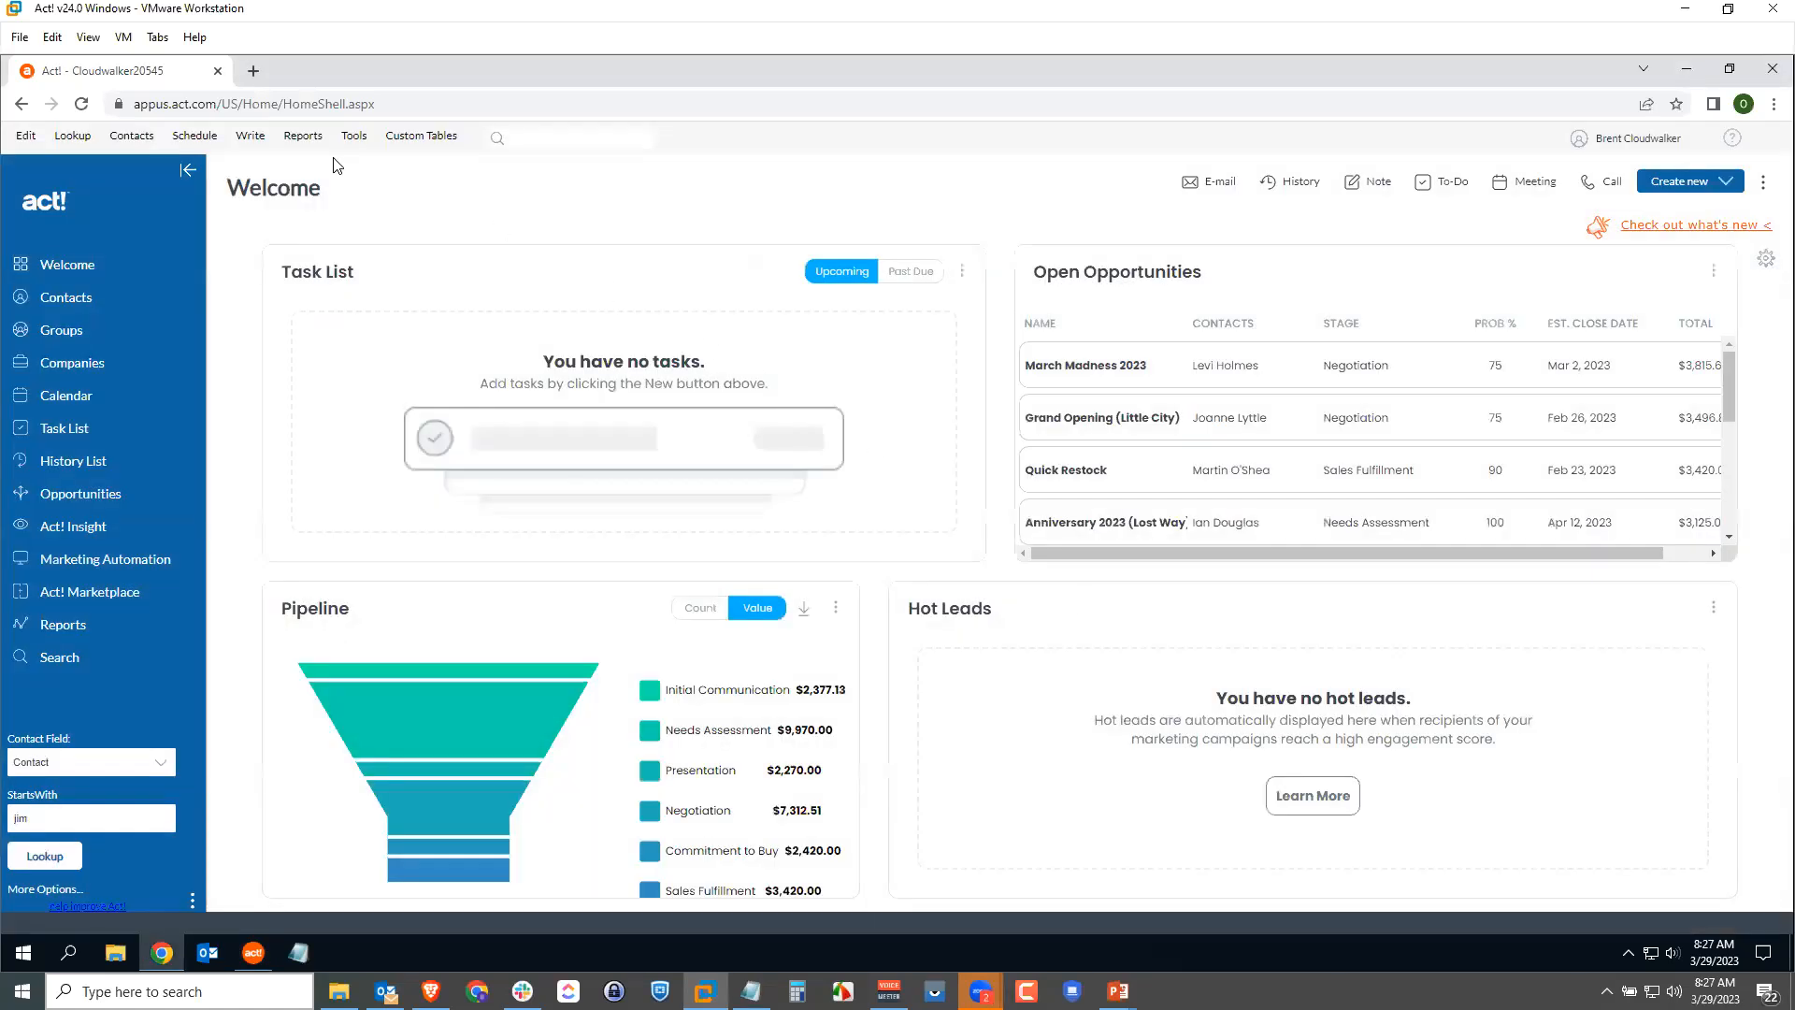
Step: Review the Startup preferences under Tools > Preferences, then return to desktop Act!
{"action": "left_click", "coordinate": [356, 137]}
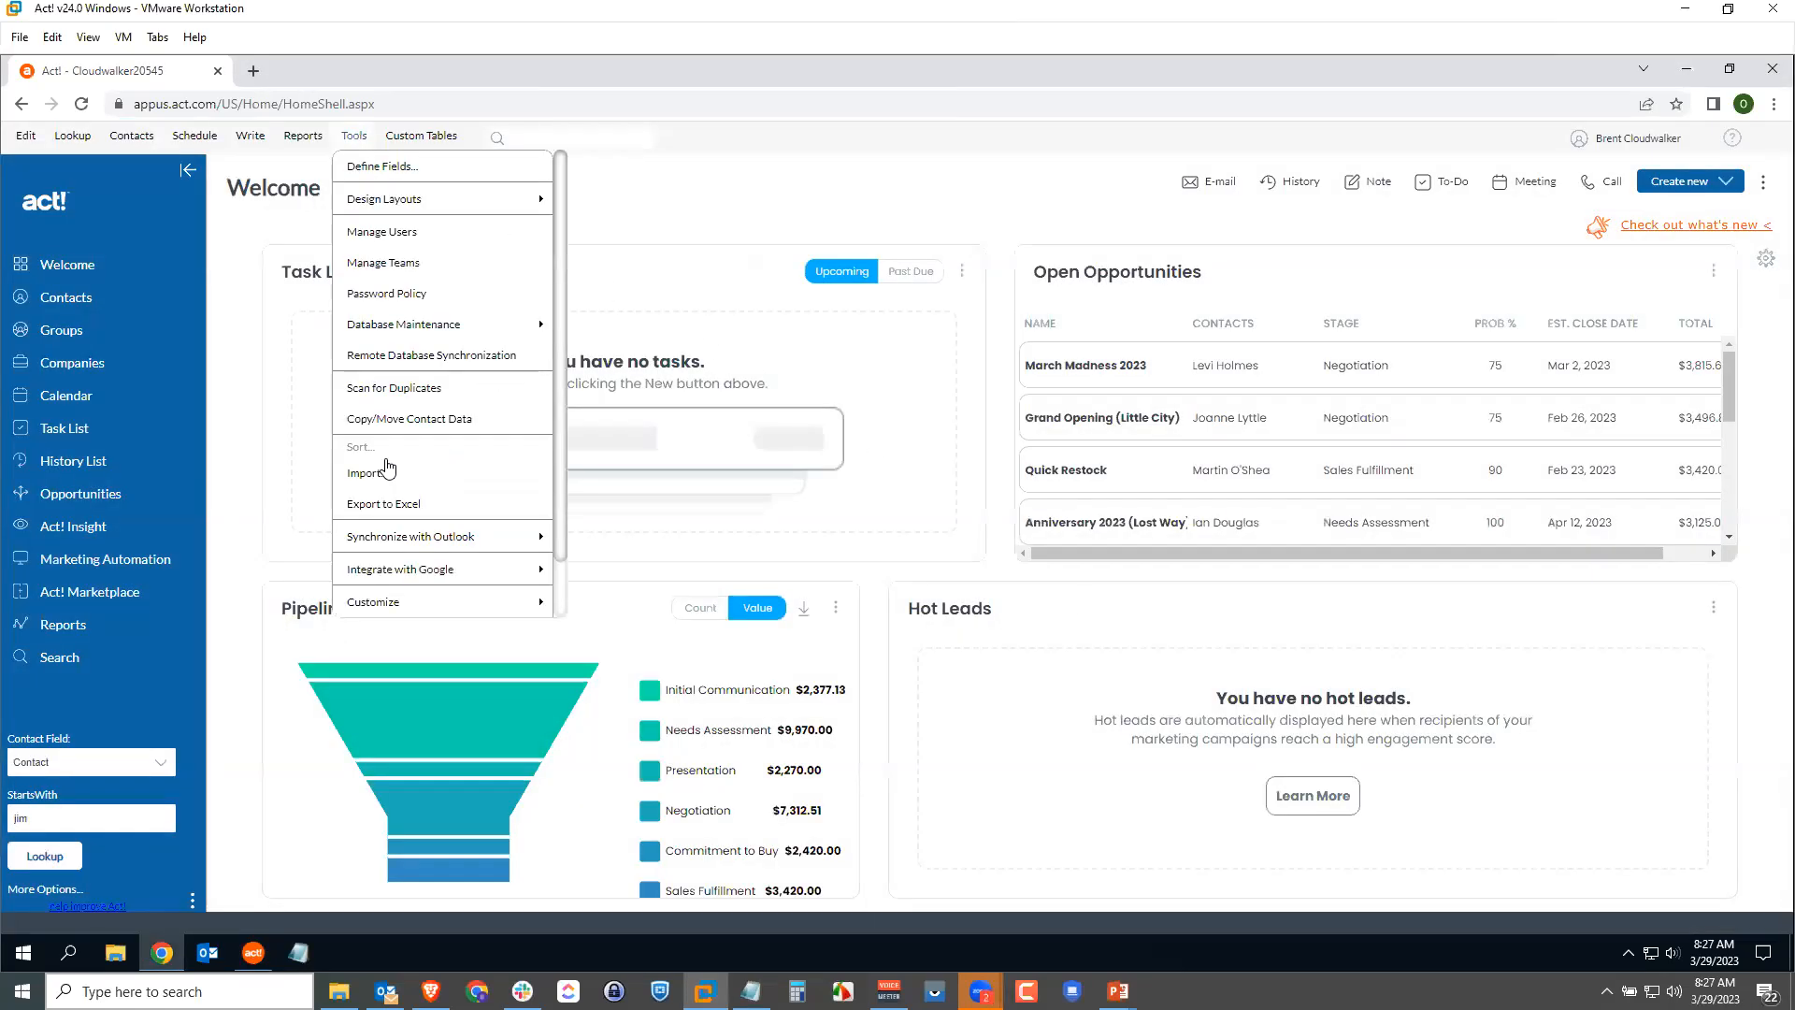
{"action": "scroll", "coordinate": [379, 472], "scroll_direction": "down", "scroll_amount": 1}
{"action": "left_click", "coordinate": [395, 574]}
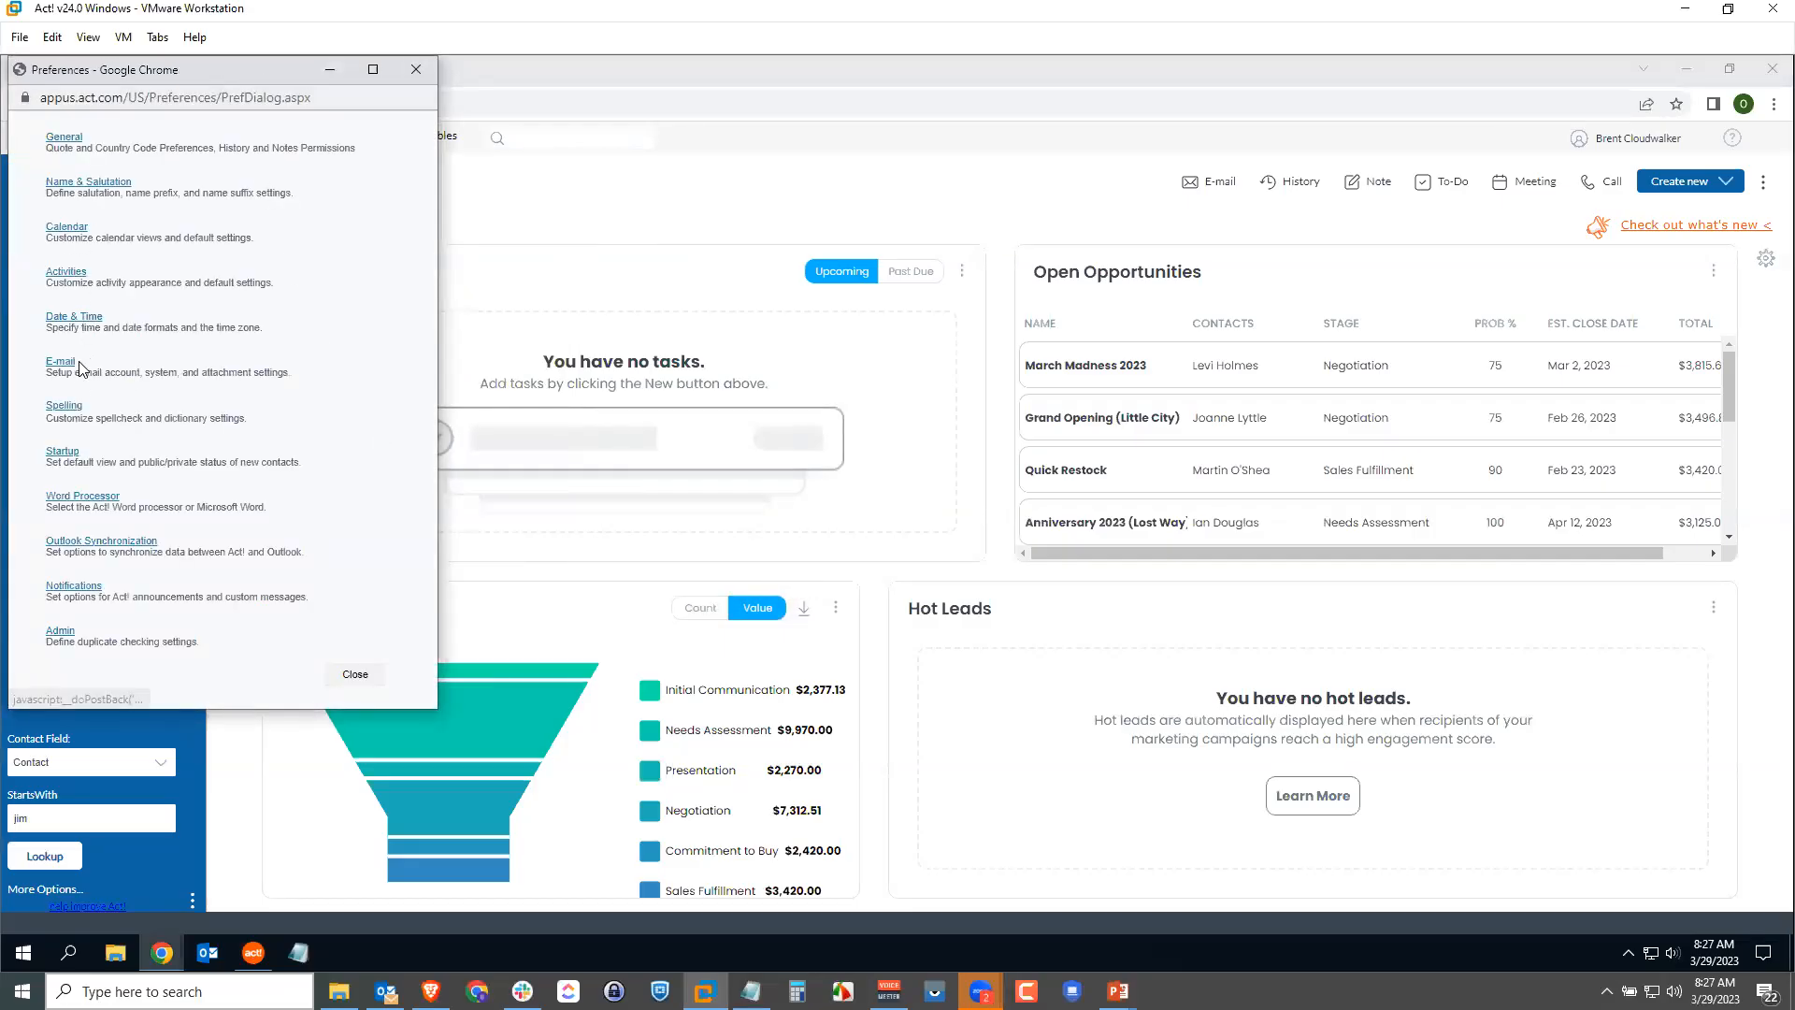
{"action": "left_click", "coordinate": [67, 453]}
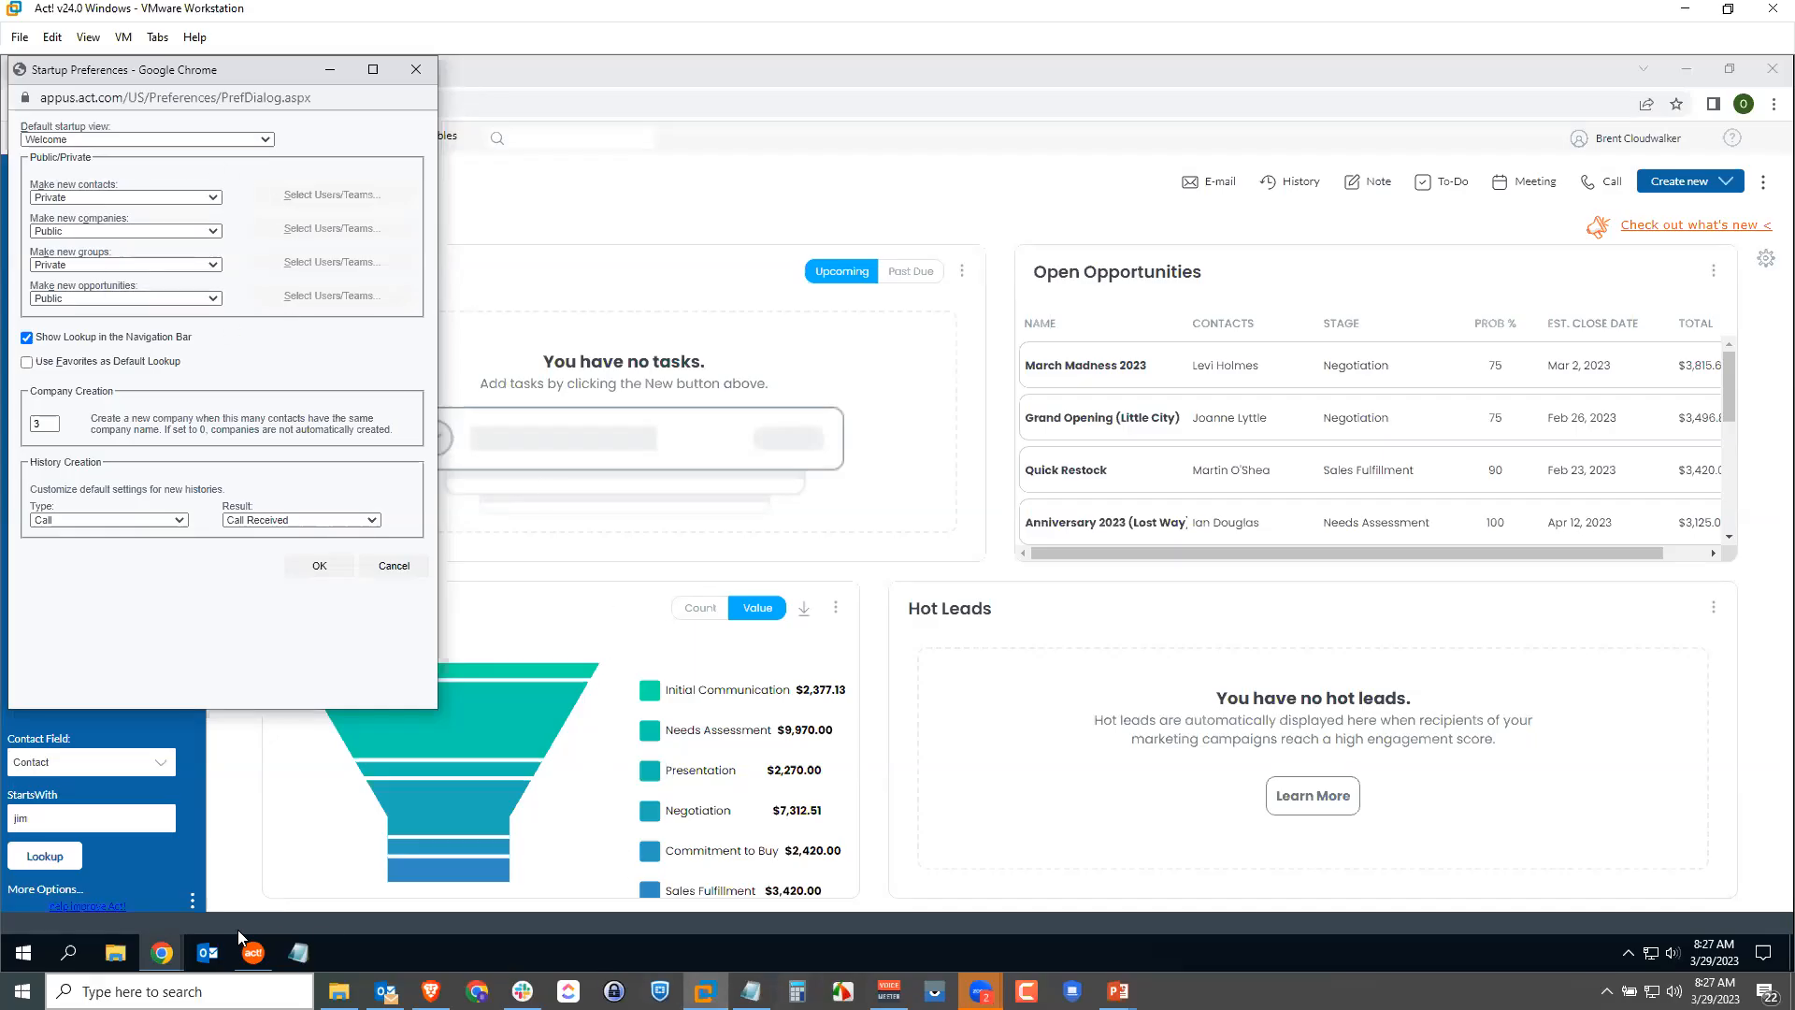
{"action": "left_click", "coordinate": [254, 952]}
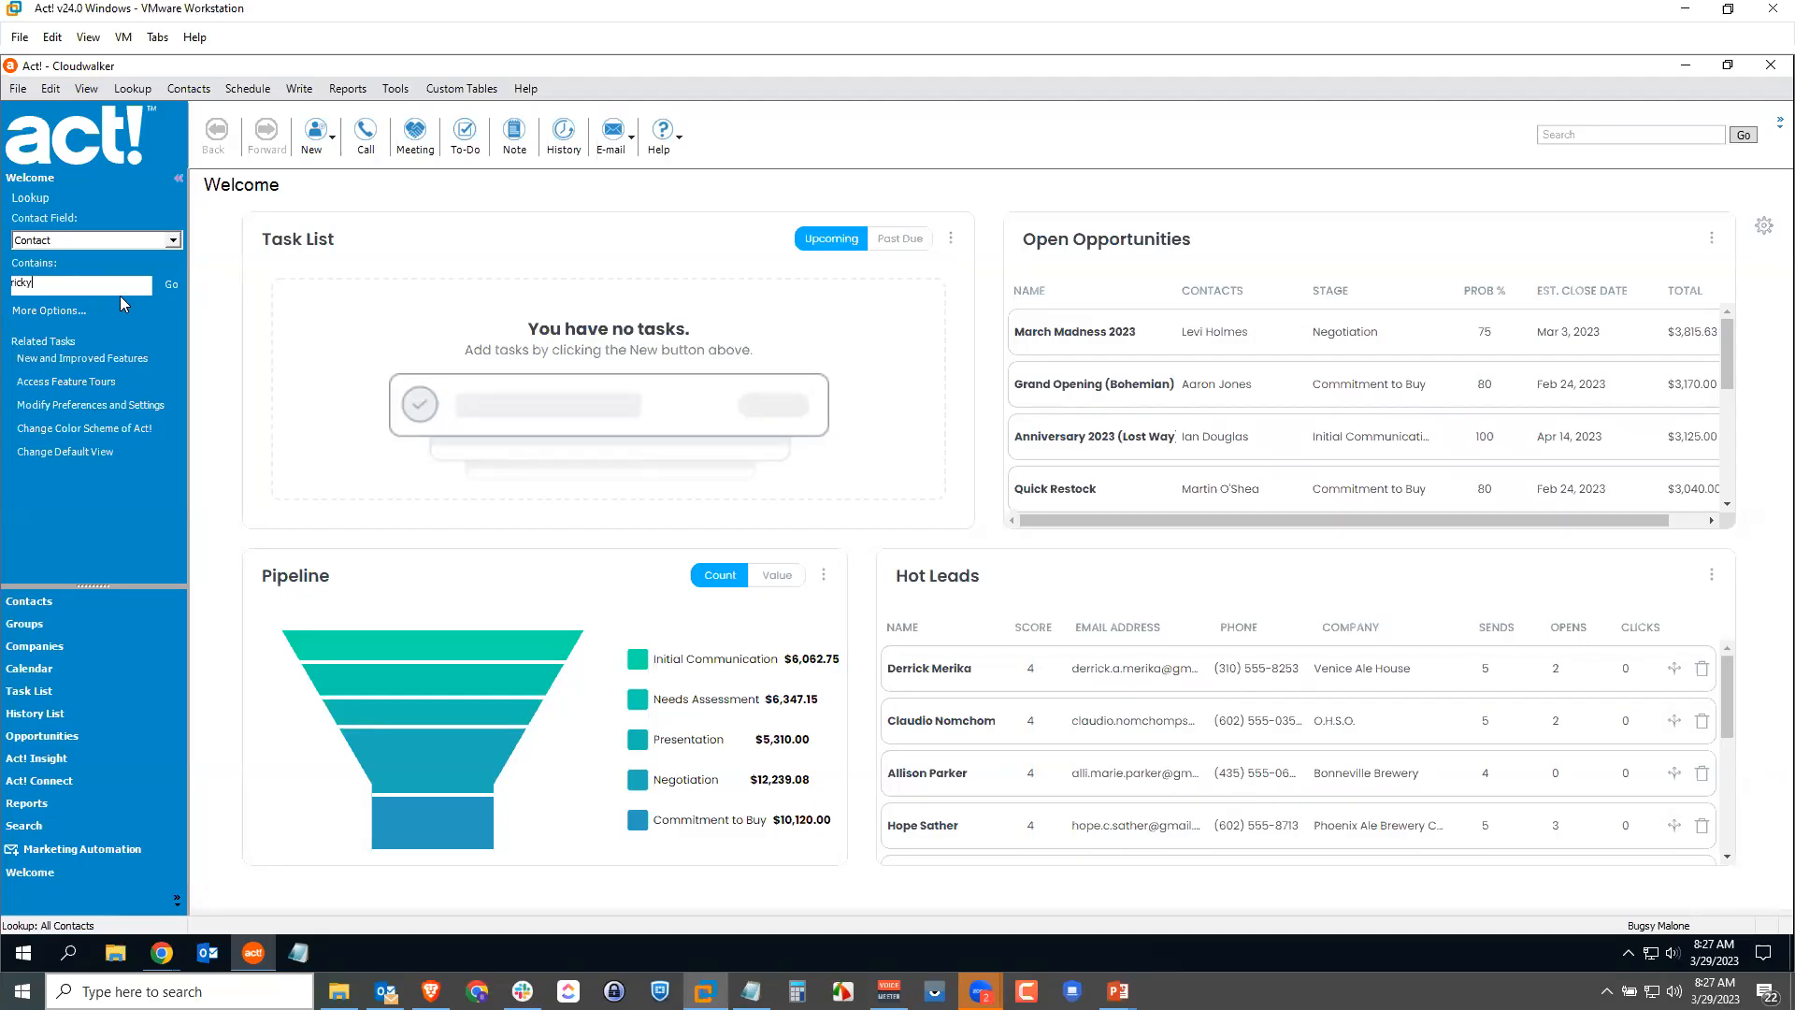
Step: Look up the new contact by name, dismiss the no-records message, and reopen Cloudwalker
{"action": "left_click", "coordinate": [171, 285]}
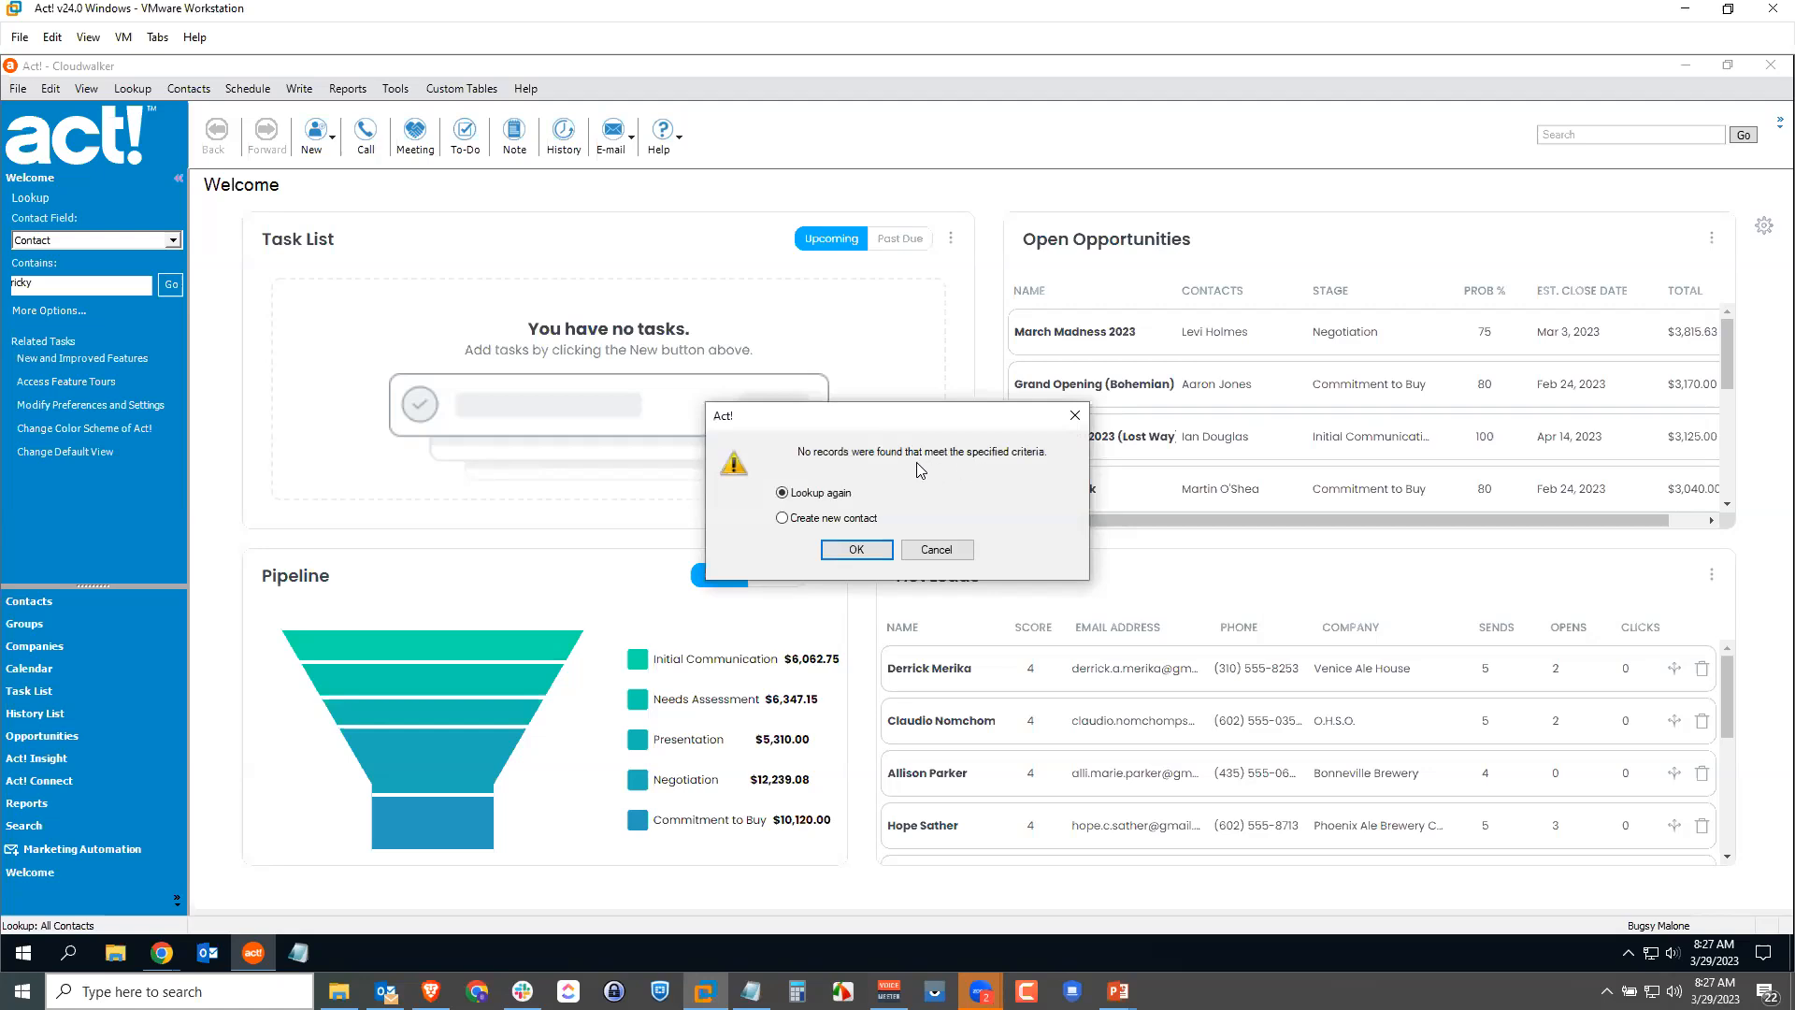
{"action": "left_click", "coordinate": [938, 551]}
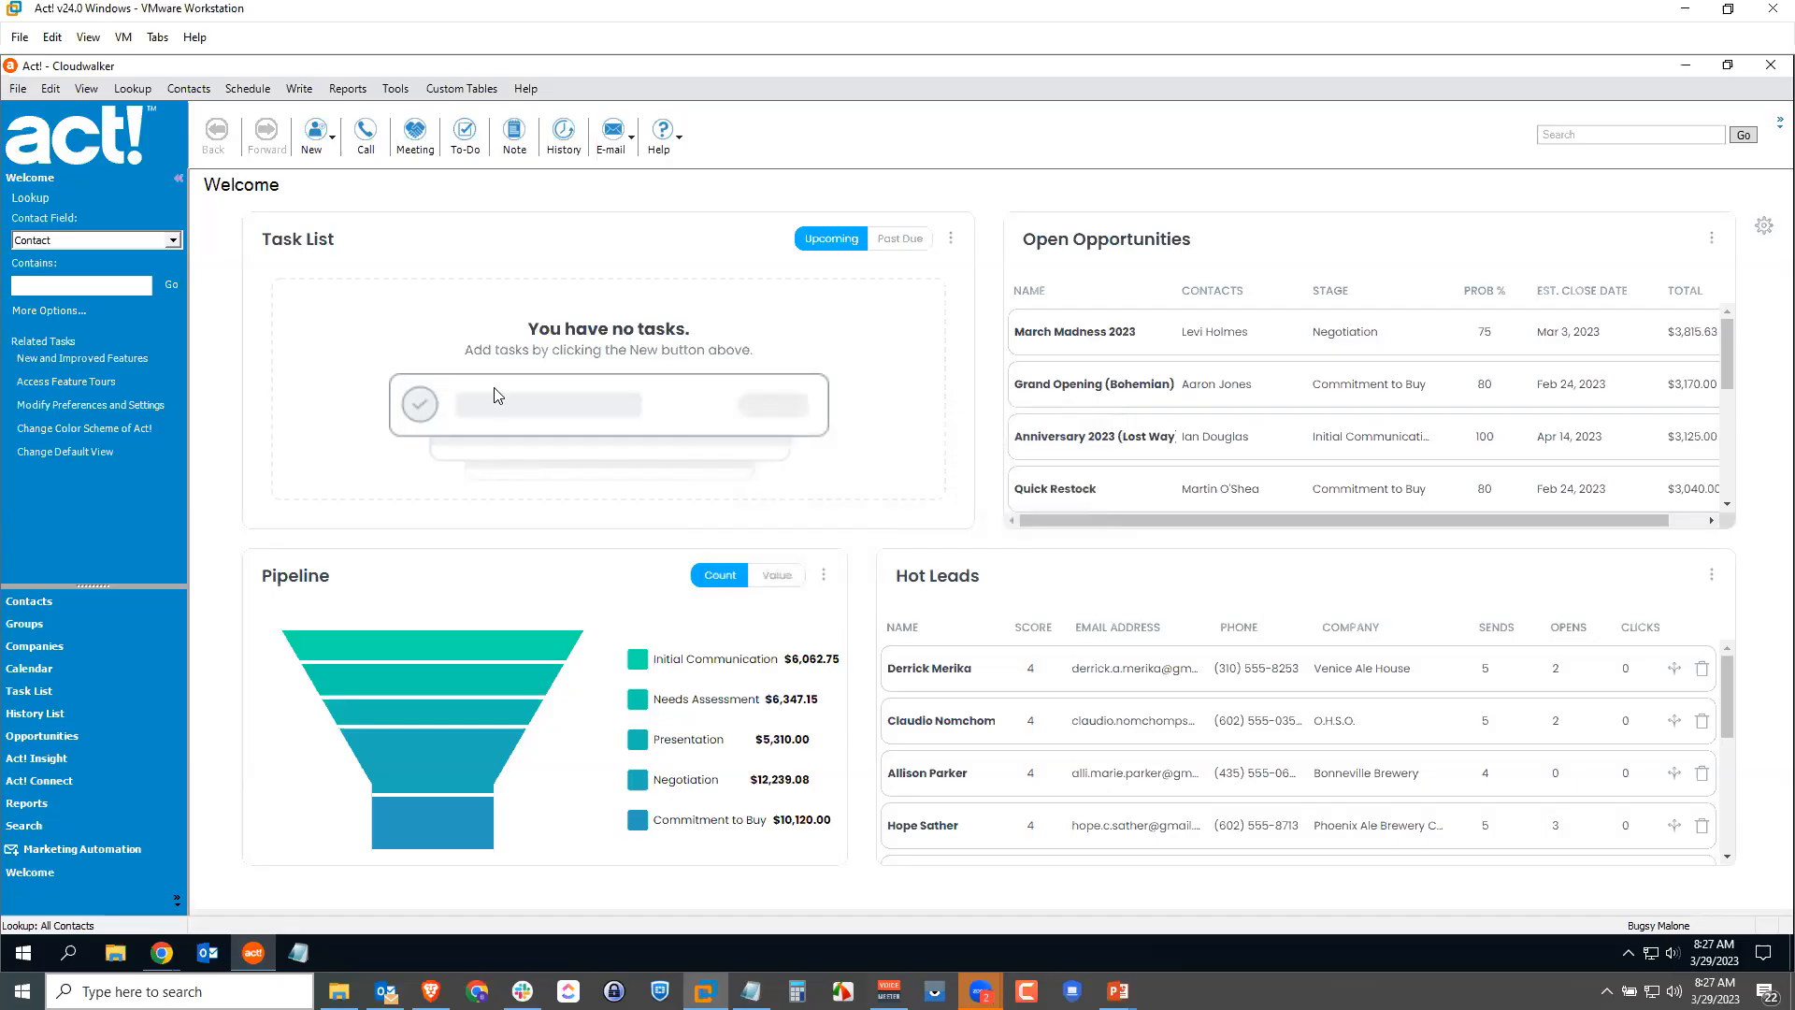
{"action": "left_click", "coordinate": [17, 89]}
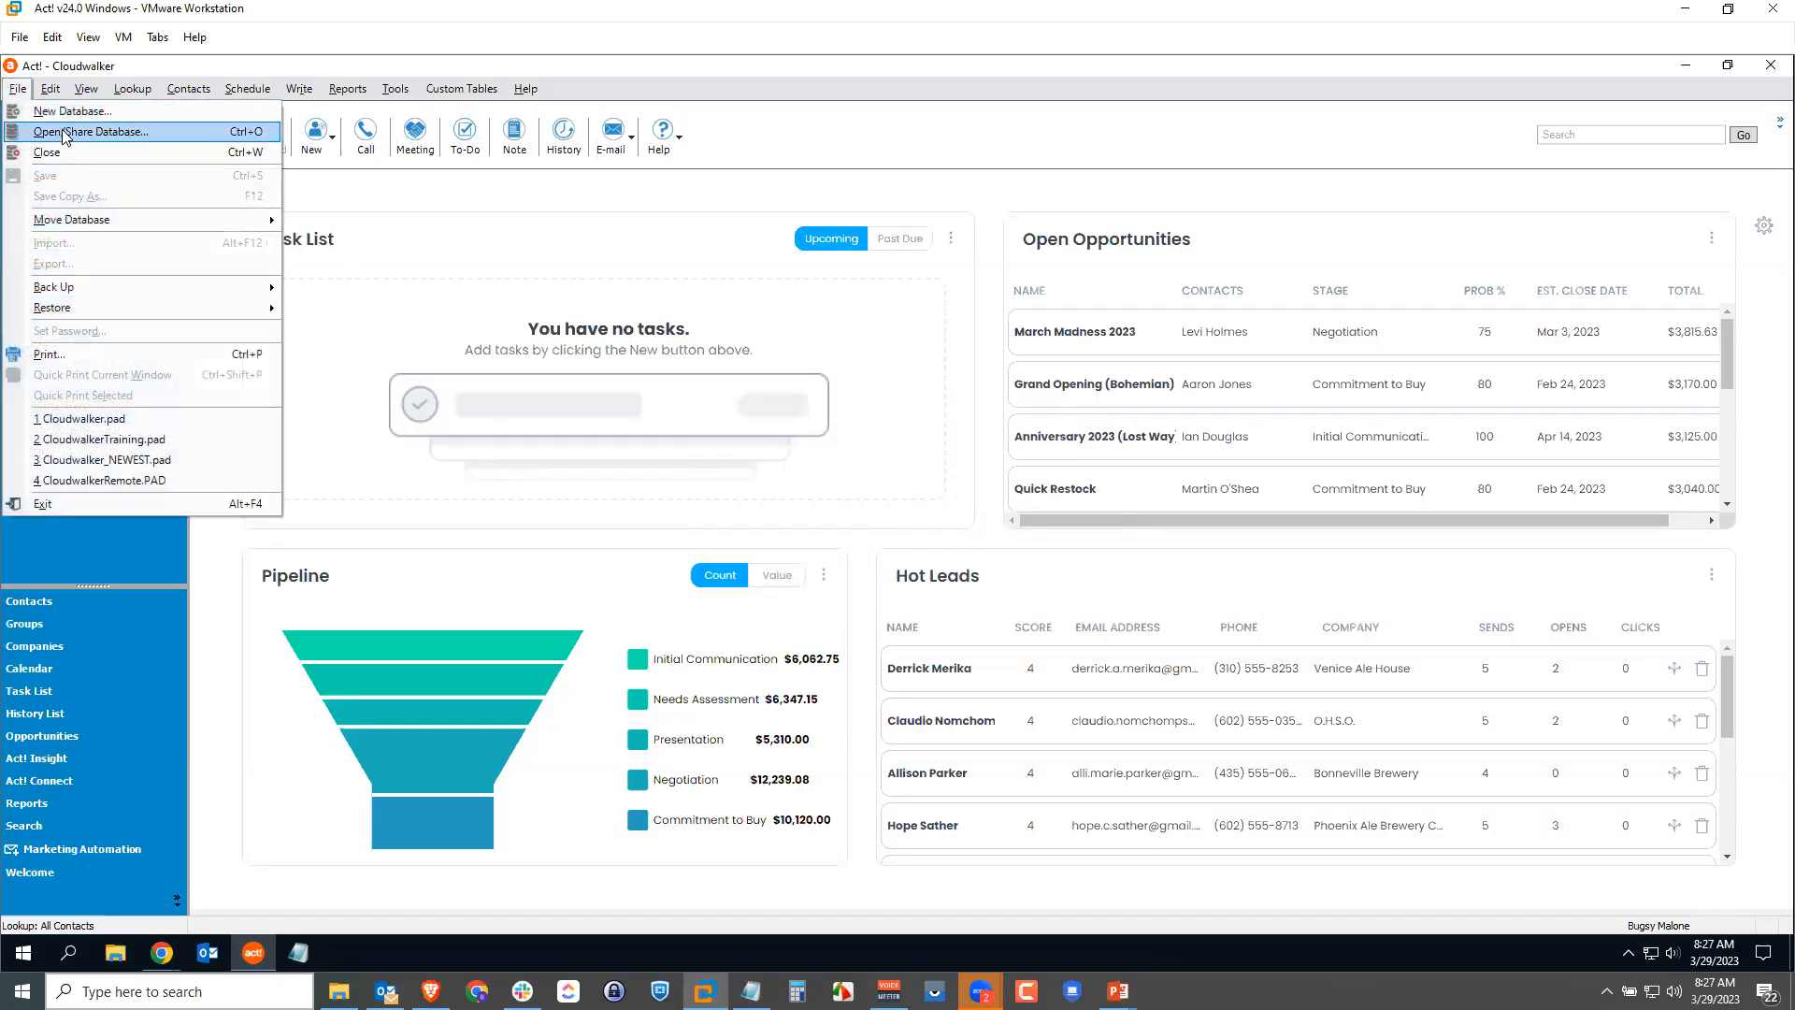
{"action": "left_click", "coordinate": [64, 136]}
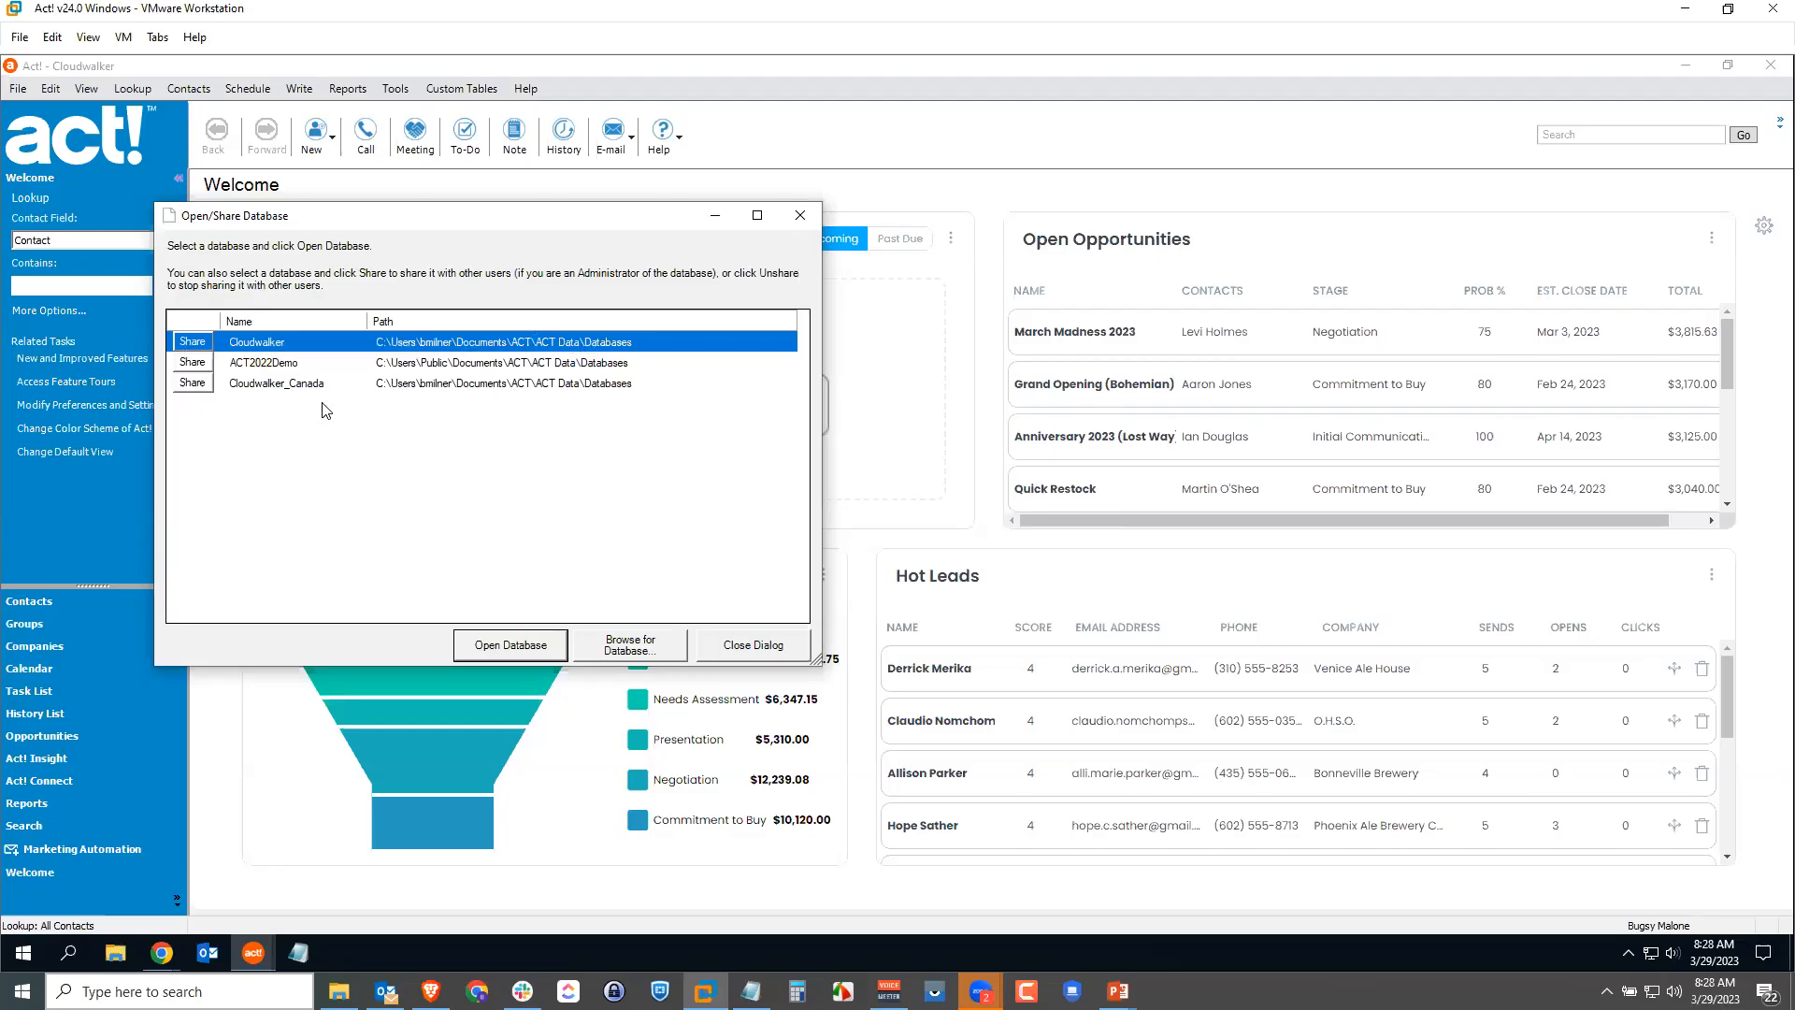
{"action": "left_click", "coordinate": [525, 637]}
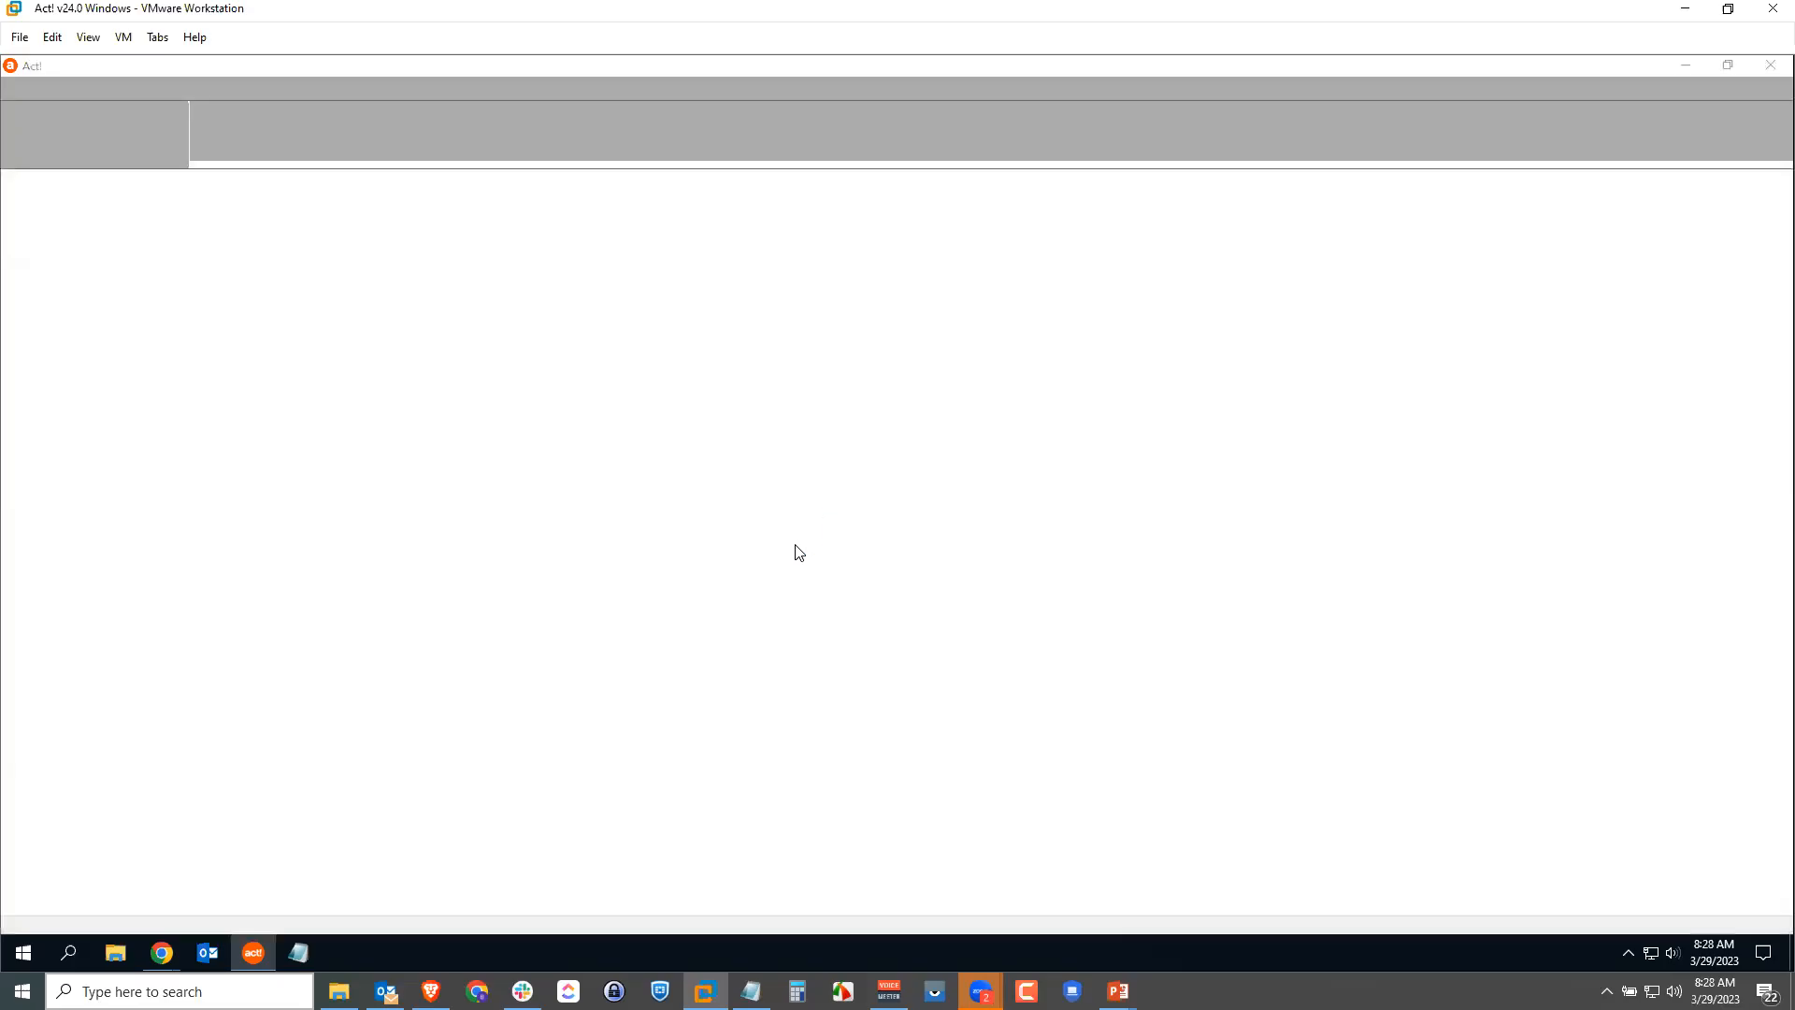
Step: Log on as another user and look up the new contact, opening its Owner/Administration record
{"action": "type", "text": "Jody"}
{"action": "left_click", "coordinate": [935, 571]}
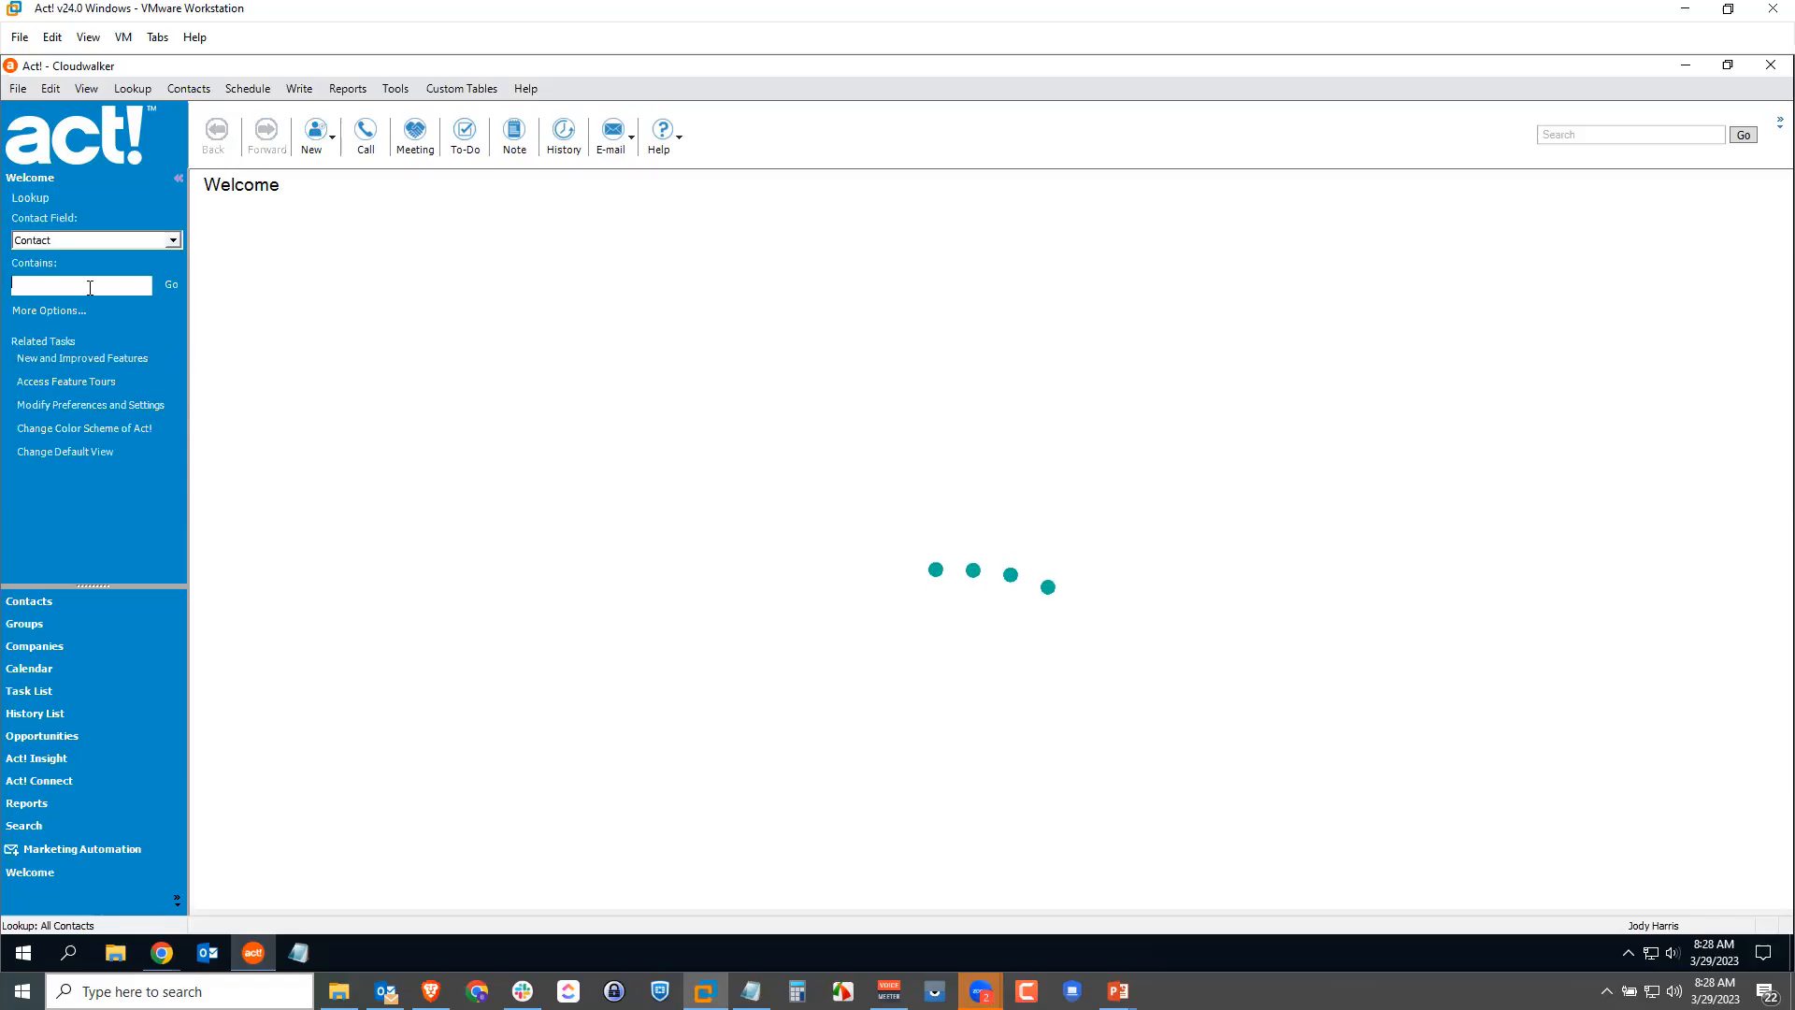
{"action": "left_click", "coordinate": [103, 288]}
{"action": "type", "text": "Ricky"}
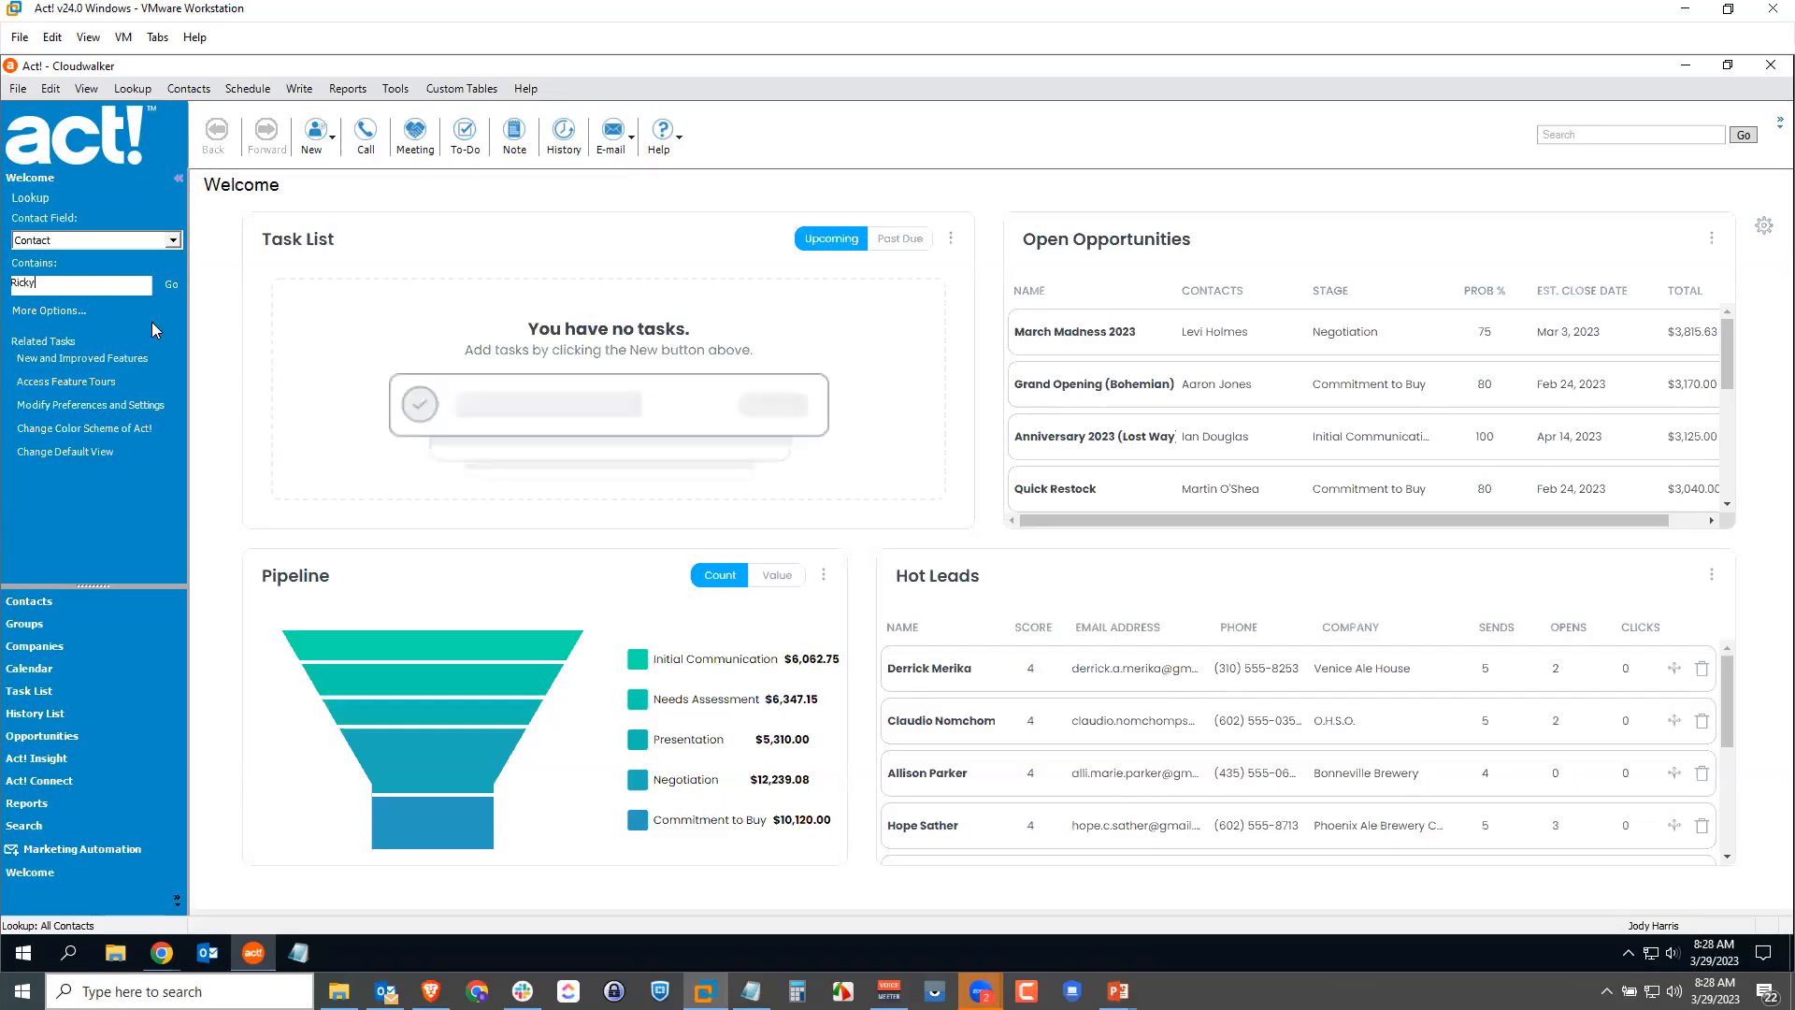
{"action": "left_click", "coordinate": [169, 282]}
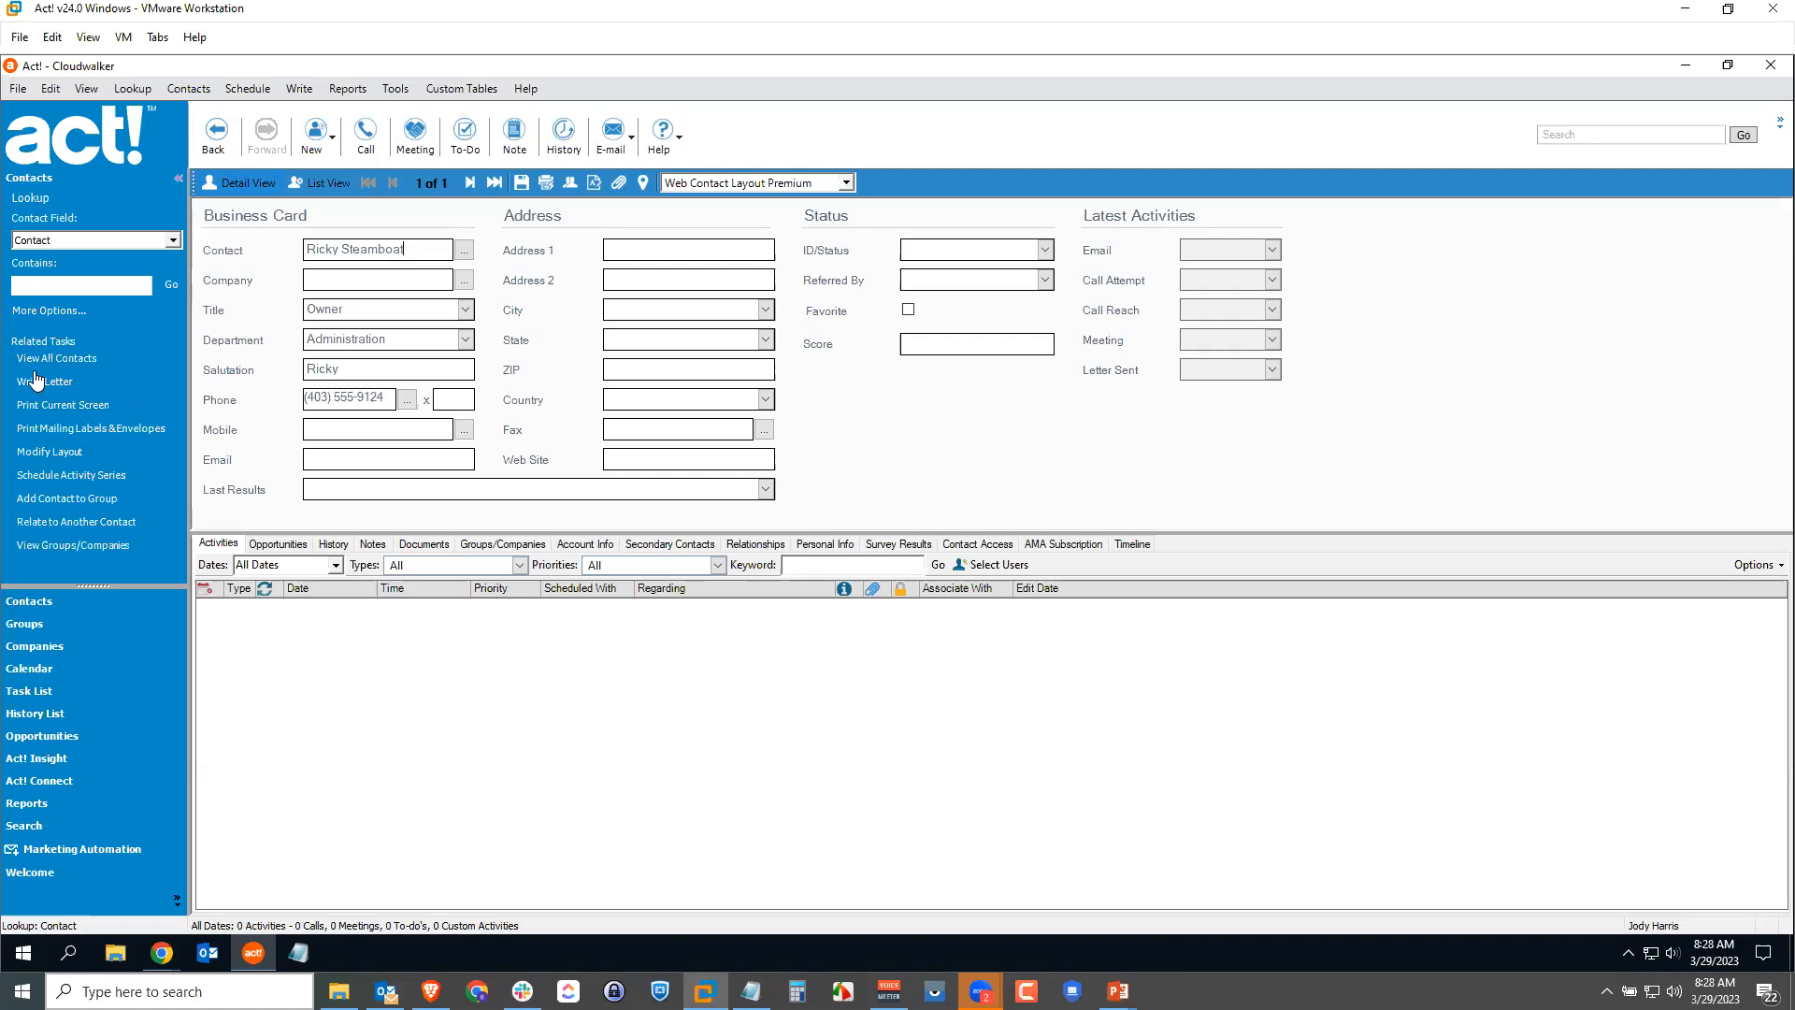
Step: Reopen Cloudwalker and log on as a different user with the remembered password
{"action": "left_click", "coordinate": [17, 87]}
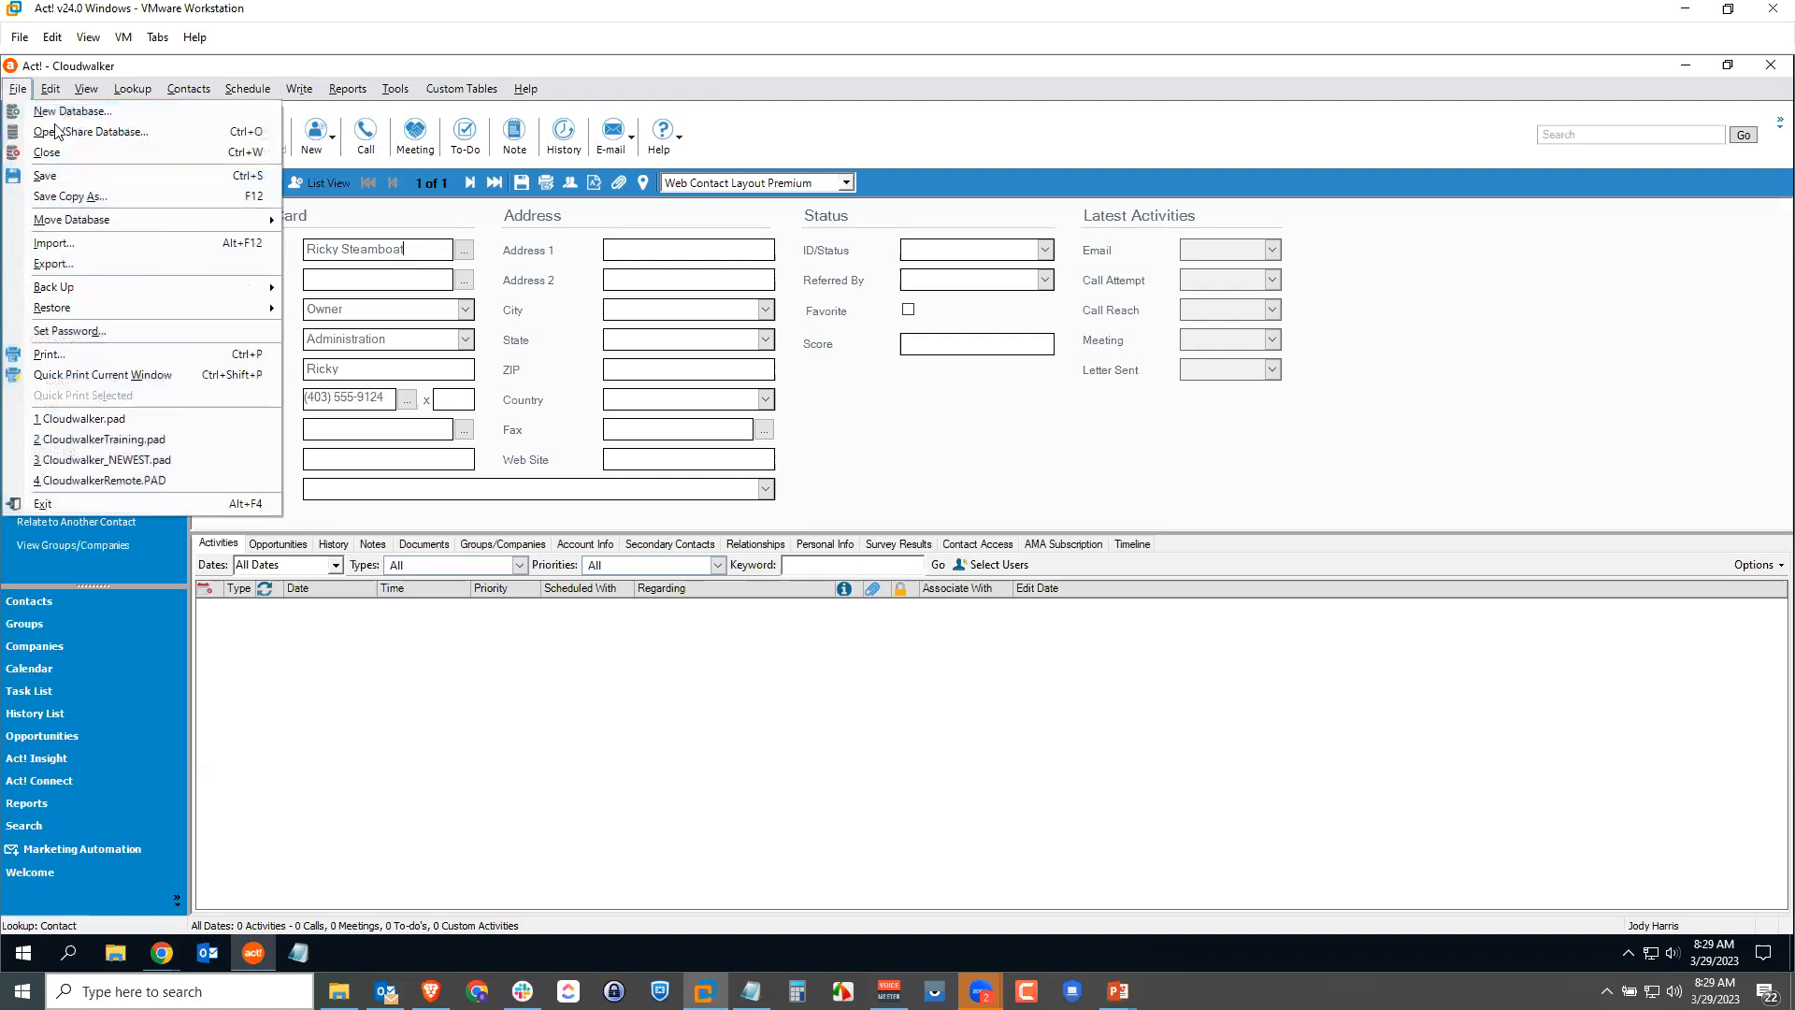
{"action": "left_click", "coordinate": [70, 135]}
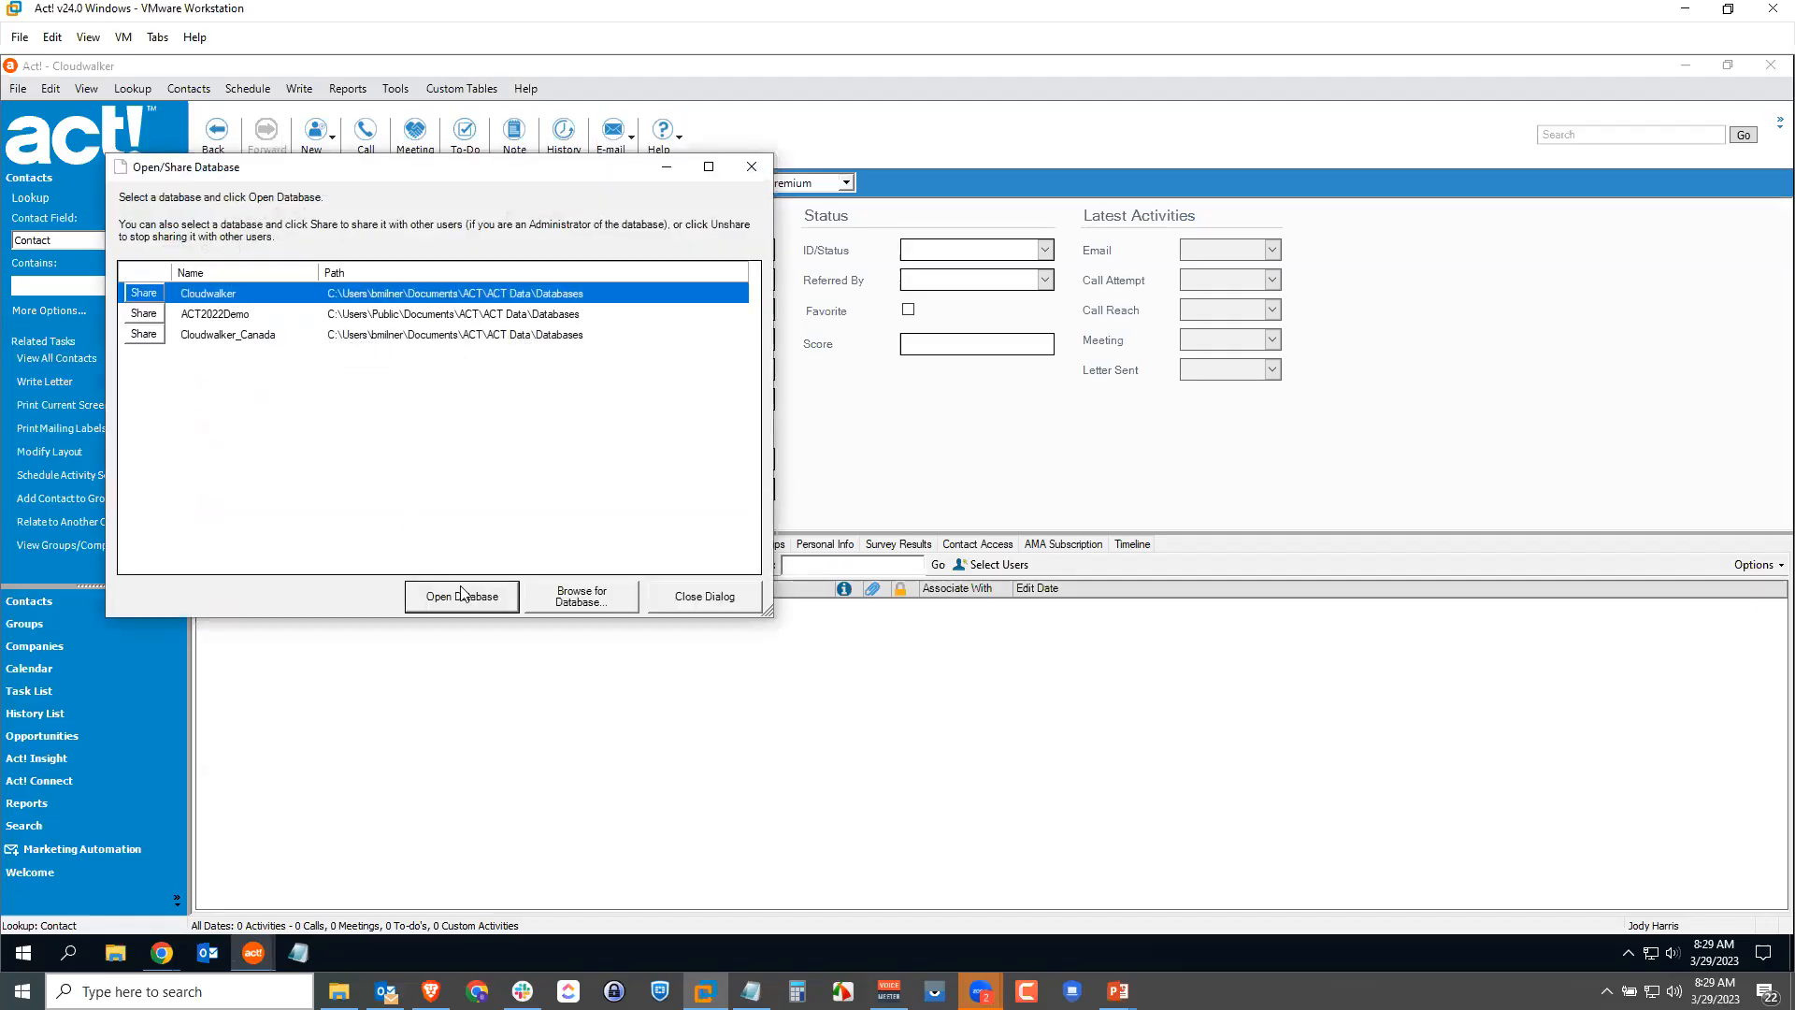
{"action": "left_click", "coordinate": [458, 590]}
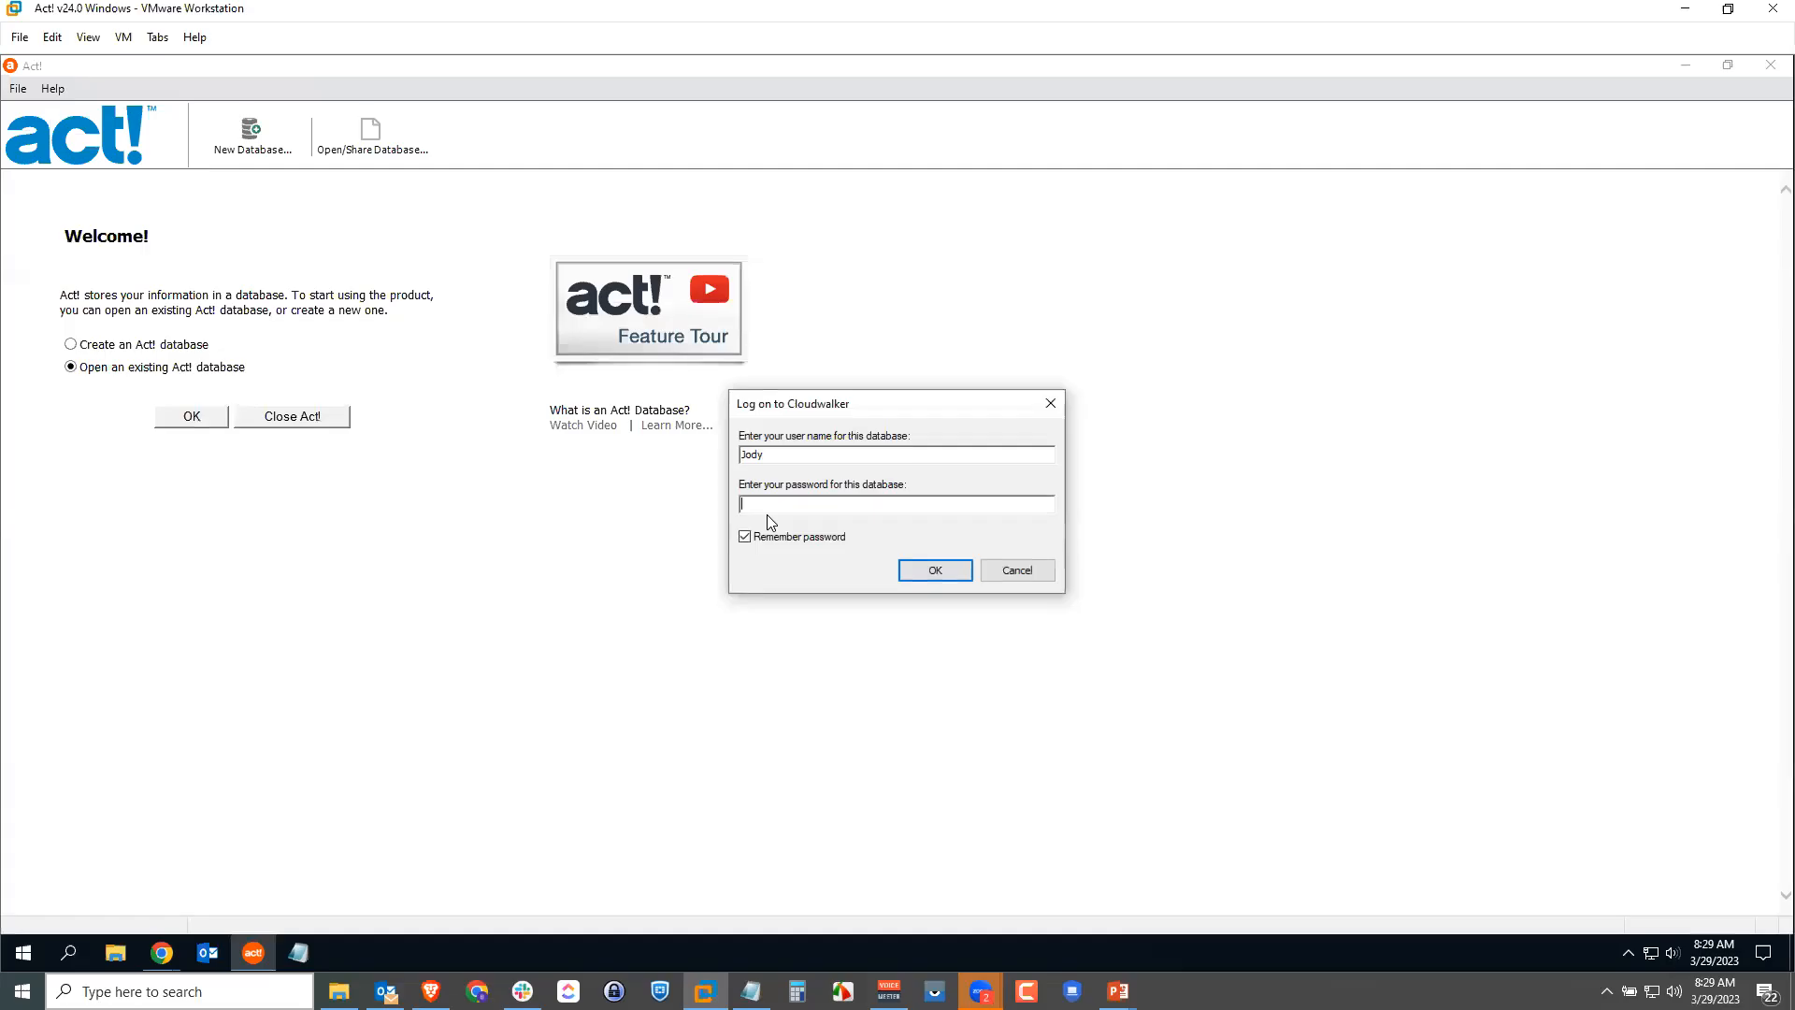
{"action": "double_click", "coordinate": [798, 454]}
{"action": "type", "text": "Brent"}
{"action": "key", "text": "Tab"}
{"action": "left_click", "coordinate": [939, 565]}
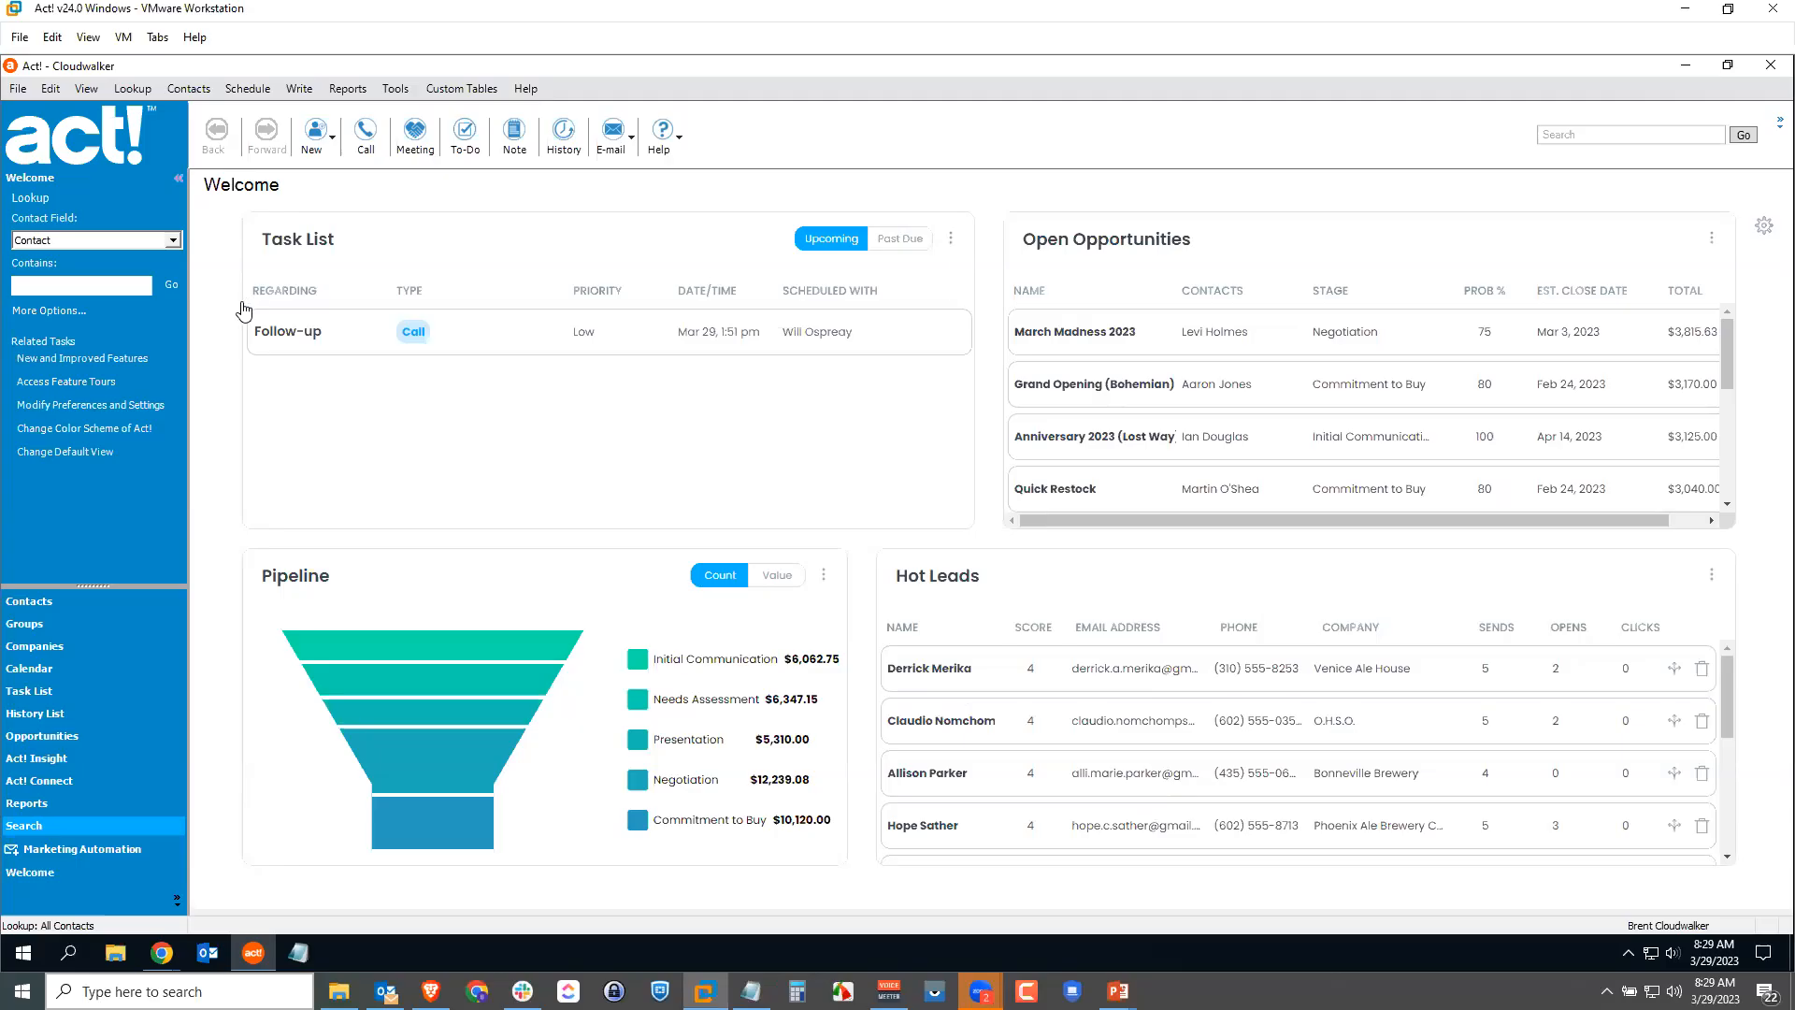
{"action": "left_click", "coordinate": [388, 88]}
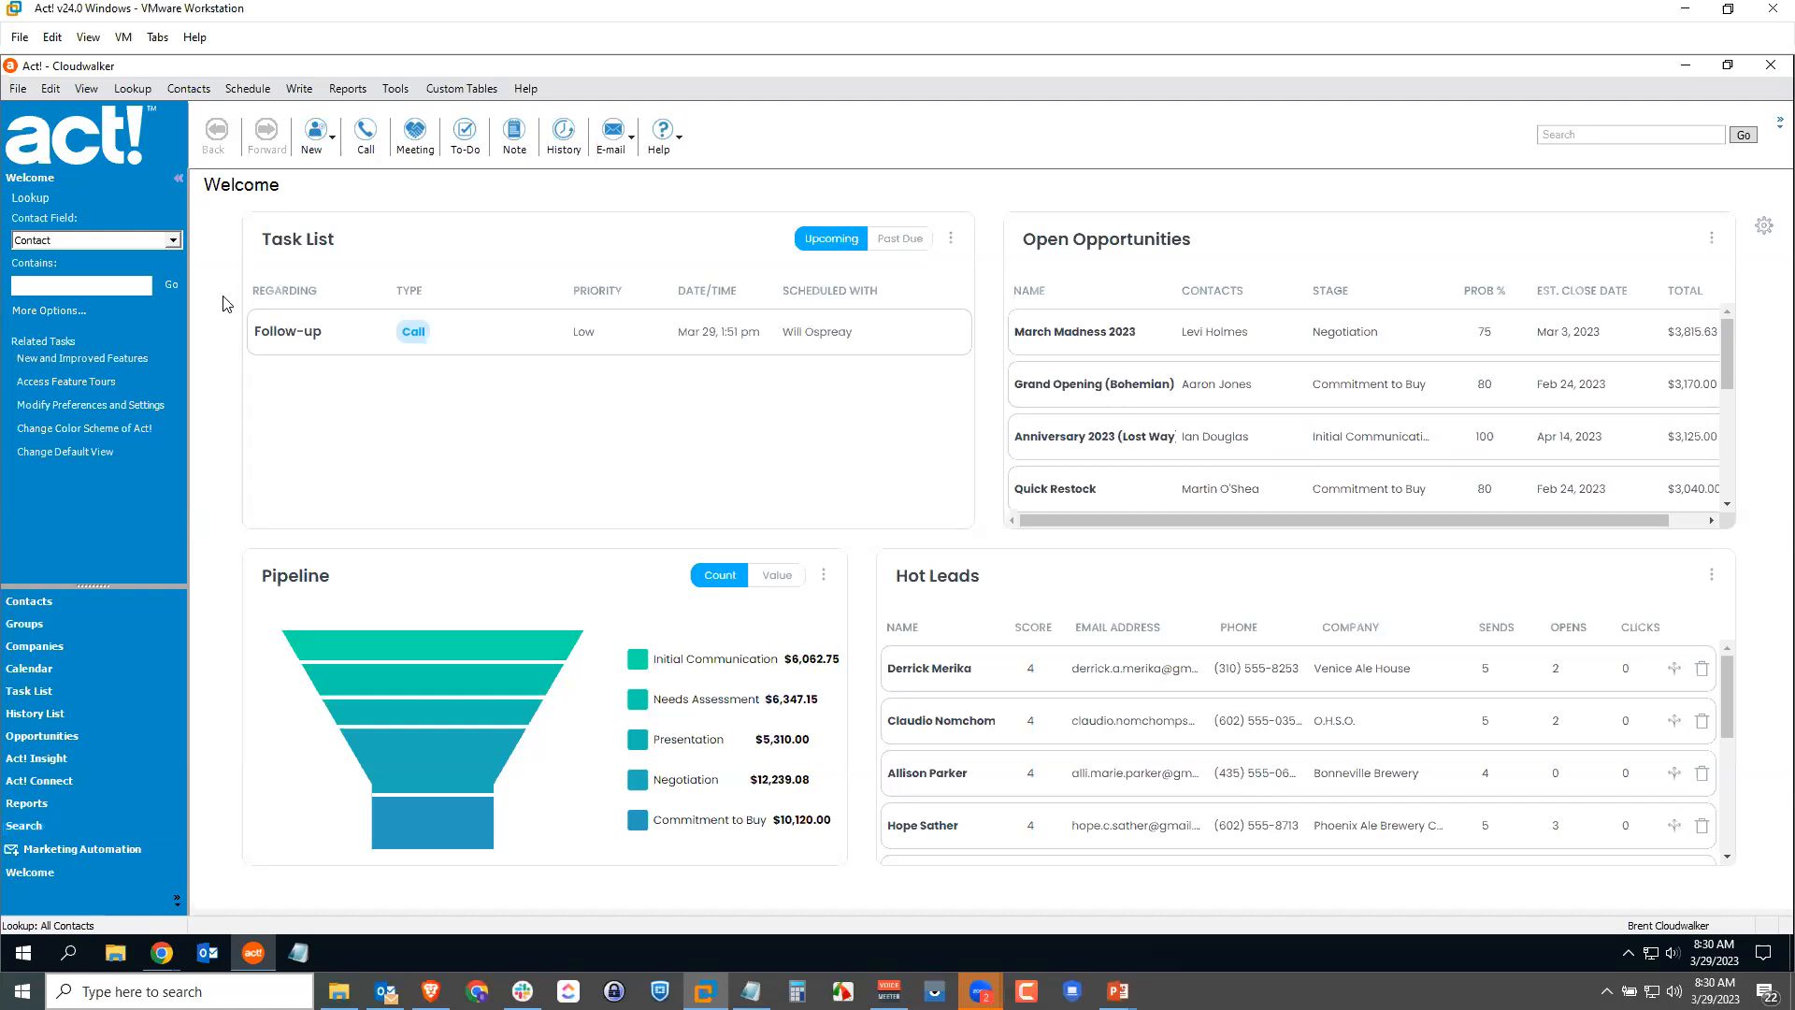
Step: Start Define Fields and lock the database with a 3-minute pending lock
{"action": "left_click", "coordinate": [398, 90]}
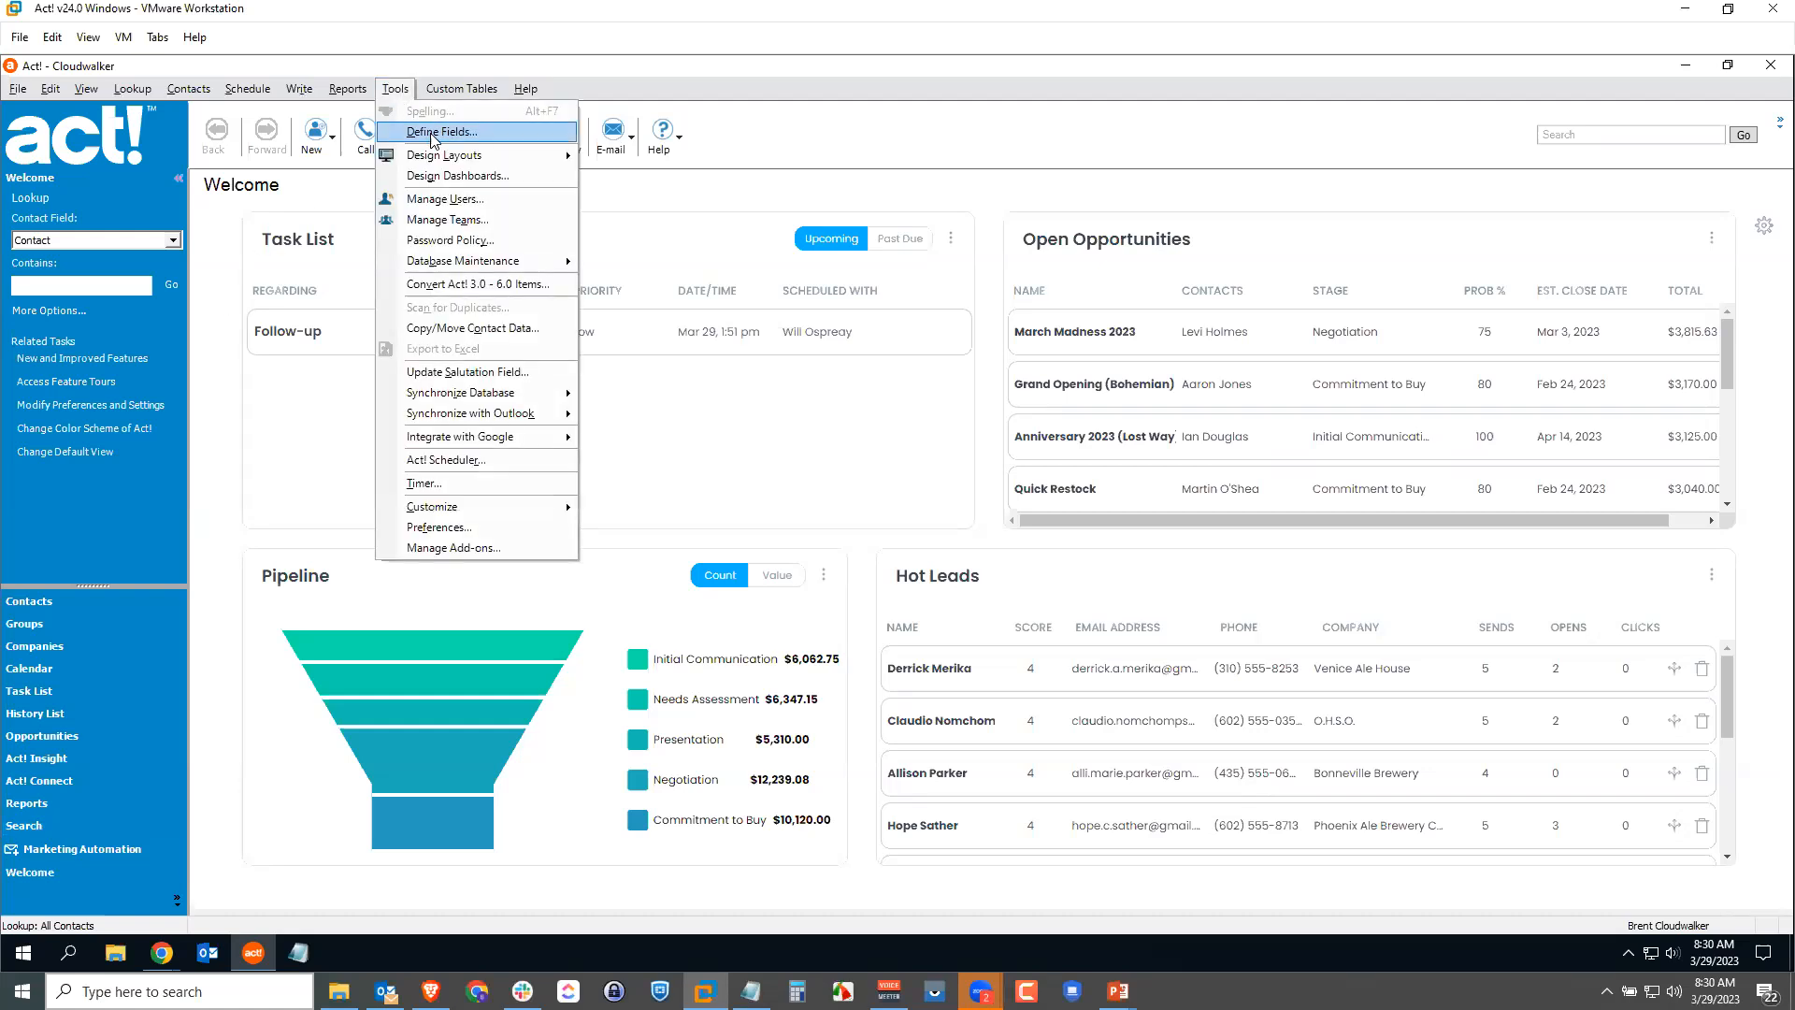
{"action": "left_click", "coordinate": [432, 136]}
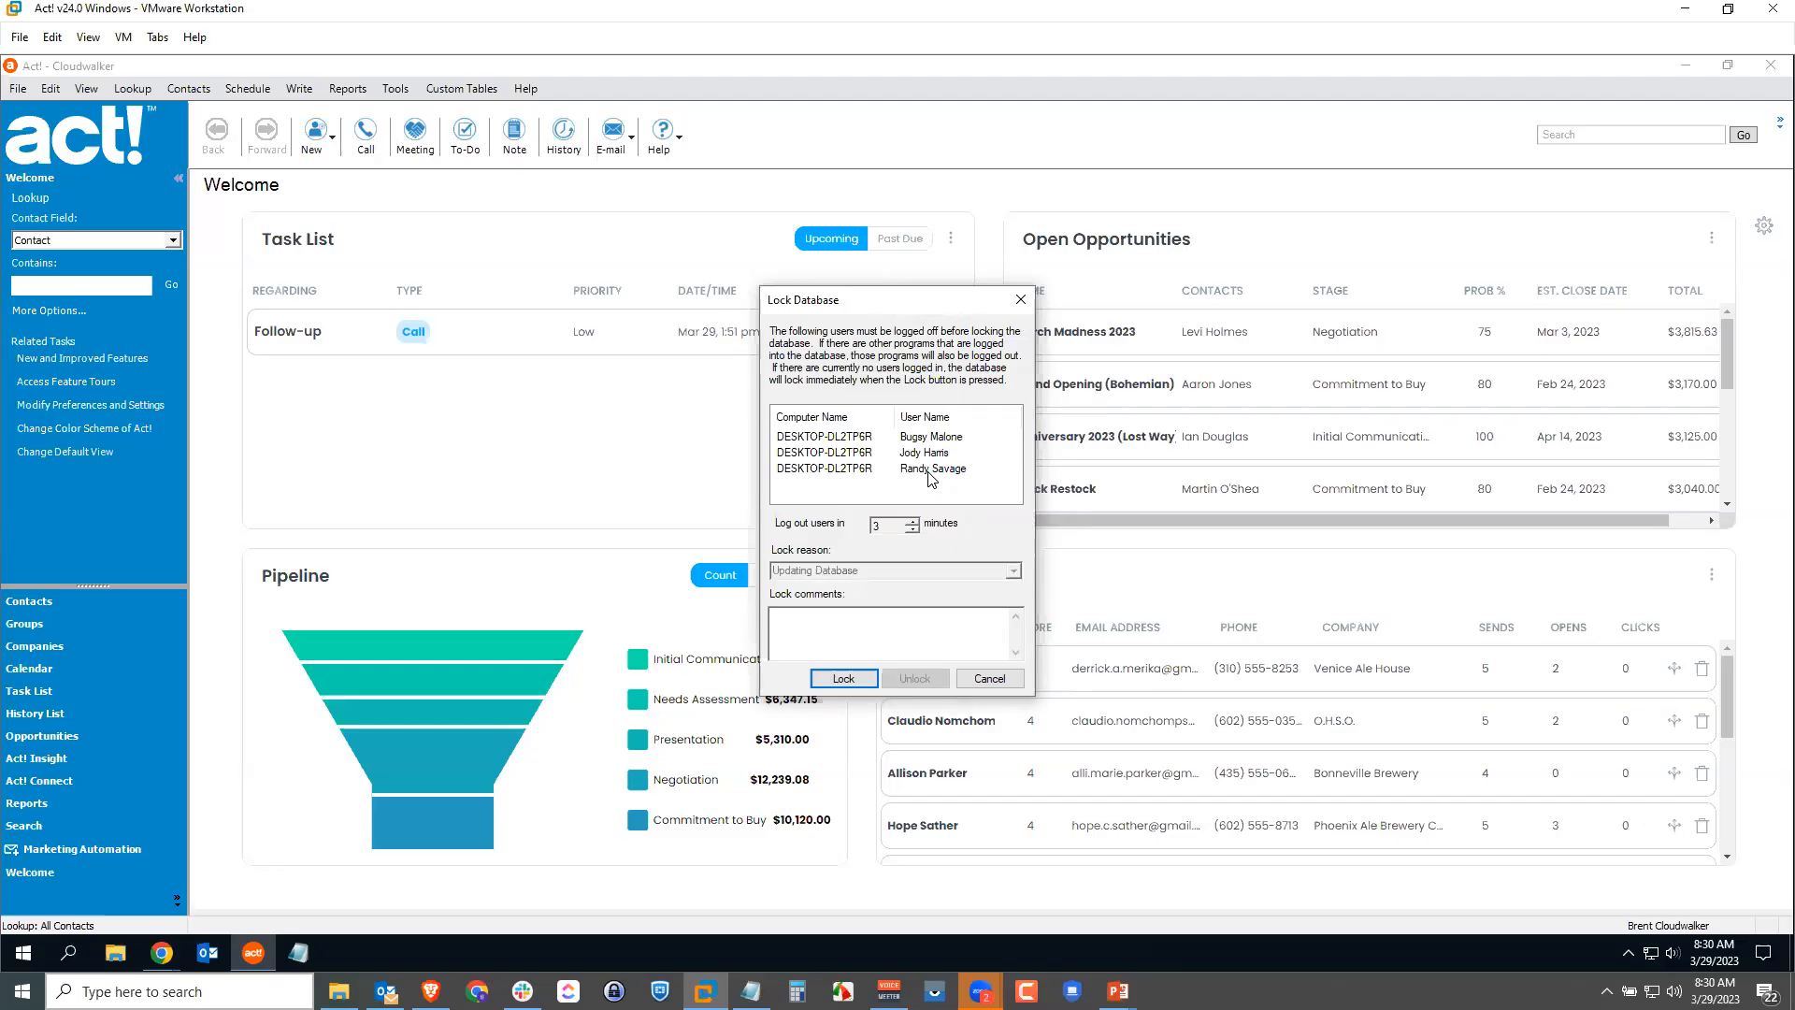
{"action": "left_click", "coordinate": [841, 682]}
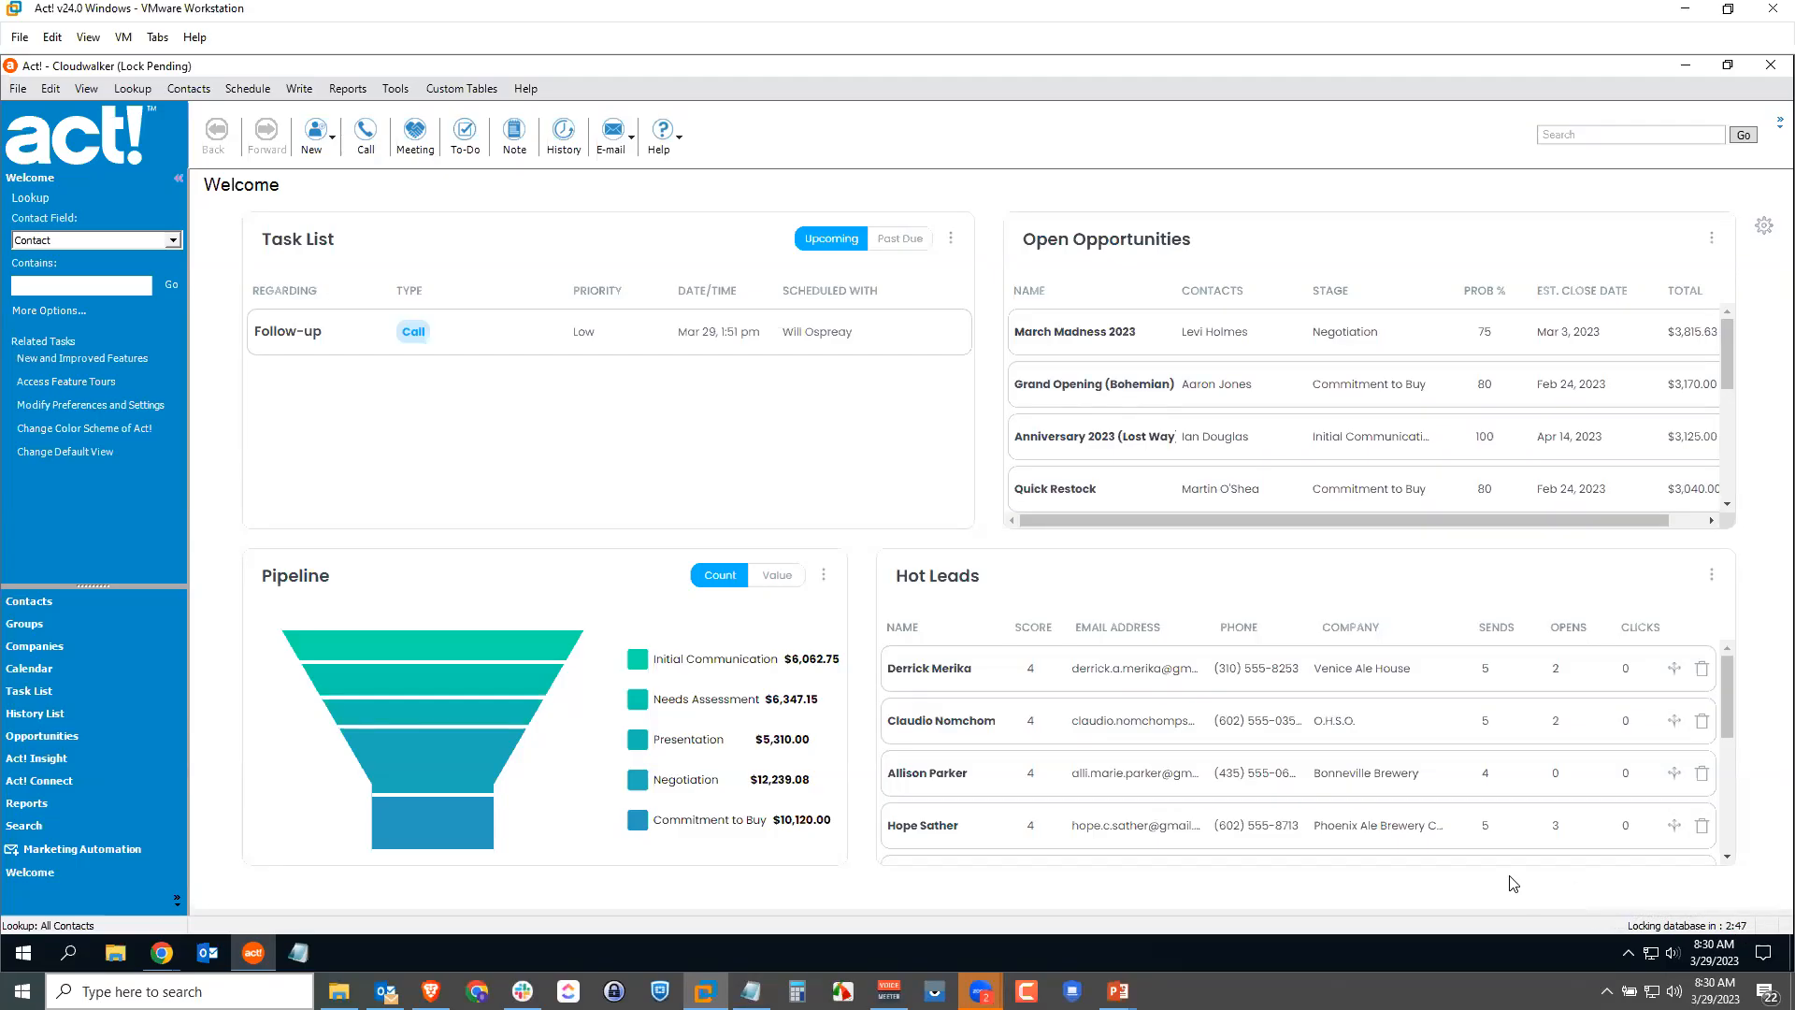
{"action": "mouse_move", "coordinate": [1633, 931]}
{"action": "left_click", "coordinate": [88, 736]}
{"action": "left_click", "coordinate": [162, 953]}
{"action": "left_click", "coordinate": [138, 810]}
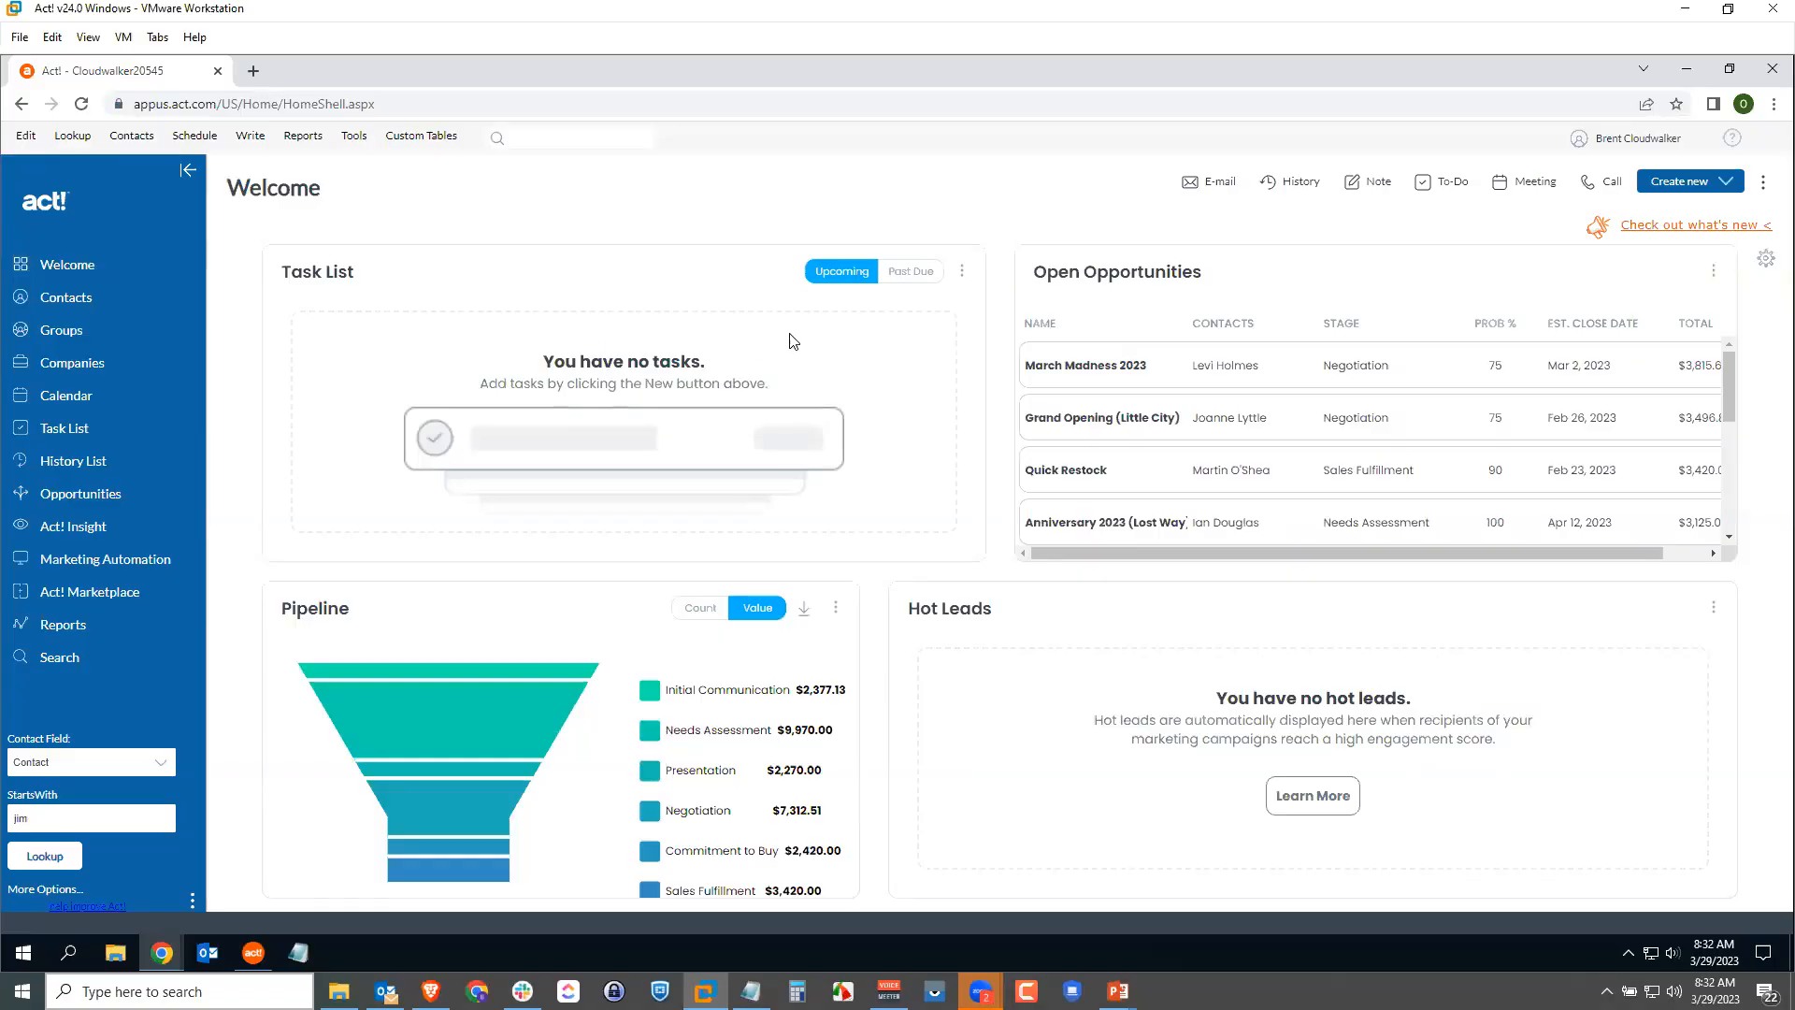
{"action": "left_click", "coordinate": [354, 136]}
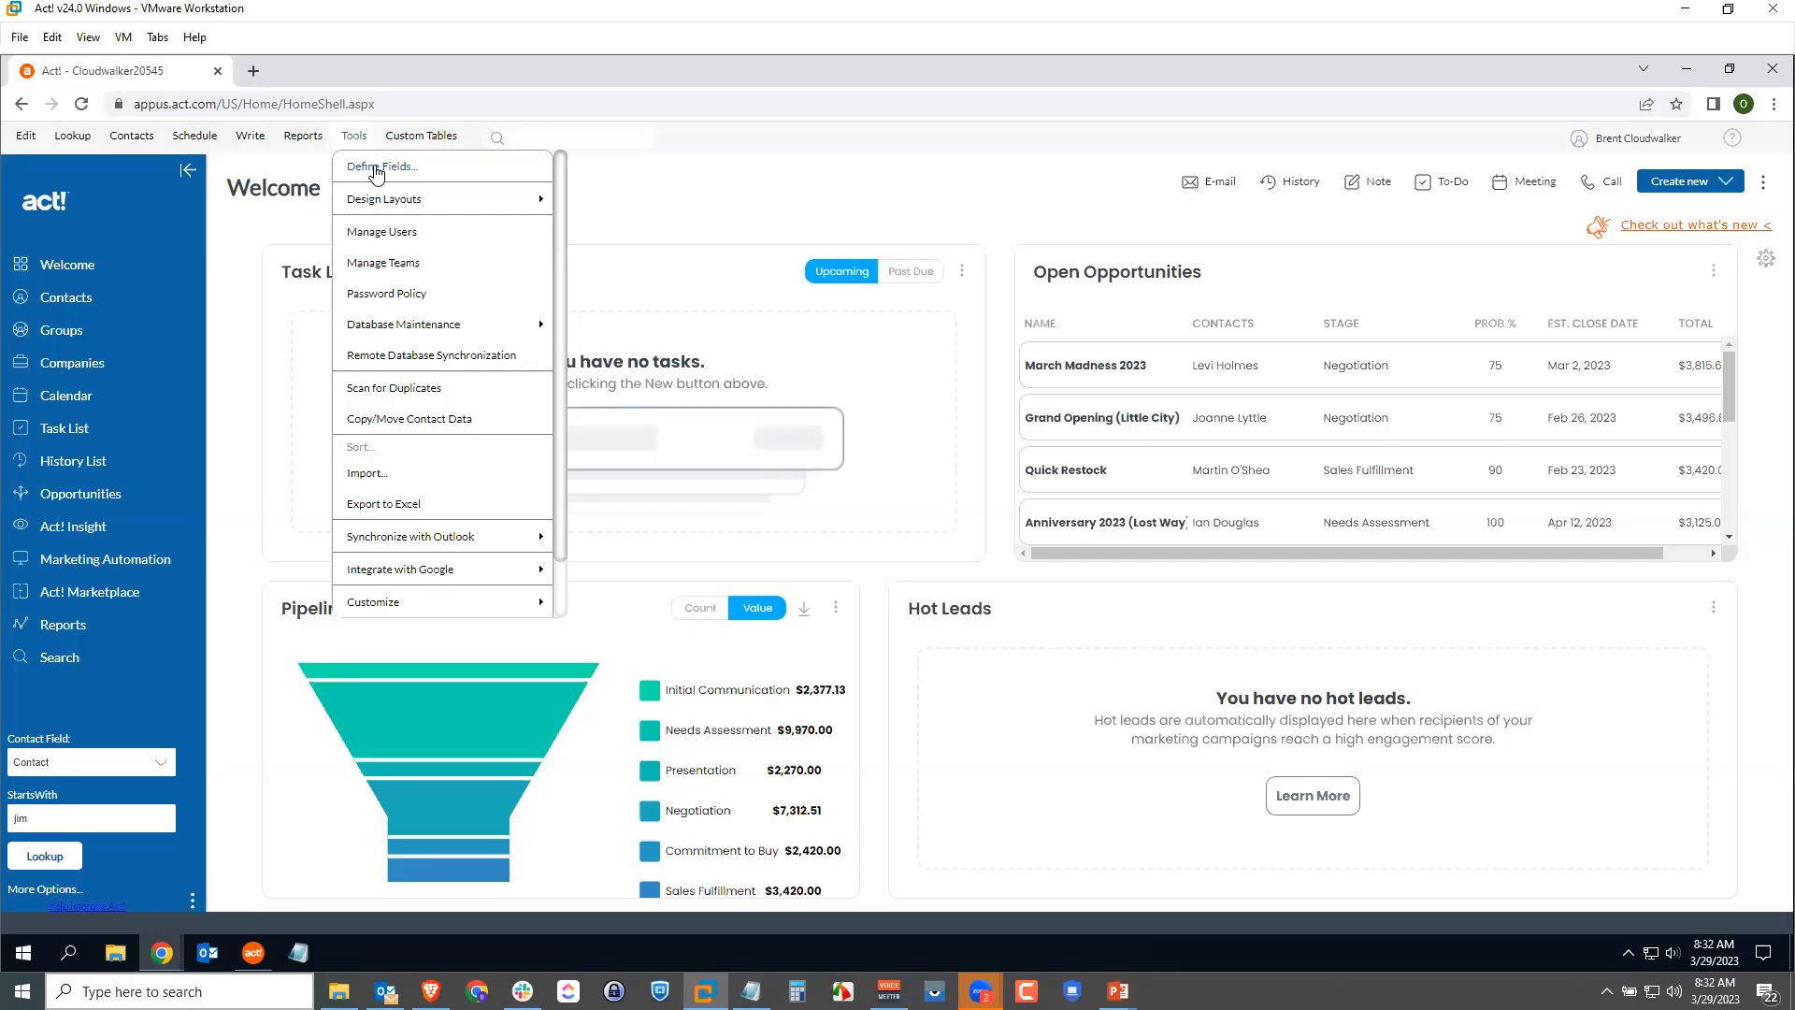
{"action": "left_click", "coordinate": [376, 168]}
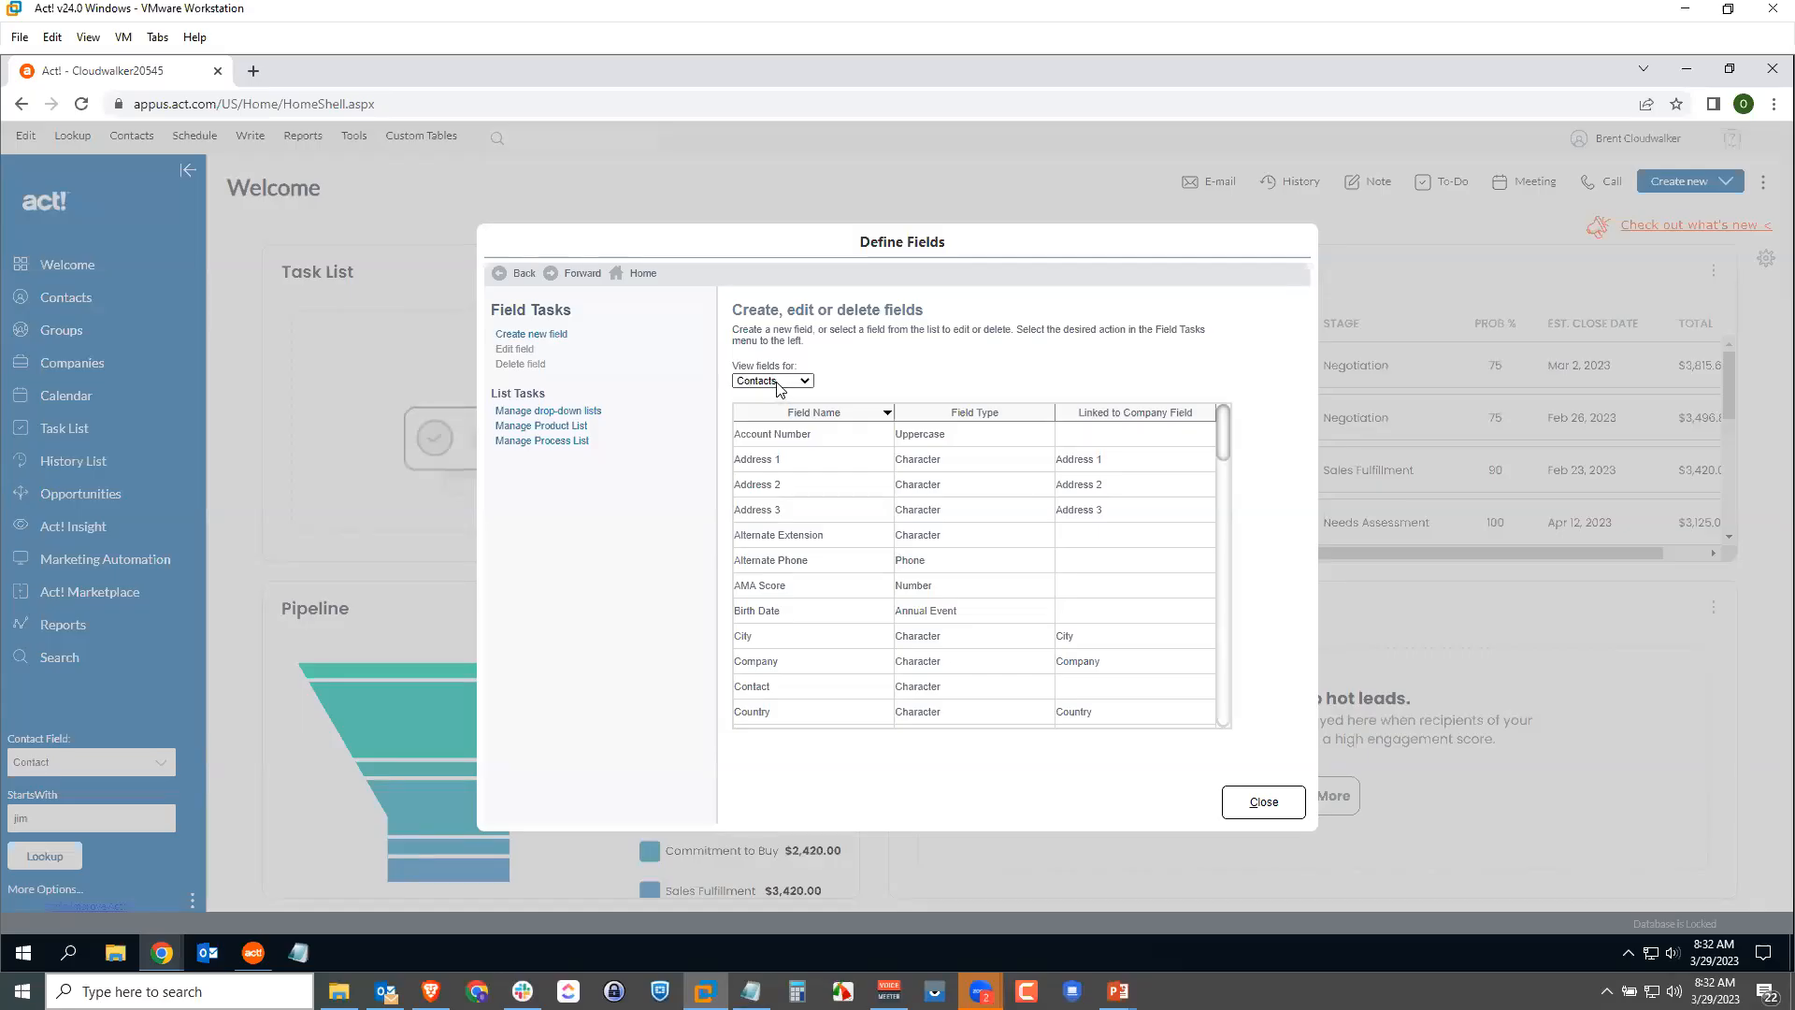
{"action": "left_click", "coordinate": [805, 383]}
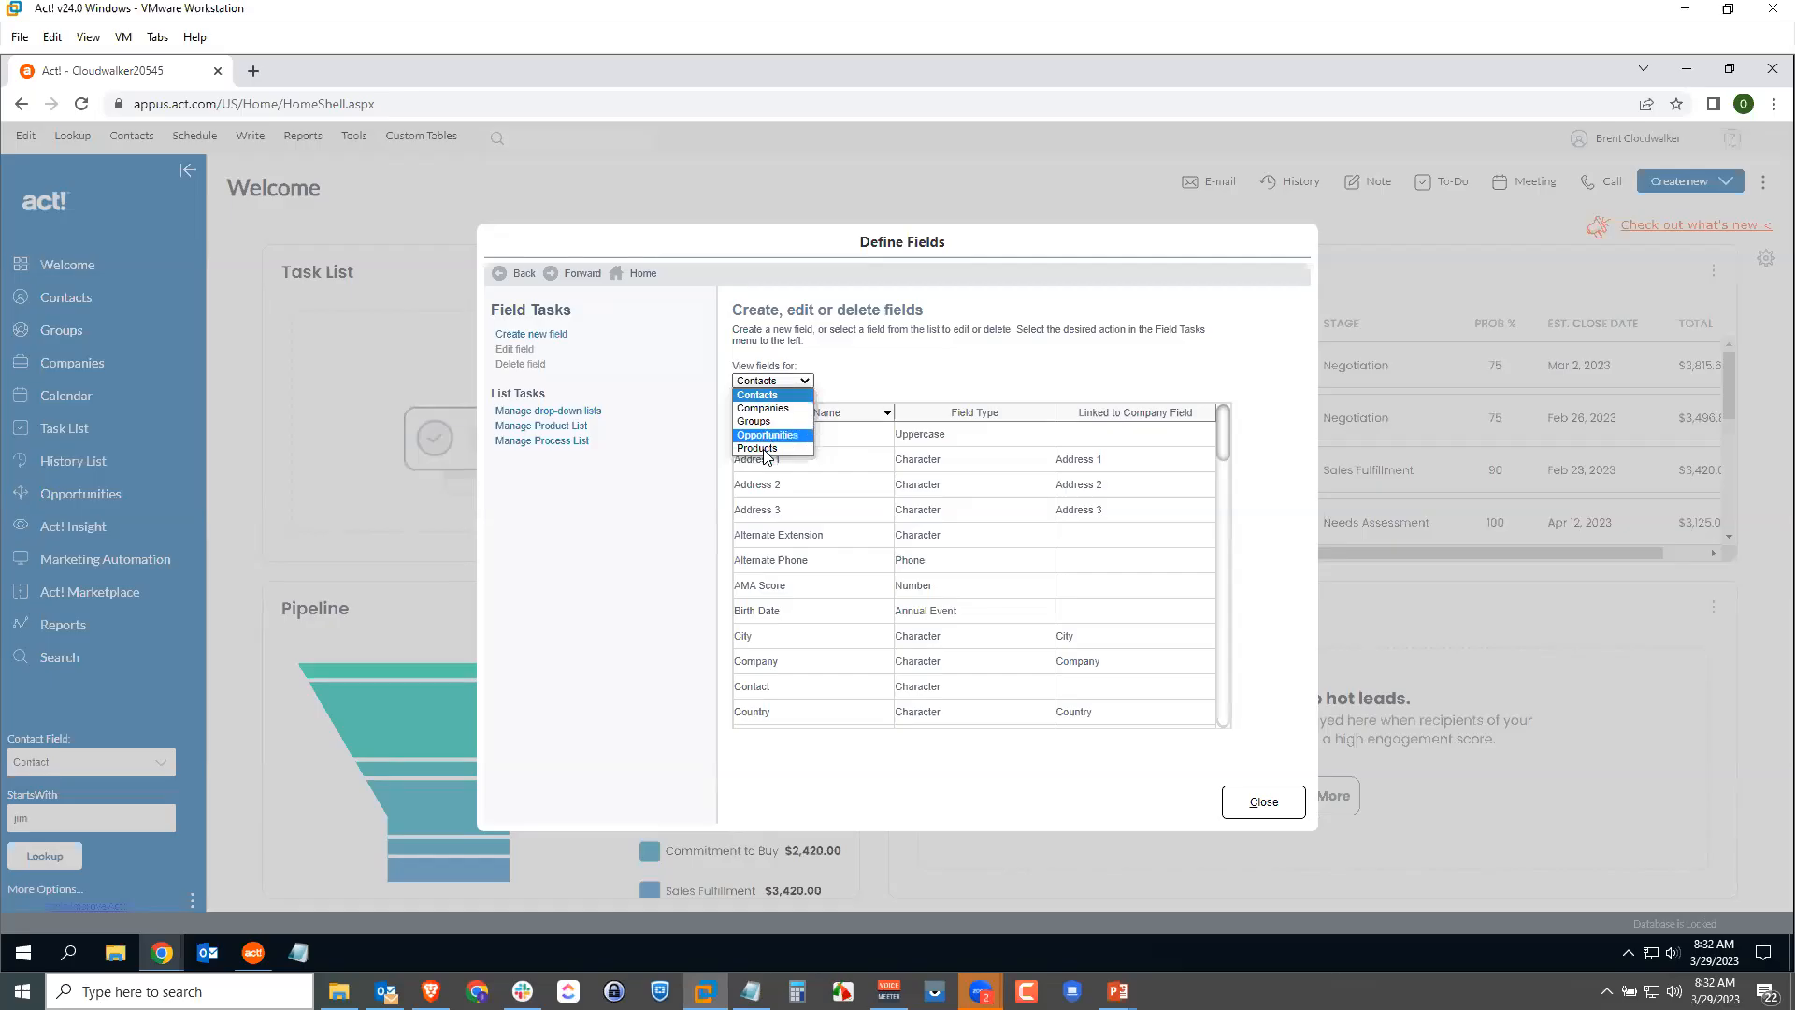
{"action": "left_click", "coordinate": [784, 395]}
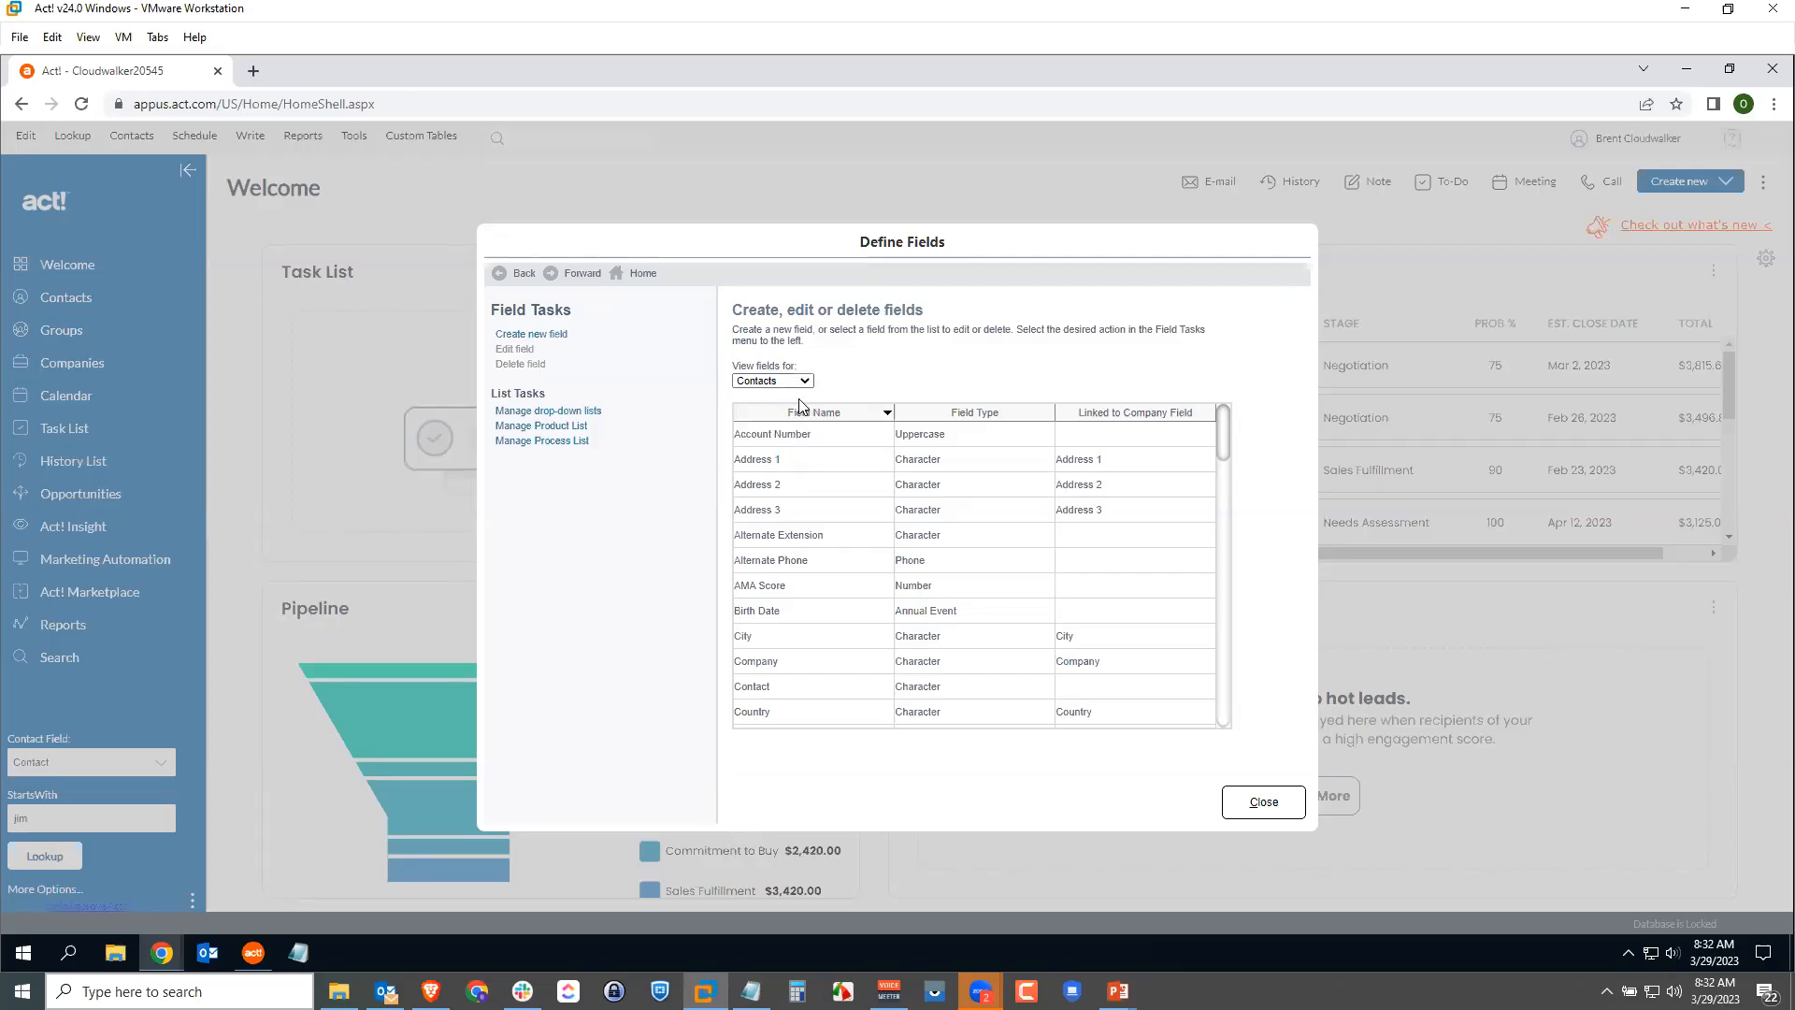
{"action": "mouse_move", "coordinate": [1218, 439]}
{"action": "left_mouse_down"}
{"action": "mouse_move", "coordinate": [1206, 528]}
{"action": "mouse_move", "coordinate": [1218, 416]}
{"action": "left_mouse_up"}
{"action": "left_click", "coordinate": [251, 955]}
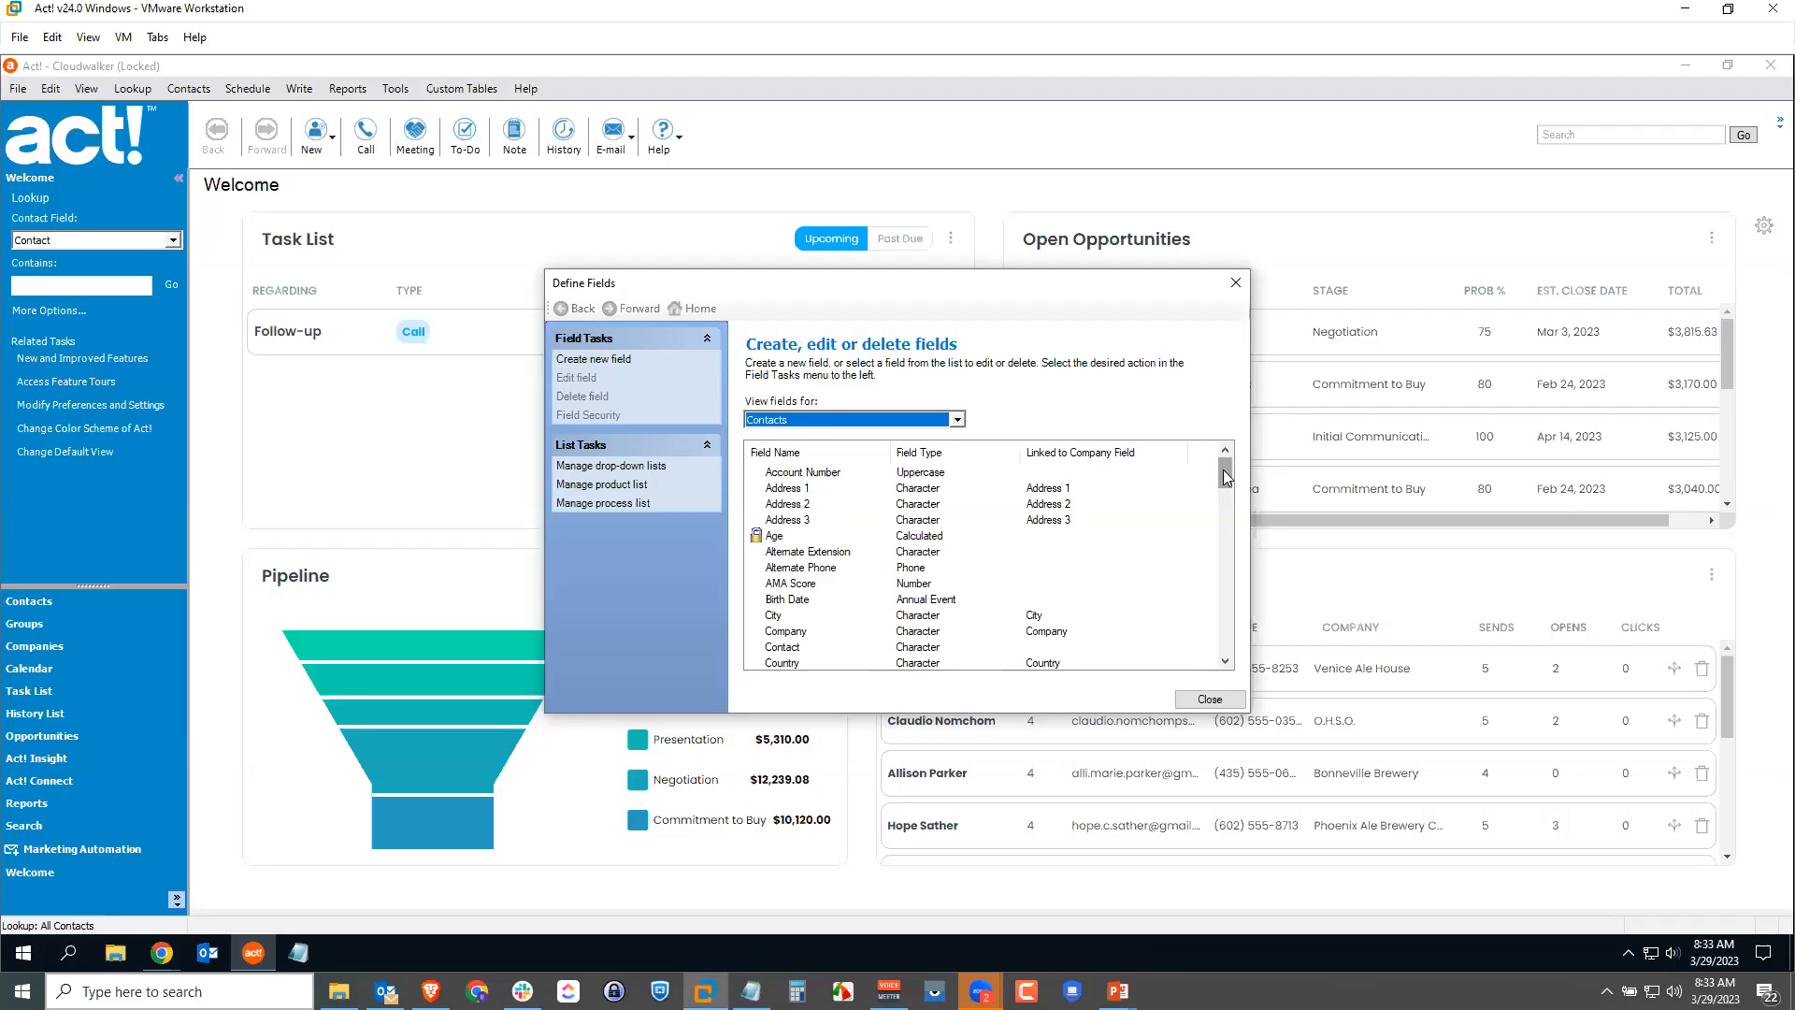
Step: Select the Credit Limit currency field in the Contacts field list
{"action": "left_click_drag", "start_coordinate": [1226, 476], "coordinate": [1227, 491]}
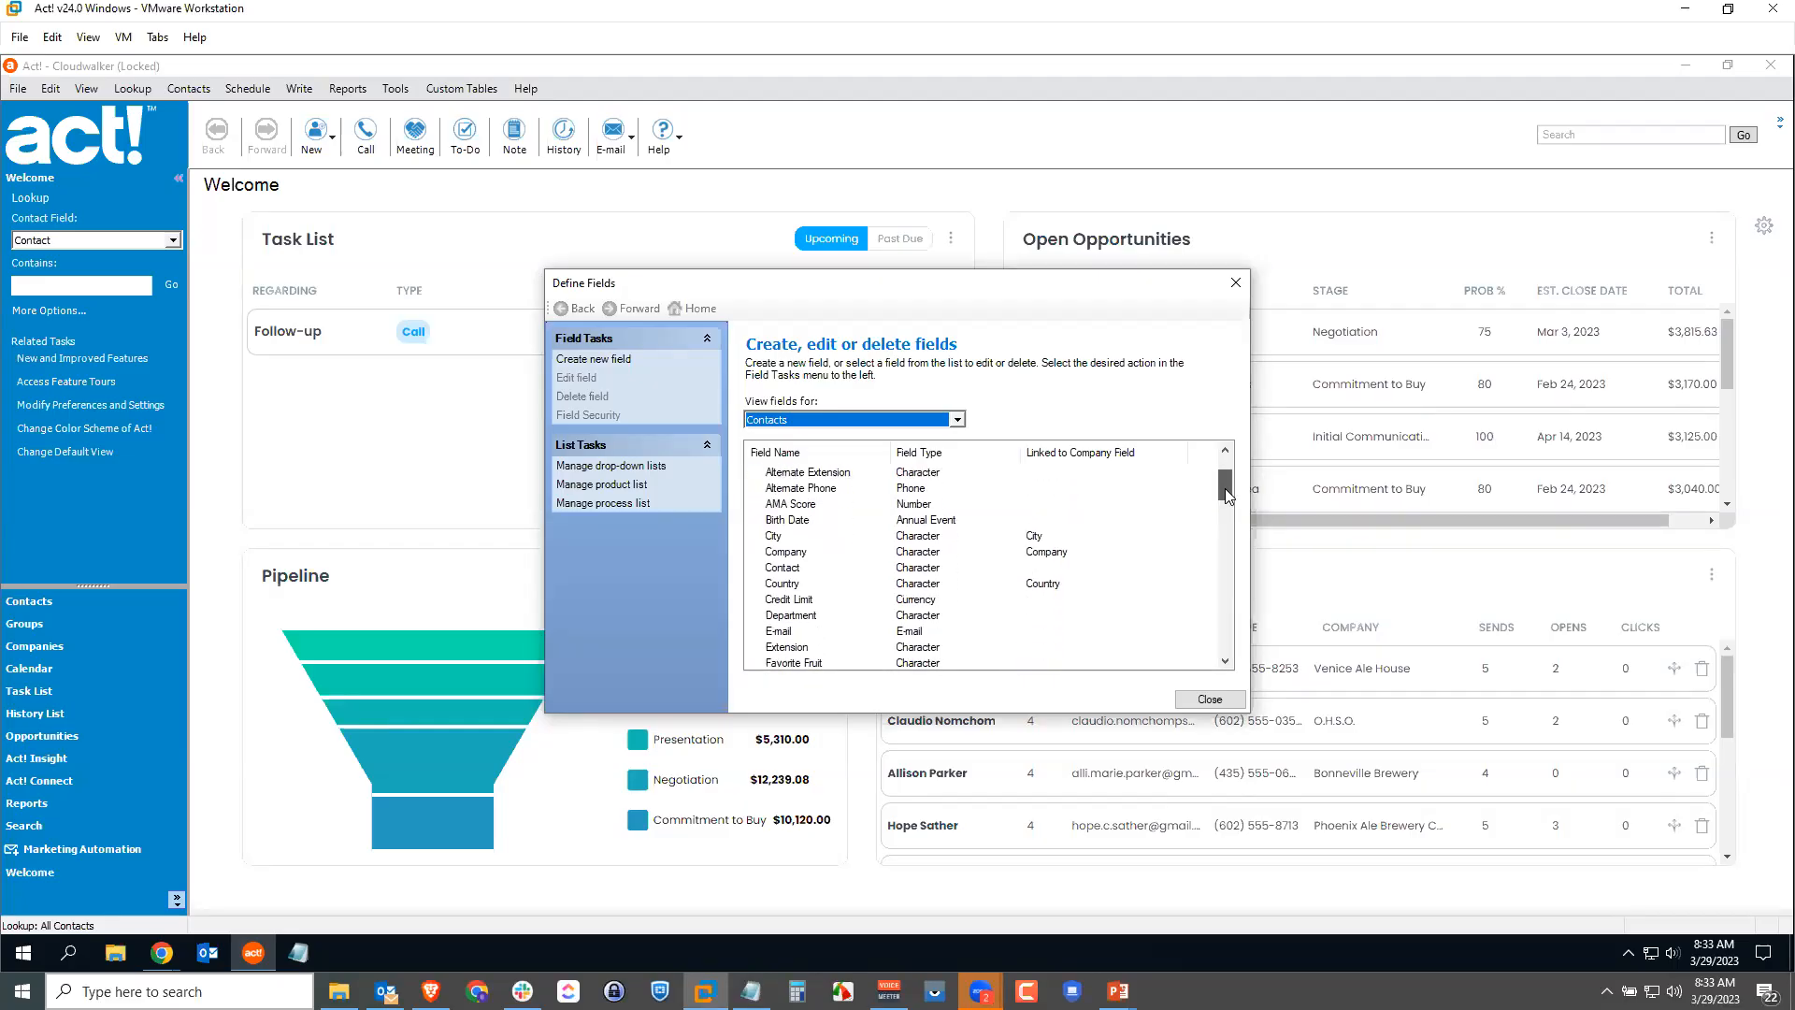
{"action": "left_click", "coordinate": [806, 598]}
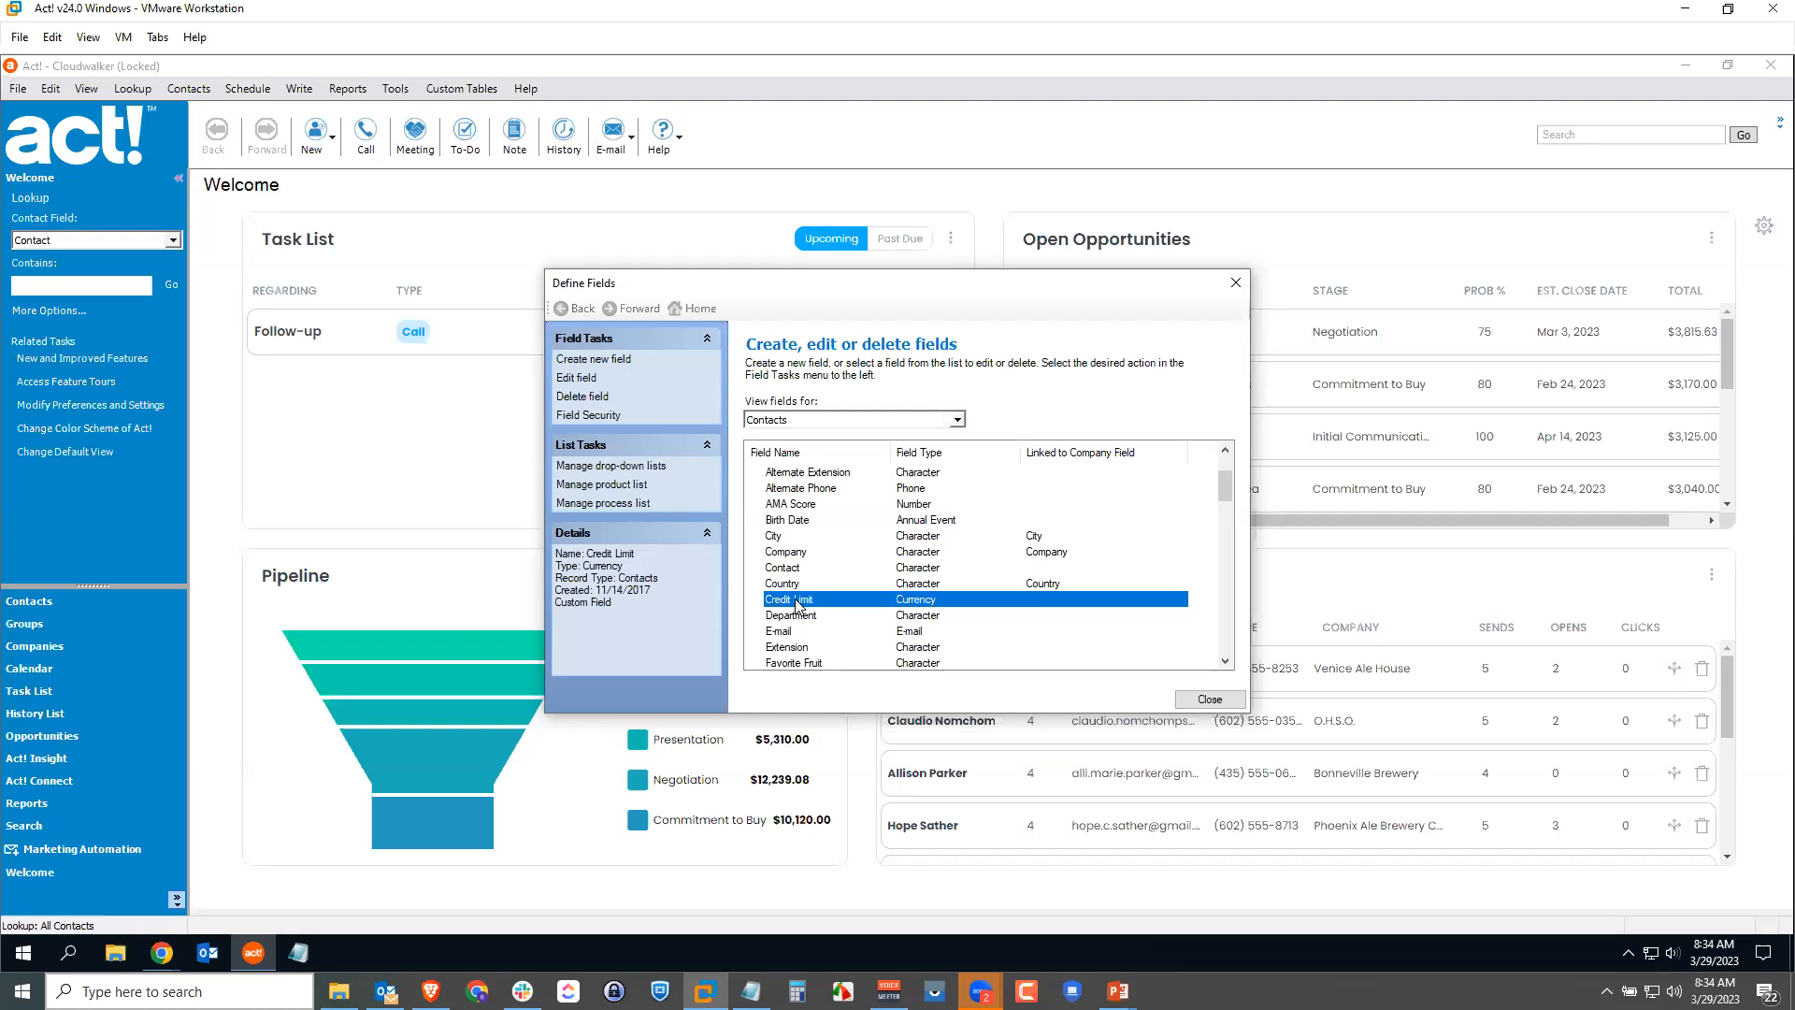
Step: Set Credit Limit's default field security to Read Only and apply it to all users
{"action": "left_click", "coordinate": [614, 417]}
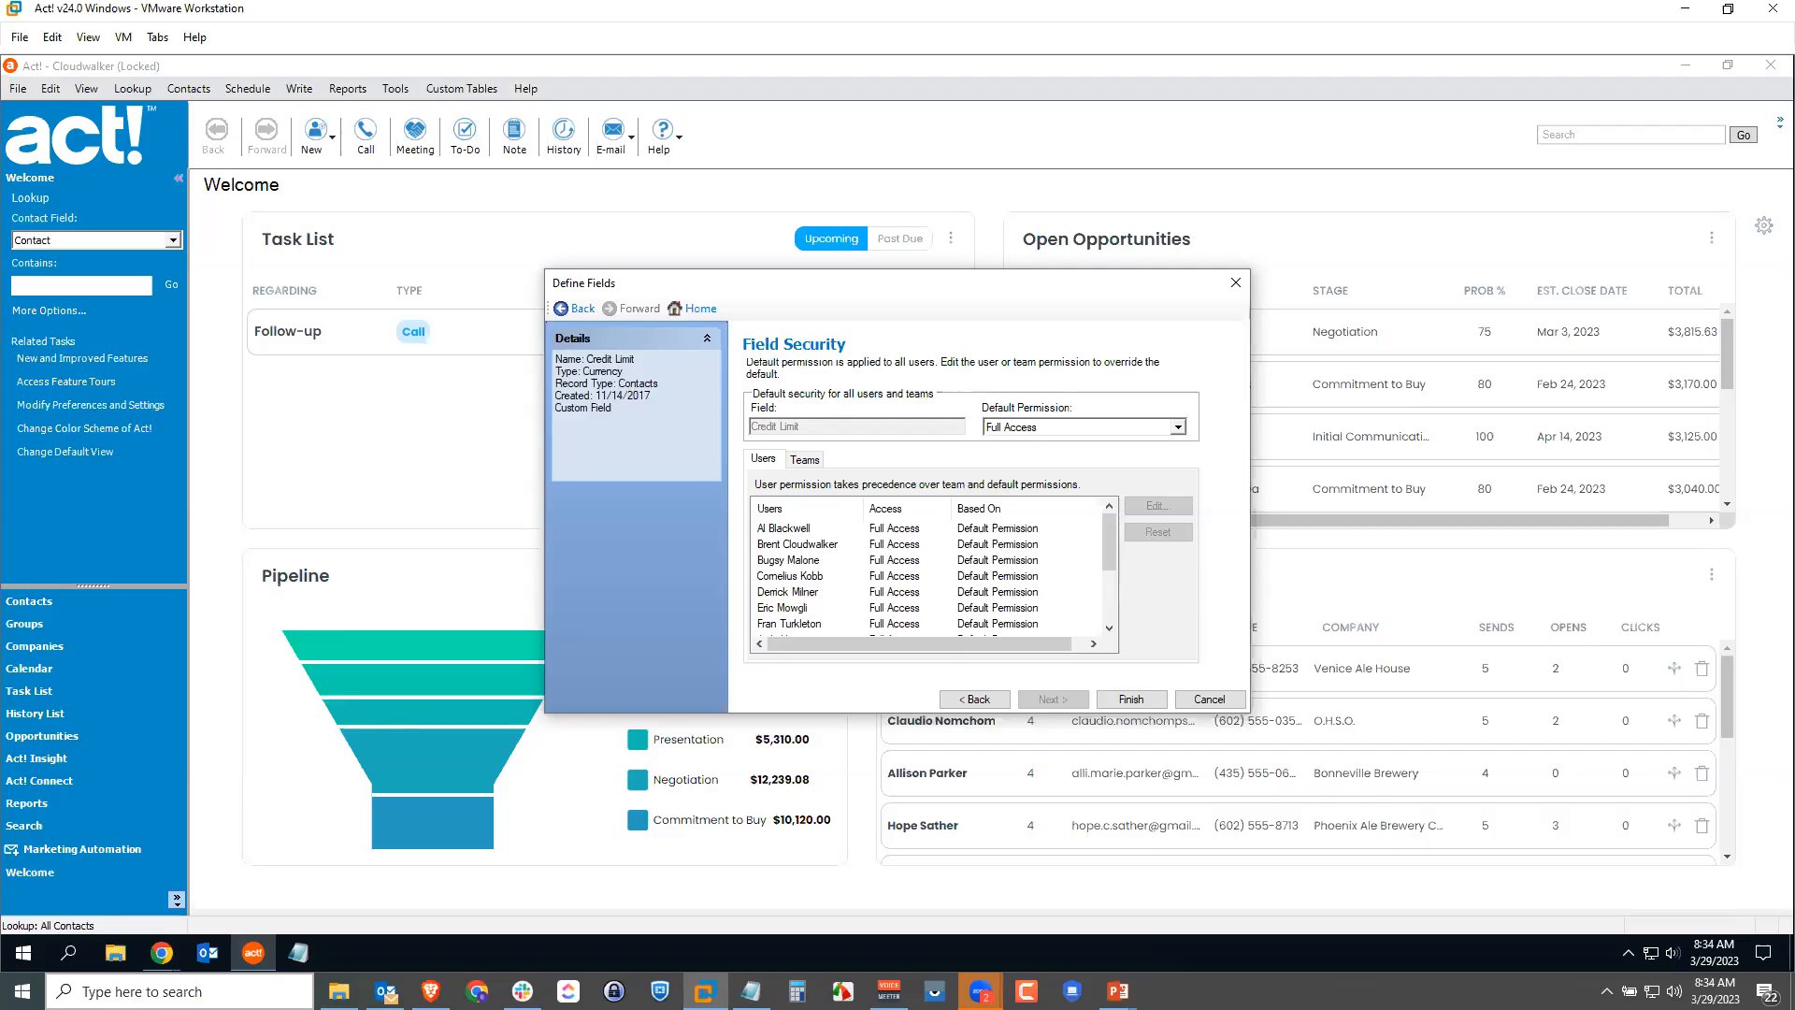
{"action": "left_click", "coordinate": [1179, 426]}
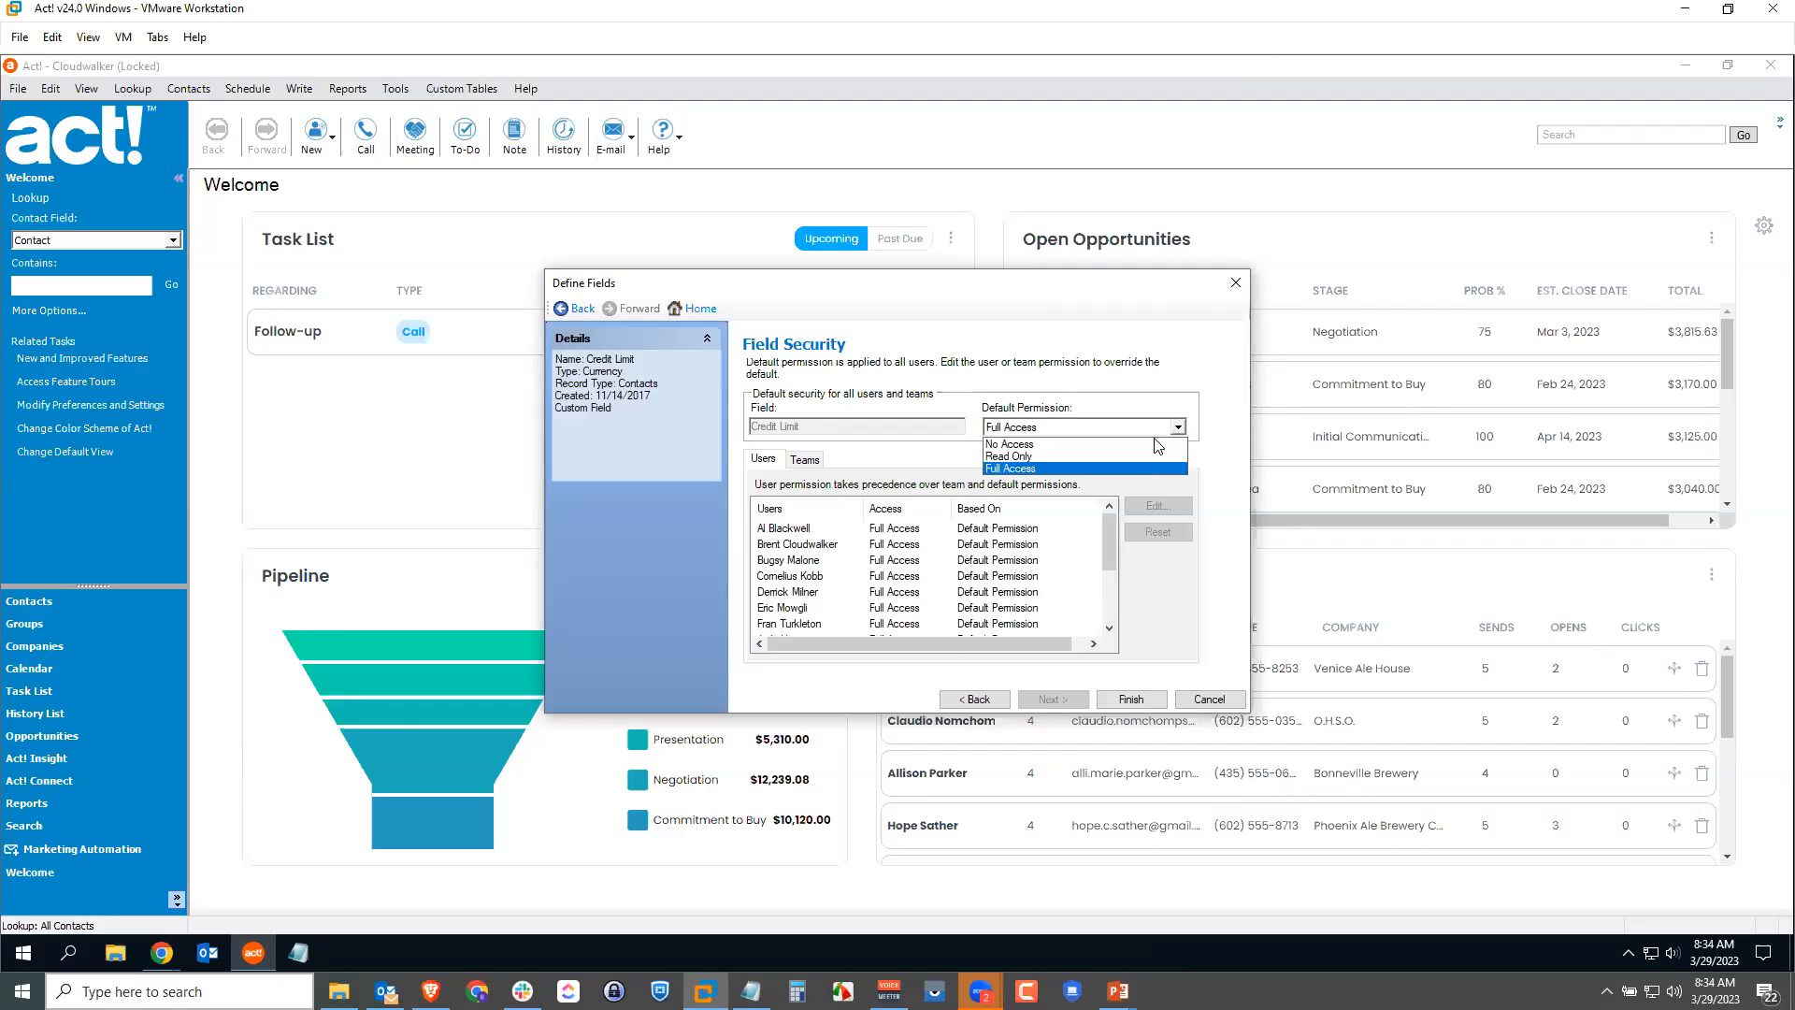
{"action": "left_click", "coordinate": [1060, 457]}
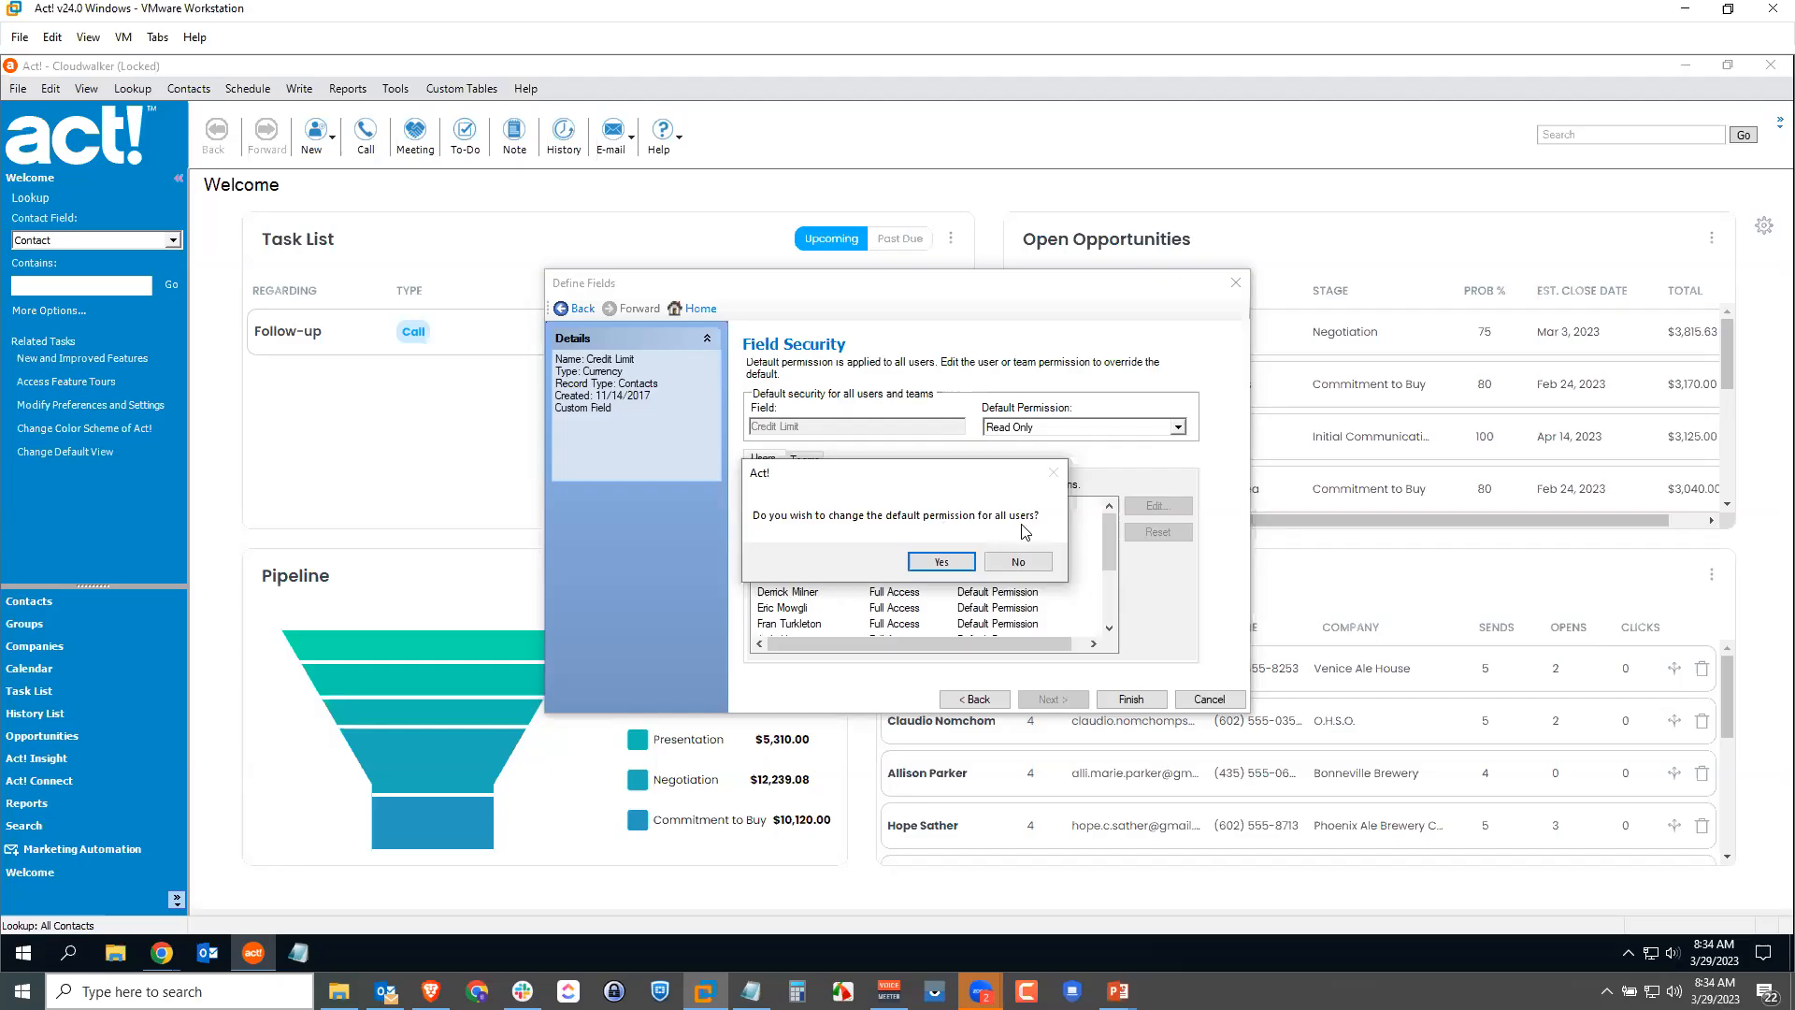
{"action": "left_click", "coordinate": [942, 562]}
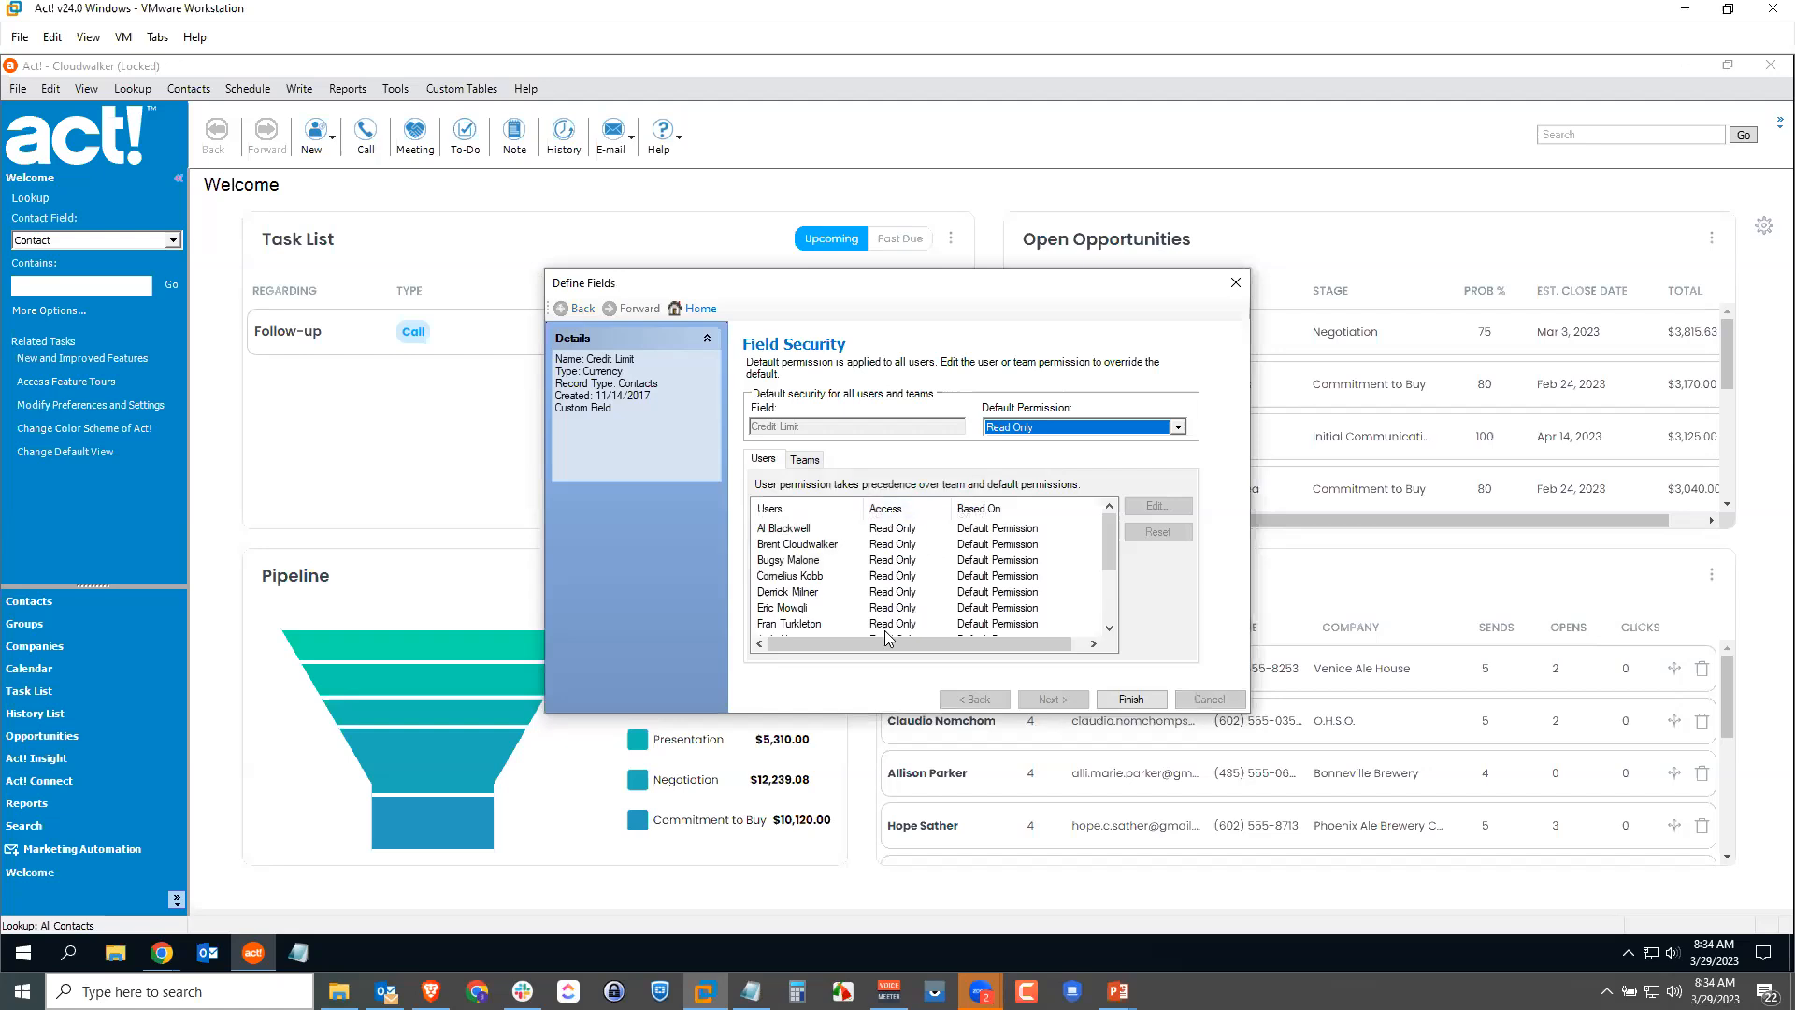
{"action": "scroll", "coordinate": [901, 597], "scroll_direction": "down", "scroll_amount": 2}
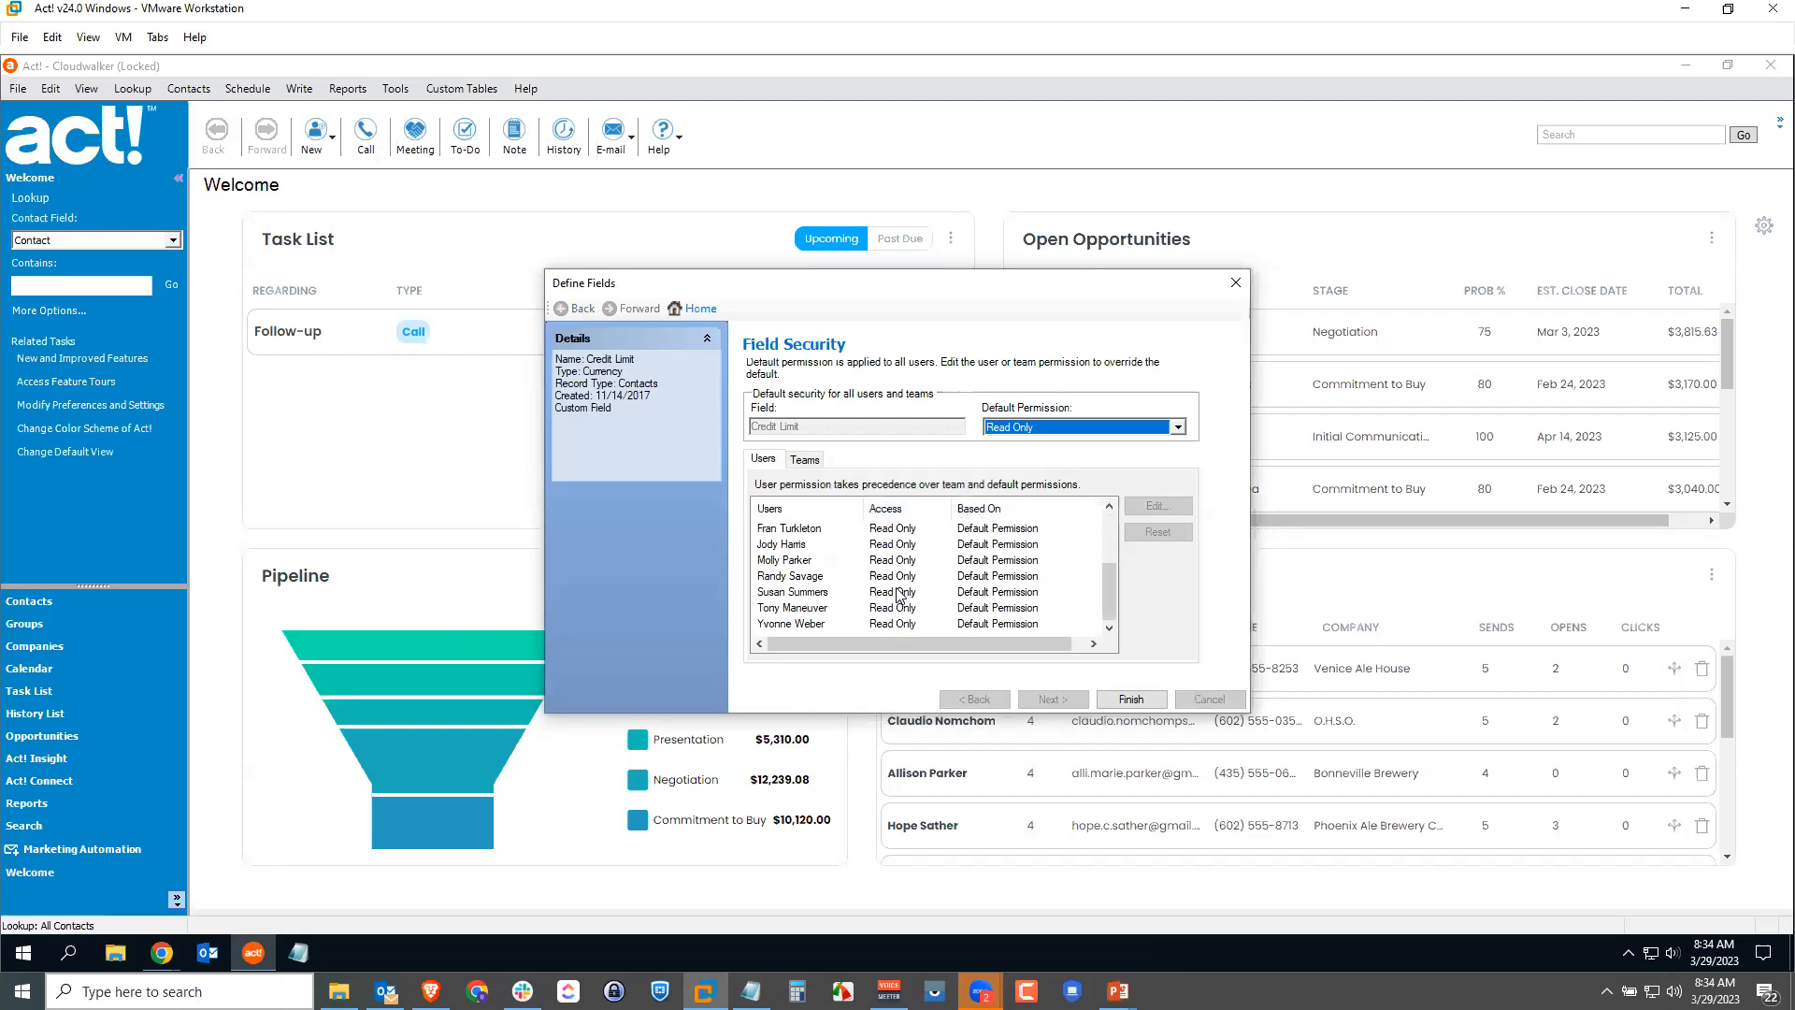
{"action": "scroll", "coordinate": [895, 585], "scroll_direction": "up", "scroll_amount": 2}
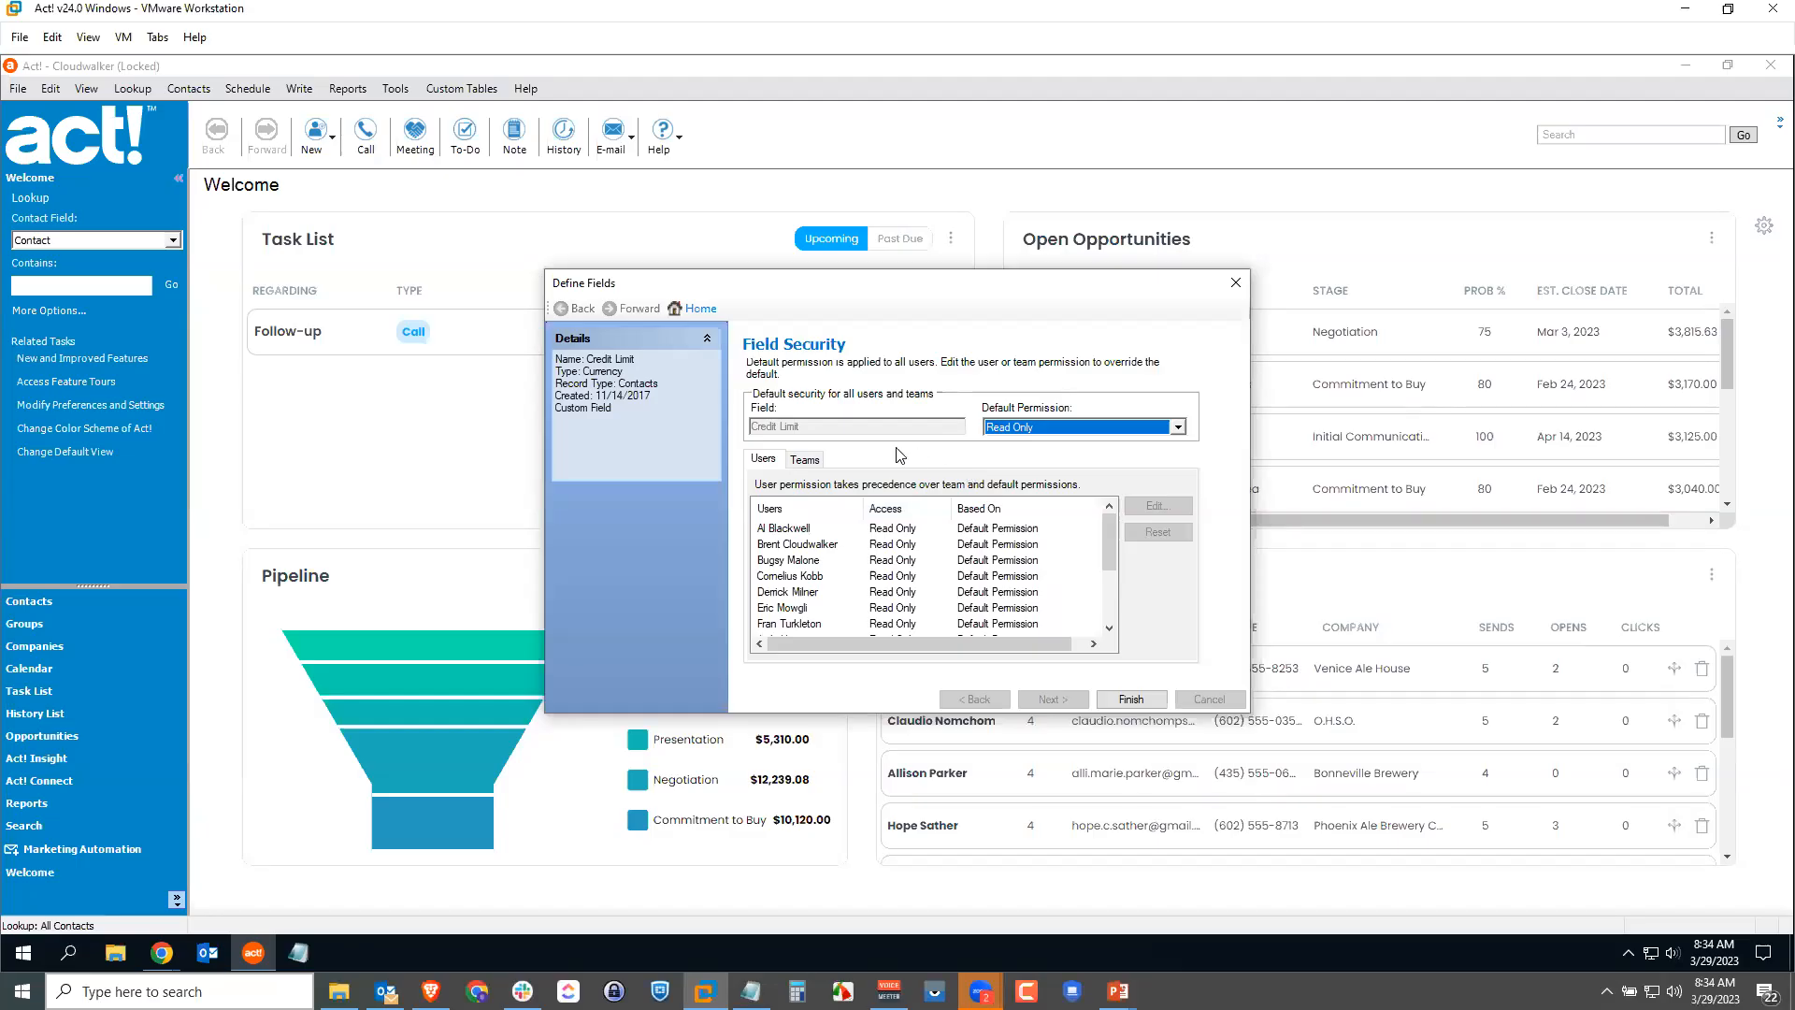
Step: On the Teams permissions, set the Finance team's access level to Full Access
{"action": "left_click", "coordinate": [808, 464]}
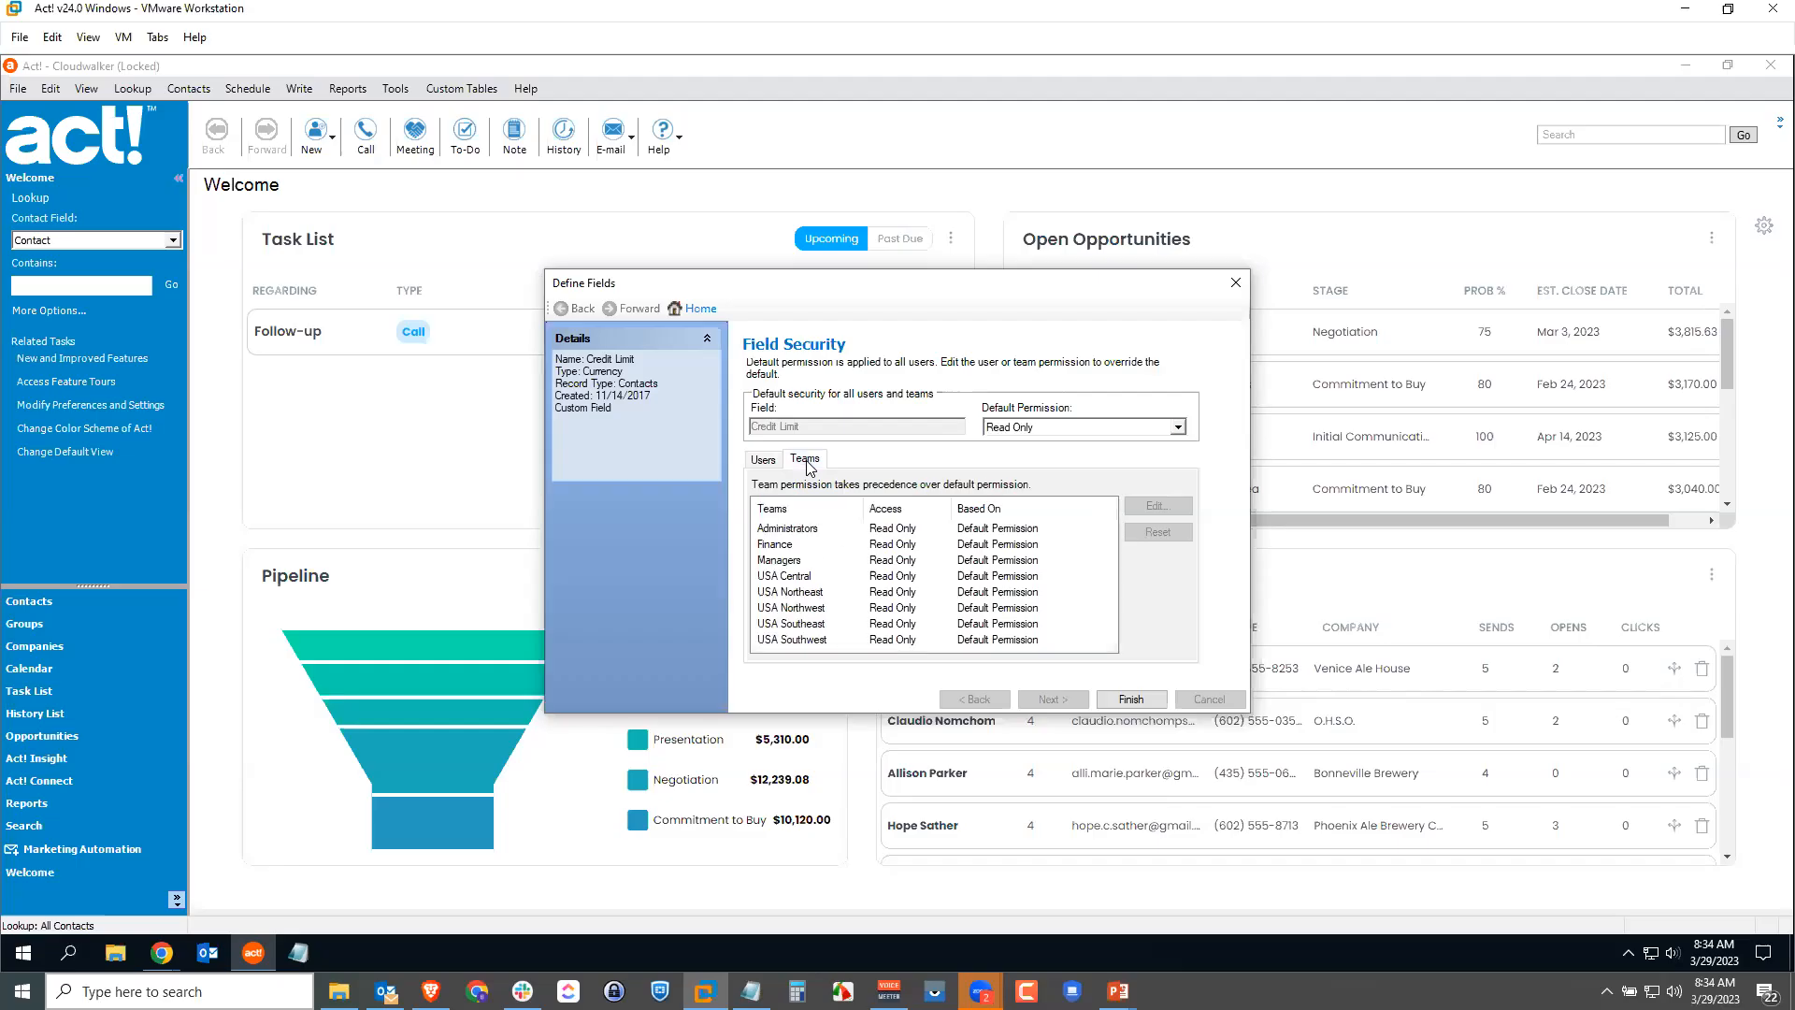
{"action": "left_click", "coordinate": [821, 544]}
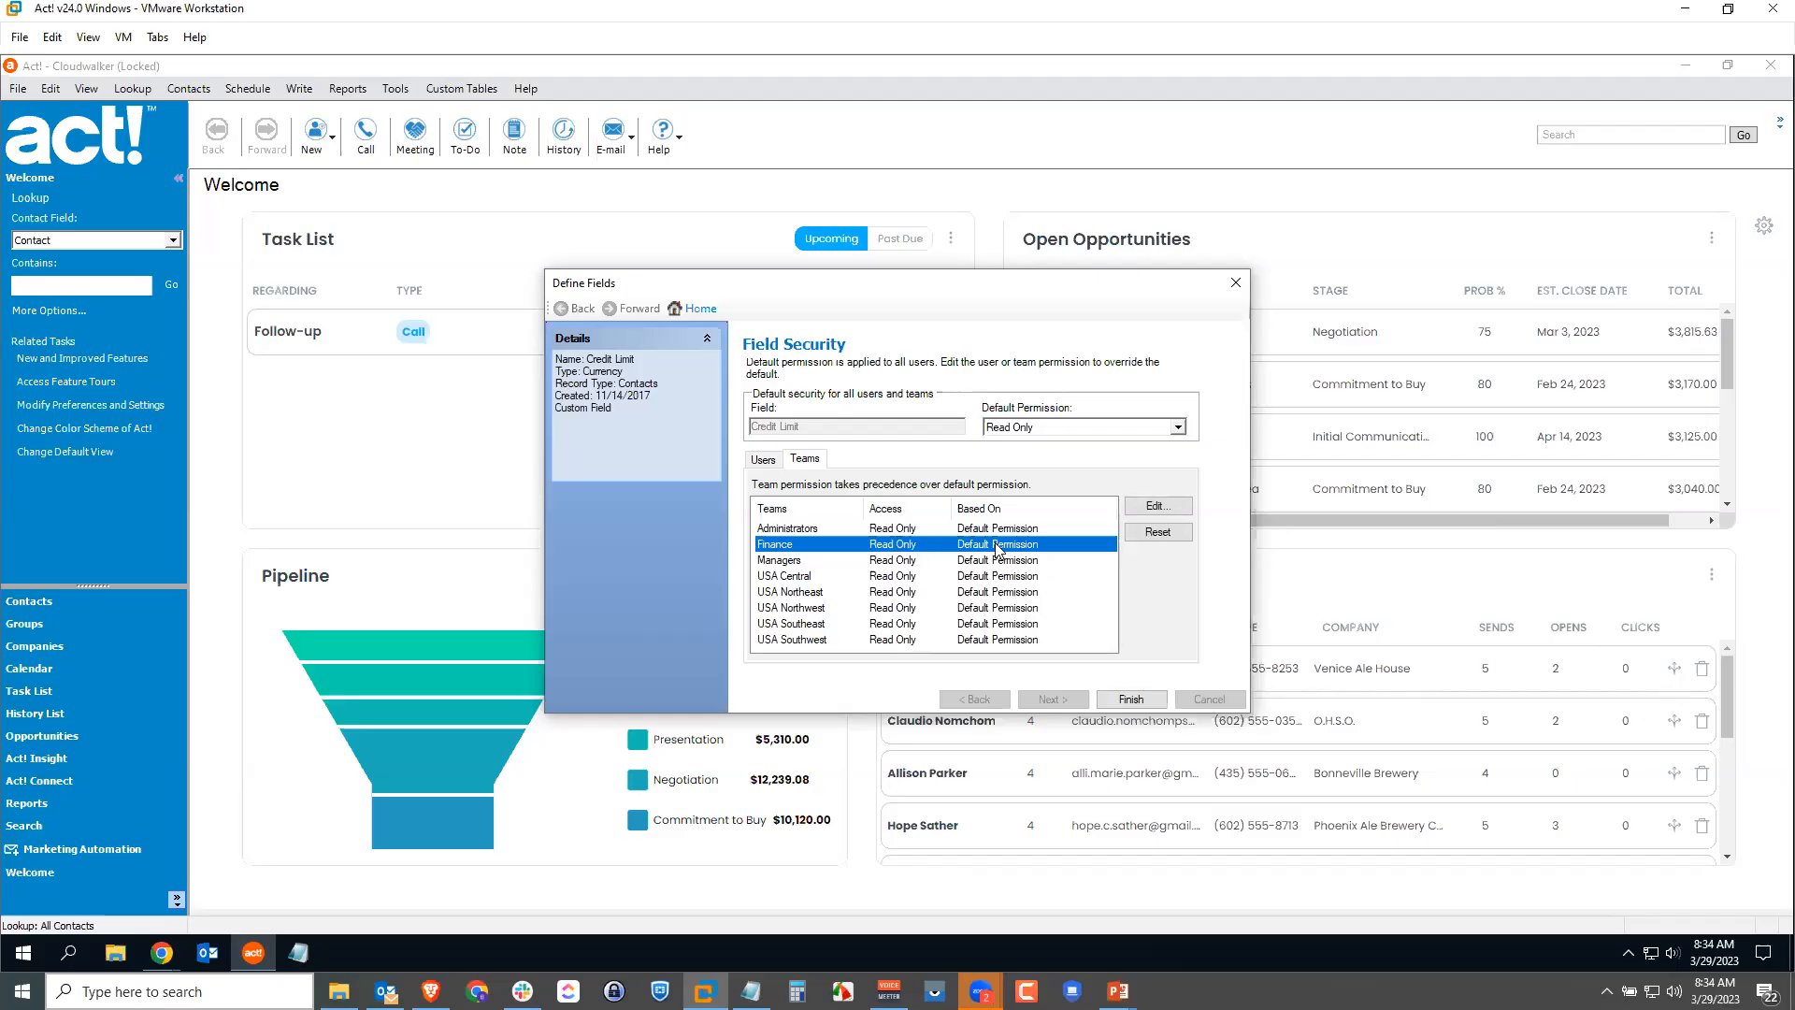
{"action": "left_click", "coordinate": [1156, 506]}
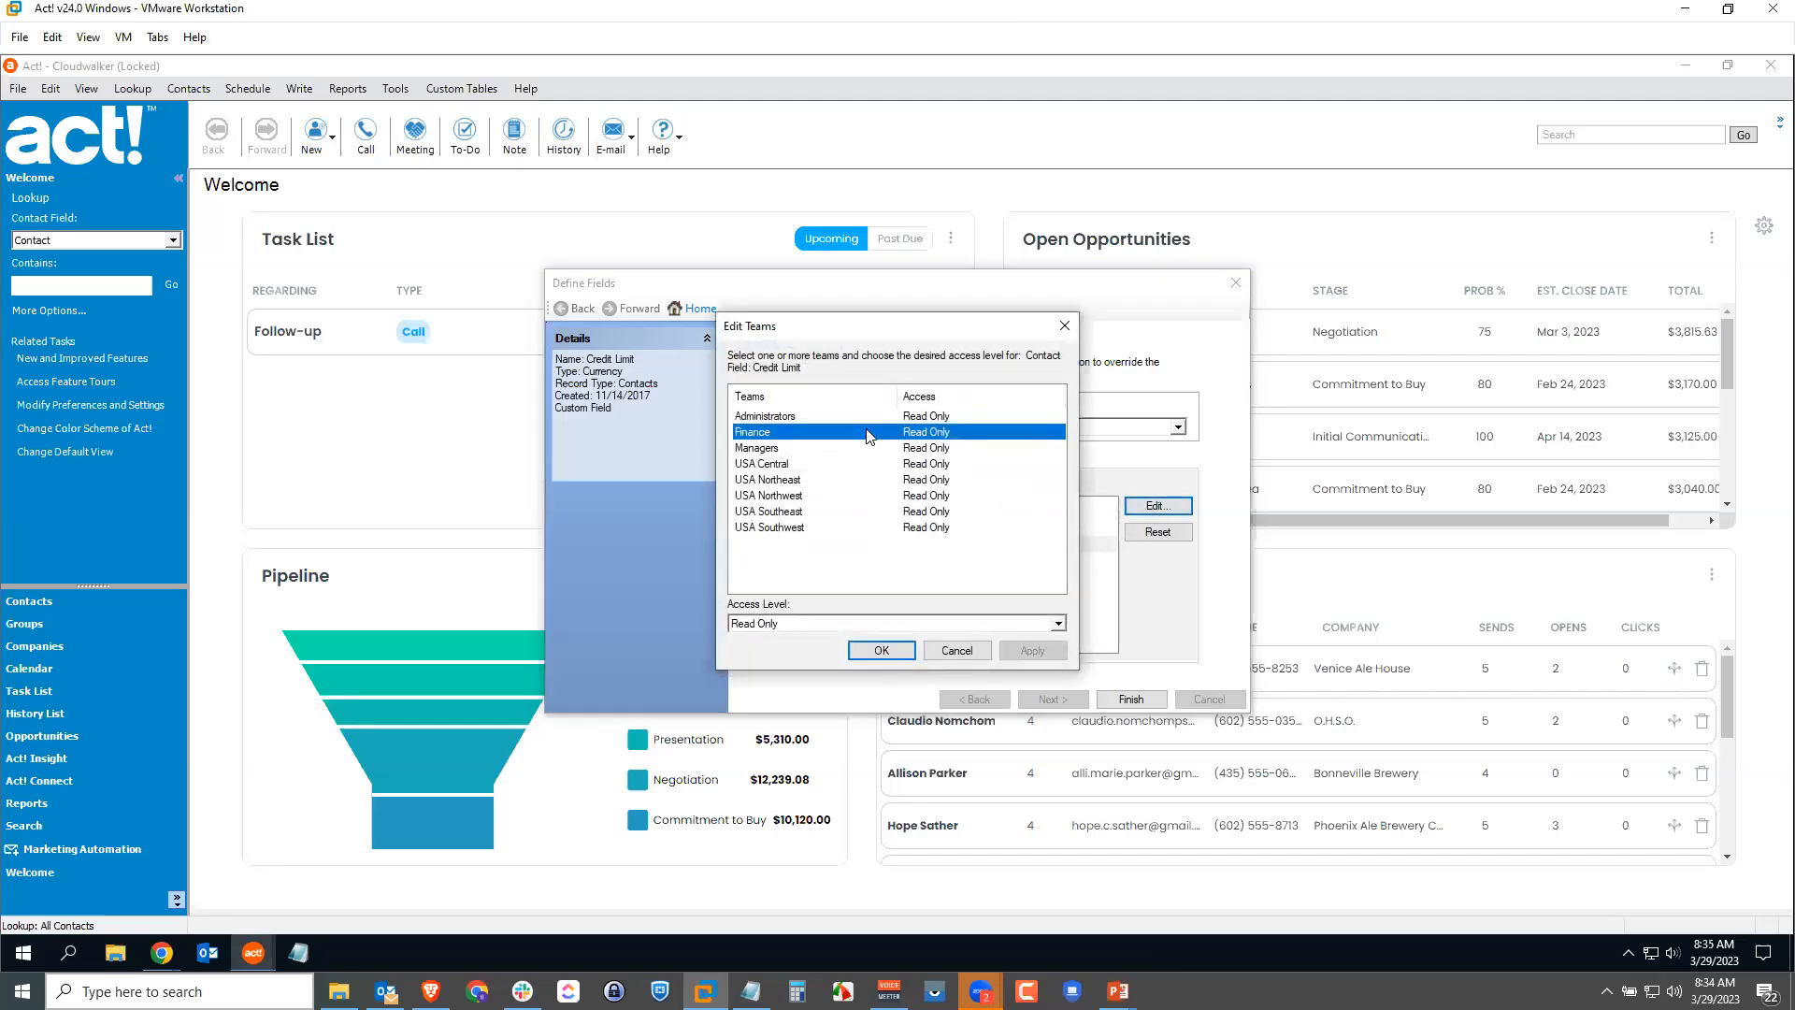
{"action": "left_click", "coordinate": [792, 625]}
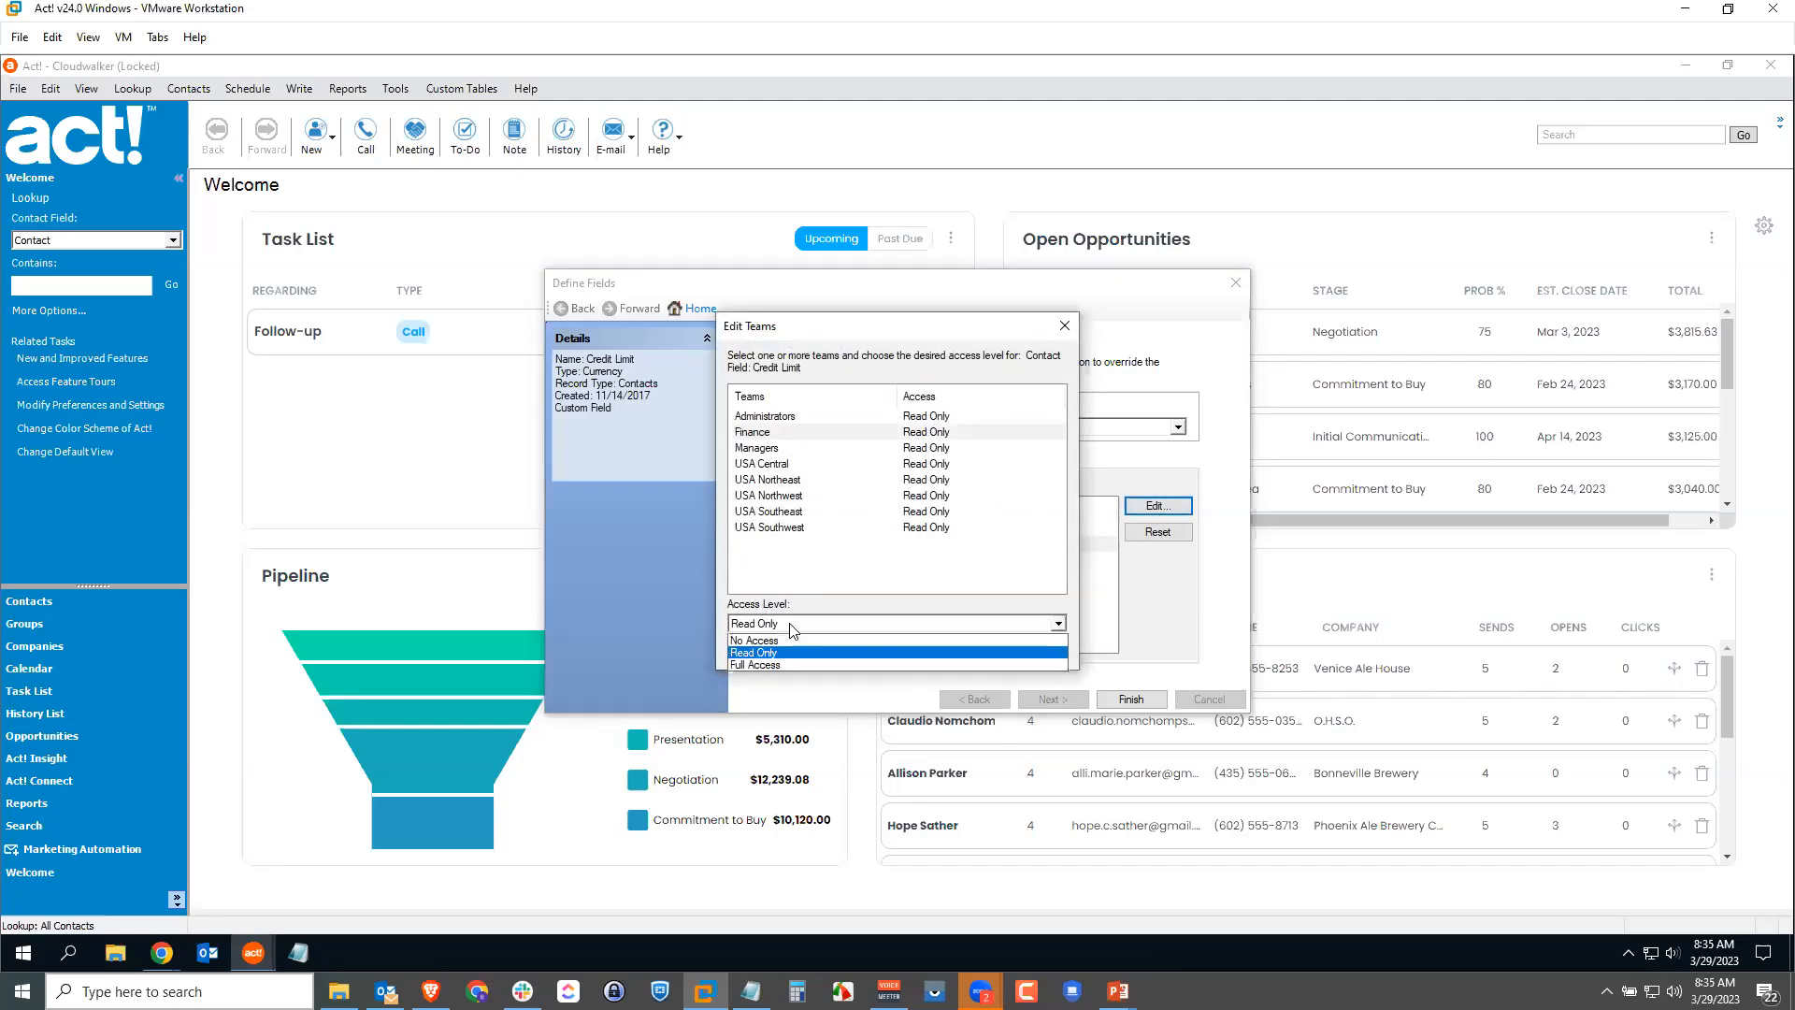
{"action": "left_click", "coordinate": [776, 662]}
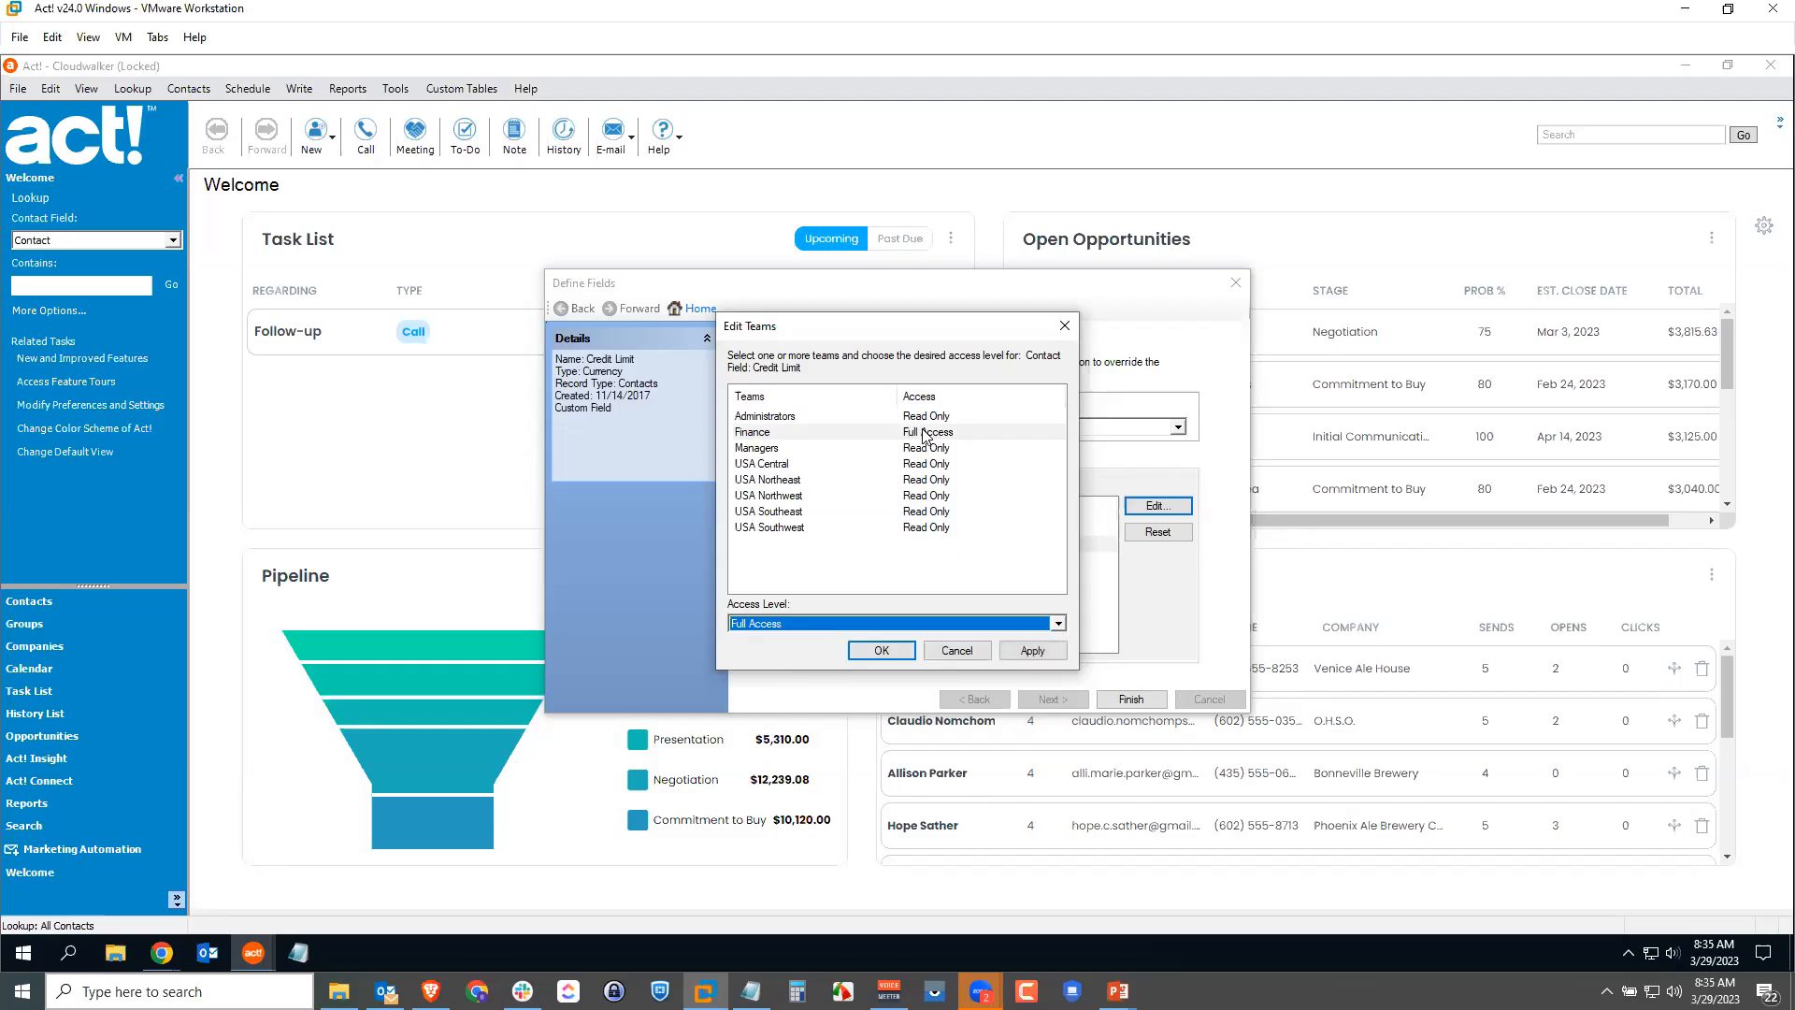
{"action": "left_click", "coordinate": [1023, 647]}
{"action": "left_click", "coordinate": [884, 651]}
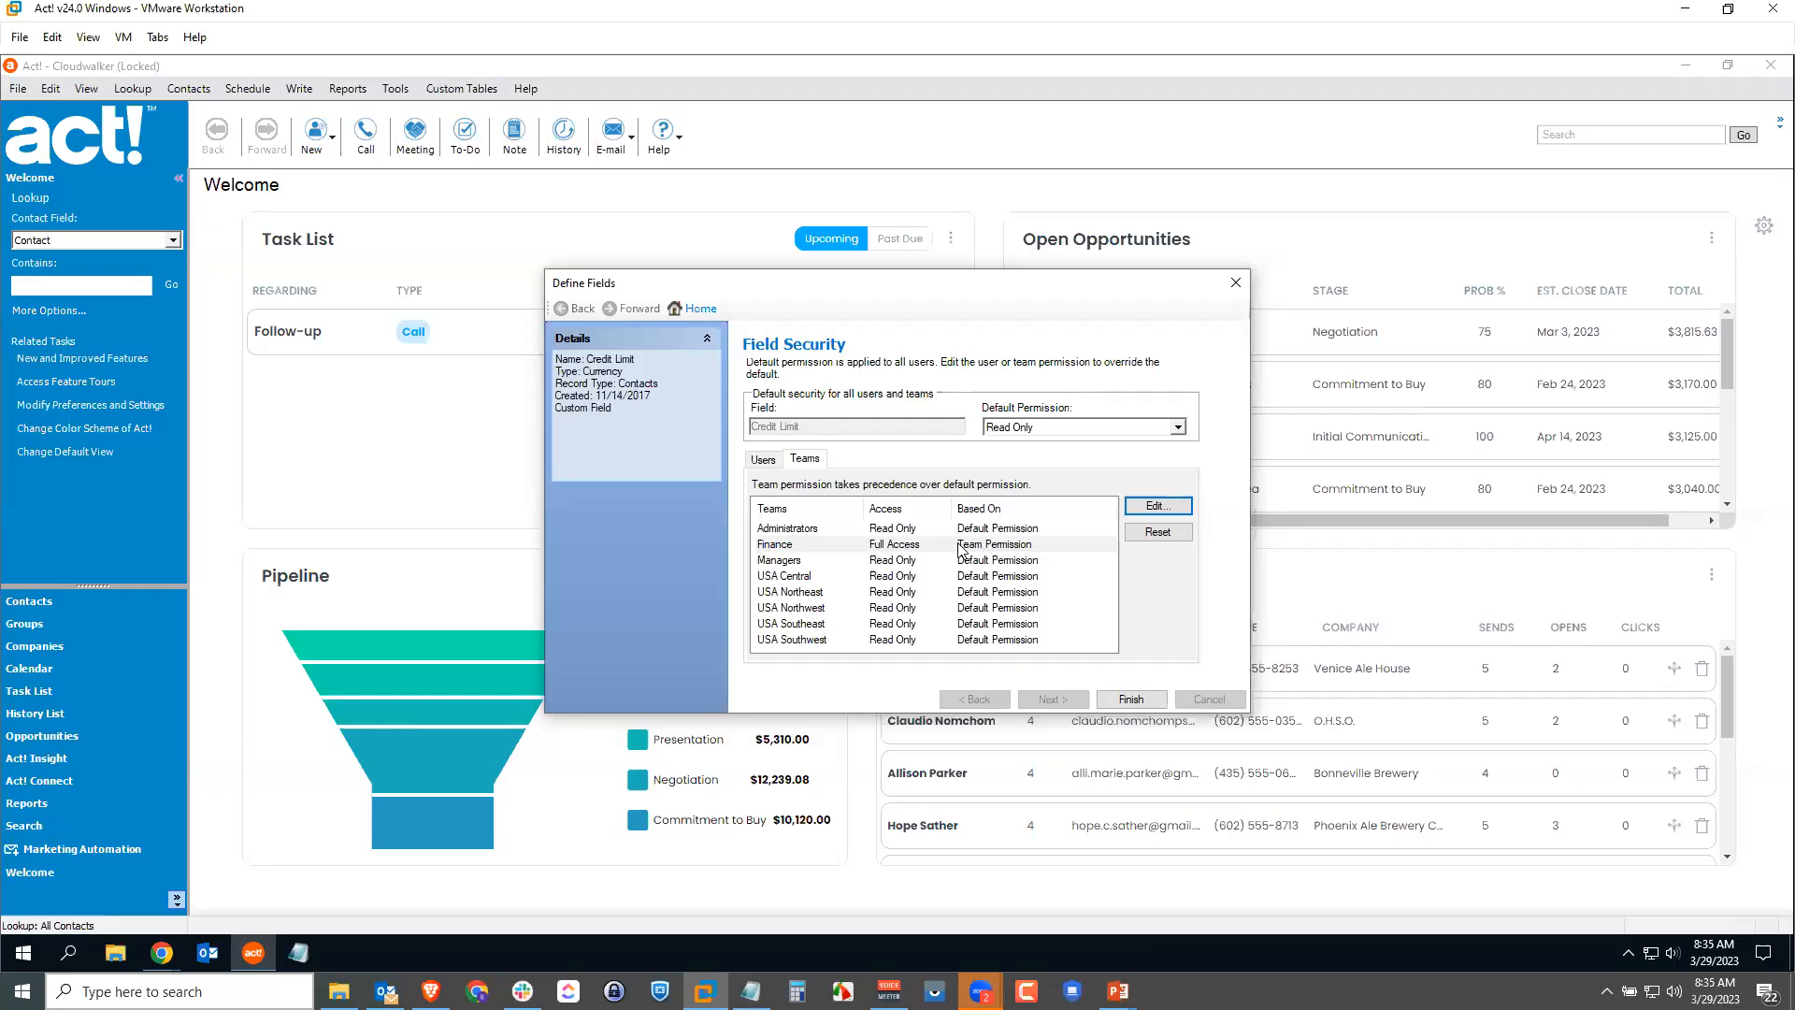
Step: On the Users permissions, set one user's Credit Limit access to No Access
{"action": "left_click", "coordinate": [771, 462]}
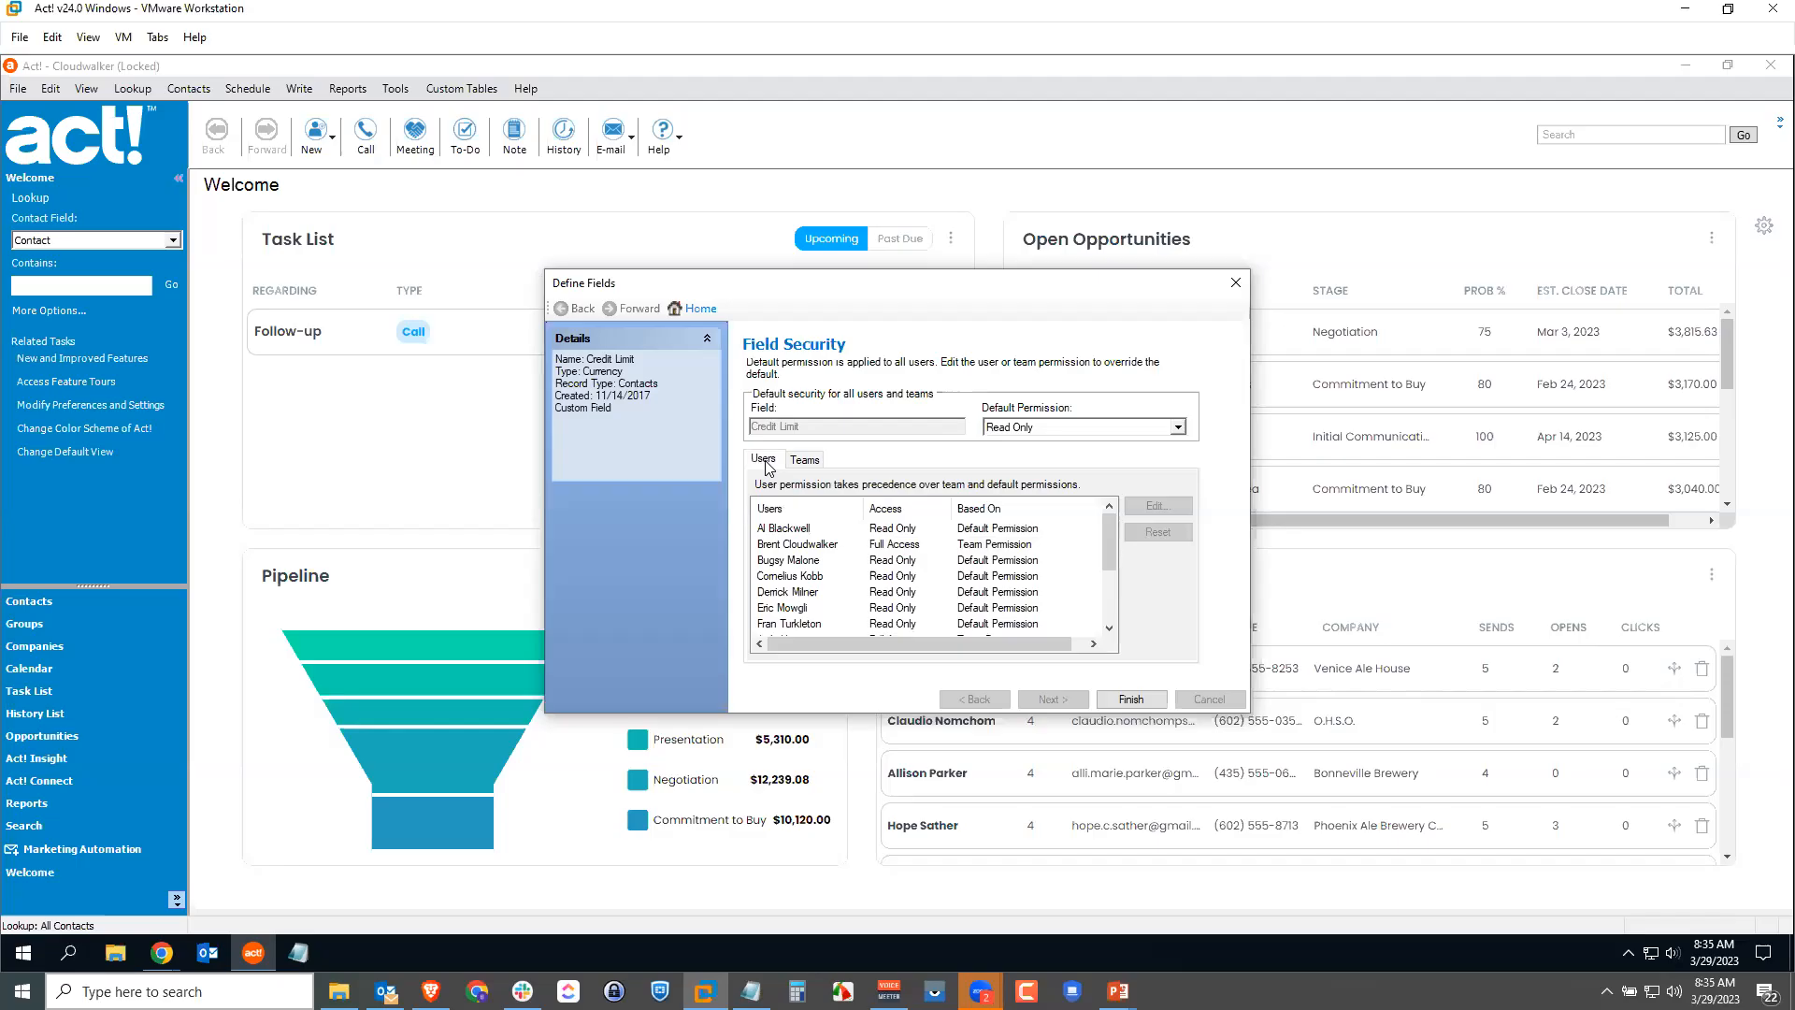
{"action": "left_click", "coordinate": [801, 610]}
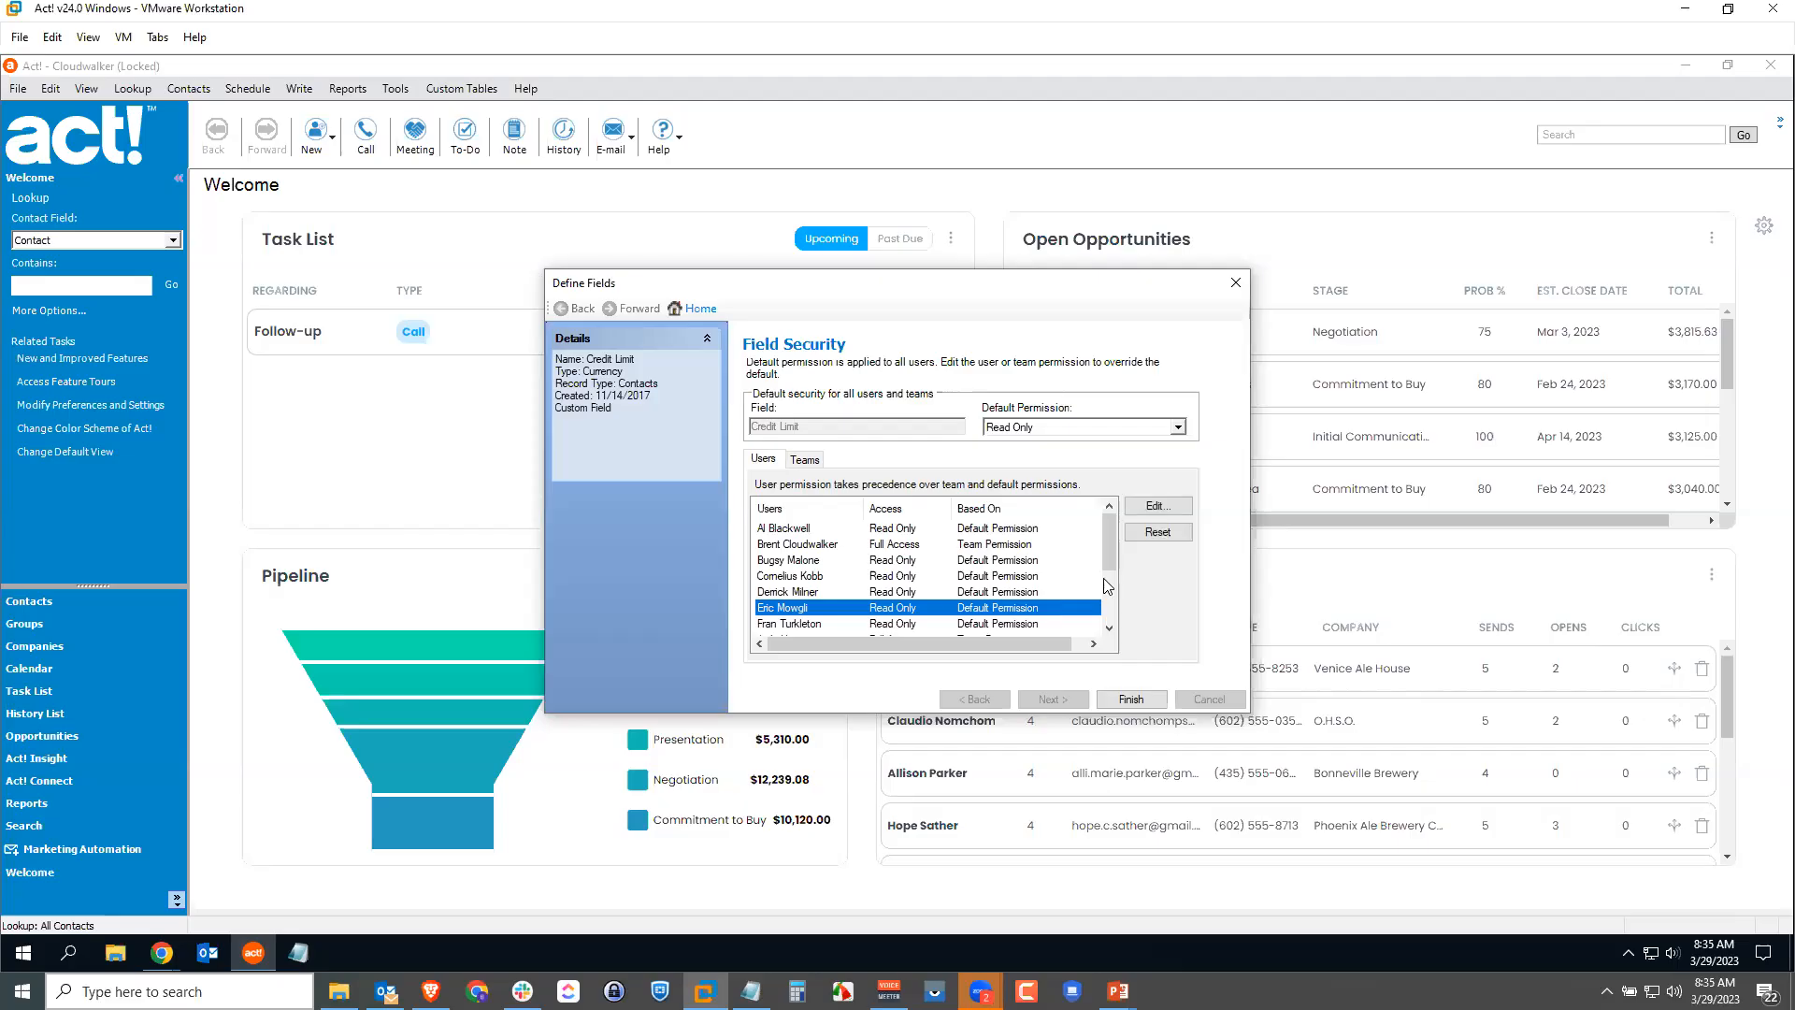
{"action": "left_click", "coordinate": [1156, 507]}
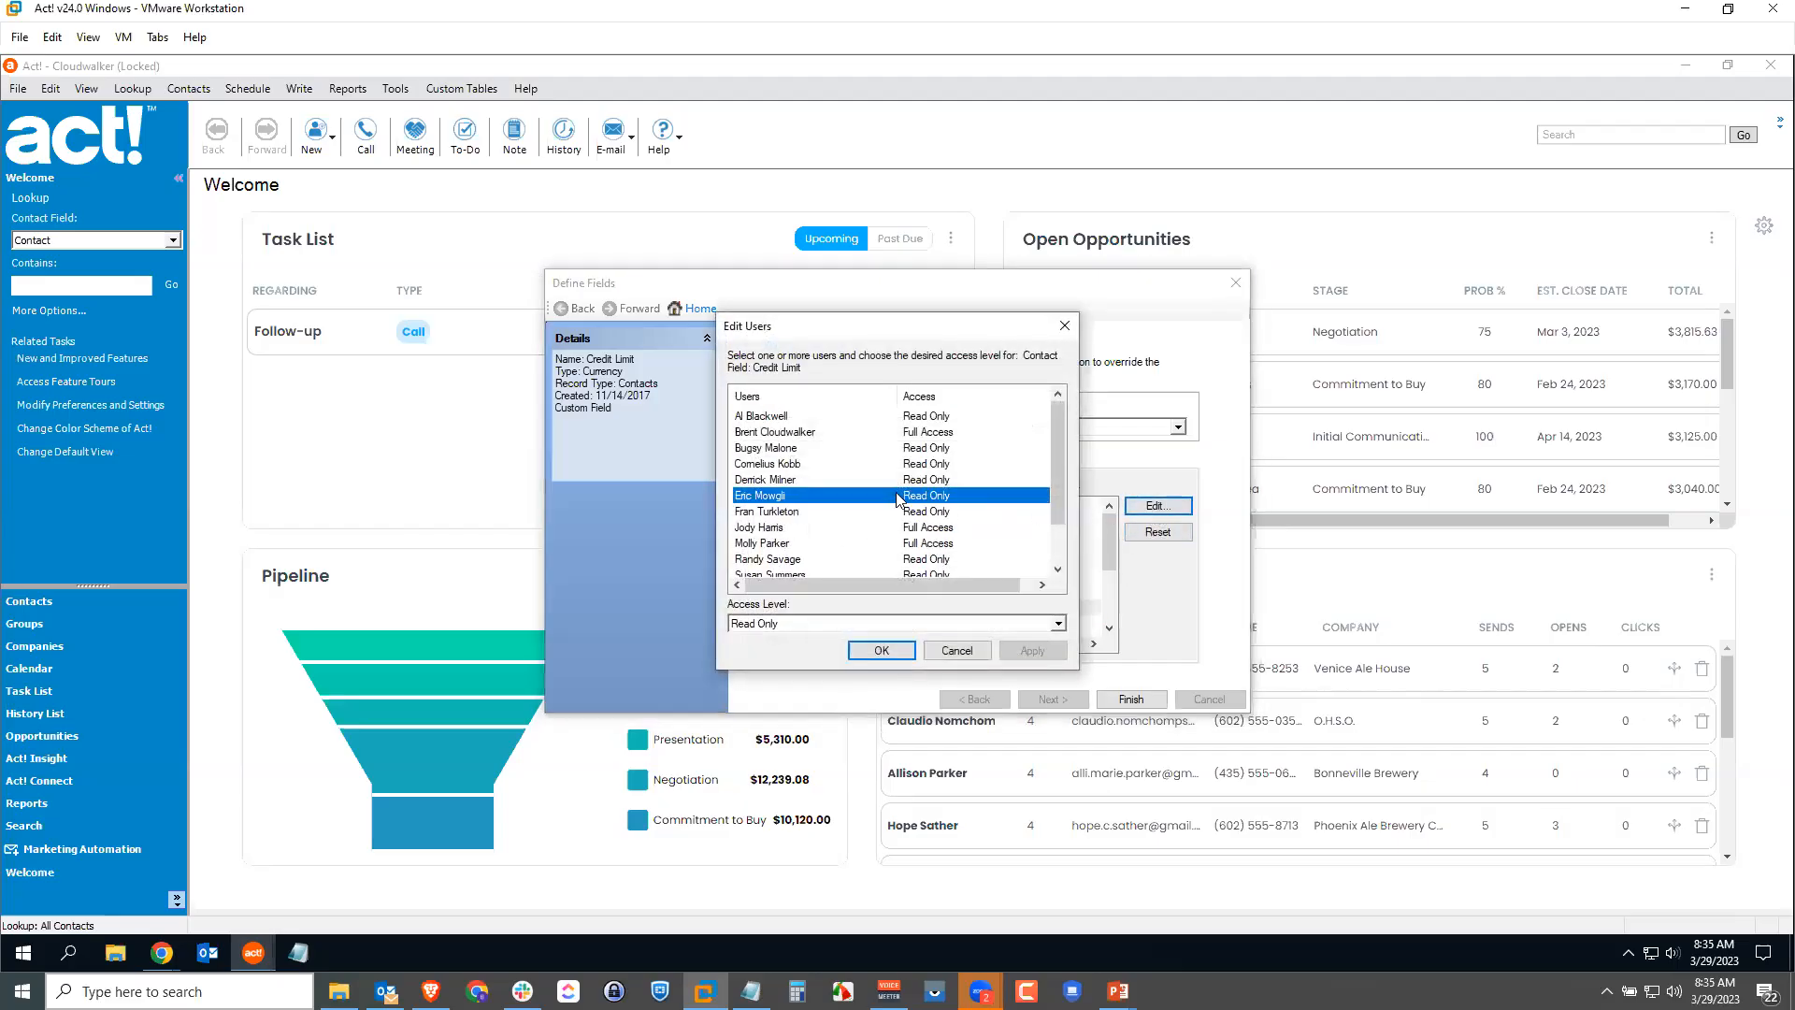
{"action": "left_click", "coordinate": [846, 623]}
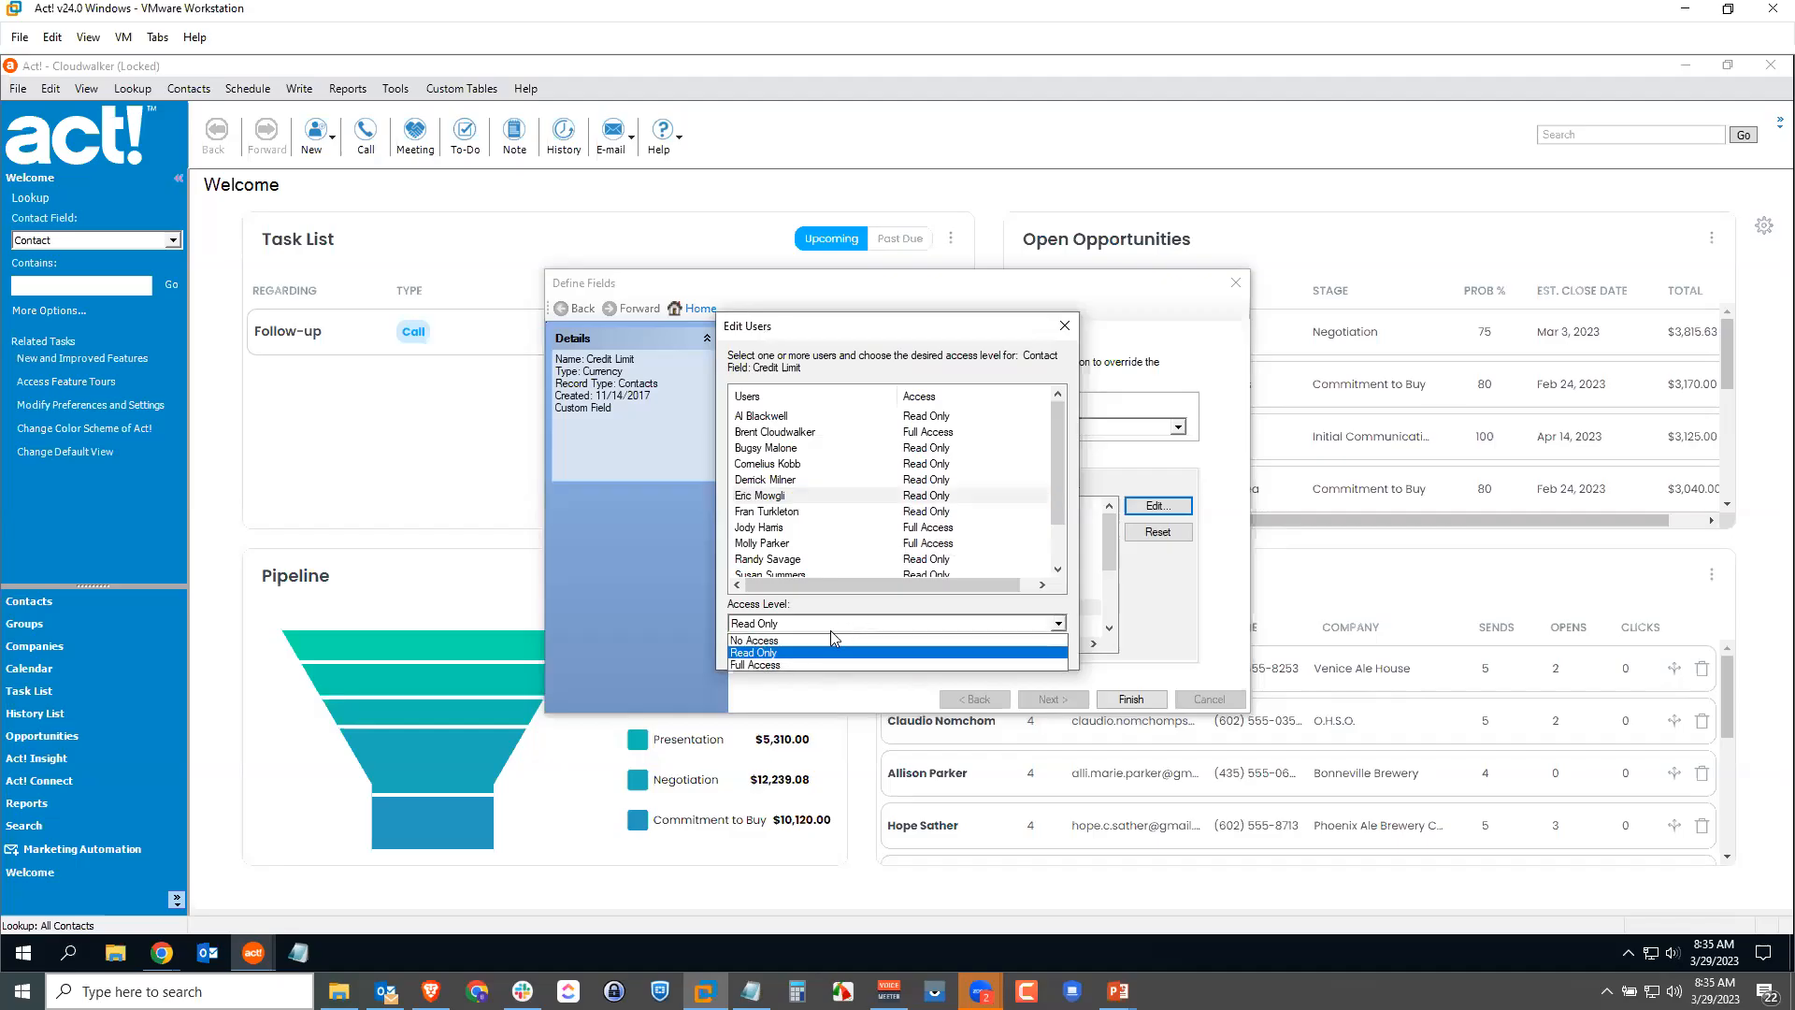
{"action": "left_click", "coordinate": [819, 642]}
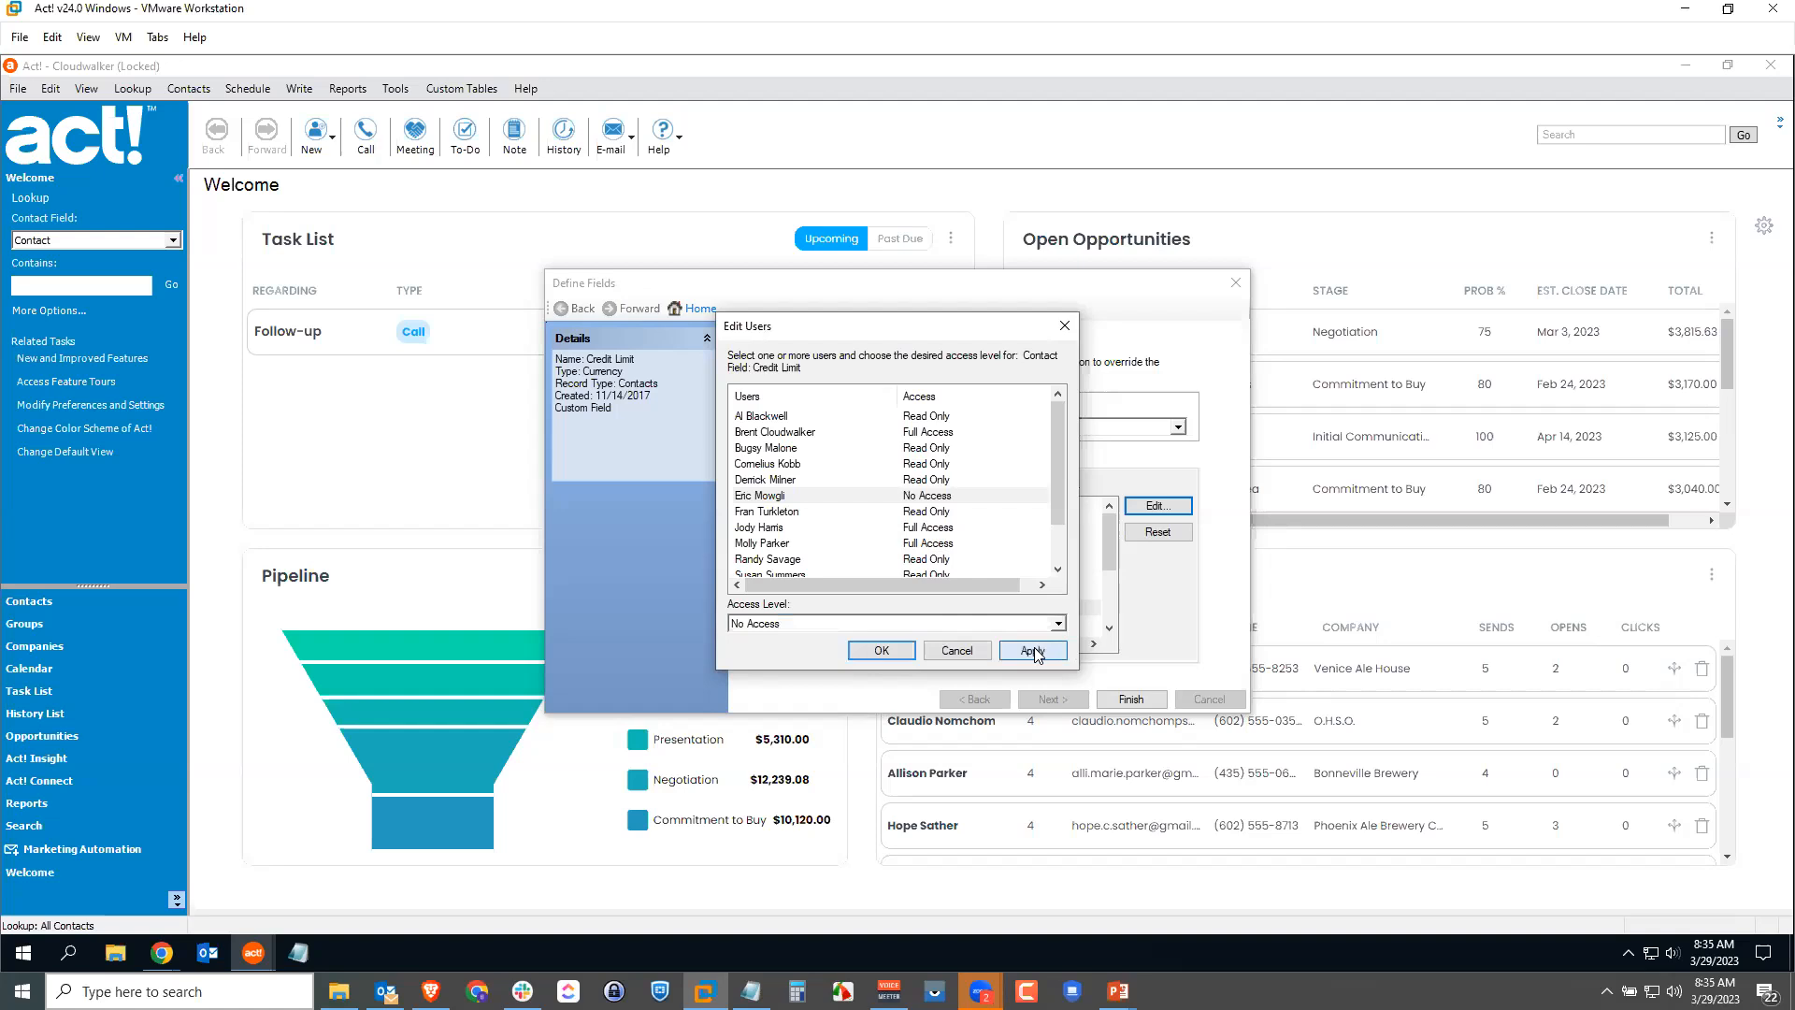
{"action": "left_click", "coordinate": [879, 650]}
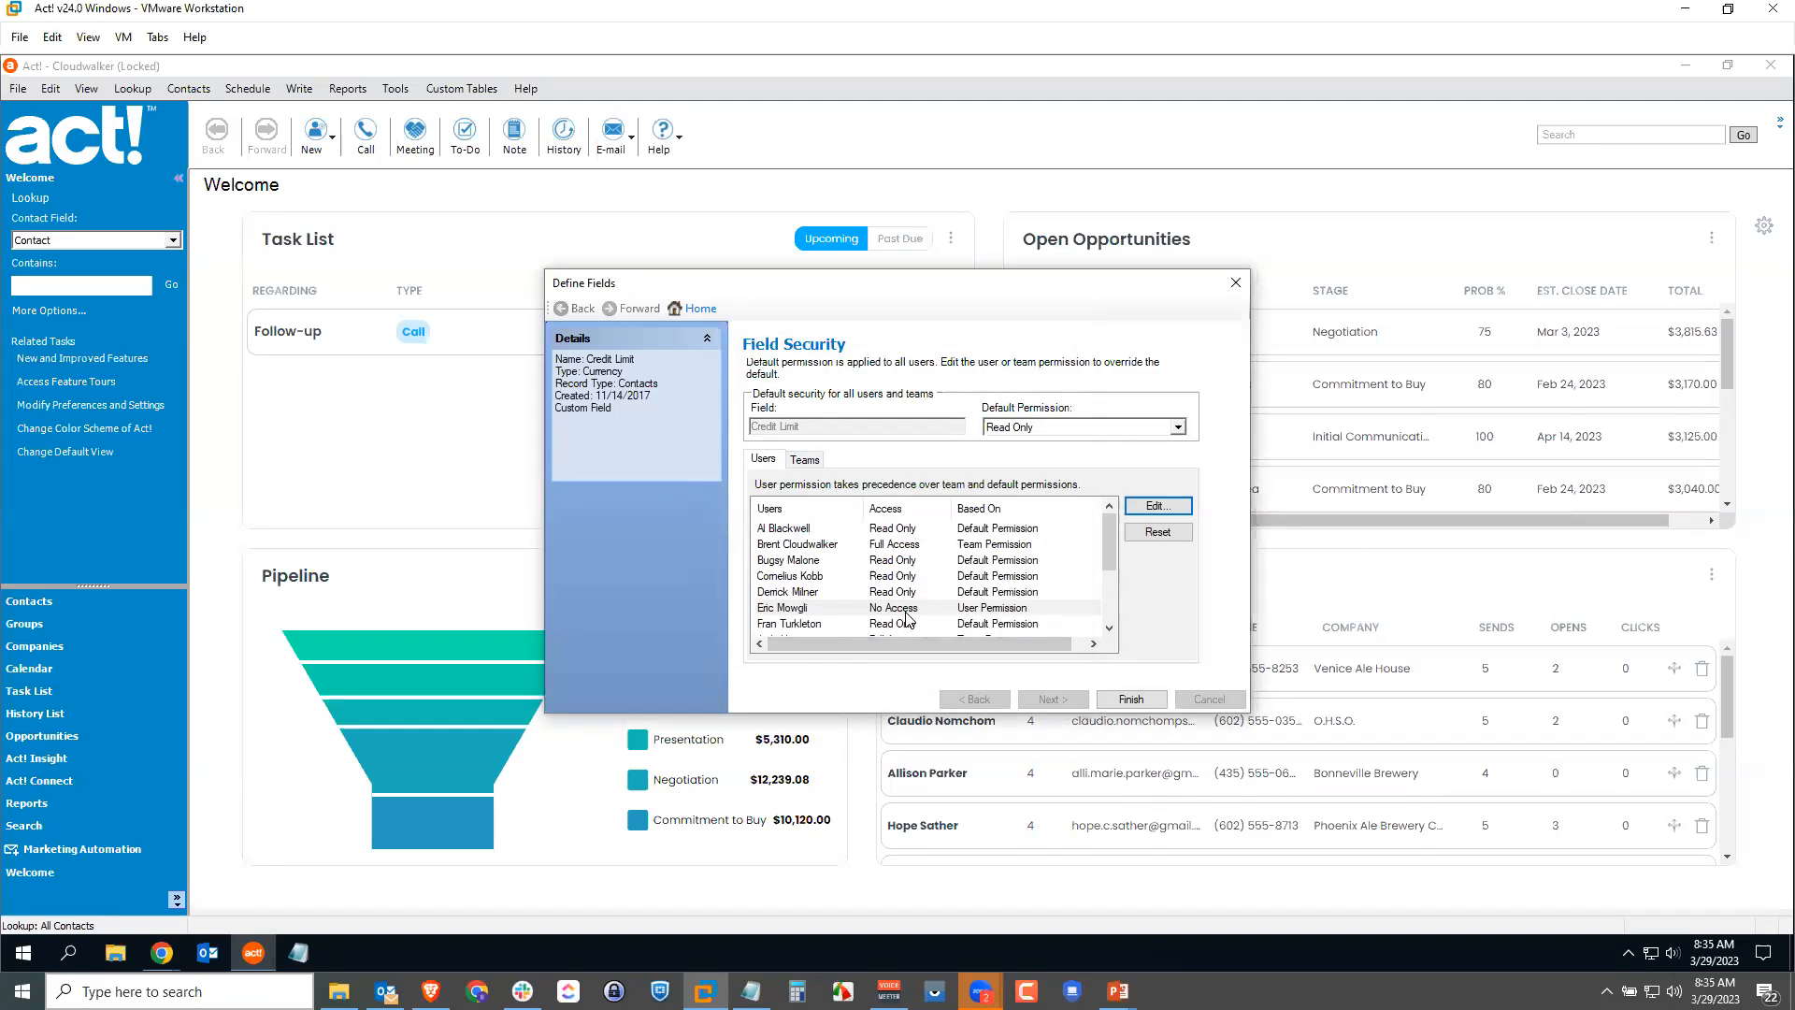
Step: Give the last user in the list Full Access to Credit Limit
{"action": "left_click_drag", "start_coordinate": [1109, 549], "coordinate": [1109, 598]}
{"action": "left_click", "coordinate": [760, 623]}
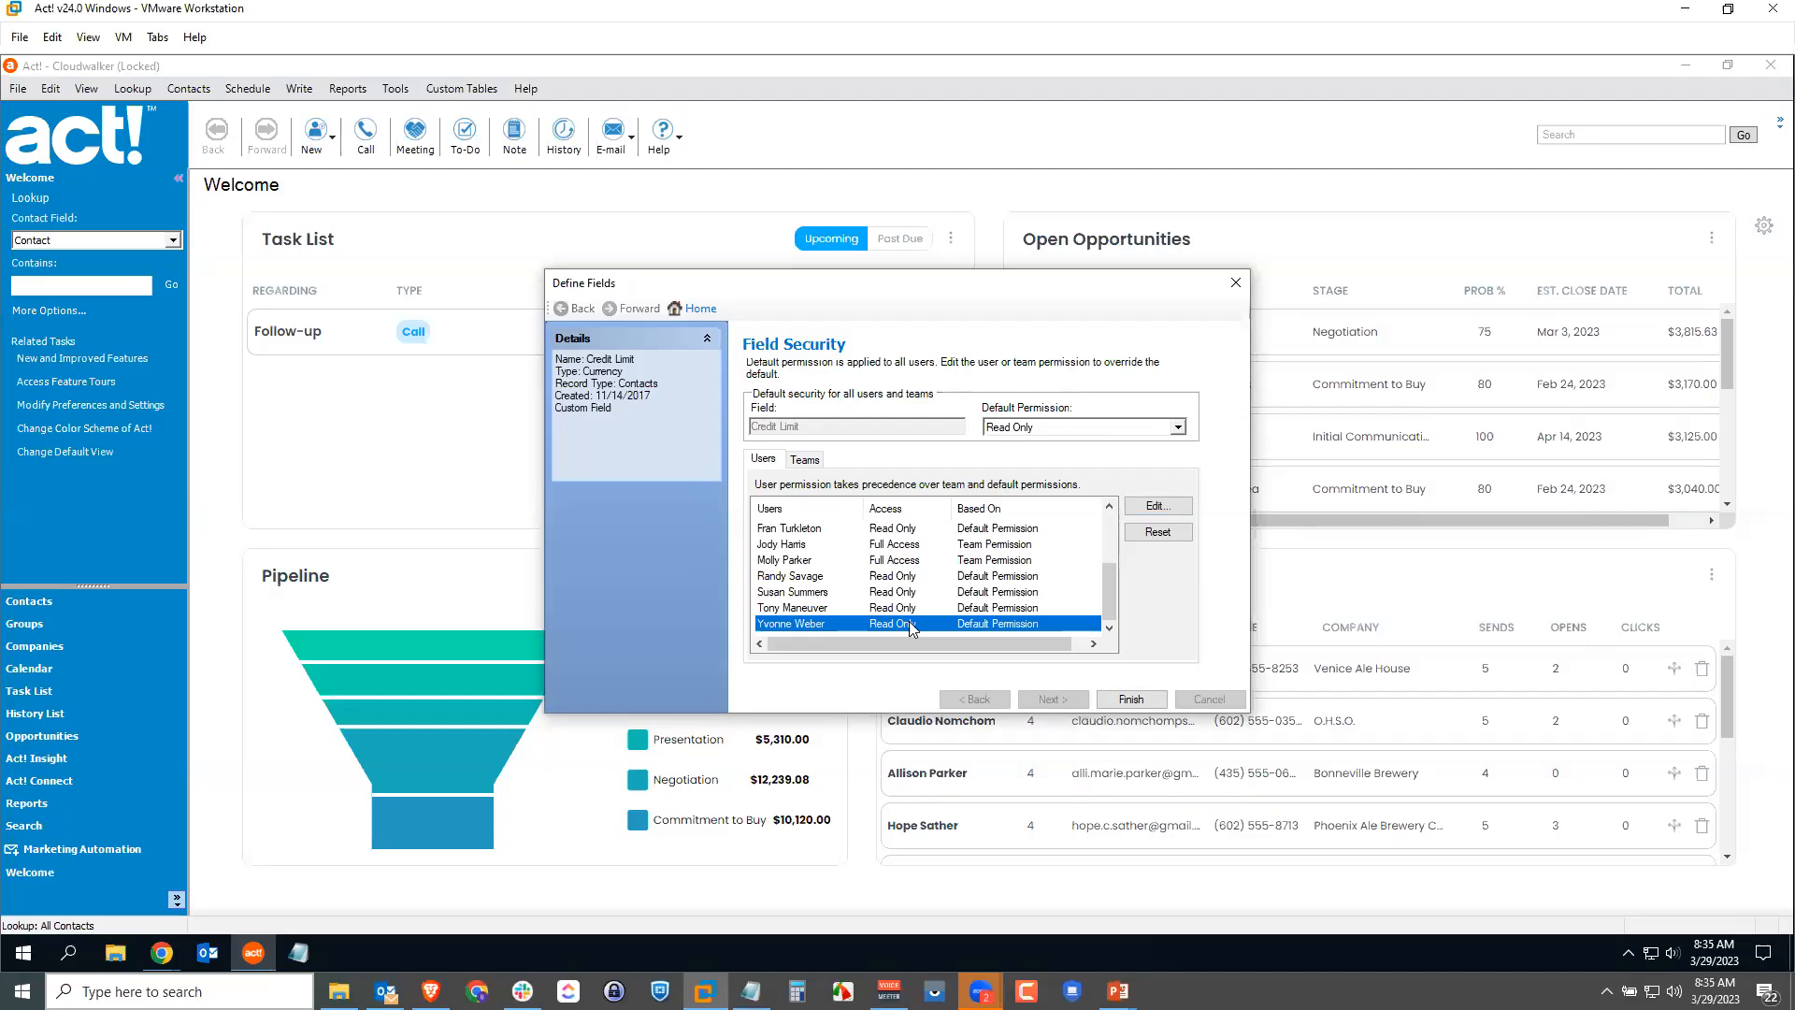
{"action": "left_click", "coordinate": [1157, 505]}
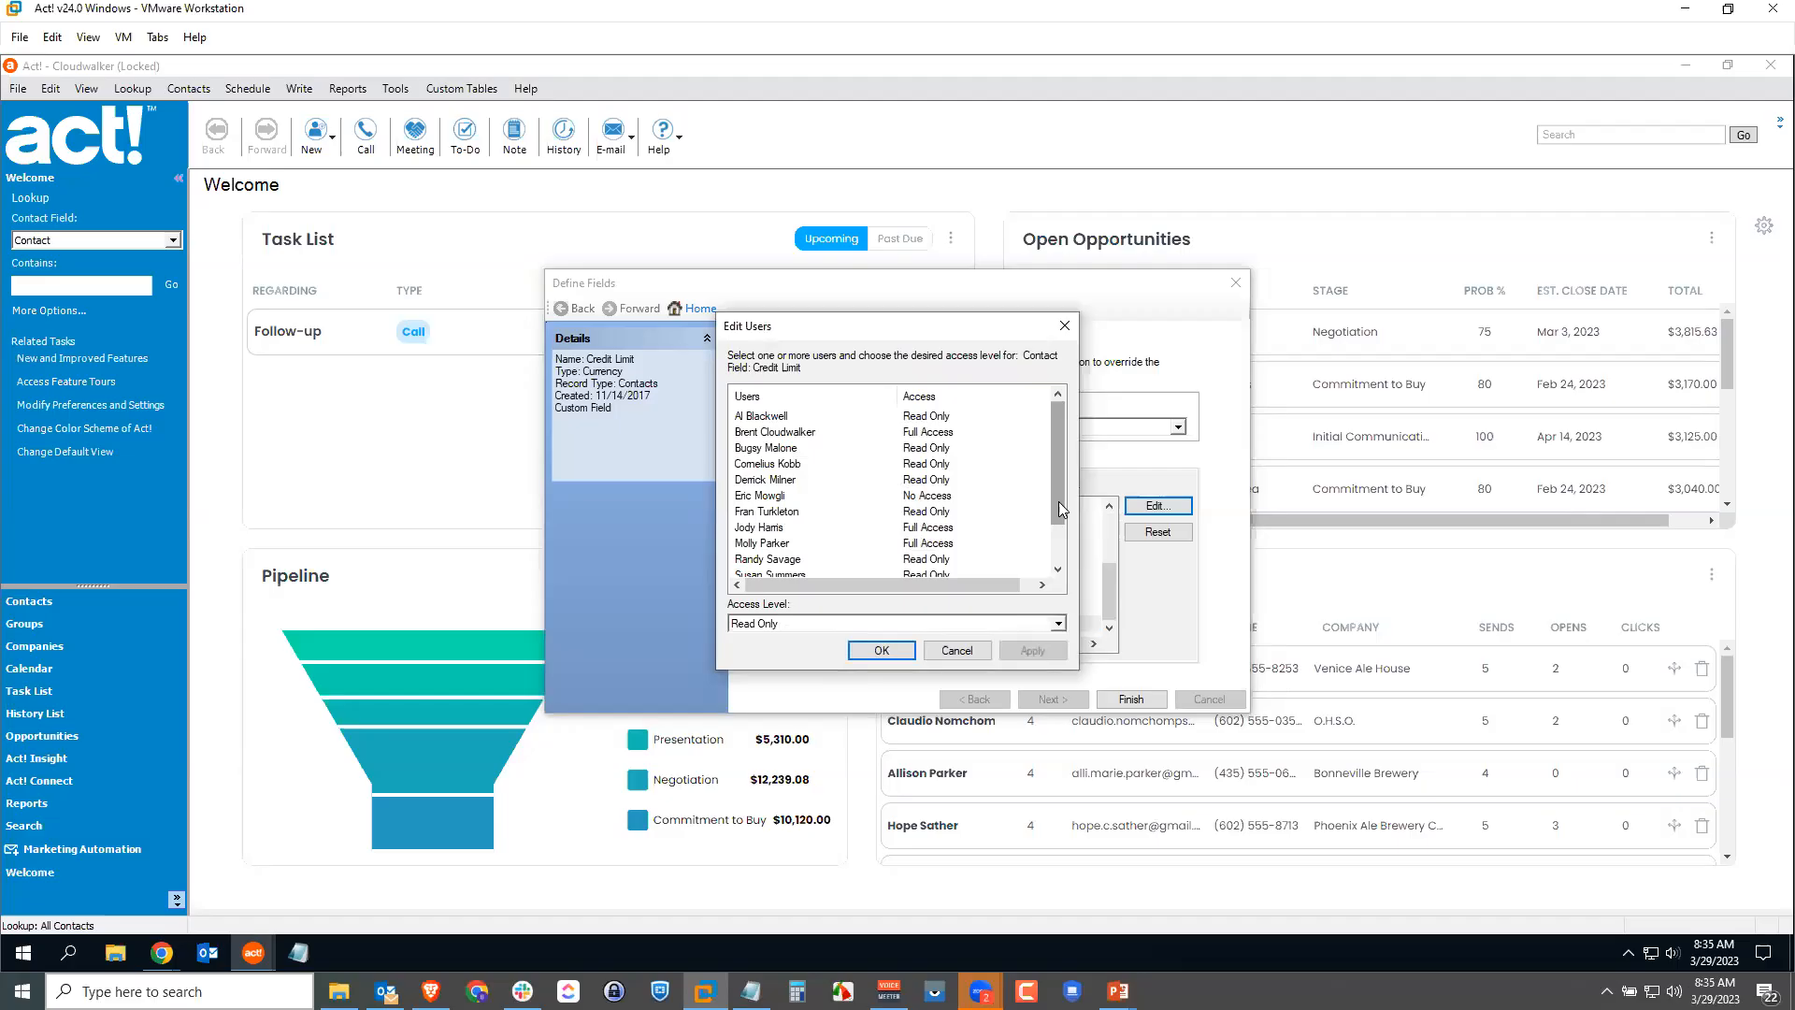
{"action": "scroll", "coordinate": [1059, 501], "scroll_direction": "down", "scroll_amount": 1}
{"action": "left_click", "coordinate": [985, 625]}
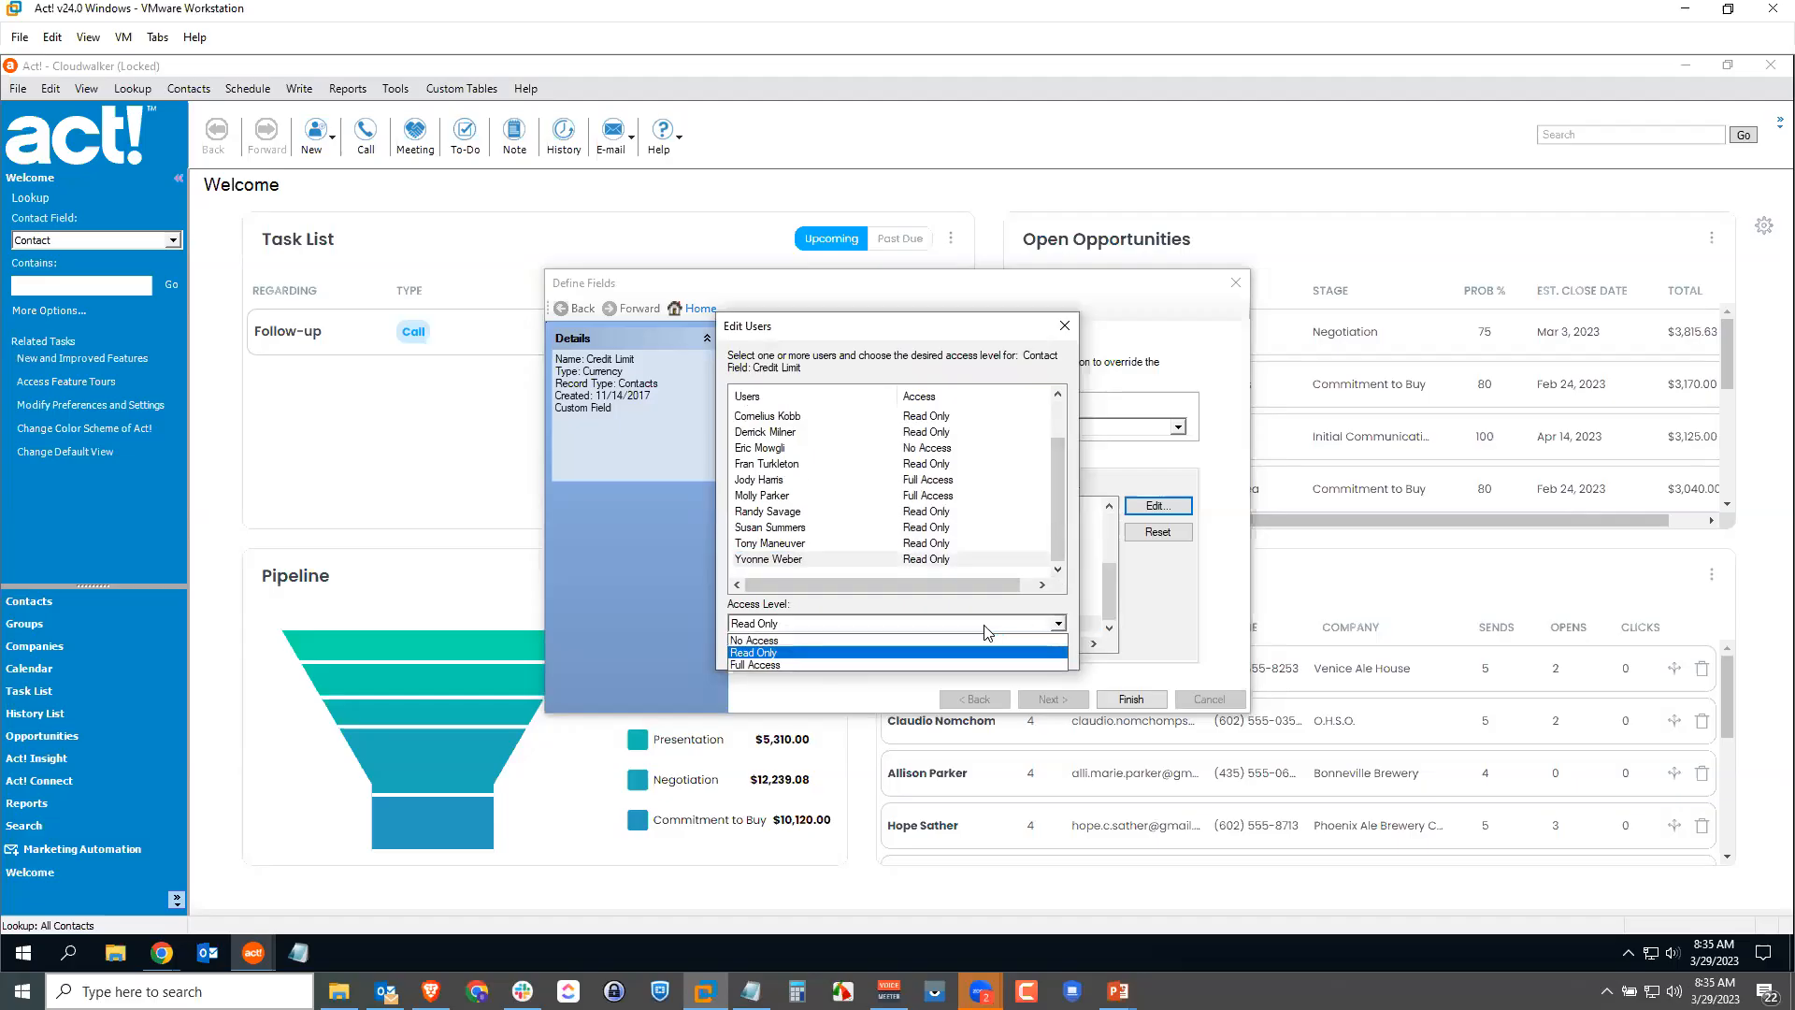
{"action": "left_click", "coordinate": [787, 663]}
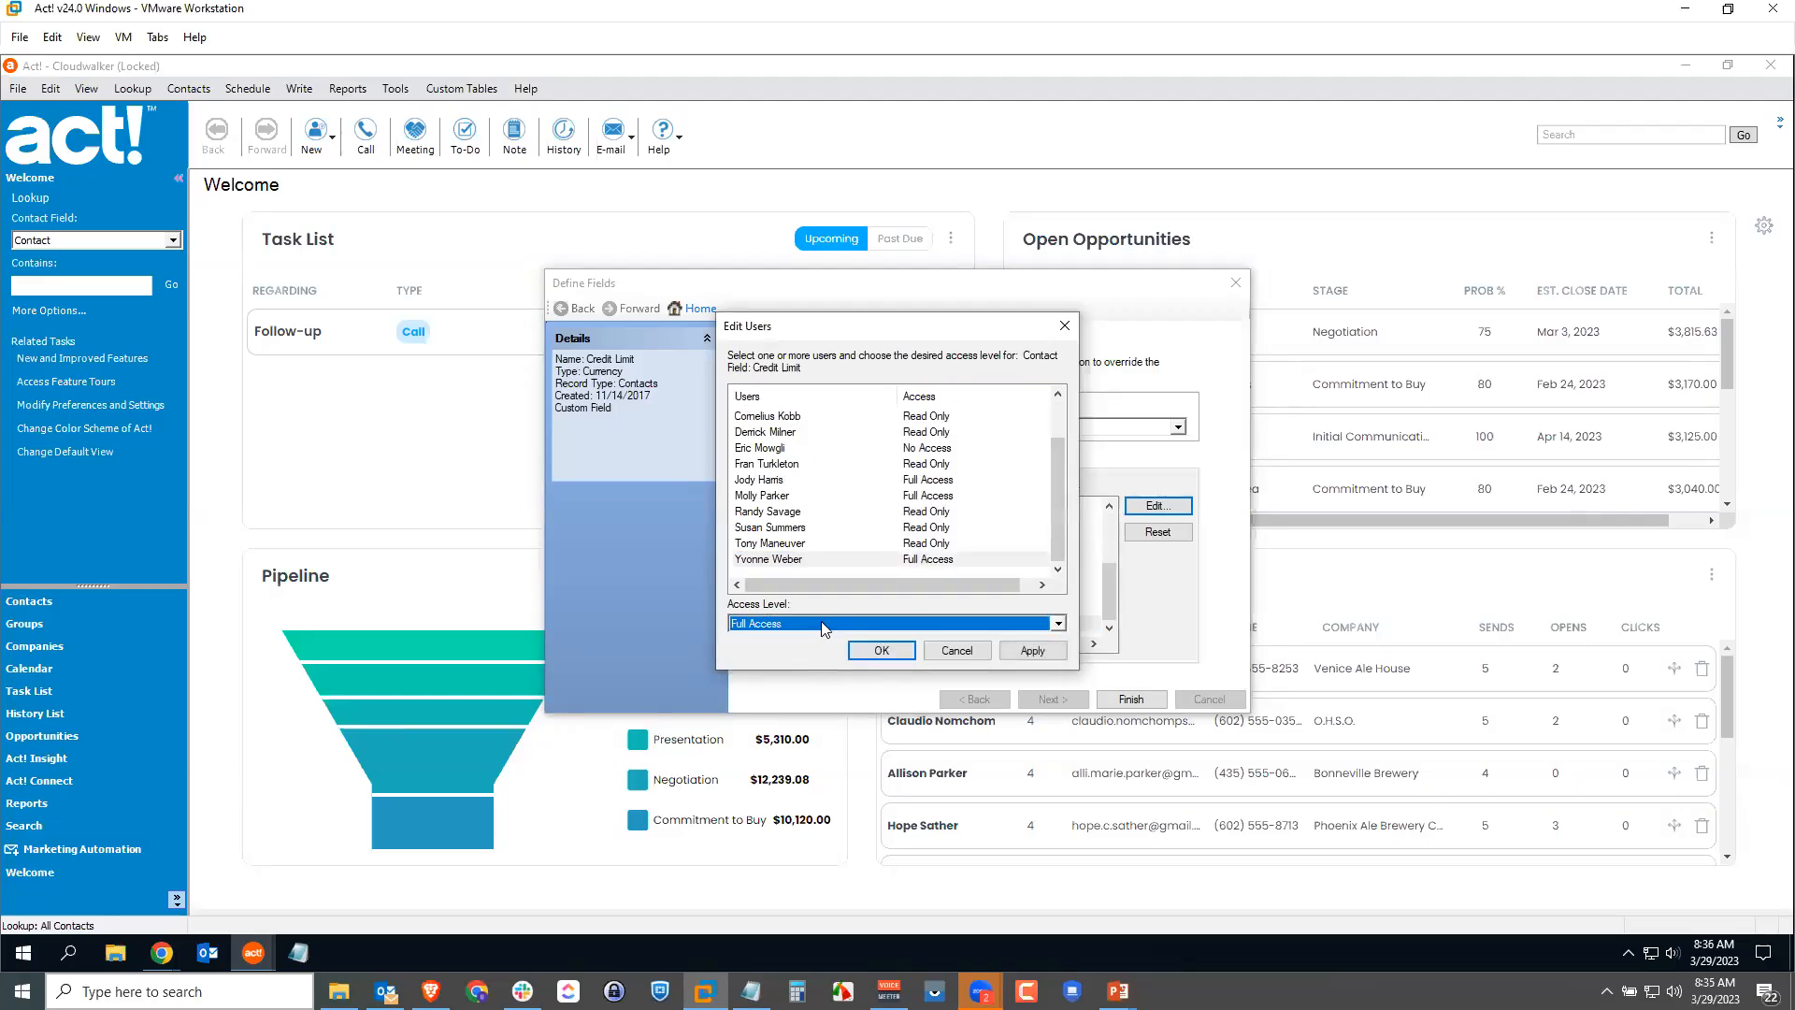
{"action": "left_click", "coordinate": [1031, 651]}
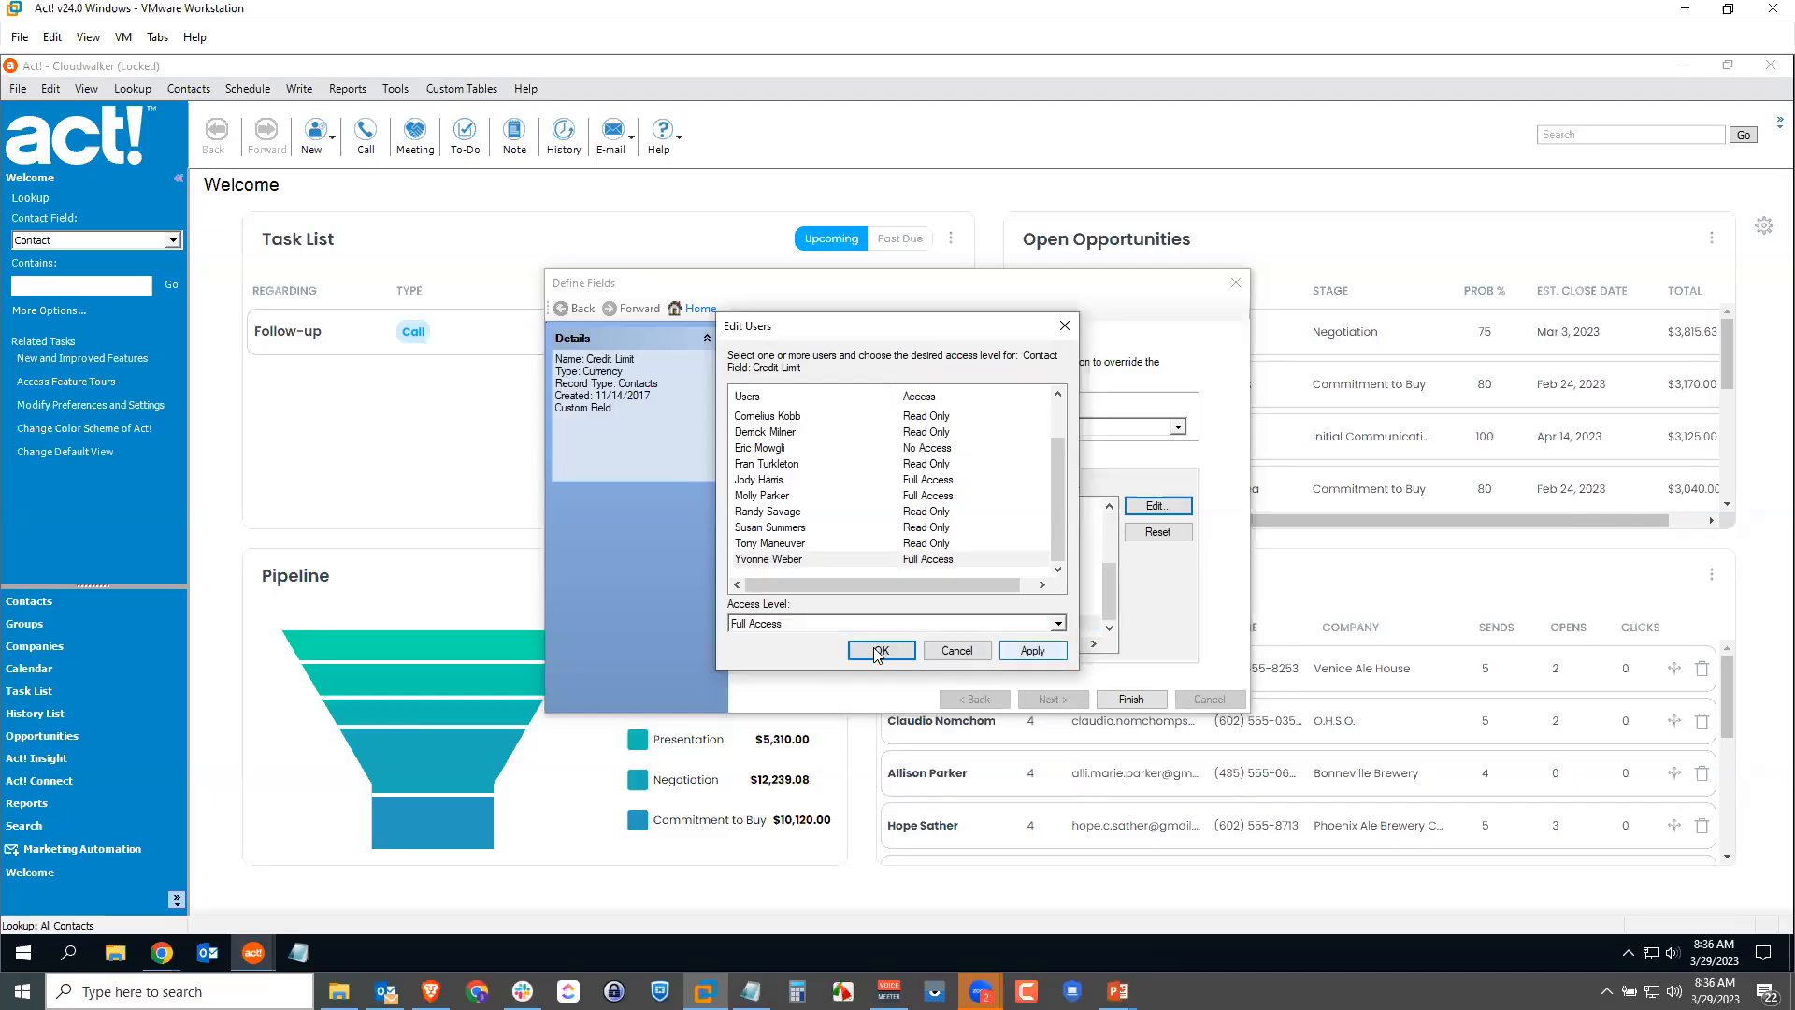
{"action": "left_click", "coordinate": [873, 649]}
{"action": "scroll", "coordinate": [968, 598], "scroll_direction": "down", "scroll_amount": 2}
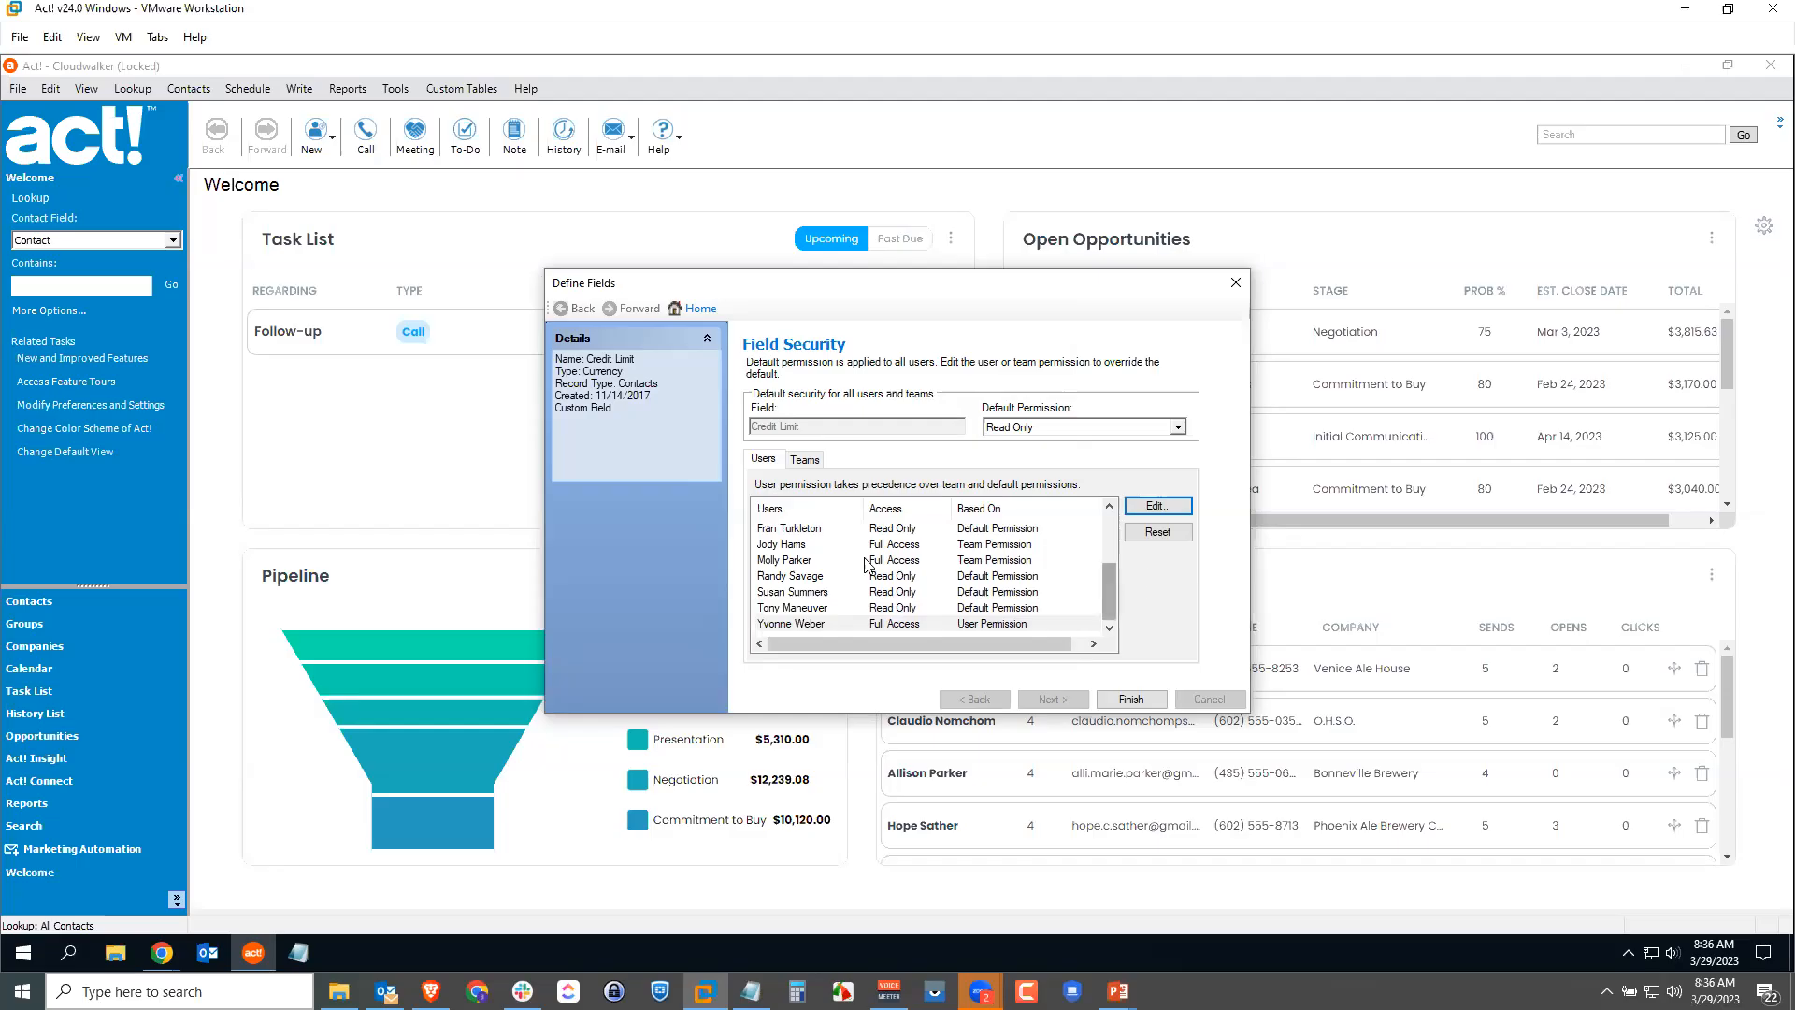
Step: Finish the Credit Limit field security changes in Define Fields and close the dialog
{"action": "left_click", "coordinate": [1130, 700]}
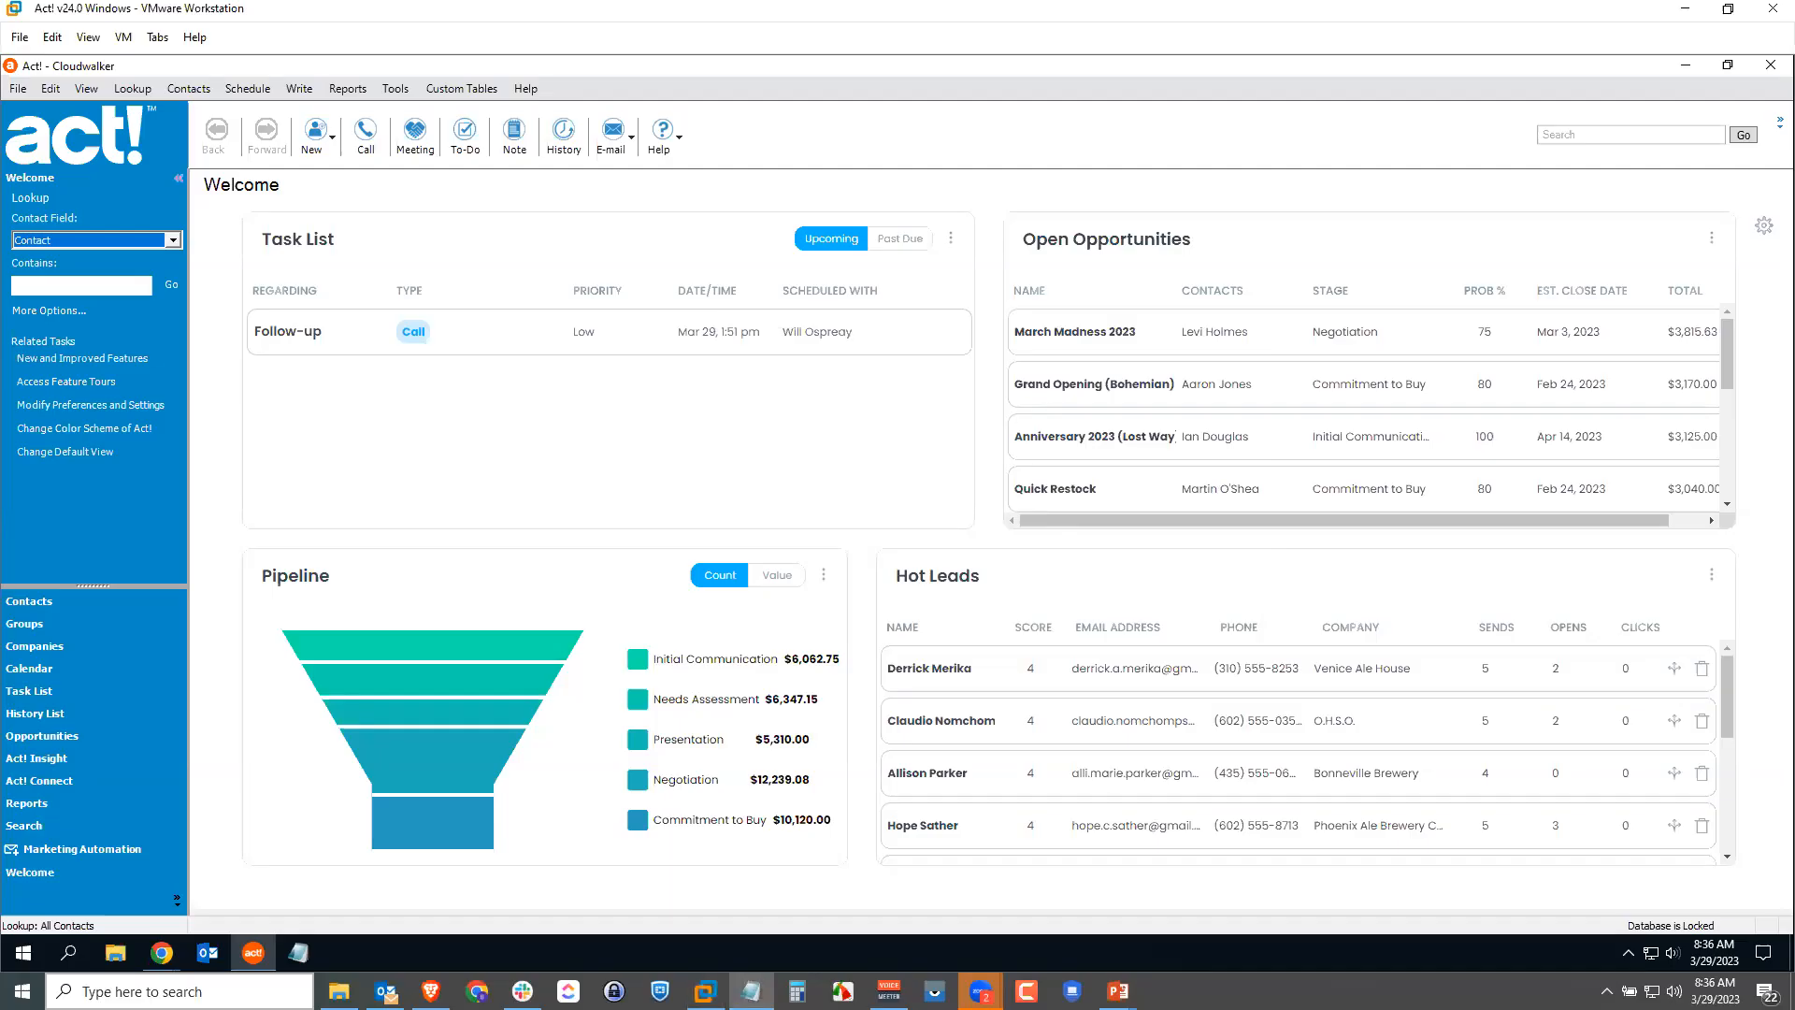
Step: Reopen the Cloudwalker database, logging on under a different user name
{"action": "left_click", "coordinate": [19, 89]}
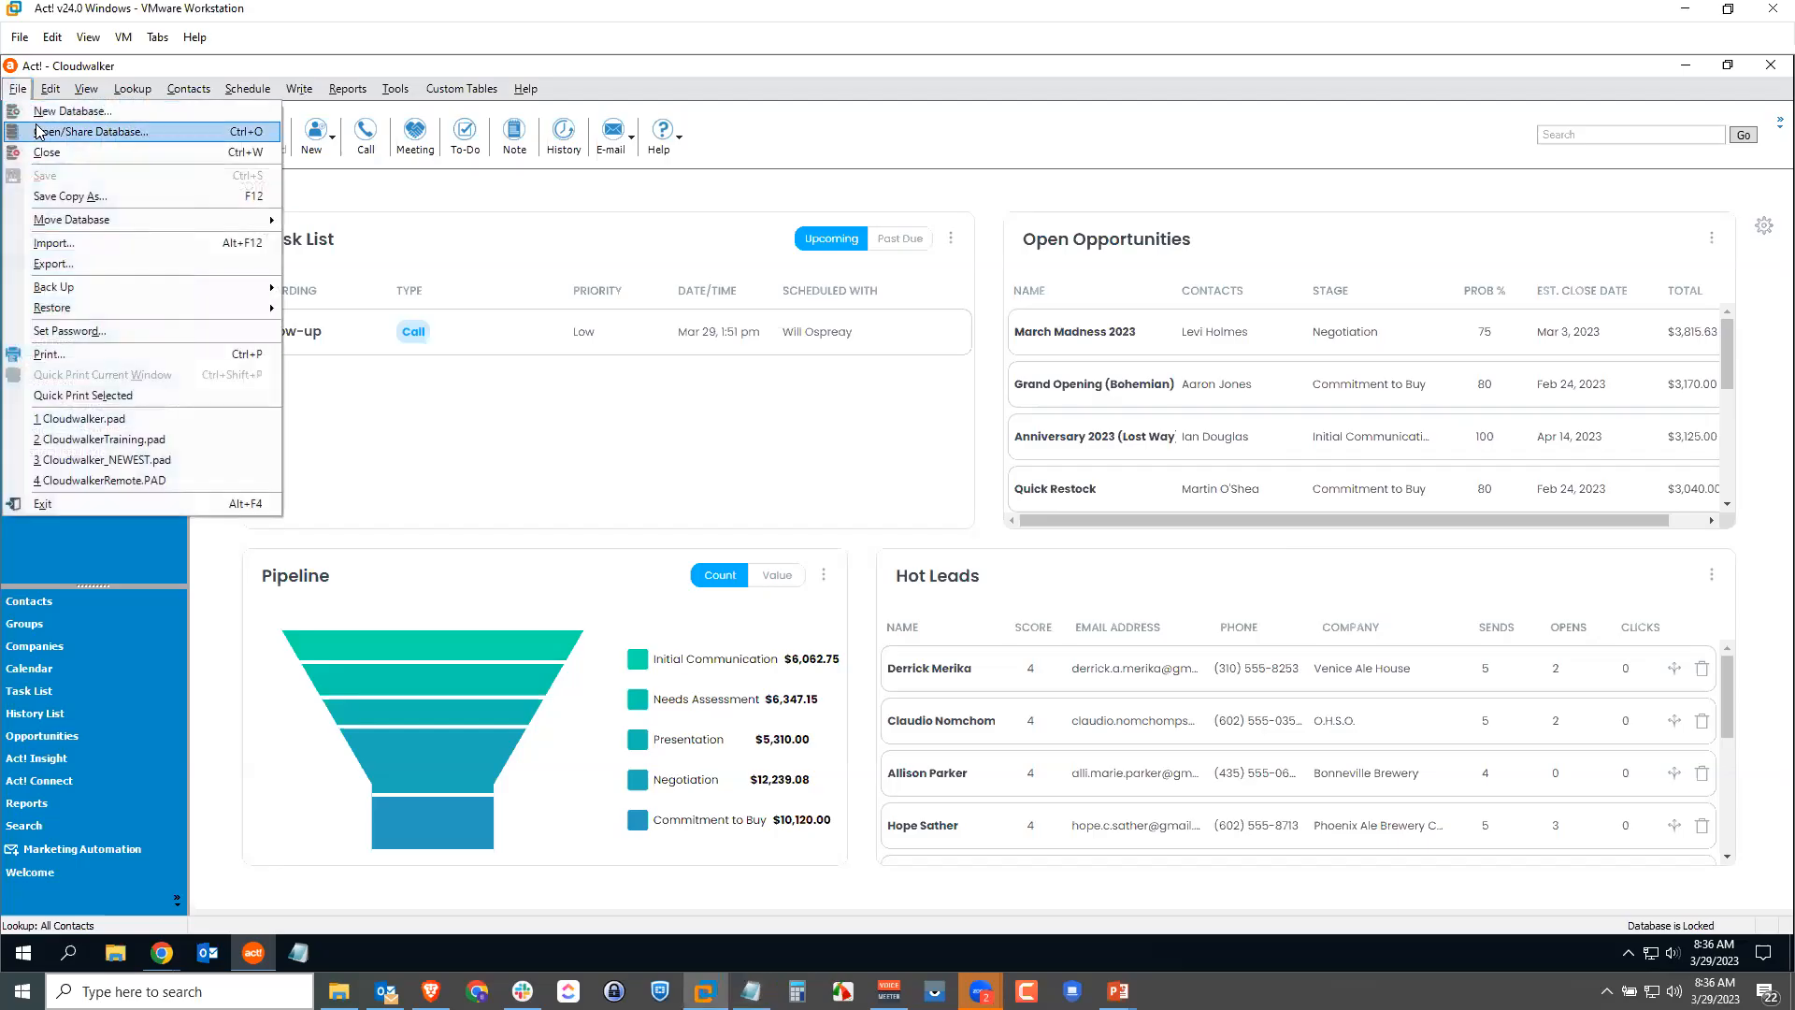
{"action": "left_click", "coordinate": [38, 130]}
{"action": "left_click", "coordinate": [477, 597]}
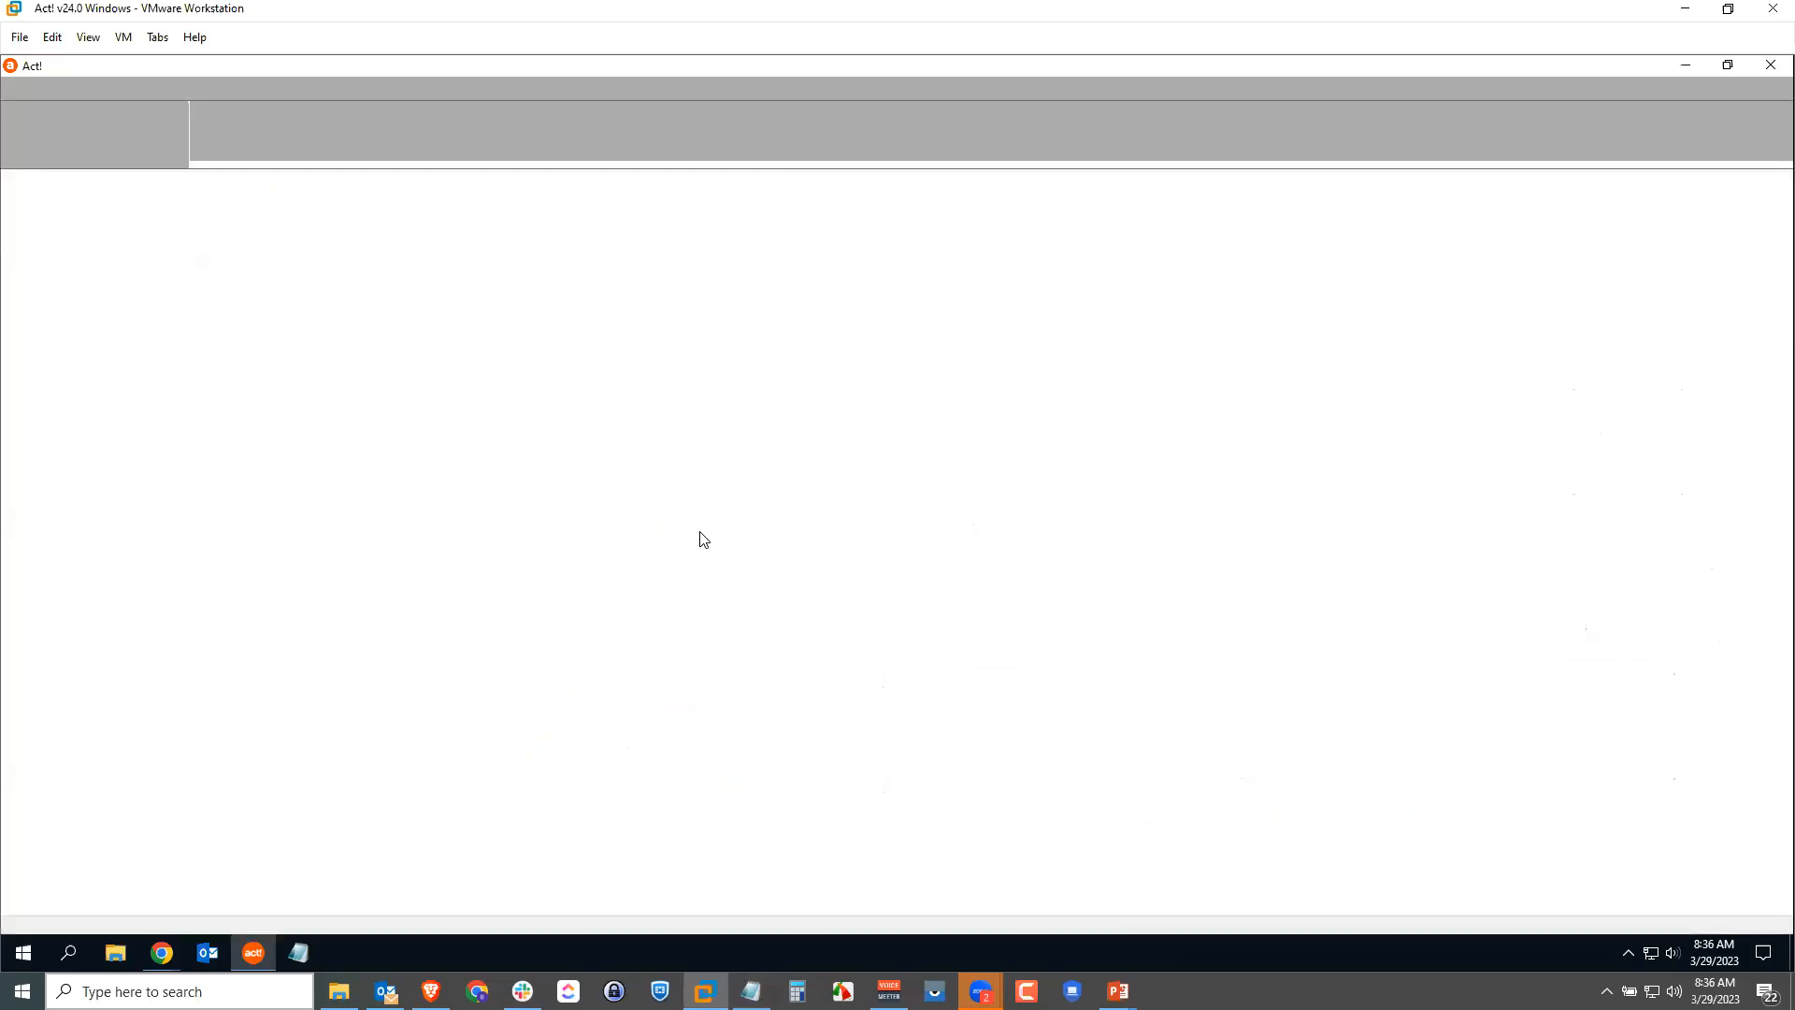
{"action": "double_click", "coordinate": [796, 459]}
{"action": "type", "text": "Bugsy"}
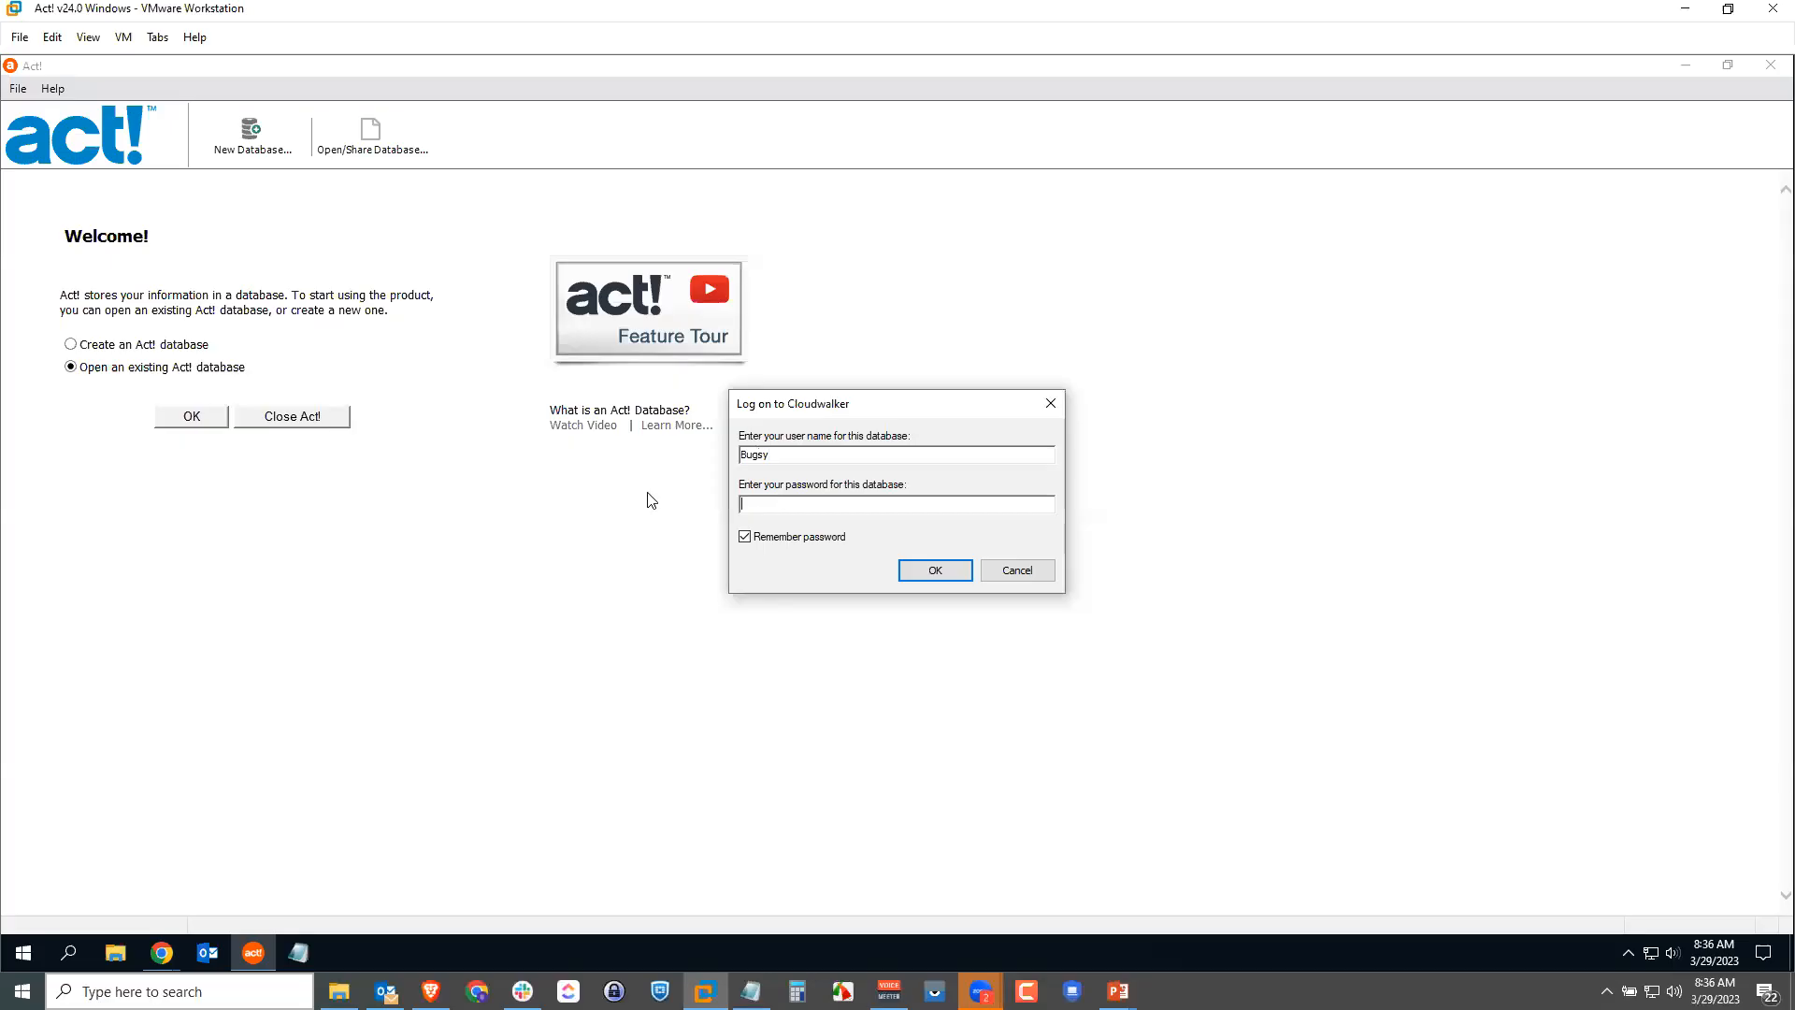
{"action": "left_click", "coordinate": [948, 572]}
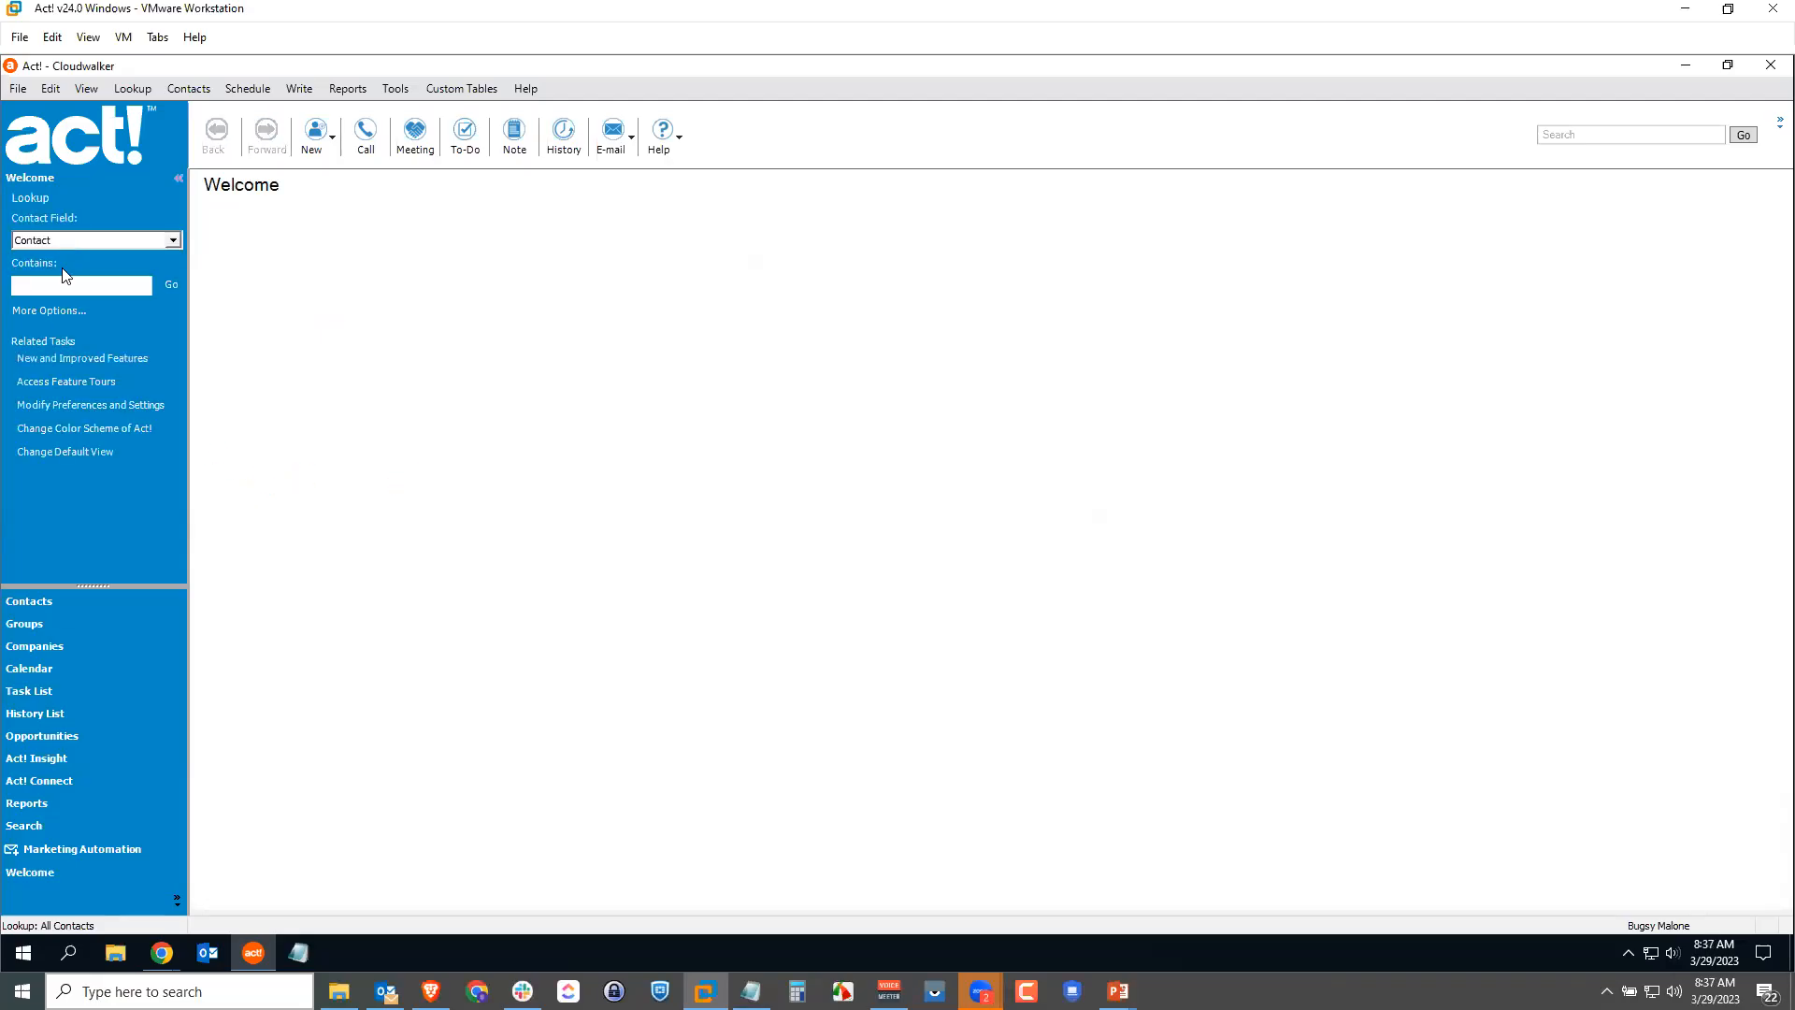
Step: Look up the 8-Bit Aleworks contact and try editing its $5,000 Credit Limit on Account Info
{"action": "left_click", "coordinate": [63, 285]}
{"action": "type", "text": "ryan"}
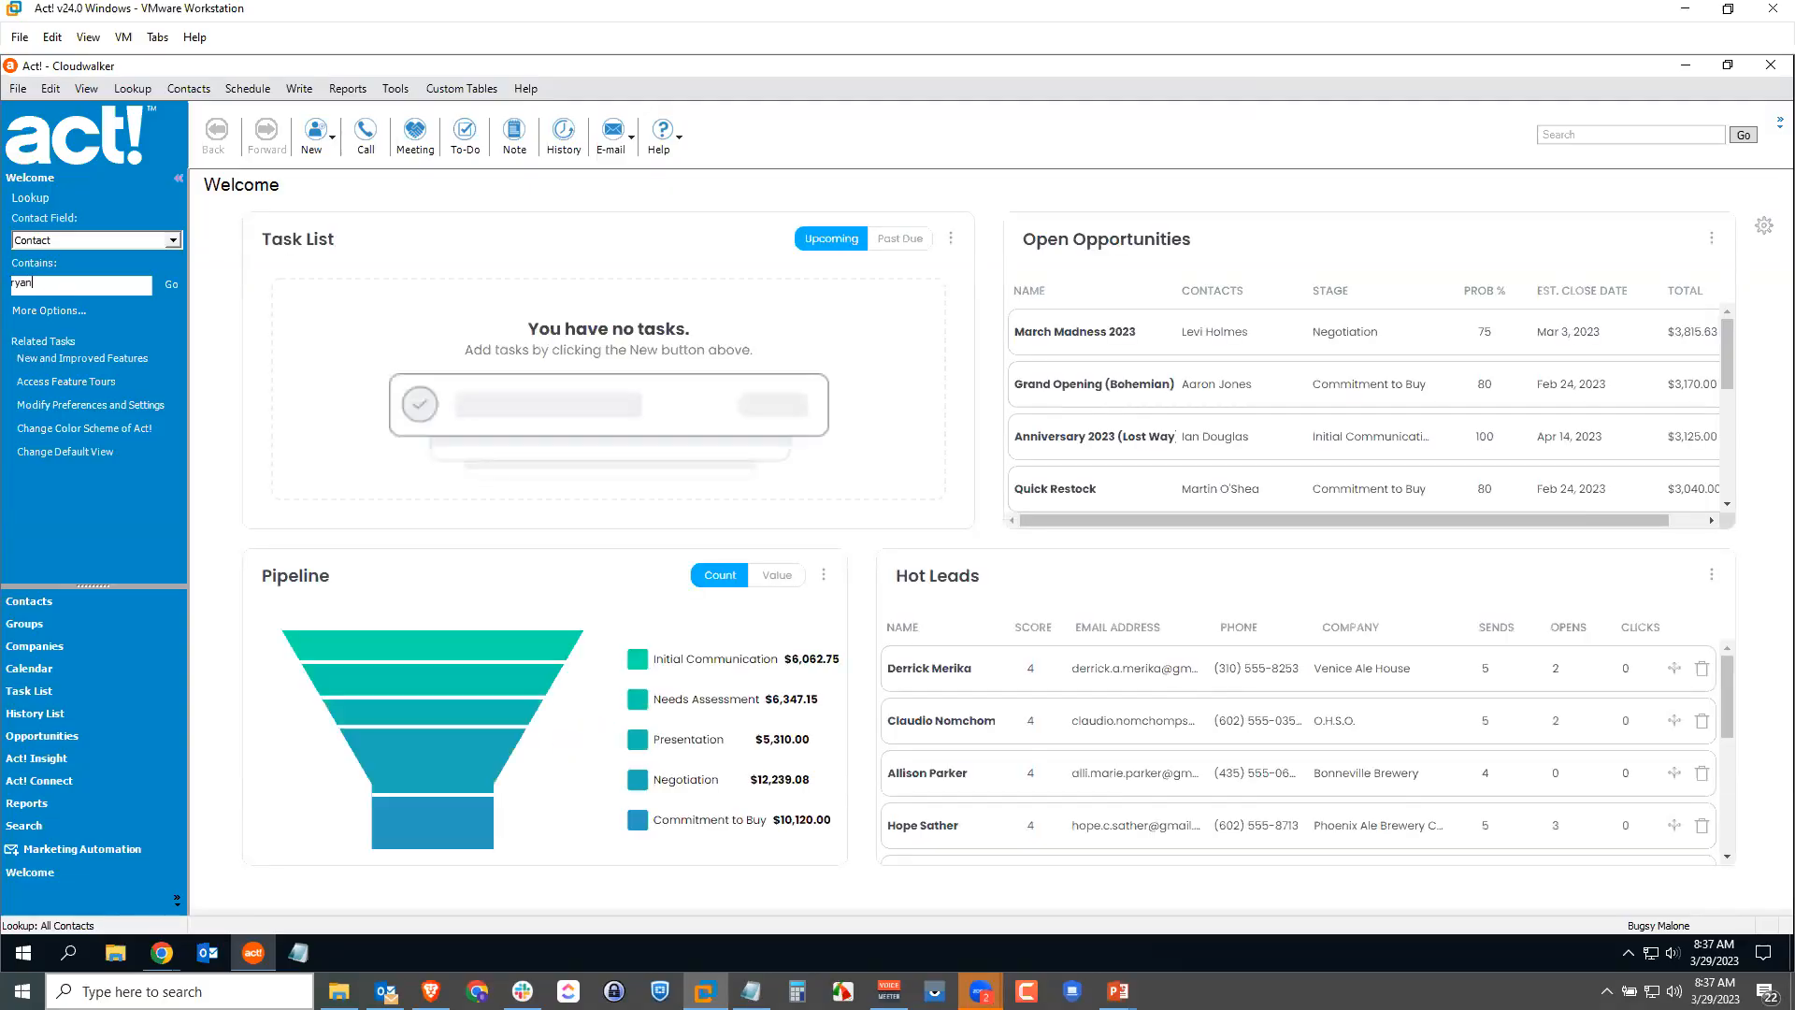
{"action": "key", "text": "Return"}
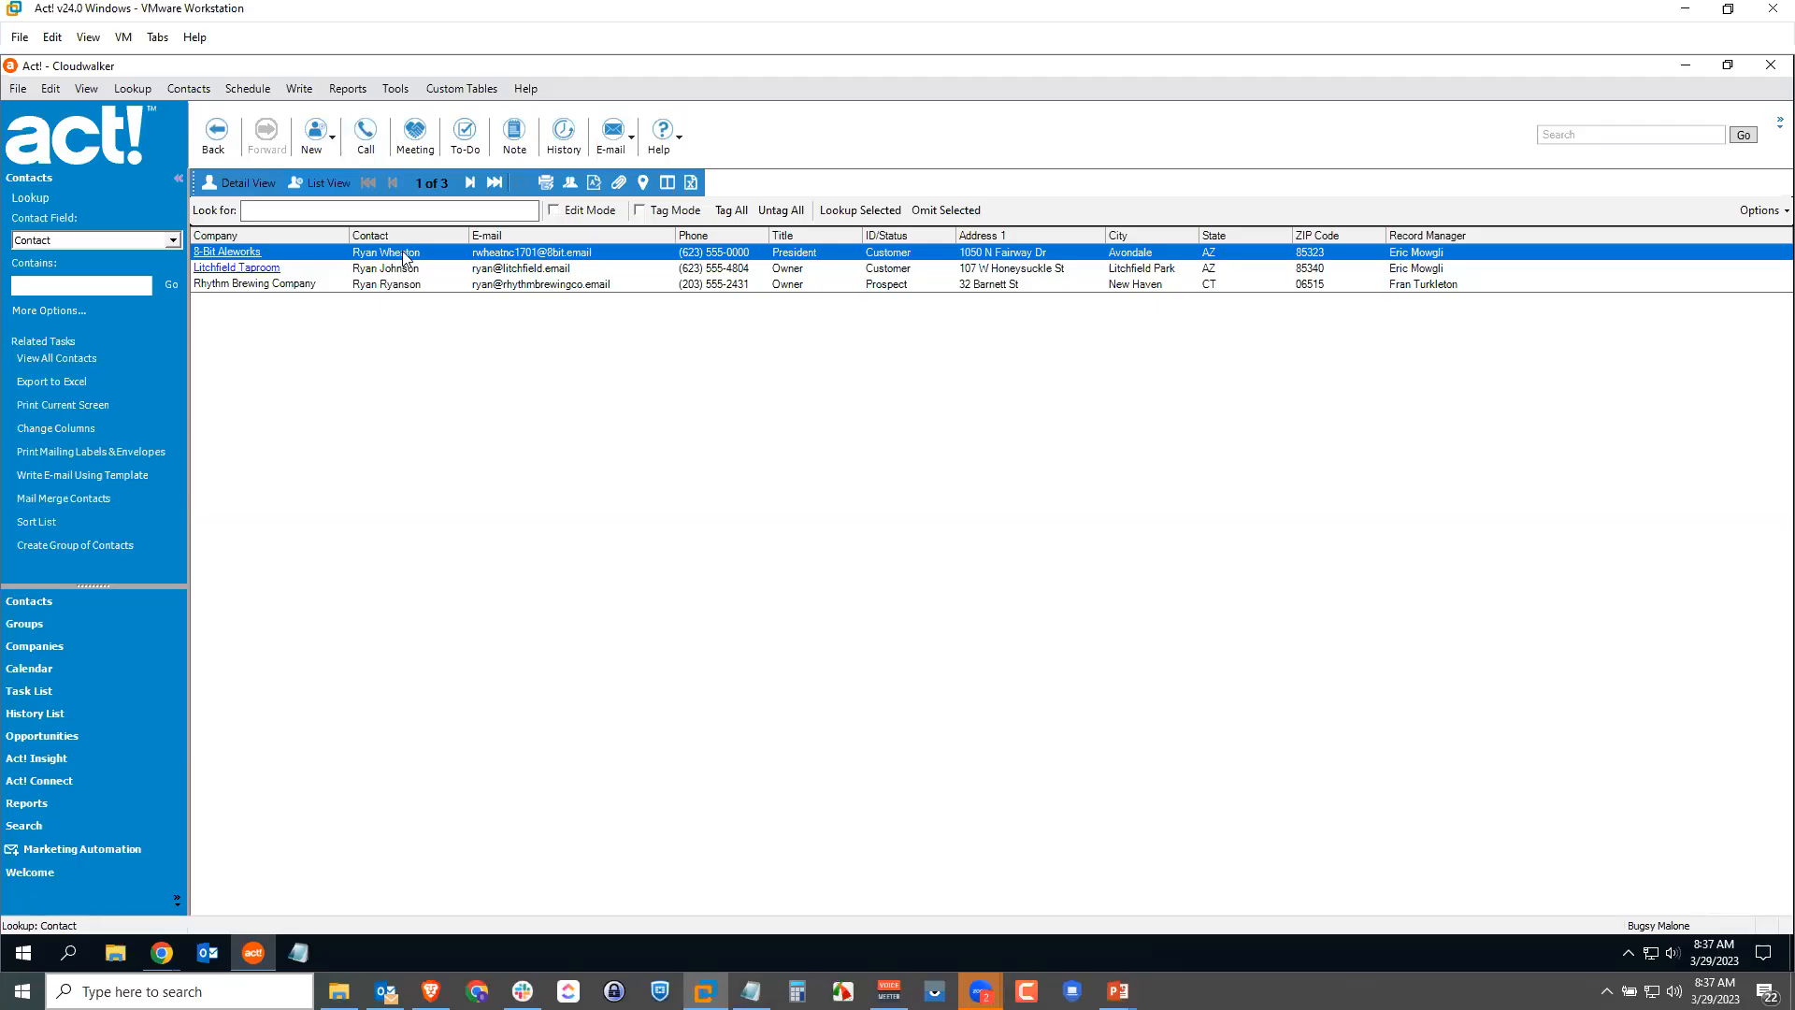
{"action": "double_click", "coordinate": [402, 251]}
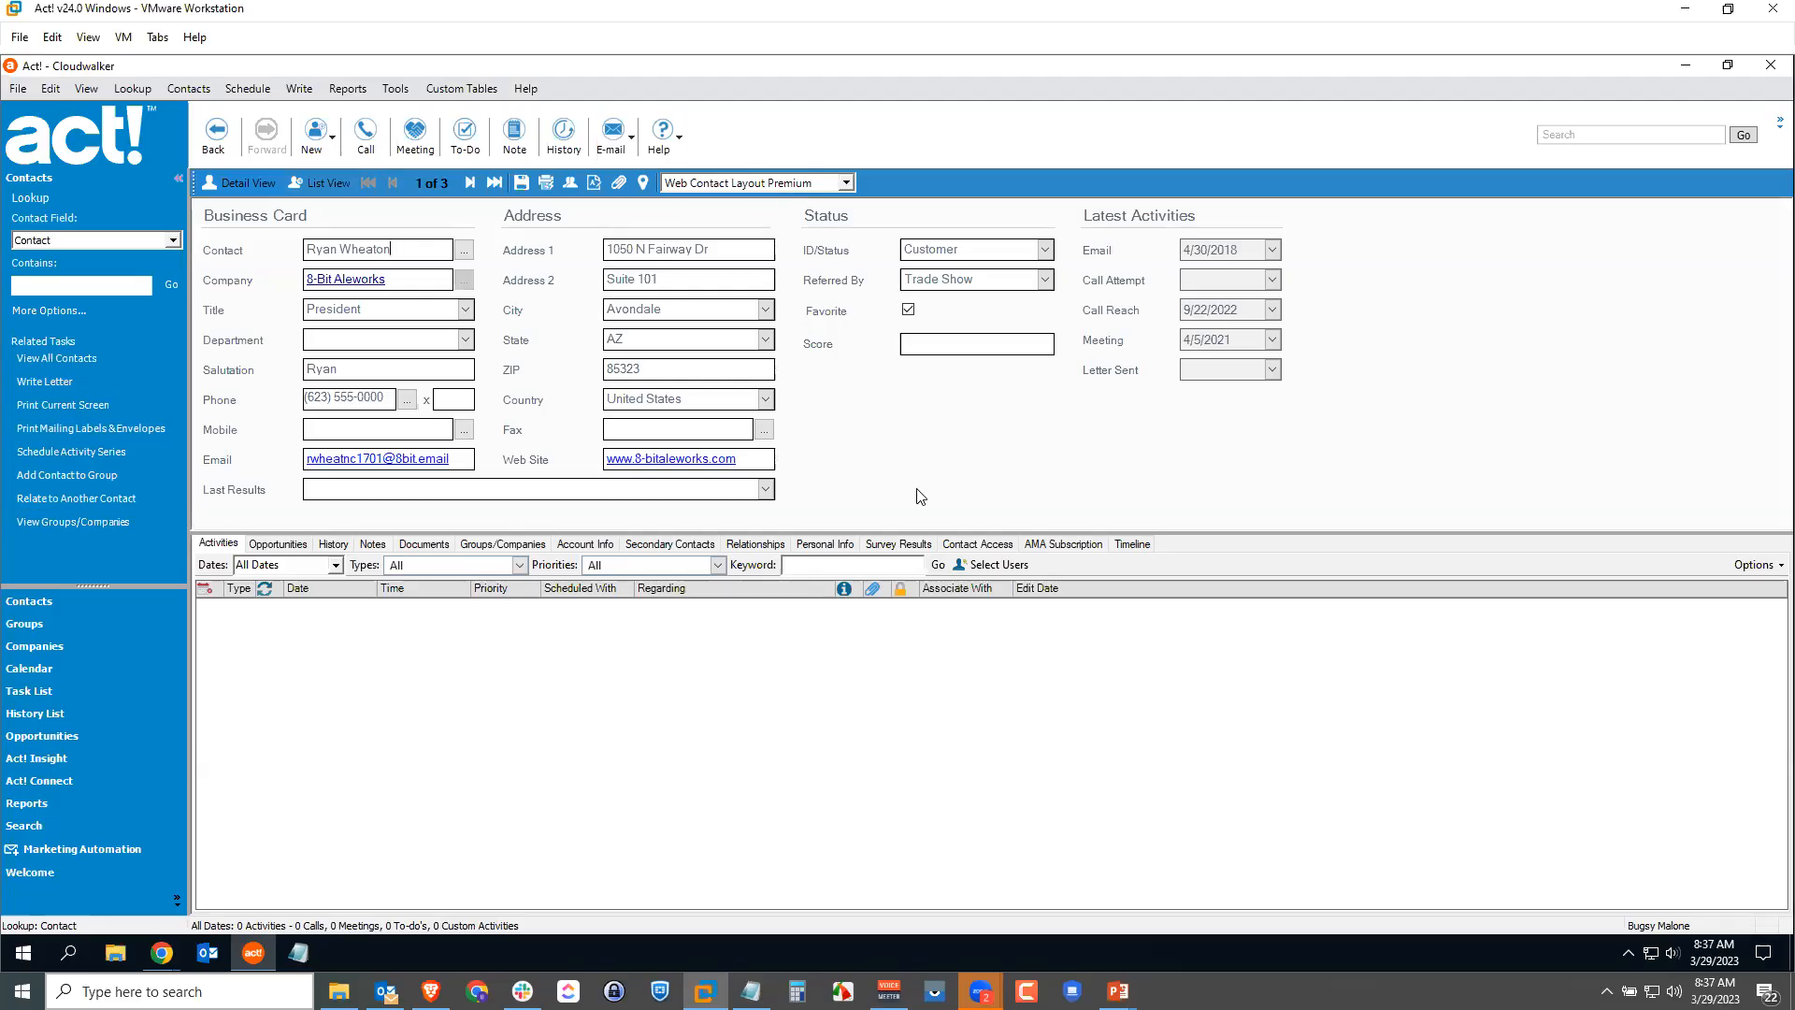
{"action": "left_click", "coordinate": [589, 548]}
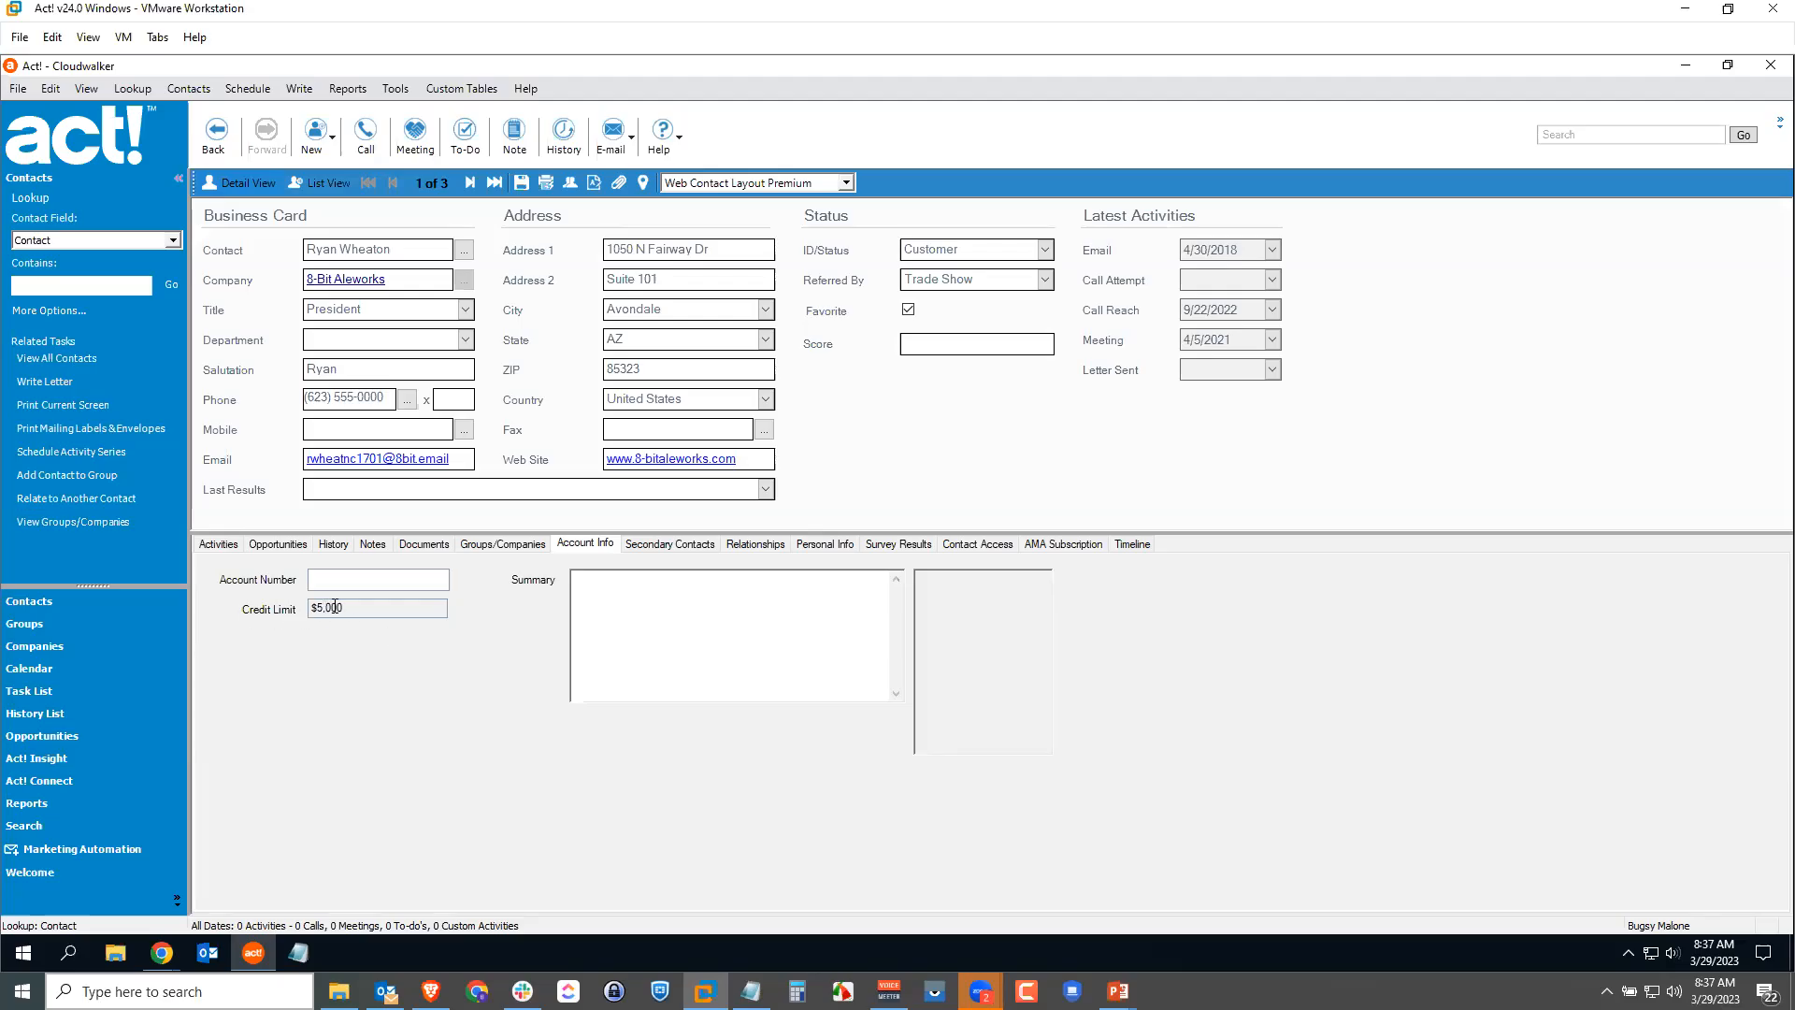
{"action": "left_click_drag", "start_coordinate": [344, 608], "coordinate": [316, 609]}
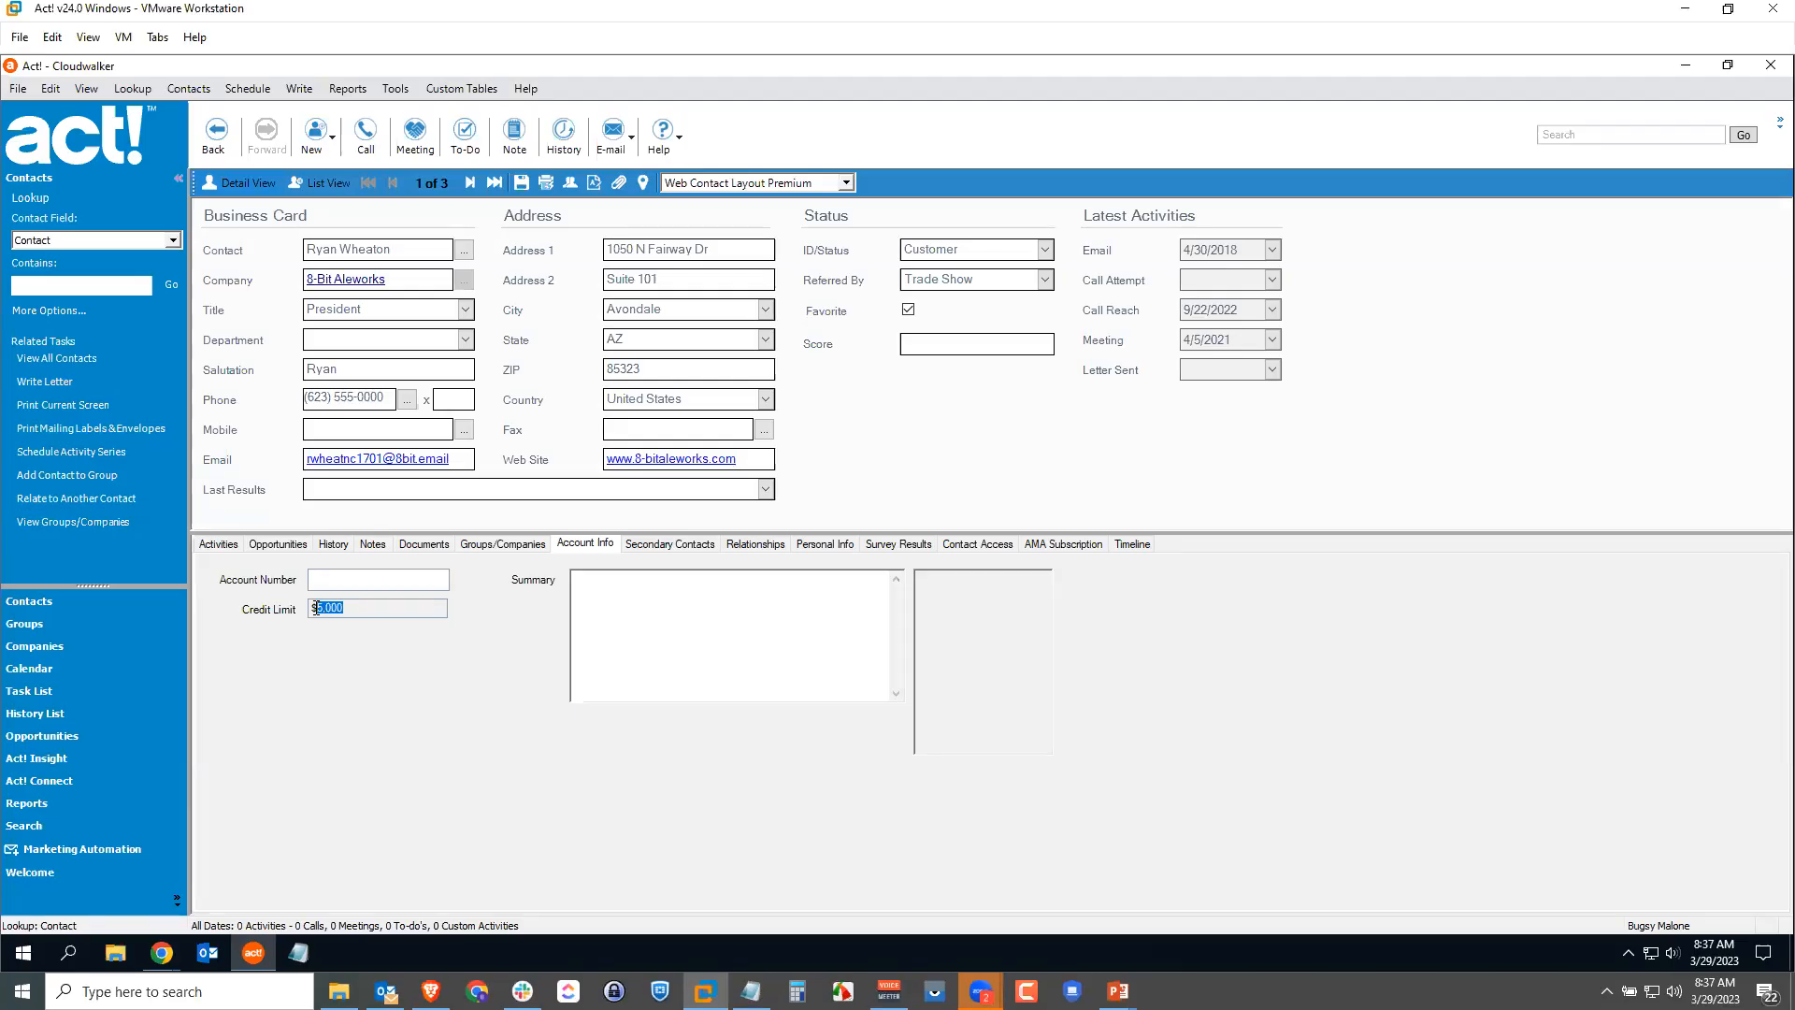
{"action": "left_click", "coordinate": [326, 608]}
Step: Reopen the Cloudwalker database and log on as another user
{"action": "left_click", "coordinate": [16, 90]}
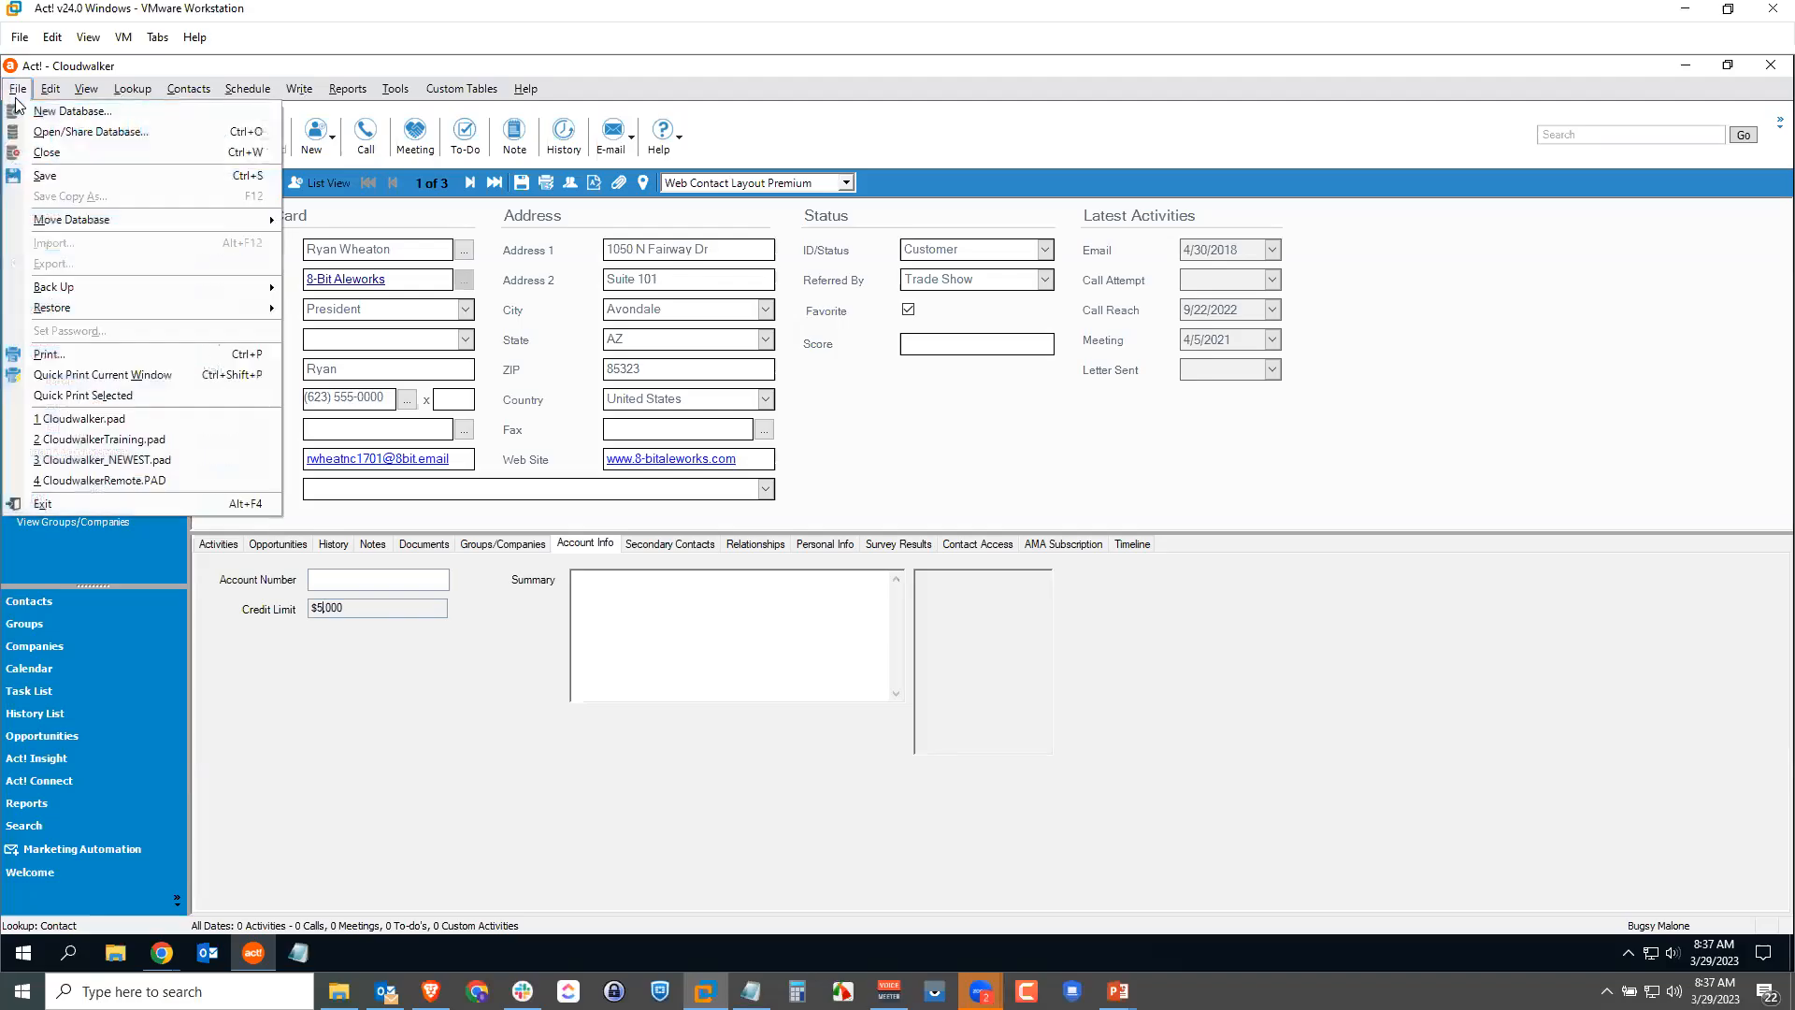
{"action": "left_click", "coordinate": [56, 134]}
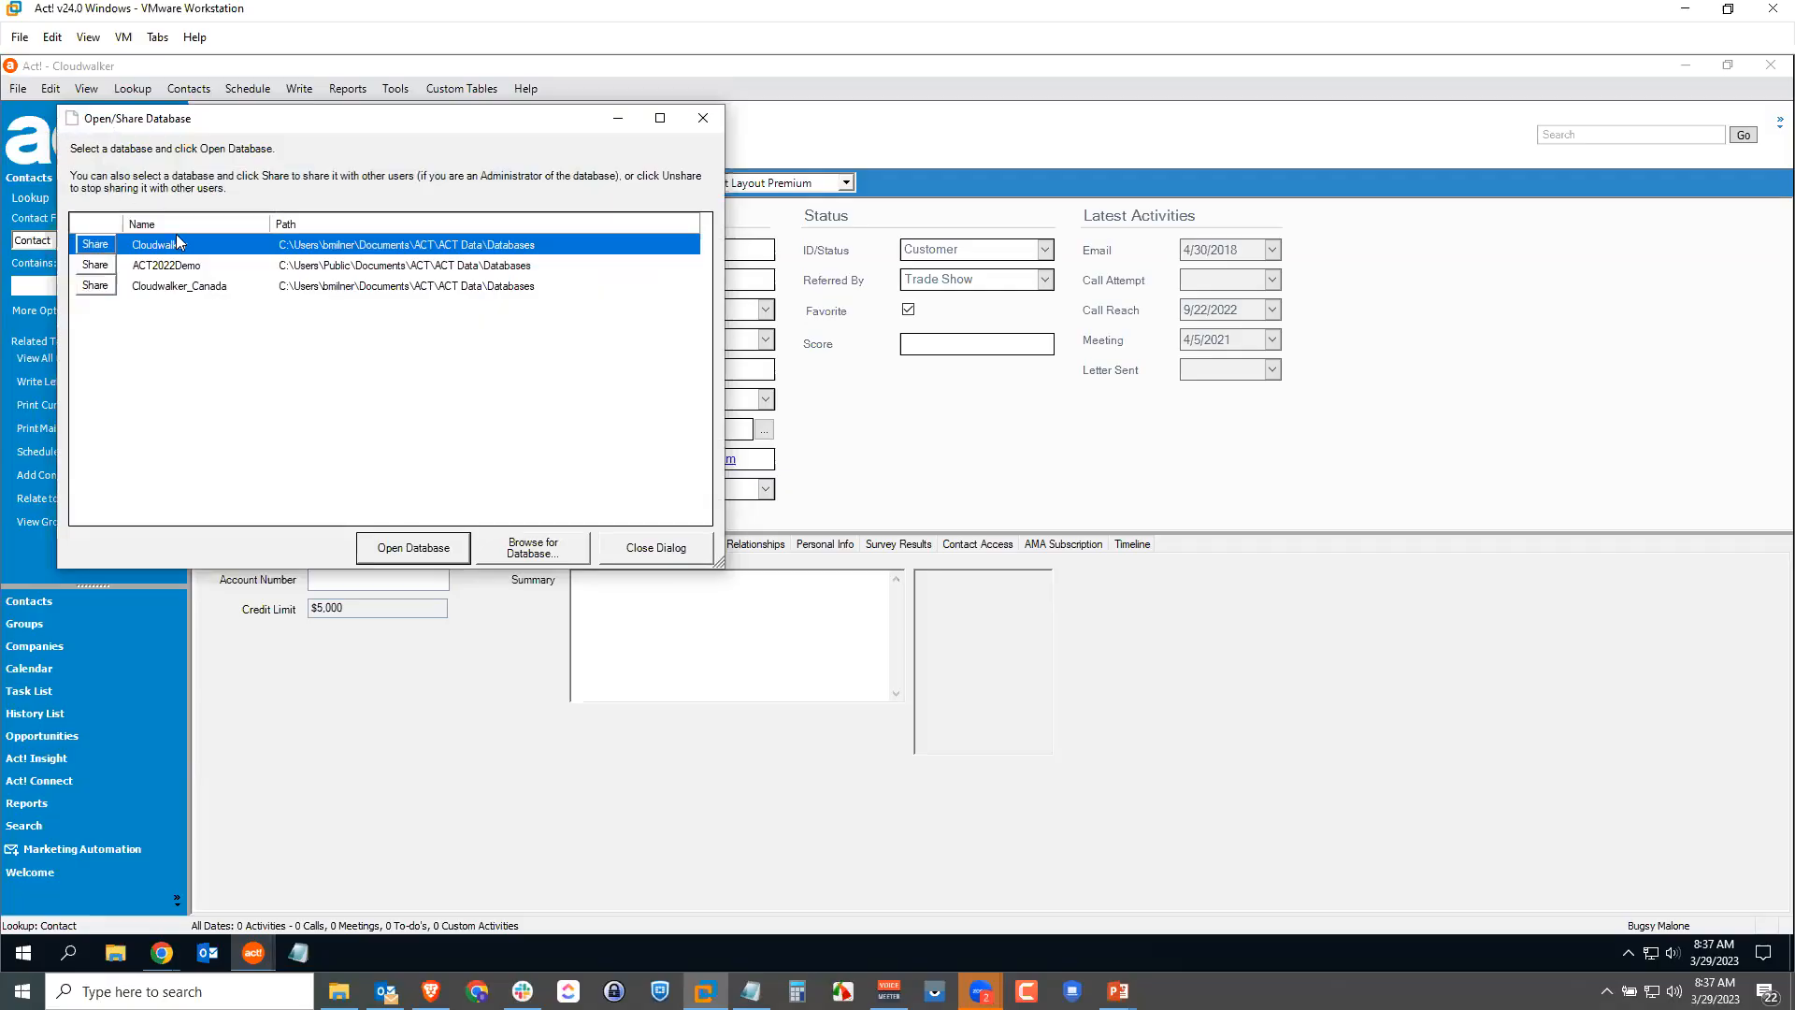
{"action": "left_click", "coordinate": [407, 547]}
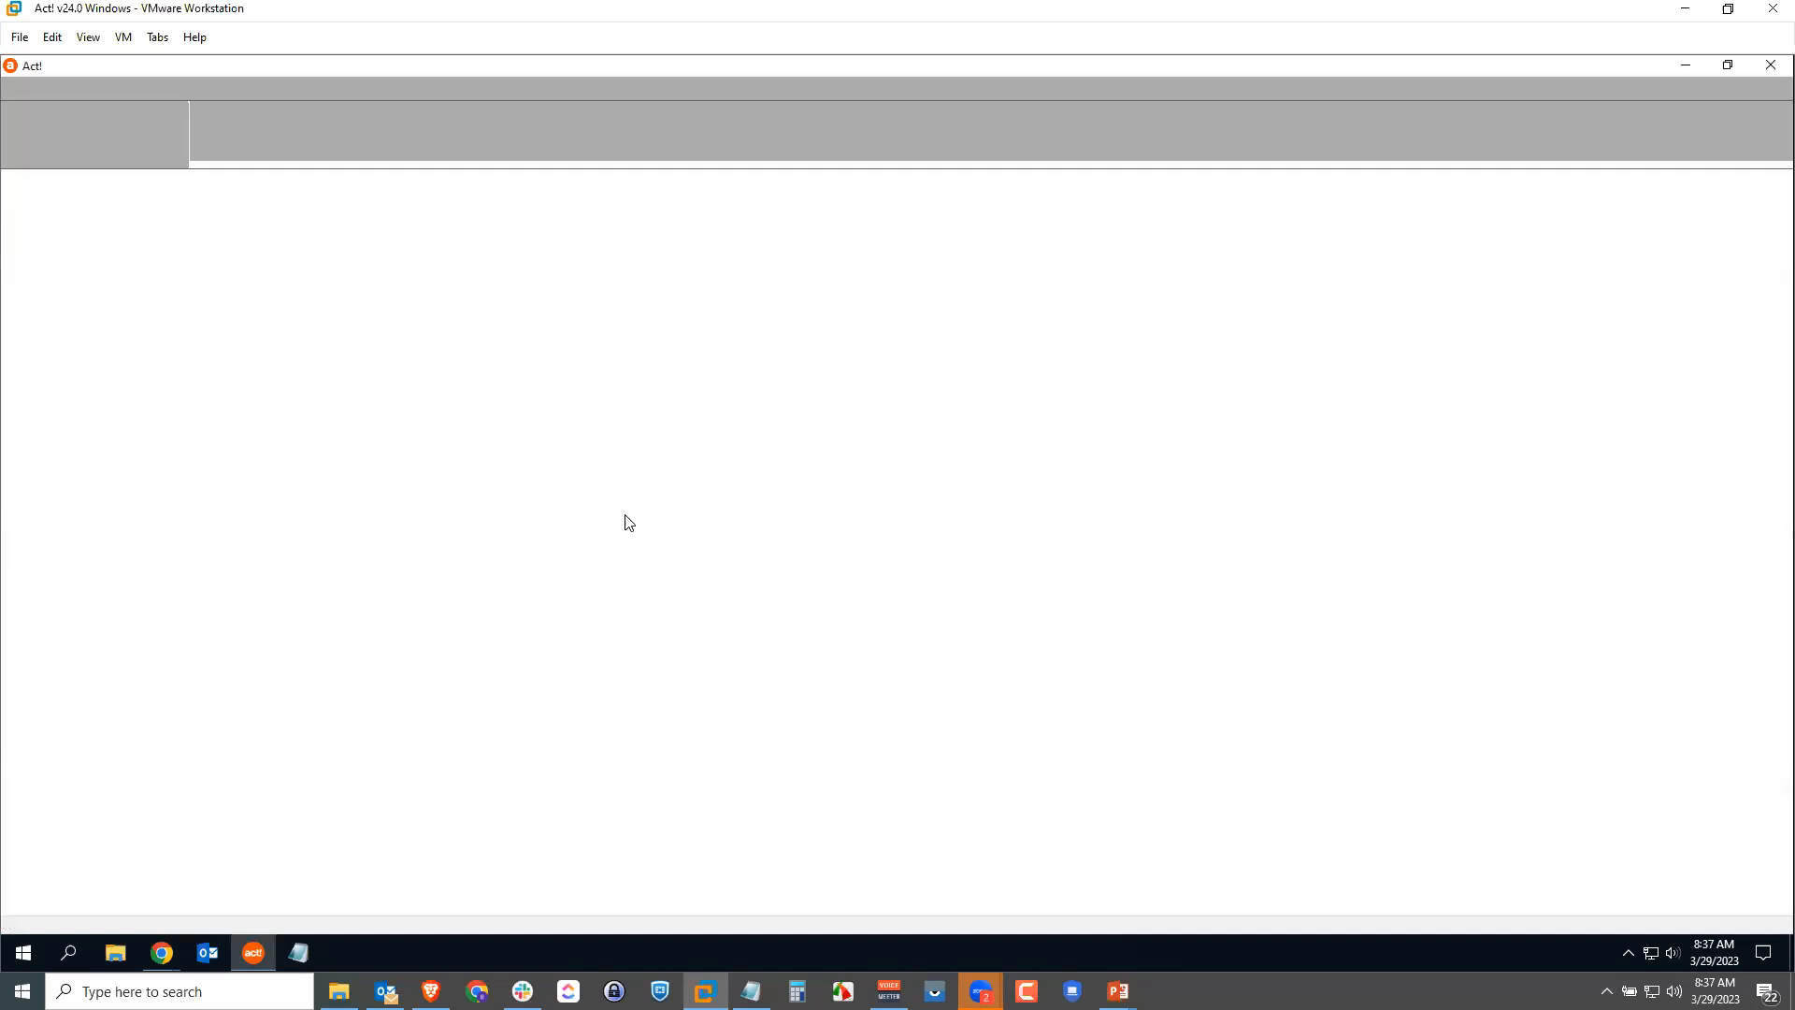
{"action": "type", "text": "Fred"}
{"action": "key", "text": "Return"}
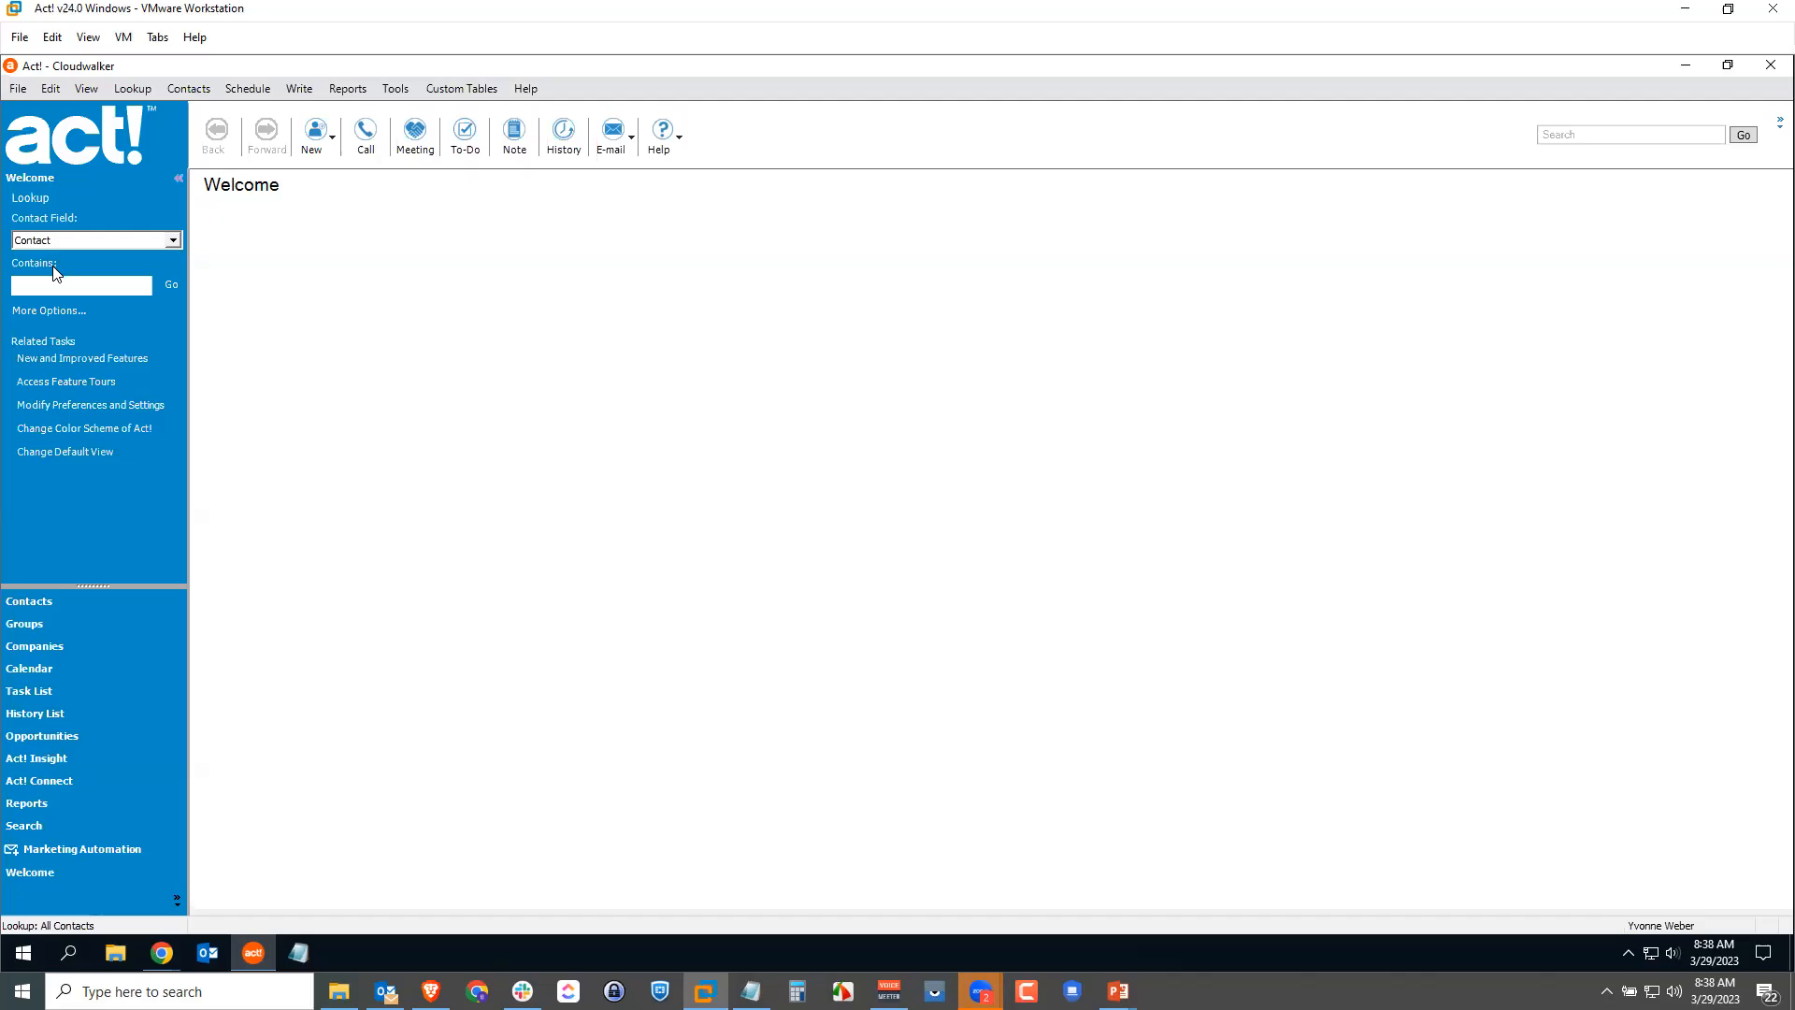
Step: Find the 8-Bit Aleworks contact, change its Credit Limit to 6000 and save
{"action": "left_click", "coordinate": [52, 286]}
{"action": "type", "text": "R"}
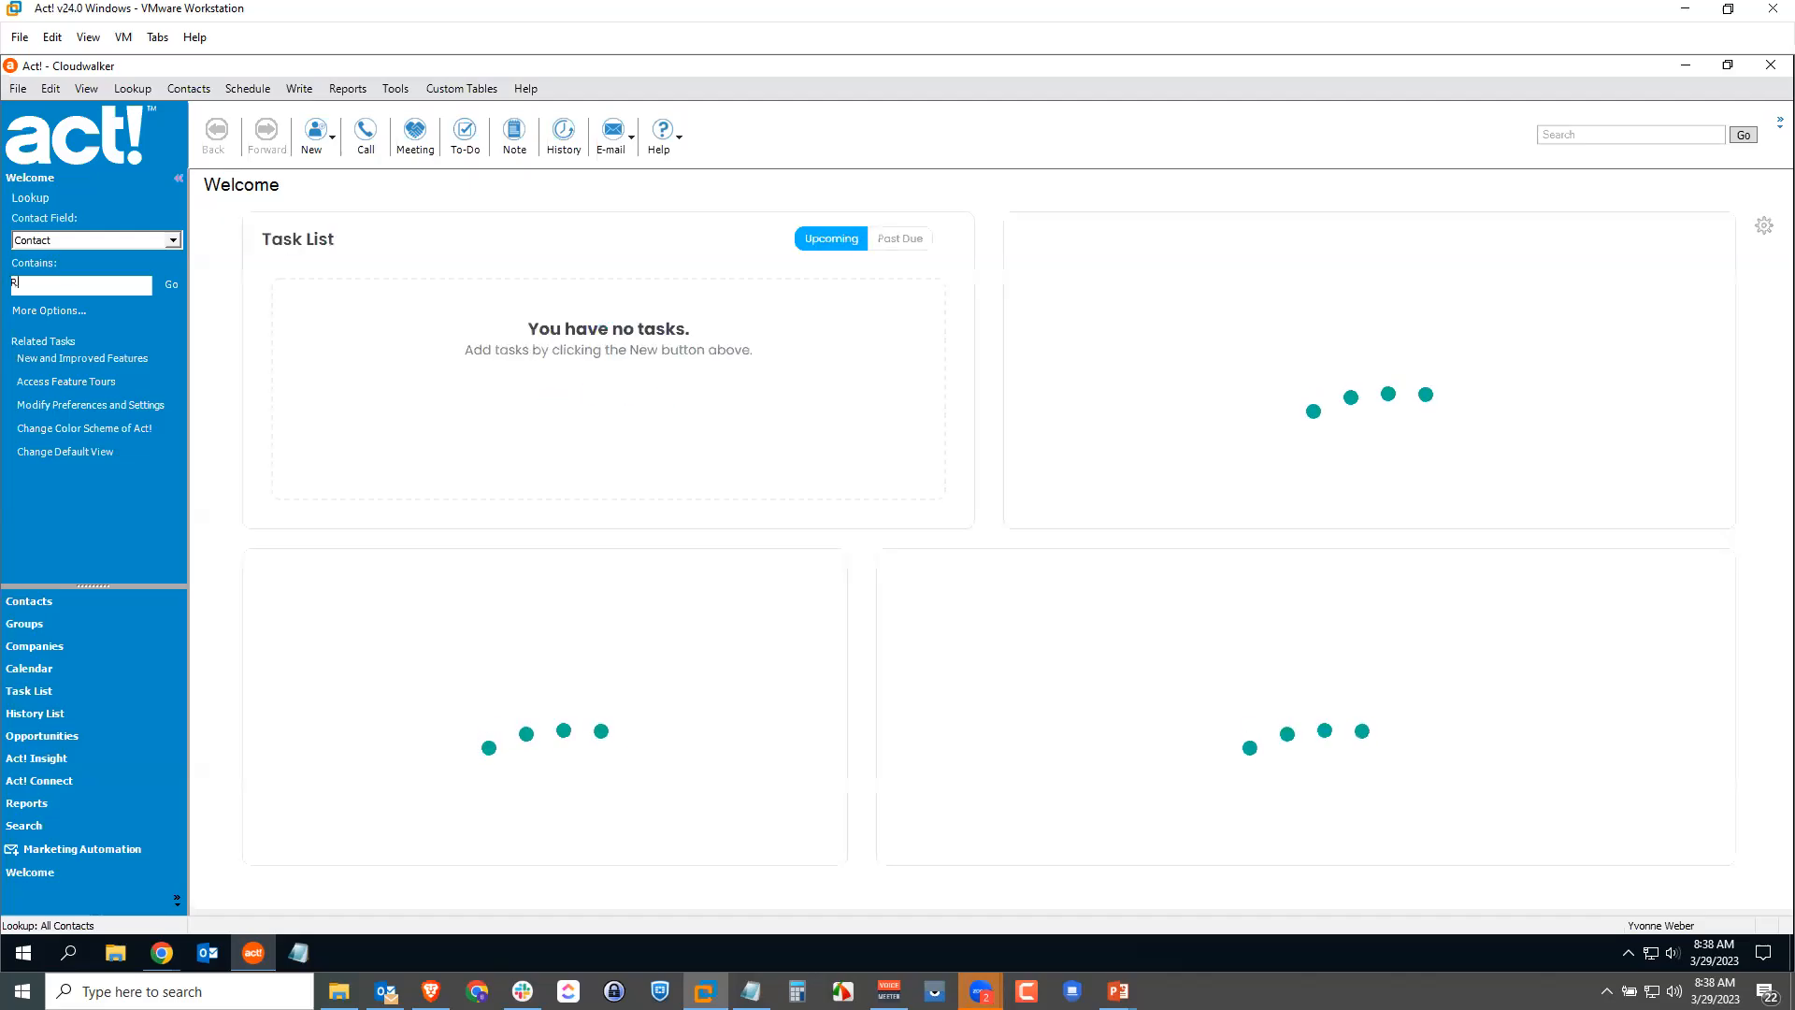
{"action": "type", "text": "yan wheaton"}
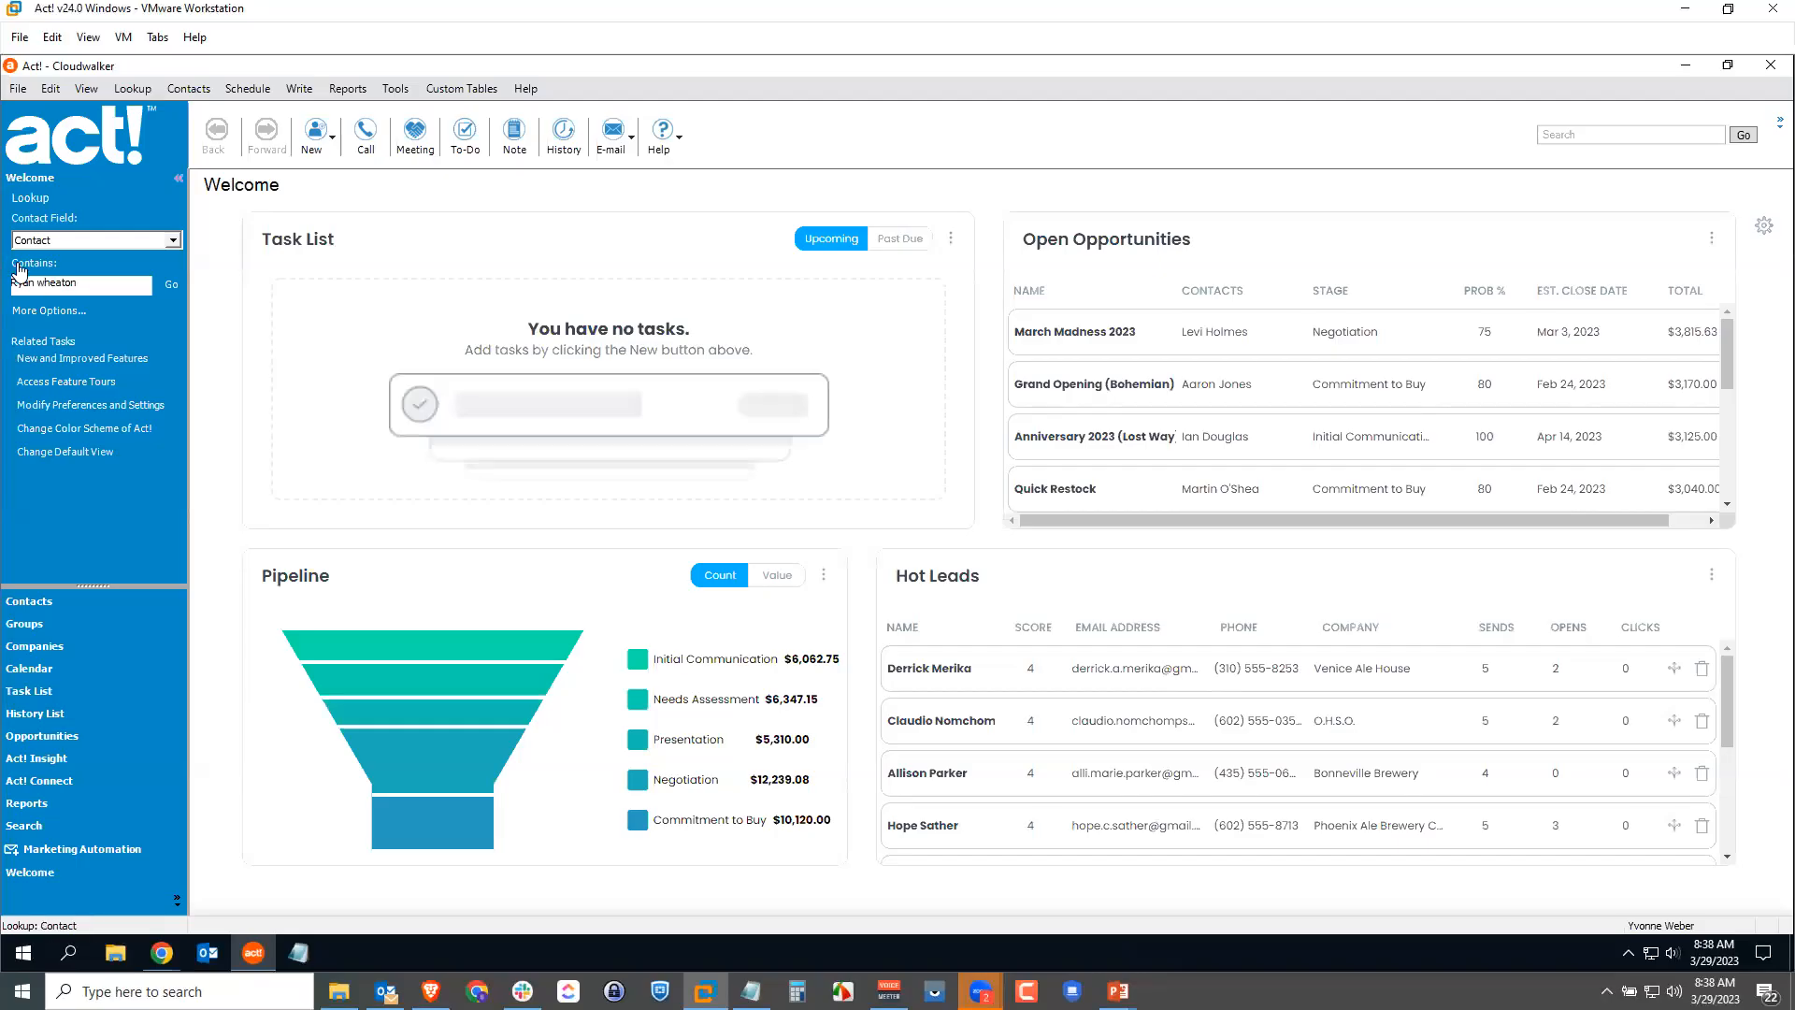
{"action": "left_click", "coordinate": [171, 283]}
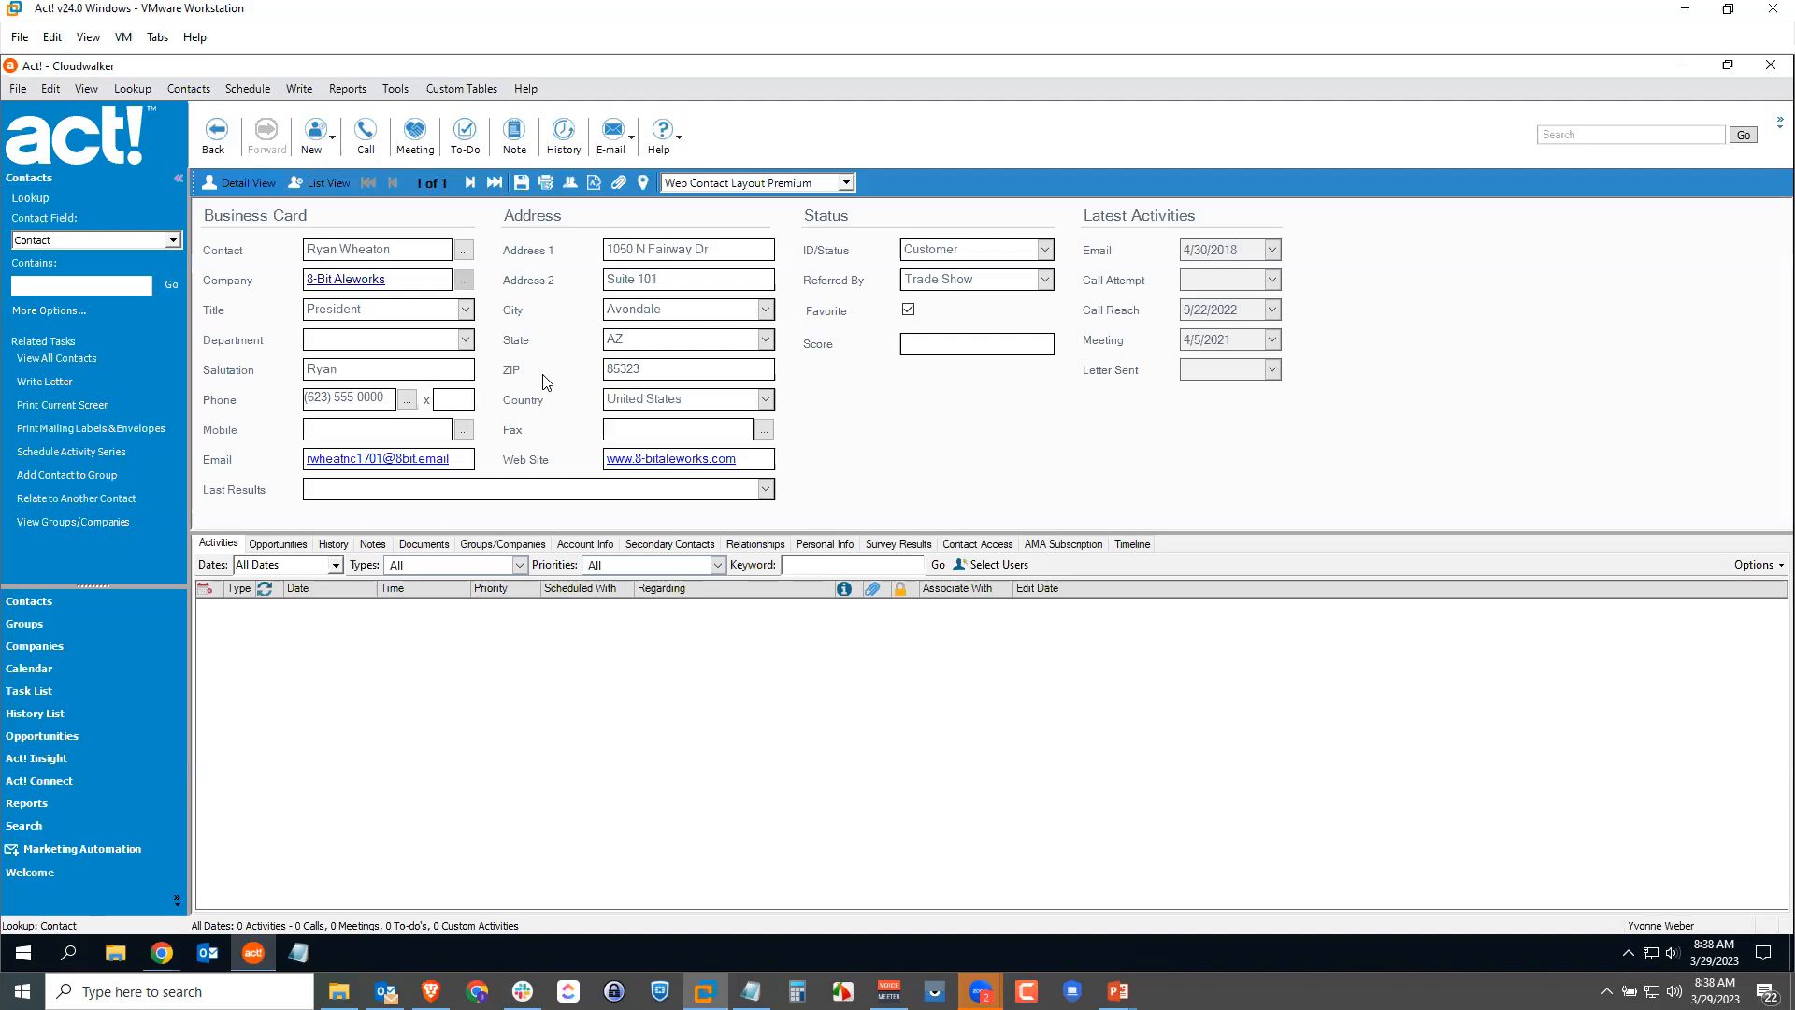
{"action": "left_click", "coordinate": [595, 545]}
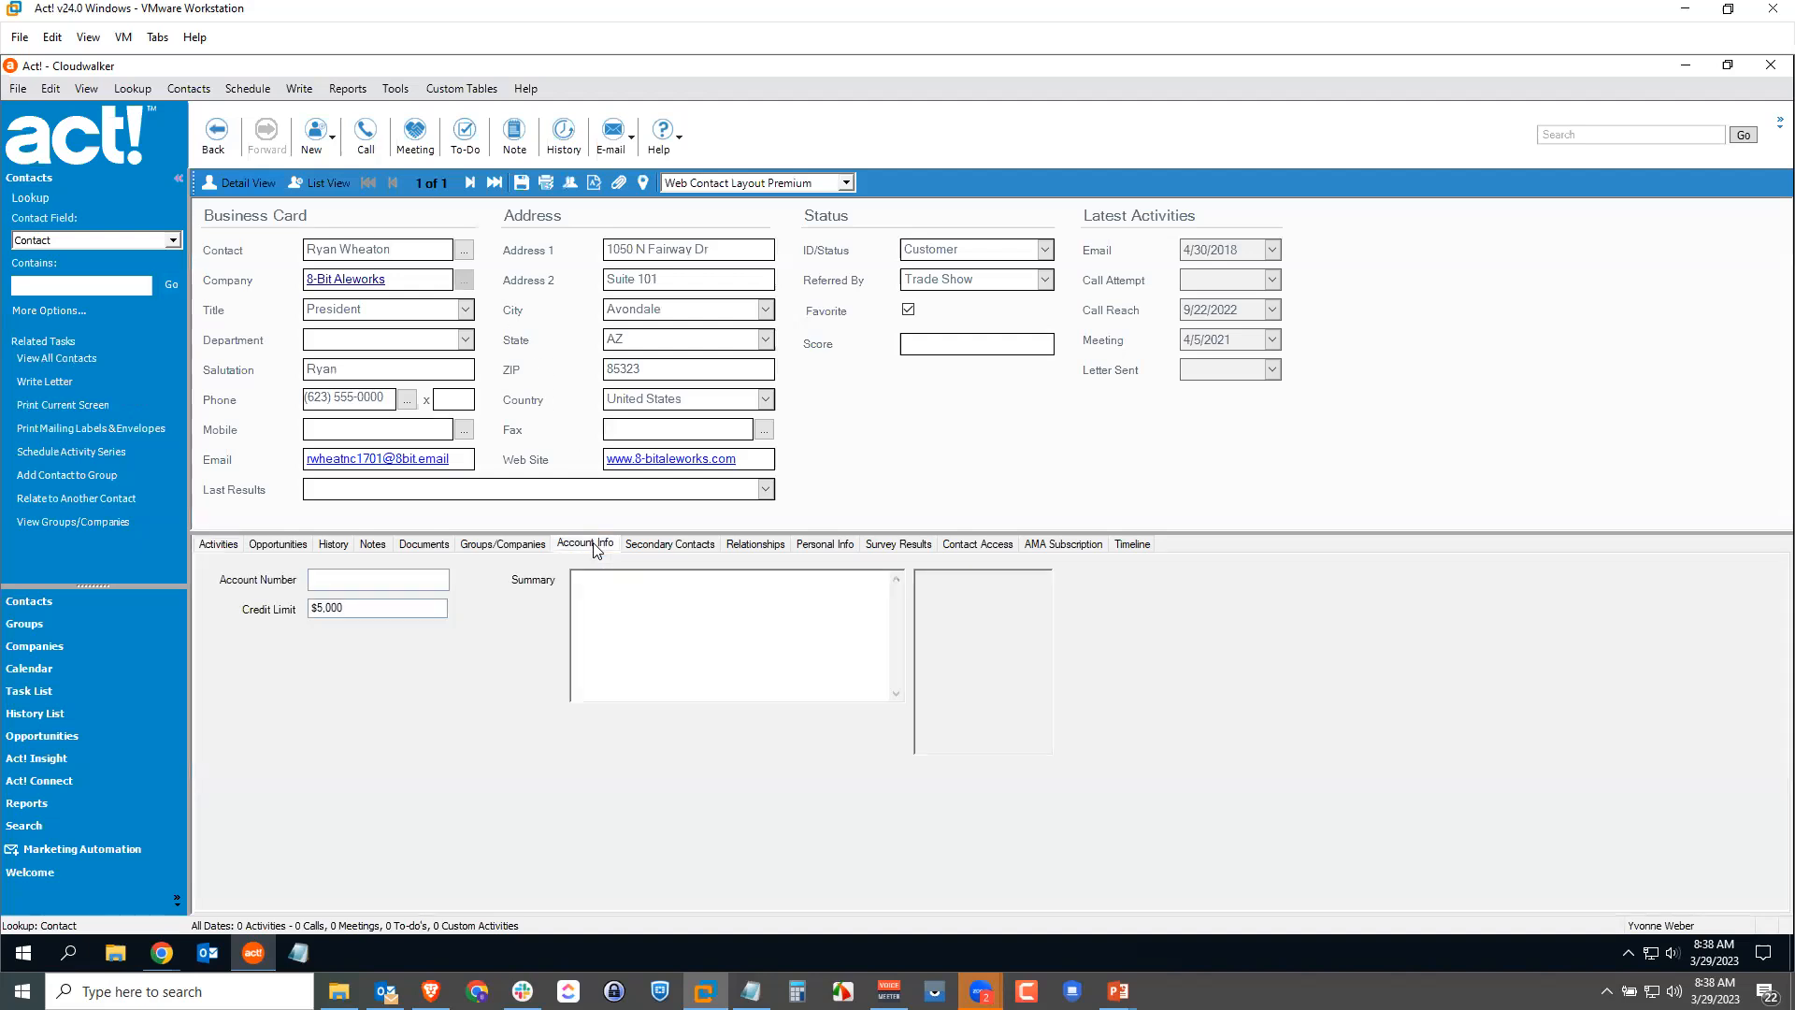
{"action": "left_click_drag", "start_coordinate": [344, 608], "coordinate": [316, 608]}
{"action": "type", "text": "6000"}
{"action": "left_click", "coordinate": [524, 185]}
Step: Reopen the Cloudwalker database, replacing the log-on user name with a third user
{"action": "left_click", "coordinate": [17, 90]}
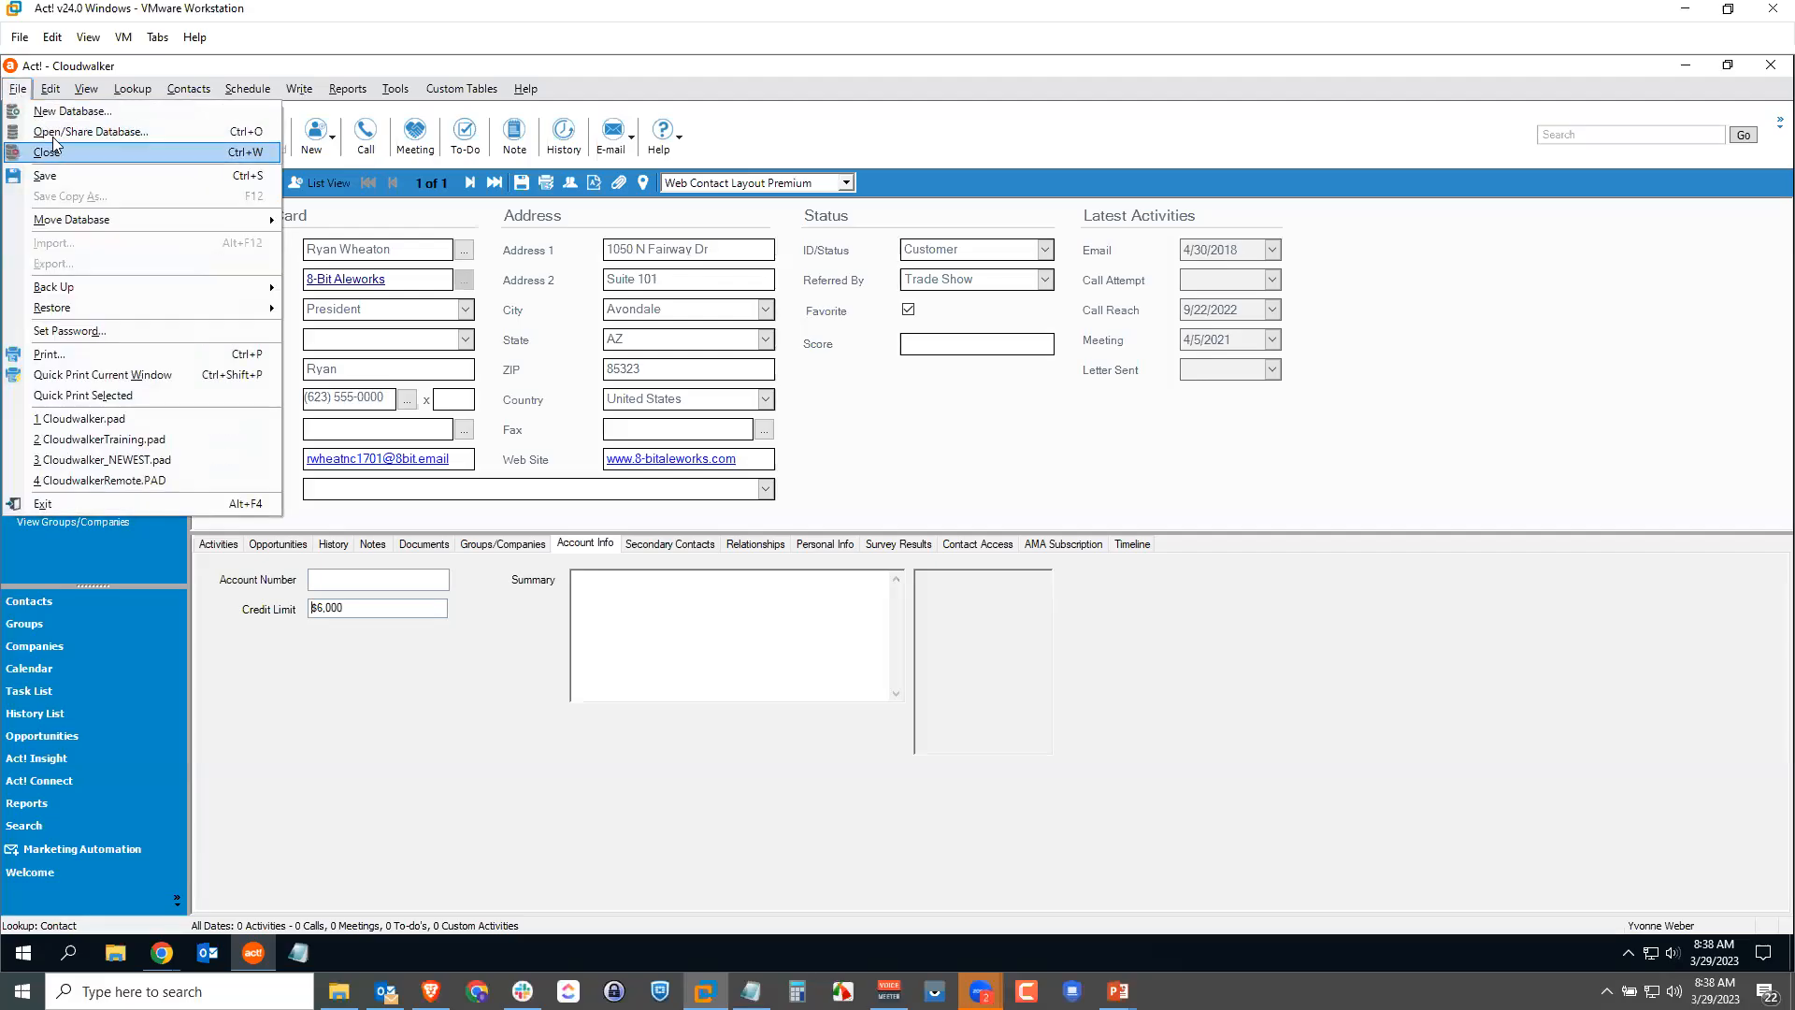
{"action": "left_click", "coordinate": [84, 132]}
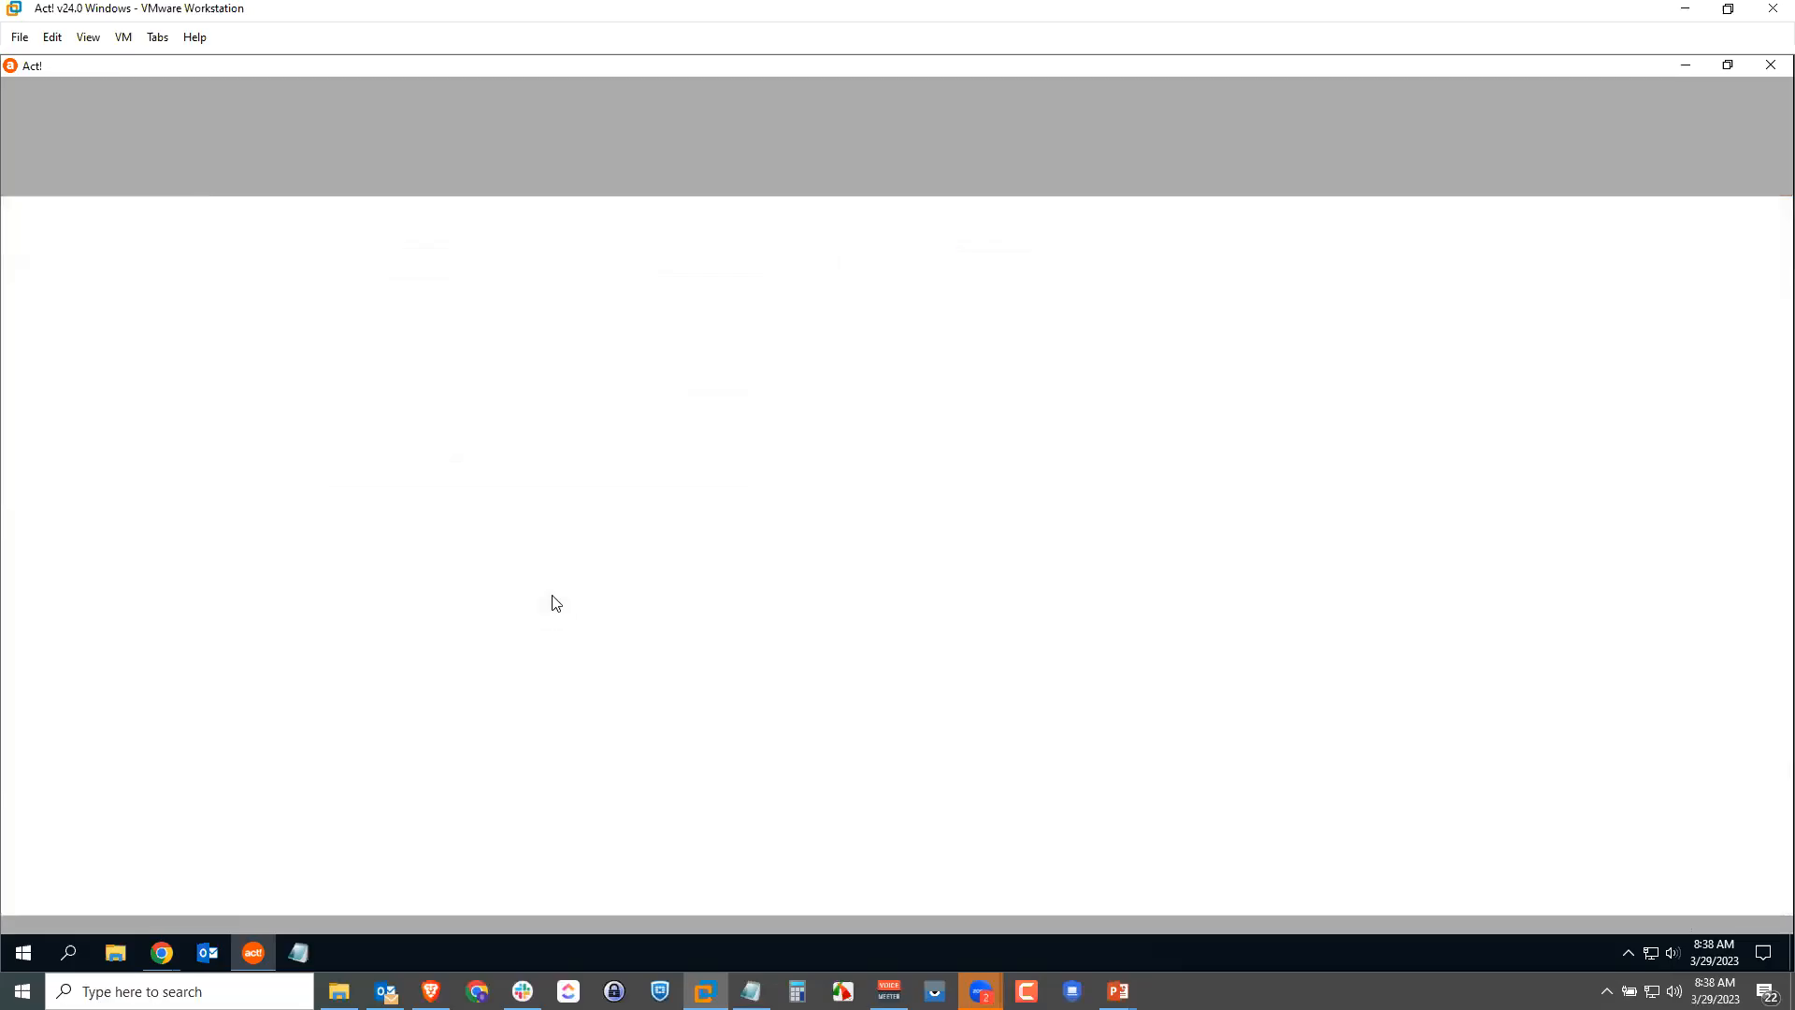
{"action": "left_click_drag", "start_coordinate": [755, 454], "coordinate": [692, 449]}
{"action": "type", "text": "Jim"}
{"action": "key", "text": "Return"}
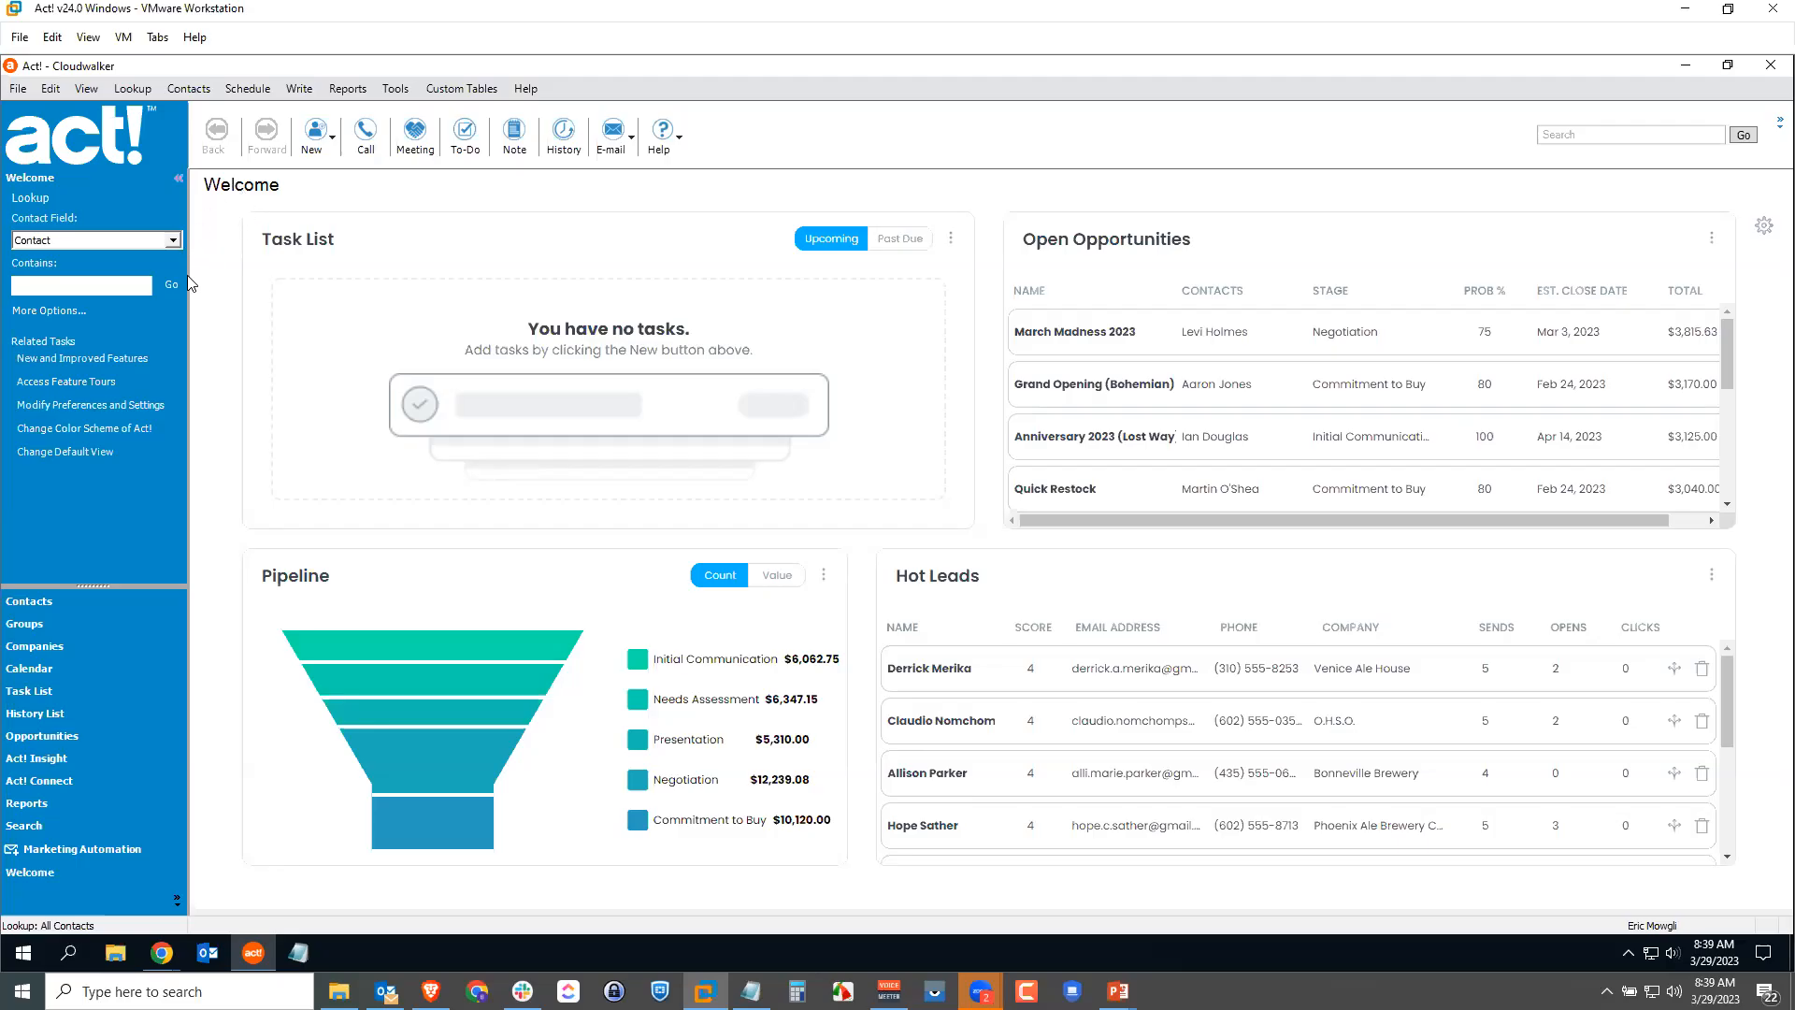
Step: Look up the 8-Bit Aleworks contact and view its Account Info, where Credit Limit is blank
{"action": "left_click", "coordinate": [78, 288]}
{"action": "type", "text": "ryan wheat"}
{"action": "key", "text": "Return"}
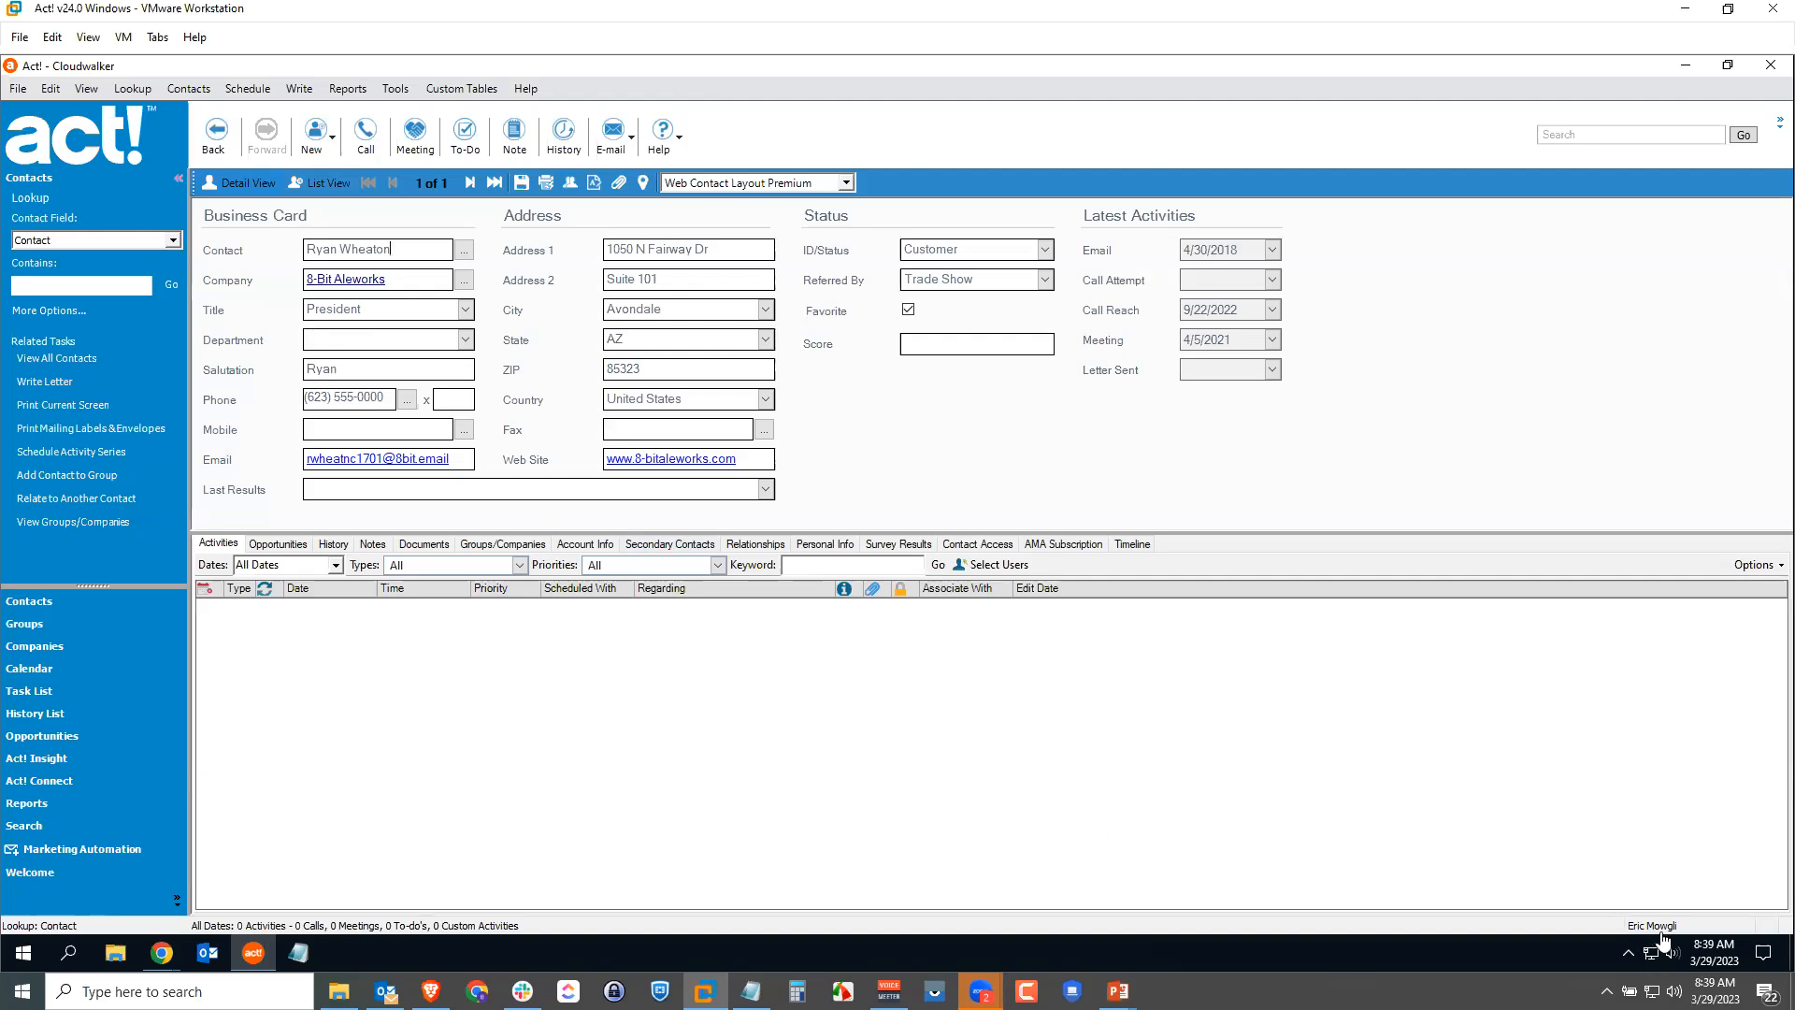
{"action": "left_click", "coordinate": [583, 545]}
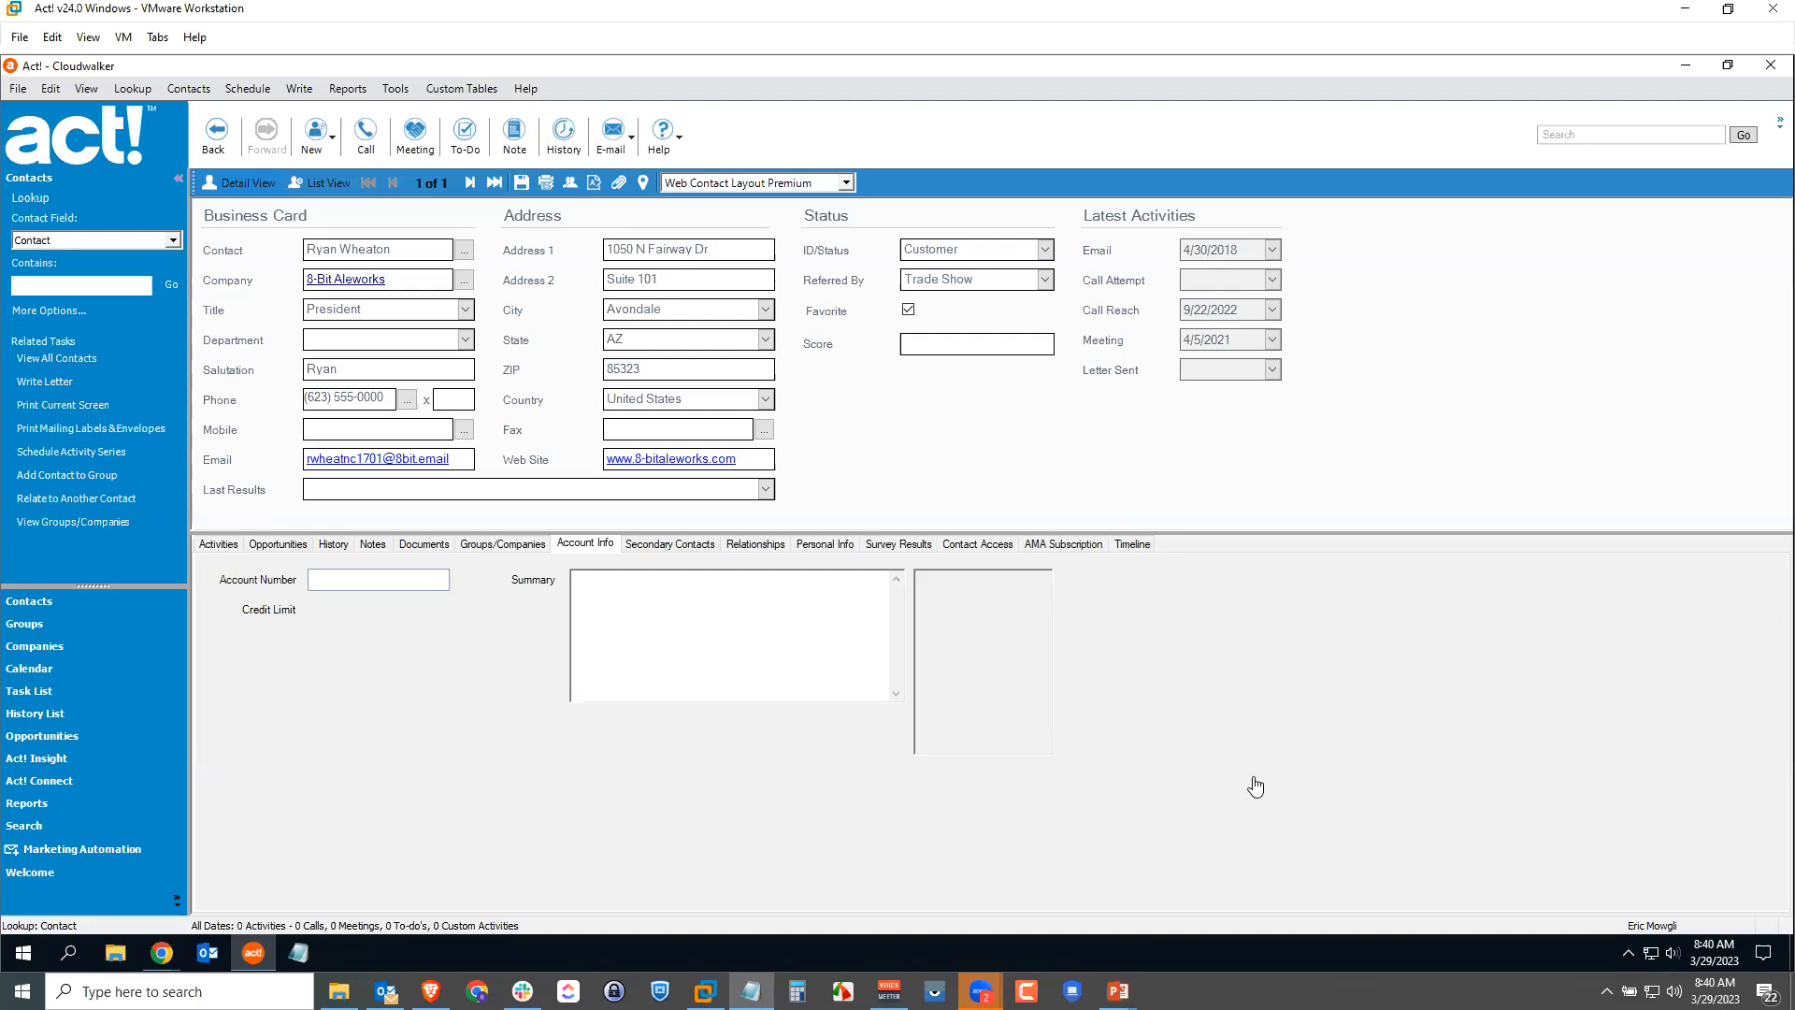
Step: Reopen the Cloudwalker database and log on as another user with their password
{"action": "left_click", "coordinate": [18, 89]}
{"action": "left_click", "coordinate": [69, 132]}
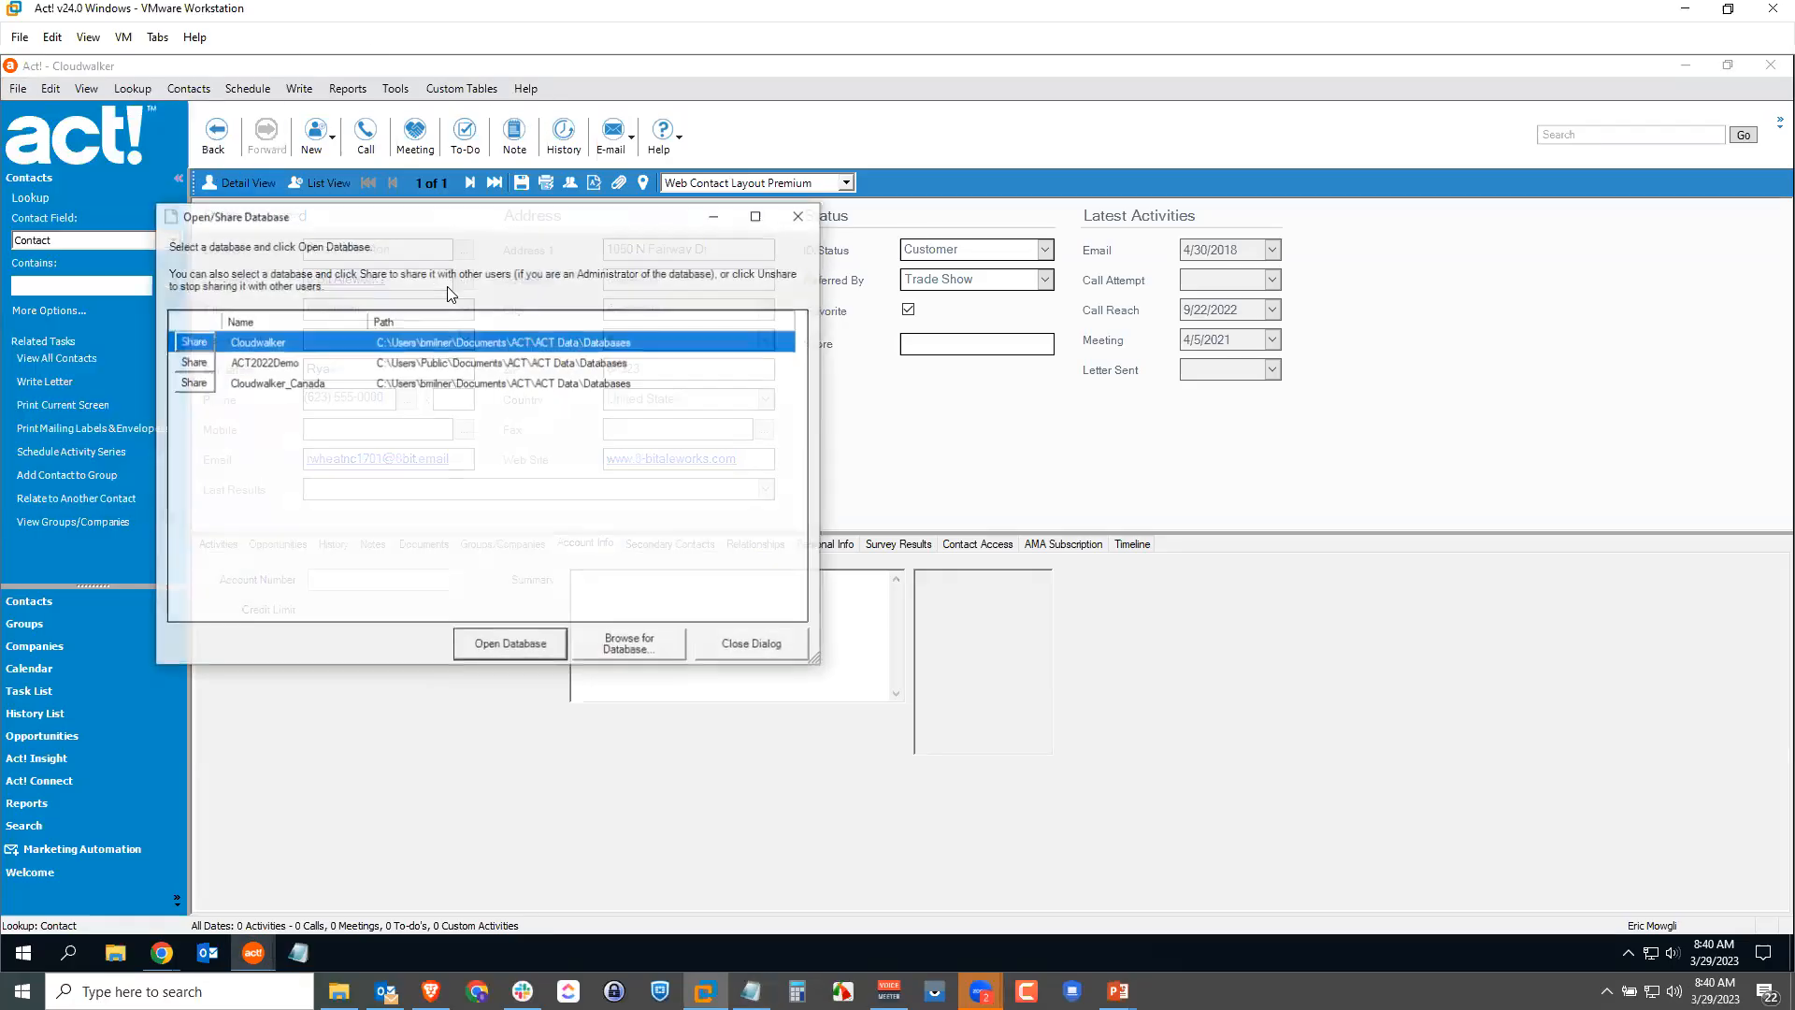
{"action": "key", "text": "Return"}
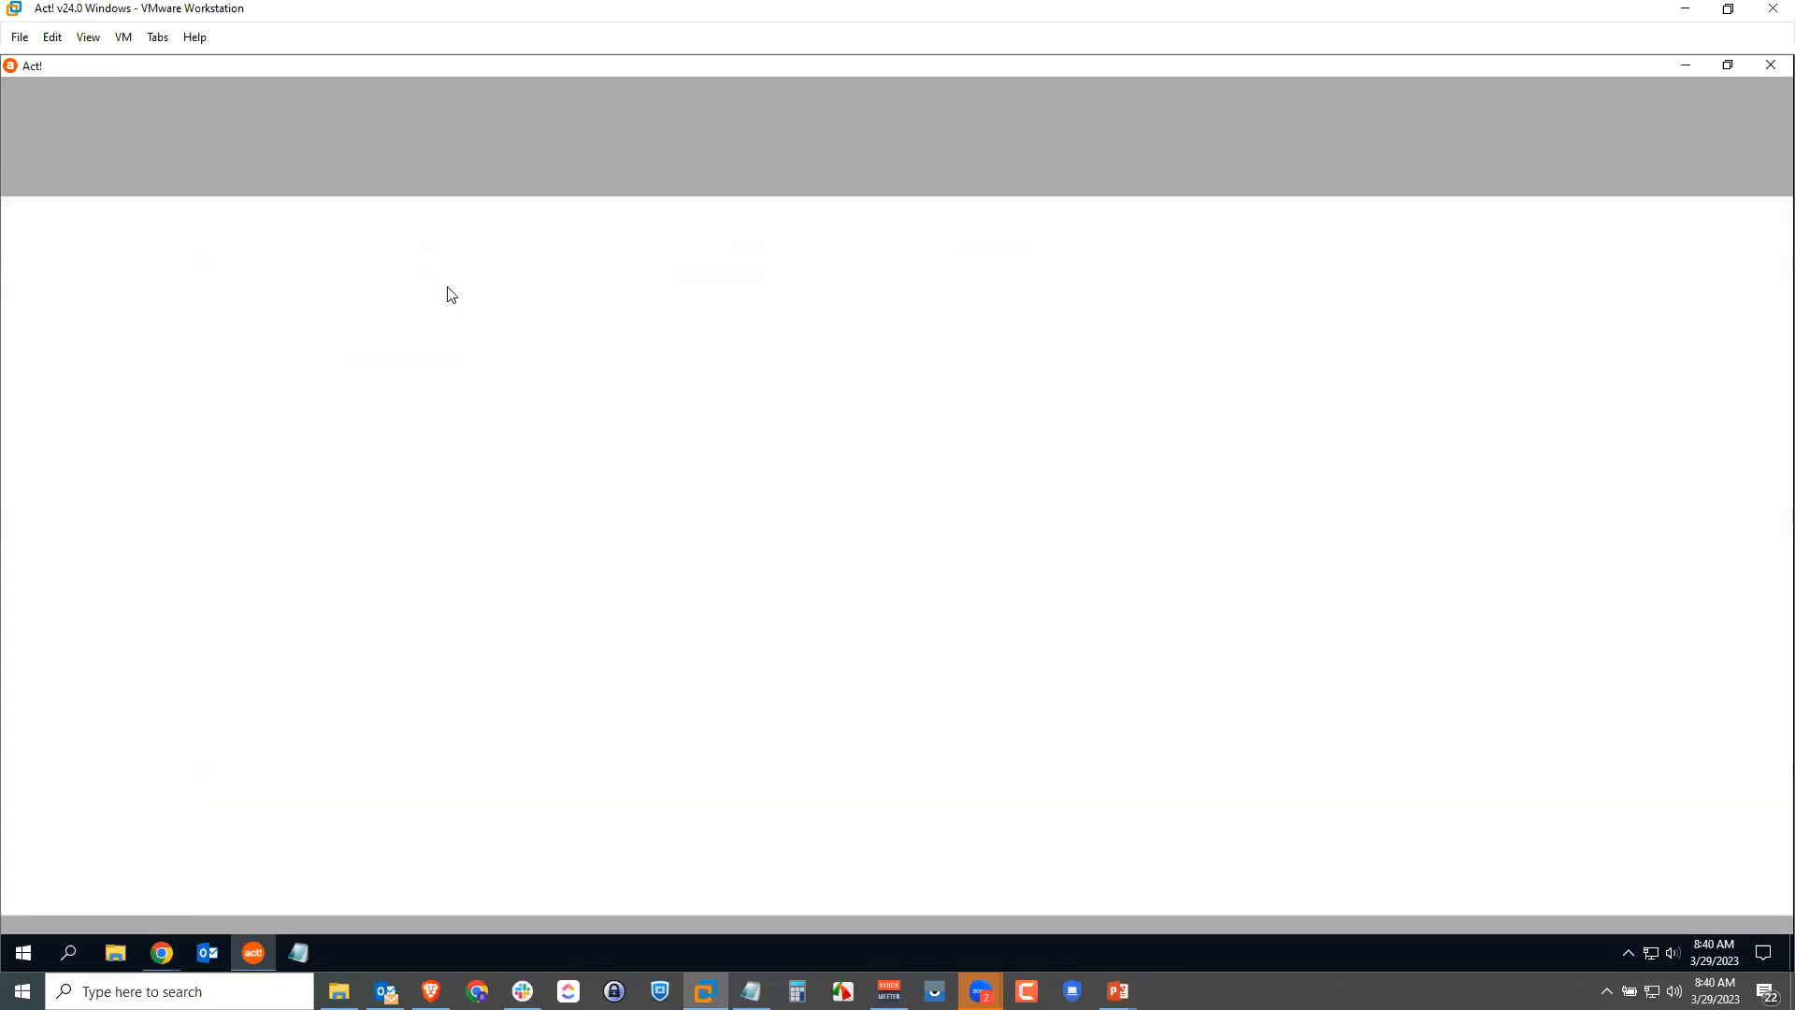
{"action": "type", "text": "Brent"}
{"action": "key", "text": "Tab"}
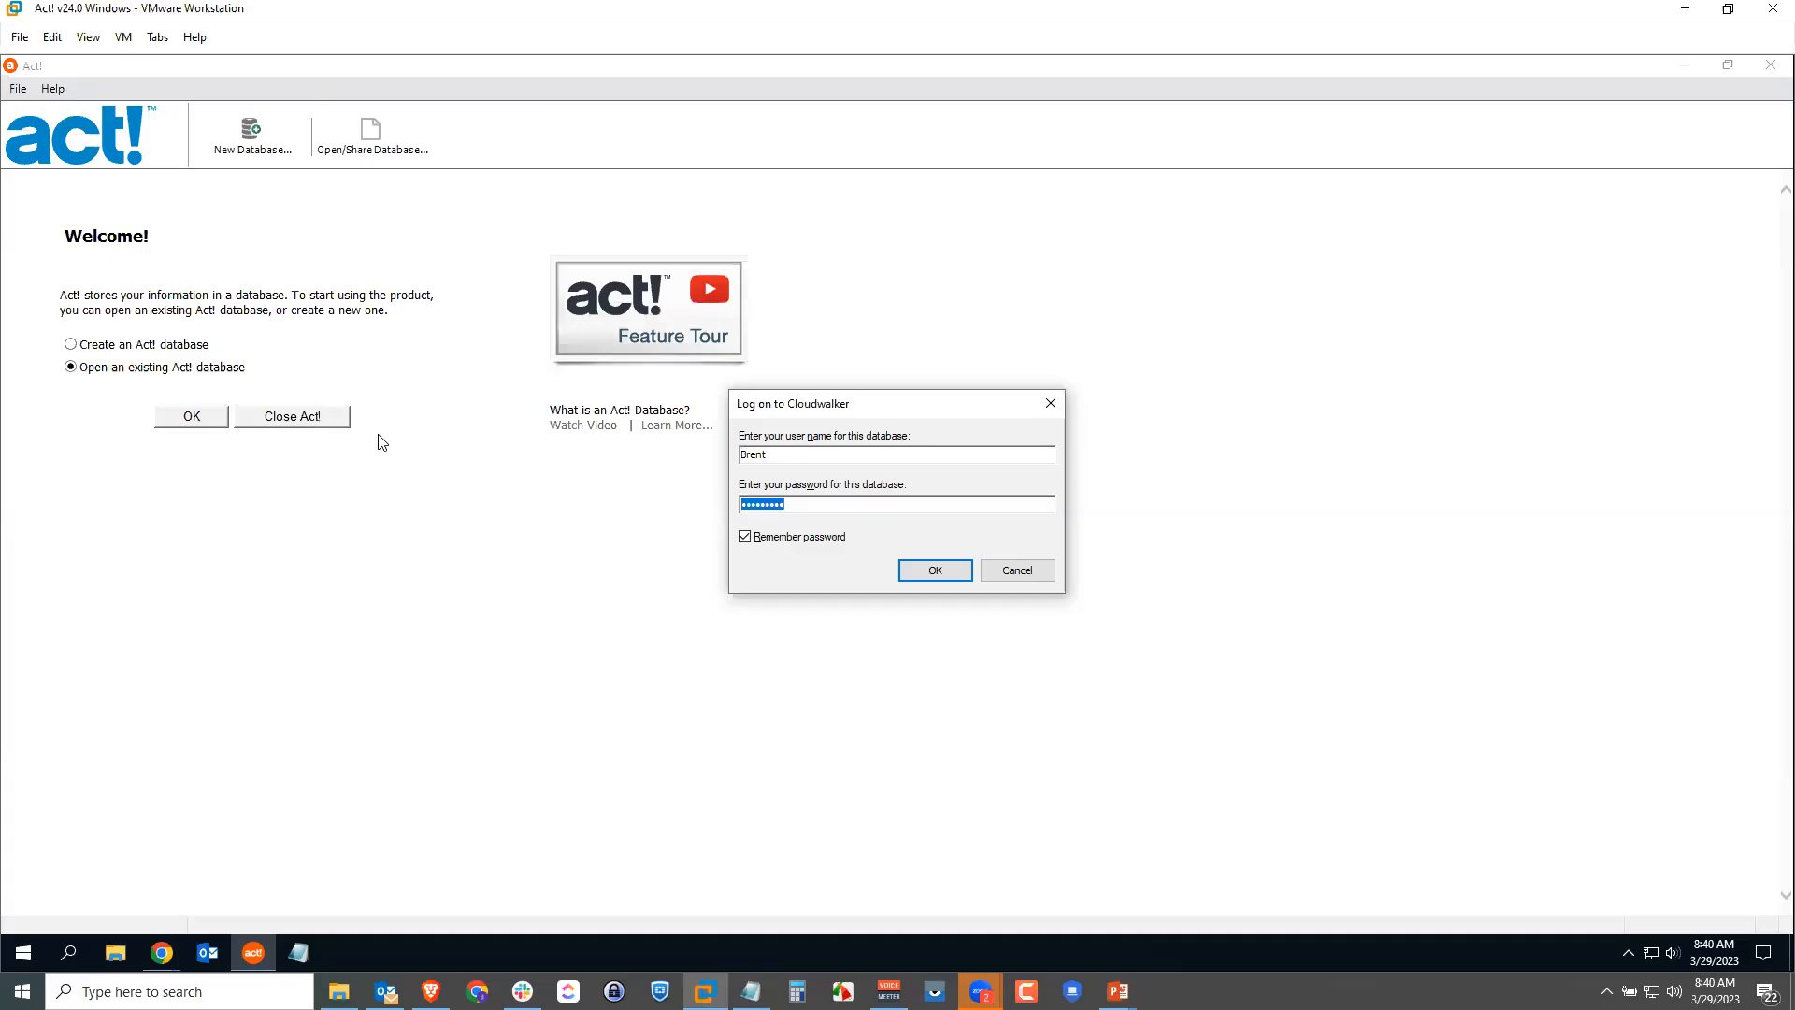
{"action": "left_click", "coordinate": [938, 568]}
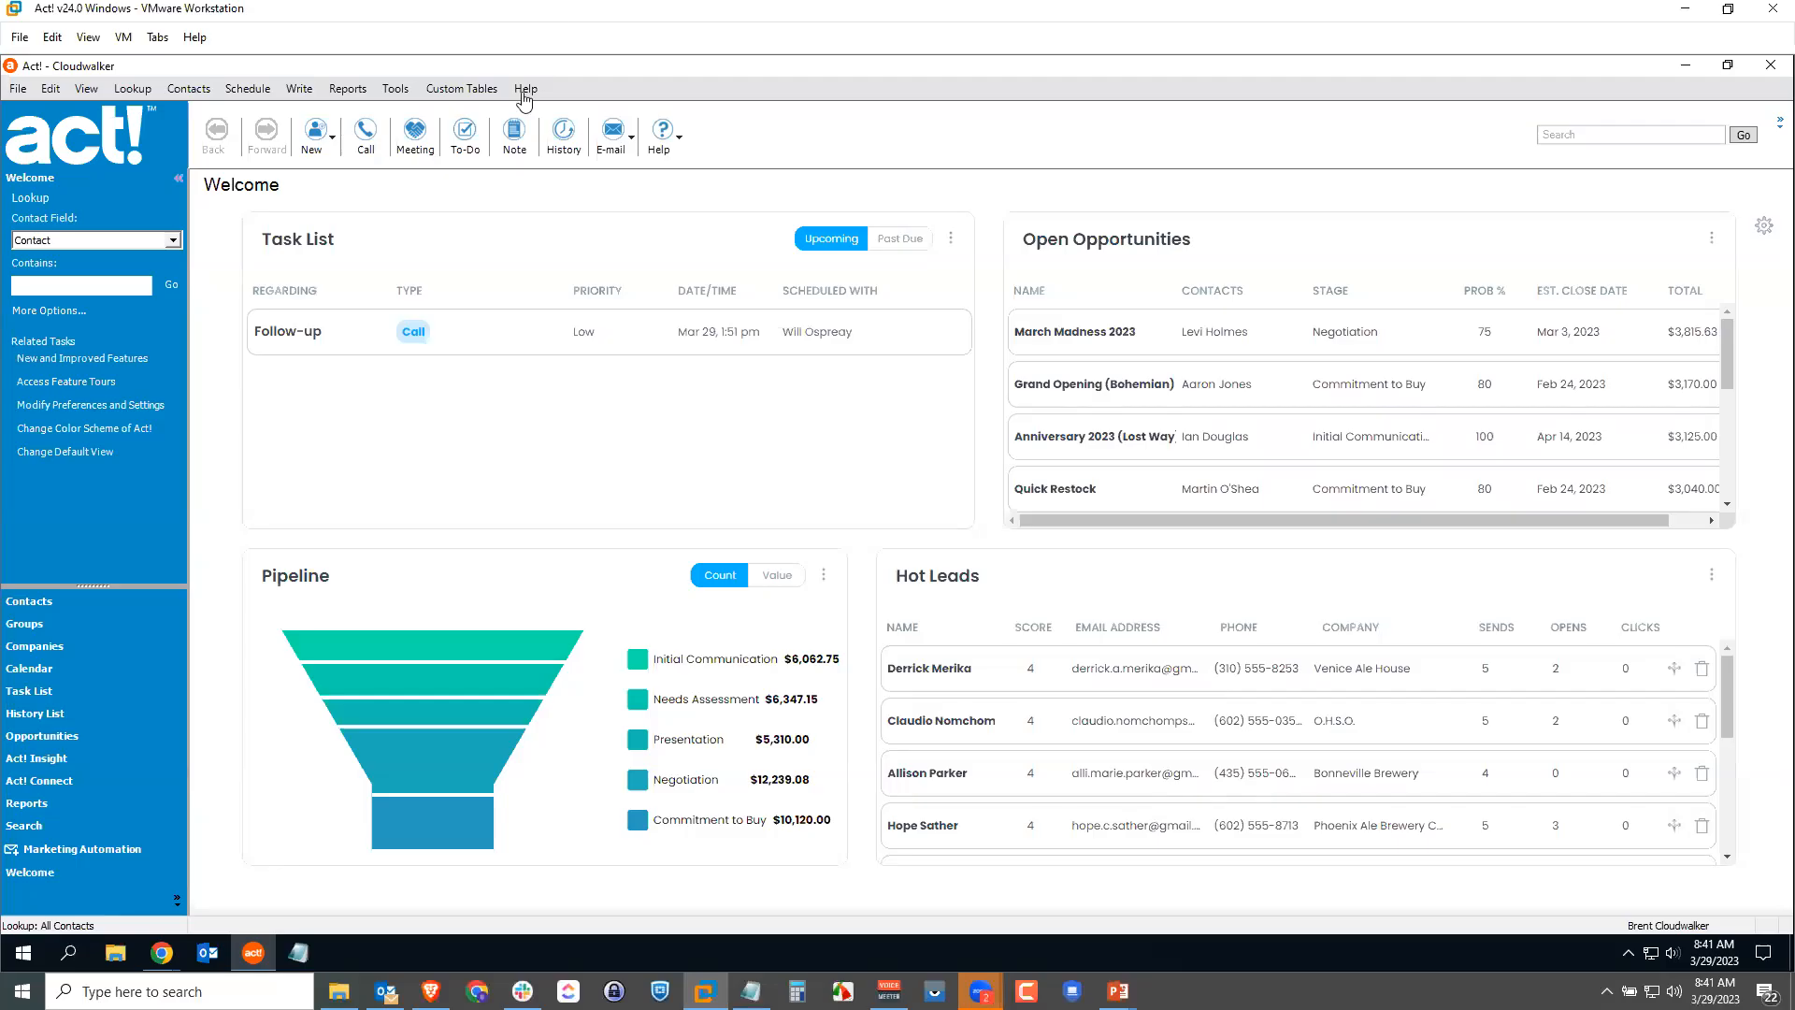
Step: Look up the 8-Bit Aleworks contact and set its access to Private, accepting the warning
{"action": "type", "text": "ryan wheat"}
{"action": "key", "text": "Return"}
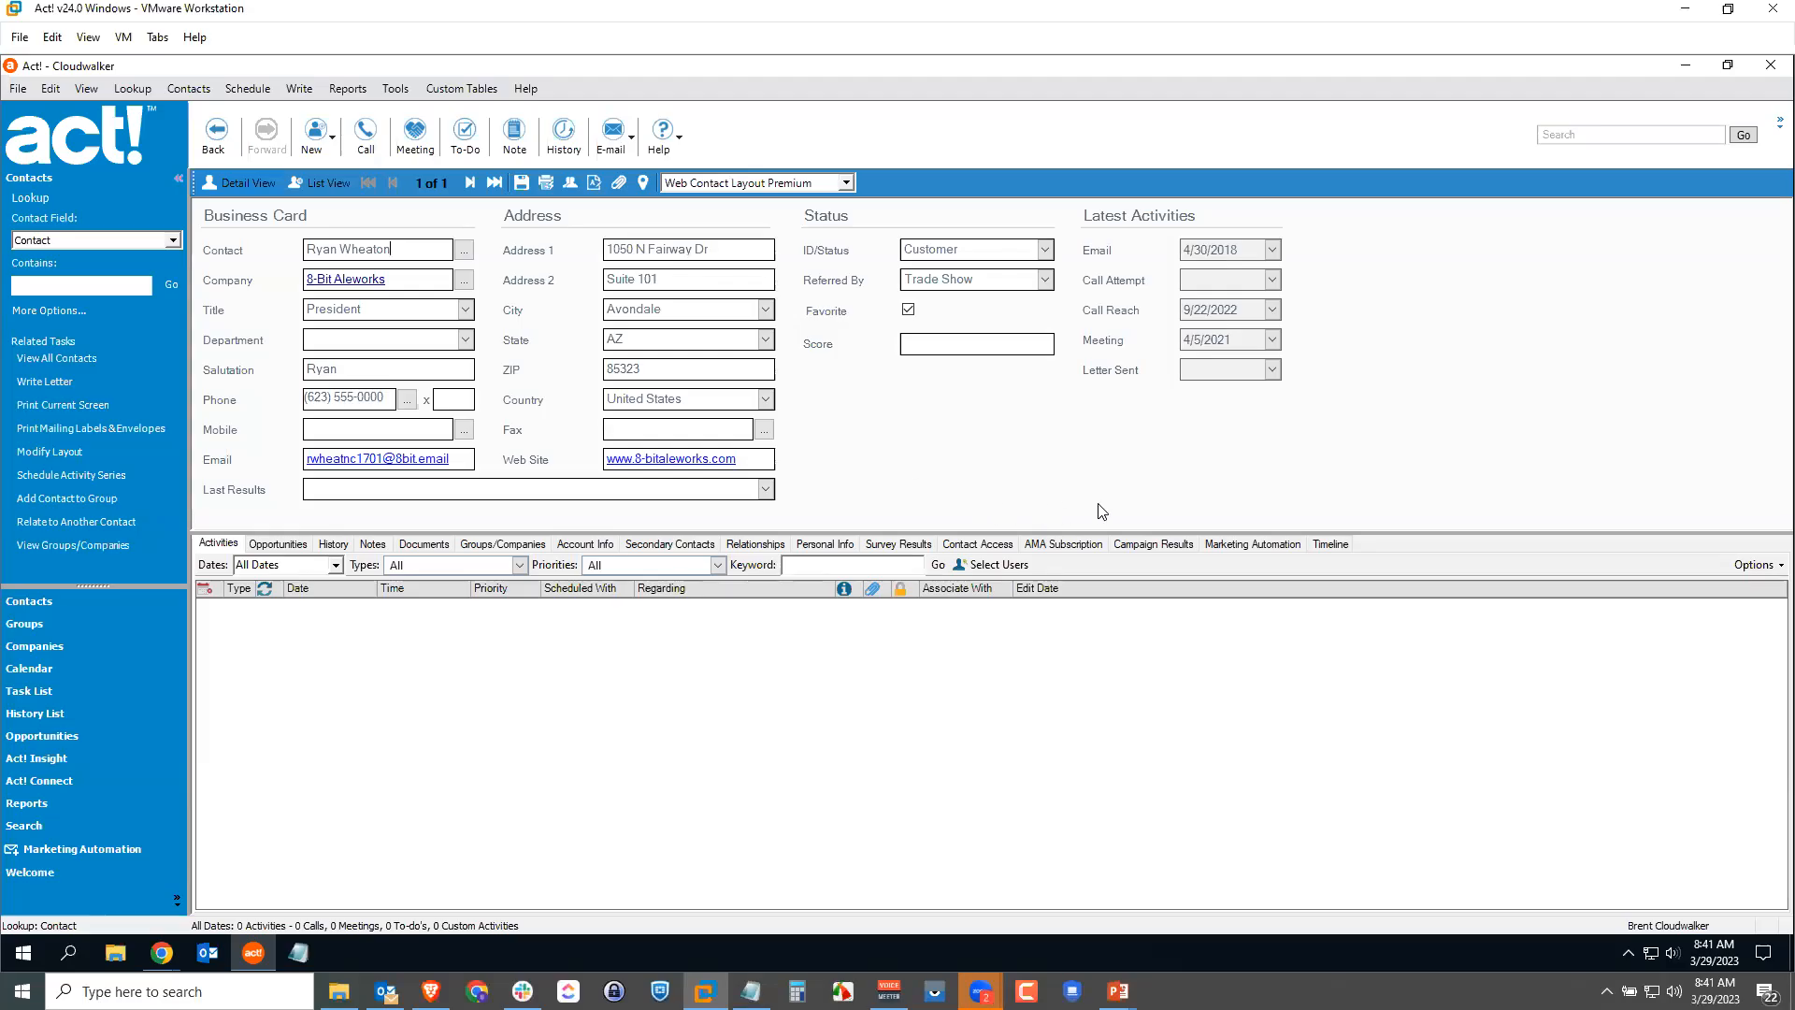
{"action": "left_click", "coordinate": [991, 545]}
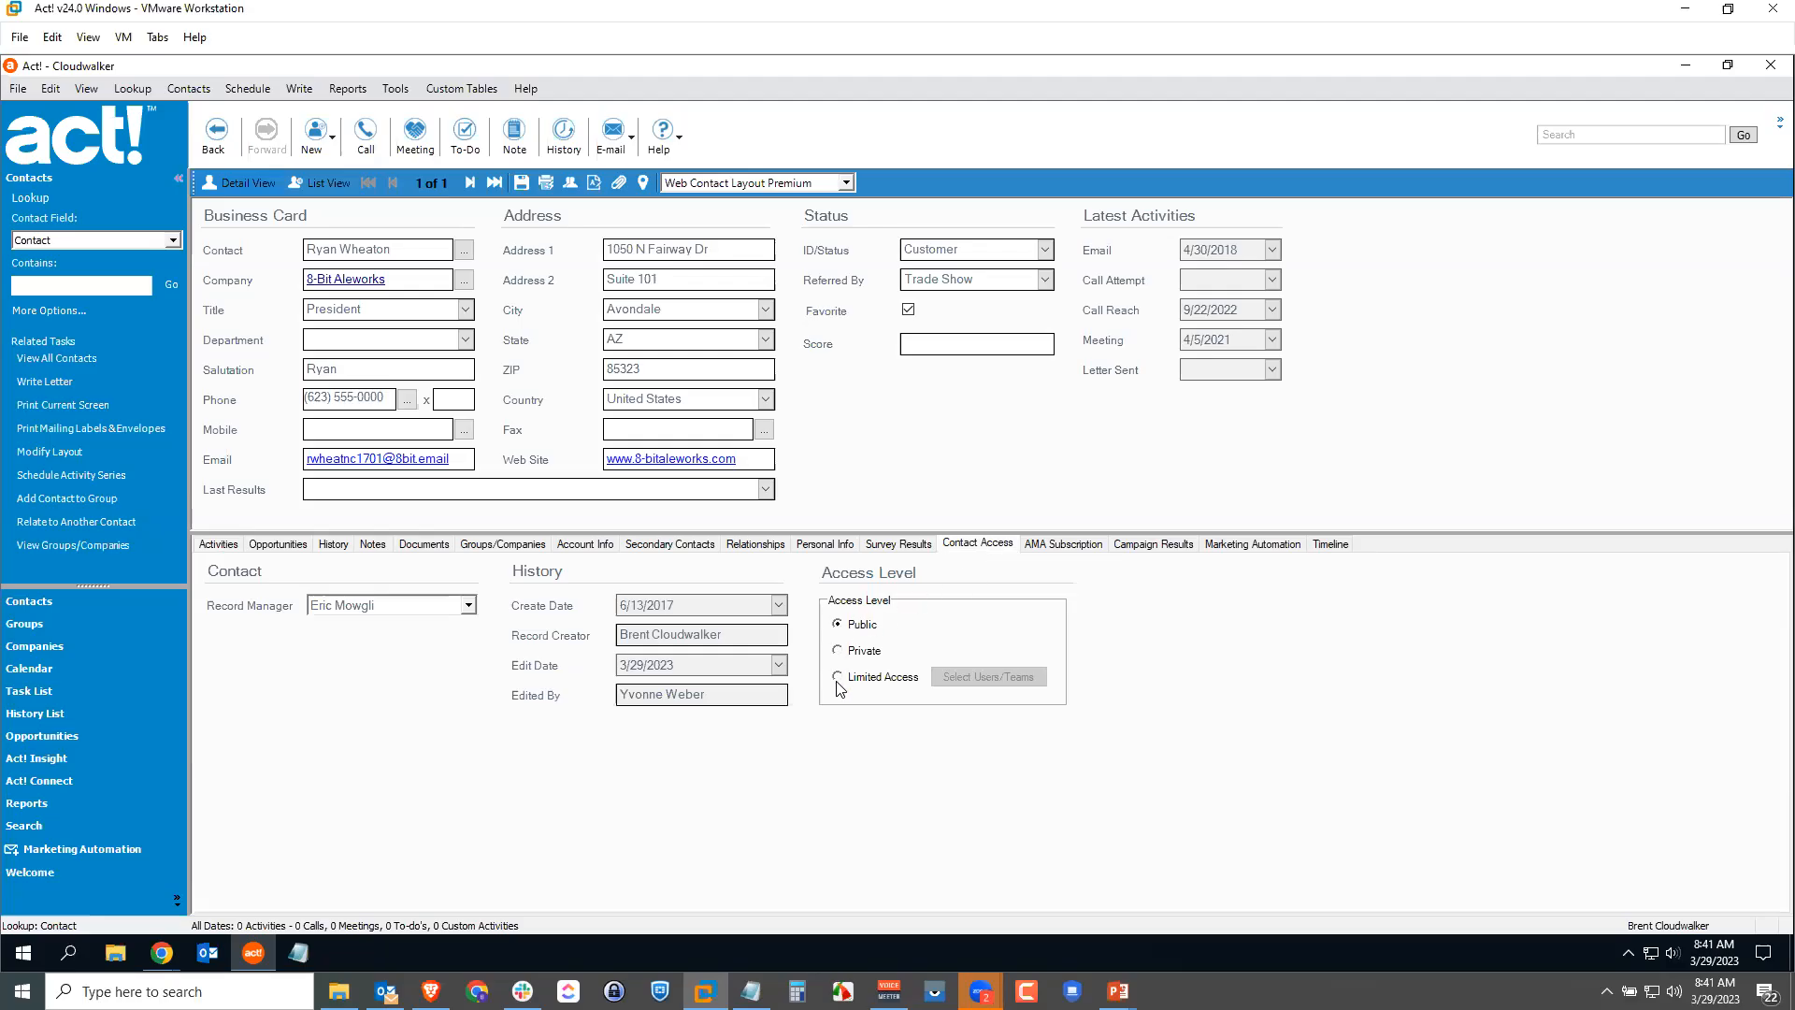
{"action": "left_click", "coordinate": [837, 651]}
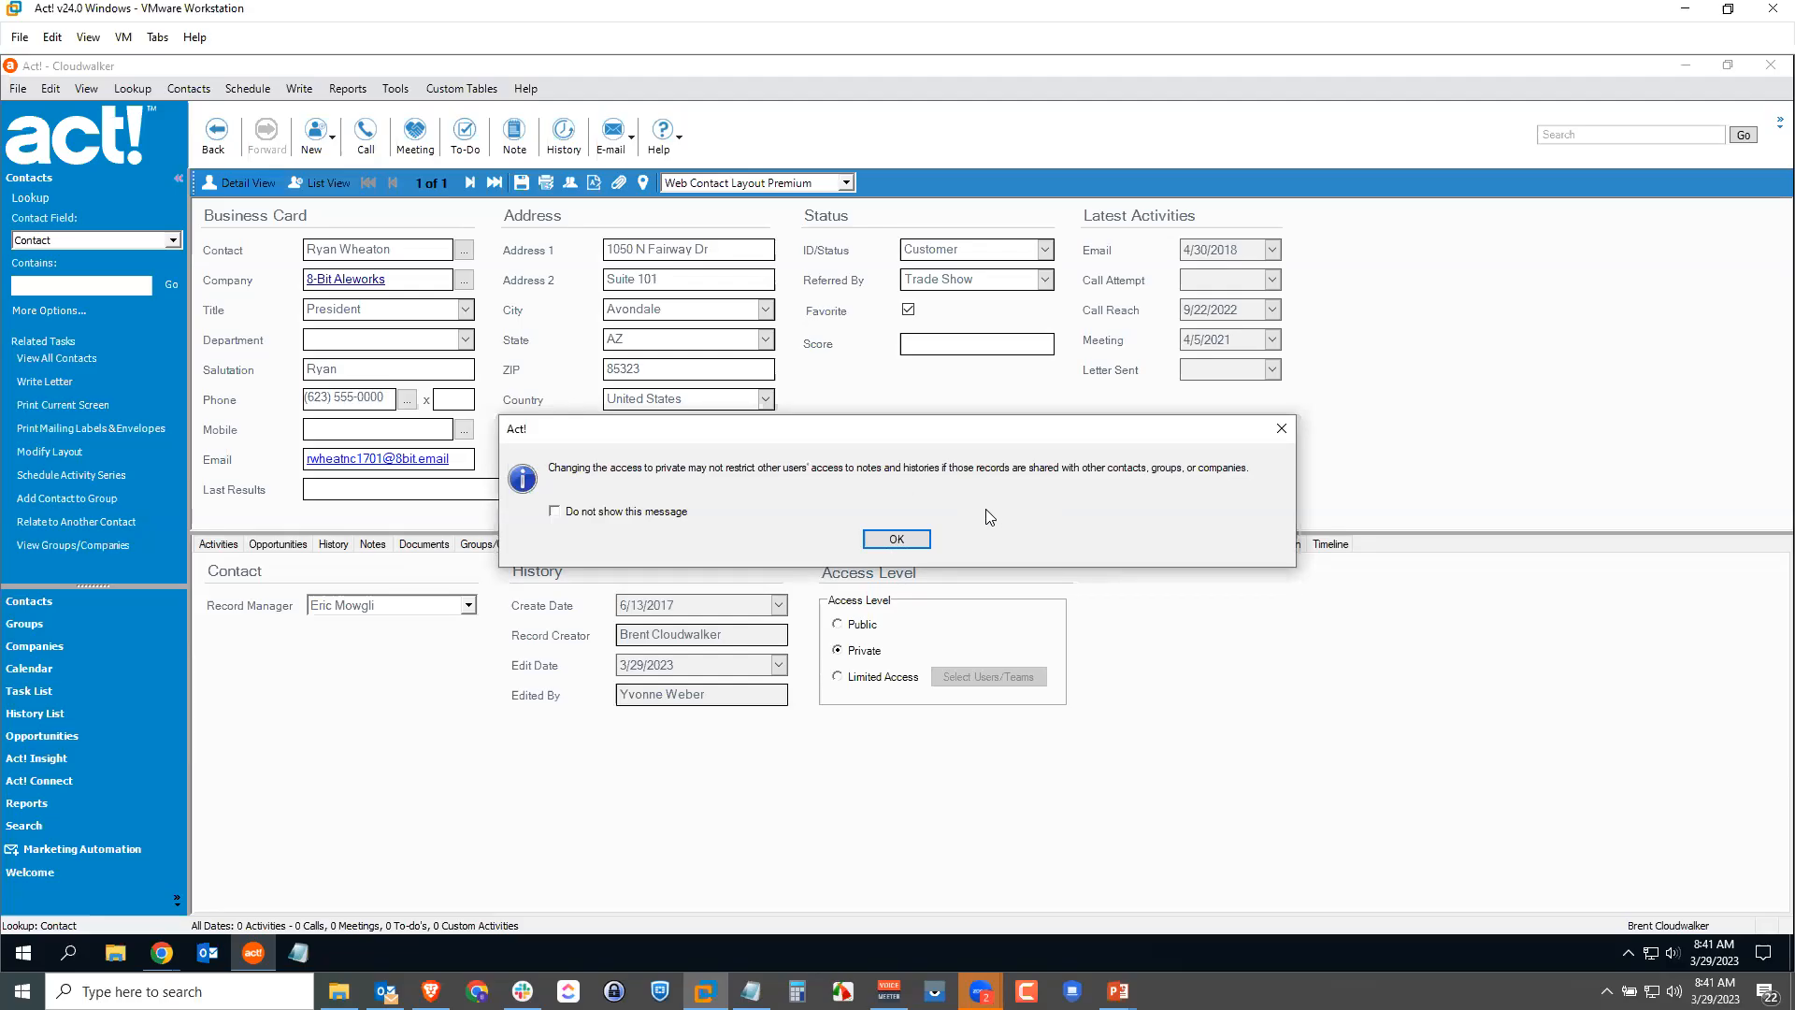
{"action": "left_click", "coordinate": [896, 541]}
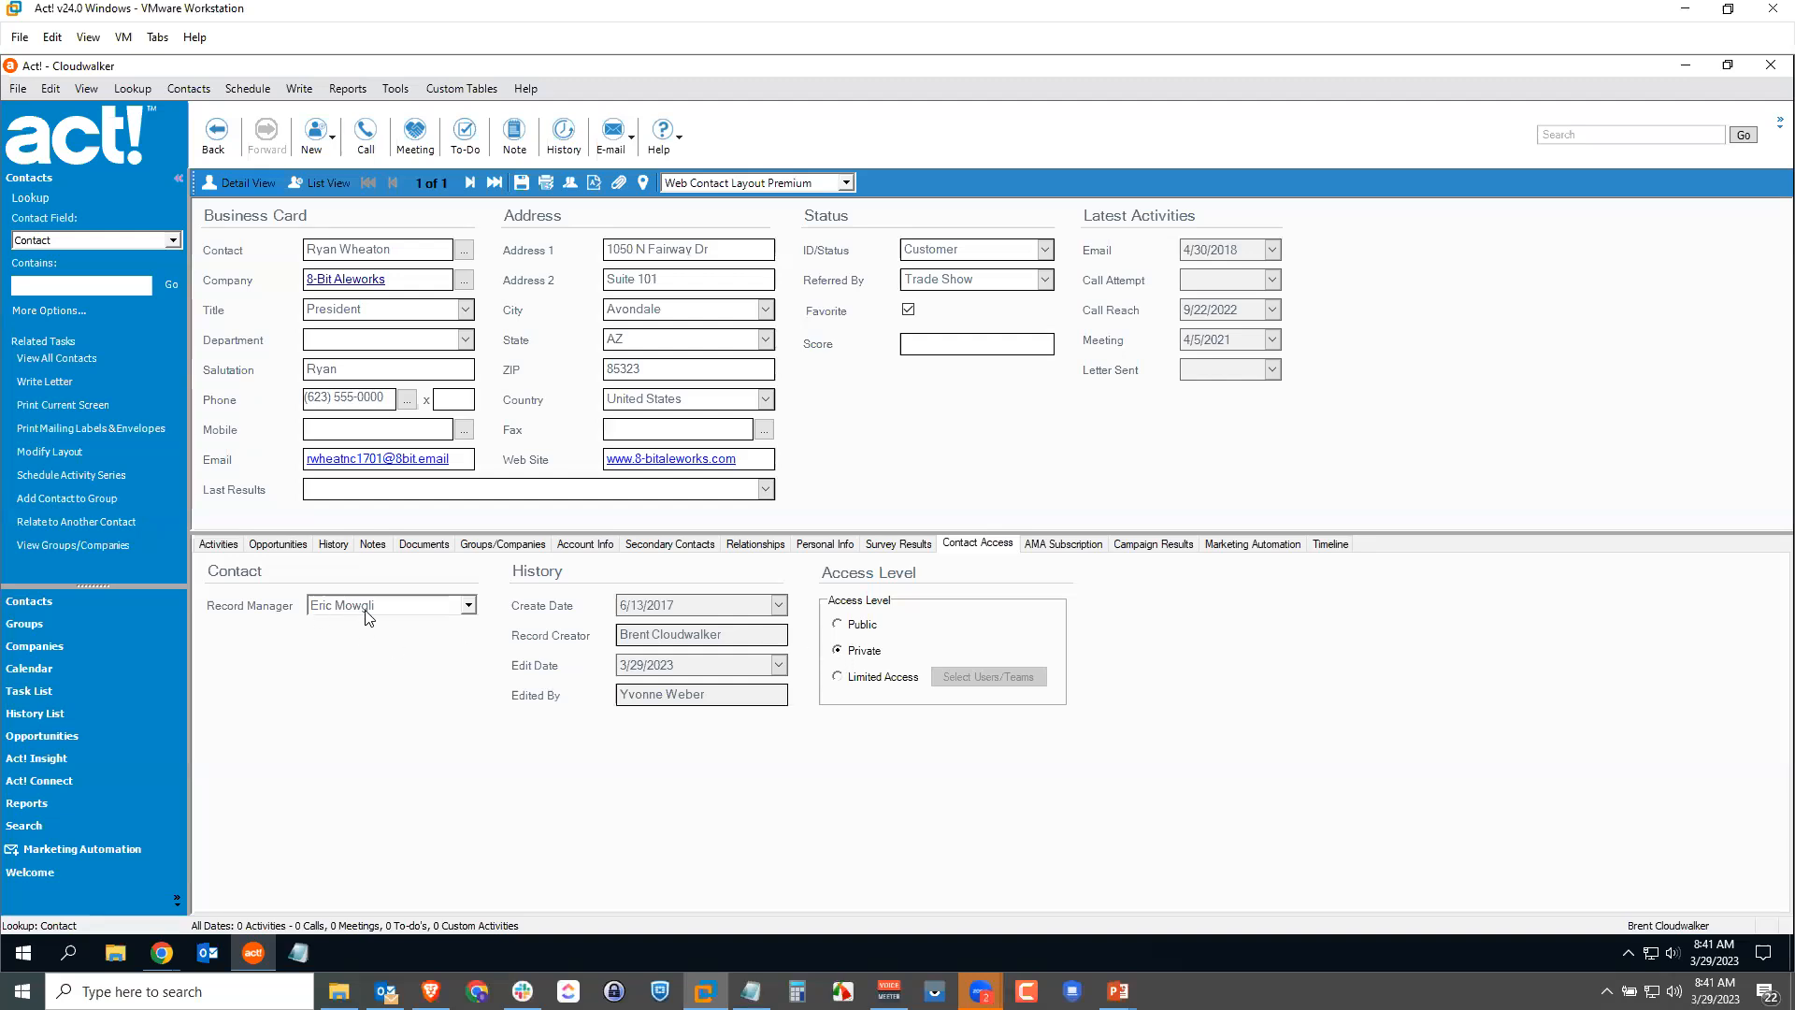
Step: Grant Limited Access to two users and the USA Southeast team, then revert to Public and save
{"action": "left_click", "coordinate": [837, 677]}
{"action": "left_click", "coordinate": [973, 677]}
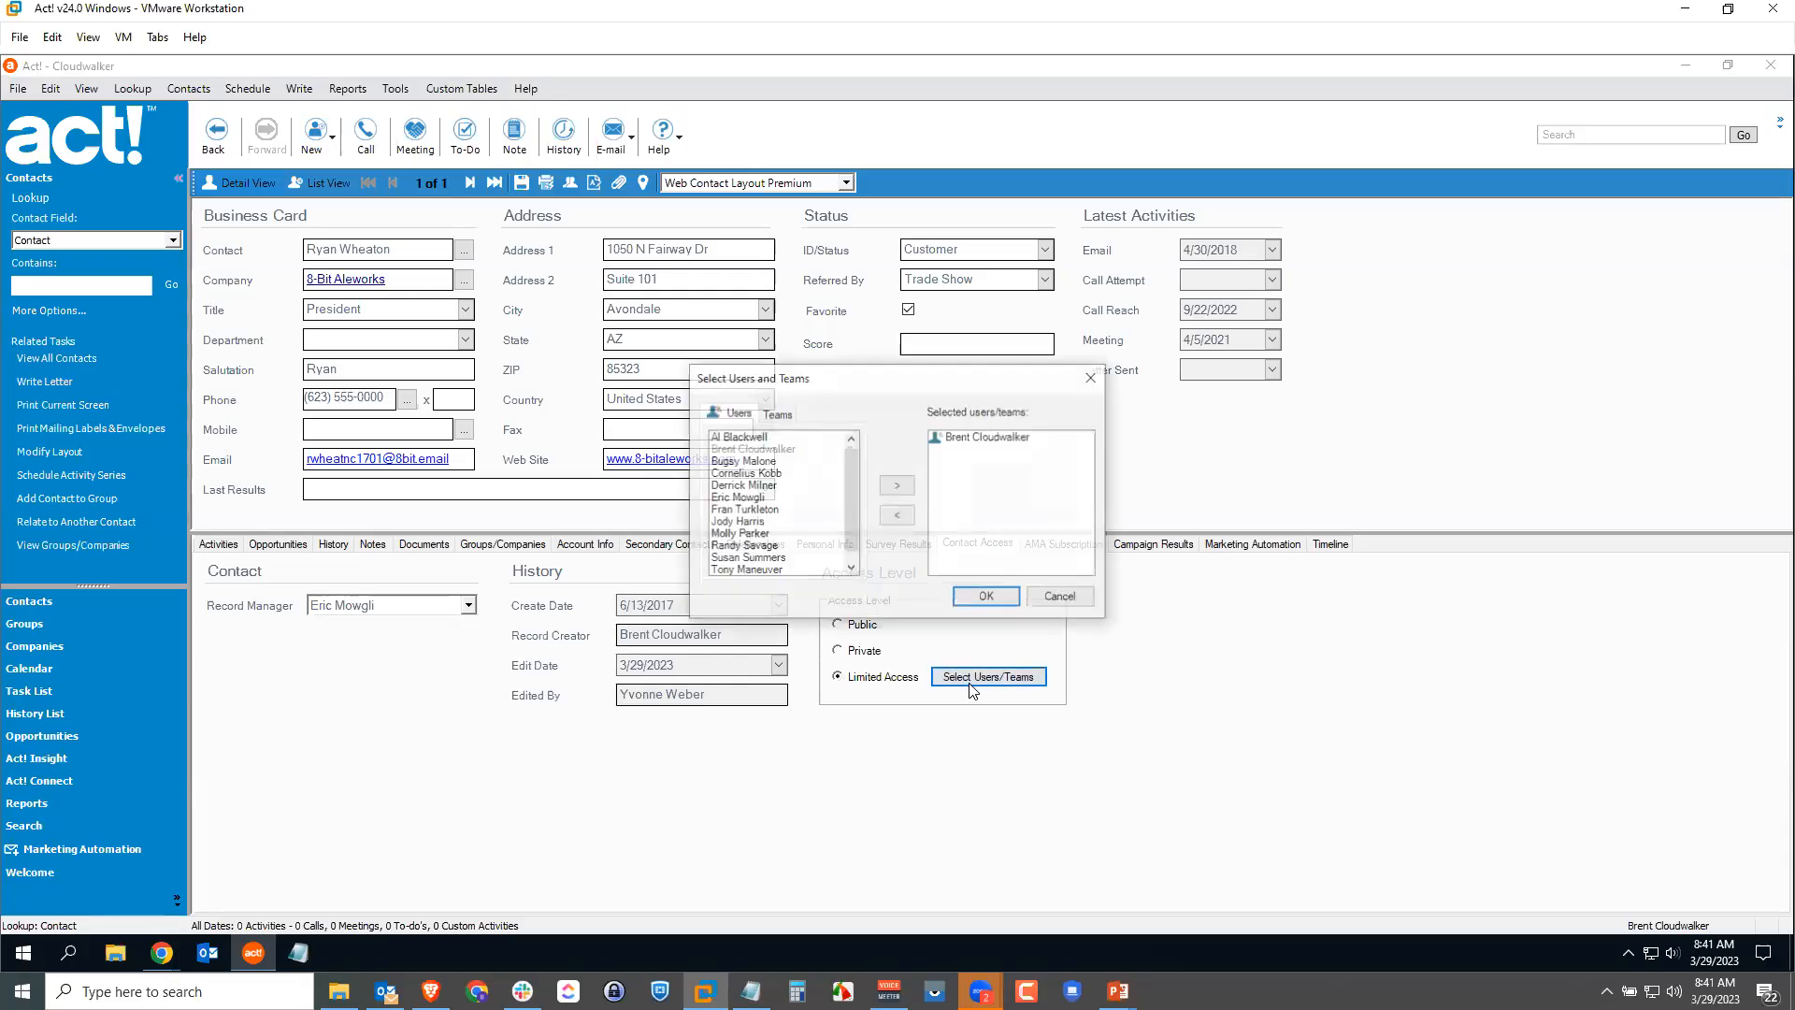
{"action": "left_click", "coordinate": [737, 497]}
{"action": "left_click", "coordinate": [897, 485]}
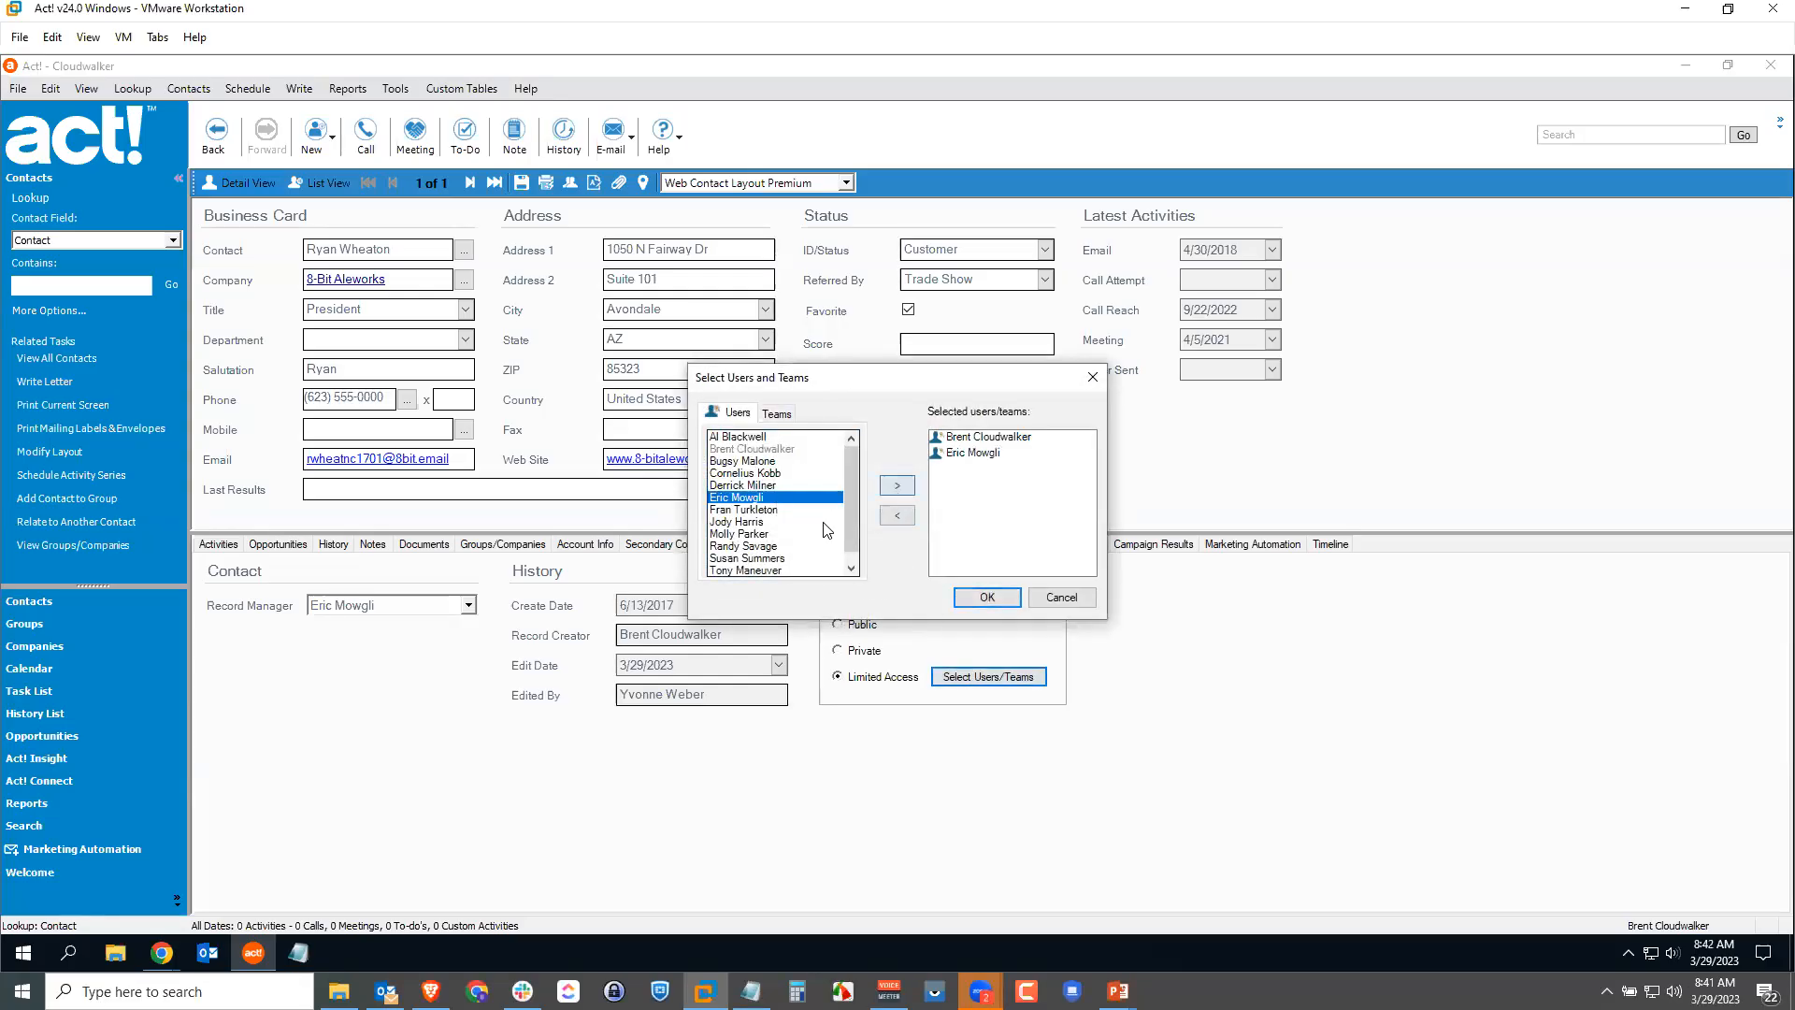
{"action": "left_click", "coordinate": [739, 534]}
{"action": "left_click", "coordinate": [897, 485]}
{"action": "left_click", "coordinate": [777, 412]}
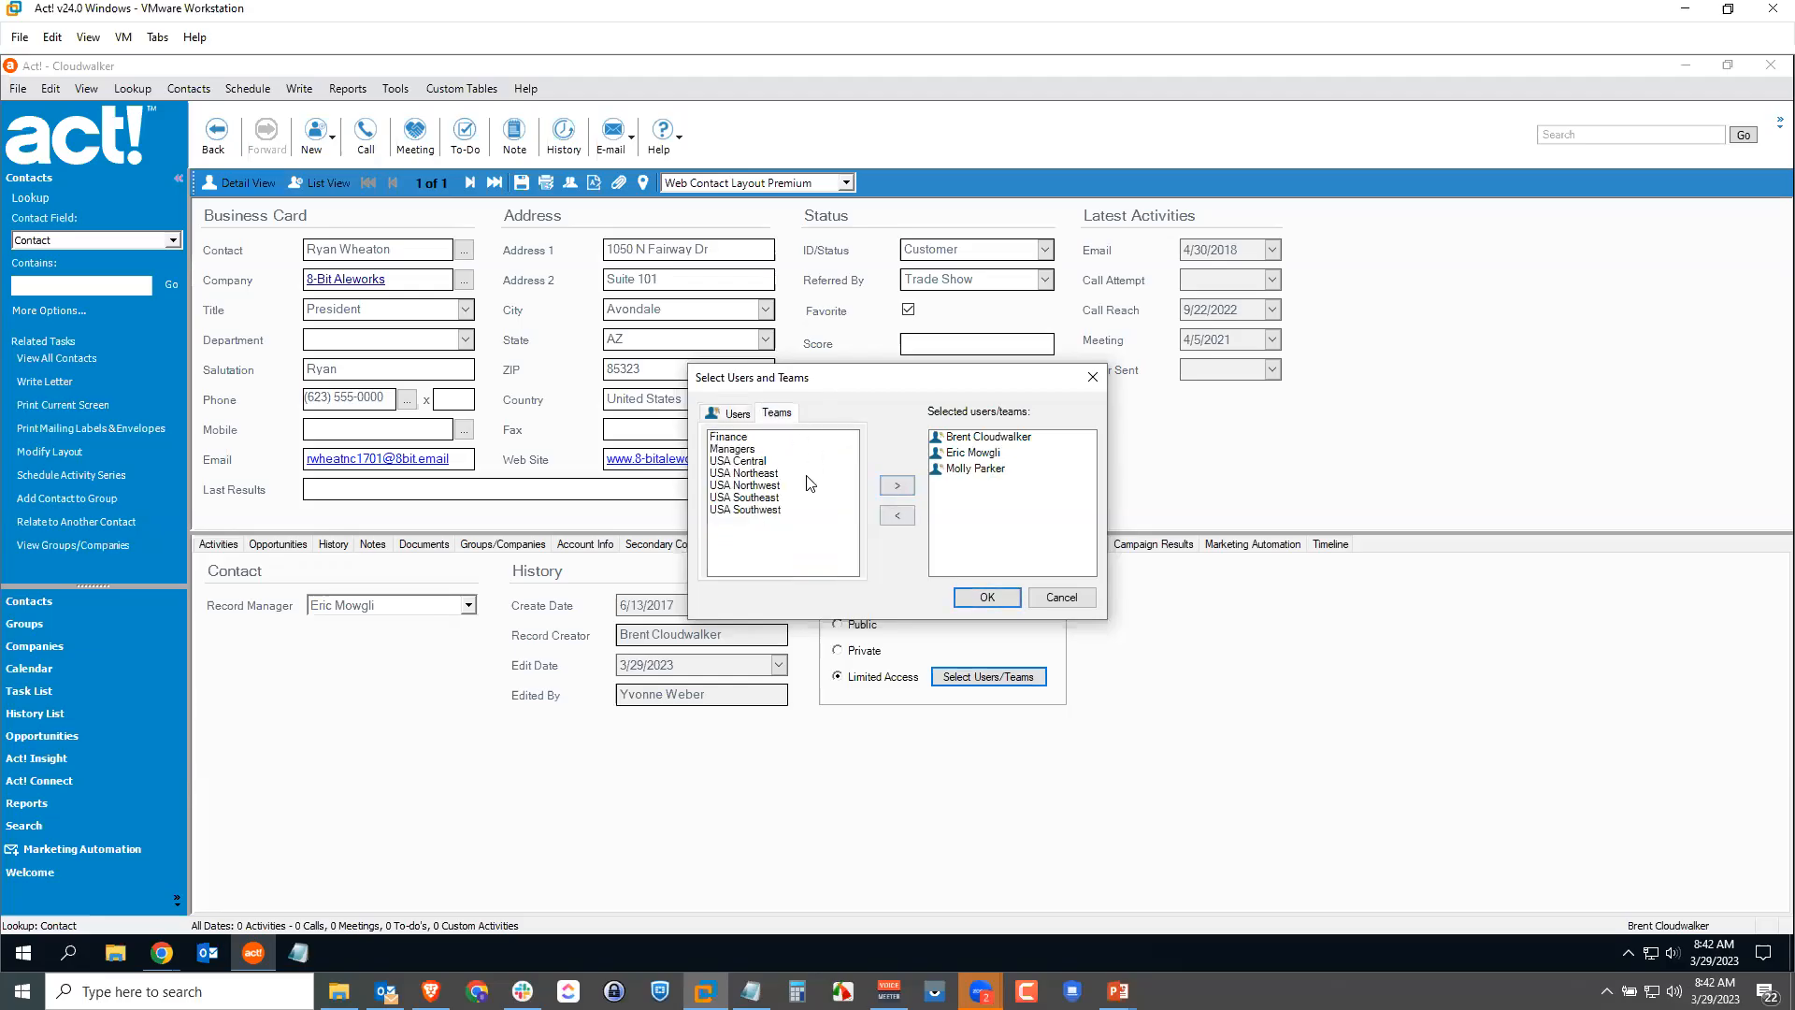
{"action": "left_click", "coordinate": [749, 498]}
{"action": "left_click", "coordinate": [897, 485]}
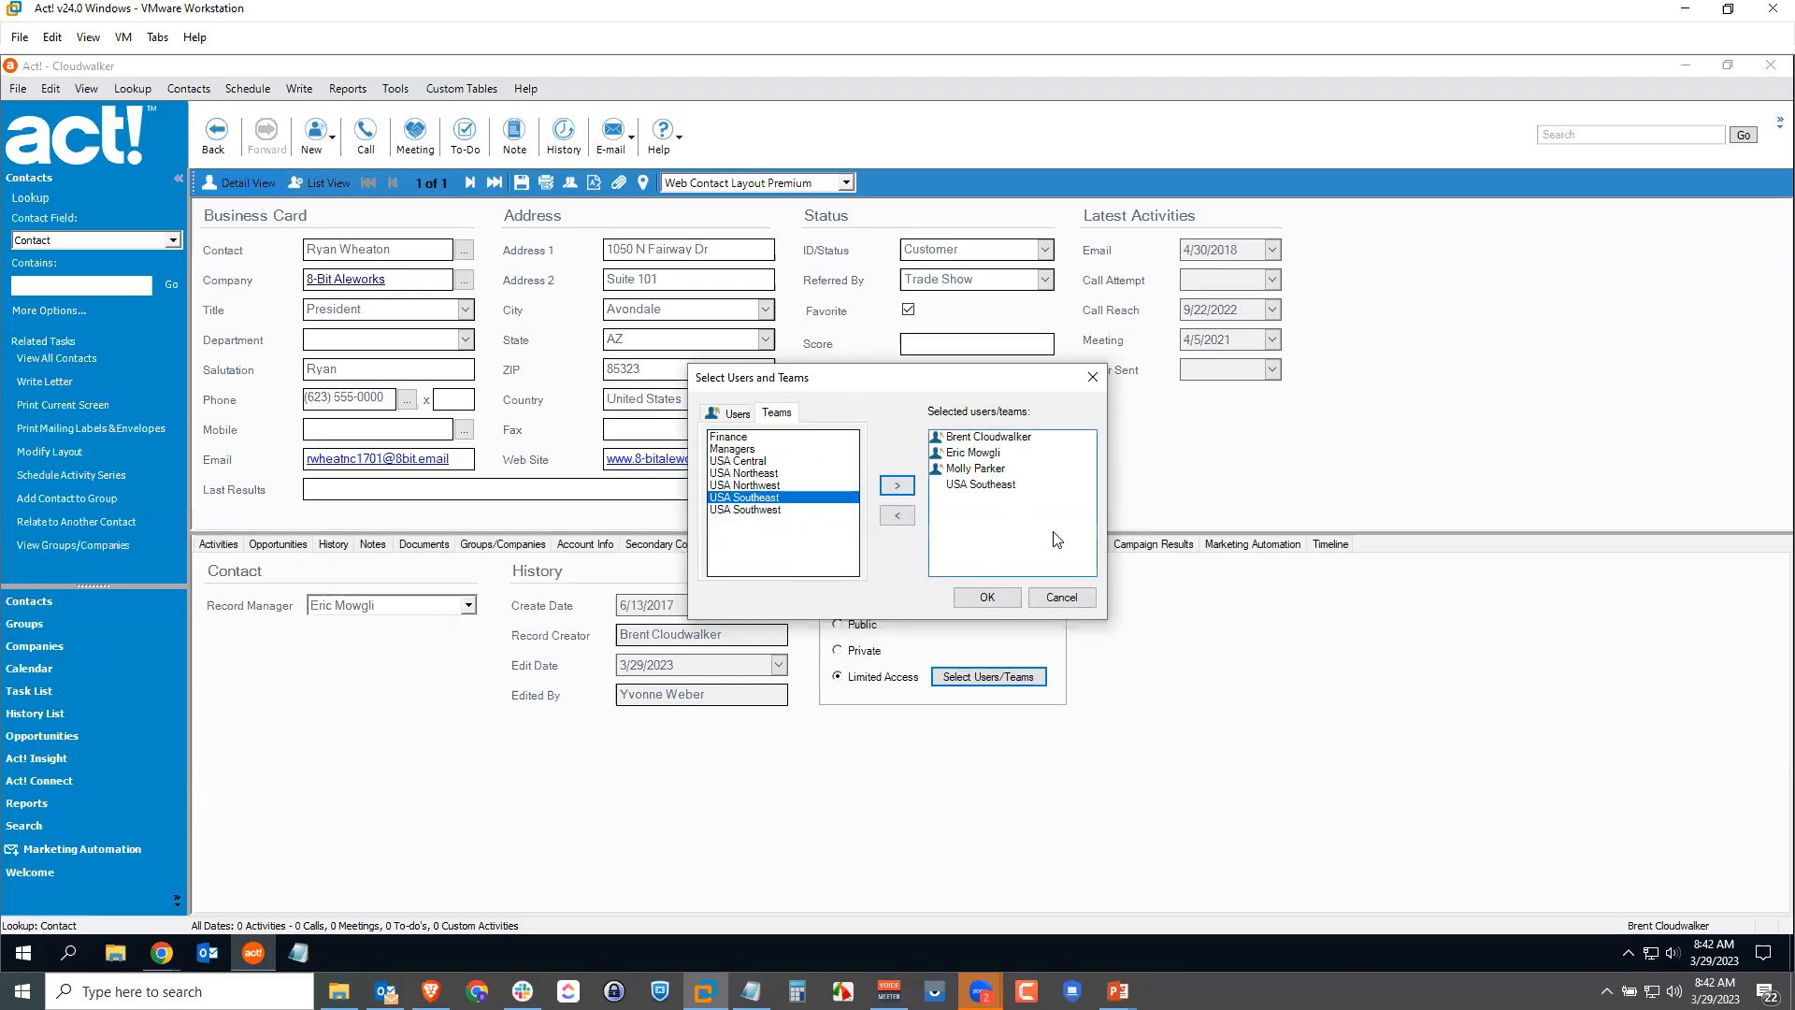
{"action": "left_click", "coordinate": [988, 598]}
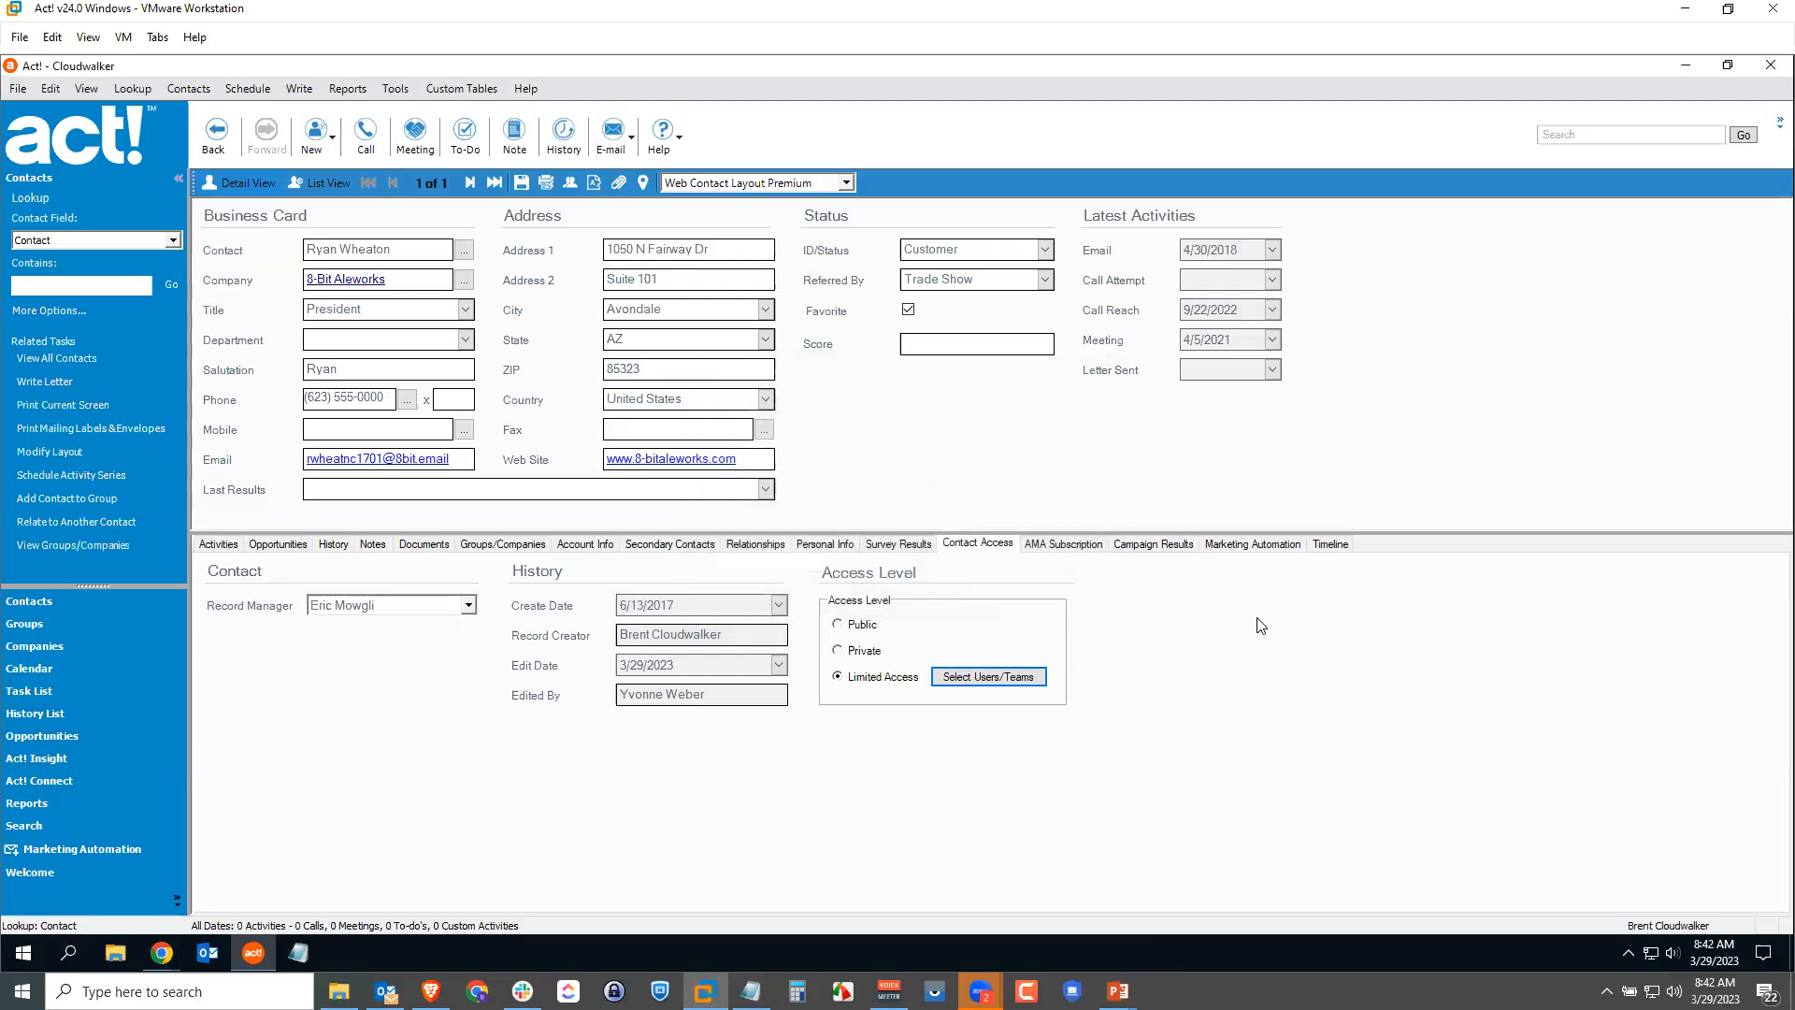
{"action": "left_click", "coordinate": [837, 623]}
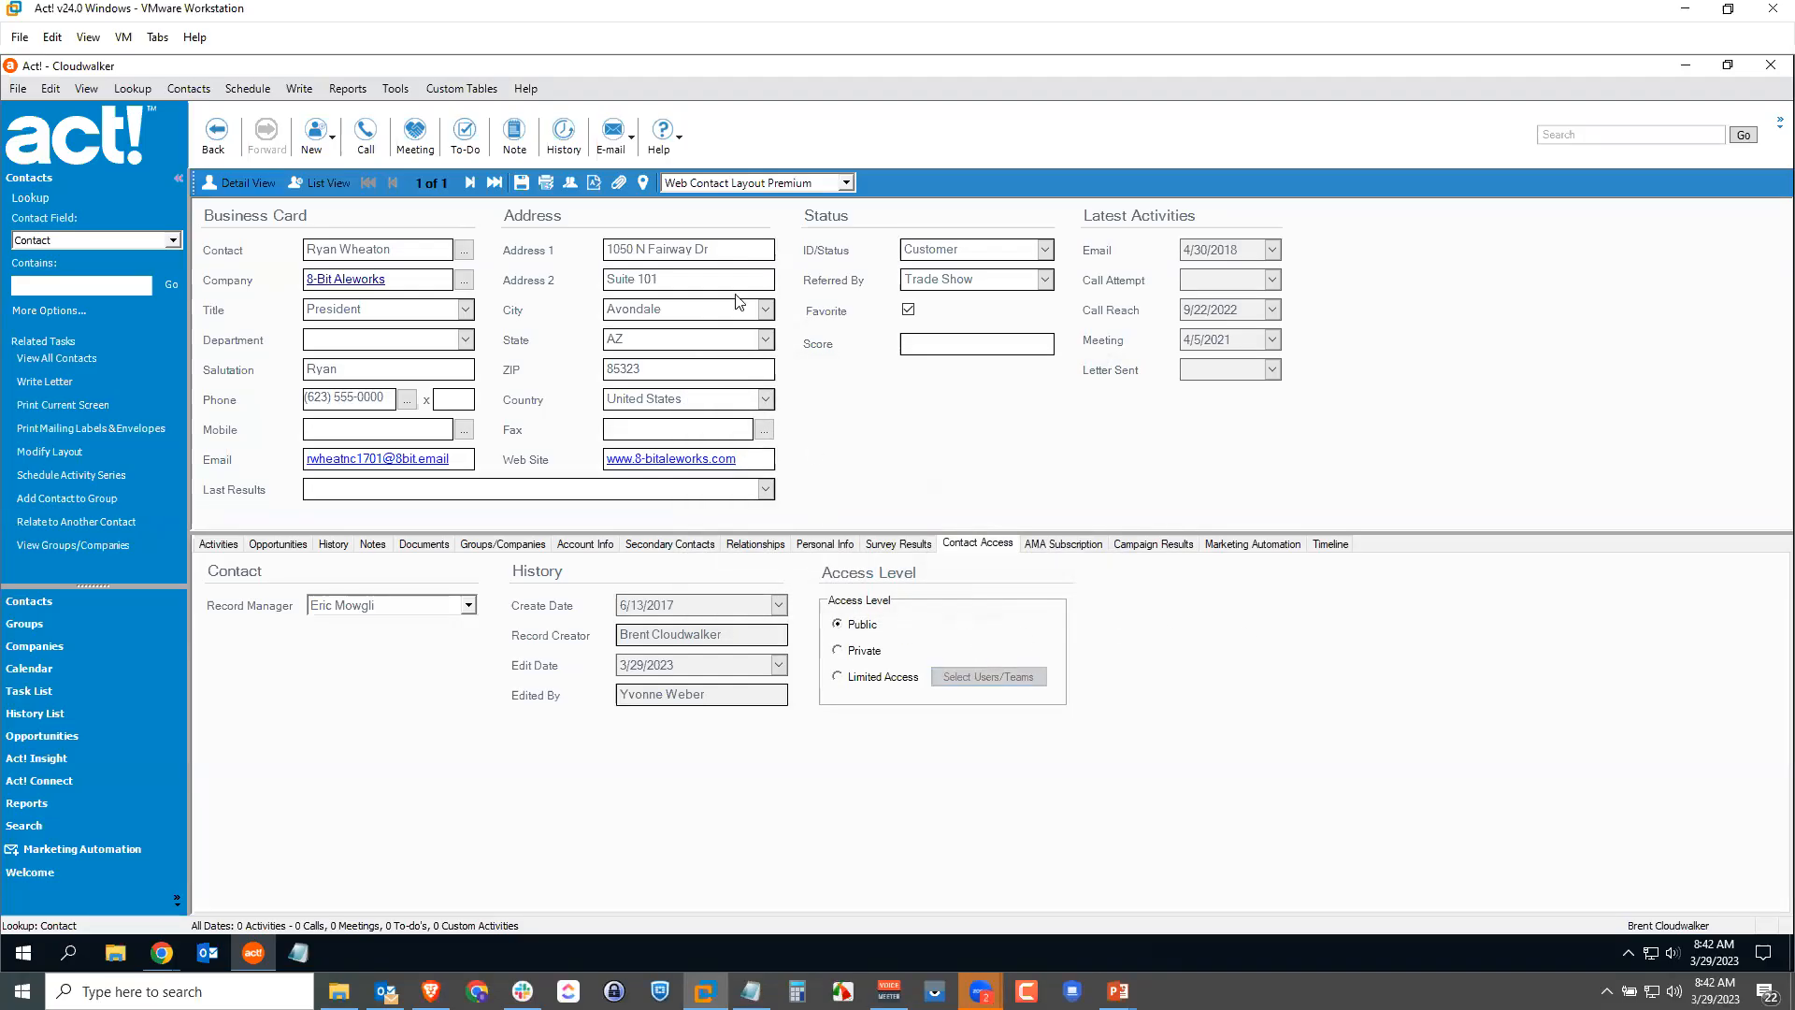
{"action": "left_click", "coordinate": [522, 182]}
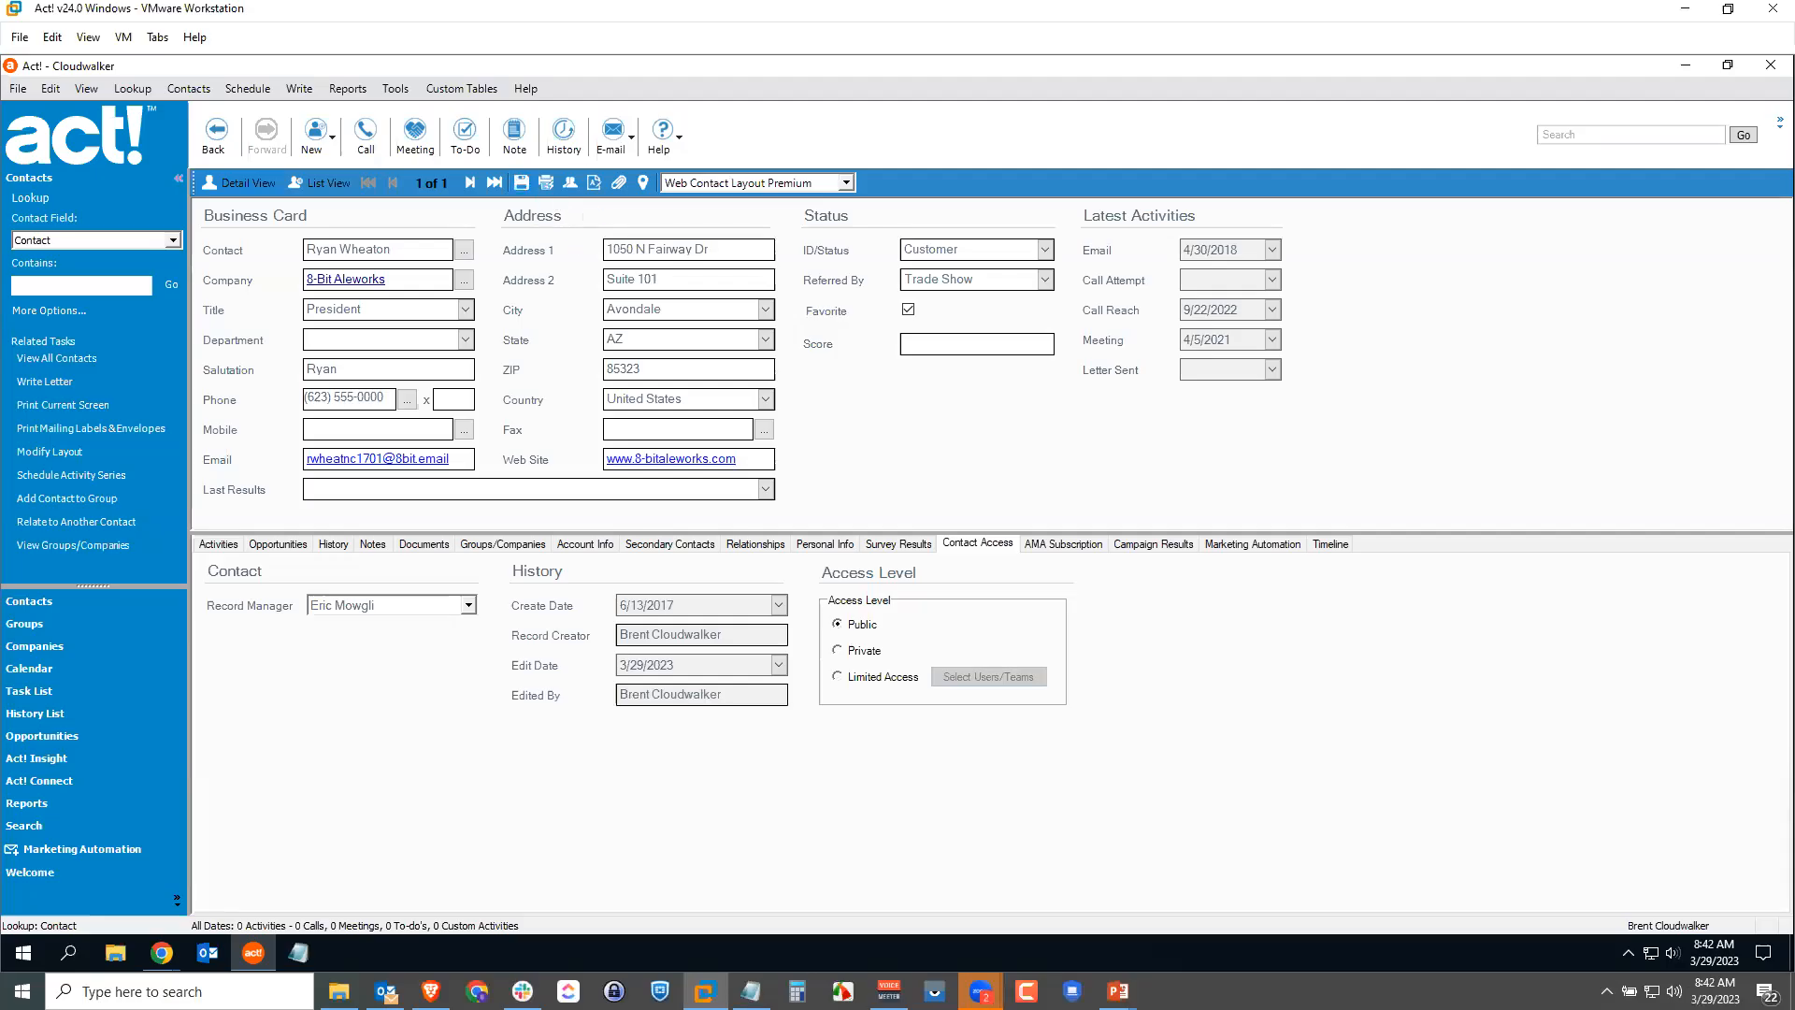
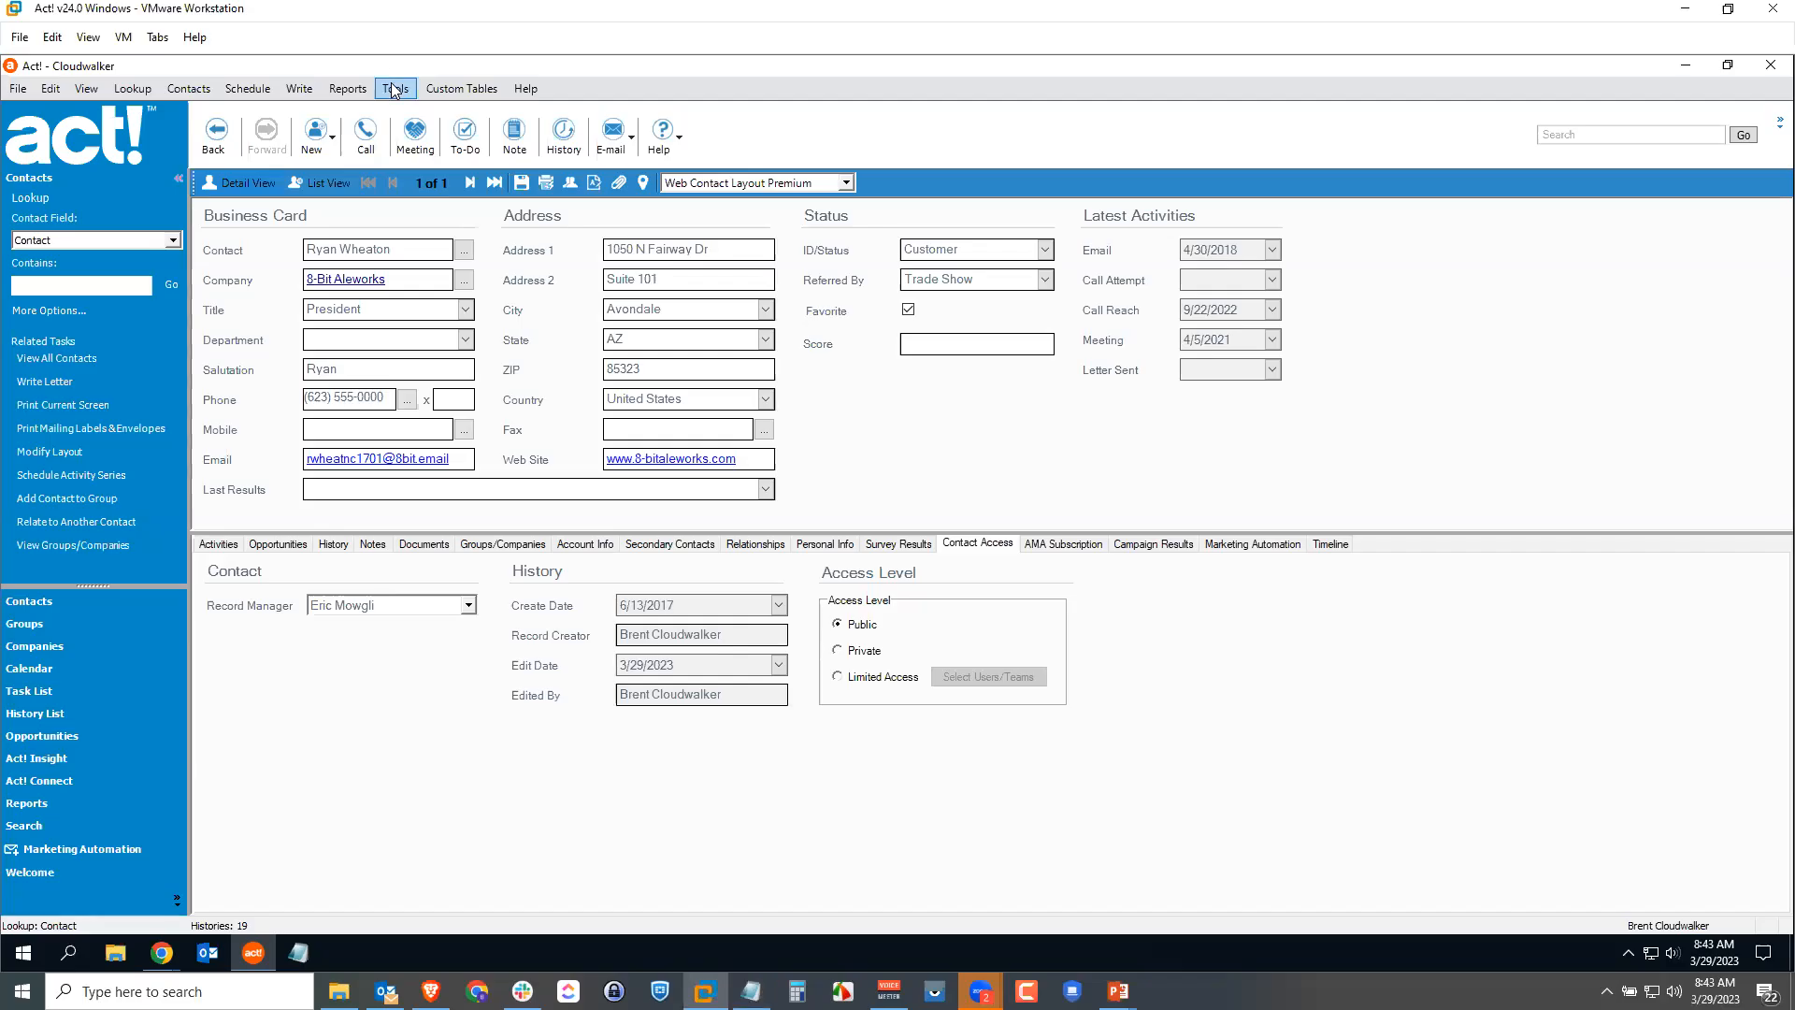
Step: Open the Duplicate Checking settings from the Admin tab of Tools > Preferences
{"action": "left_click", "coordinate": [394, 90]}
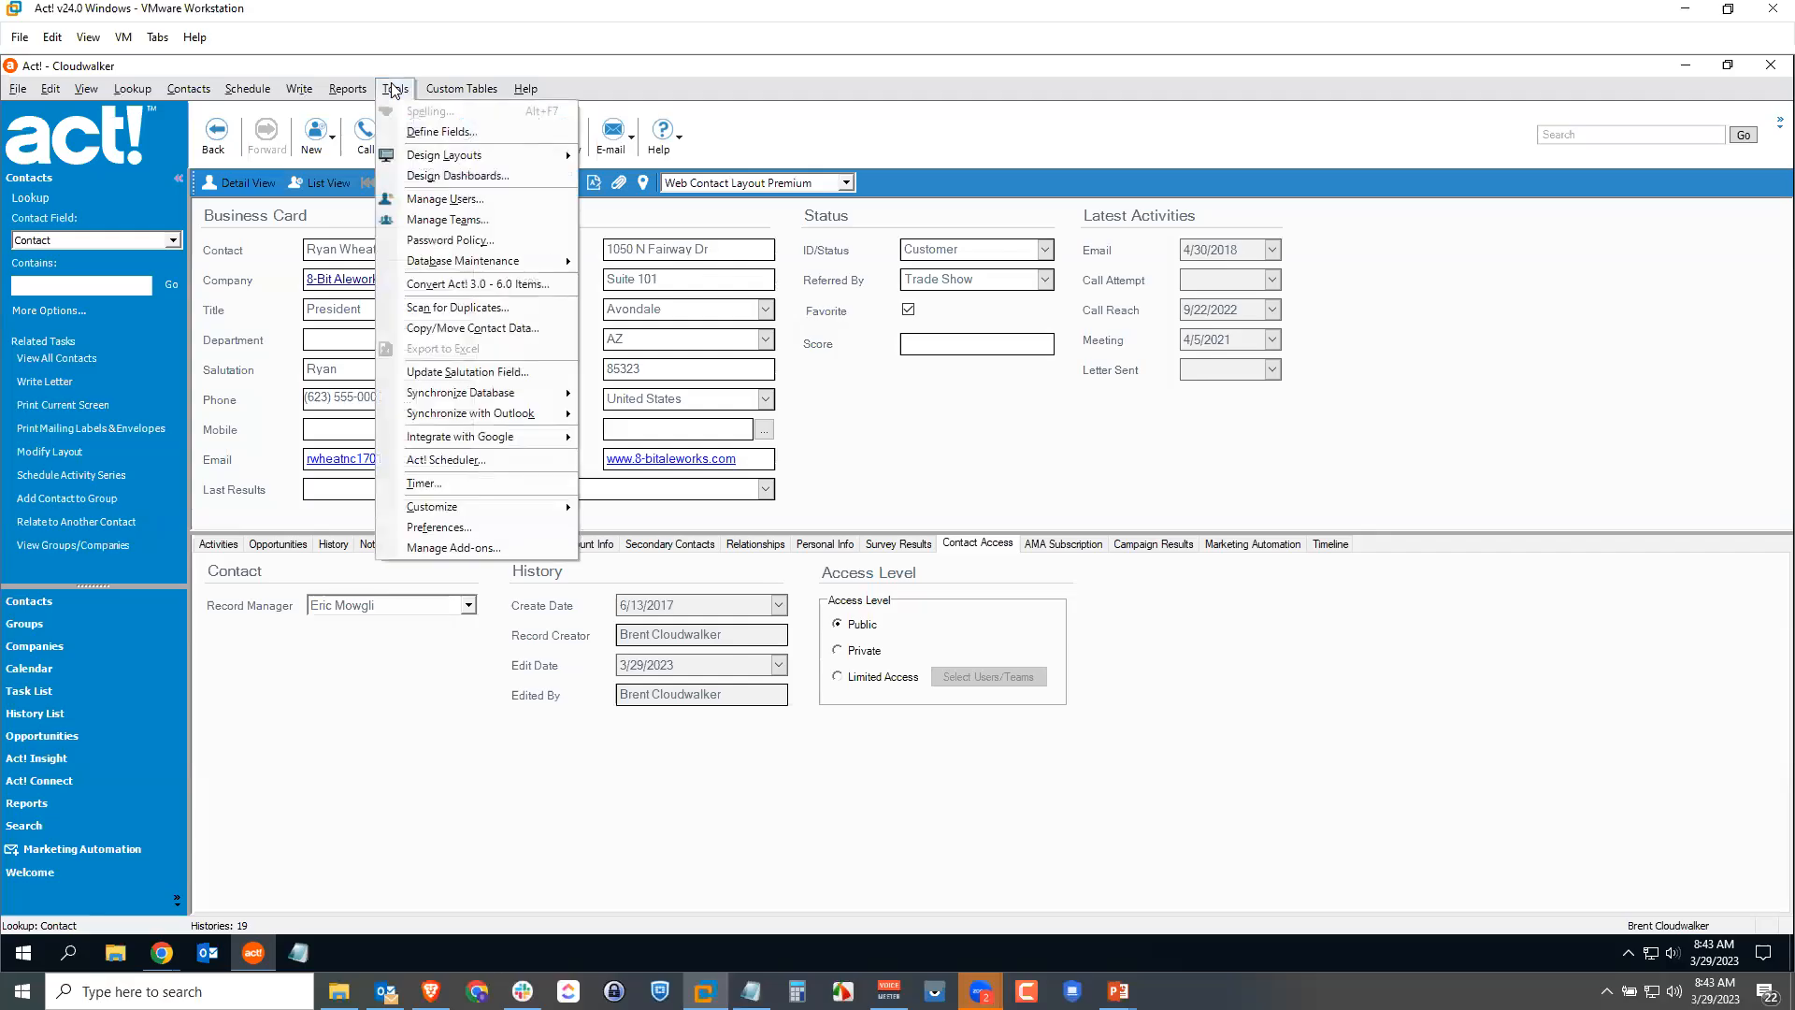
{"action": "left_click", "coordinate": [451, 526]}
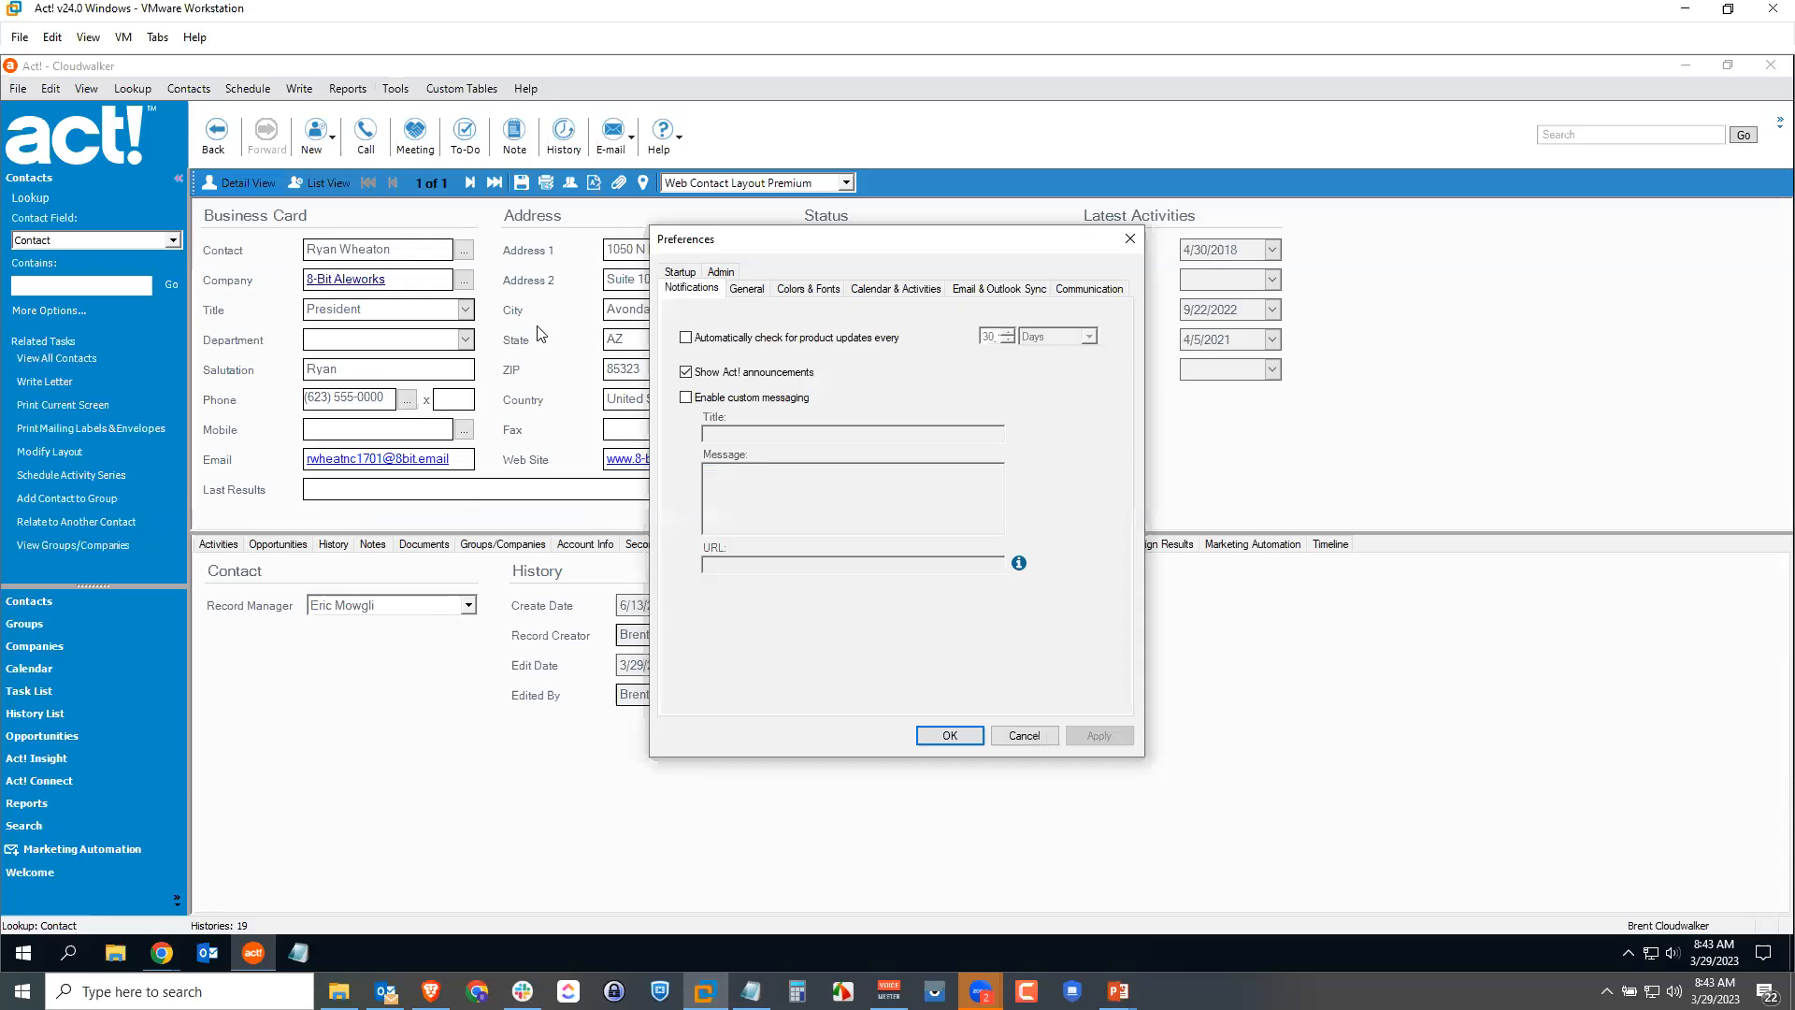
{"action": "left_click", "coordinate": [721, 272]}
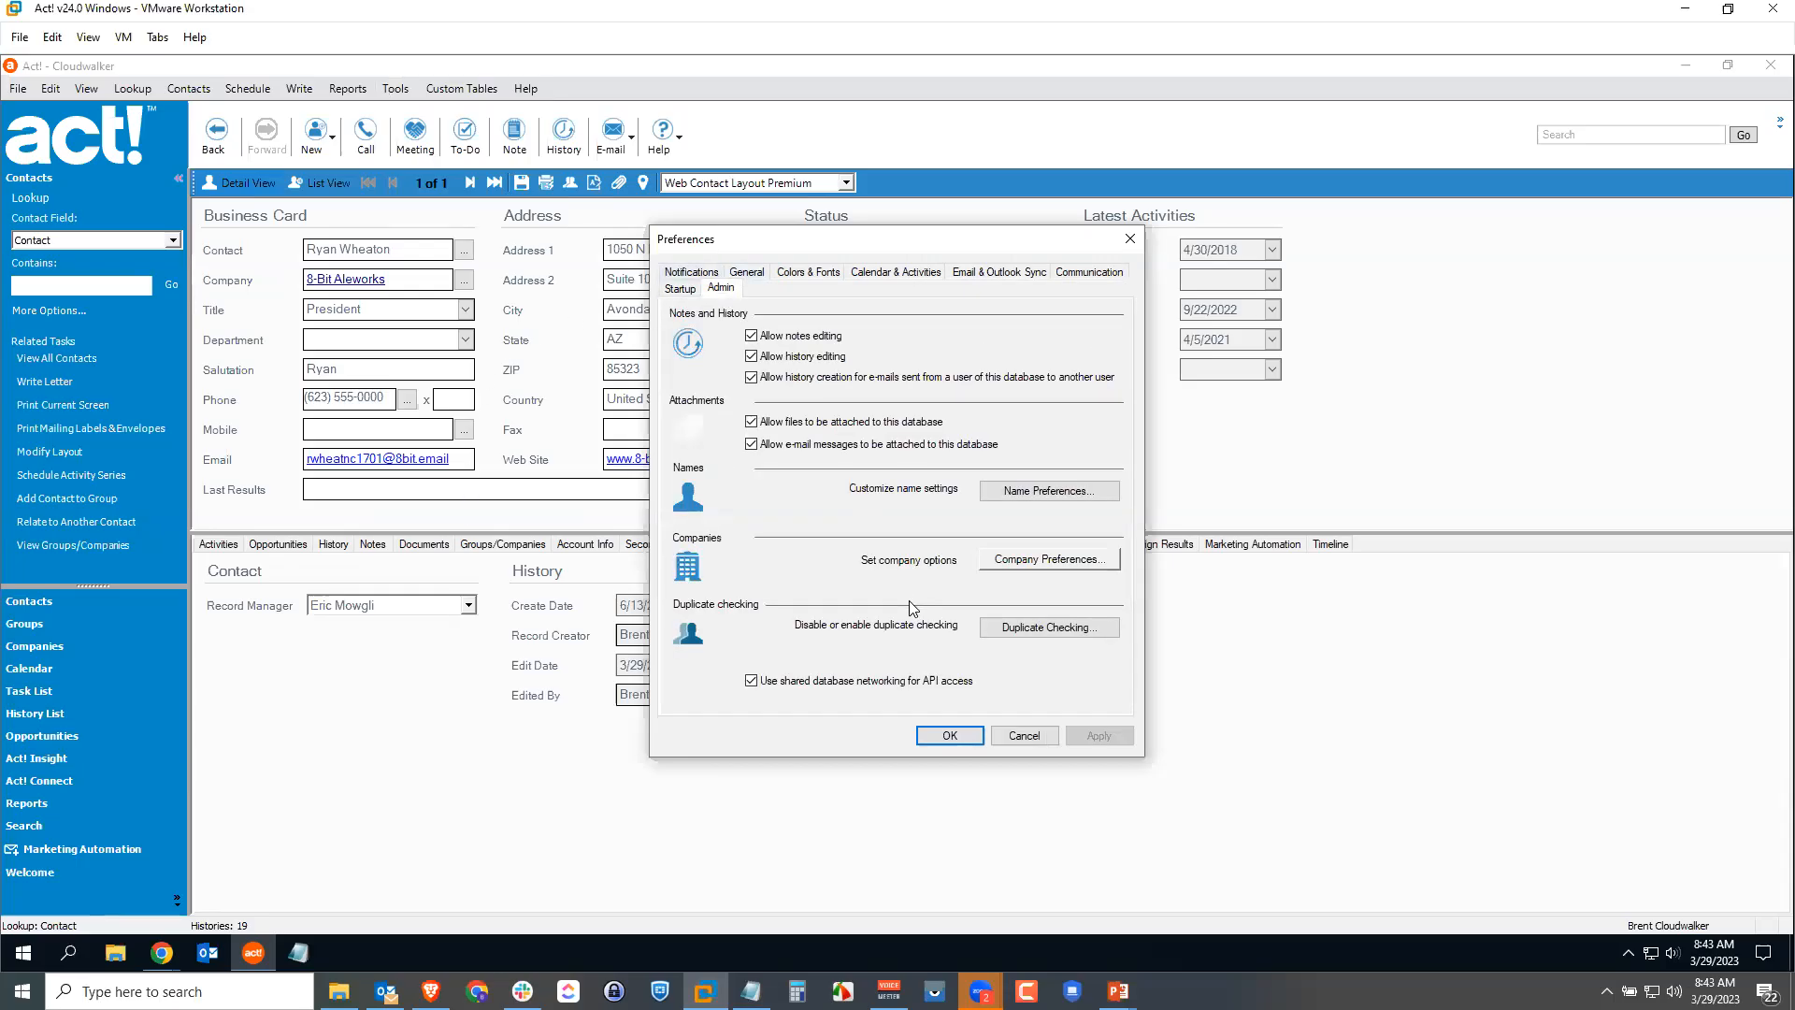
{"action": "left_click", "coordinate": [1041, 628]}
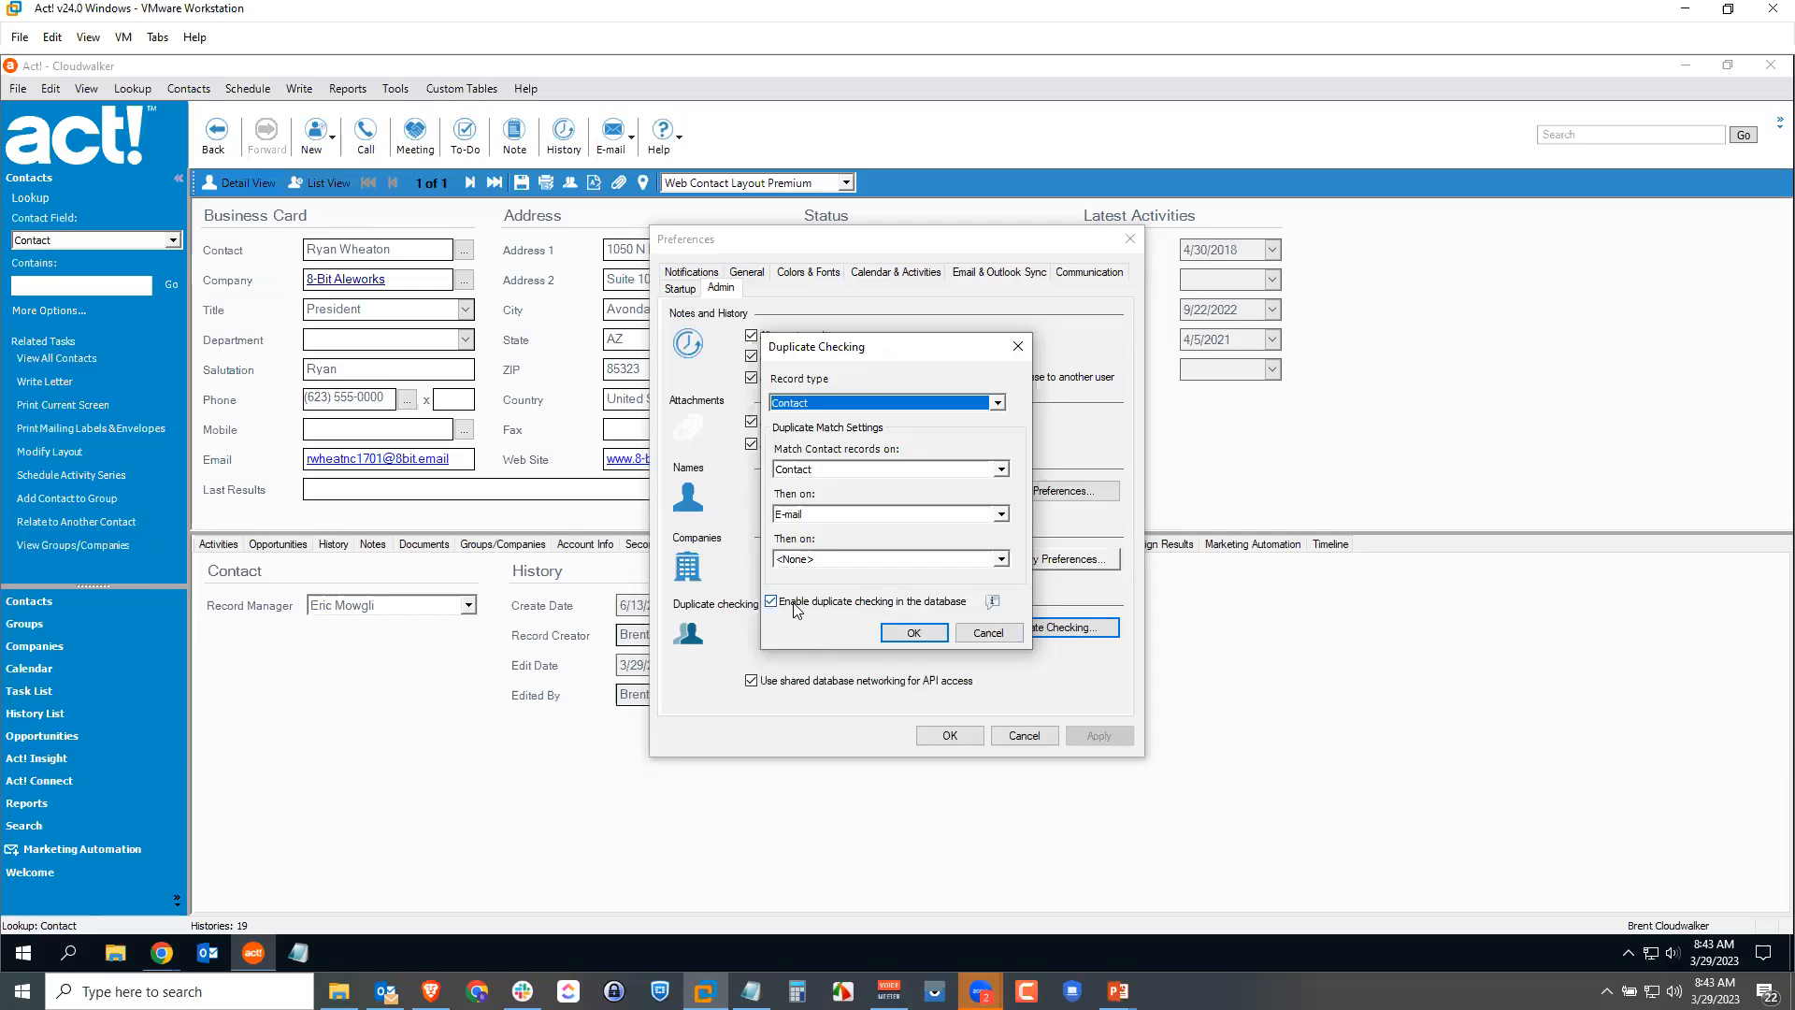
Step: Keep Contact as the duplicate-checking record type and confirm both Duplicate Checking and Preferences
{"action": "left_click", "coordinate": [855, 404]}
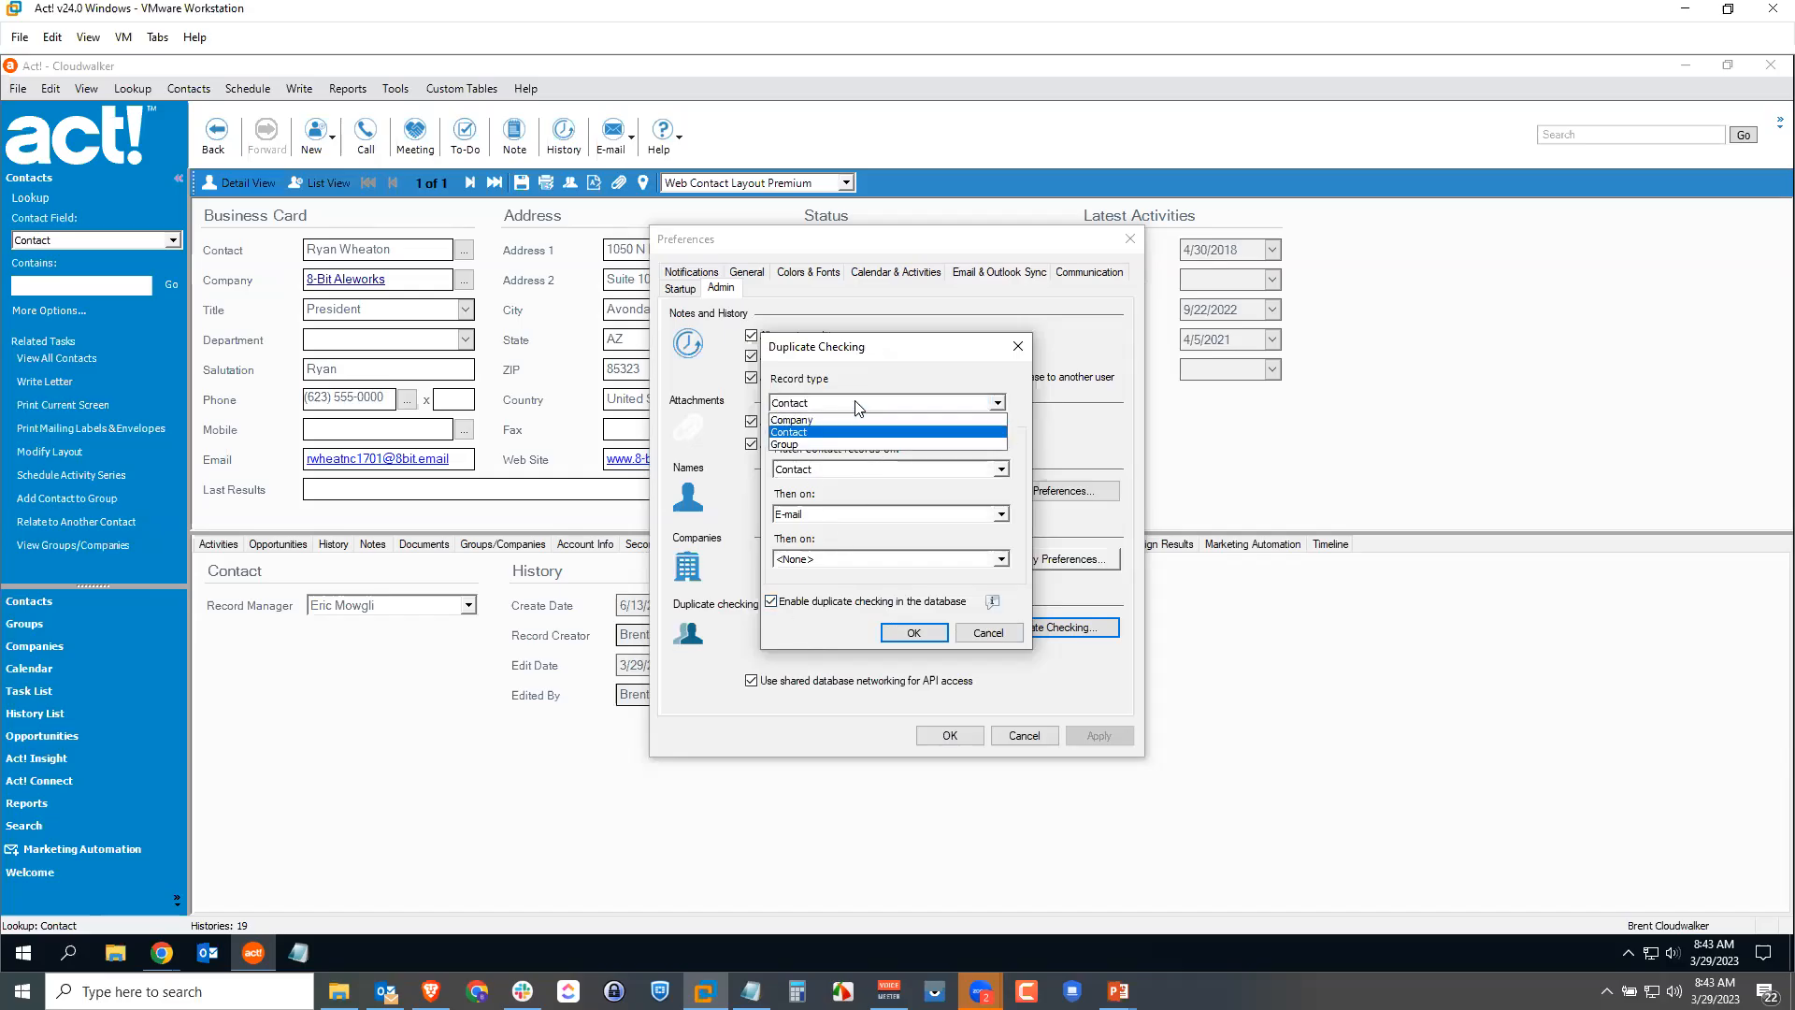
{"action": "left_click", "coordinate": [811, 432]}
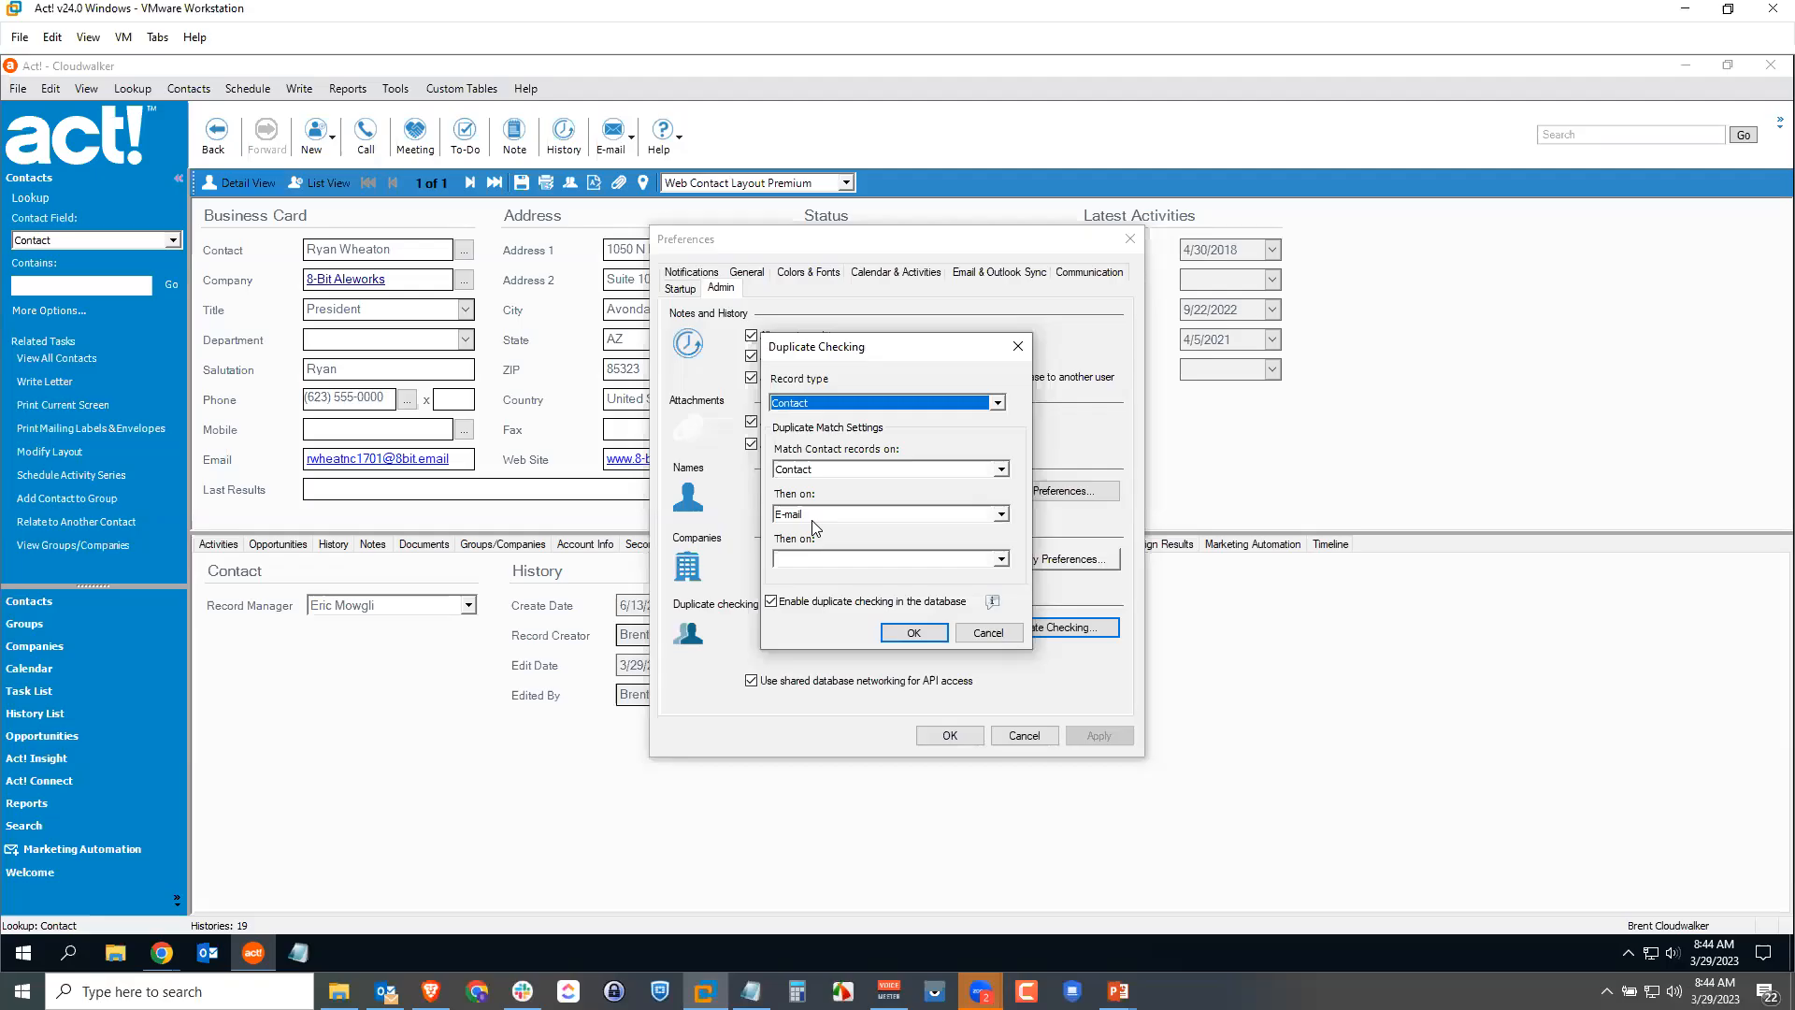
{"action": "left_click", "coordinate": [921, 636]}
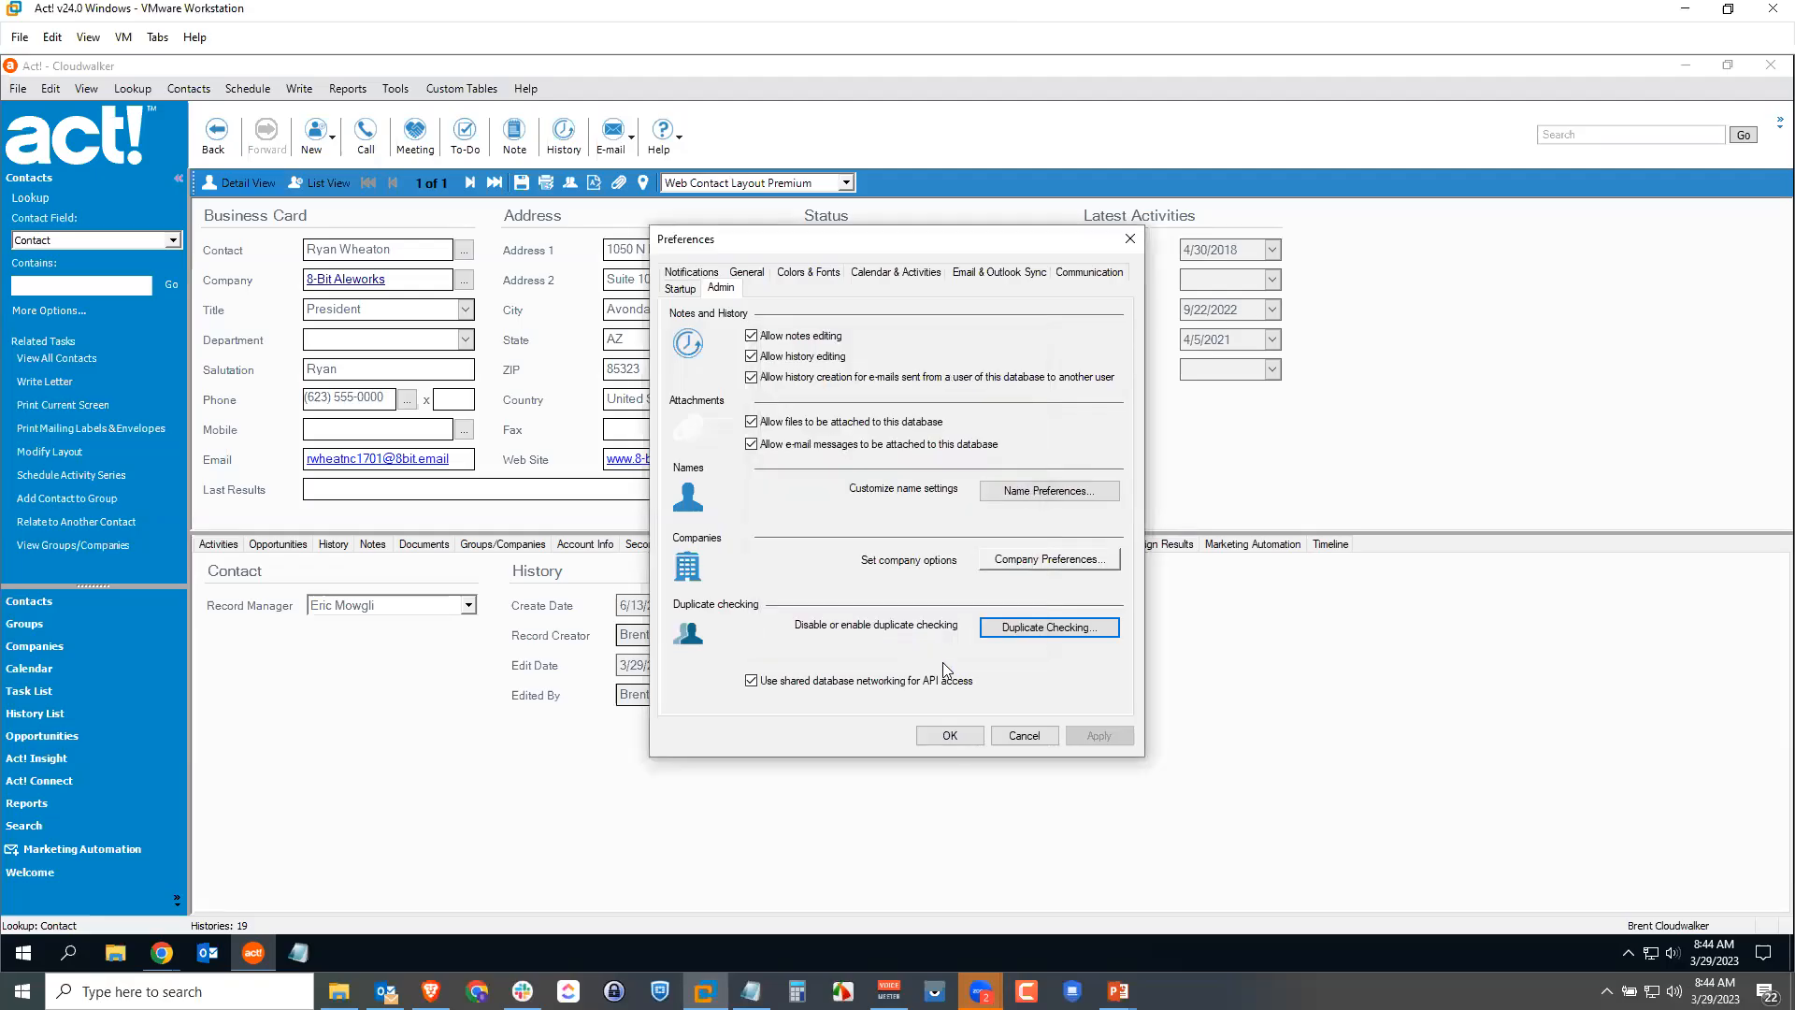
{"action": "left_click", "coordinate": [949, 736]}
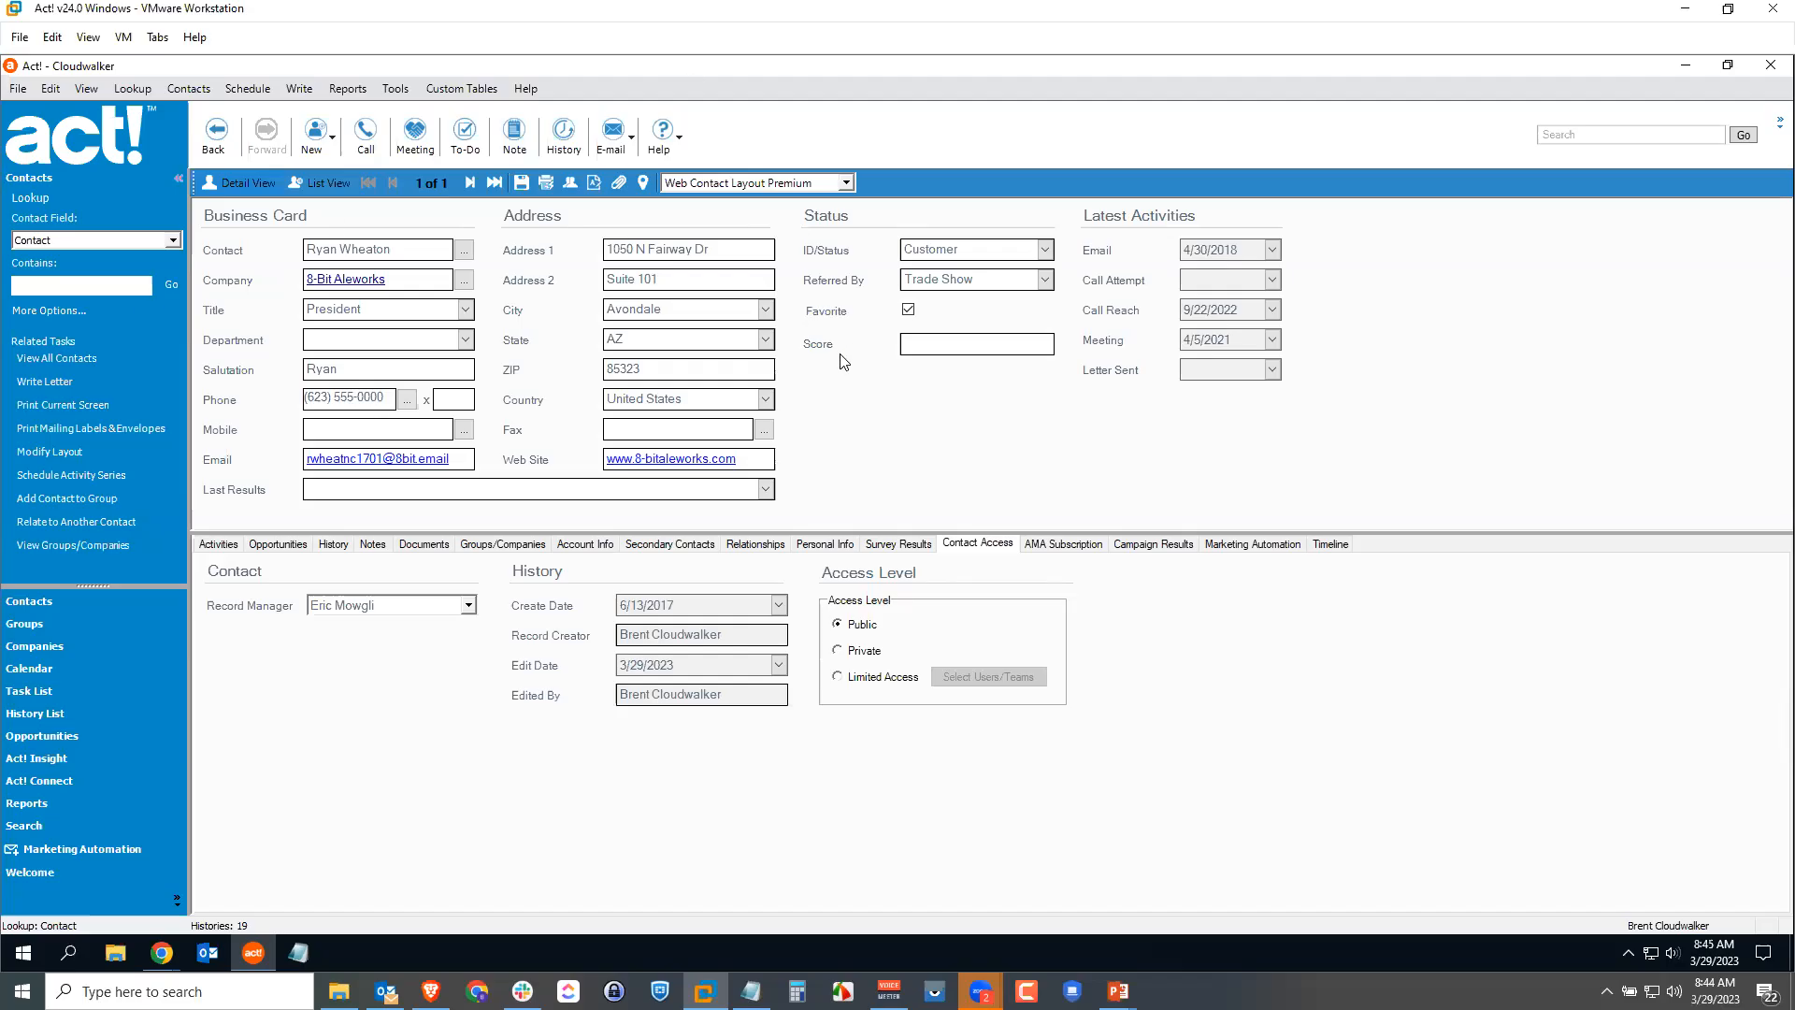
Step: Create a new contact with the original's name and paste in the same e-mail address
{"action": "left_click", "coordinate": [378, 426]}
{"action": "key", "text": "ctrl+a"}
{"action": "key", "text": "ctrl+c"}
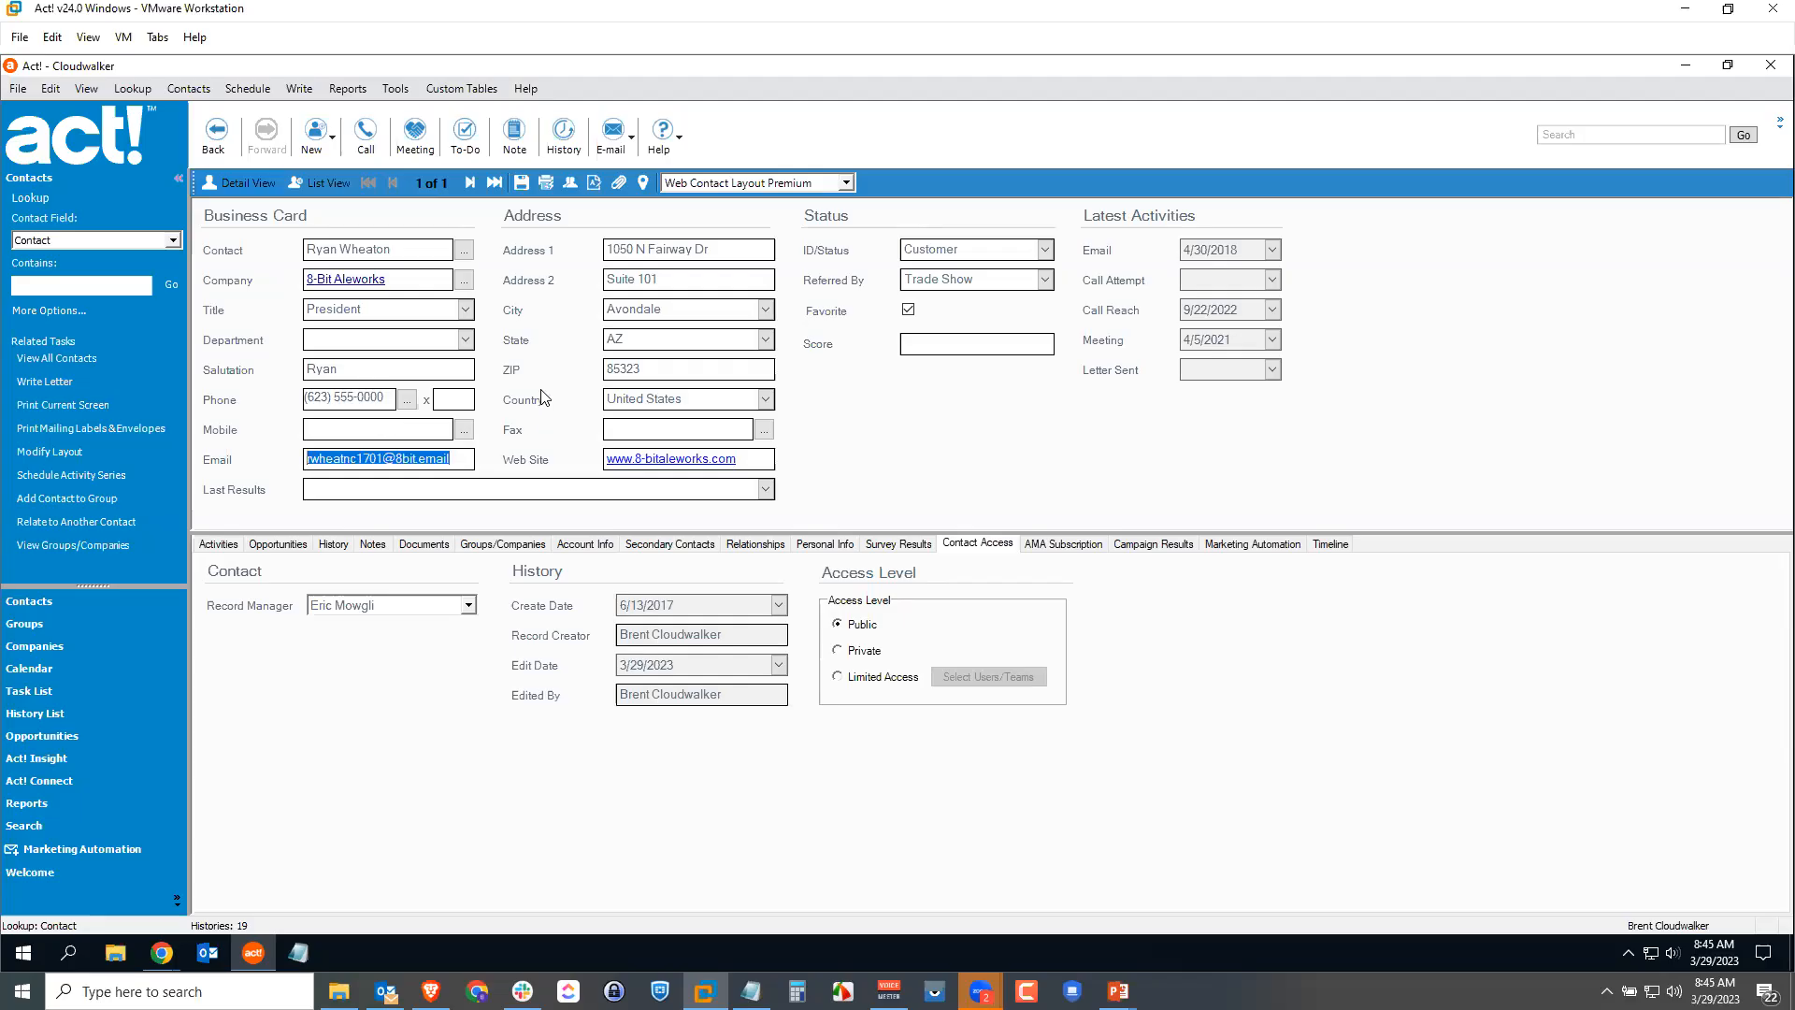
{"action": "left_click", "coordinate": [312, 136]}
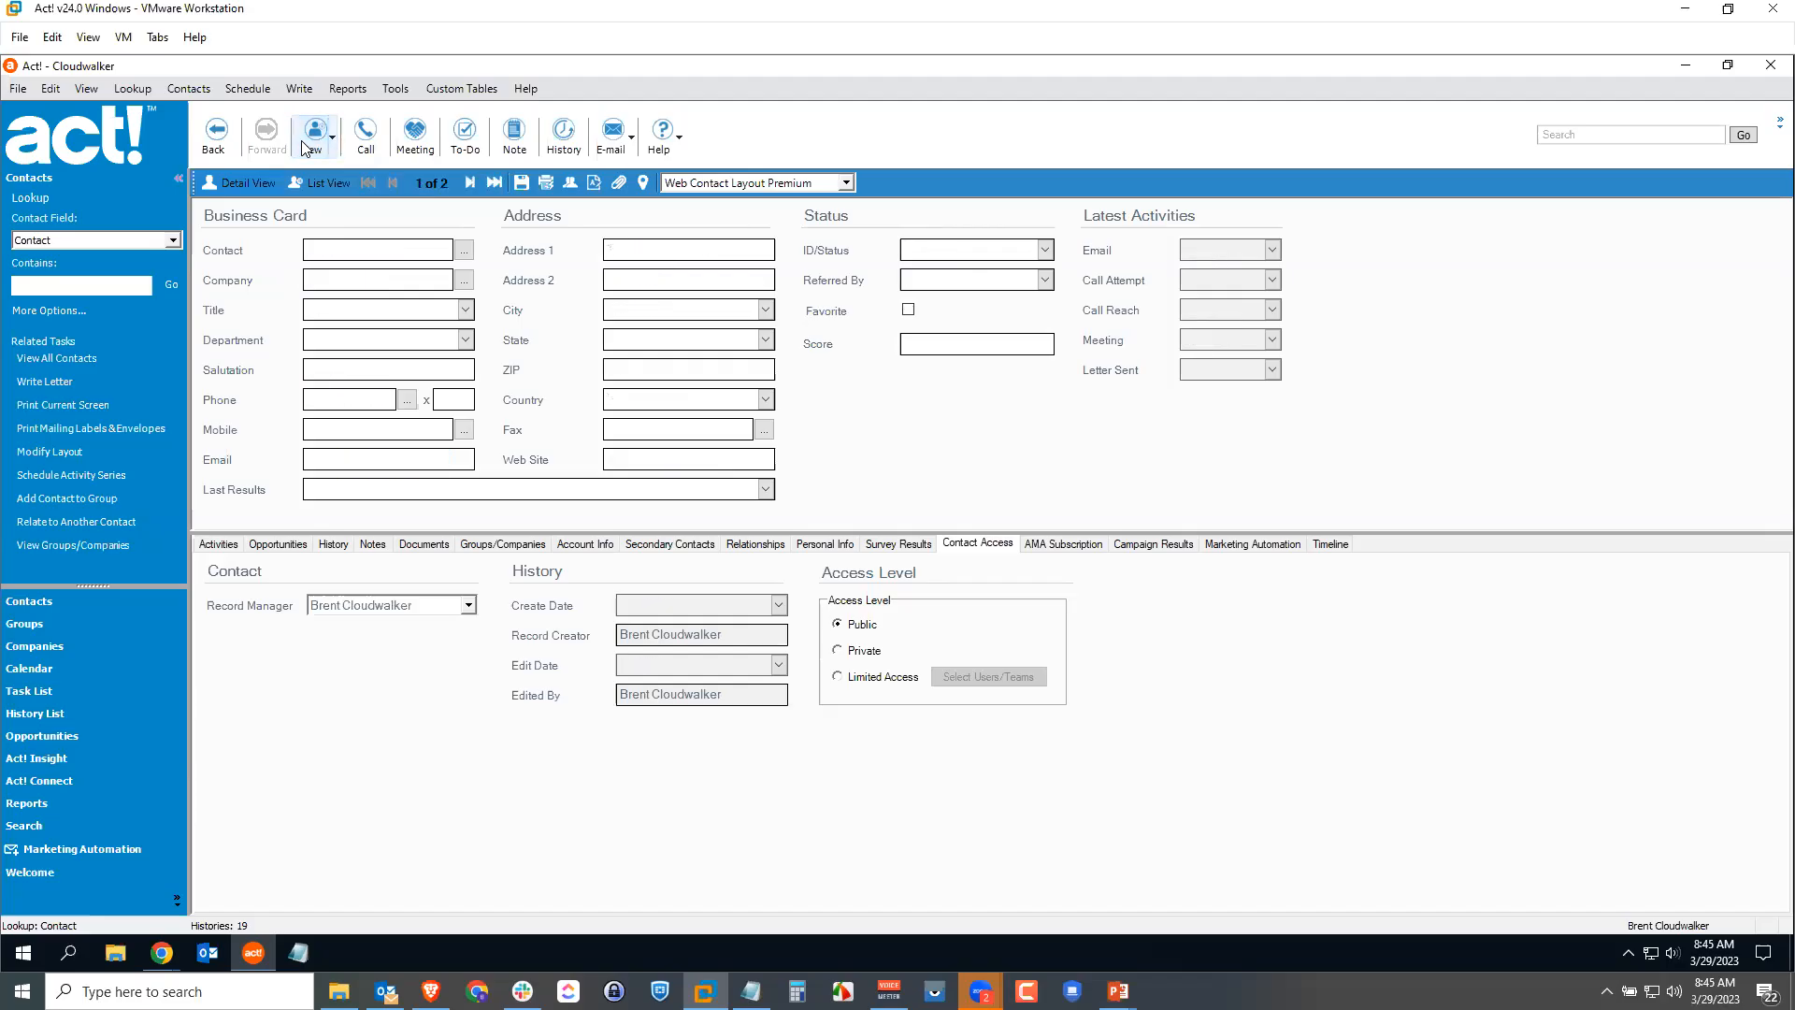
{"action": "type", "text": "Ryan Wheaton"}
{"action": "left_click", "coordinate": [324, 456]}
{"action": "key", "text": "ctrl+v"}
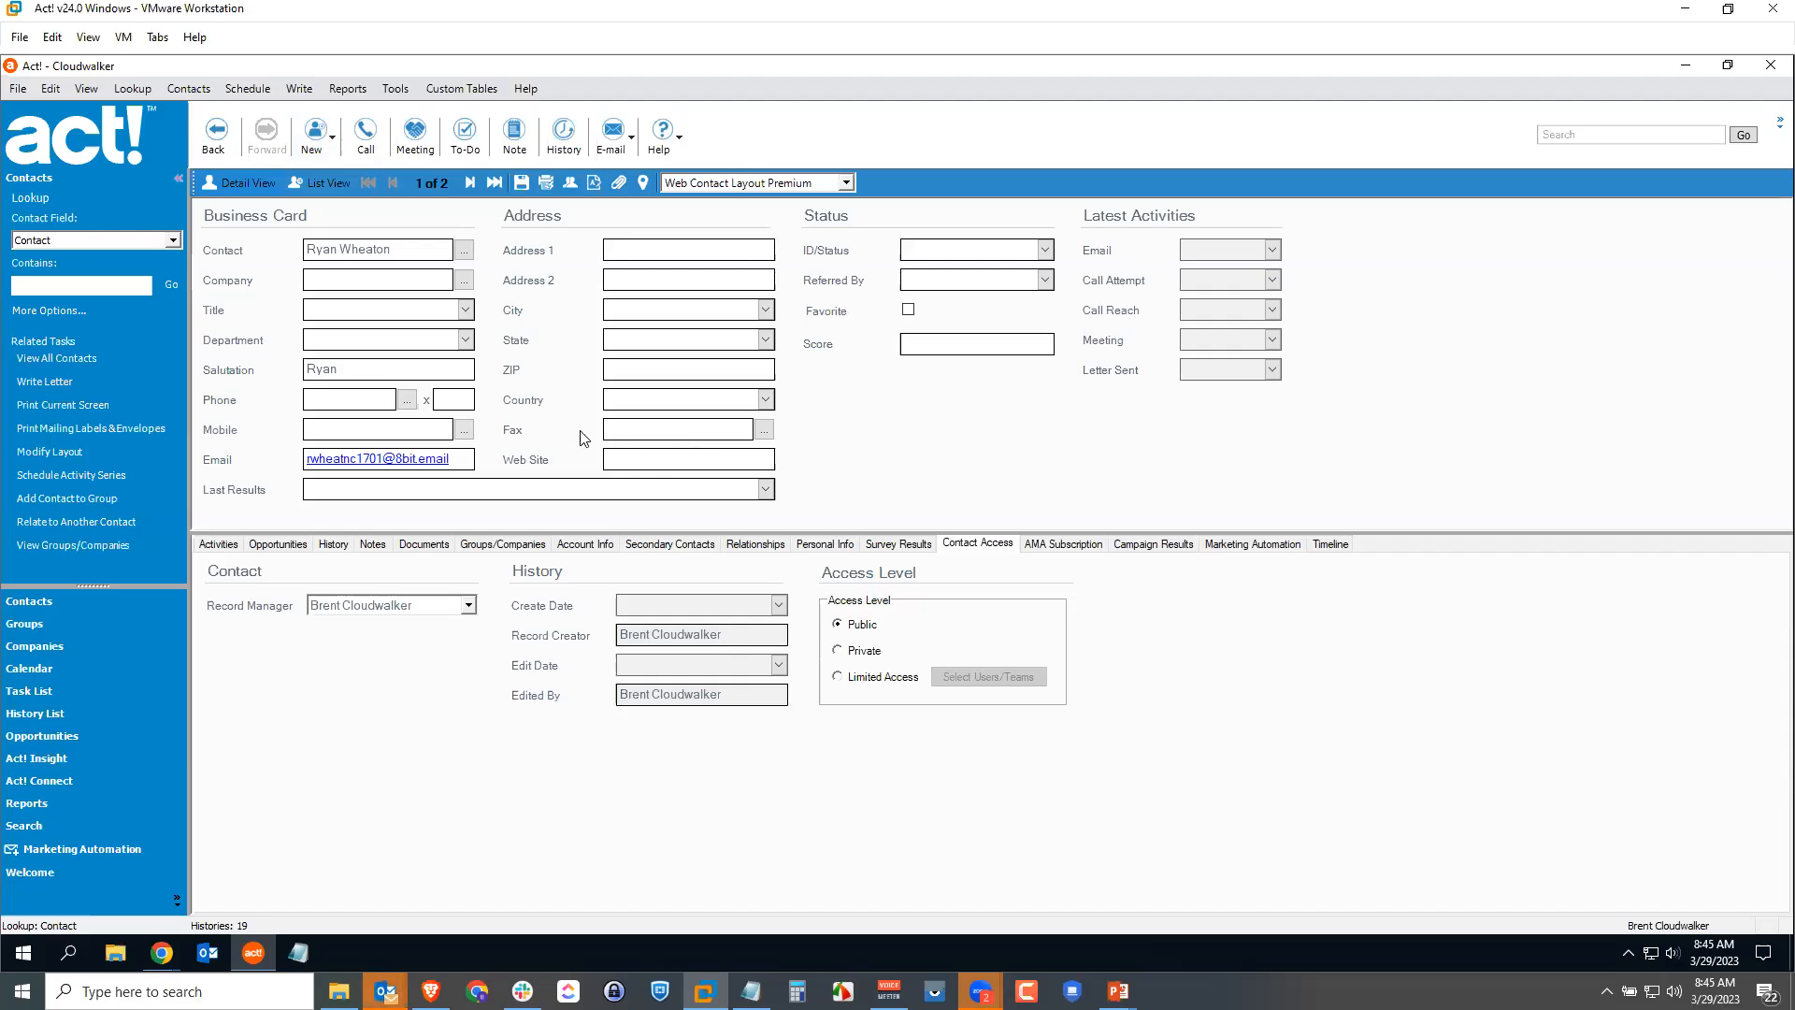
Step: Commit the e-mail, answer No to the duplicate warning, and erase the pasted e-mail
{"action": "left_click", "coordinate": [521, 183]}
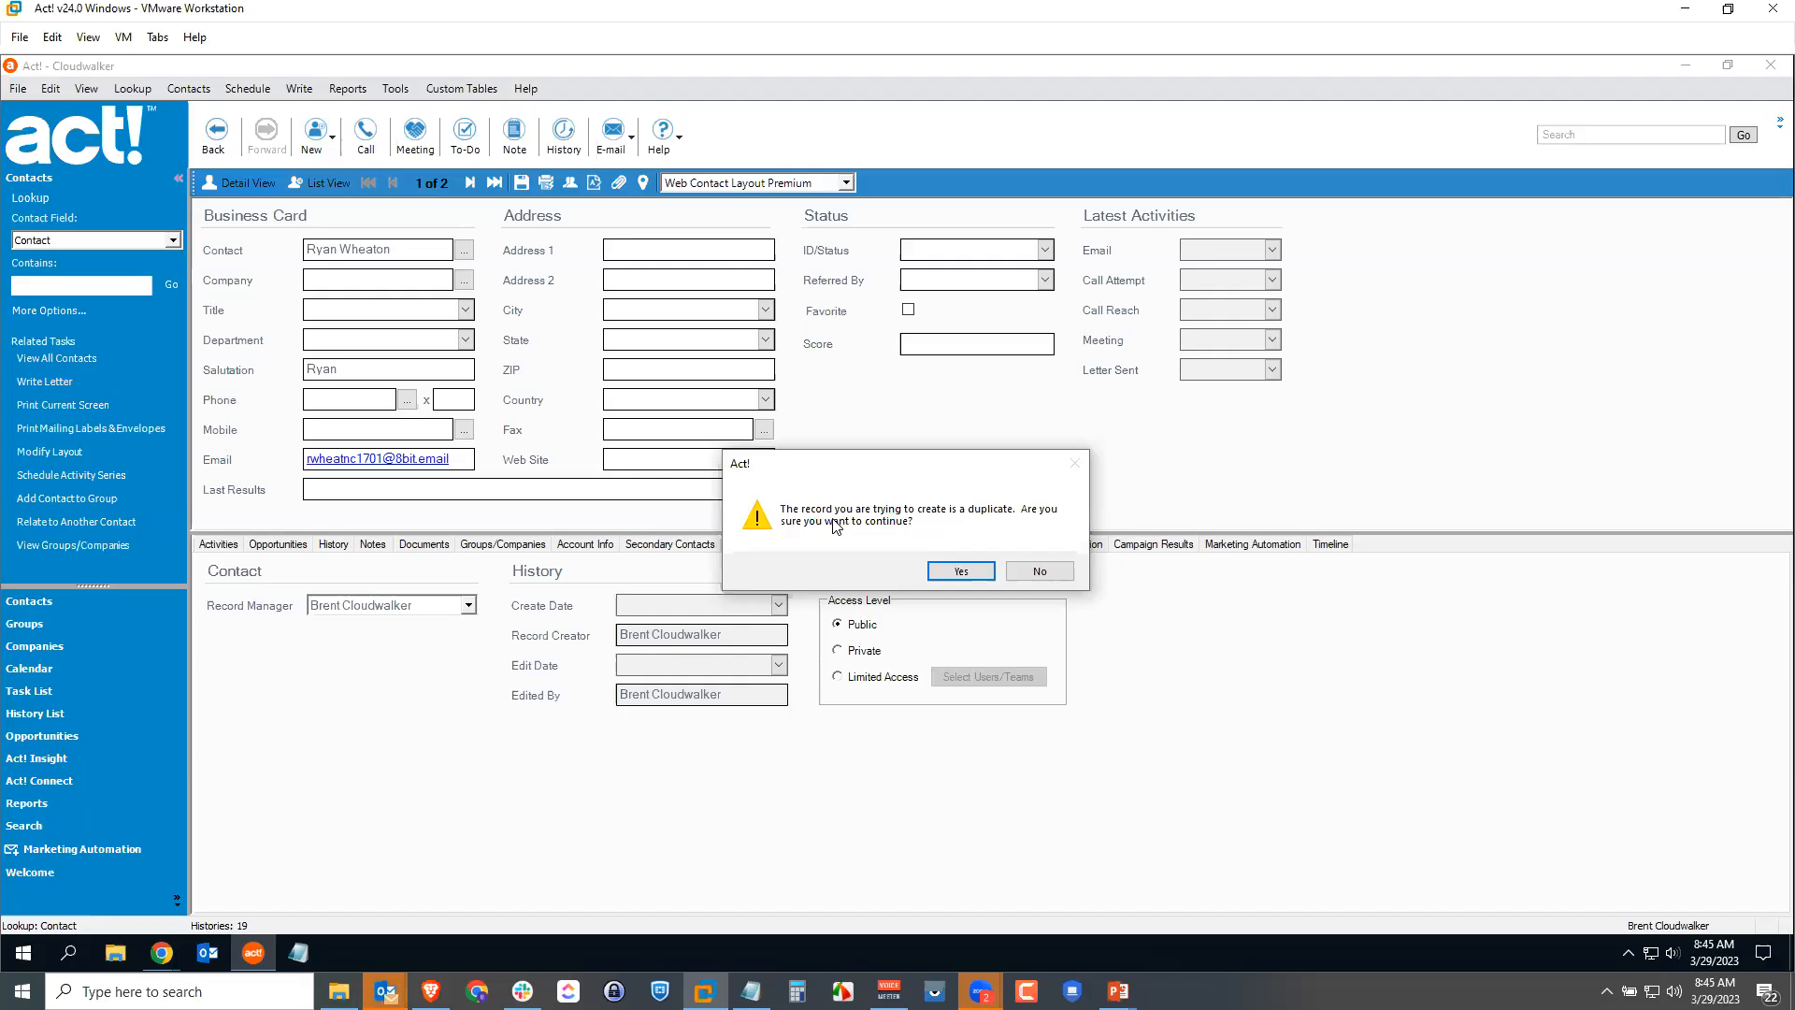
{"action": "left_click", "coordinate": [1038, 572]}
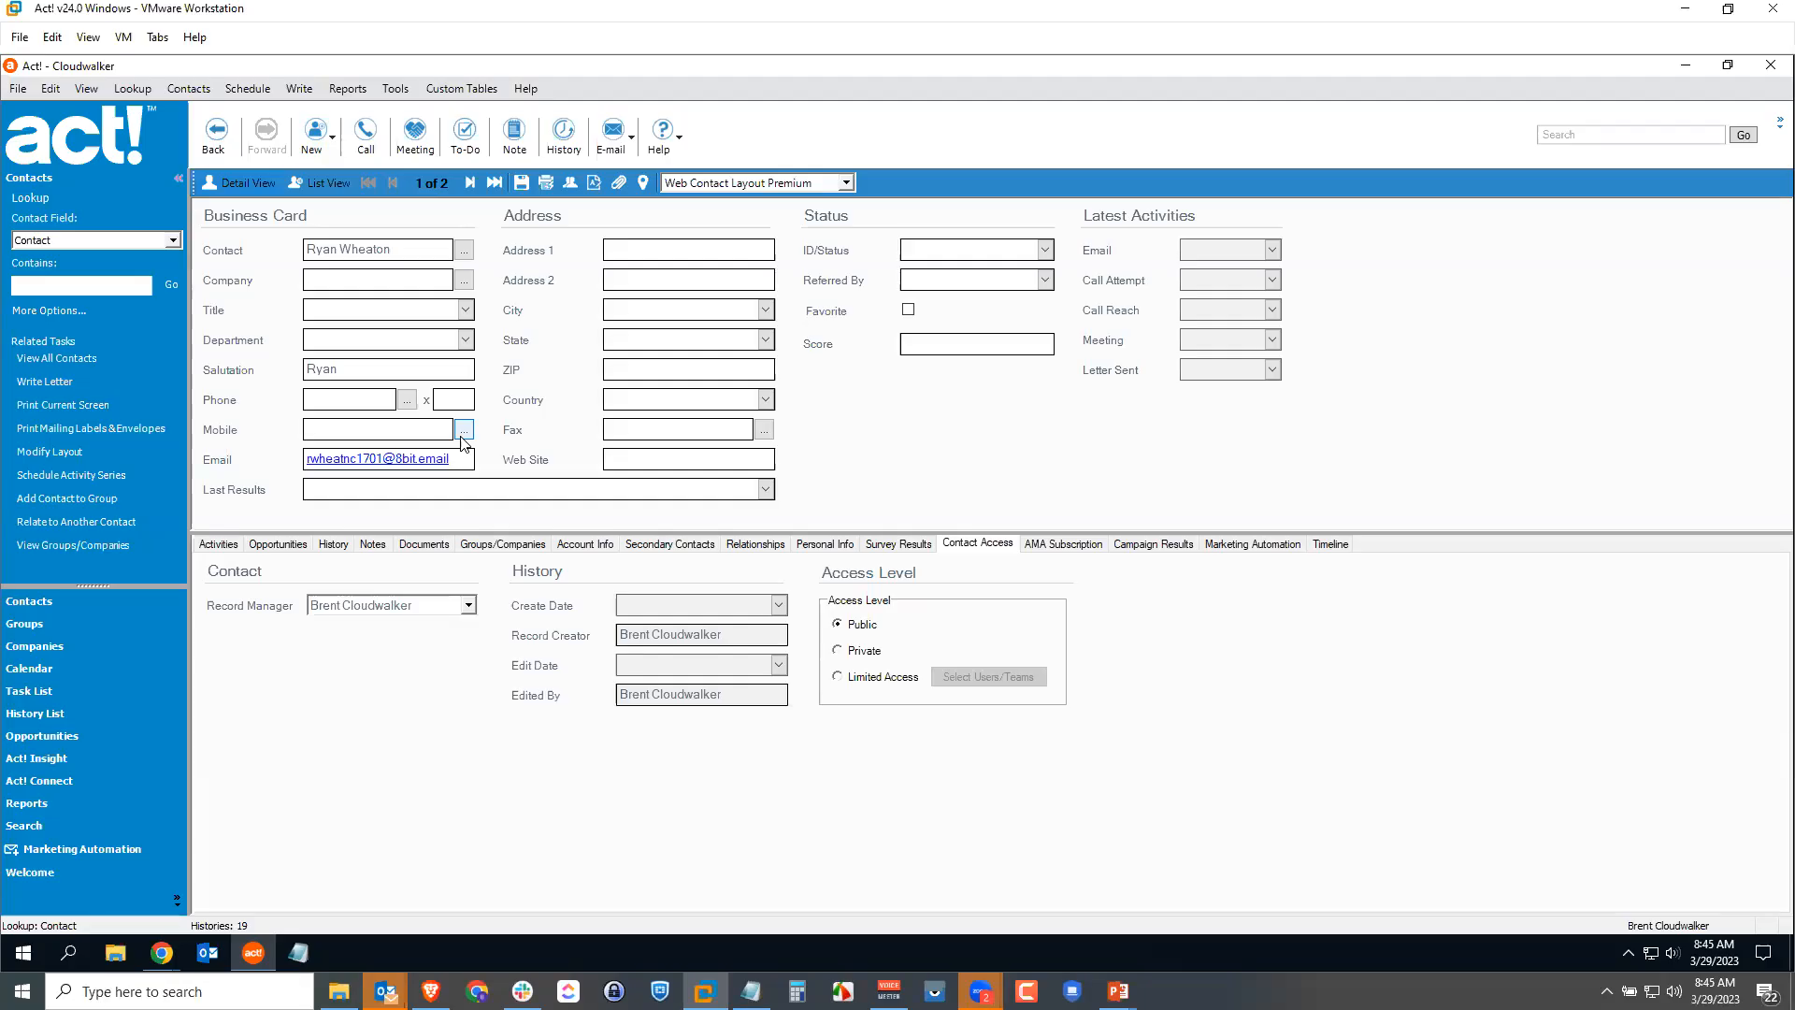
{"action": "key", "text": "BackSpace"}
{"action": "key", "text": "BackSpace"}
{"action": "key", "text": "BackSpace"}
{"action": "key", "text": "BackSpace"}
{"action": "key", "text": "BackSpace"}
{"action": "key", "text": "BackSpace"}
{"action": "key", "text": "BackSpace"}
{"action": "key", "text": "BackSpace"}
{"action": "key", "text": "BackSpace"}
{"action": "key", "text": "BackSpace"}
{"action": "key", "text": "BackSpace"}
{"action": "key", "text": "BackSpace"}
{"action": "key", "text": "BackSpace"}
{"action": "key", "text": "BackSpace"}
{"action": "key", "text": "BackSpace"}
{"action": "key", "text": "BackSpace"}
{"action": "key", "text": "BackSpace"}
{"action": "key", "text": "BackSpace"}
{"action": "key", "text": "BackSpace"}
{"action": "key", "text": "BackSpace"}
{"action": "left_click_drag", "start_coordinate": [394, 250], "coordinate": [250, 250]}
{"action": "key", "text": "Tab"}
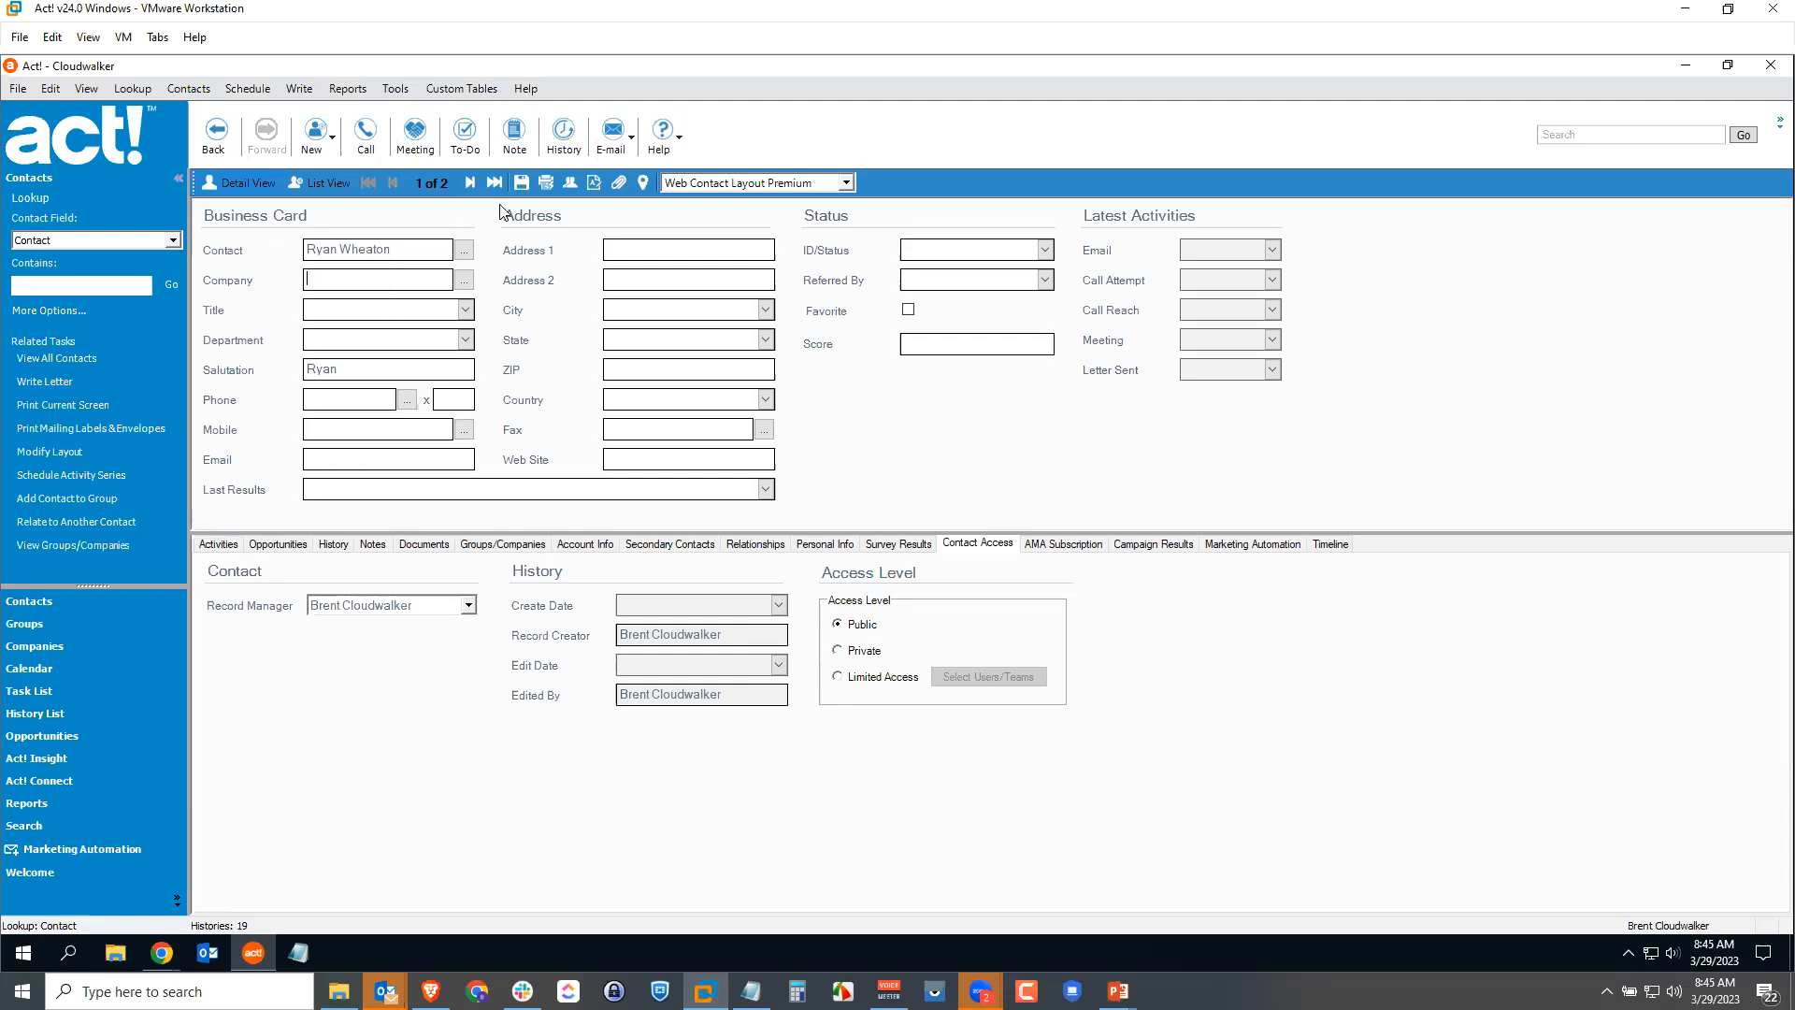
Step: Save the test contact, then delete it via Contacts > Delete Contact and confirm
{"action": "left_click", "coordinate": [522, 182]}
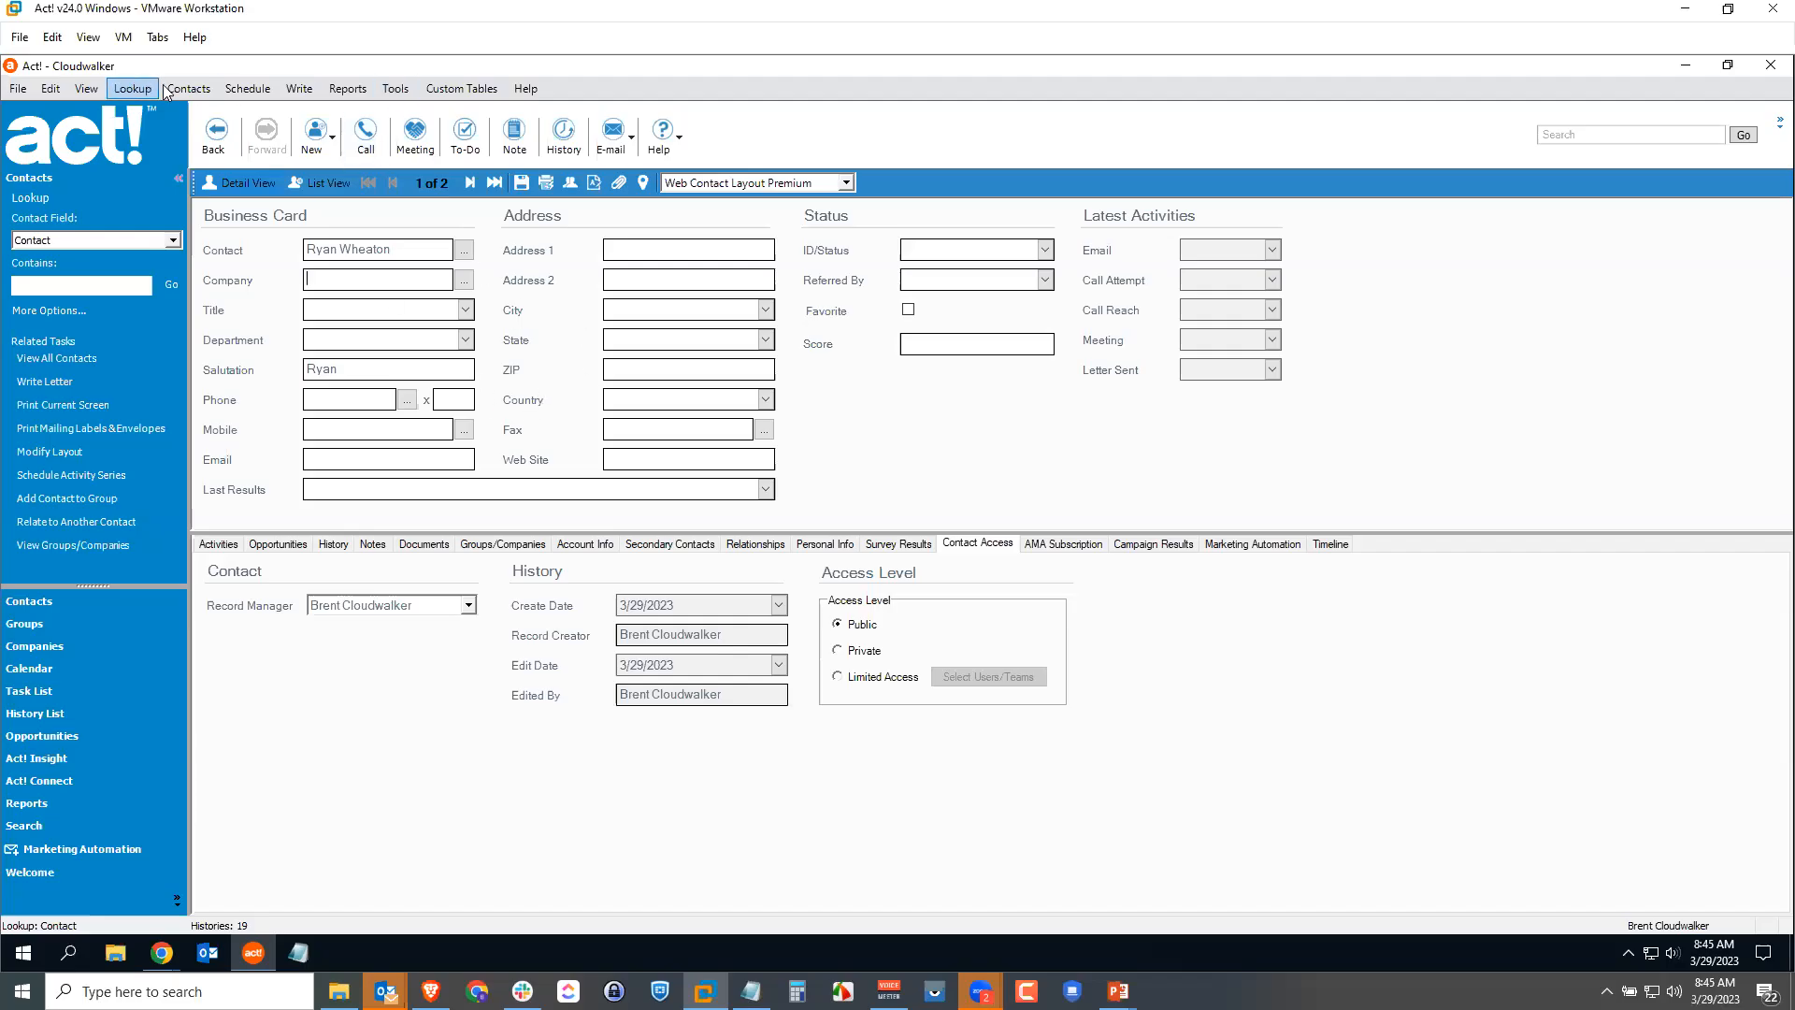
{"action": "left_click", "coordinate": [187, 88]}
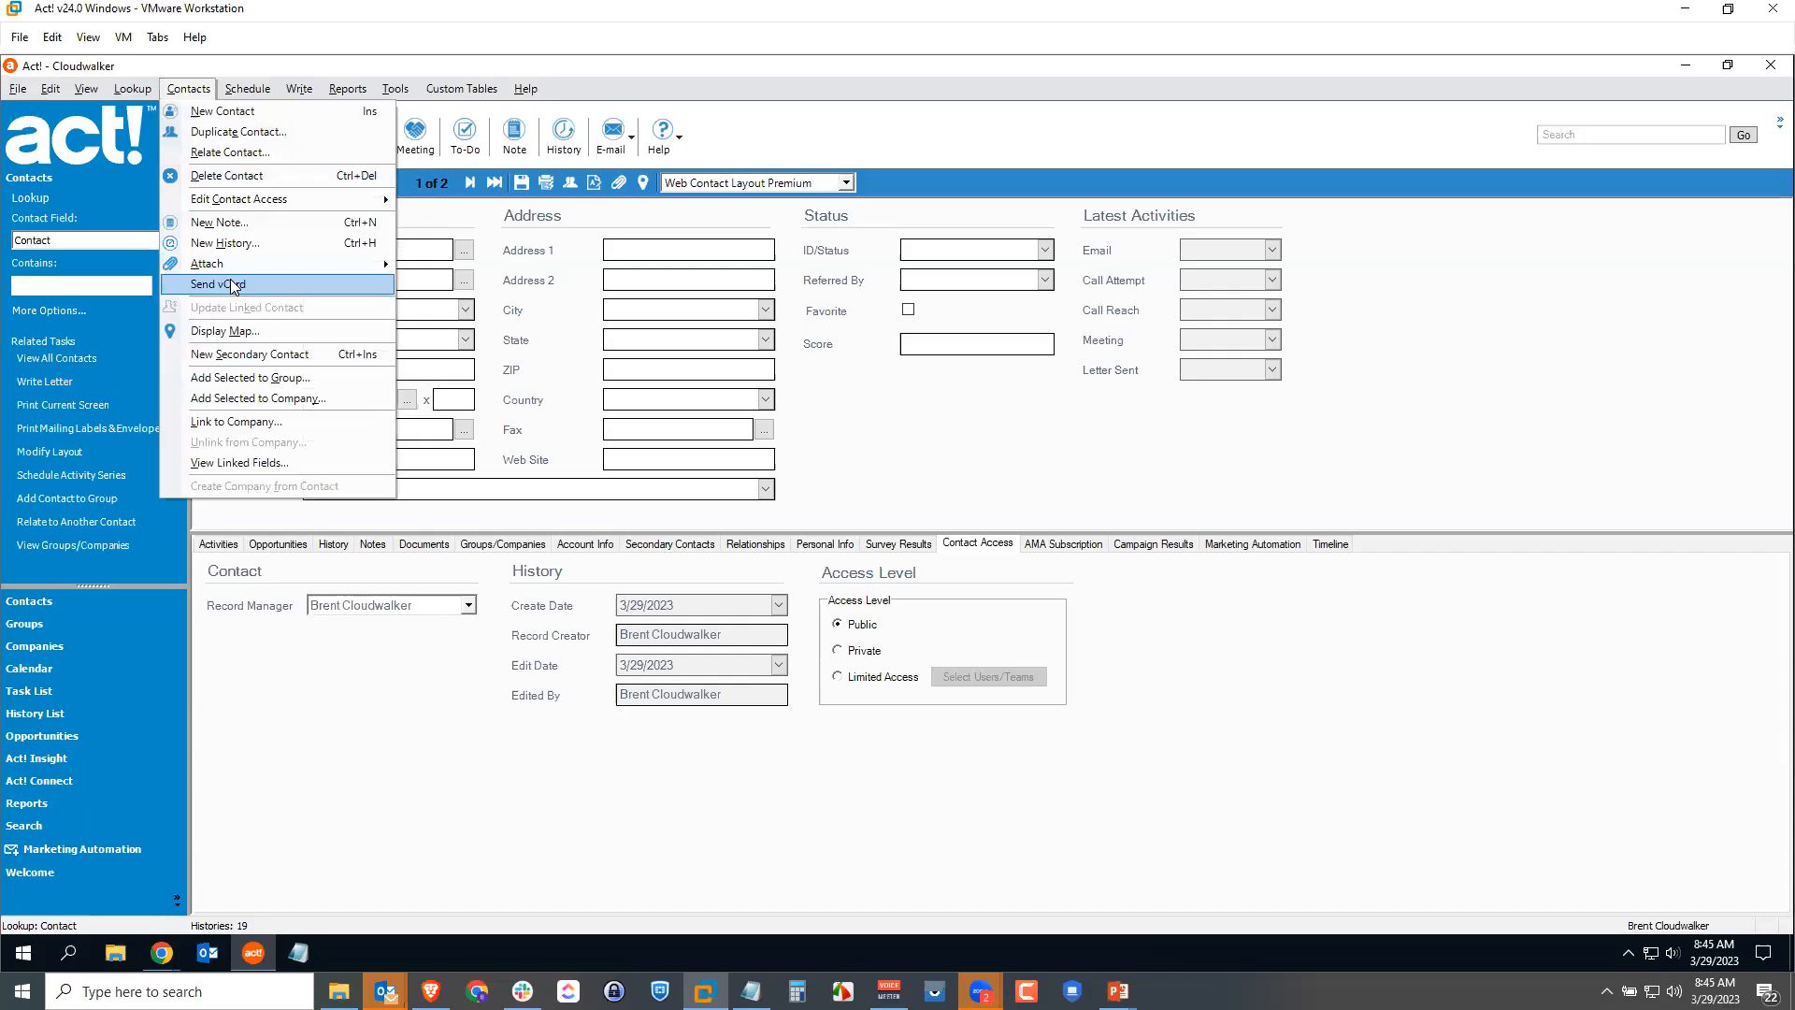
{"action": "left_click", "coordinate": [245, 175]}
{"action": "left_click", "coordinate": [917, 514]}
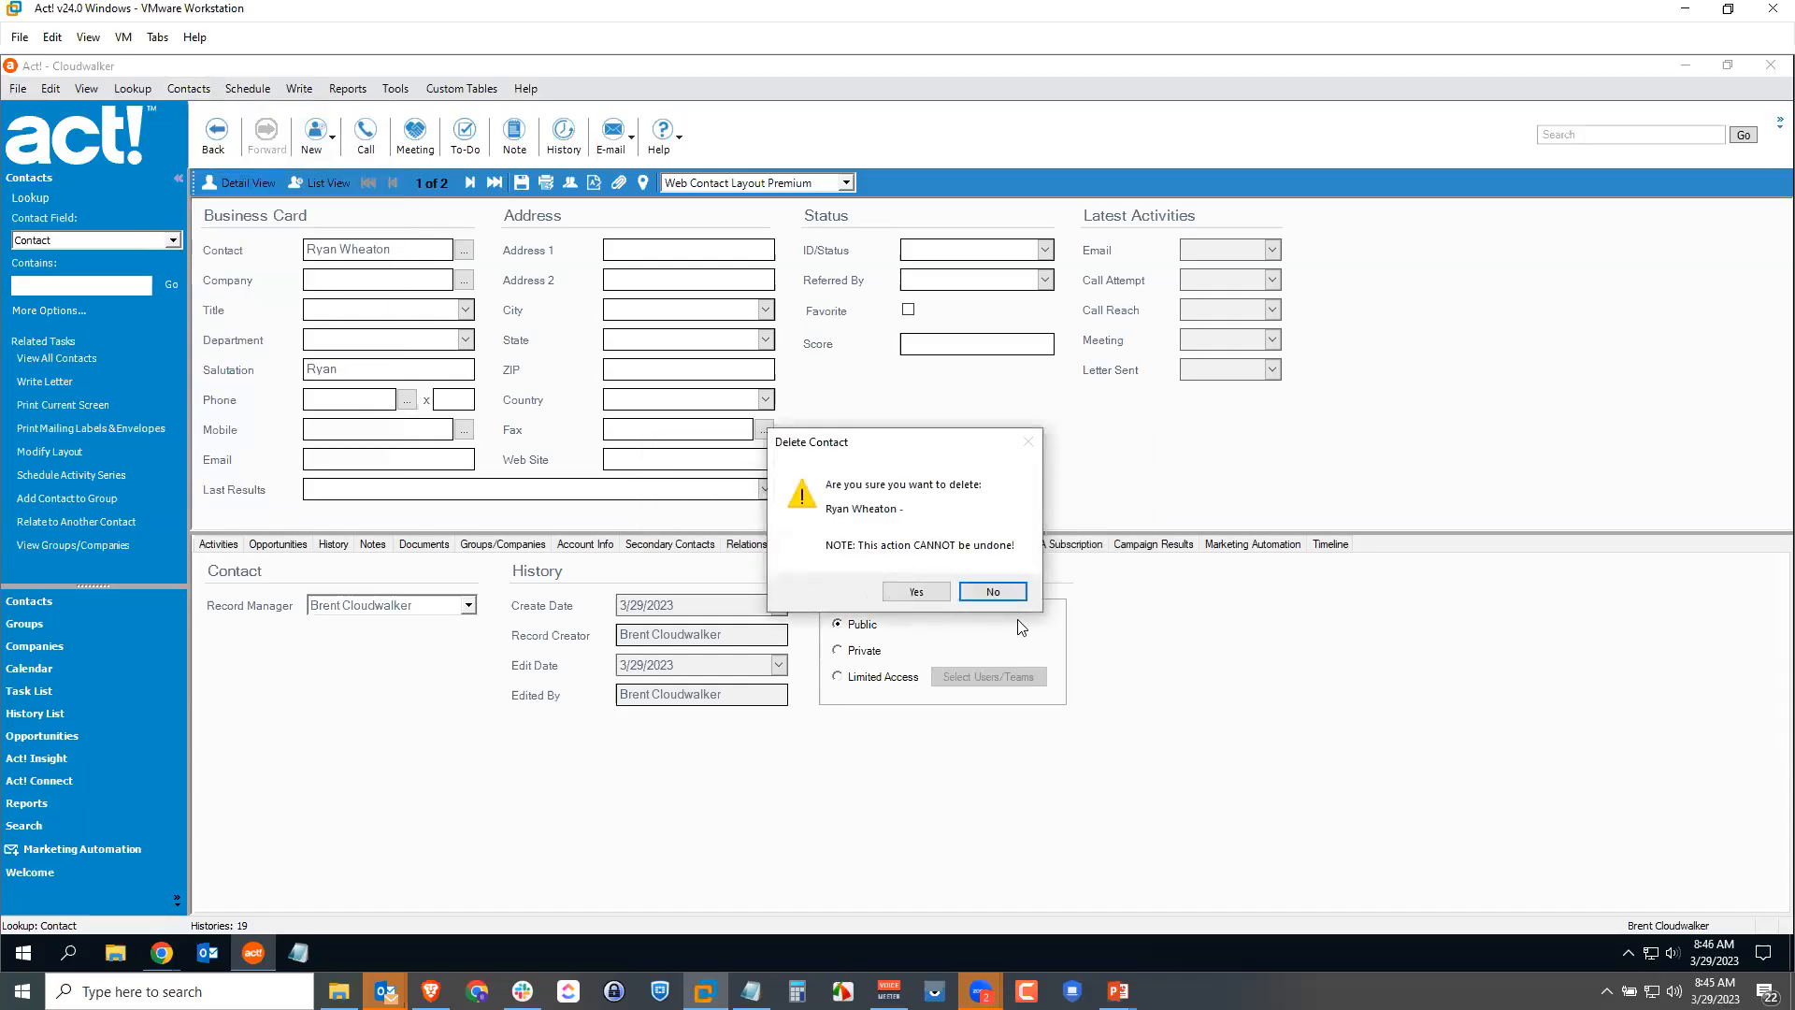
{"action": "left_click", "coordinate": [916, 590]}
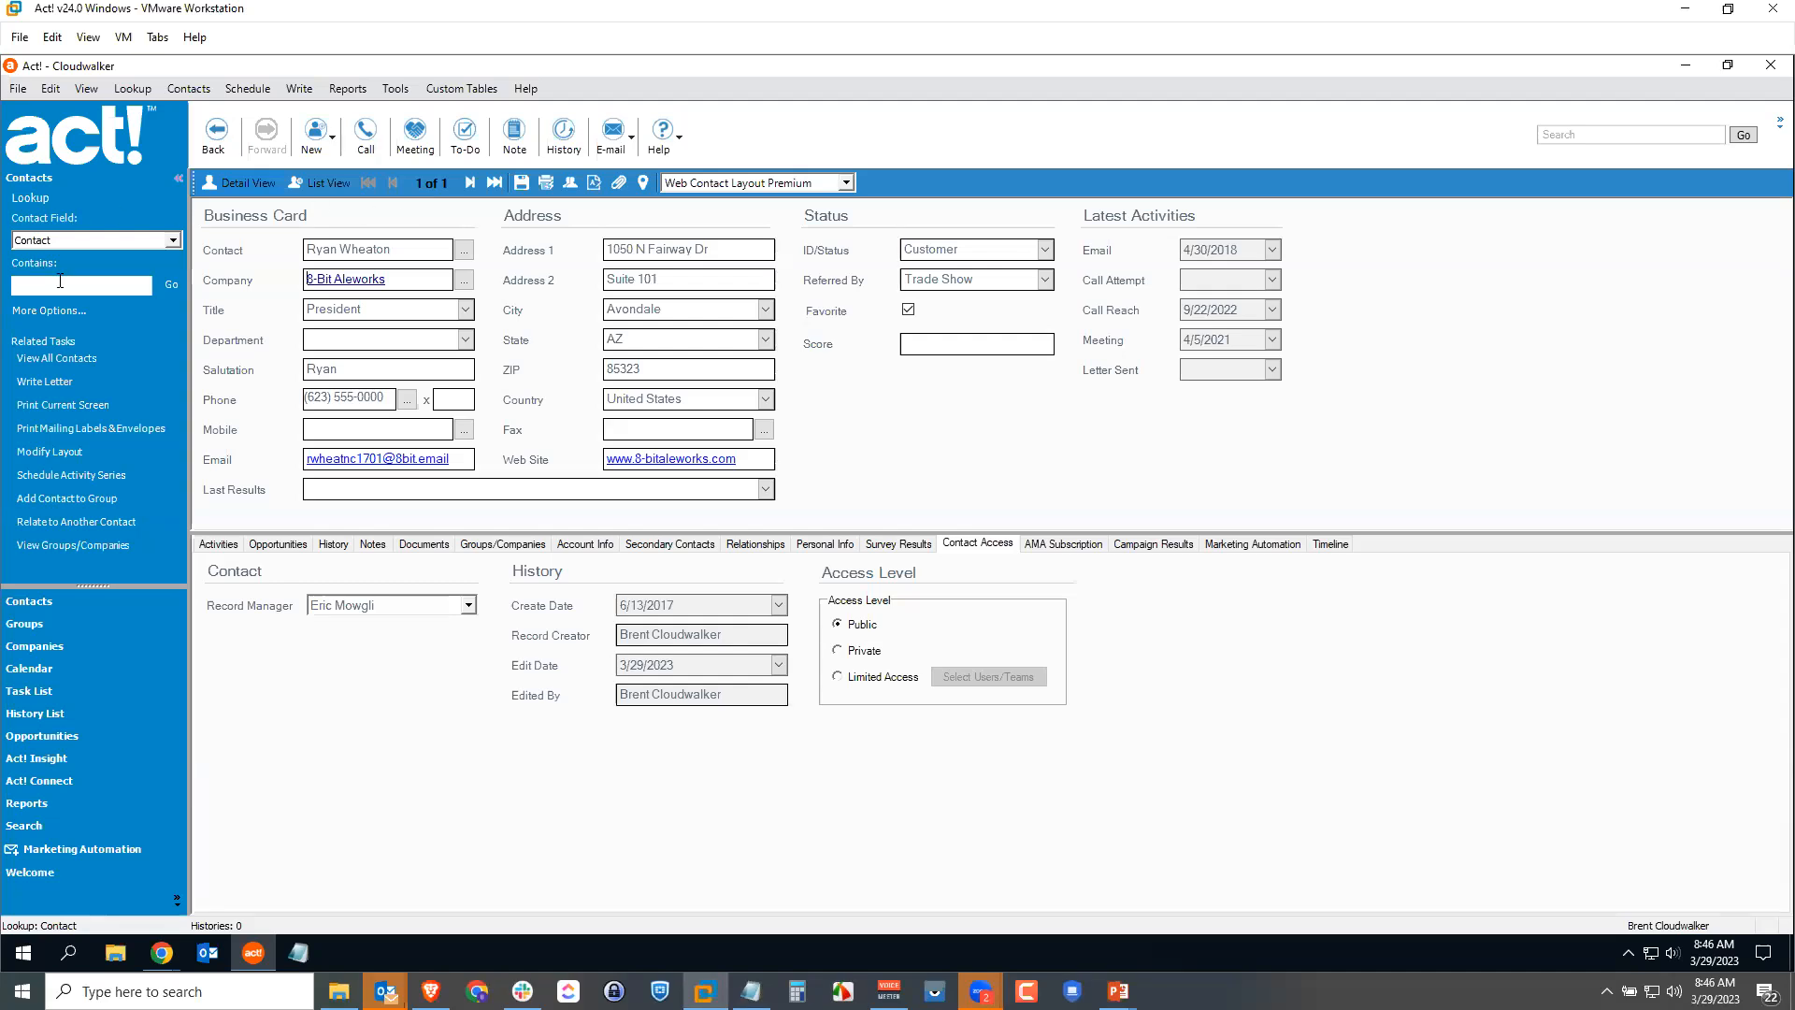
Step: Look up contacts matching 'ill o' and review the first match's activities, opportunities and history
{"action": "type", "text": "ill o"}
{"action": "key", "text": "Return"}
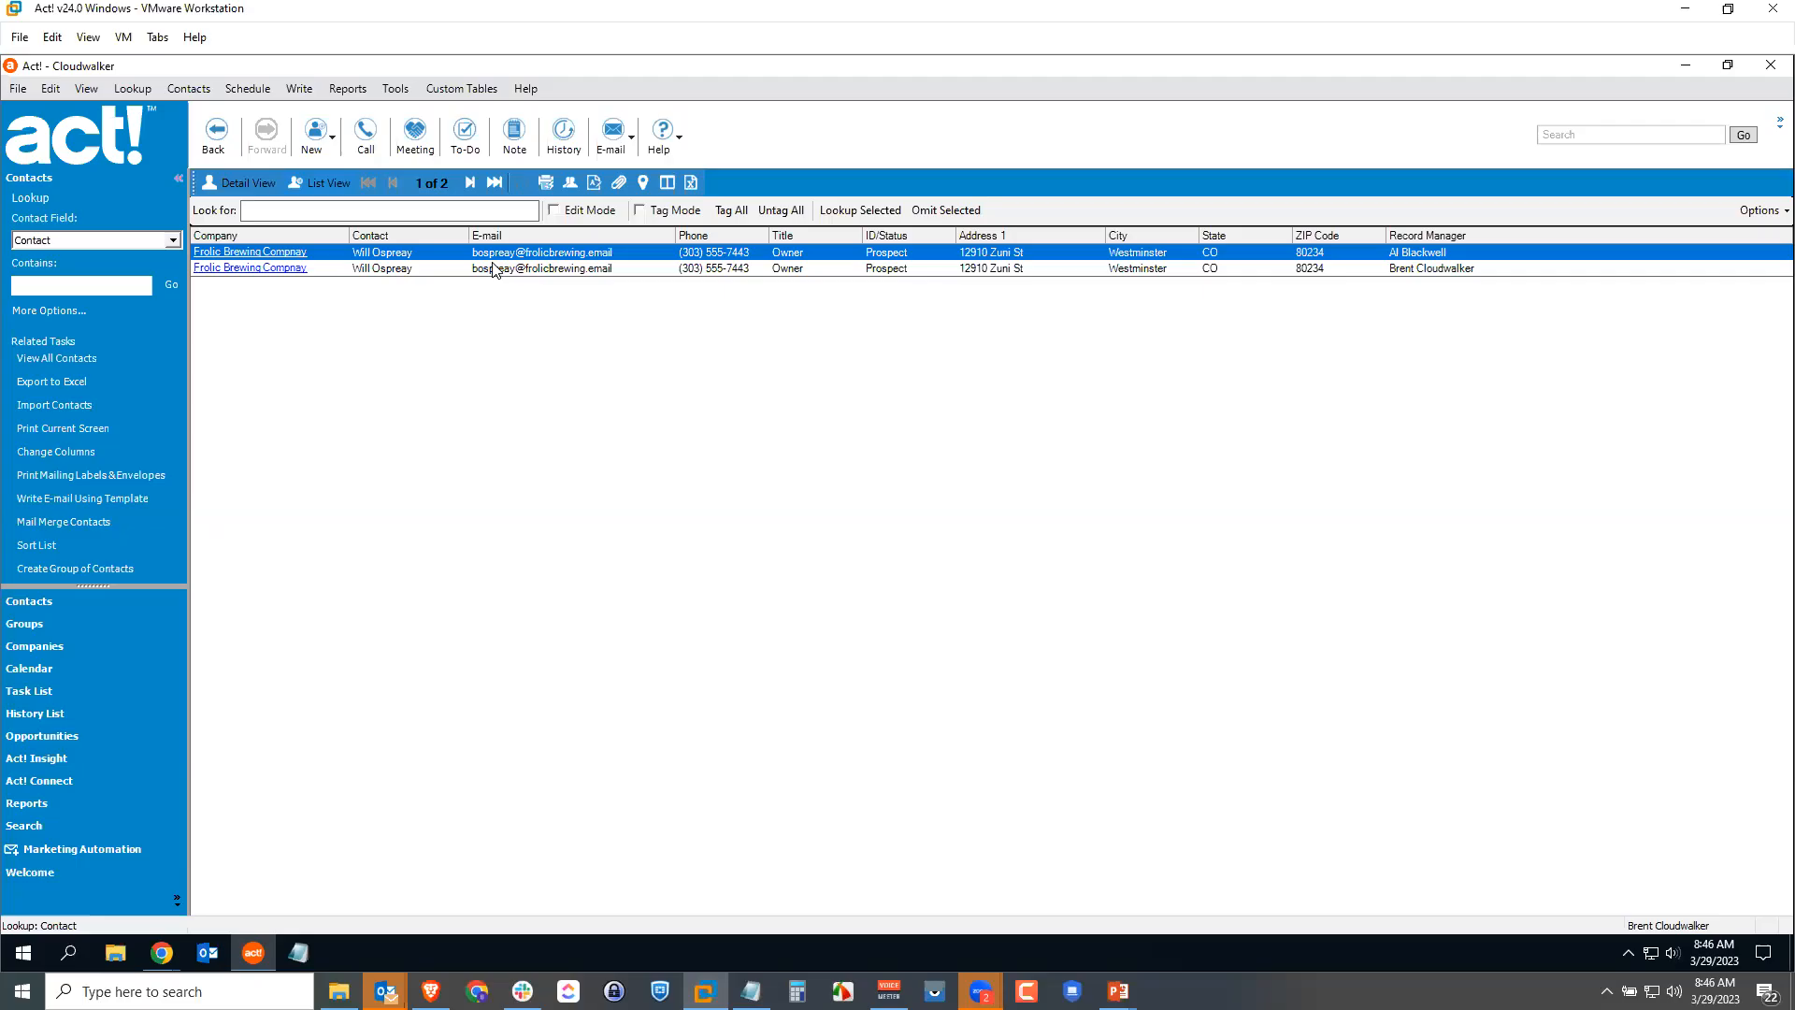
{"action": "double_click", "coordinate": [397, 253]}
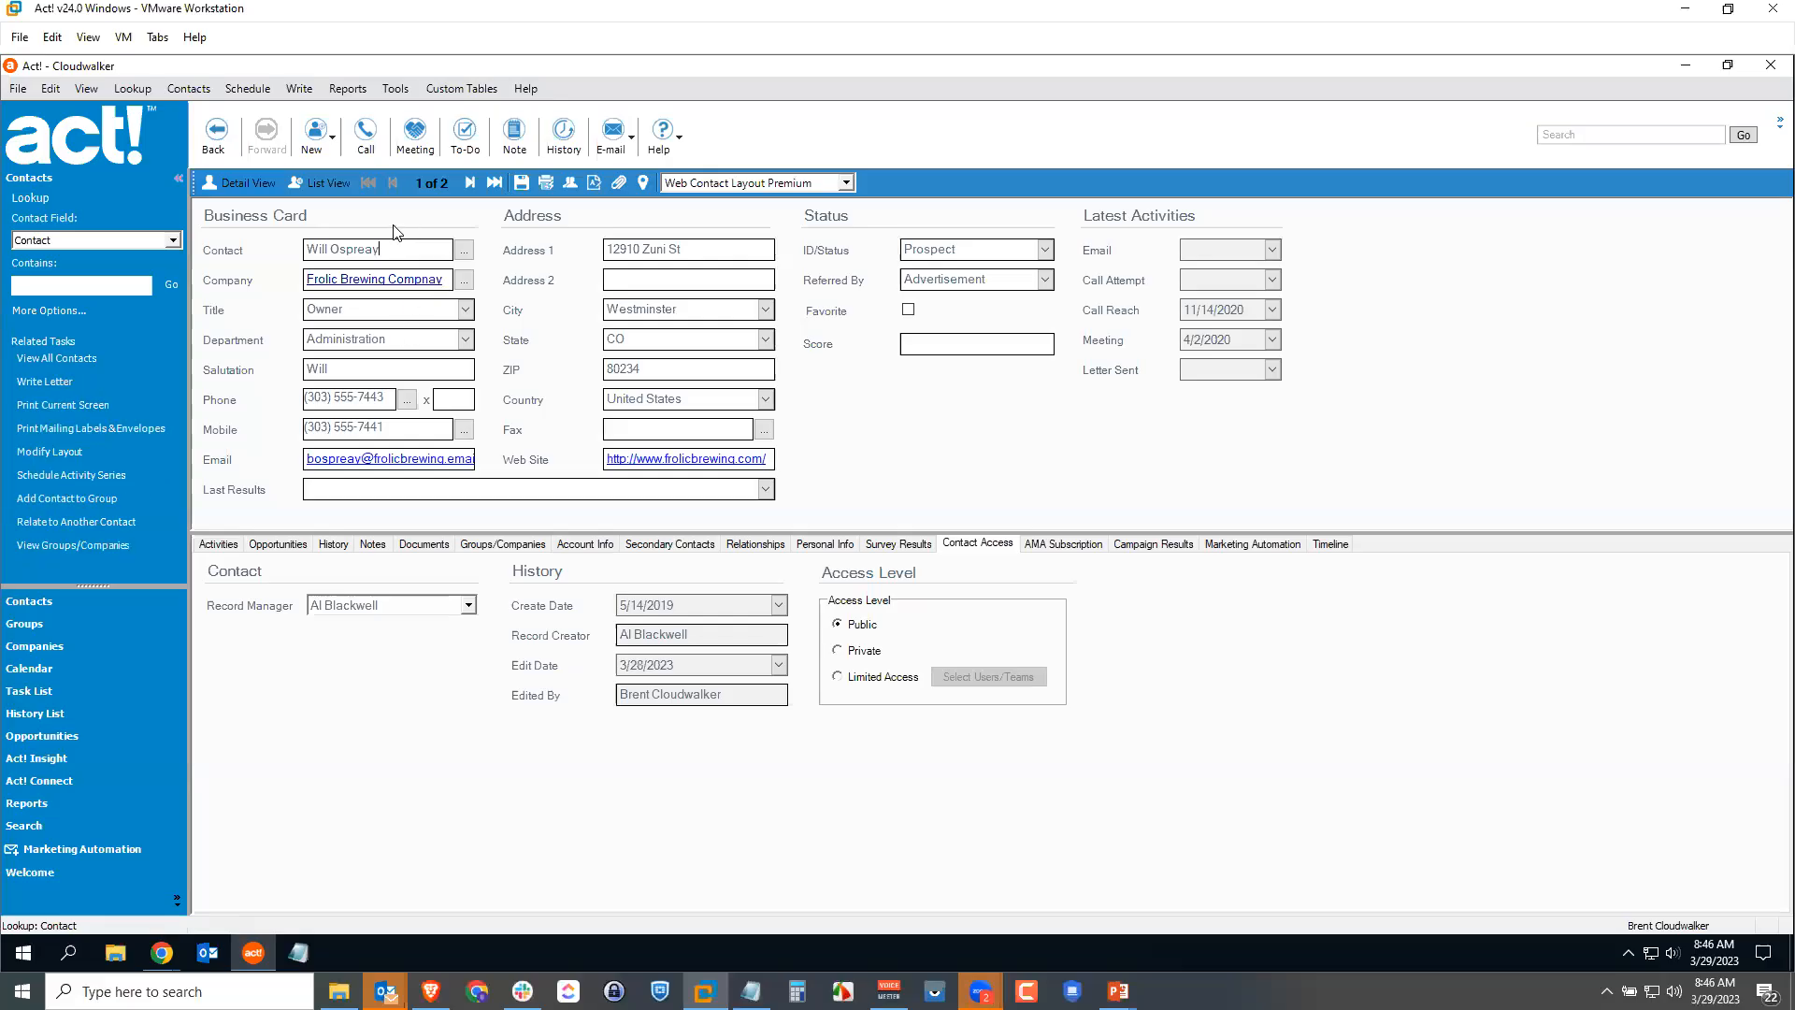
{"action": "left_click", "coordinate": [221, 545]}
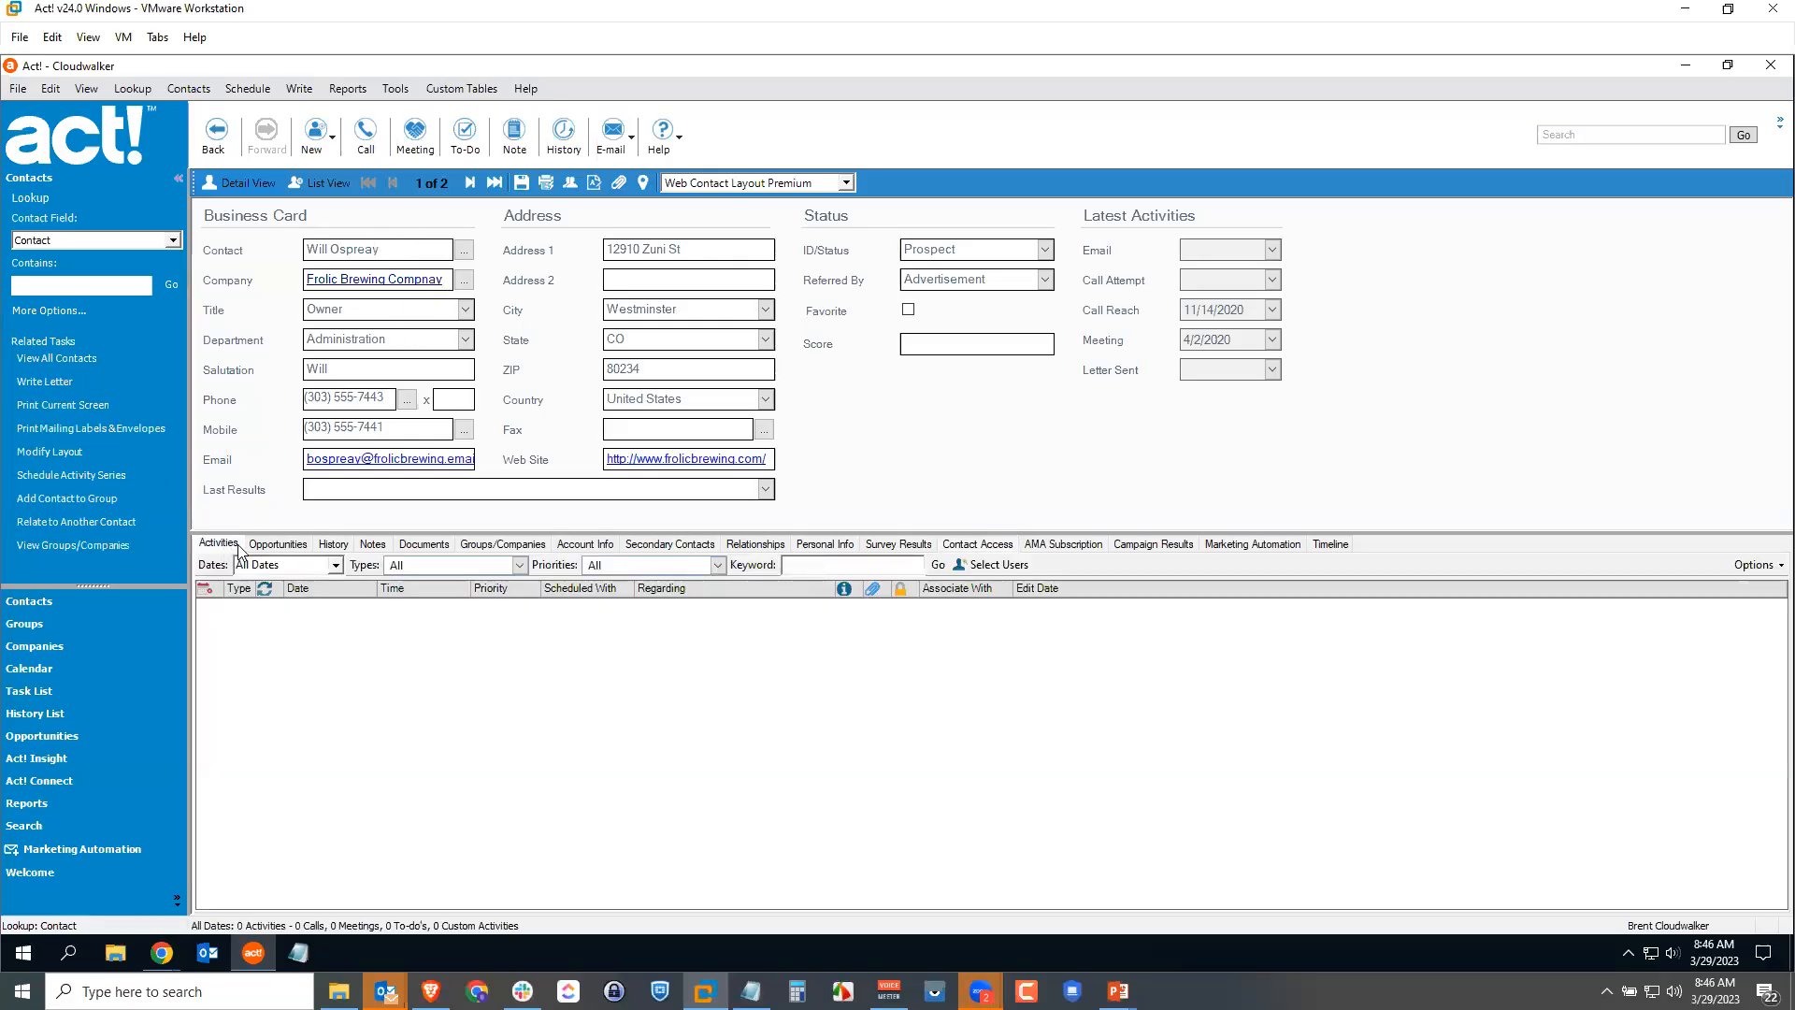
{"action": "left_click", "coordinate": [280, 544]}
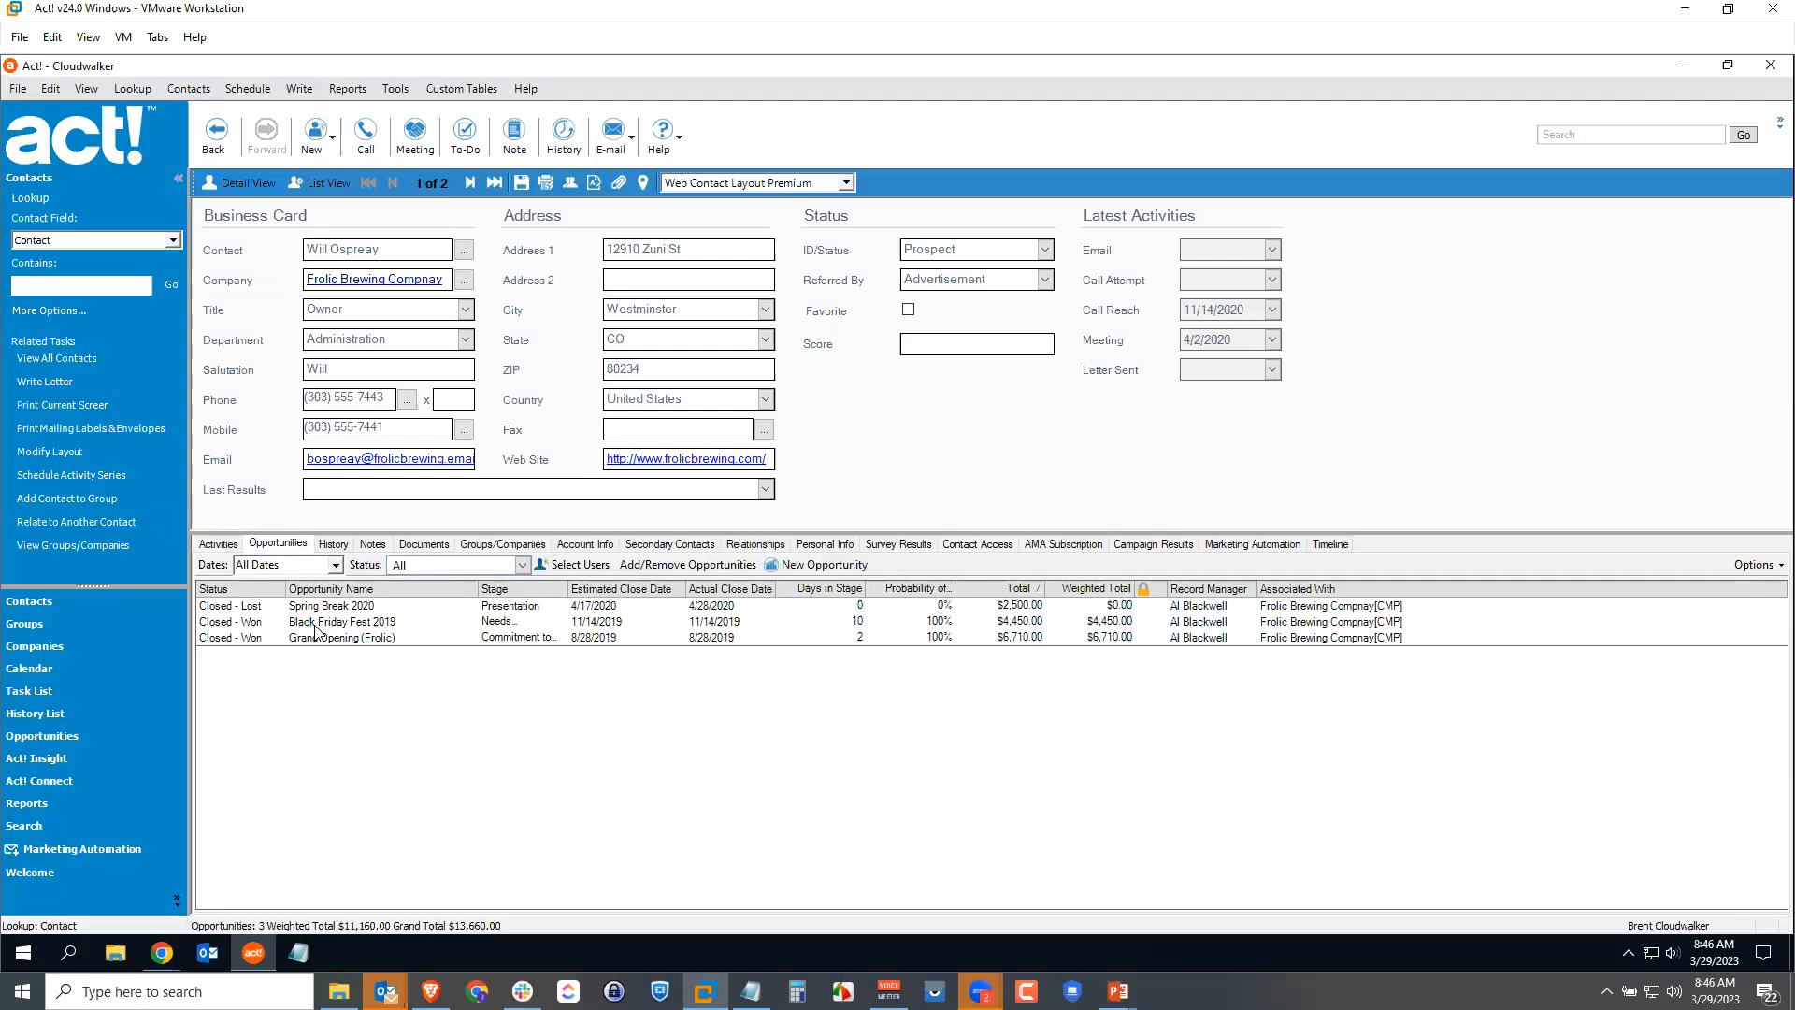
{"action": "mouse_move", "coordinate": [313, 626]}
{"action": "left_click", "coordinate": [334, 544]}
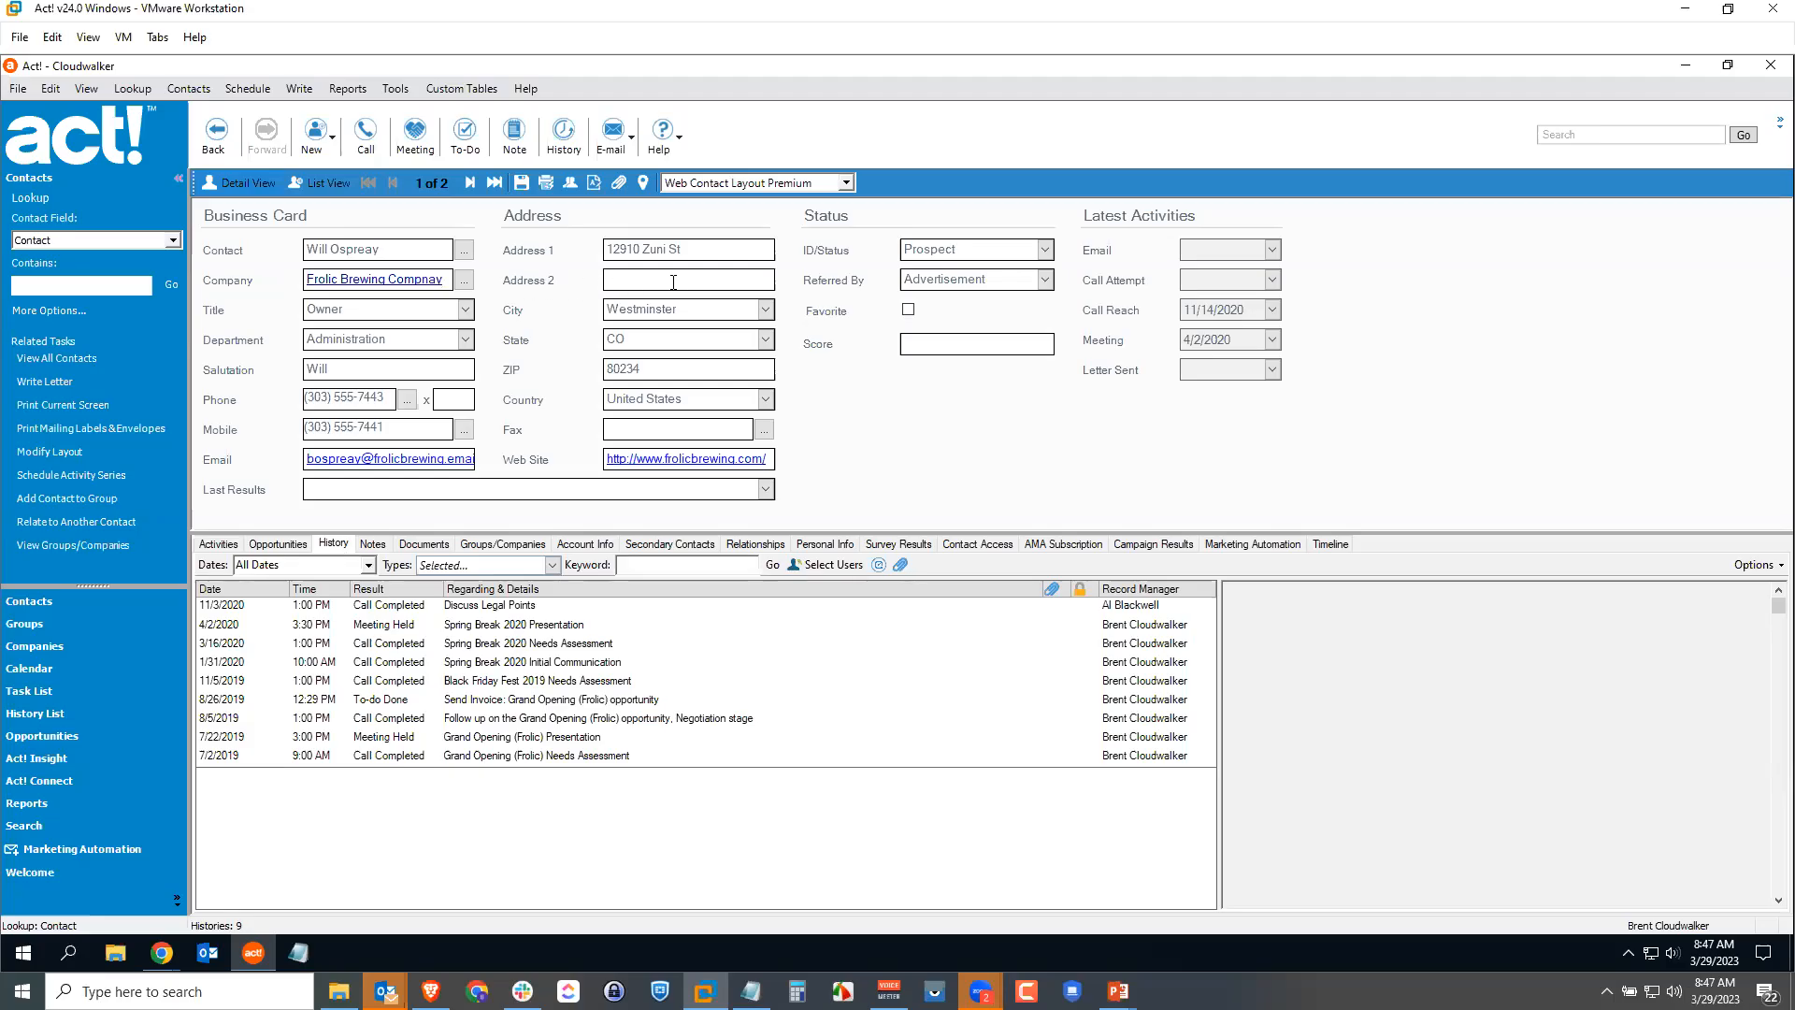
Step: Switch to the second match at Frolic Brewing Company, review its activities and notes, then open Tools
{"action": "left_click", "coordinate": [469, 182]}
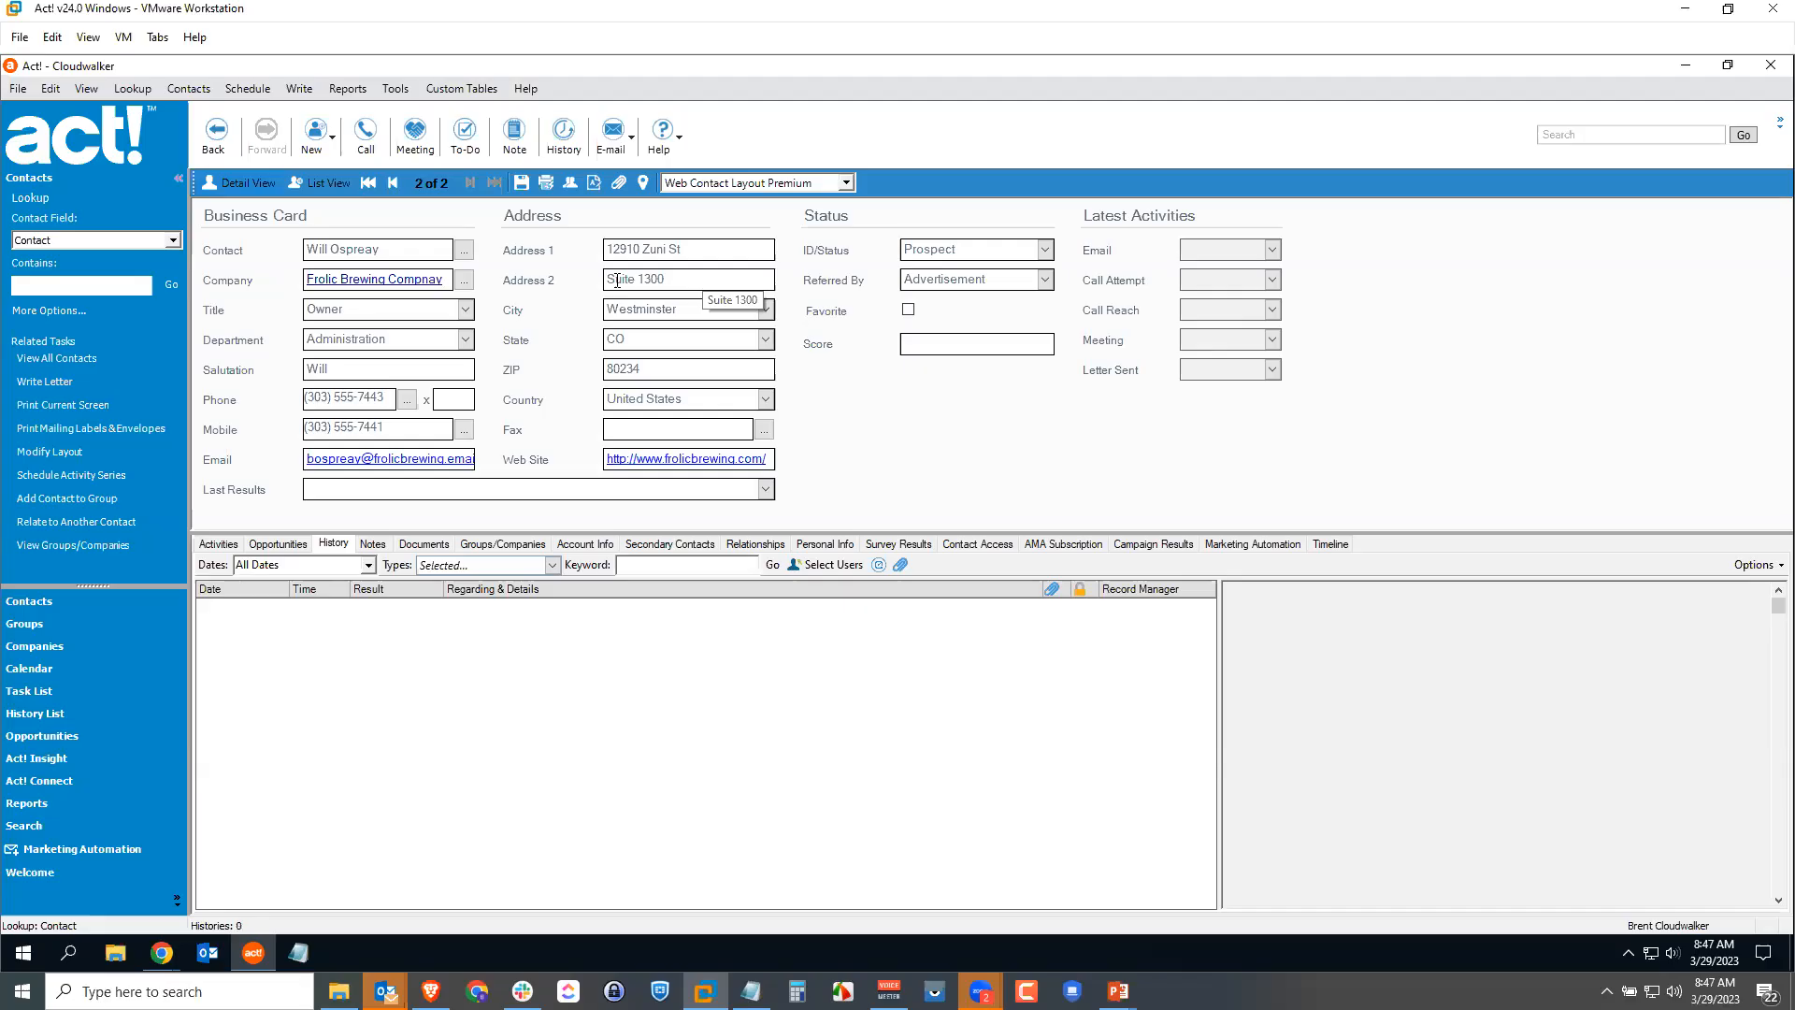
{"action": "left_click", "coordinate": [220, 544]}
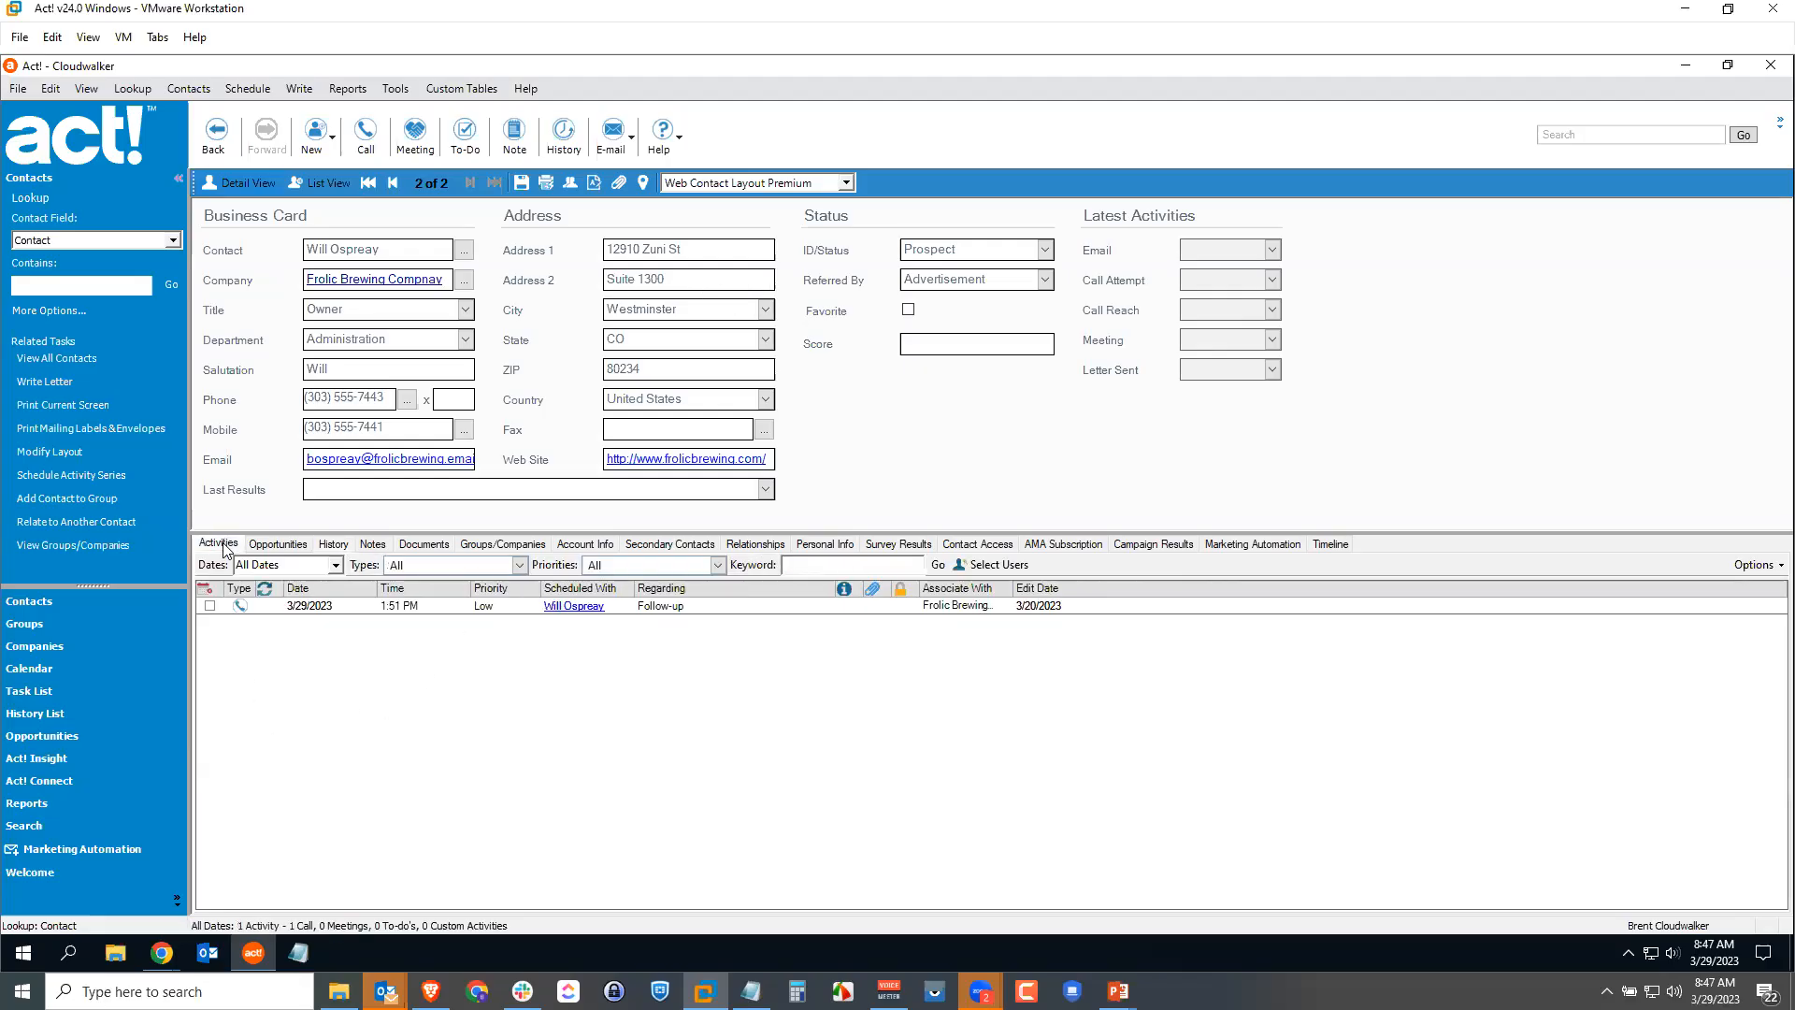
{"action": "left_click", "coordinate": [372, 544]}
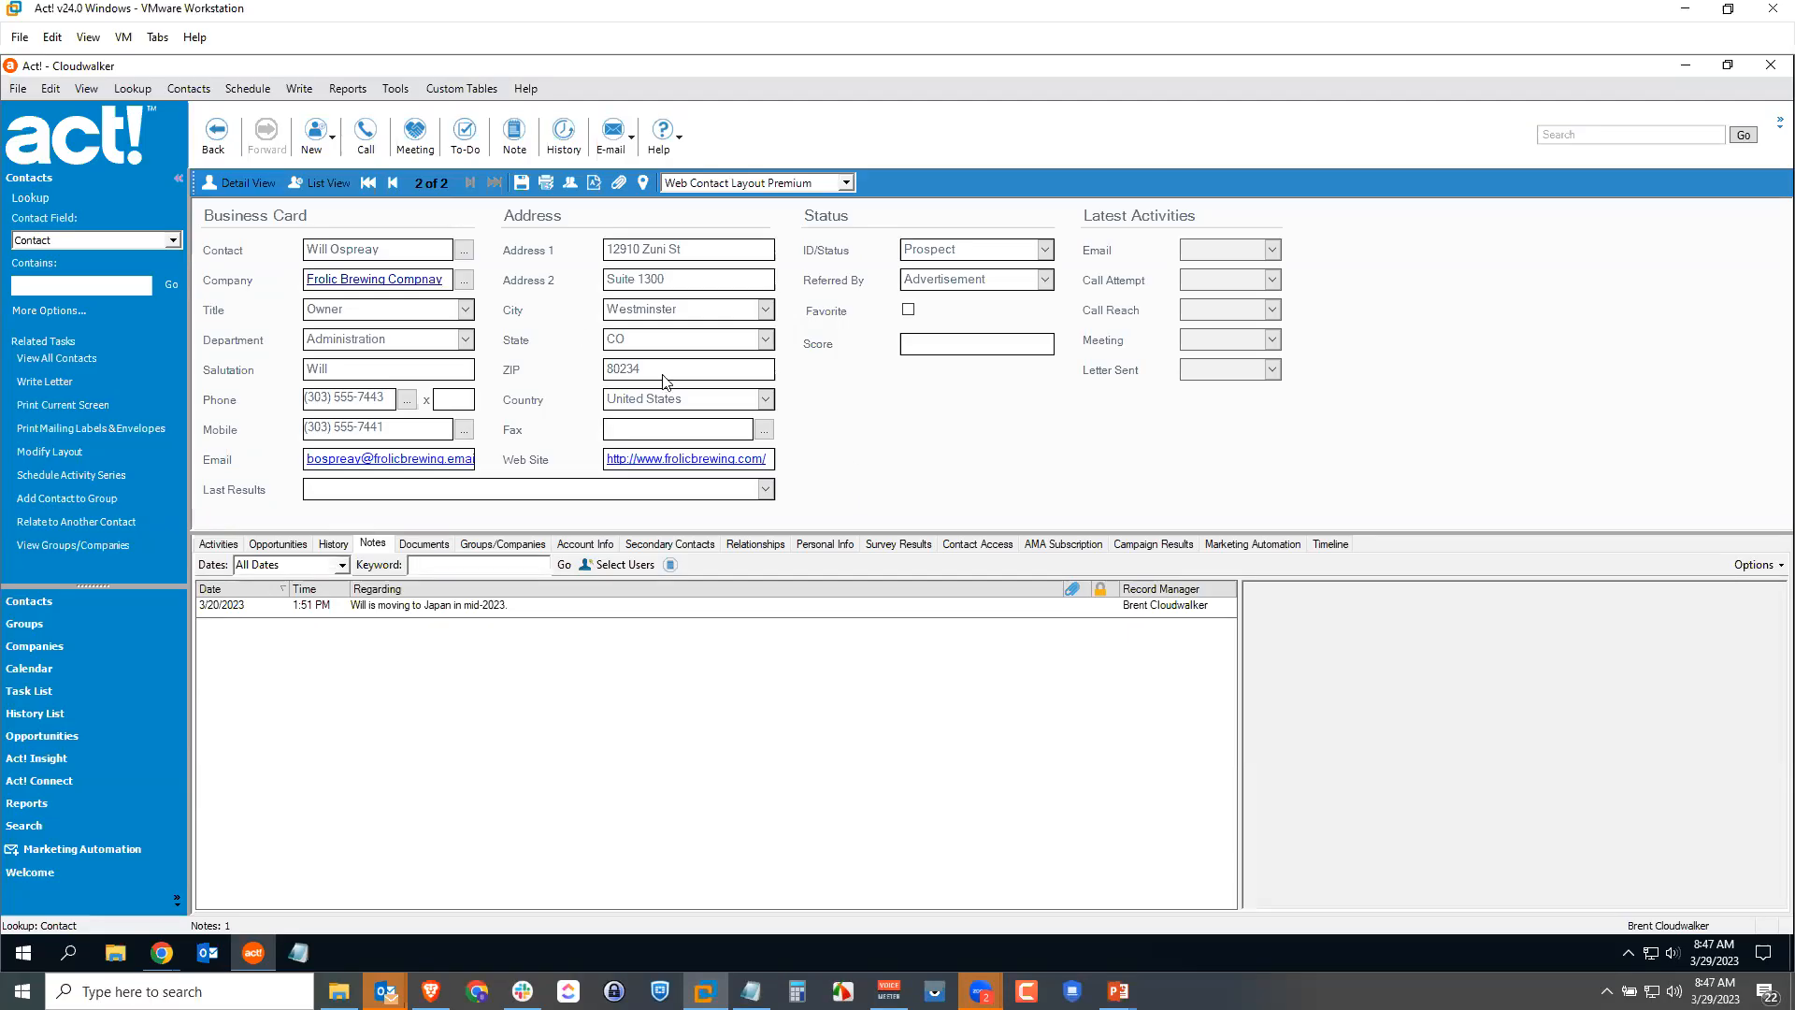
{"action": "left_click", "coordinate": [393, 88]}
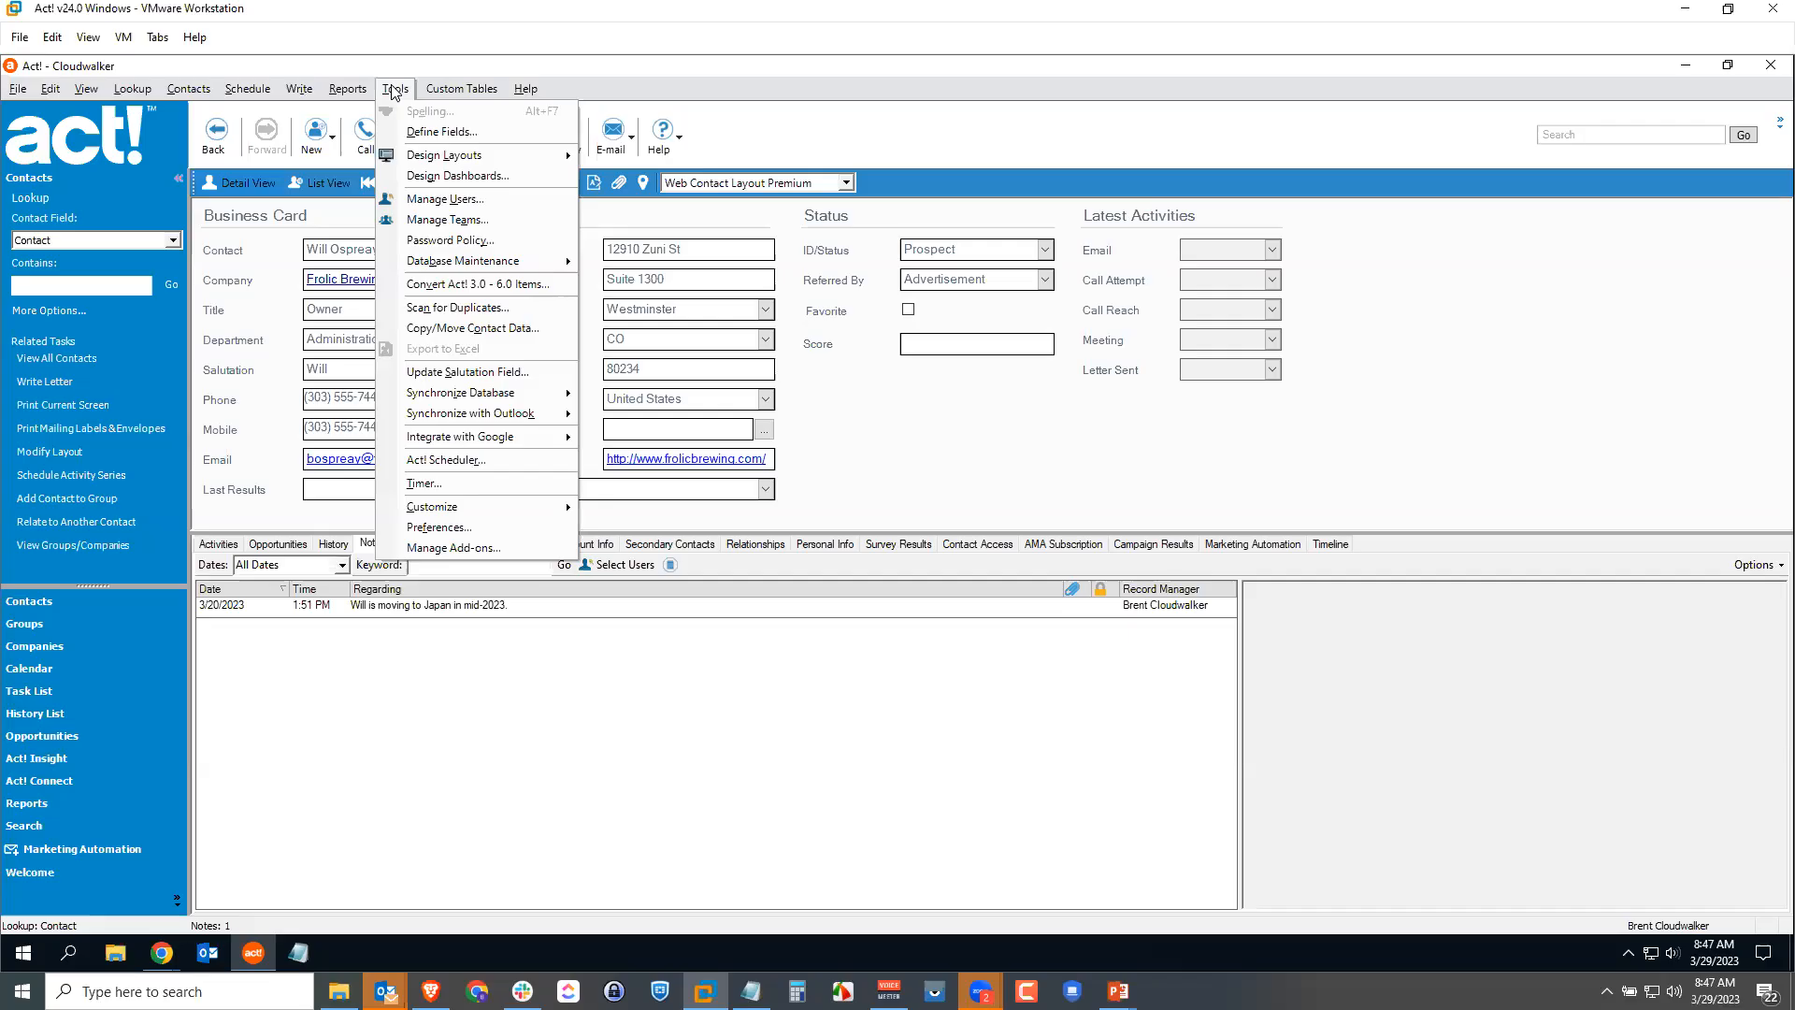
Step: Run Scan for Duplicates matching on Contact, then on E-mail
{"action": "left_click", "coordinate": [522, 309]}
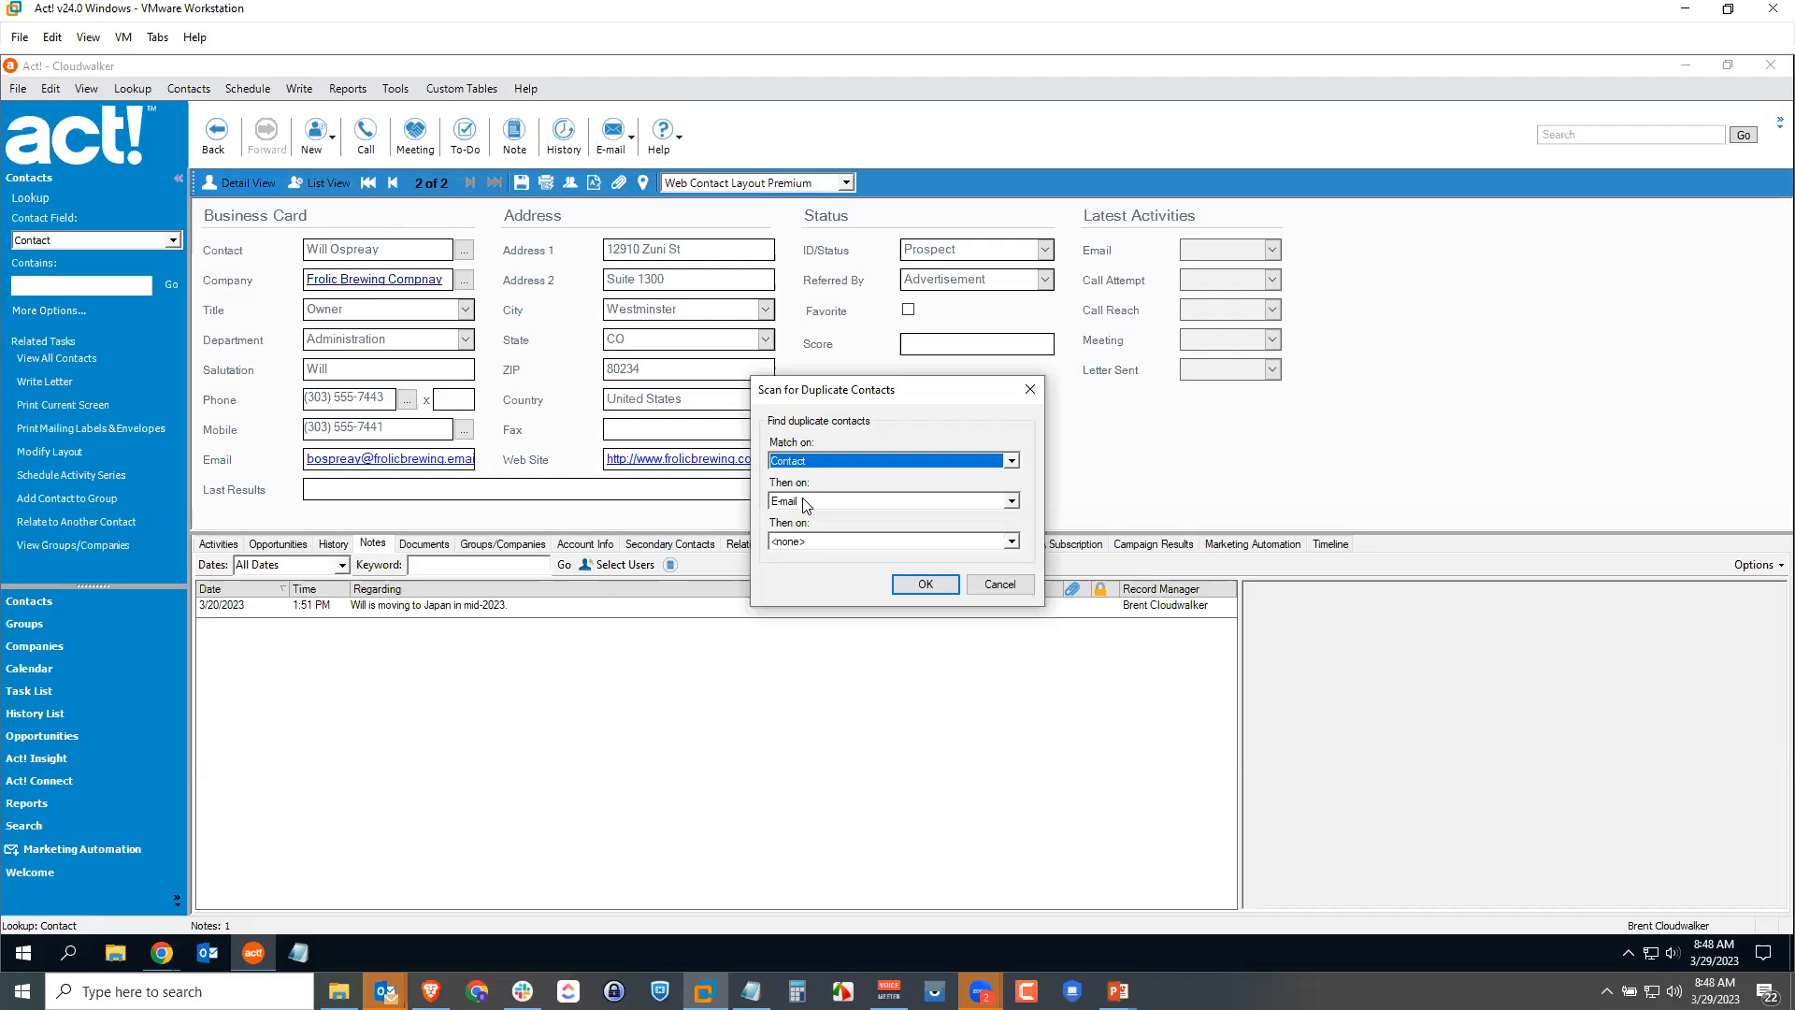
{"action": "left_click", "coordinate": [930, 585]}
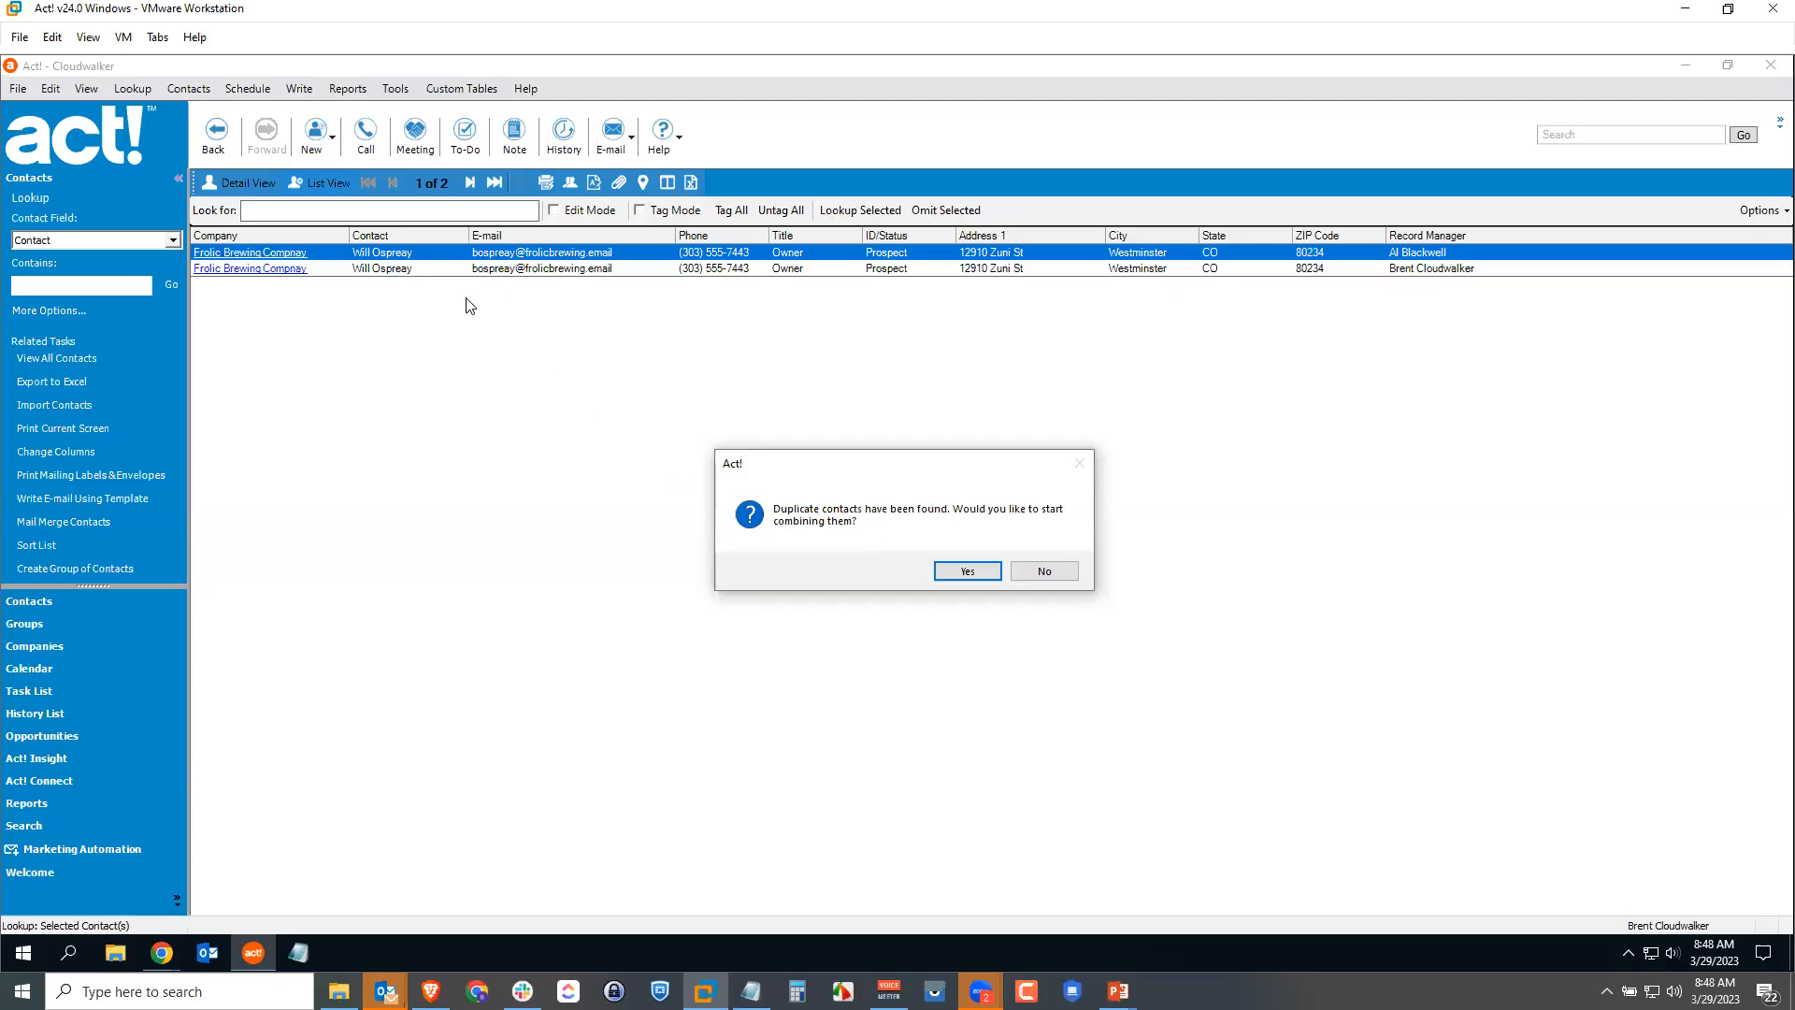
Step: Accept combining the duplicates and select both duplicate contact rows in the Copy/Move wizard
{"action": "left_click", "coordinate": [968, 569]}
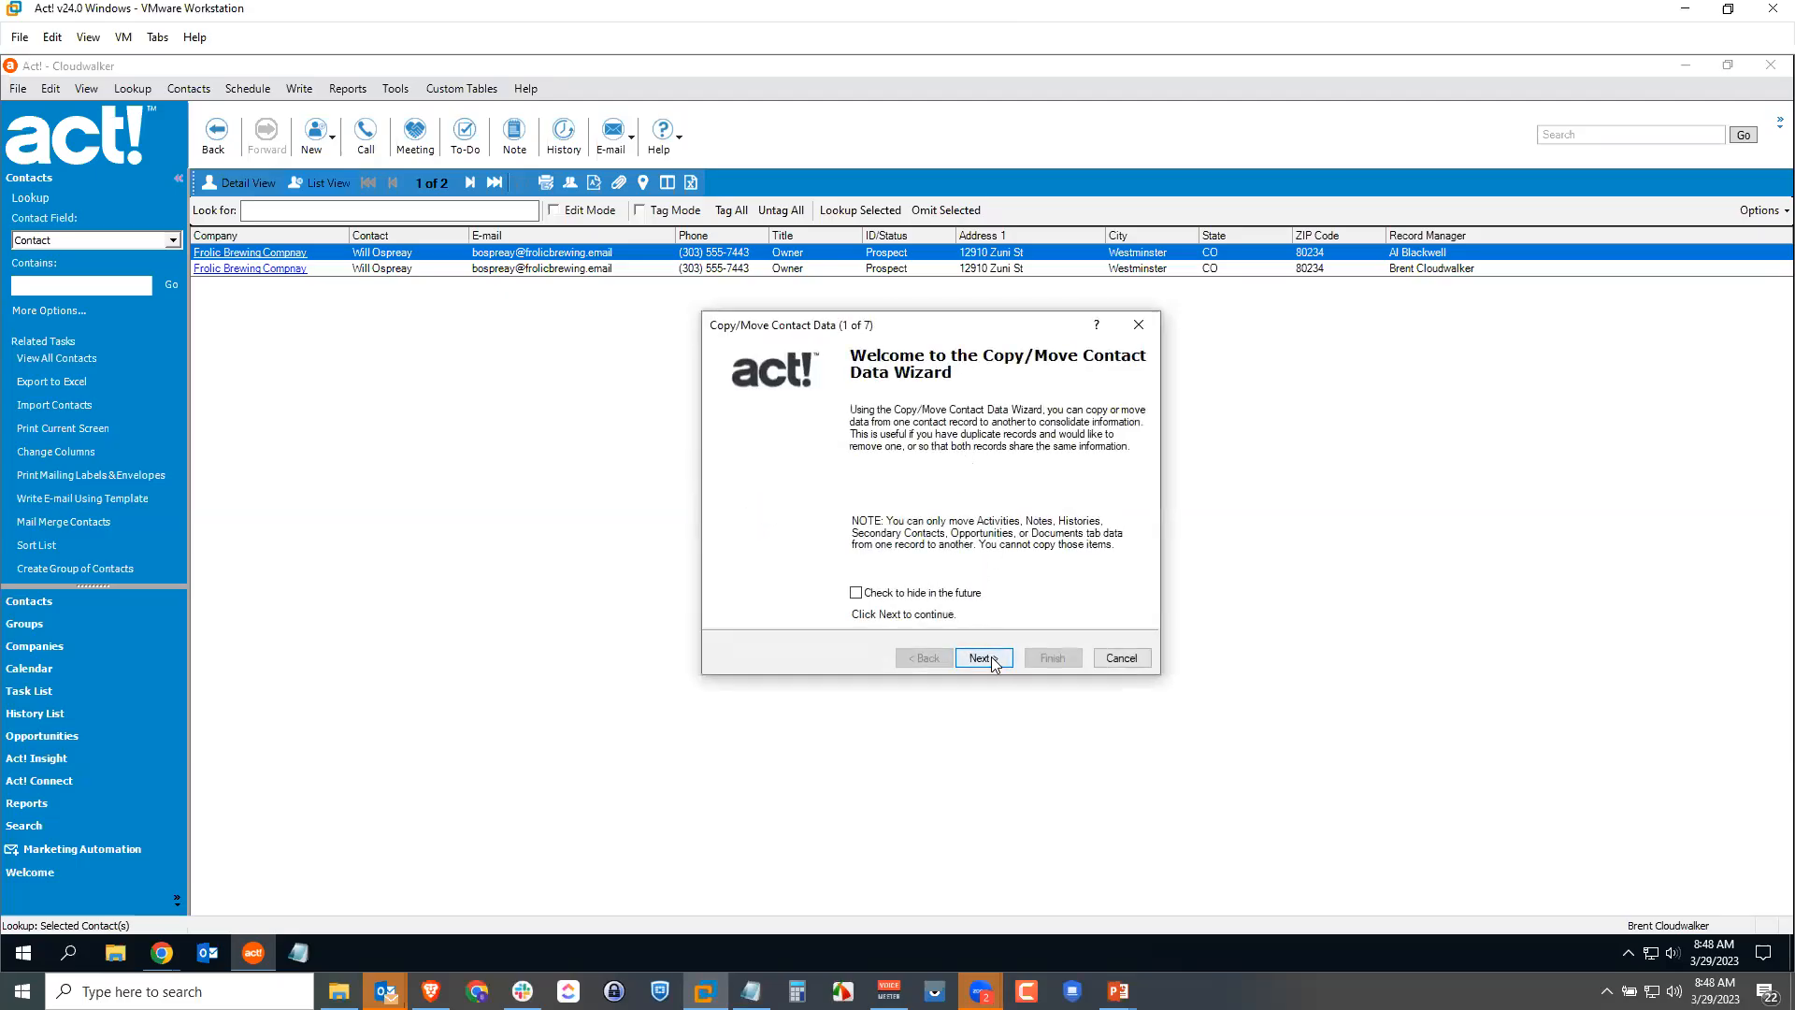
{"action": "left_click", "coordinate": [989, 660]}
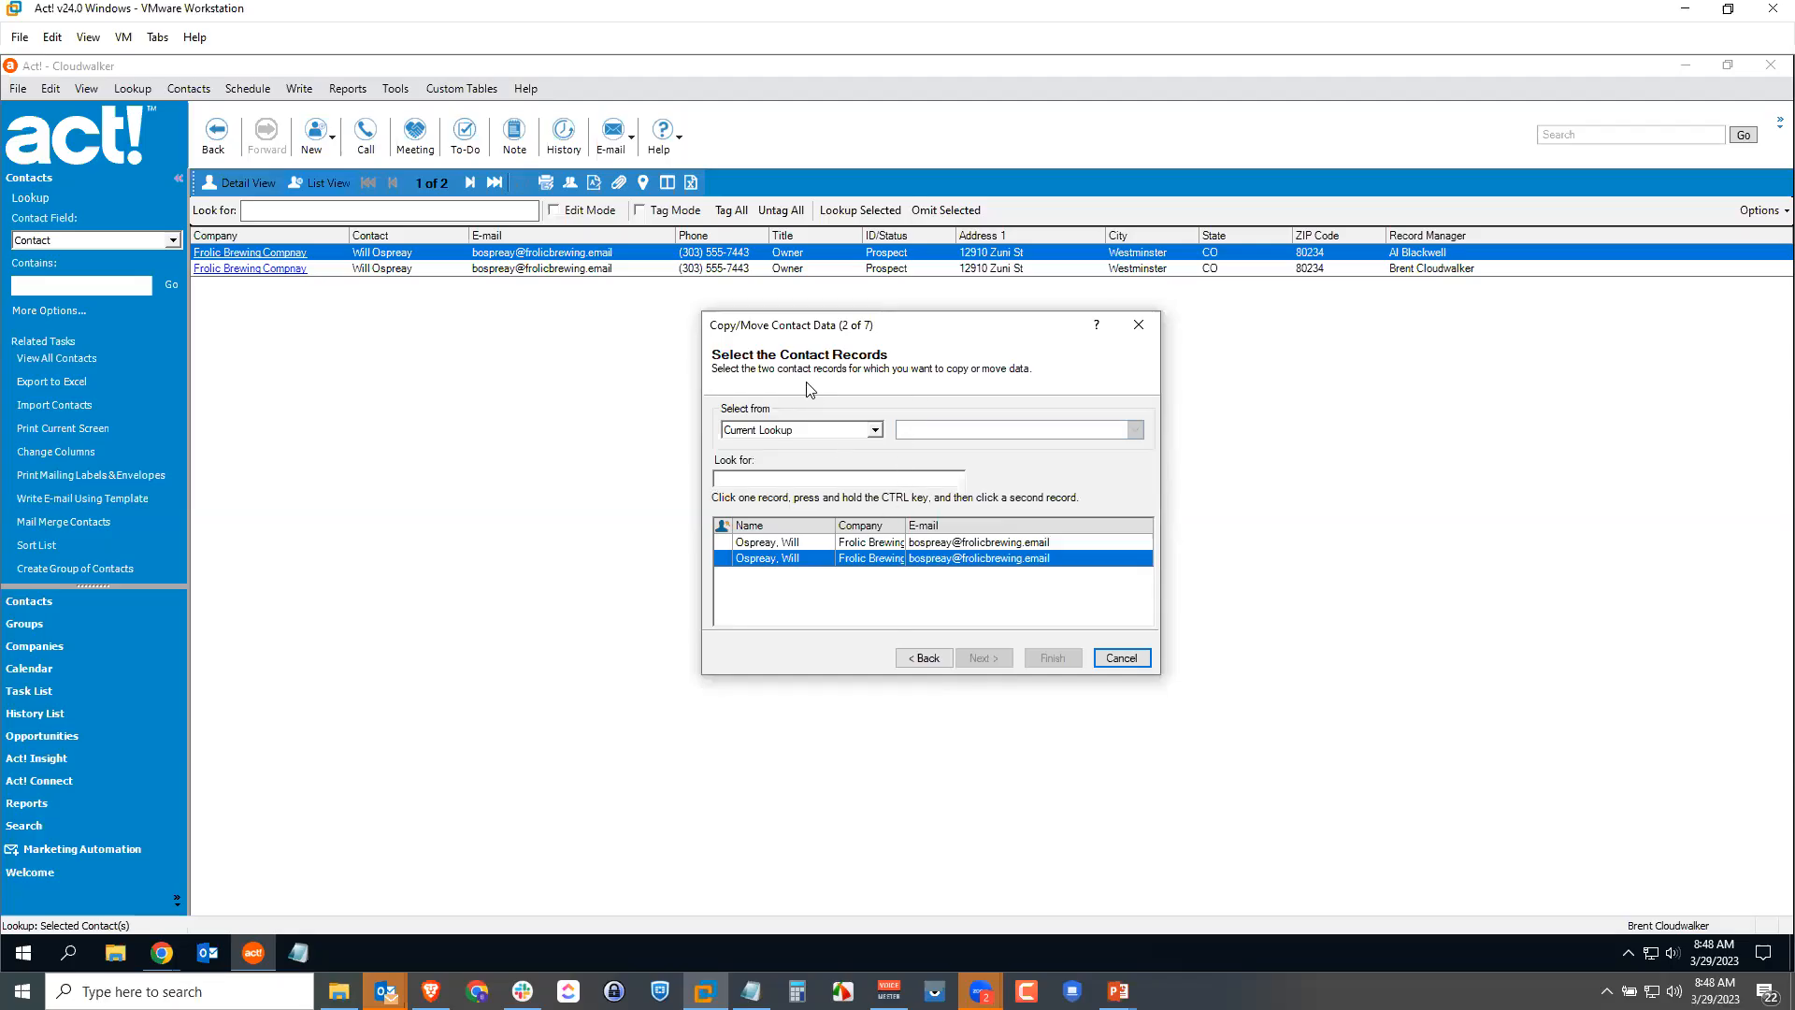
{"action": "left_click", "coordinate": [827, 540], "text": "ctrl"}
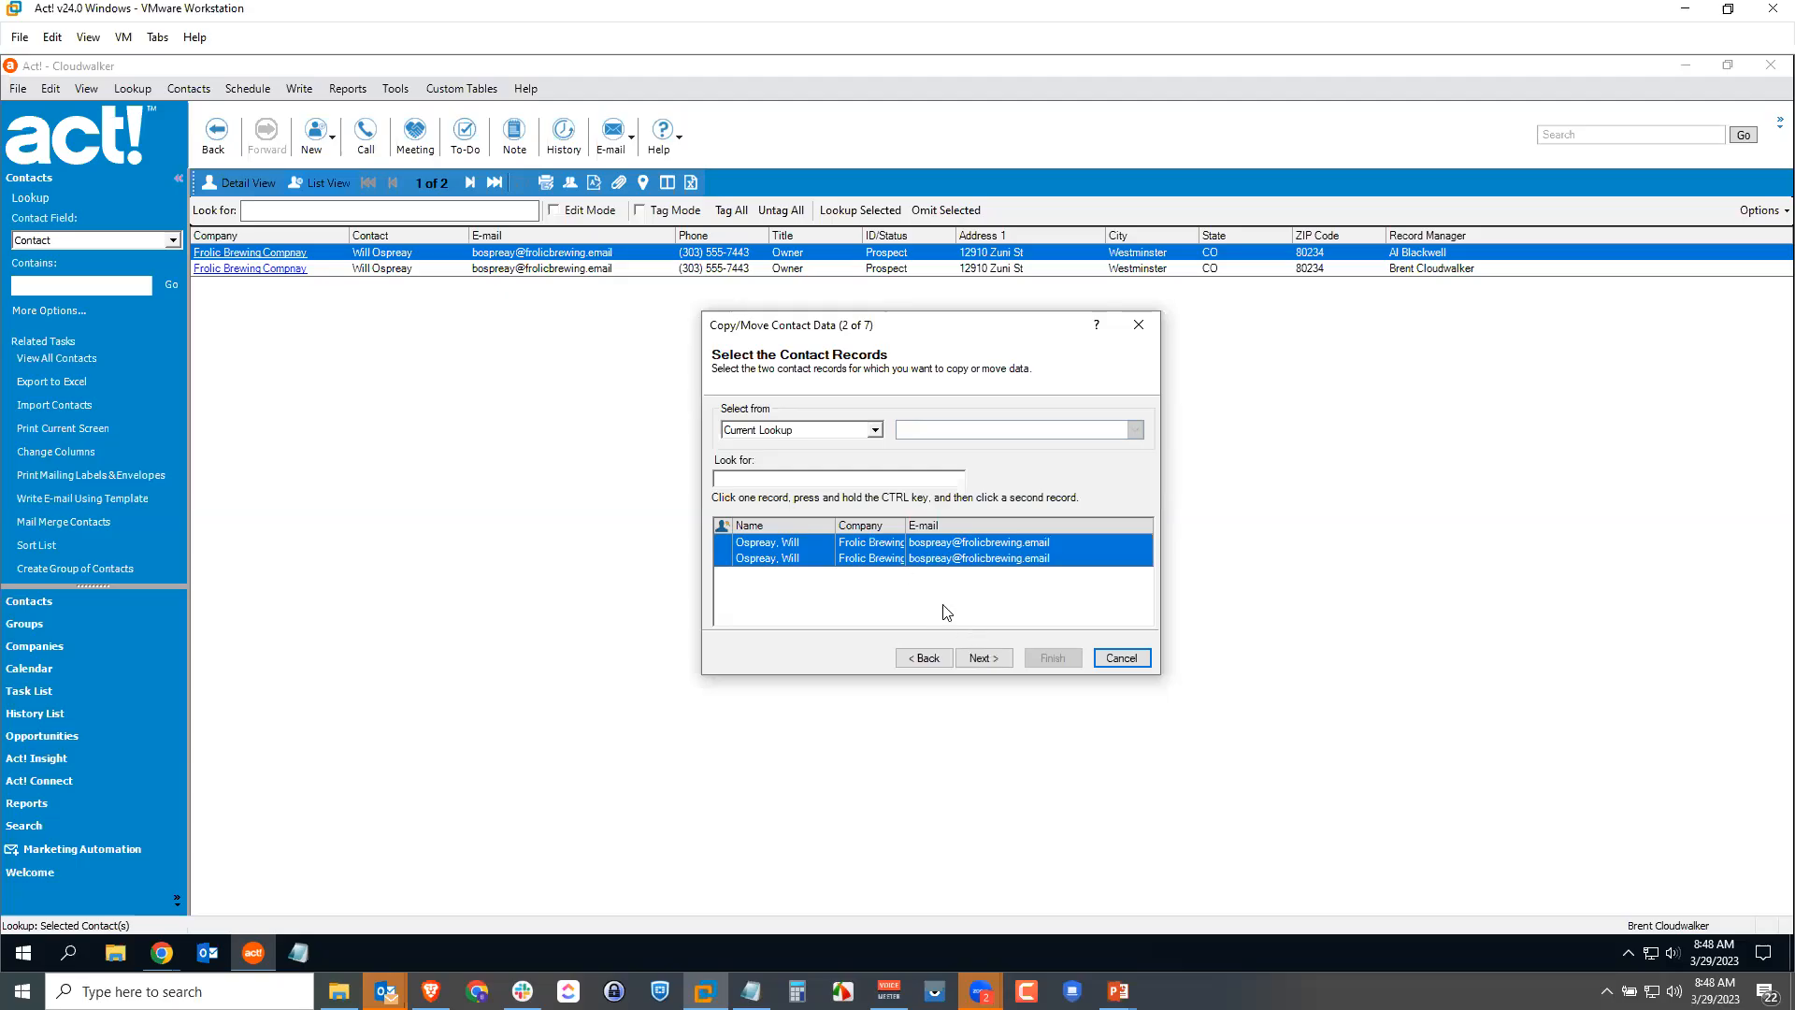
{"action": "left_click", "coordinate": [983, 655]}
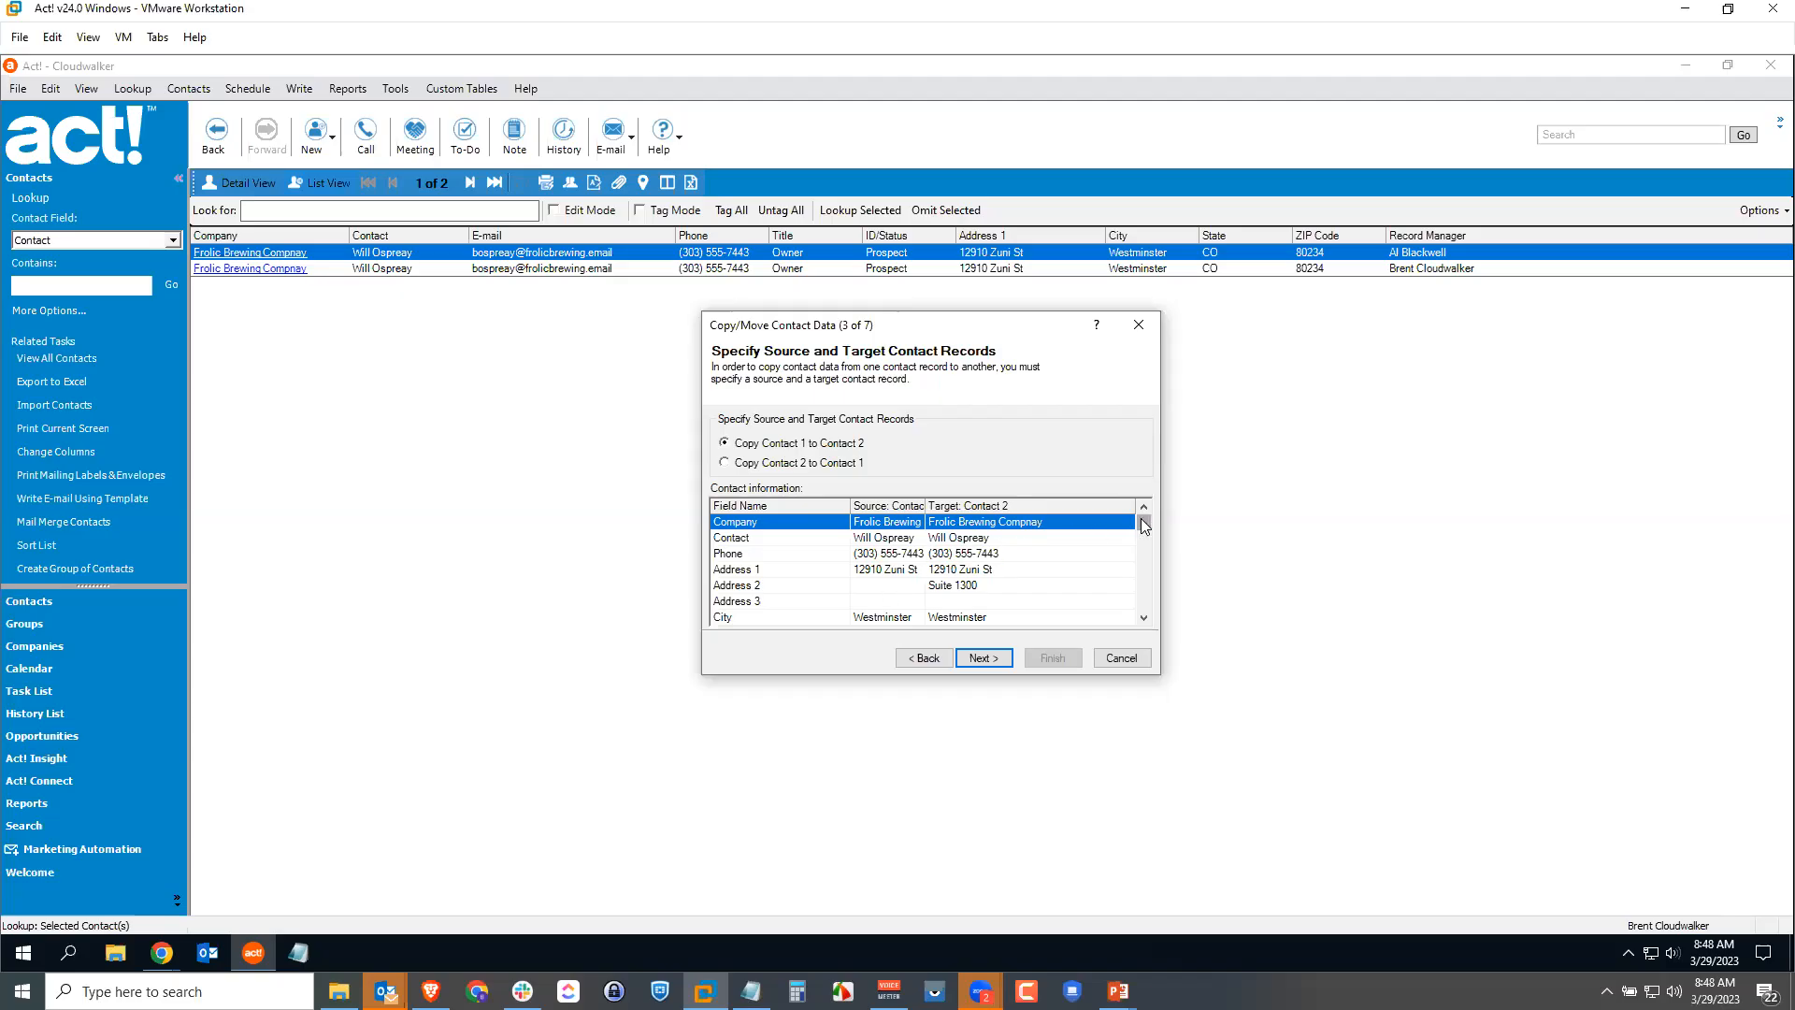
Step: Set Contact 2 as the source record to be copied into Contact 1
{"action": "mouse_move", "coordinate": [1141, 518]}
{"action": "left_mouse_down"}
{"action": "mouse_move", "coordinate": [1141, 539]}
{"action": "mouse_move", "coordinate": [1139, 516]}
{"action": "left_mouse_up"}
{"action": "left_click_drag", "start_coordinate": [923, 501], "coordinate": [961, 502]}
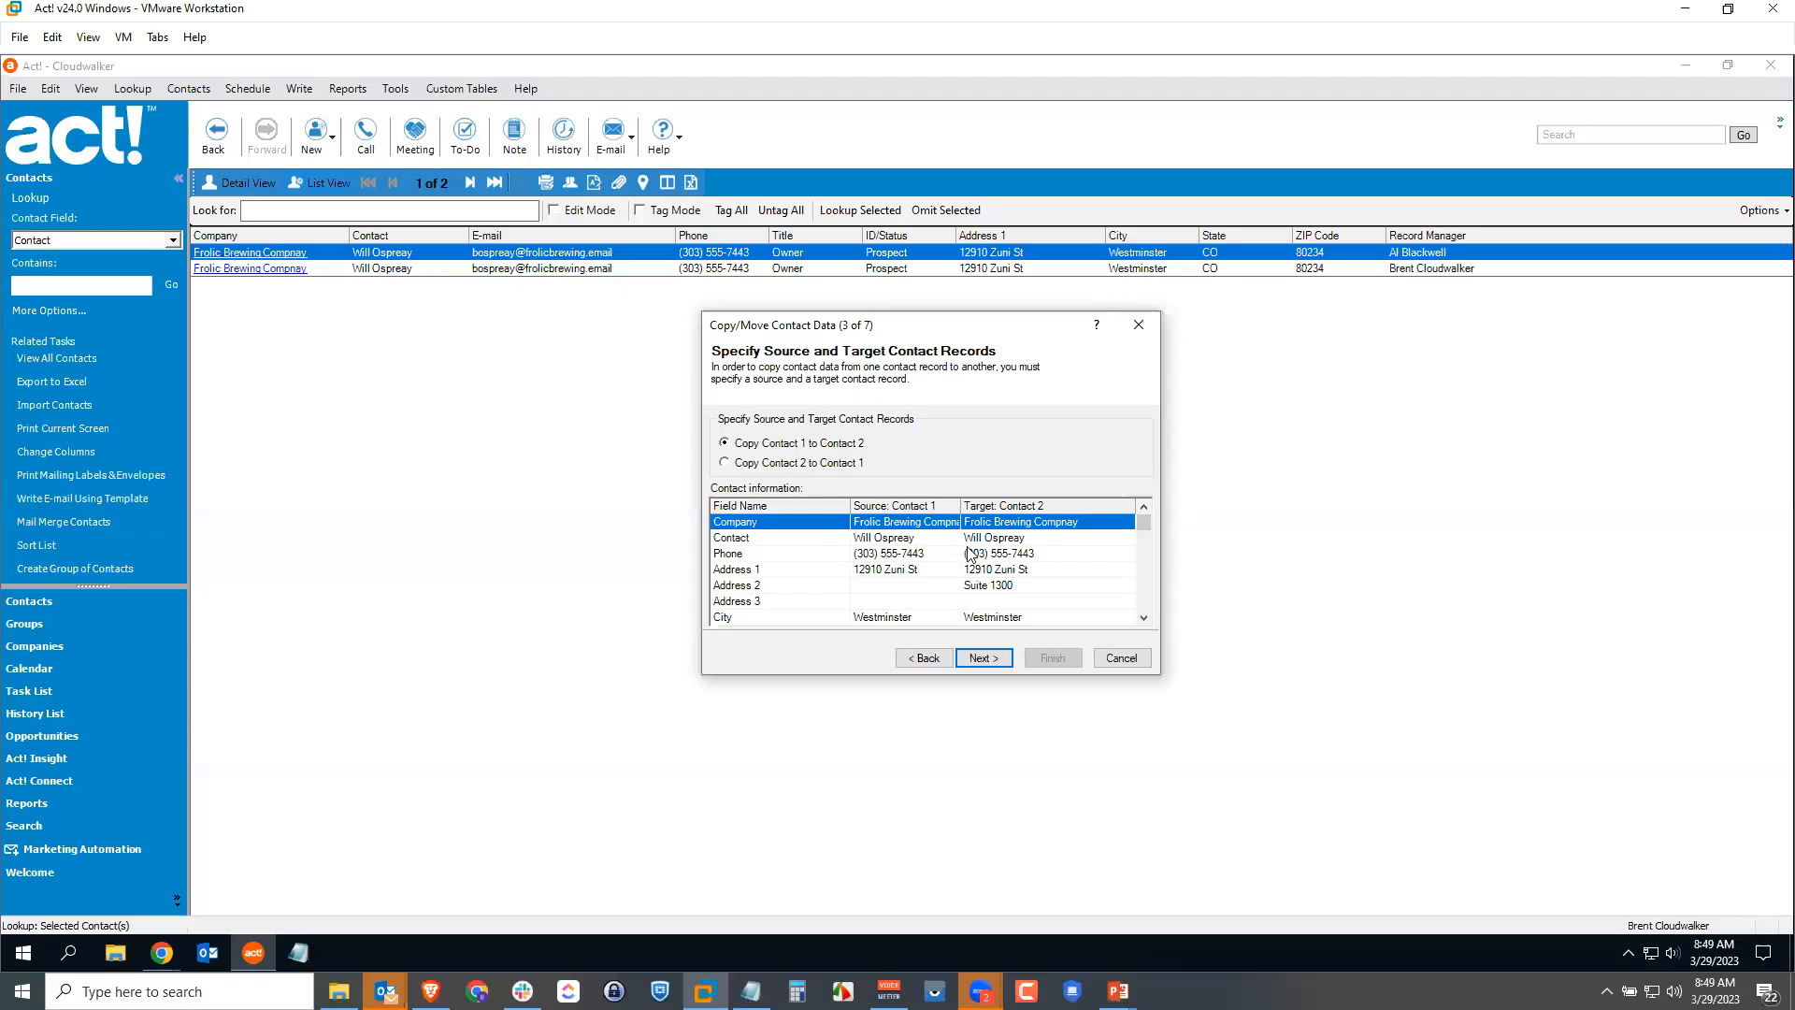
{"action": "left_click", "coordinate": [986, 658]}
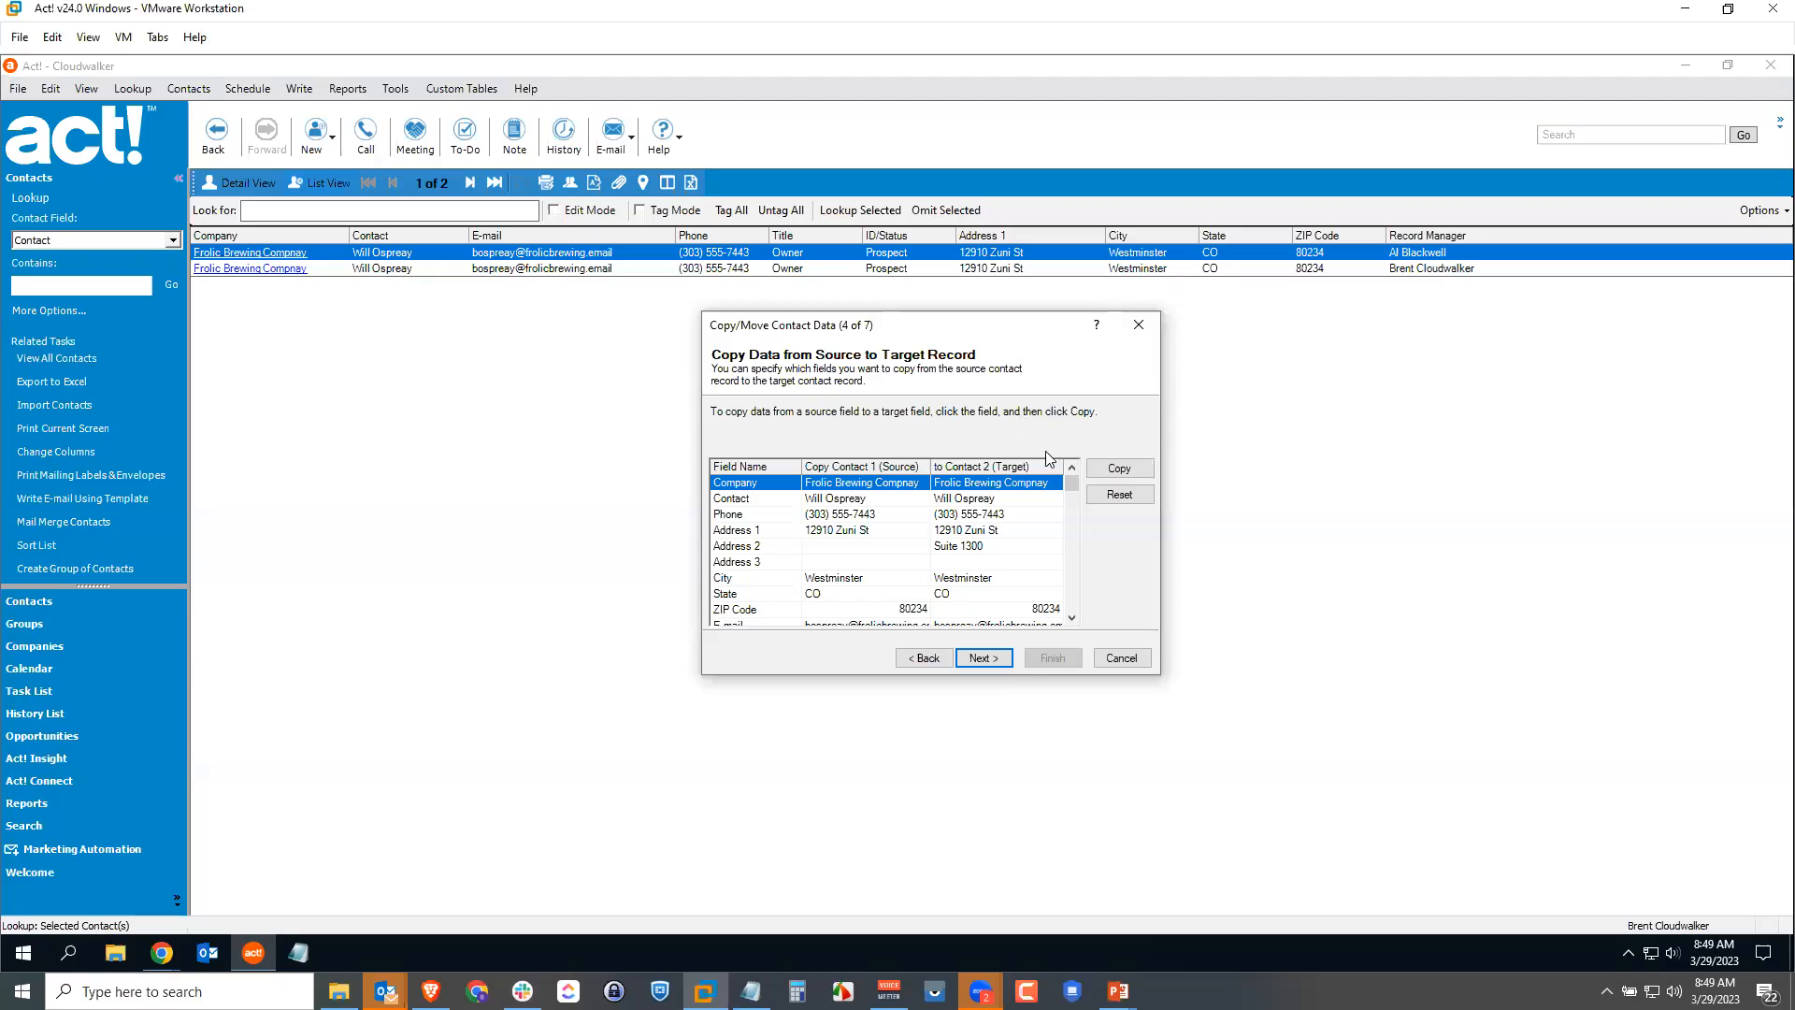
{"action": "left_click", "coordinate": [918, 659]}
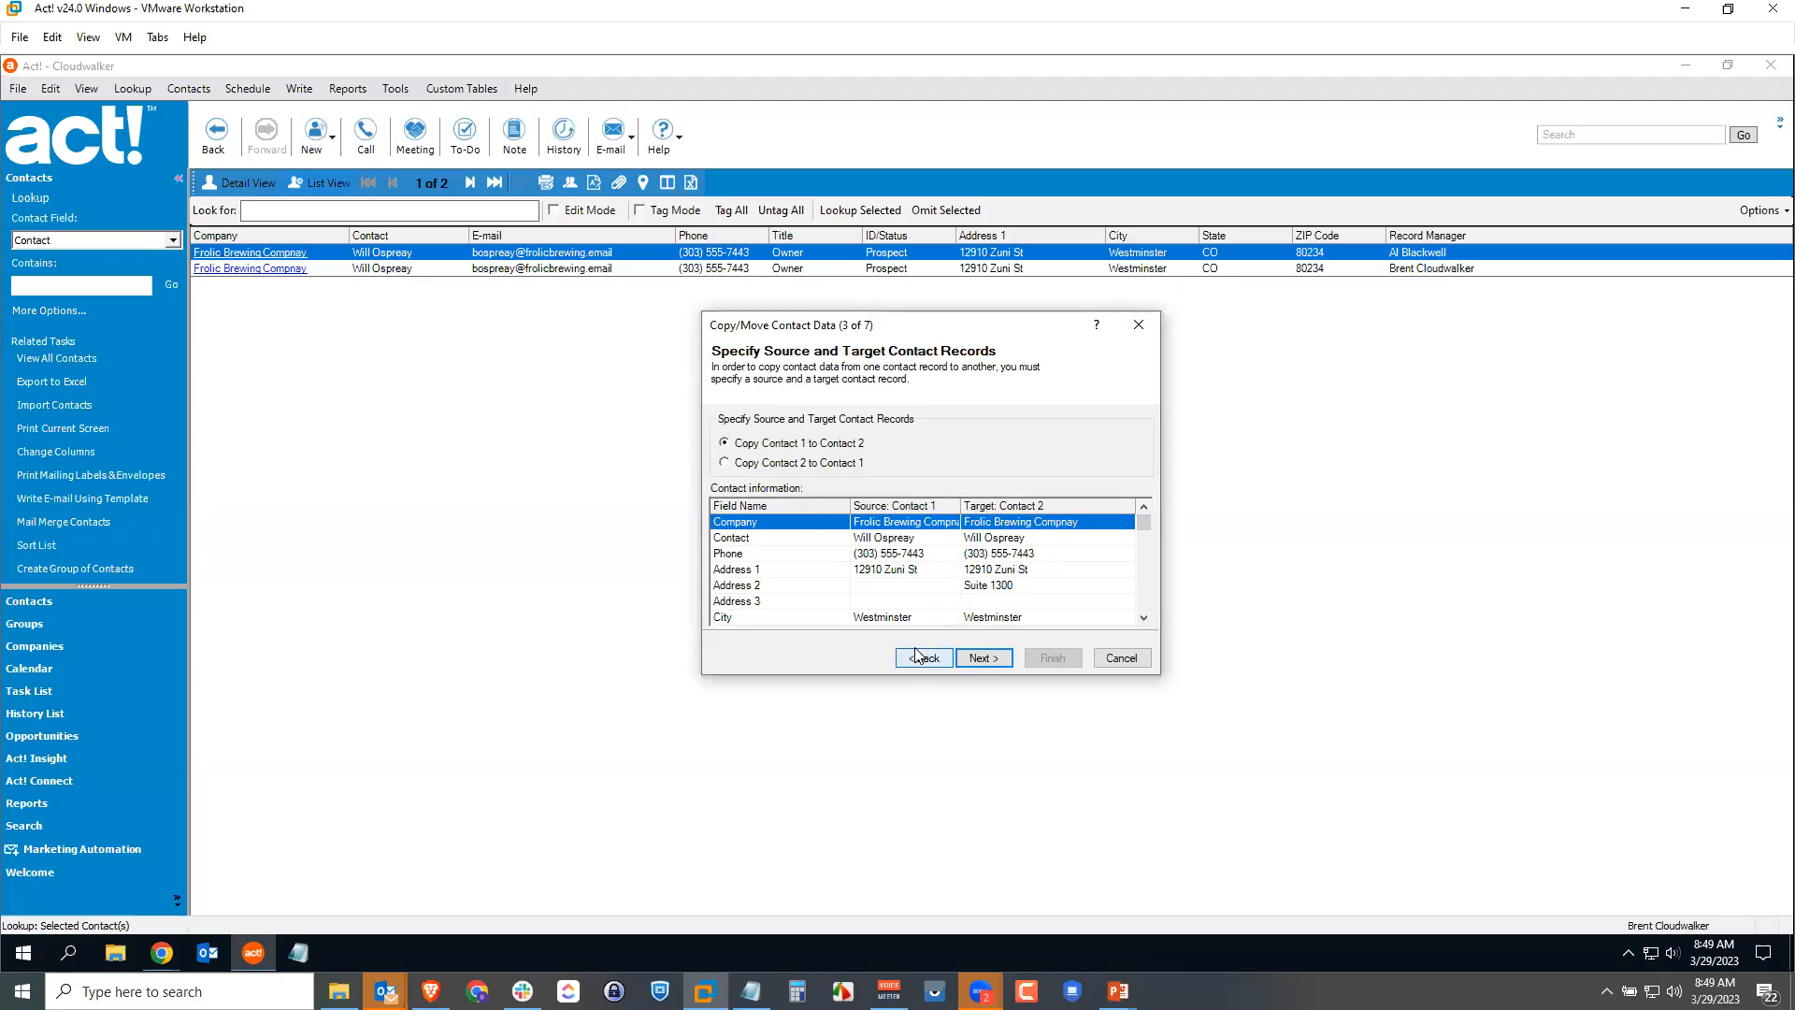
{"action": "left_click", "coordinate": [729, 462]}
Step: Copy the source's Address 2 value 'Suite 1300' into the target record and continue
{"action": "left_click", "coordinate": [997, 659]}
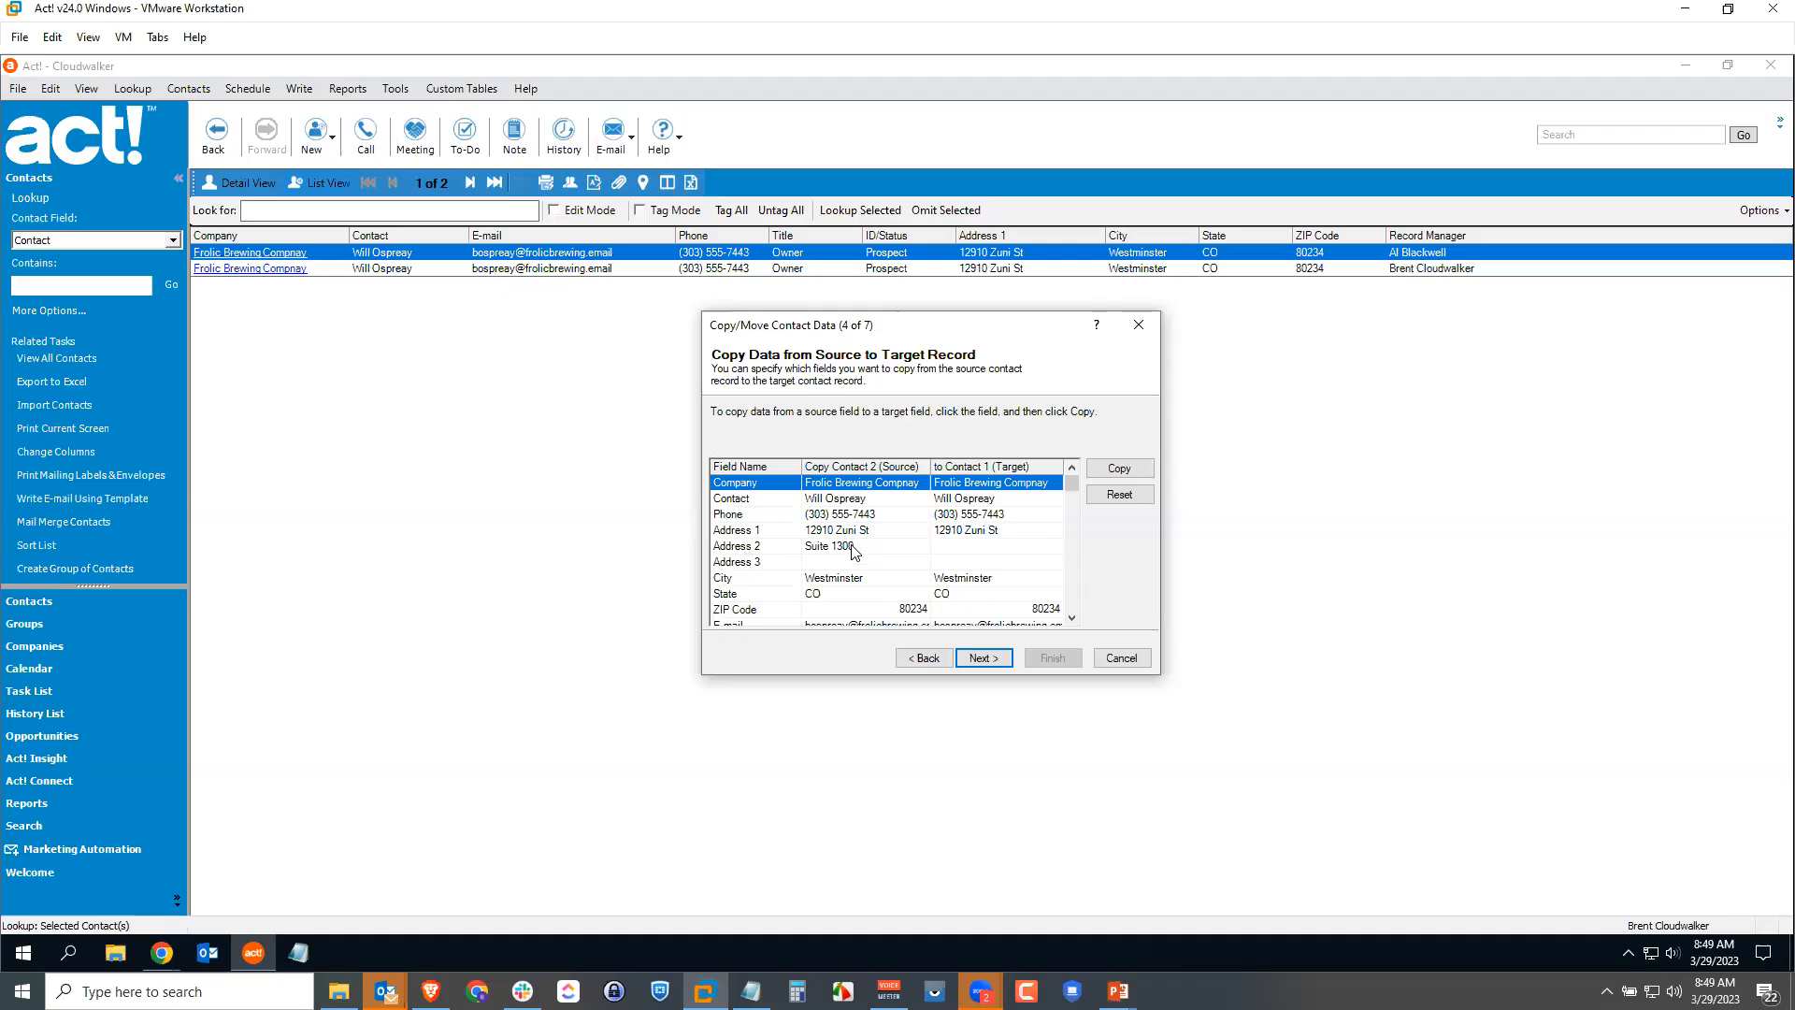
{"action": "left_click", "coordinate": [853, 549]}
{"action": "left_click", "coordinate": [1116, 469]}
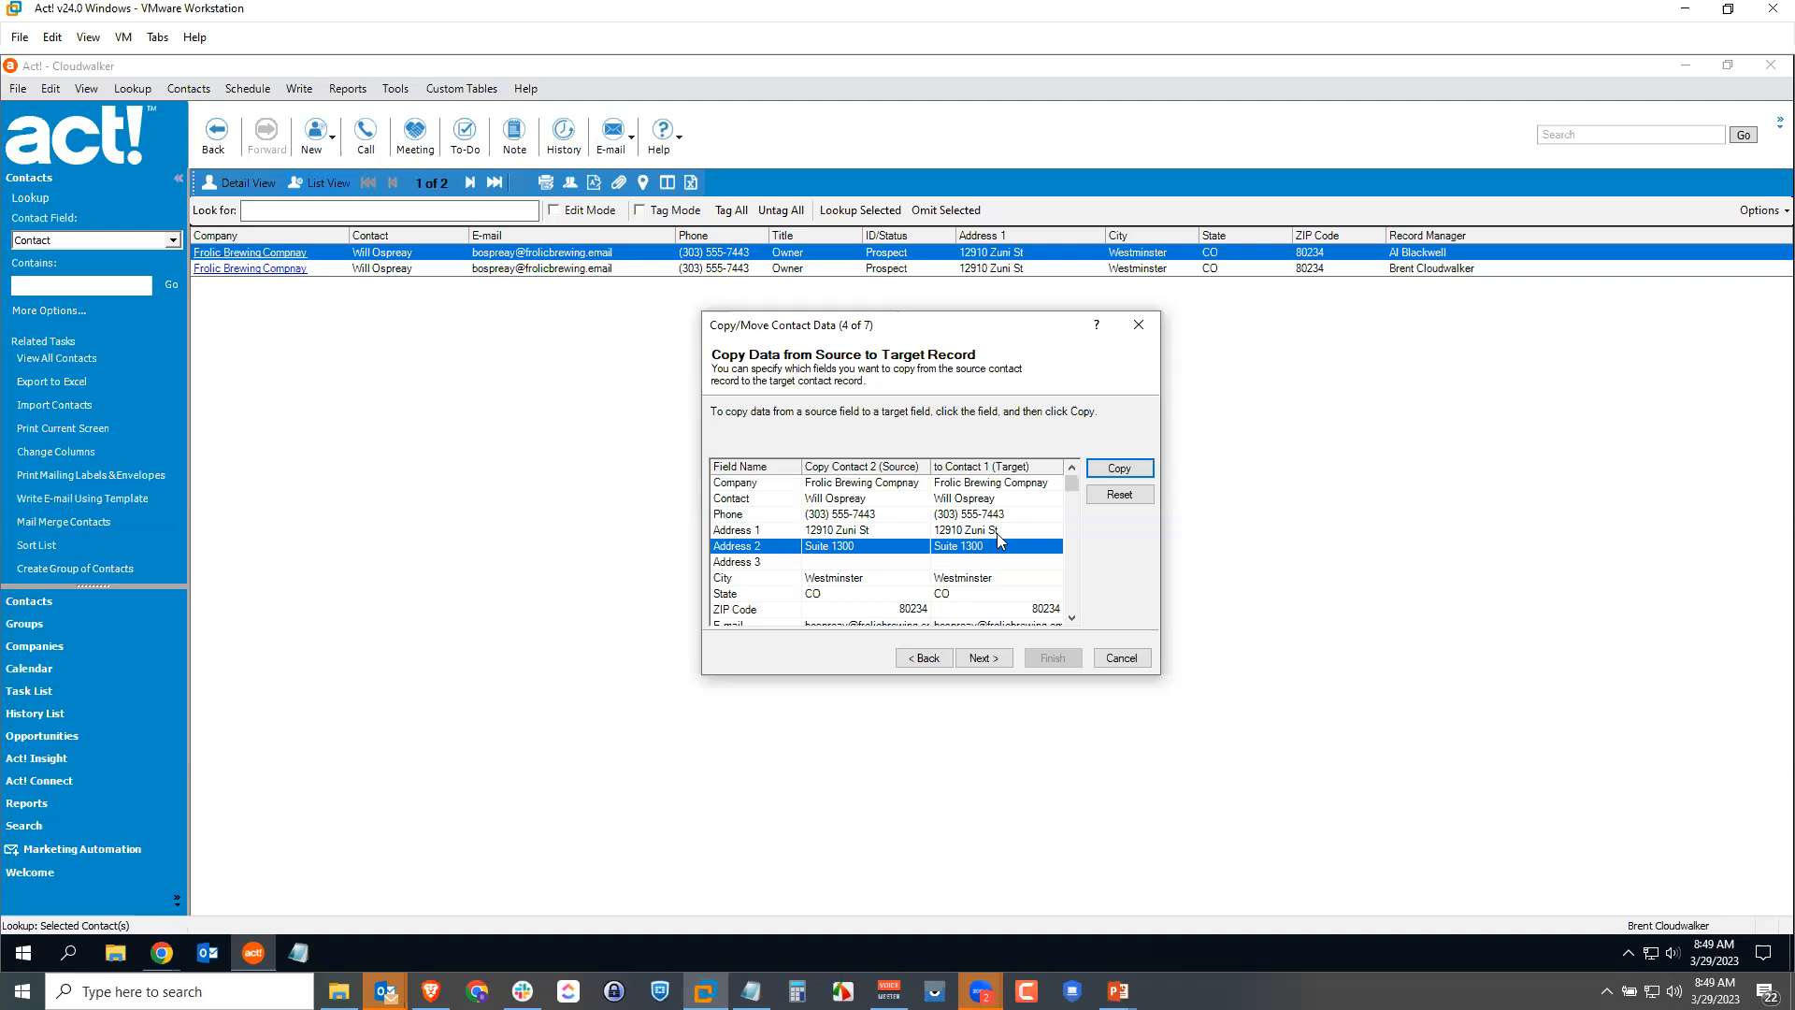
{"action": "left_click_drag", "start_coordinate": [1073, 501], "coordinate": [1071, 538]}
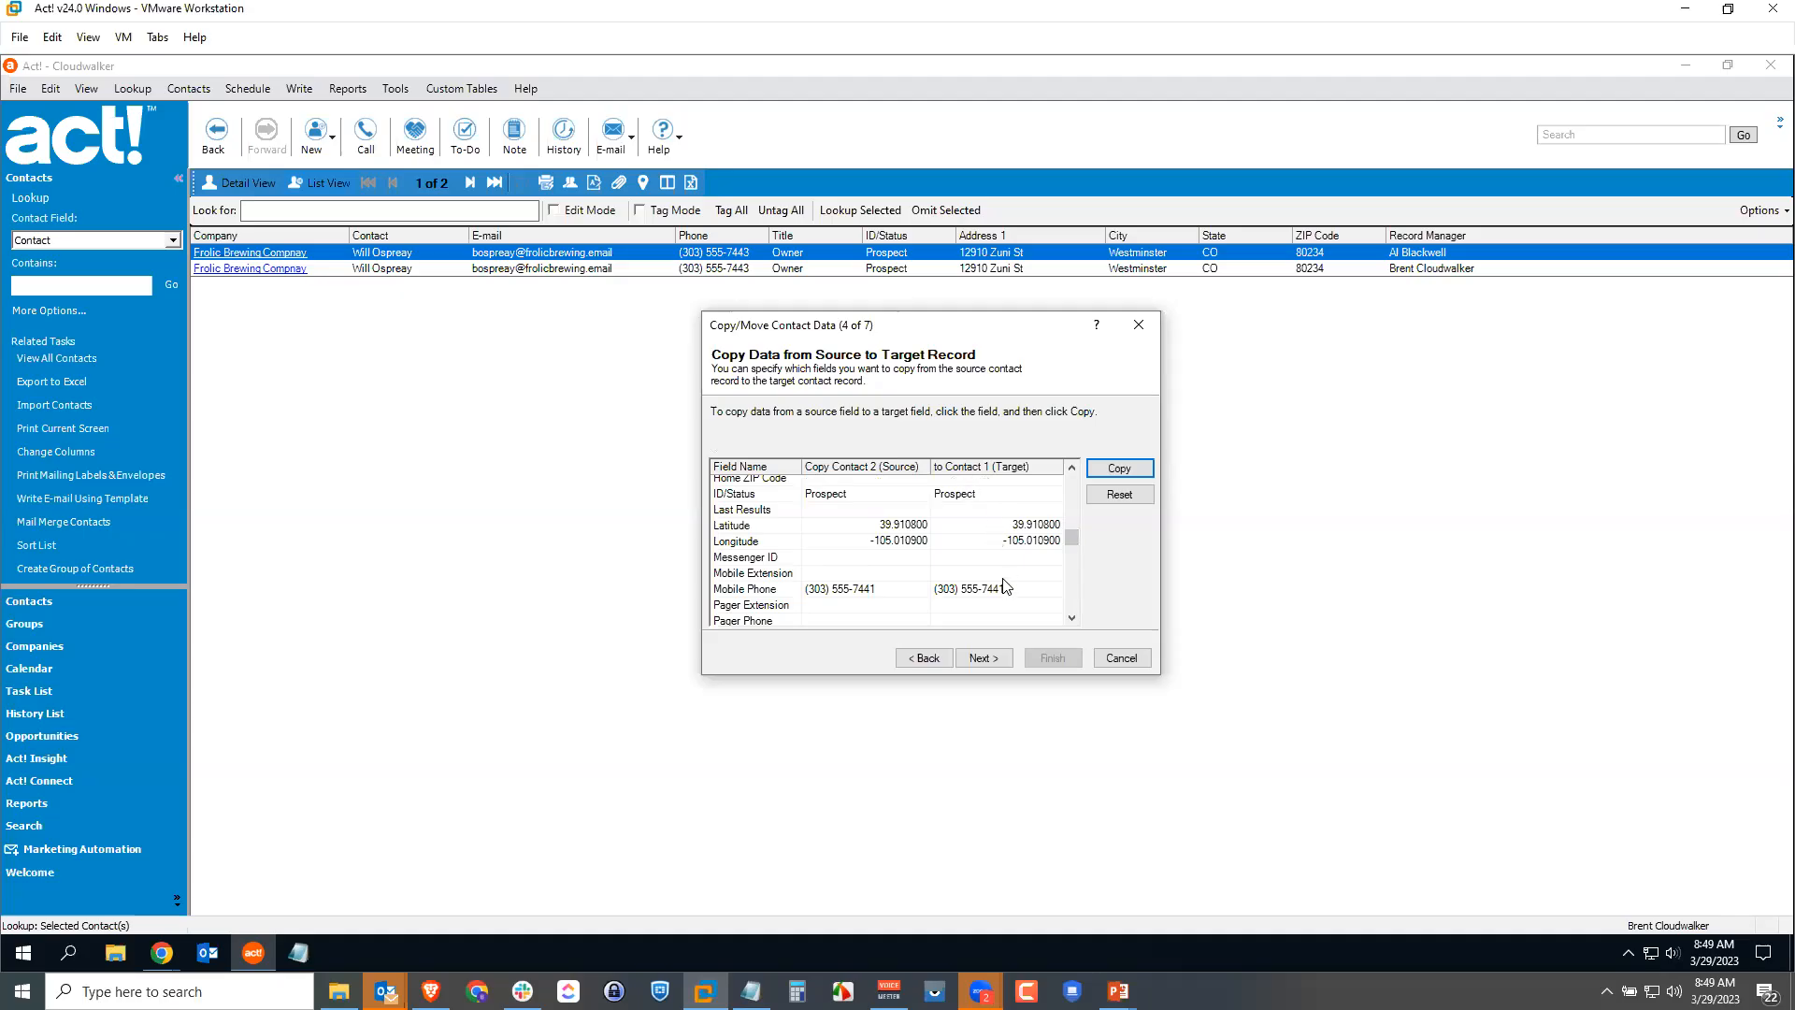
{"action": "left_click_drag", "start_coordinate": [1074, 541], "coordinate": [1072, 484]}
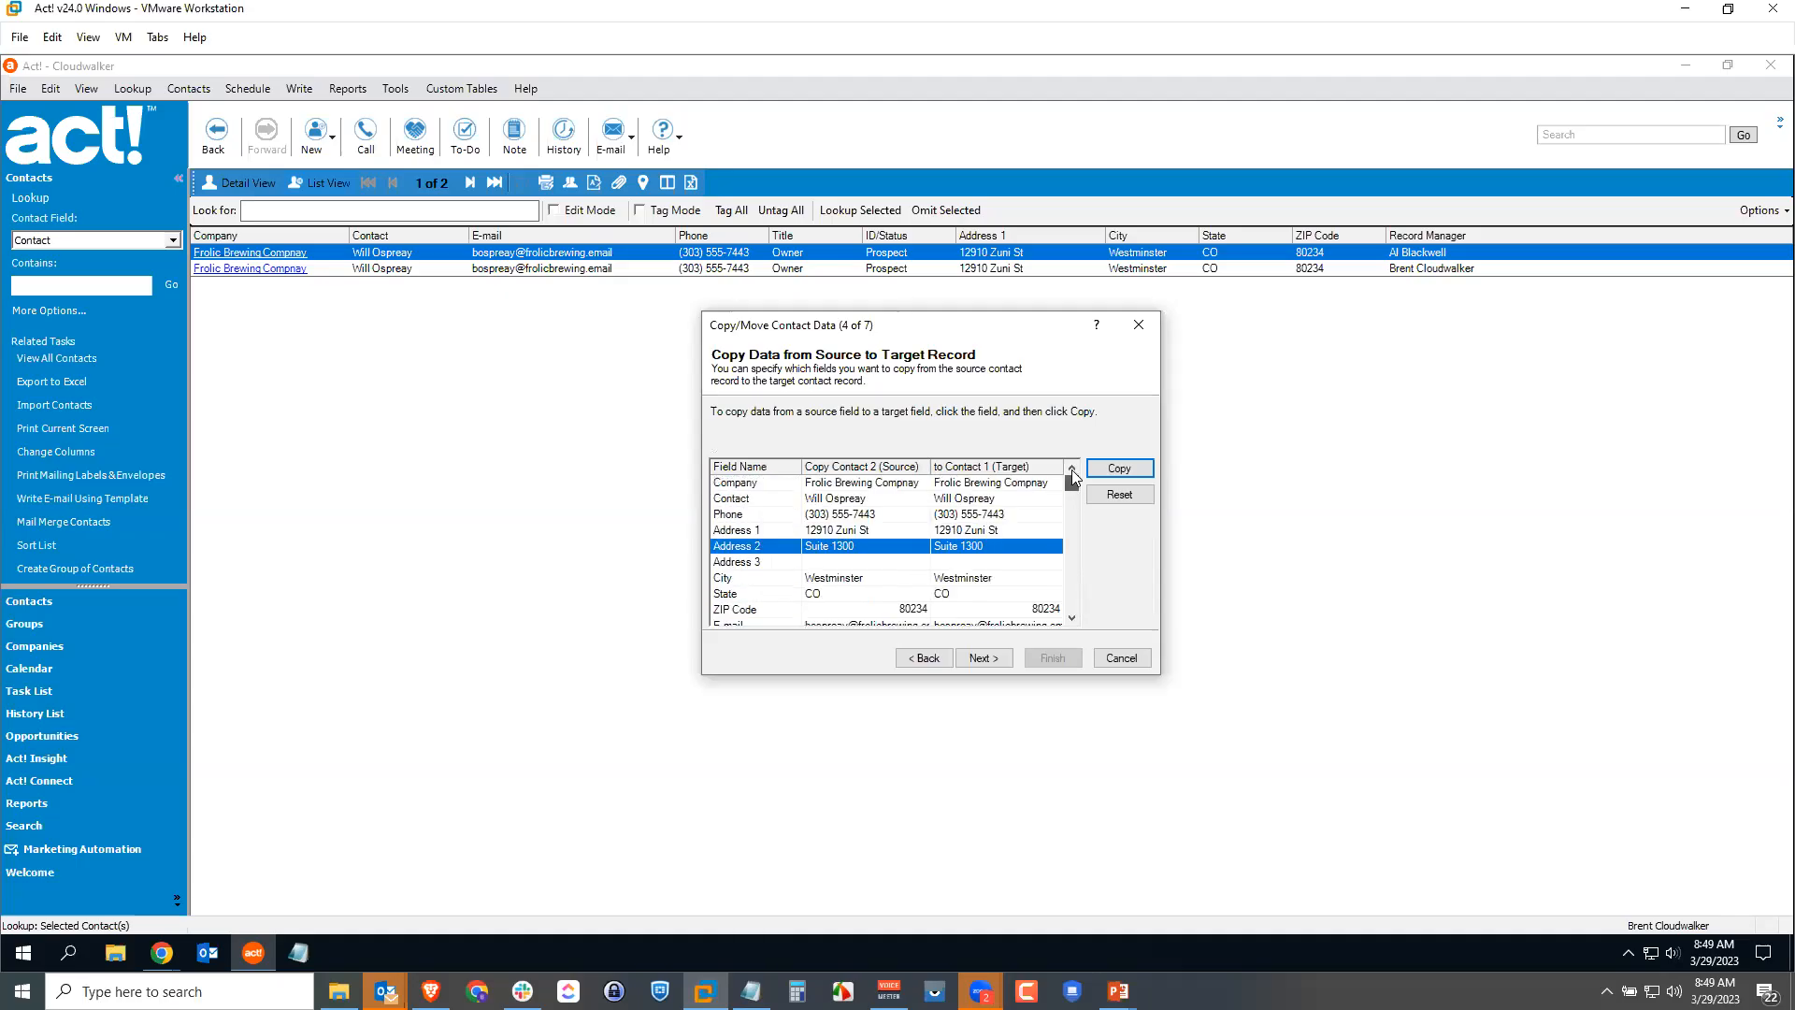
{"action": "left_click", "coordinate": [984, 658]}
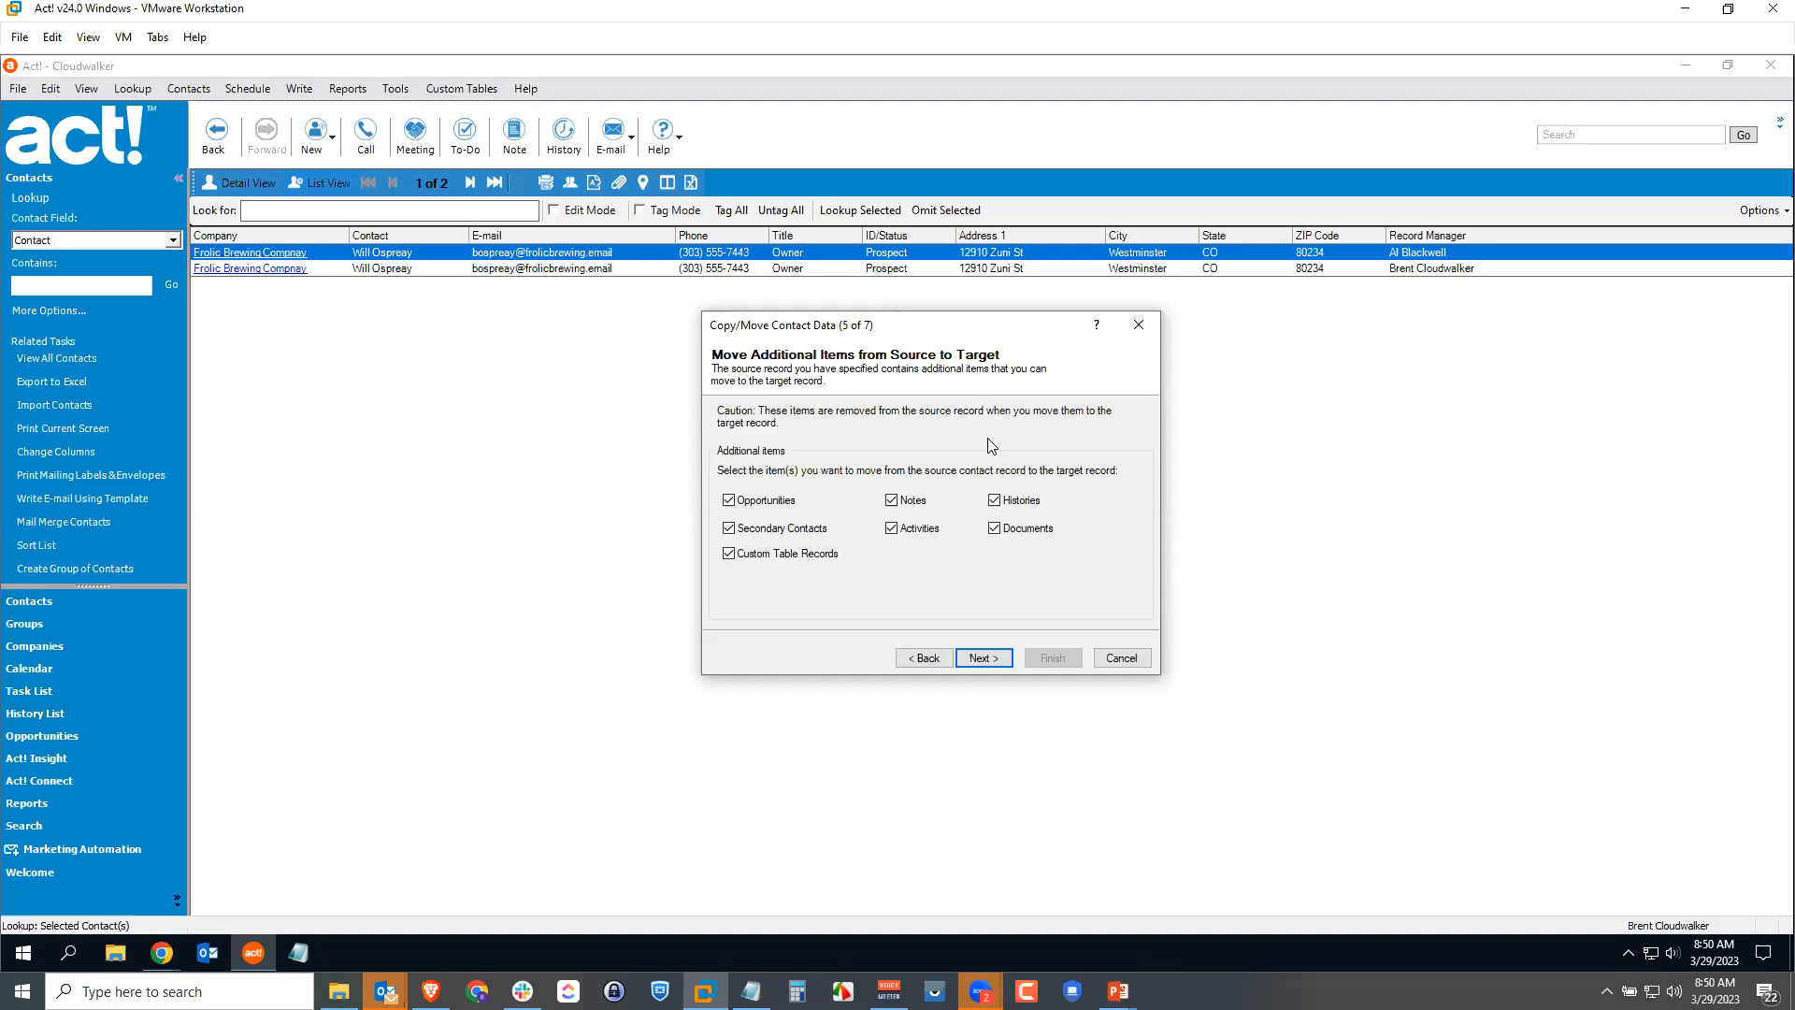
Step: Move all additional items, confirm deleting the source duplicate, and finish the wizard
{"action": "left_click", "coordinate": [984, 655]}
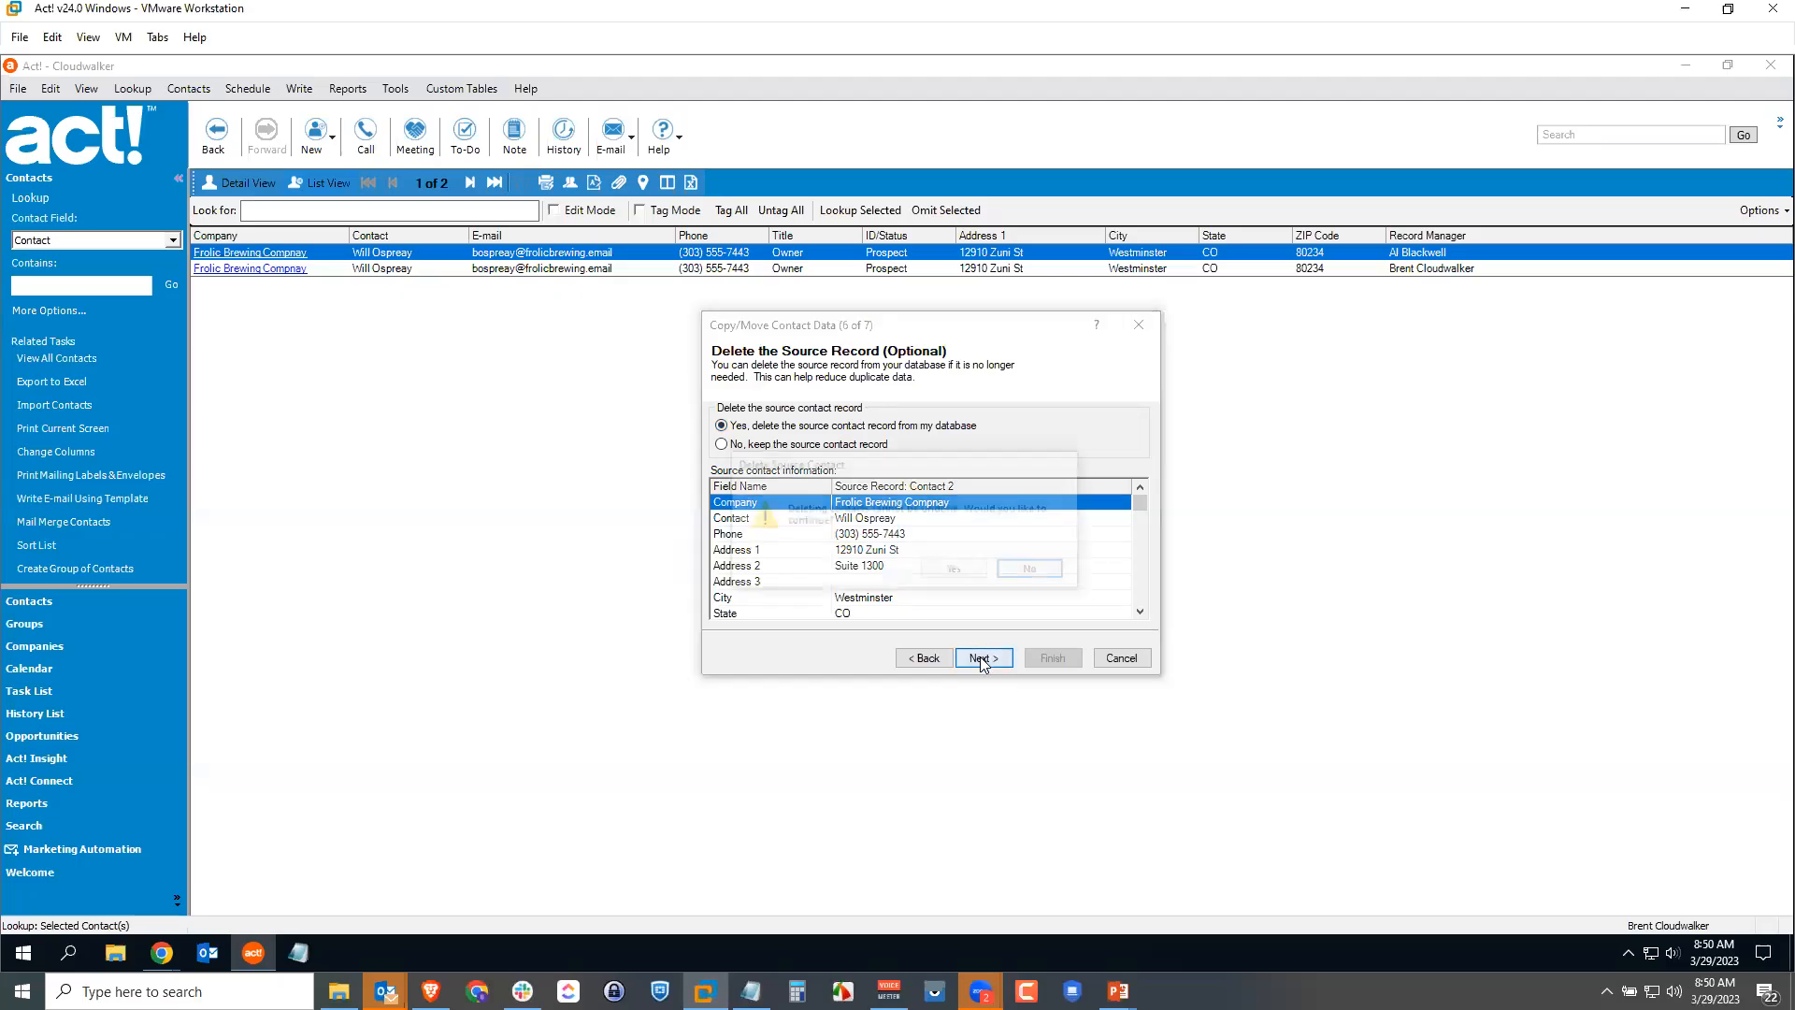
{"action": "left_click", "coordinate": [980, 658]}
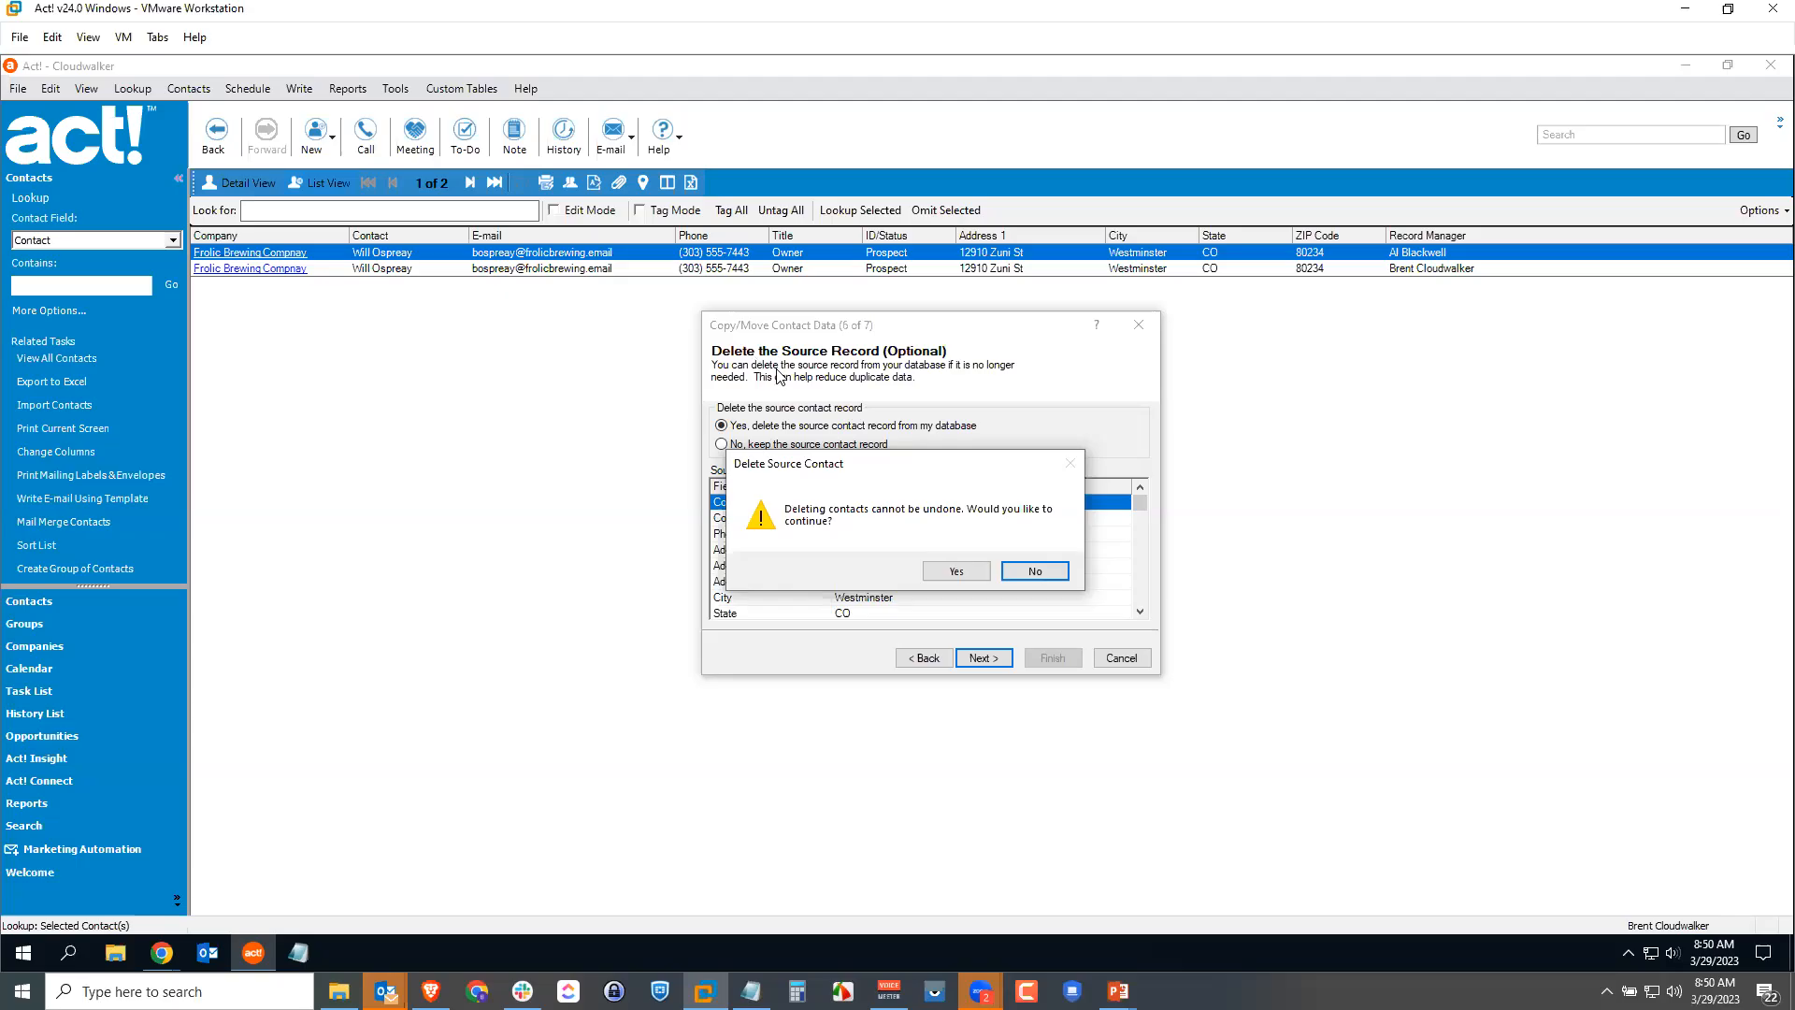
{"action": "left_click", "coordinate": [956, 570]}
{"action": "left_click", "coordinate": [1053, 658]}
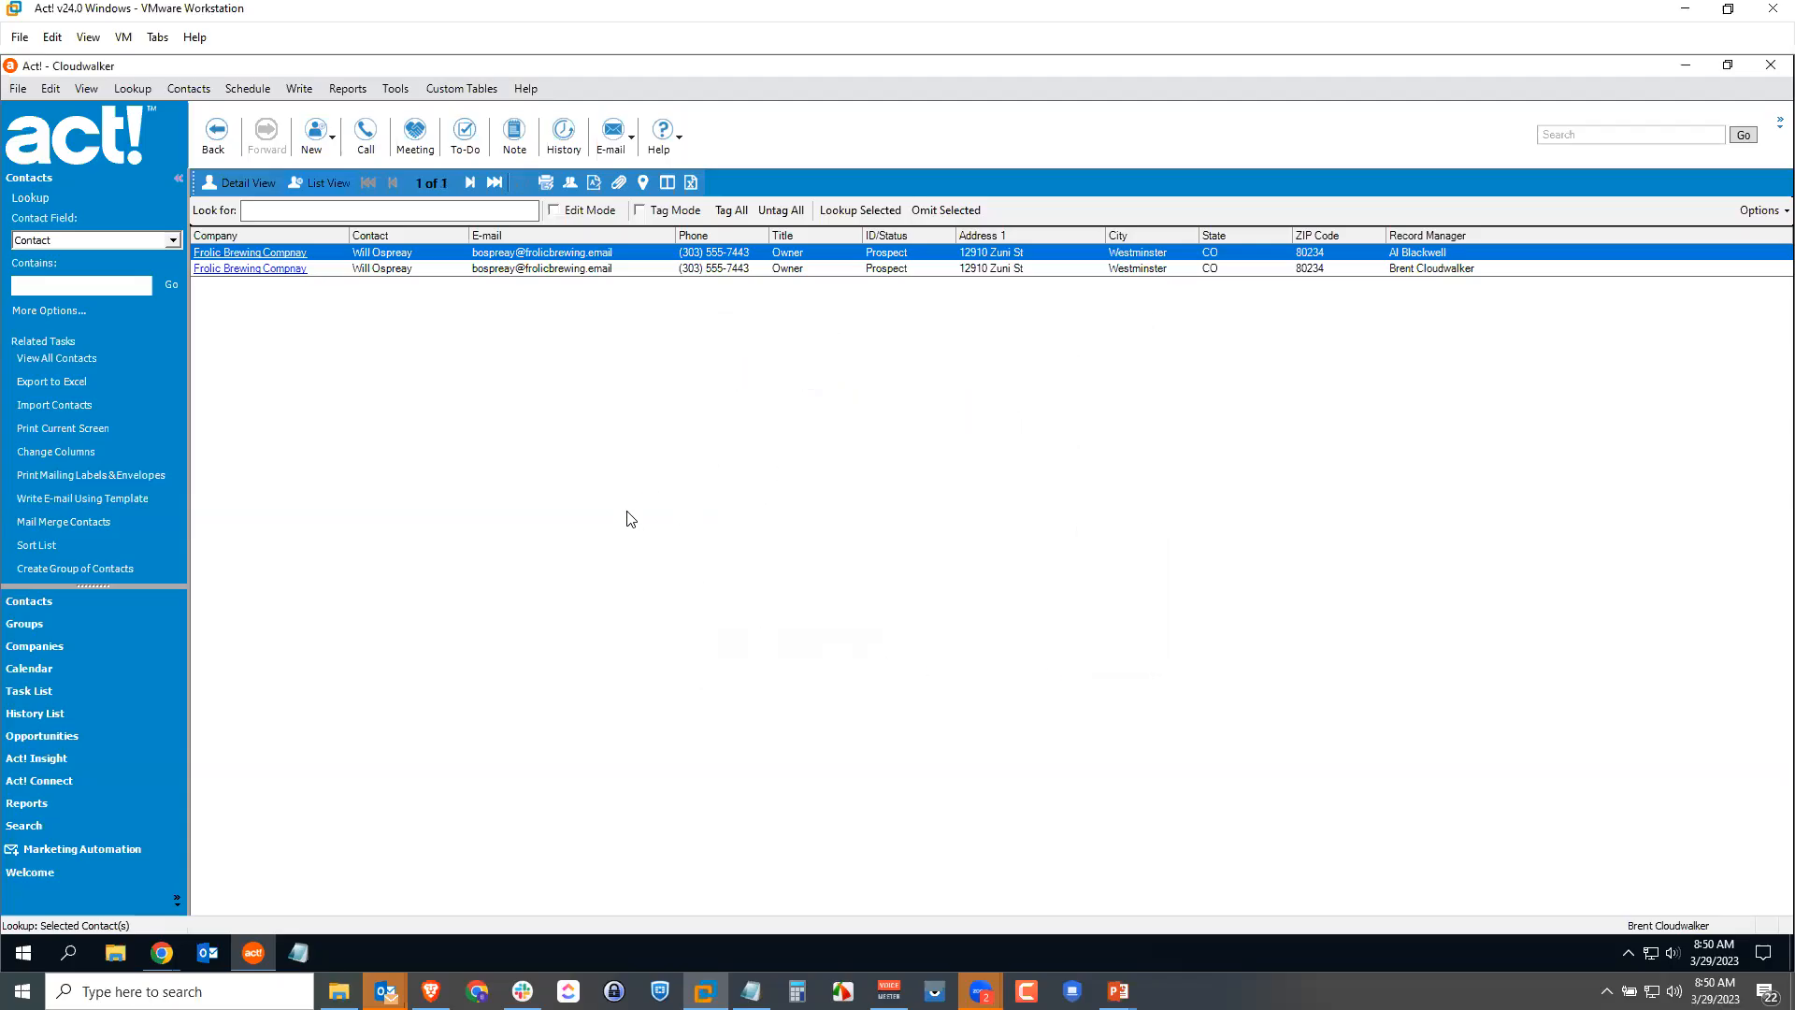
Step: Open the merged Frolic Brewing contact and check Suite 1300, activities, opportunities, history and notes
{"action": "double_click", "coordinate": [382, 256]}
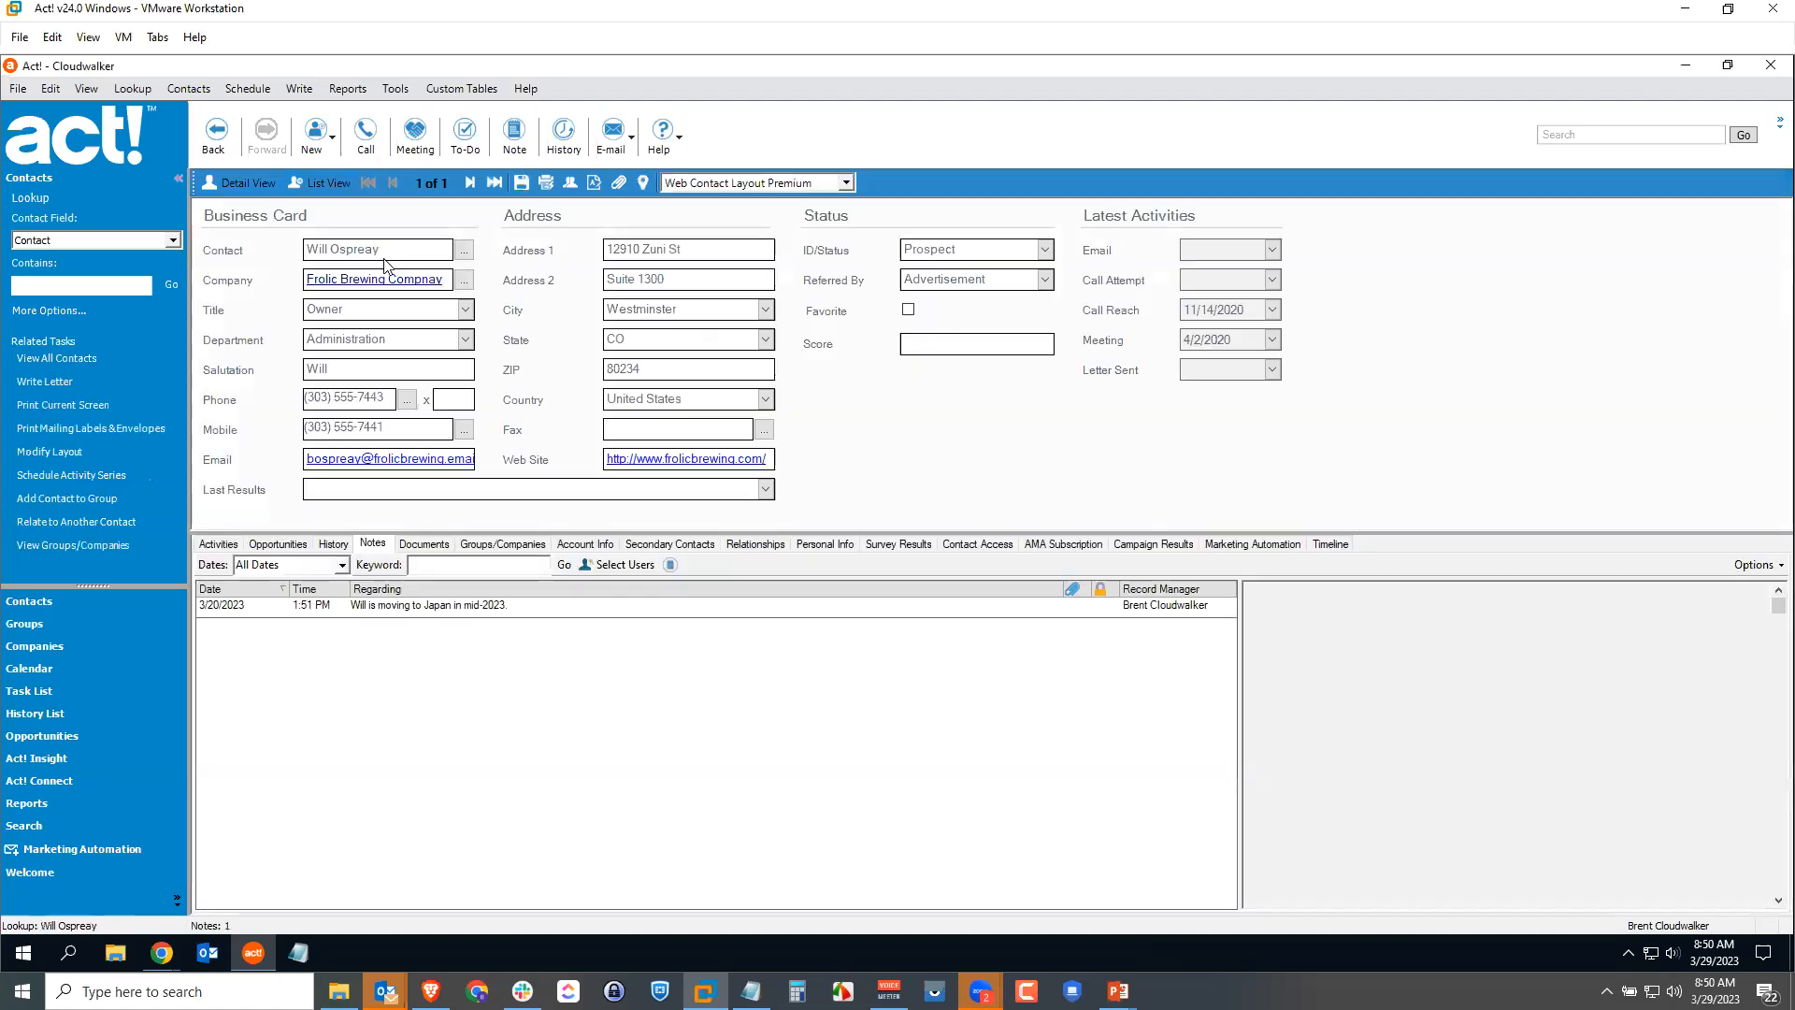
{"action": "left_click_drag", "start_coordinate": [665, 281], "coordinate": [605, 282]}
{"action": "left_click", "coordinate": [669, 280]}
{"action": "left_click", "coordinate": [219, 544]}
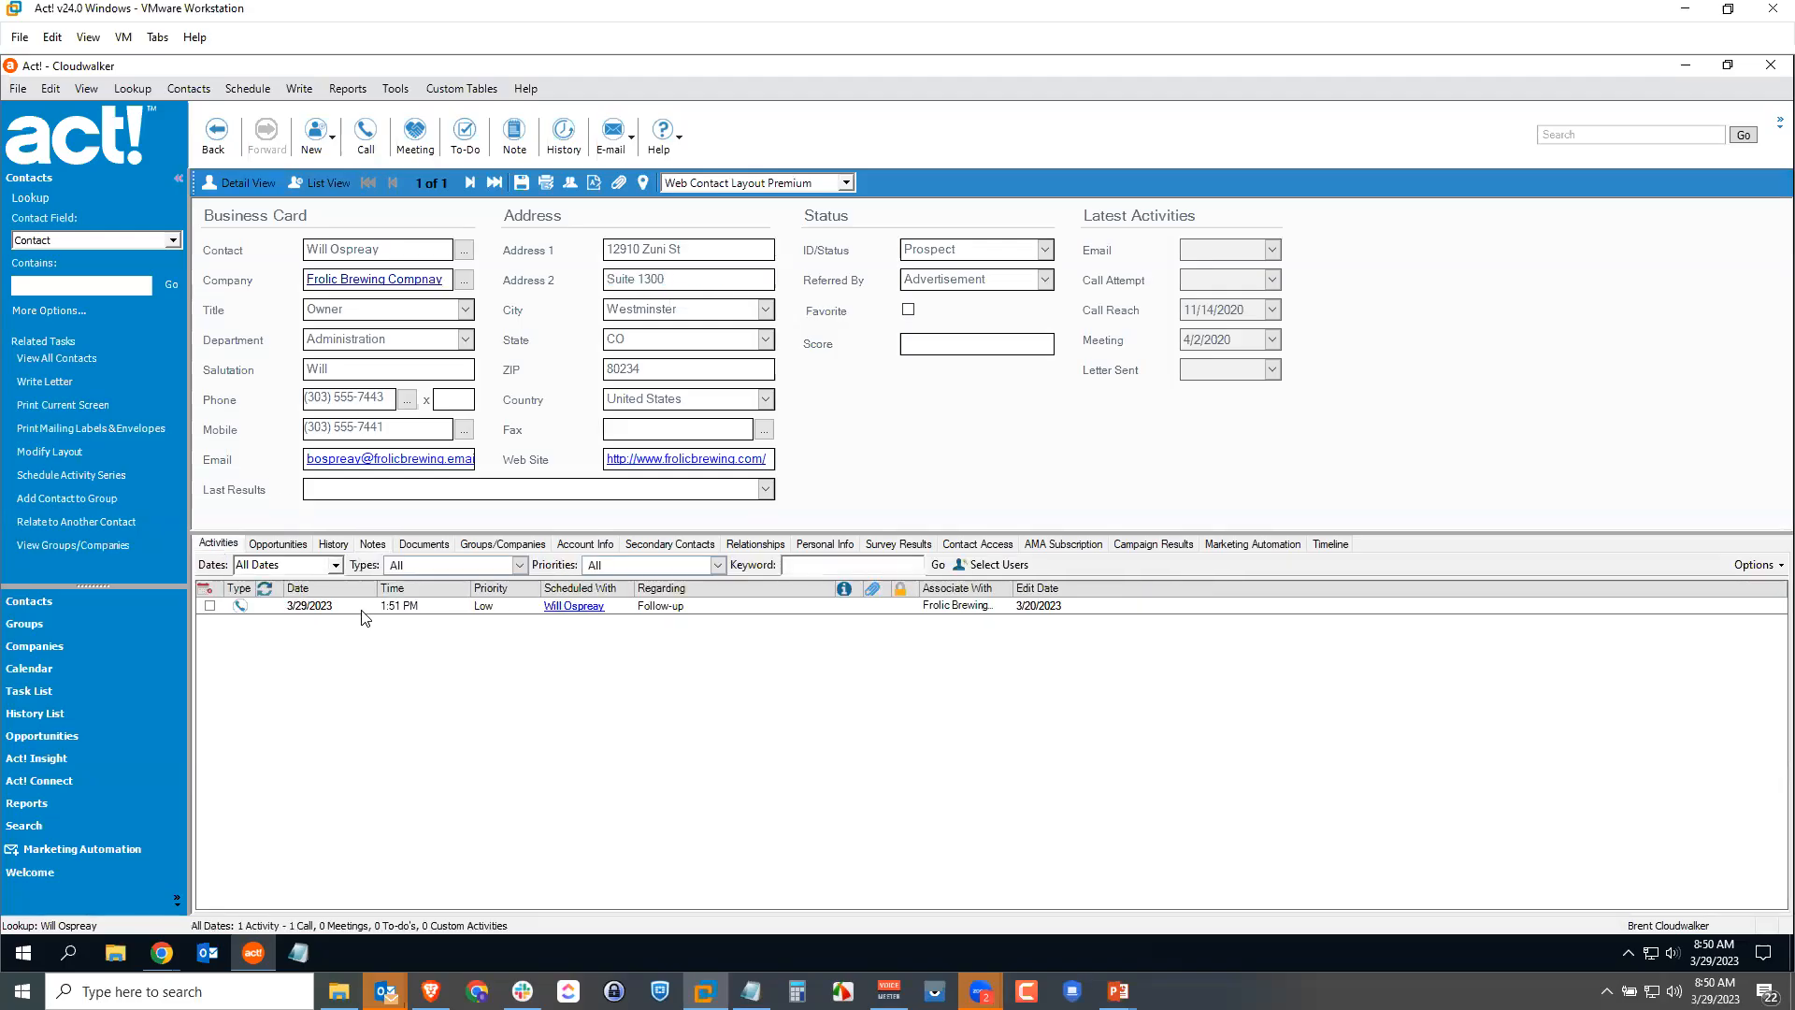
{"action": "left_click", "coordinate": [295, 546]}
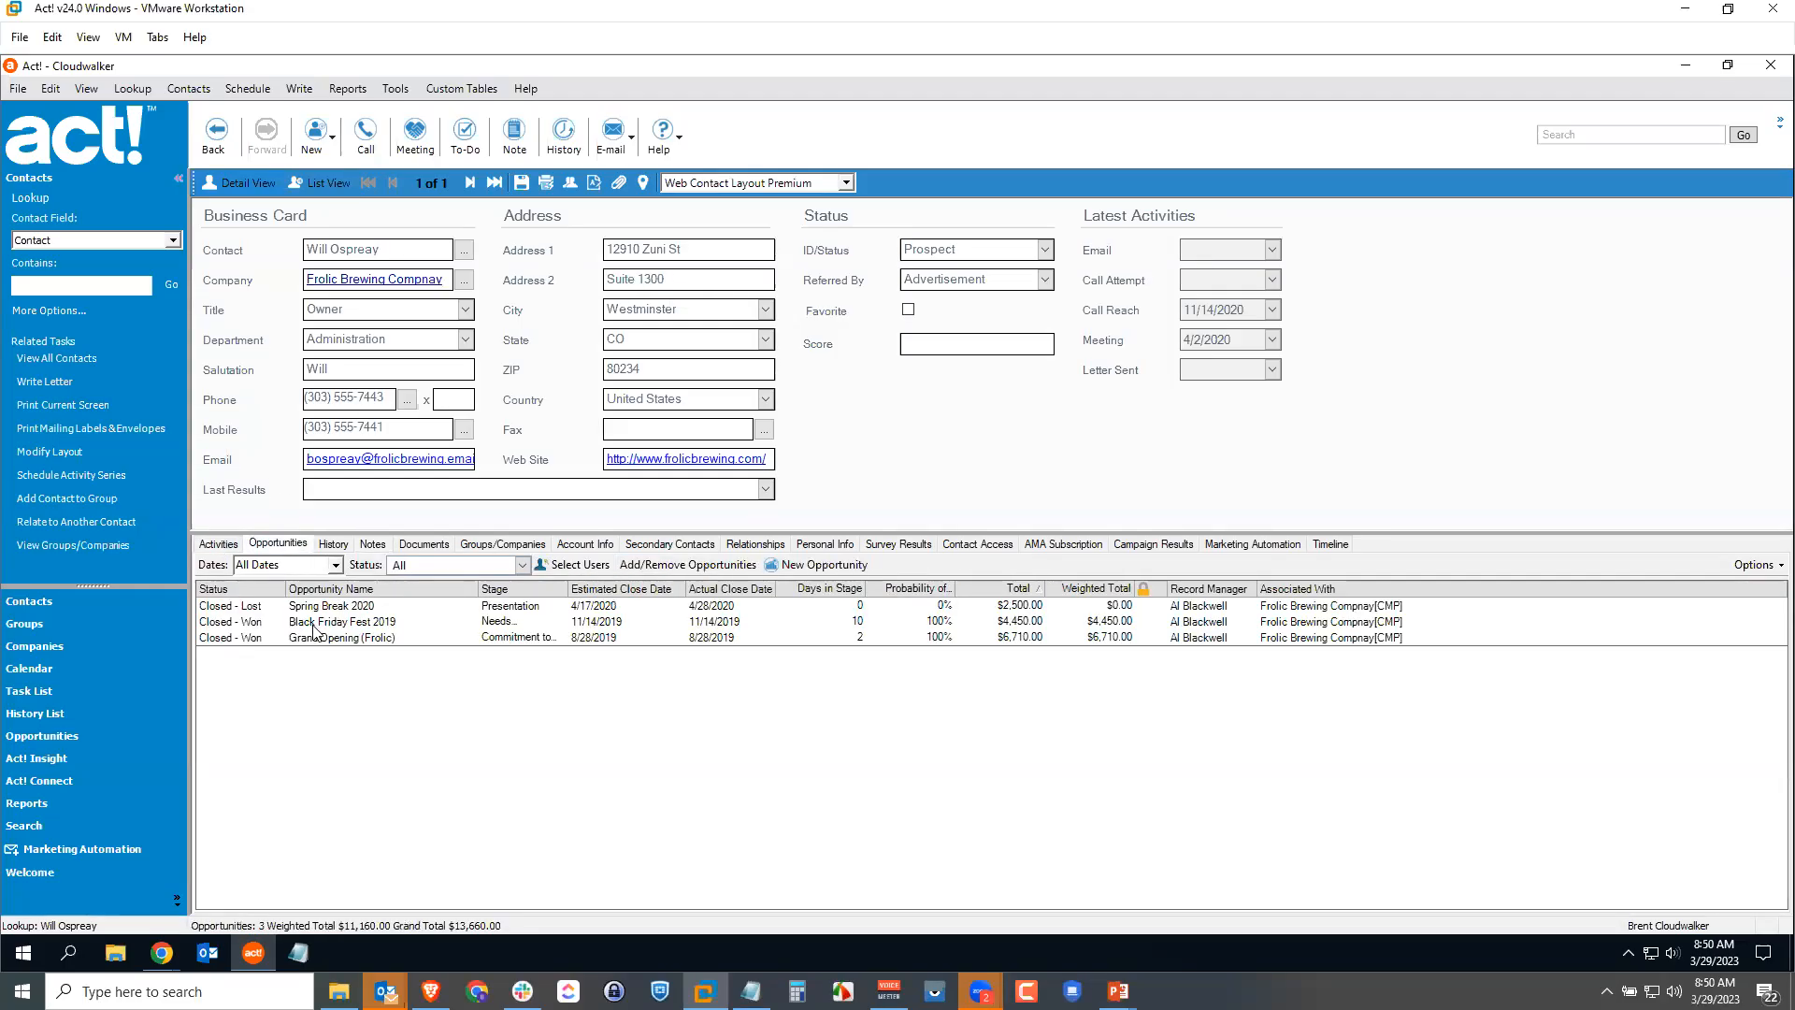
{"action": "left_click", "coordinate": [337, 545]}
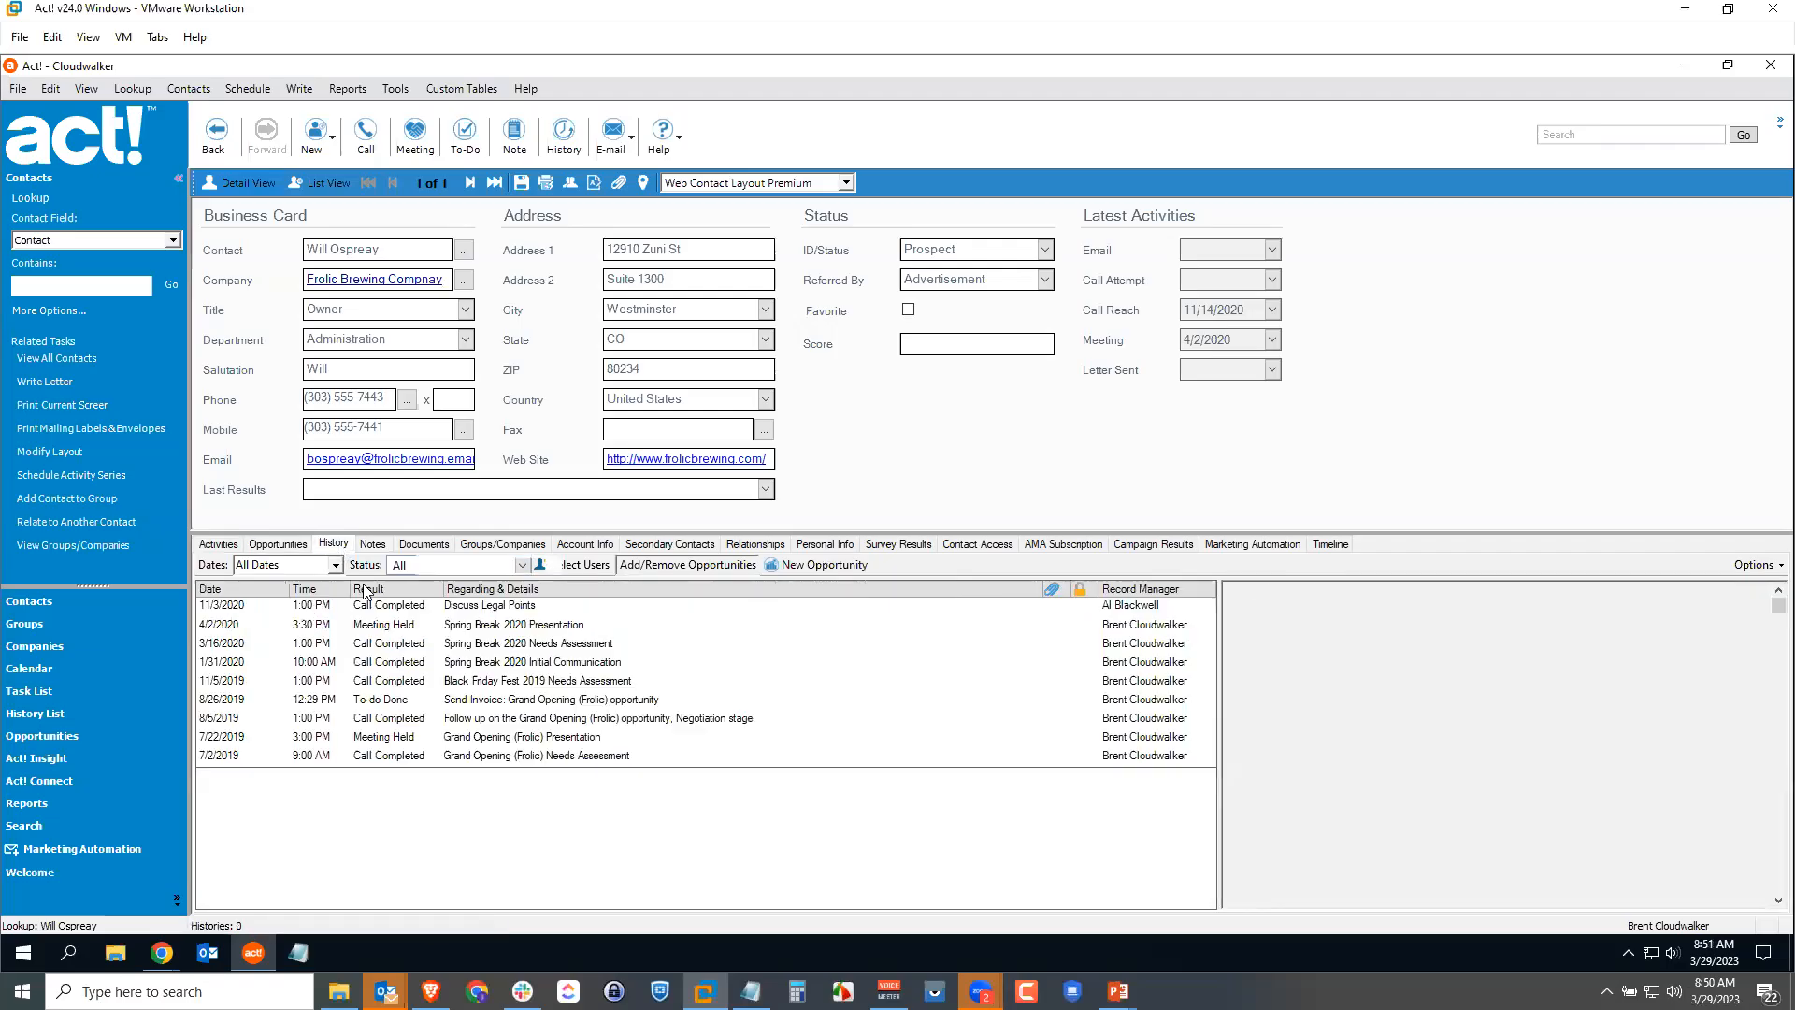
{"action": "left_click", "coordinate": [375, 545]}
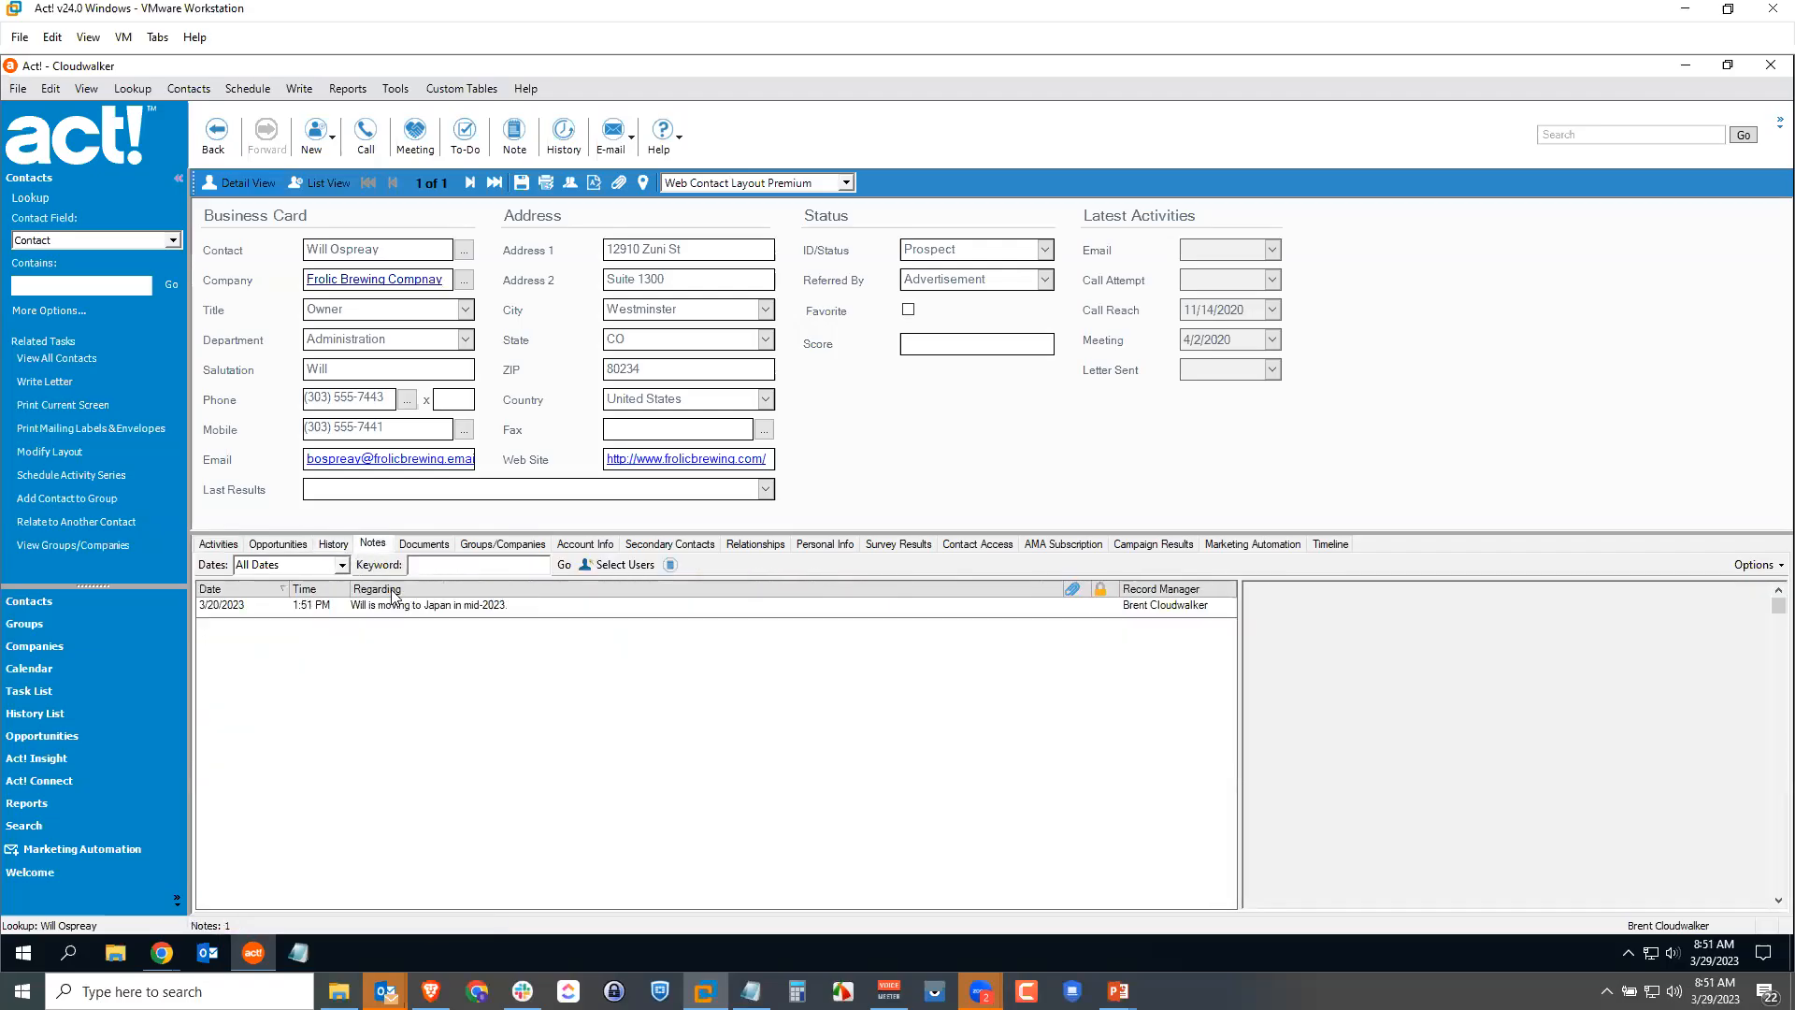